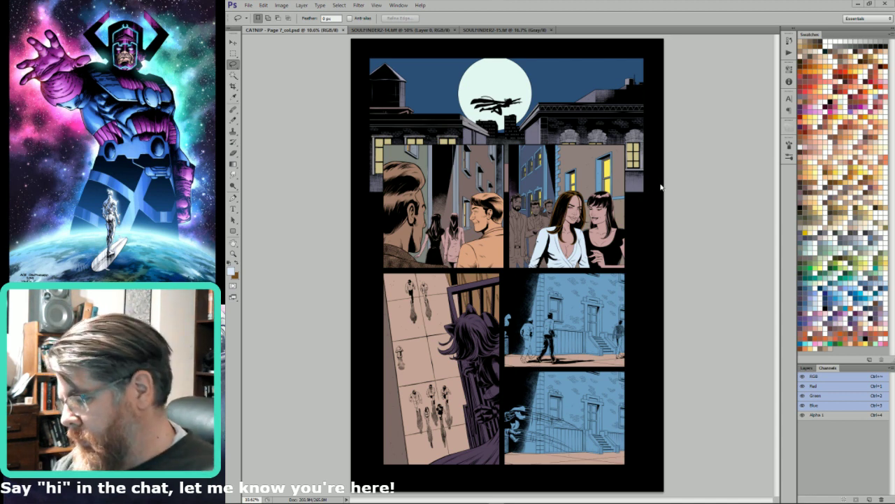
# View the Alpha 1 line art alone, the RGB flat colours without it, and the page's layer list.
pyautogui.click(803, 377)
pyautogui.click(824, 415)
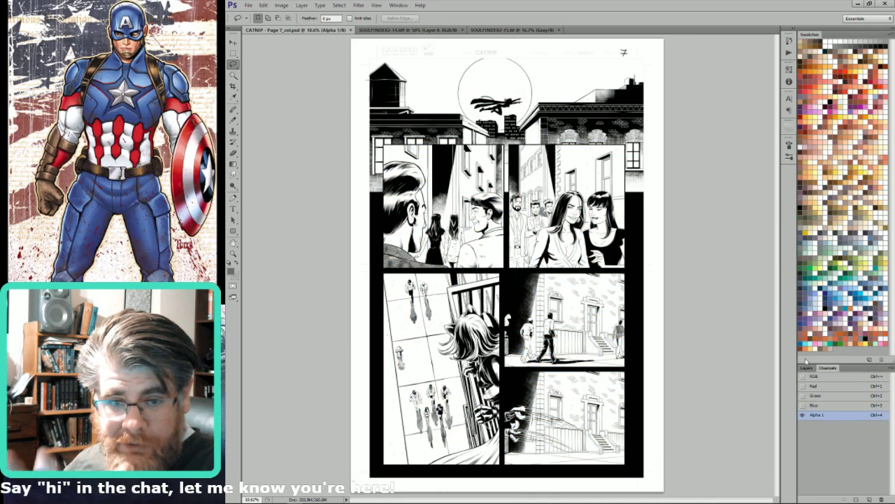
pyautogui.click(818, 377)
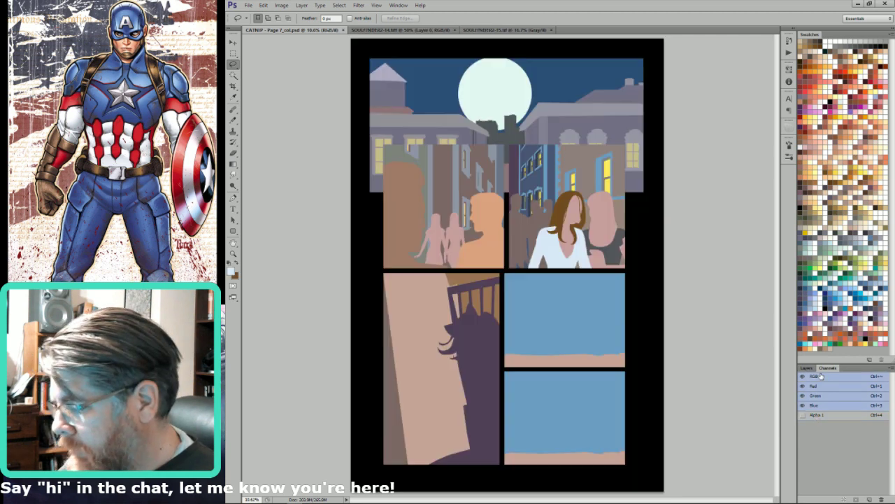
pyautogui.click(806, 367)
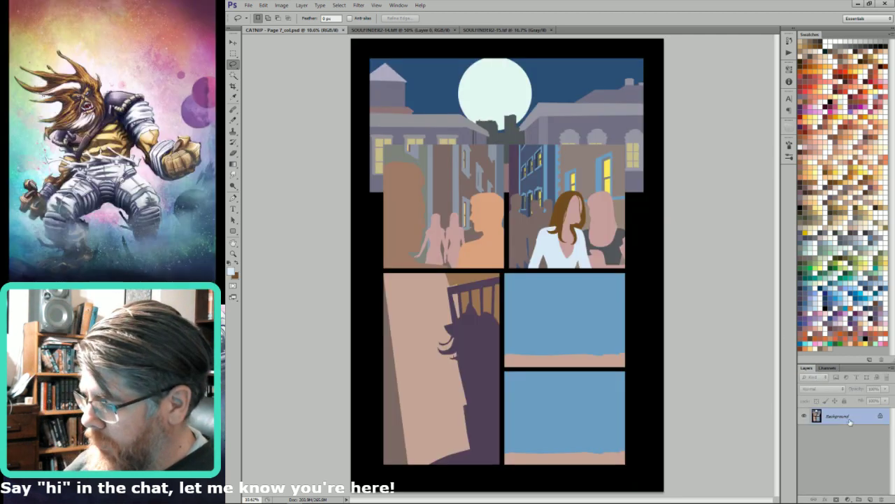
pyautogui.click(828, 367)
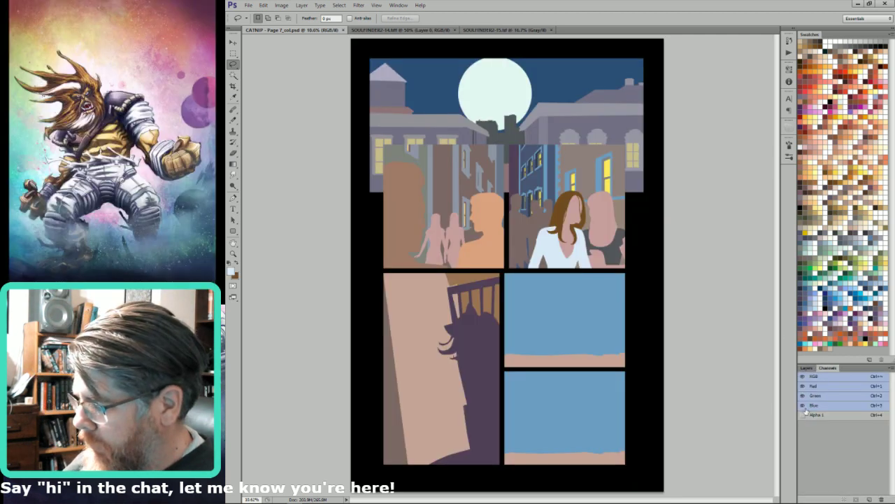
# Display the Alpha 1 line art over the flat colours and target that channel for making selections.
pyautogui.click(803, 414)
pyautogui.click(817, 415)
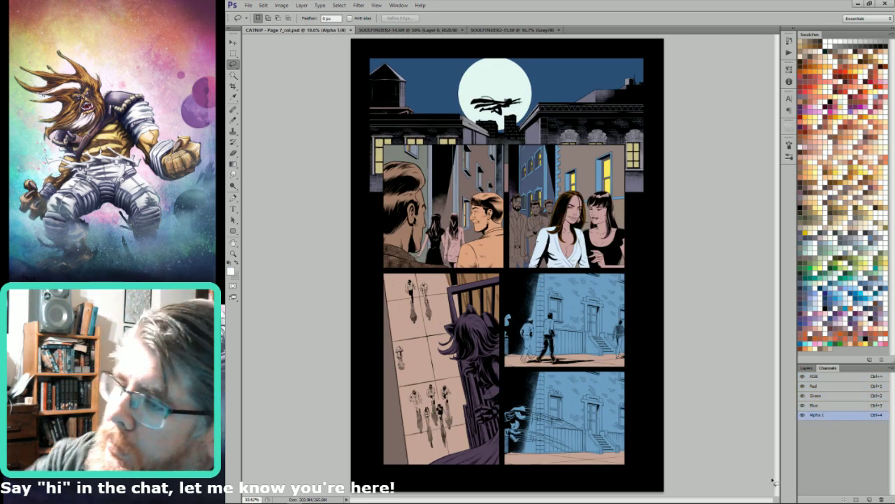
pyautogui.press('w')
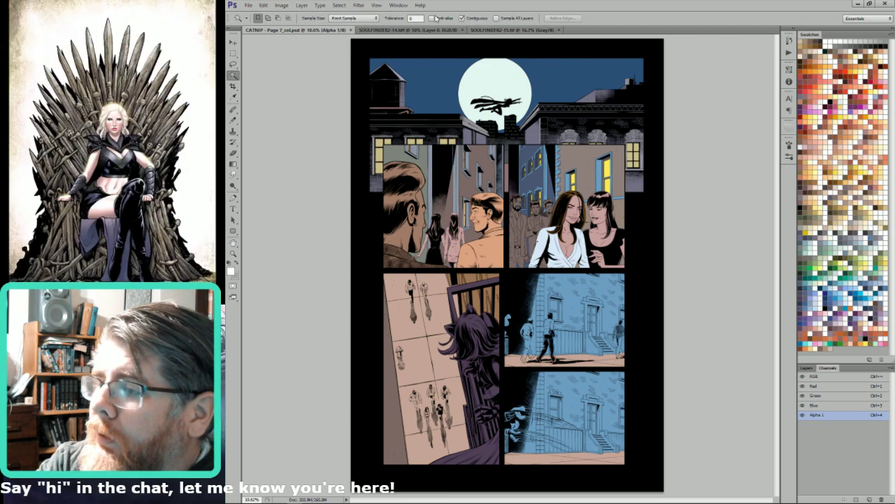
pyautogui.click(233, 64)
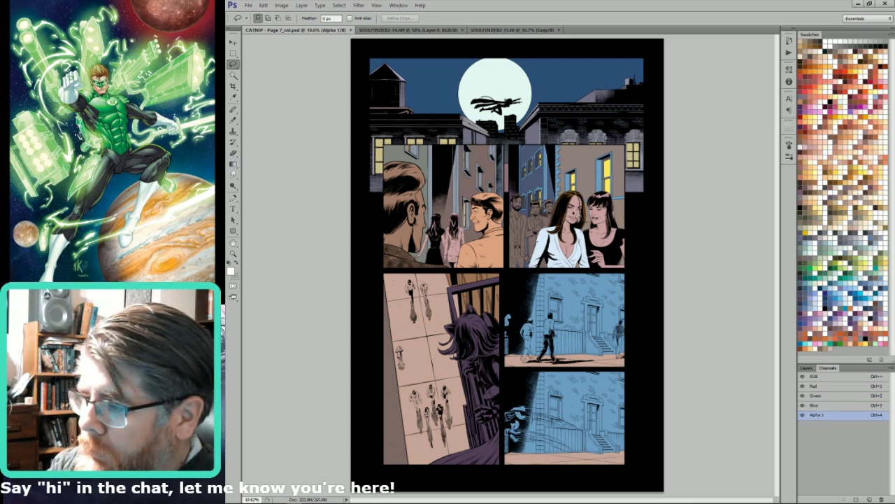
# Select the hair of the large foreground man in the second panel, then target the RGB channels.
pyautogui.moveTo(473, 159); pyautogui.dragTo(332, 262)
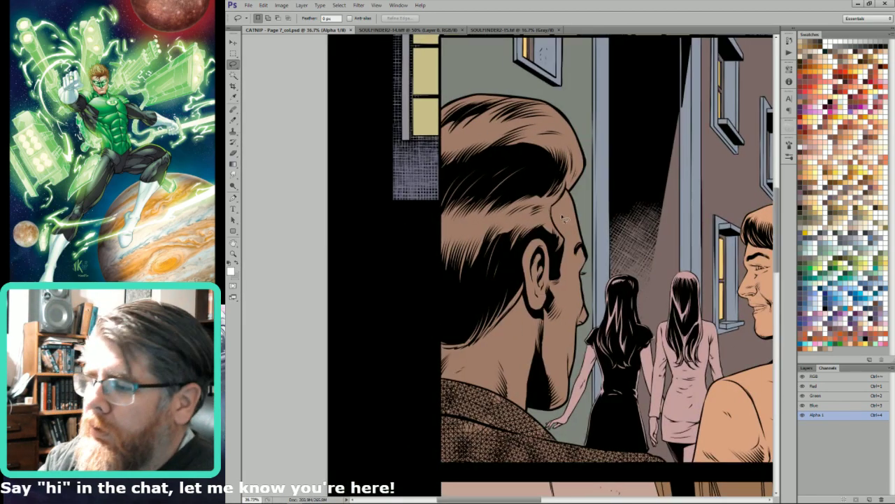
pyautogui.scroll(3, 567, 222)
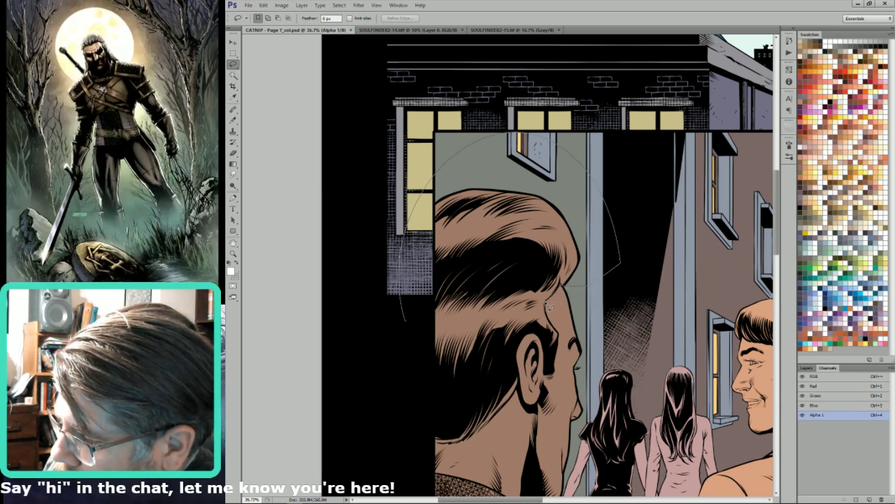
pyautogui.moveTo(558, 378)
pyautogui.mouseDown()
pyautogui.moveTo(543, 342)
pyautogui.moveTo(517, 339)
pyautogui.moveTo(521, 400)
pyautogui.moveTo(469, 441)
pyautogui.moveTo(444, 448)
pyautogui.moveTo(394, 379)
pyautogui.mouseUp()
pyautogui.press('w')
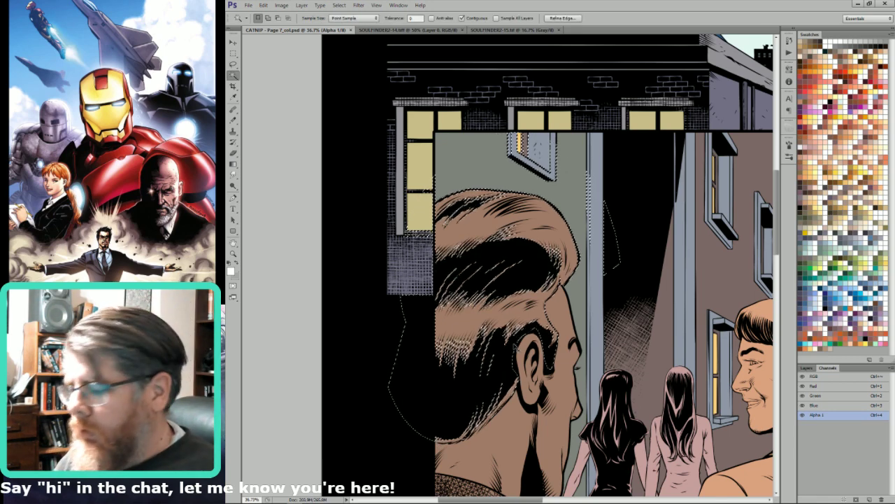
pyautogui.hotkey('ctrl', 'z')
pyautogui.press('l')
pyautogui.keyDown('alt'); pyautogui.keyDown('shift'); pyautogui.click(607, 358); pyautogui.keyUp('shift'); pyautogui.keyUp('alt')
pyautogui.press('Return')
pyautogui.press('w')
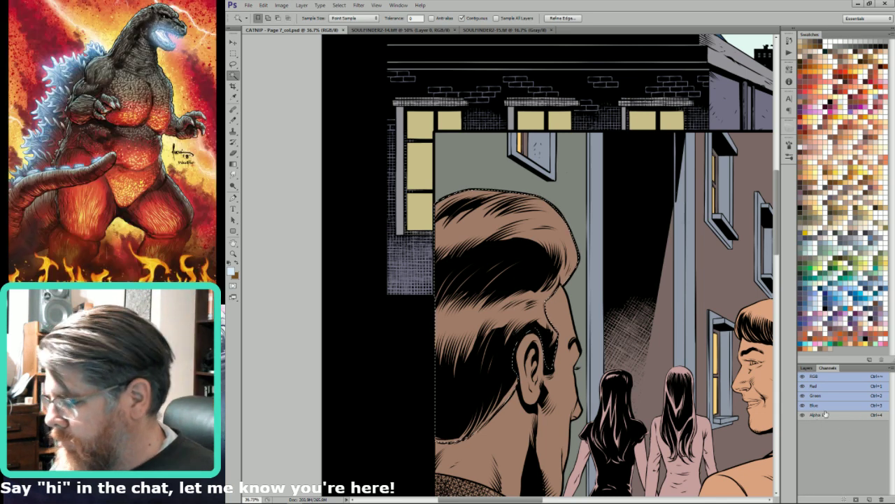
# Fill the selected hair with a dark blue-gray swatch and deselect it.
pyautogui.click(839, 253)
pyautogui.press('x')
pyautogui.hotkey('ctrl', 'BackSpace')
pyautogui.press('l')
pyautogui.moveTo(530, 355); pyautogui.dragTo(560, 165)
pyautogui.hotkey('ctrl', 'd')
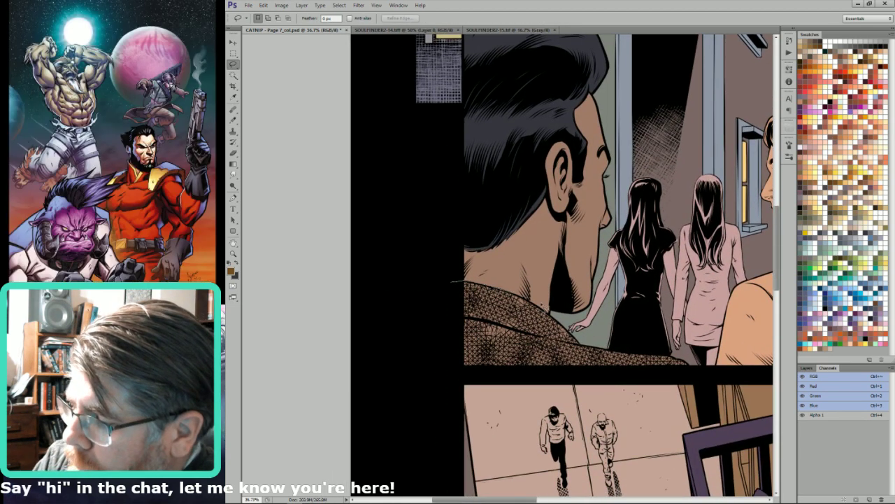
# Select the same man's textured jacket, excluding his neck, and recolour it with a muted gray swatch.
pyautogui.moveTo(580, 334)
pyautogui.mouseDown()
pyautogui.moveTo(661, 339)
pyautogui.moveTo(719, 366)
pyautogui.moveTo(576, 405)
pyautogui.moveTo(394, 308)
pyautogui.mouseUp()
pyautogui.press('w')
pyautogui.keyDown('alt'); pyautogui.keyDown('shift'); pyautogui.click(516, 322); pyautogui.keyUp('shift'); pyautogui.keyUp('alt')
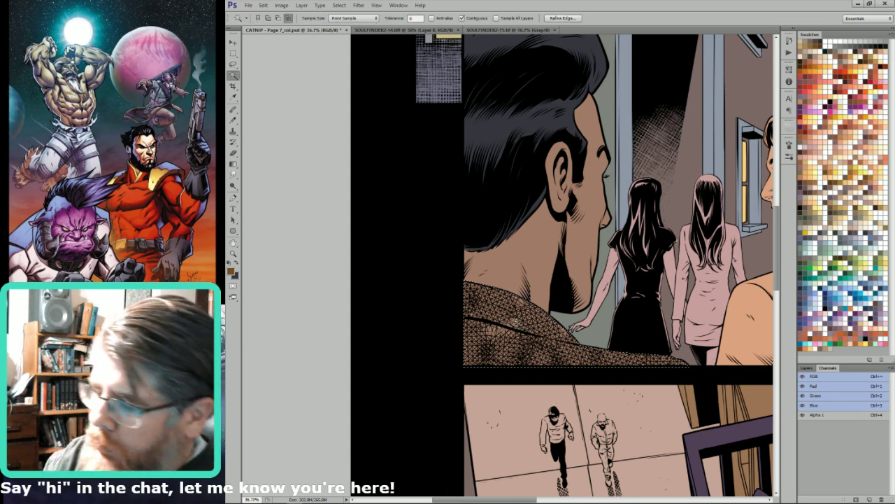
pyautogui.press('l')
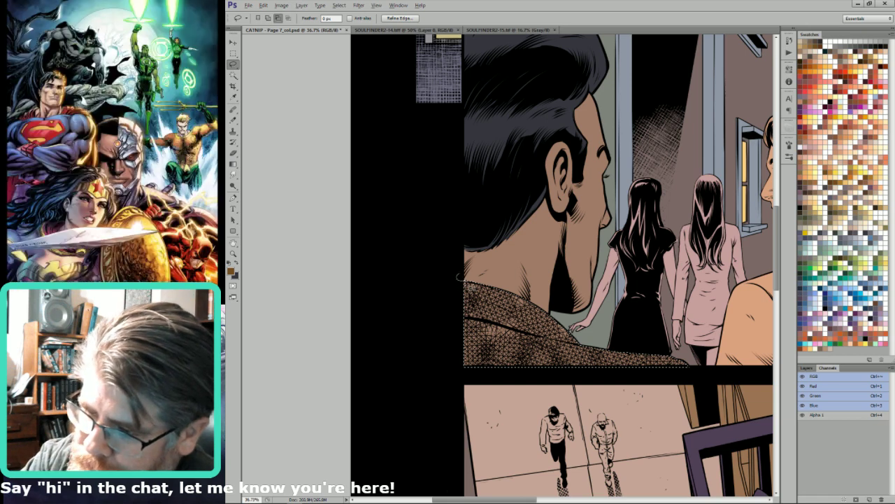
pyautogui.moveTo(507, 278); pyautogui.dragTo(463, 249)
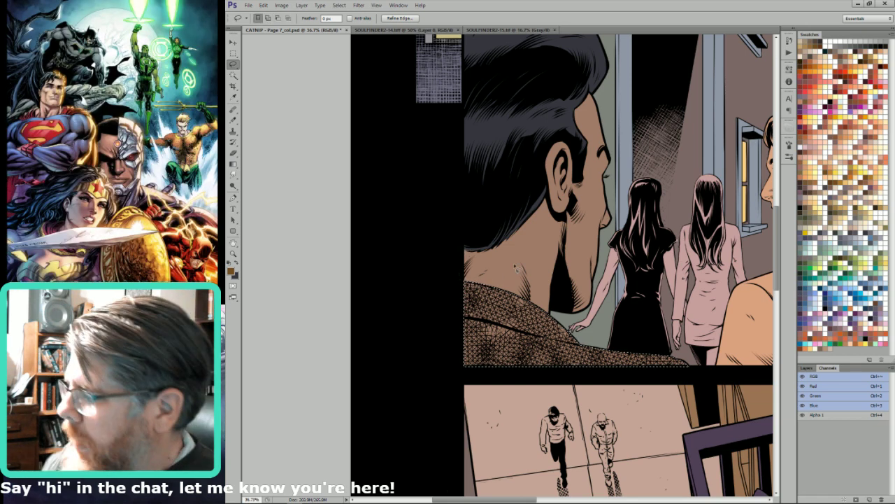
pyautogui.click(842, 324)
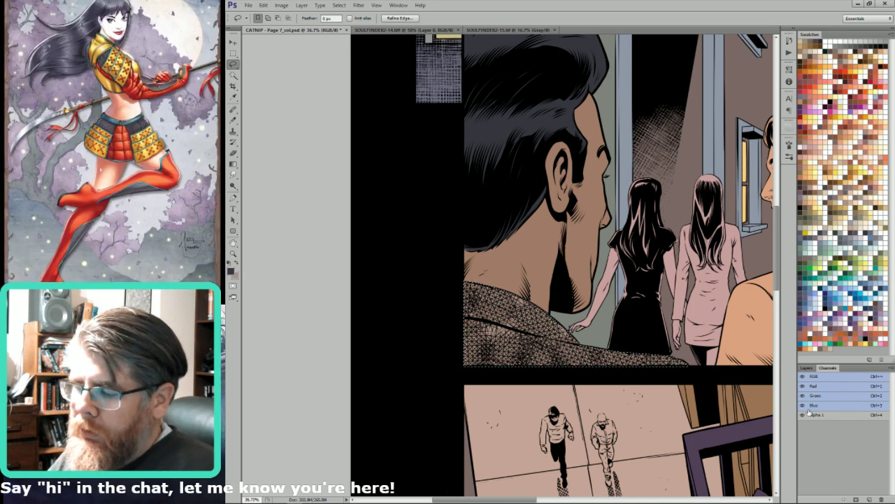
# Select the same man's skin and try brushing a light peach highlight onto his neck in Lighten mode.
pyautogui.press('w')
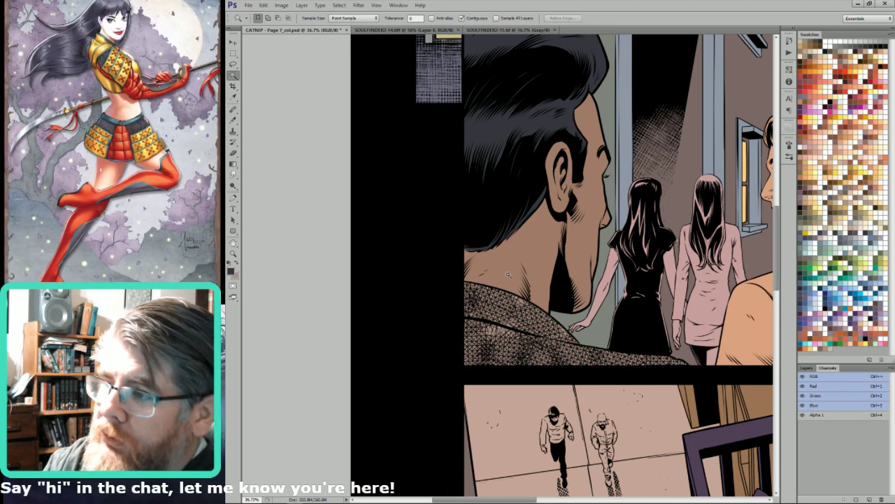
pyautogui.click(550, 238)
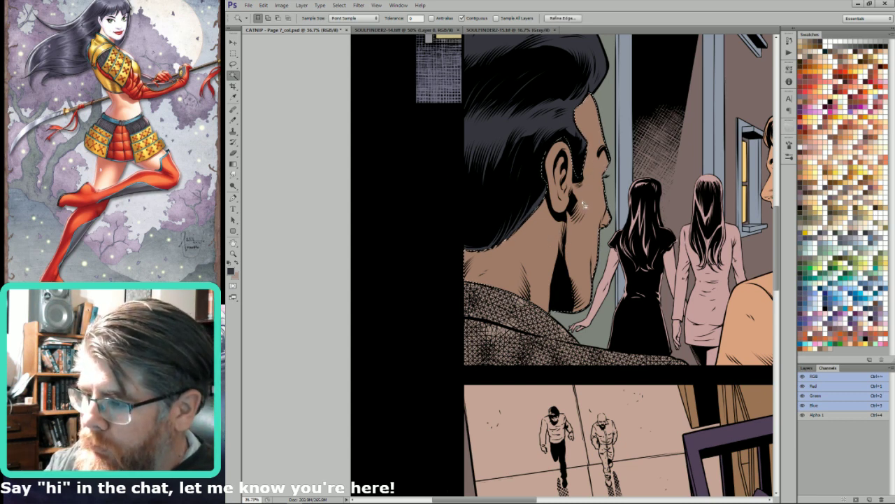
pyautogui.click(853, 342)
pyautogui.press('b')
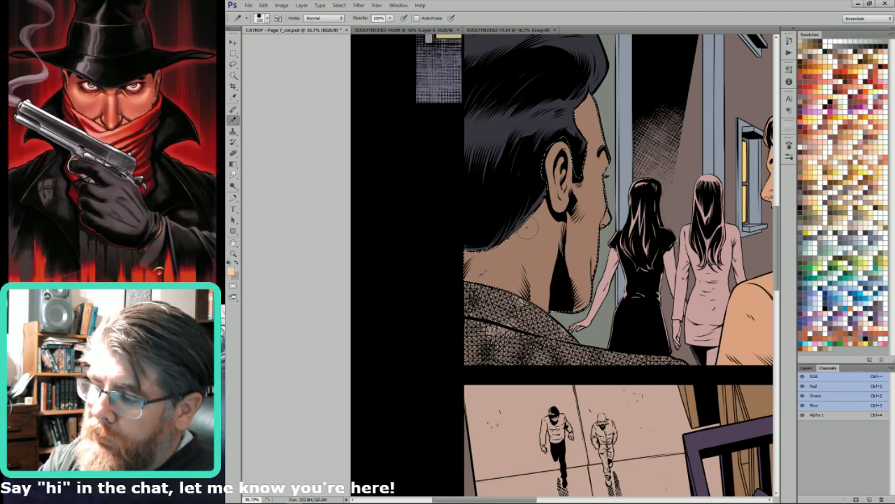
pyautogui.hotkey('shift', 'b')
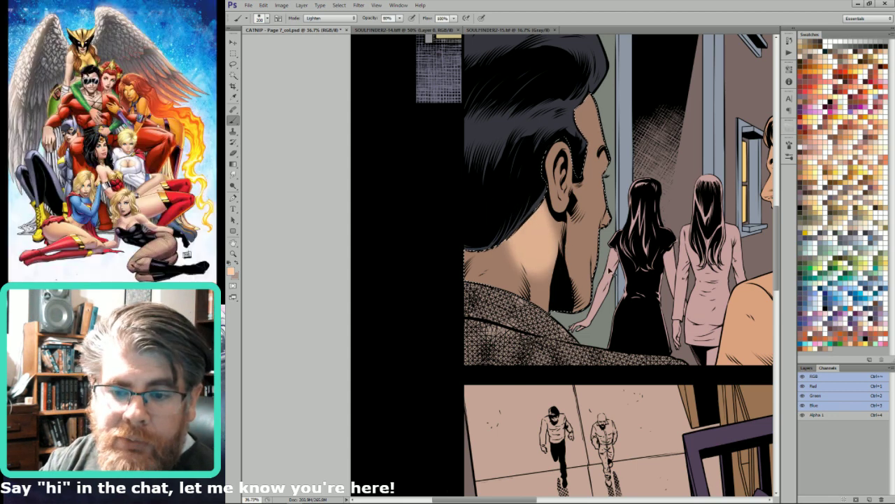
# Test a Magic Wand selection against the soft-edged neck highlight up close, then undo the highlight and its selections.
pyautogui.press('w')
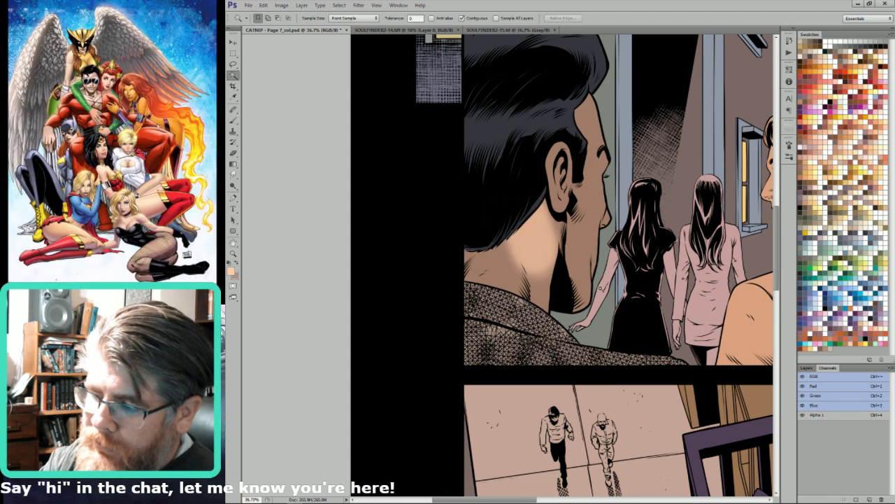
pyautogui.click(592, 248)
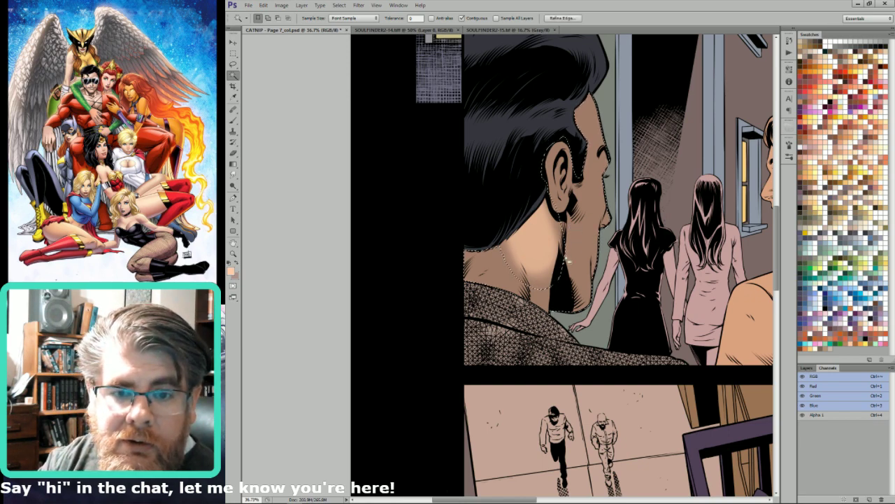
pyautogui.moveTo(571, 236); pyautogui.dragTo(595, 278)
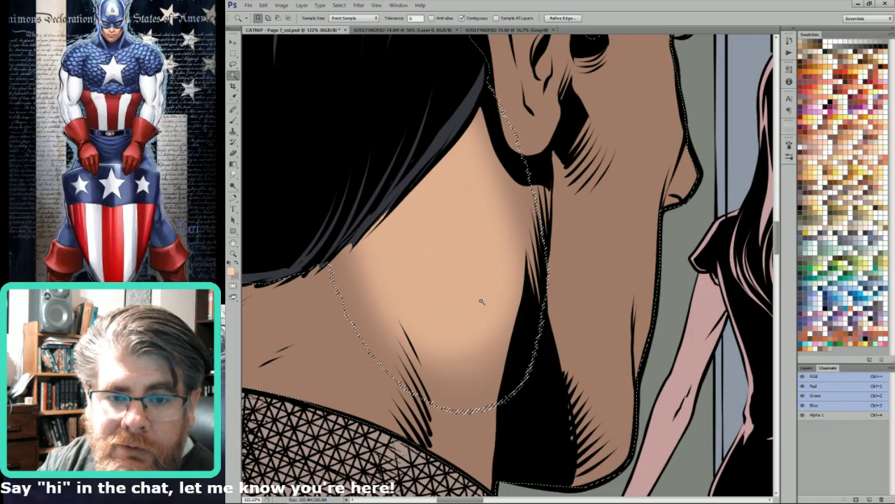
pyautogui.hotkey('ctrl', 'alt', 'z')
pyautogui.hotkey('ctrl', 'alt', 'z')
pyautogui.hotkey('ctrl', 'alt', 'z')
pyautogui.hotkey('ctrl', 'alt', 'z')
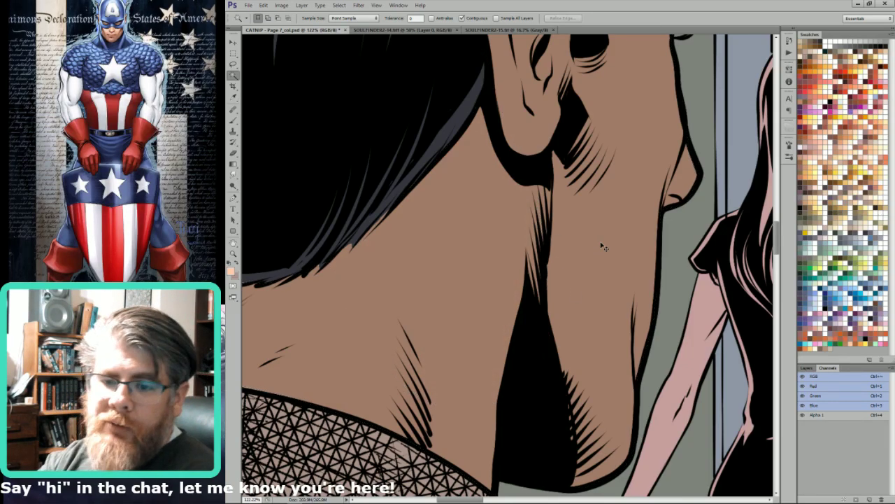
# Select the jacket of the smiling man looking back in the second panel.
pyautogui.hotkey('ctrl', '0')
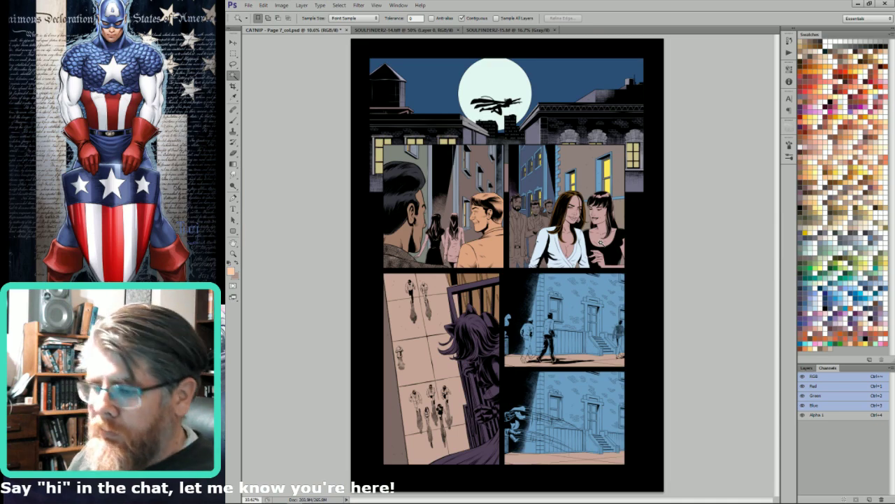
pyautogui.press('l')
pyautogui.moveTo(457, 190)
pyautogui.mouseDown()
pyautogui.moveTo(490, 207)
pyautogui.moveTo(490, 323)
pyautogui.mouseUp()
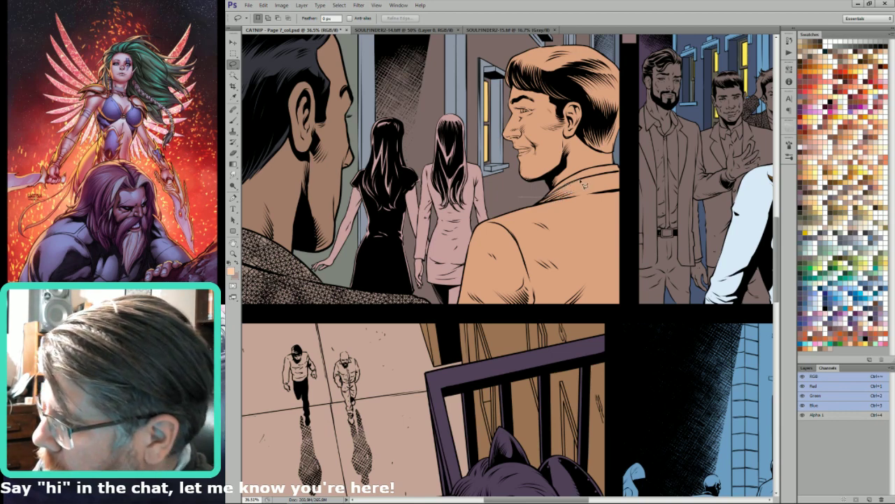
pyautogui.moveTo(583, 181)
pyautogui.mouseDown()
pyautogui.moveTo(622, 175)
pyautogui.moveTo(638, 200)
pyautogui.moveTo(598, 313)
pyautogui.moveTo(490, 213)
pyautogui.mouseUp()
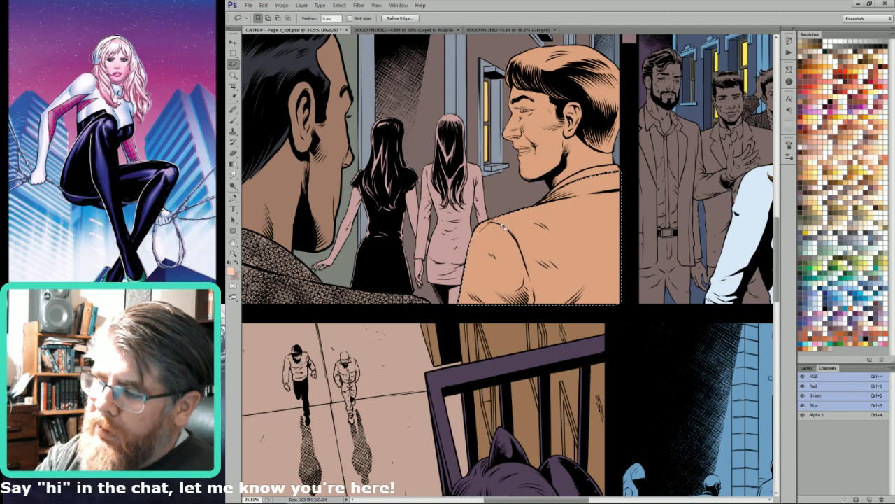
pyautogui.press('w')
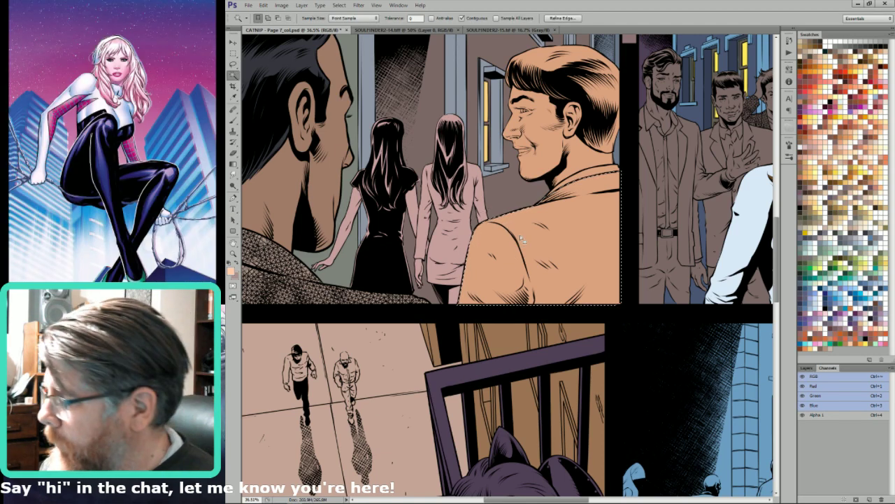
# Try filling the smiling man's selected jacket with a muted taupe colour.
pyautogui.click(869, 284)
pyautogui.press('l')
pyautogui.click(880, 279)
pyautogui.hotkey('alt', 'BackSpace')
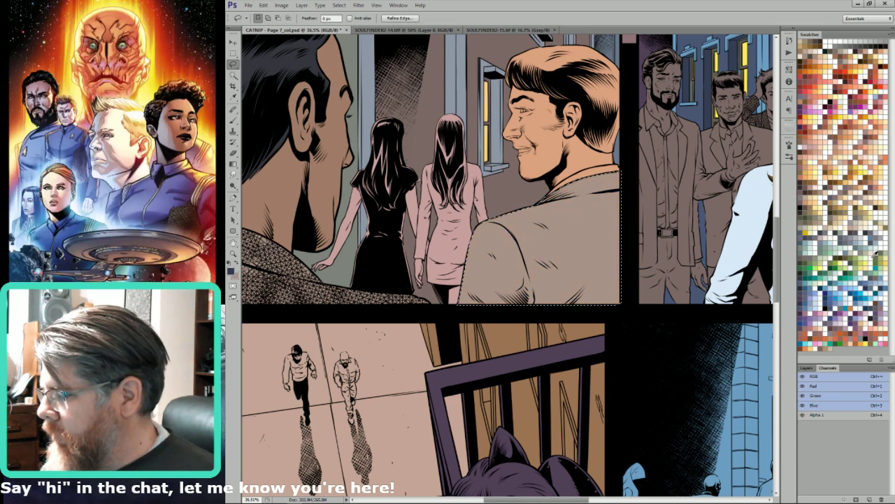
# Fill the smiling man's jacket with a dark slate-gray swatch and deselect it.
pyautogui.click(874, 236)
pyautogui.click(871, 232)
pyautogui.press('x')
pyautogui.hotkey('ctrl', 'BackSpace')
pyautogui.hotkey('ctrl', 'd')
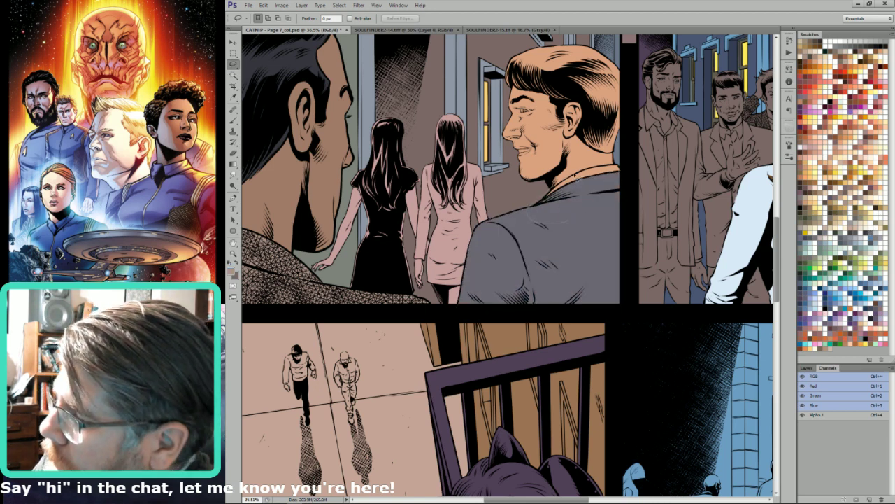
# Select the smiling man's shirt collar above the jacket and hide the selection outline.
pyautogui.moveTo(613, 169); pyautogui.dragTo(568, 223)
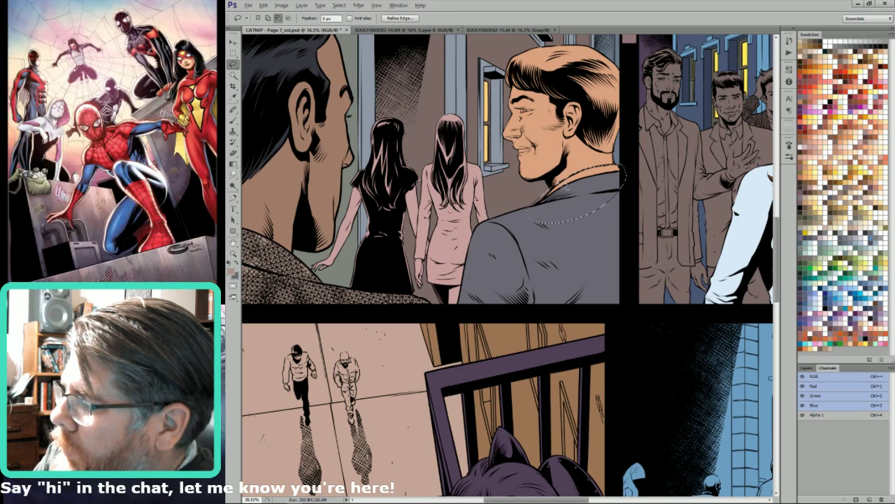
pyautogui.press('w')
pyautogui.keyDown('alt'); pyautogui.keyDown('shift'); pyautogui.click(576, 178); pyautogui.keyUp('shift'); pyautogui.keyUp('alt')
pyautogui.hotkey('ctrl', 'h')
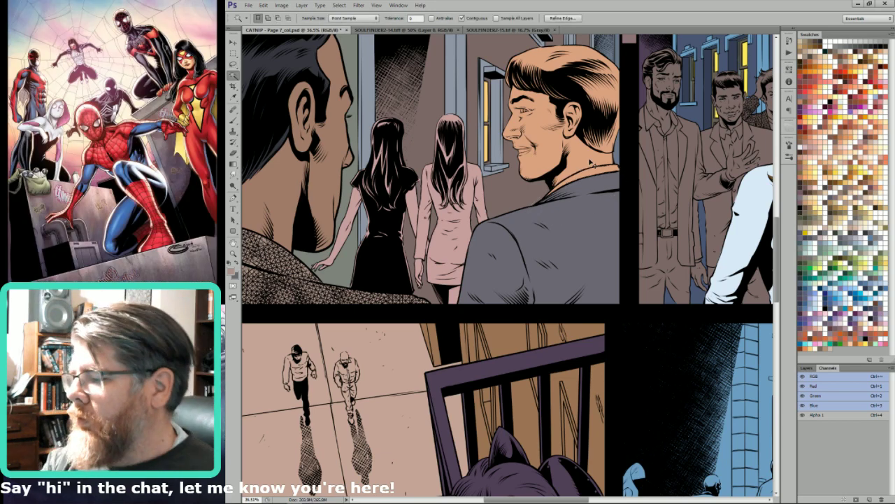
# Desaturate and strongly lighten the shirt collar to near white with Hue/Saturation, then deselect it.
pyautogui.hotkey('ctrl', 'u')
pyautogui.click(737, 429)
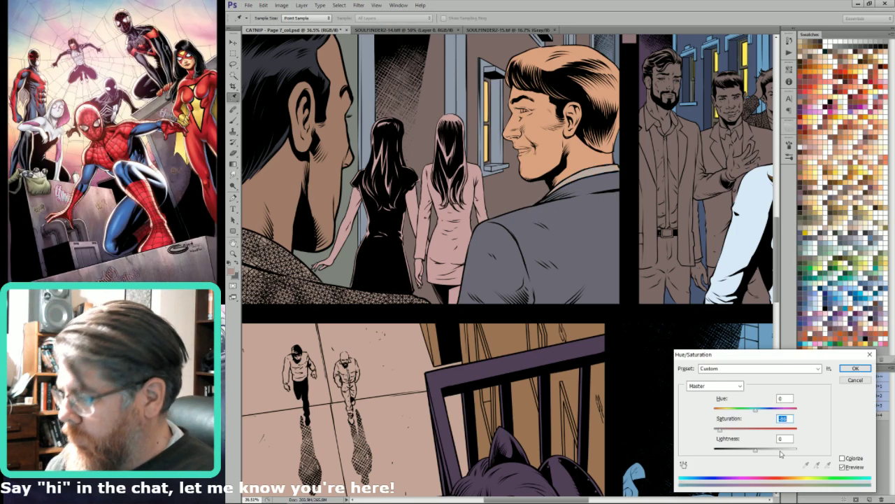
pyautogui.click(778, 450)
pyautogui.press('Return')
pyautogui.press('l')
pyautogui.moveTo(554, 59); pyautogui.dragTo(600, 263)
pyautogui.hotkey('ctrl', 'd')
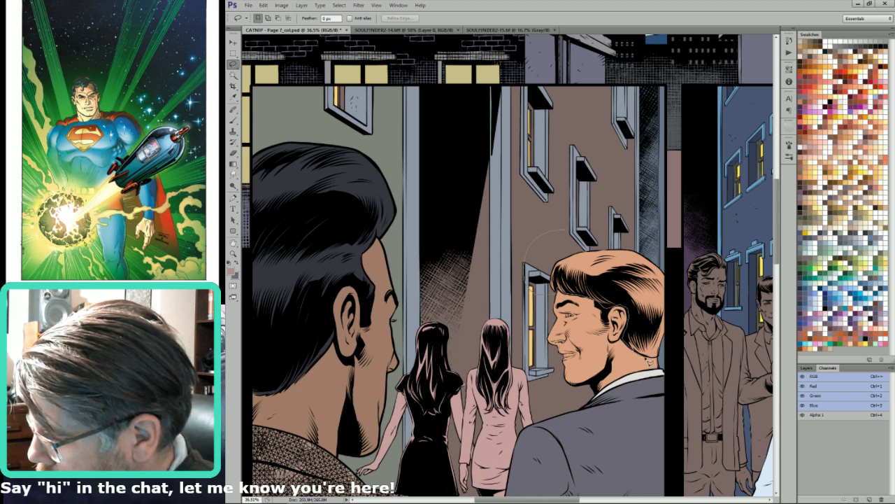
# Select the smiling man's hair by lassoing around it and intersecting with its flat colour area.
pyautogui.moveTo(661, 365)
pyautogui.mouseDown()
pyautogui.moveTo(676, 335)
pyautogui.moveTo(660, 239)
pyautogui.mouseUp()
pyautogui.press('w')
pyautogui.keyDown('alt'); pyautogui.keyDown('shift'); pyautogui.click(646, 274); pyautogui.keyUp('shift'); pyautogui.keyUp('alt')
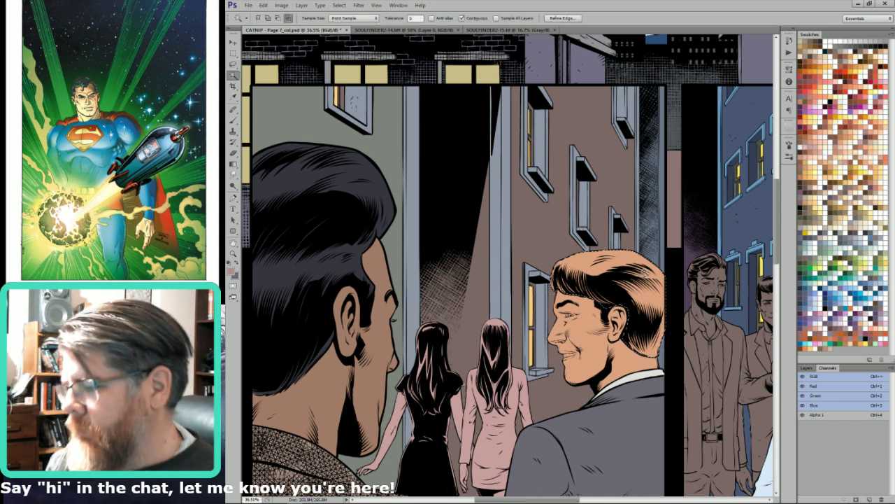
# Fill the smiling man's selected hair with brown and deselect it.
pyautogui.press('l')
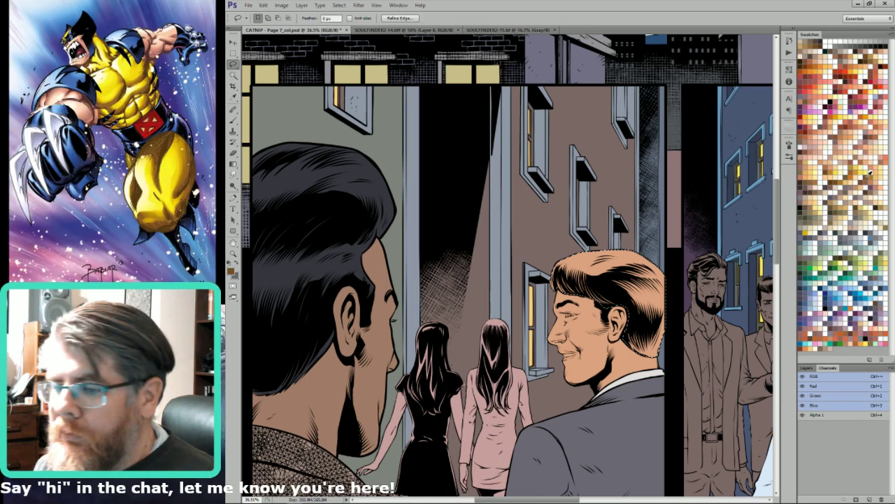
pyautogui.hotkey('ctrl', 'BackSpace')
pyautogui.hotkey('ctrl', 'd')
# Select the hair of the woman on the right in the alley and fill it with the same brown.
pyautogui.hotkey('ctrl', '+')
pyautogui.moveTo(587, 279)
pyautogui.mouseDown()
pyautogui.moveTo(705, 188)
pyautogui.moveTo(748, 188)
pyautogui.mouseUp()
pyautogui.moveTo(466, 130)
pyautogui.mouseDown()
pyautogui.moveTo(570, 29)
pyautogui.moveTo(598, 224)
pyautogui.moveTo(580, 202)
pyautogui.moveTo(584, 246)
pyautogui.moveTo(564, 287)
pyautogui.moveTo(572, 329)
pyautogui.moveTo(559, 317)
pyautogui.moveTo(563, 347)
pyautogui.moveTo(544, 326)
pyautogui.moveTo(545, 346)
pyautogui.moveTo(526, 321)
pyautogui.moveTo(521, 342)
pyautogui.moveTo(509, 342)
pyautogui.moveTo(506, 308)
pyautogui.moveTo(446, 247)
pyautogui.moveTo(502, 301)
pyautogui.moveTo(471, 249)
pyautogui.moveTo(480, 190)
pyautogui.mouseUp()
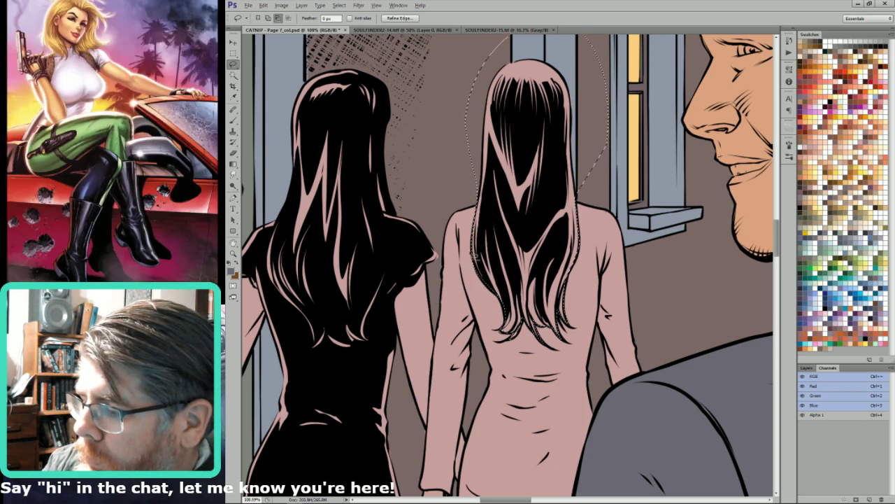
pyautogui.press('w')
pyautogui.keyDown('alt'); pyautogui.keyDown('shift'); pyautogui.click(488, 247); pyautogui.keyUp('shift'); pyautogui.keyUp('alt')
pyautogui.press('l')
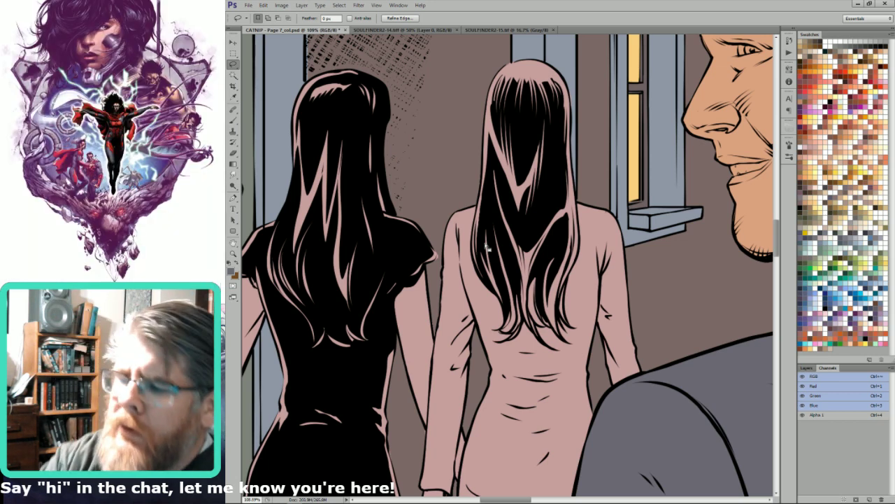
pyautogui.hotkey('ctrl', 'BackSpace')
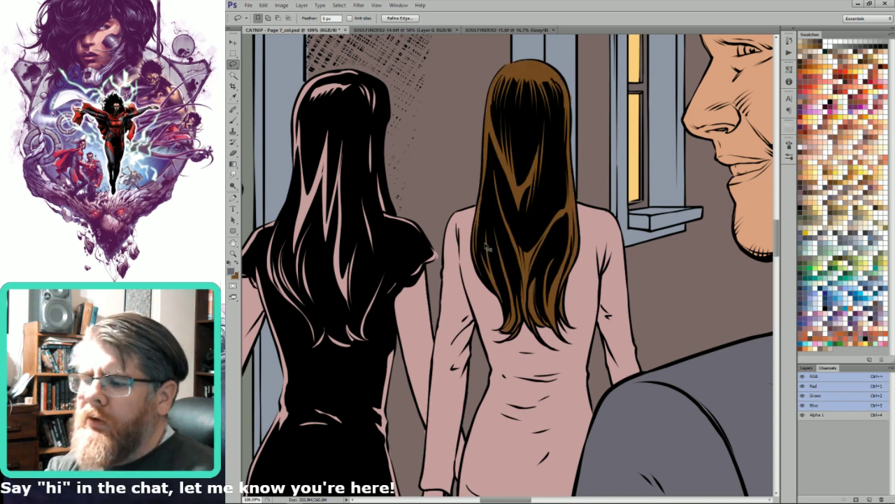
# Fill the small gap between that woman's right arm and her waist with the sampled wall colour, then deselect it.
pyautogui.moveTo(530, 262); pyautogui.dragTo(577, 181)
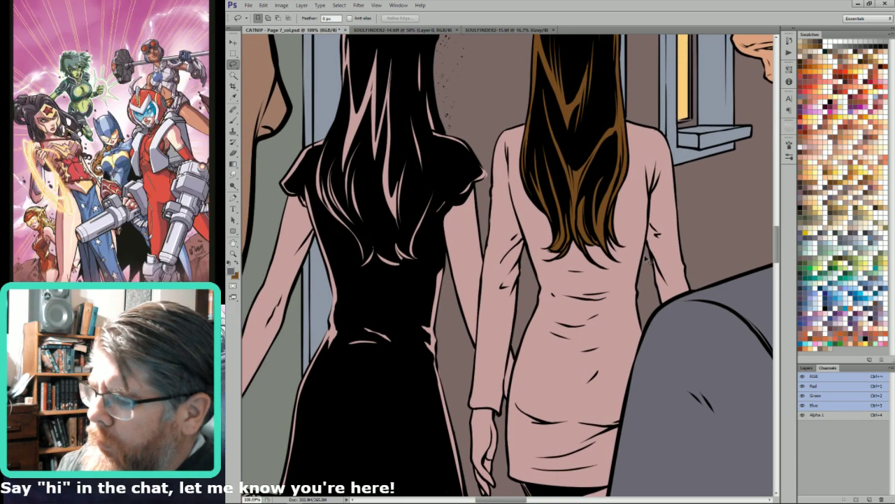
pyautogui.press('i')
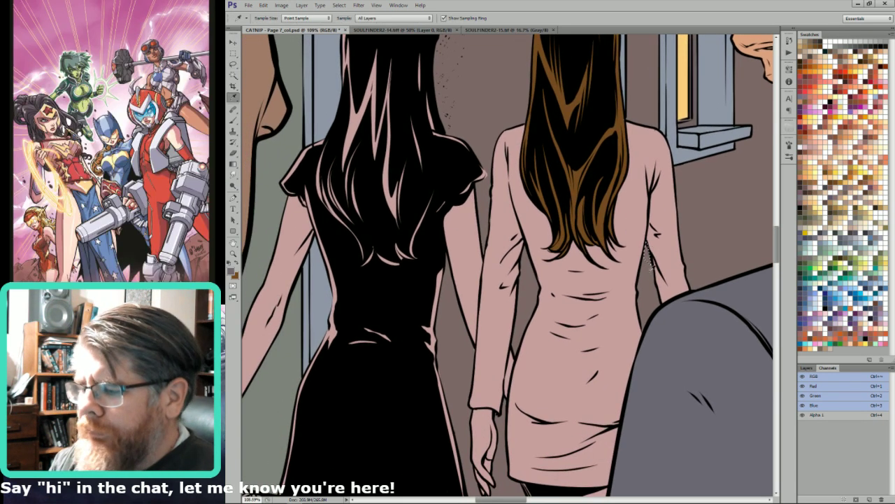
pyautogui.click(641, 280)
pyautogui.press('l')
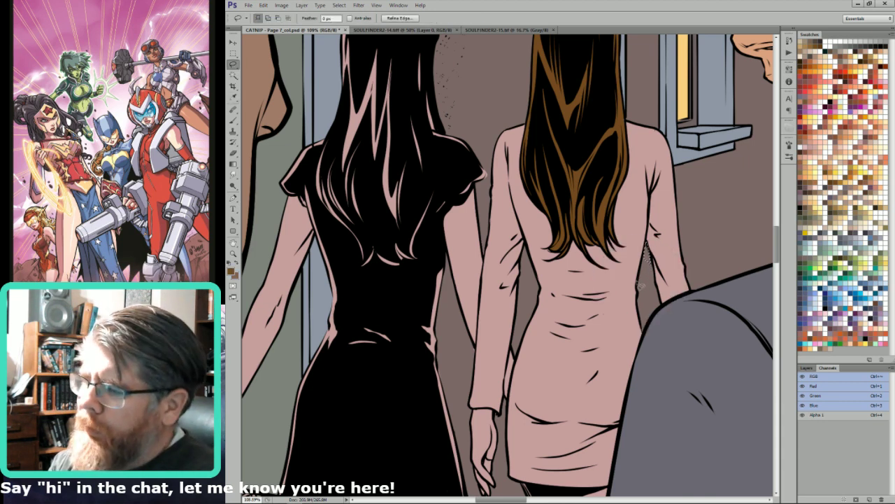
pyautogui.hotkey('ctrl', 'd')
# Select the brown-haired woman's dress by lassoing around it and intersecting with its flat pink area.
pyautogui.moveTo(523, 63)
pyautogui.mouseDown()
pyautogui.moveTo(470, 158)
pyautogui.moveTo(495, 178)
pyautogui.moveTo(479, 356)
pyautogui.mouseUp()
pyautogui.moveTo(482, 414)
pyautogui.mouseDown()
pyautogui.moveTo(496, 415)
pyautogui.moveTo(510, 380)
pyautogui.moveTo(507, 396)
pyautogui.moveTo(514, 348)
pyautogui.moveTo(508, 474)
pyautogui.moveTo(525, 487)
pyautogui.moveTo(618, 491)
pyautogui.moveTo(659, 454)
pyautogui.moveTo(718, 343)
pyautogui.moveTo(723, 232)
pyautogui.moveTo(704, 179)
pyautogui.mouseUp()
pyautogui.press('w')
pyautogui.keyDown('alt'); pyautogui.keyDown('shift'); pyautogui.click(628, 252); pyautogui.keyUp('shift'); pyautogui.keyUp('alt')
pyautogui.press('l')
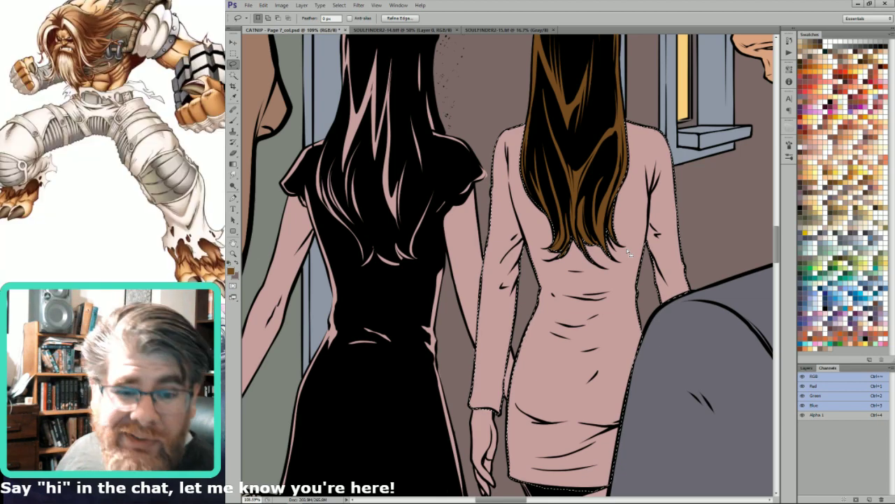
# Fill the selected dress with a very pale bluish-white swatch and deselect it.
pyautogui.click(799, 147)
pyautogui.press('x')
pyautogui.hotkey('ctrl', 'BackSpace')
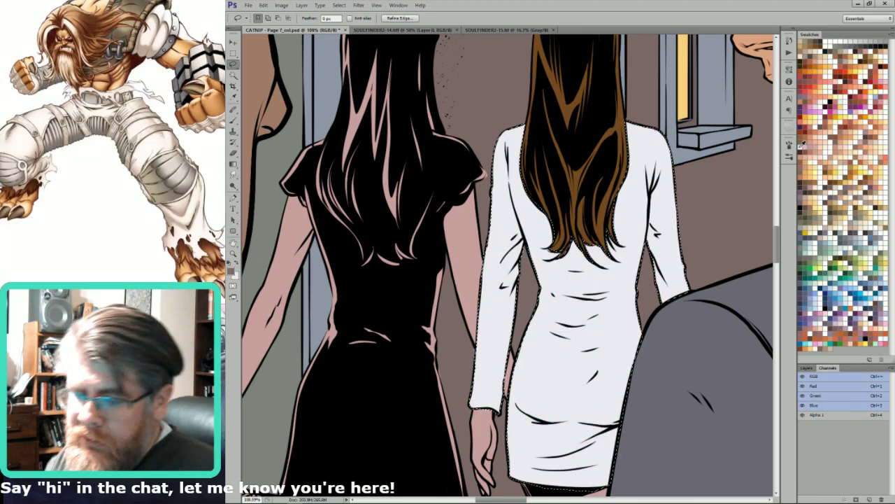
pyautogui.hotkey('ctrl', 'z')
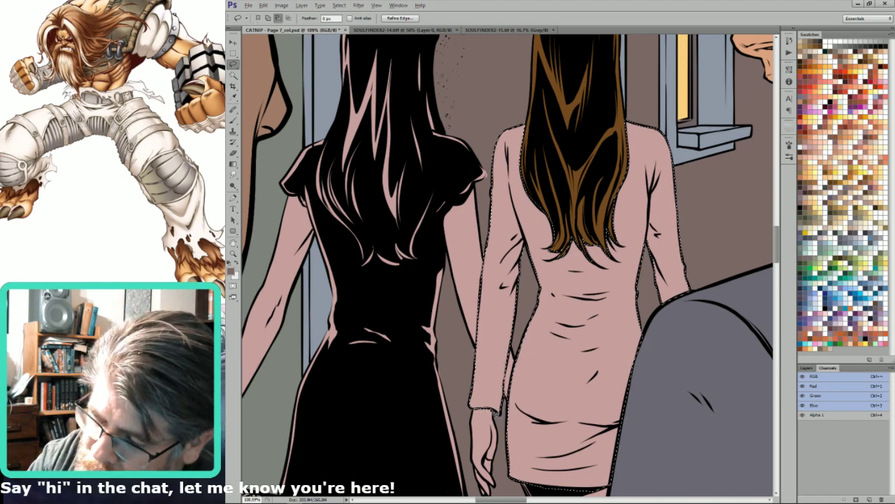
pyautogui.hotkey('alt', 'BackSpace')
pyautogui.hotkey('ctrl', '-')
pyautogui.moveTo(591, 404); pyautogui.dragTo(716, 351)
pyautogui.hotkey('ctrl', 'd')
# Touch up the small gap beside the black-dressed woman's right arm with the sampled wall colour, then deselect it.
pyautogui.press('i')
pyautogui.click(593, 281)
pyautogui.press('l')
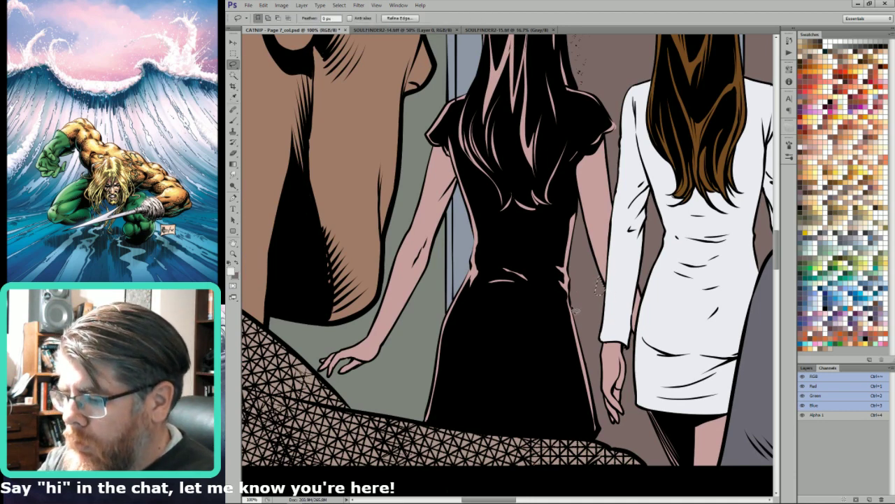
pyautogui.click(579, 287)
# Select the left woman's black dress, including its pink edge highlights, and trim her hair out of the selection.
pyautogui.moveTo(406, 354)
pyautogui.mouseDown()
pyautogui.moveTo(601, 441)
pyautogui.moveTo(610, 434)
pyautogui.moveTo(563, 147)
pyautogui.moveTo(579, 206)
pyautogui.moveTo(575, 175)
pyautogui.moveTo(624, 126)
pyautogui.moveTo(609, 139)
pyautogui.moveTo(622, 140)
pyautogui.moveTo(603, 84)
pyautogui.moveTo(580, 86)
pyautogui.moveTo(580, 96)
pyautogui.moveTo(567, 89)
pyautogui.moveTo(570, 134)
pyautogui.moveTo(546, 238)
pyautogui.moveTo(474, 205)
pyautogui.moveTo(488, 208)
pyautogui.moveTo(456, 126)
pyautogui.moveTo(467, 85)
pyautogui.mouseUp()
pyautogui.moveTo(435, 149)
pyautogui.mouseDown()
pyautogui.moveTo(446, 149)
pyautogui.moveTo(458, 179)
pyautogui.mouseUp()
pyautogui.press('w')
pyautogui.keyDown('alt'); pyautogui.keyDown('shift'); pyautogui.click(513, 338); pyautogui.keyUp('shift'); pyautogui.keyUp('alt')
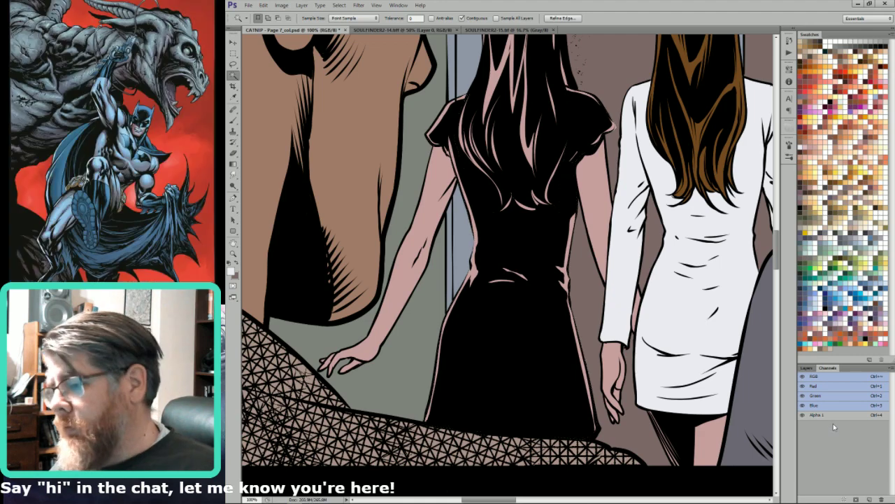
pyautogui.keyDown('ctrl'); pyautogui.click(836, 415); pyautogui.keyUp('ctrl')
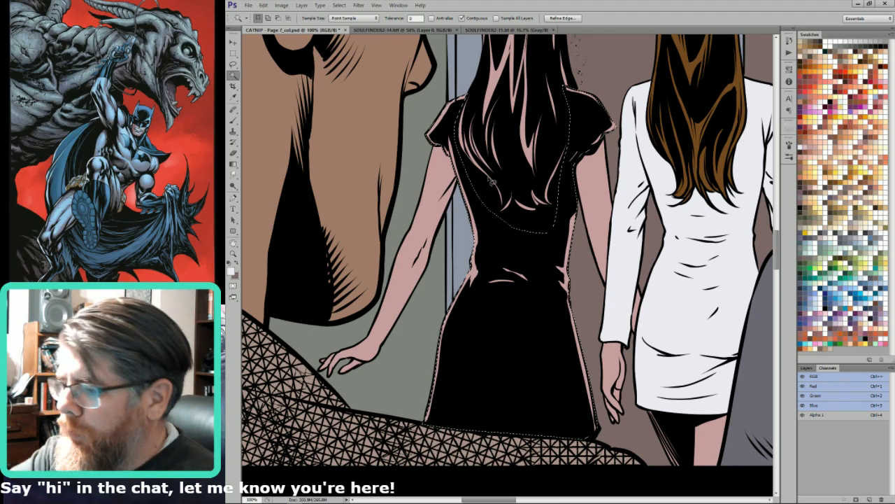
pyautogui.press('l')
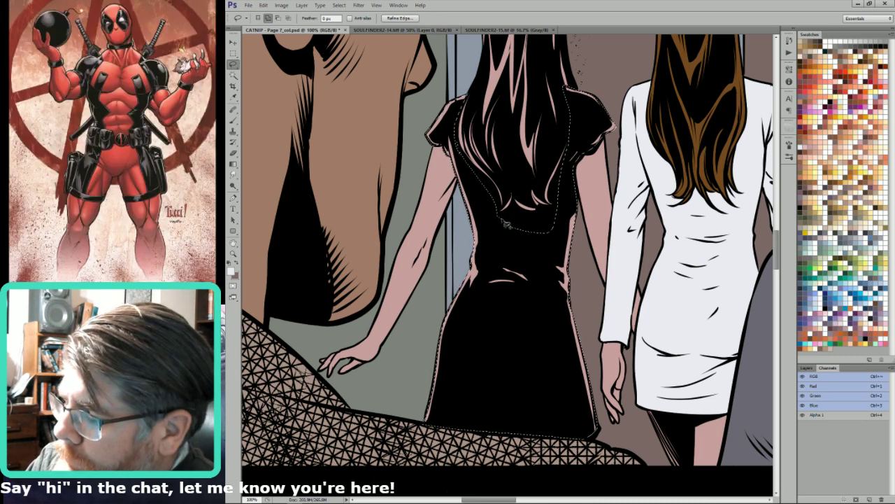
pyautogui.press('shift')
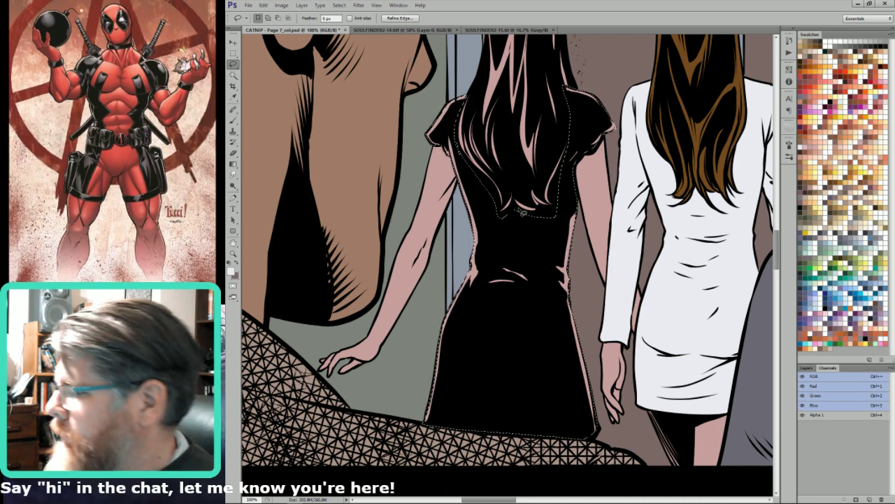
# Try a dark swatch as the fill for the selected black dress, then undo the change and restore the selection.
pyautogui.click(852, 232)
pyautogui.hotkey('ctrl', 'd')
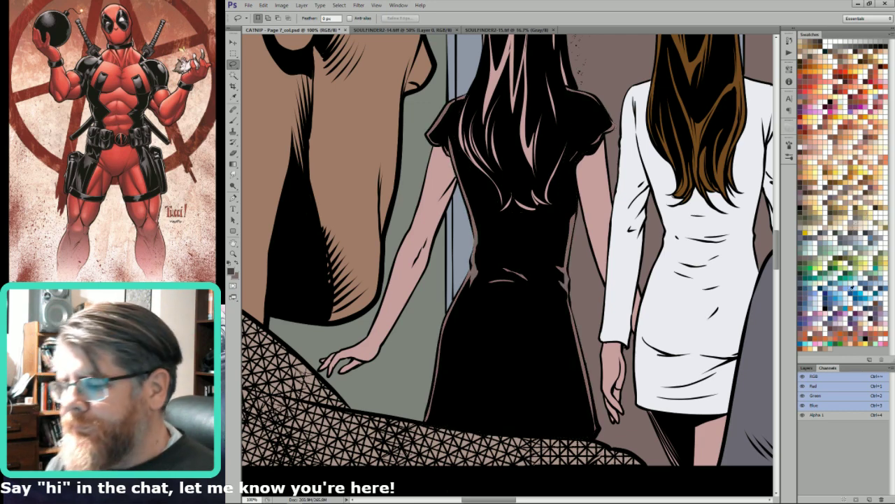
pyautogui.hotkey('ctrl', 'BackSpace')
pyautogui.hotkey('ctrl', 'alt', 'z')
pyautogui.hotkey('ctrl', 'alt', 'z')
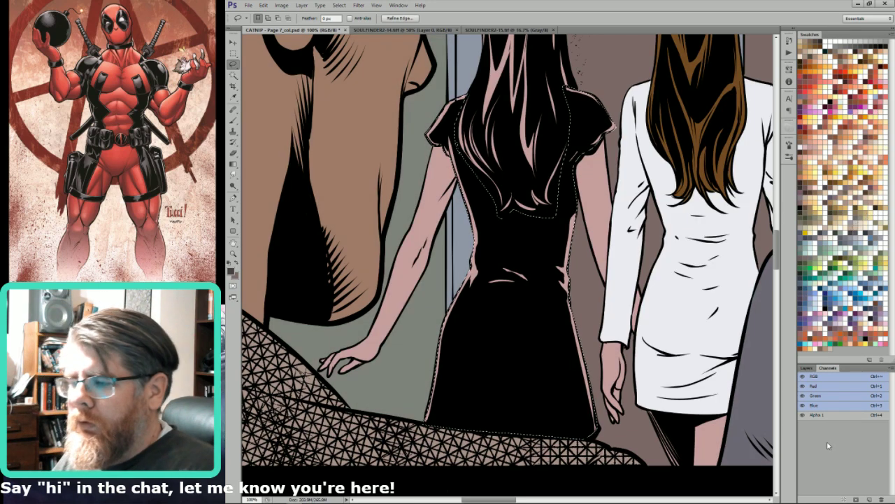
# Fill the selected black dress's highlights with a dark gray swatch and deselect the dress.
pyautogui.click(855, 231)
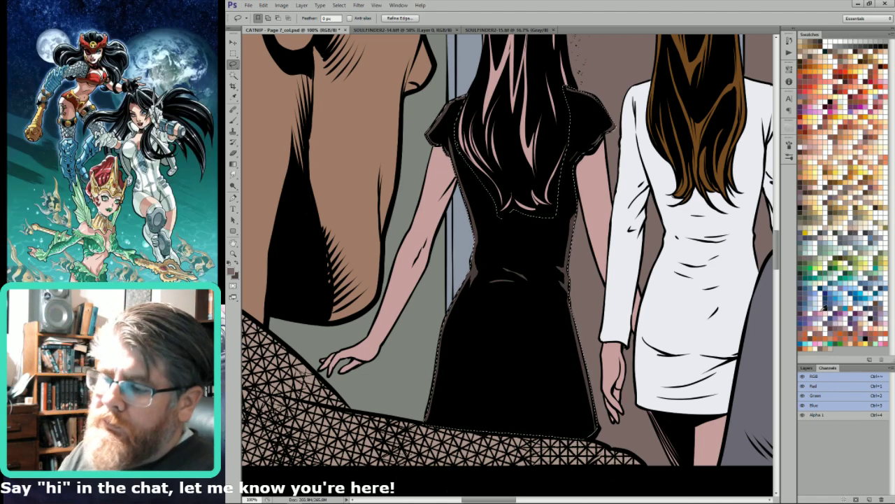
pyautogui.moveTo(569, 129); pyautogui.dragTo(609, 237)
pyautogui.hotkey('ctrl', 'd')
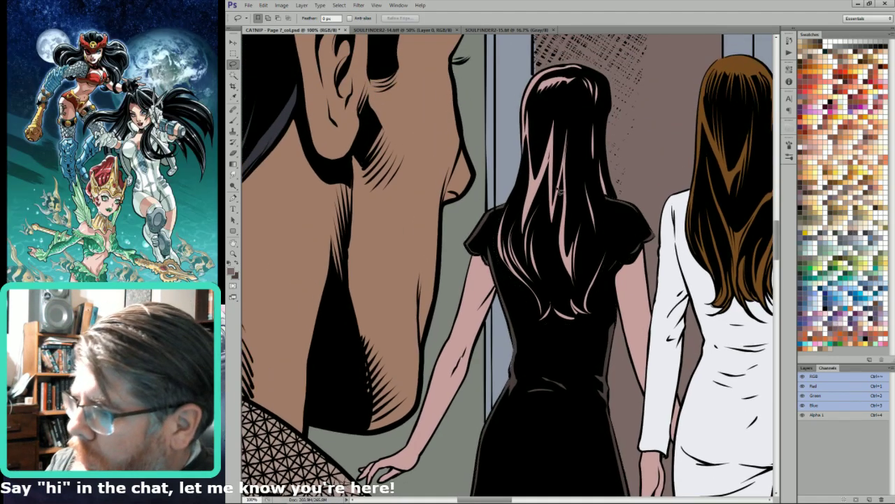
# Select the black-dressed woman's hair, fill its highlights with a dark reddish-brown swatch, and deselect it.
pyautogui.press('w')
pyautogui.click(569, 135)
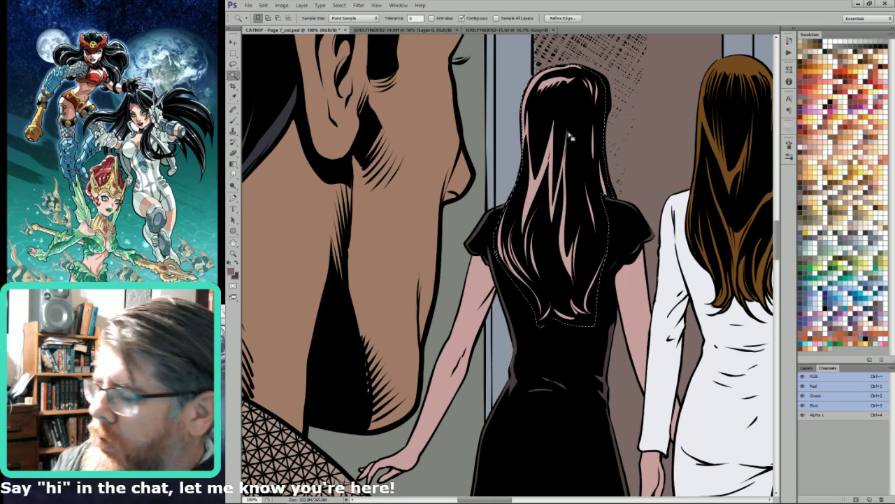
pyautogui.click(810, 237)
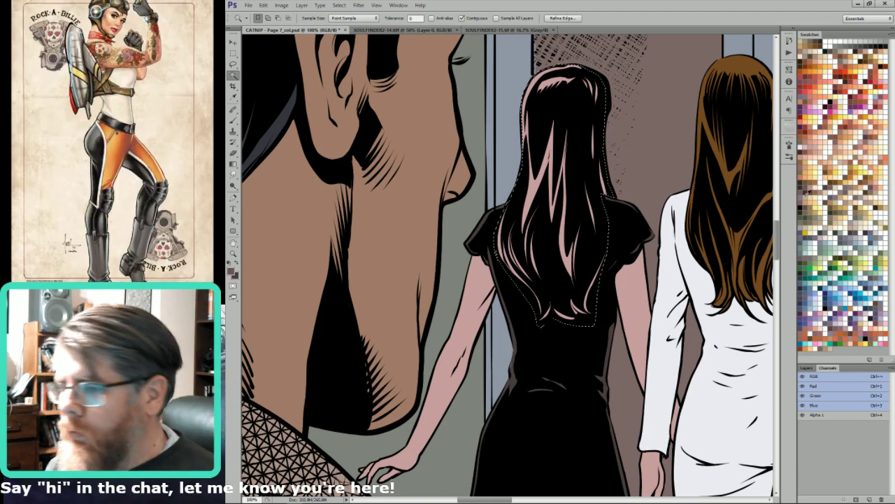
pyautogui.press('x')
pyautogui.hotkey('alt', 'BackSpace')
pyautogui.hotkey('ctrl', '0')
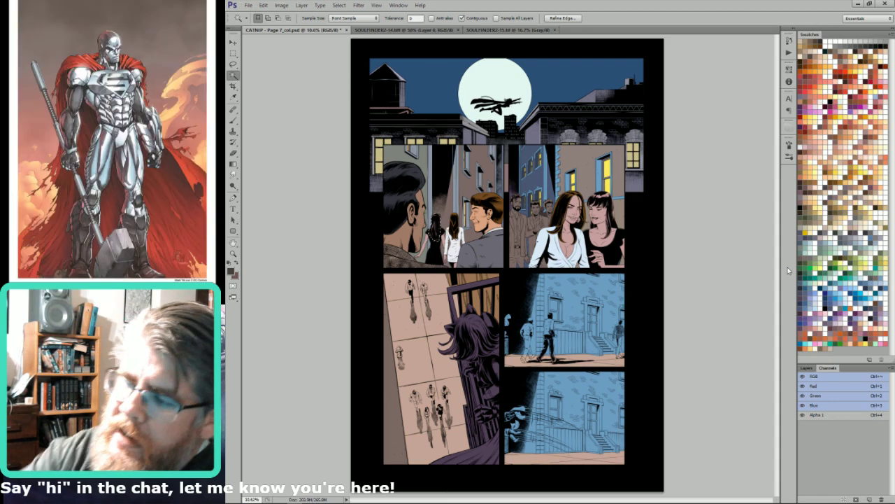
pyautogui.hotkey('ctrl', 'd')
# Select the smiling man's teeth and fill them with the pale bluish white.
pyautogui.moveTo(488, 184); pyautogui.dragTo(456, 260)
pyautogui.press('l')
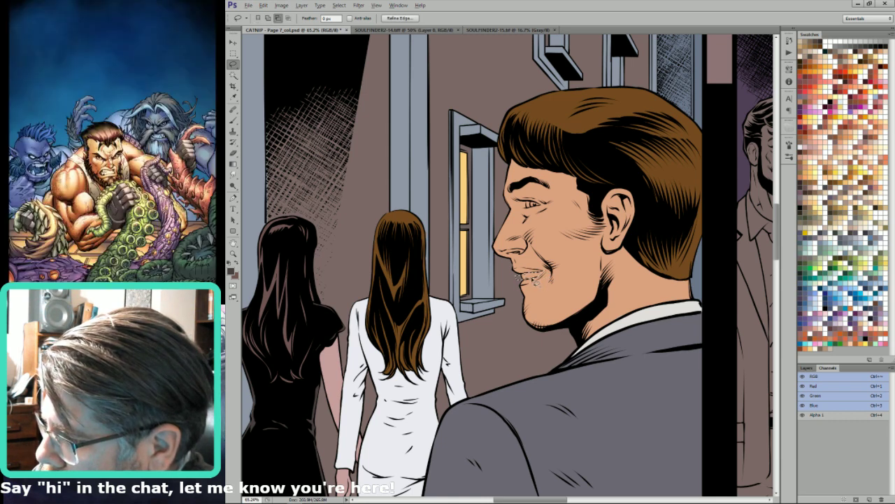
pyautogui.press('w')
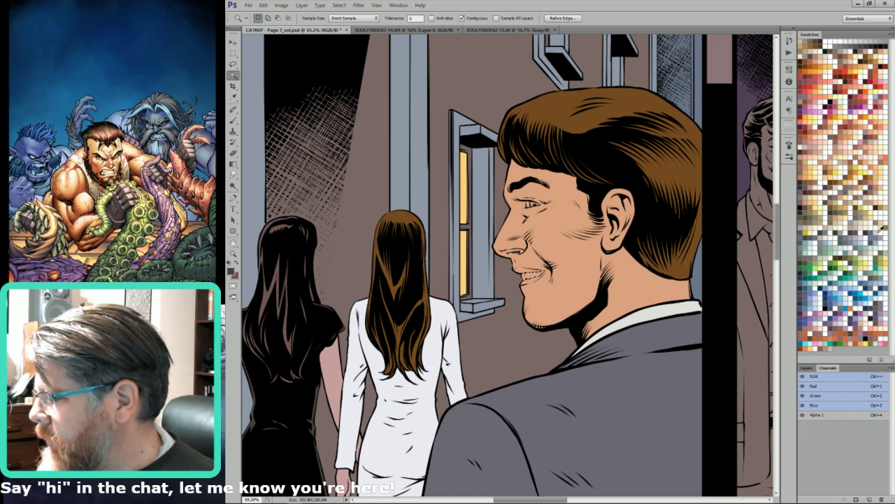
pyautogui.press('l')
pyautogui.press('x')
pyautogui.hotkey('ctrl', 'BackSpace')
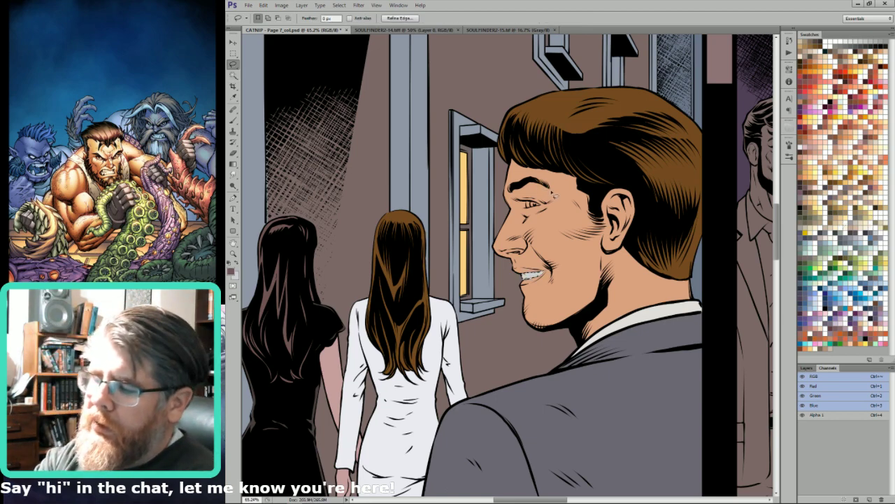
# Fill the smiling man's eye with pale white and its iris with a dusty reddish swatch, then deselect it.
pyautogui.scroll(8, 534, 179)
pyautogui.moveTo(511, 238)
pyautogui.mouseDown()
pyautogui.moveTo(551, 249)
pyautogui.moveTo(515, 237)
pyautogui.moveTo(517, 248)
pyautogui.moveTo(501, 251)
pyautogui.mouseUp()
pyautogui.hotkey('ctrl', 'BackSpace')
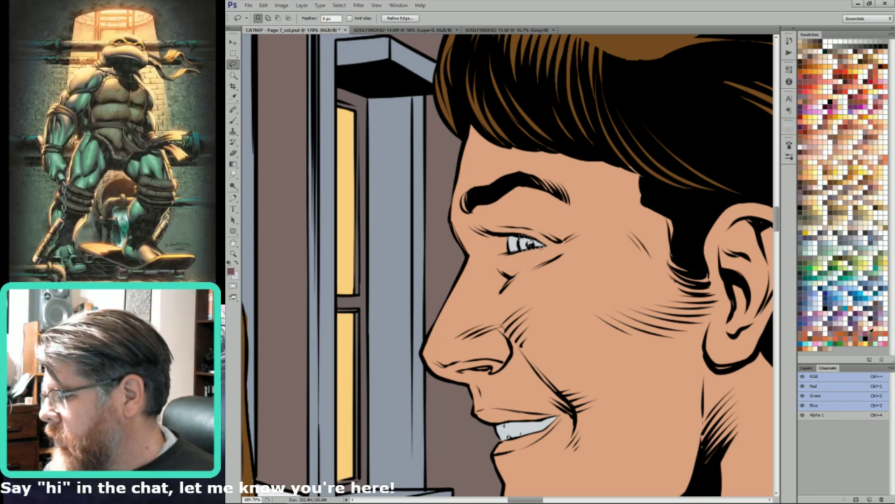
pyautogui.click(867, 337)
pyautogui.hotkey('ctrl', 'BackSpace')
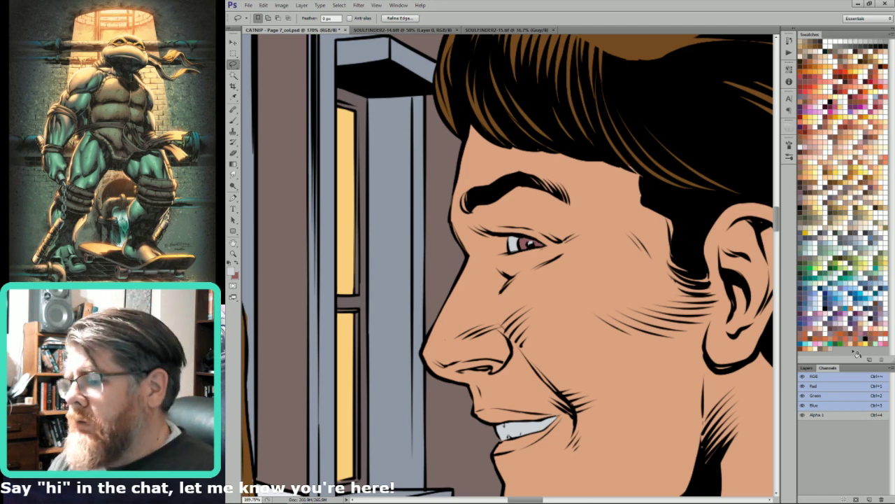
pyautogui.hotkey('ctrl', '-')
pyautogui.hotkey('ctrl', 'd')
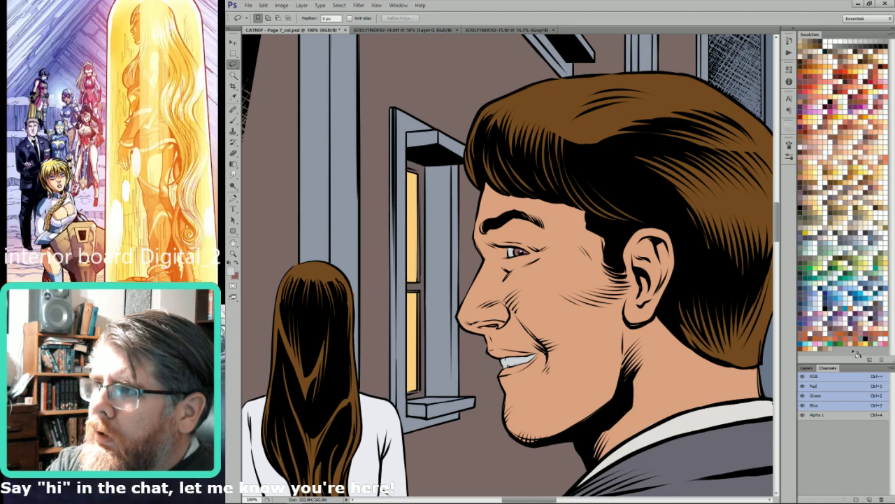
# Select the narrow earring partly hidden by the long brown hair of the white-topped woman in the third panel.
pyautogui.hotkey('ctrl', '-')
pyautogui.hotkey('ctrl', '-')
pyautogui.hotkey('ctrl', '-')
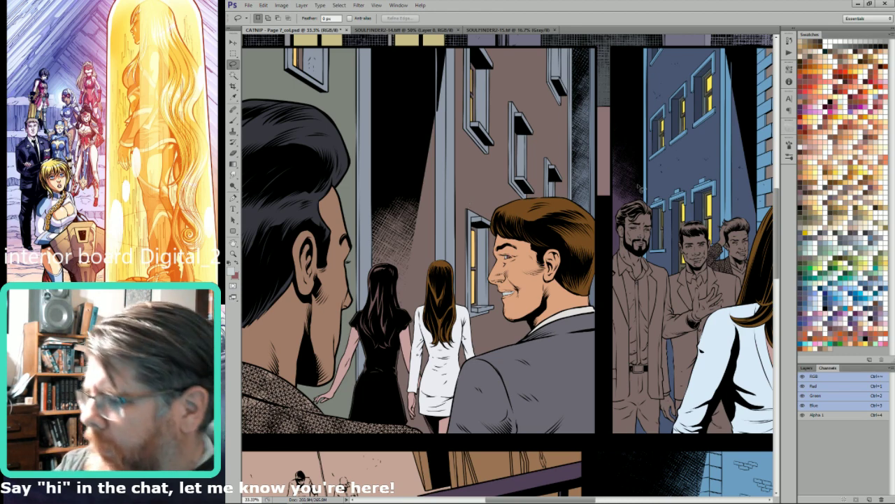
pyautogui.moveTo(655, 184); pyautogui.dragTo(518, 171)
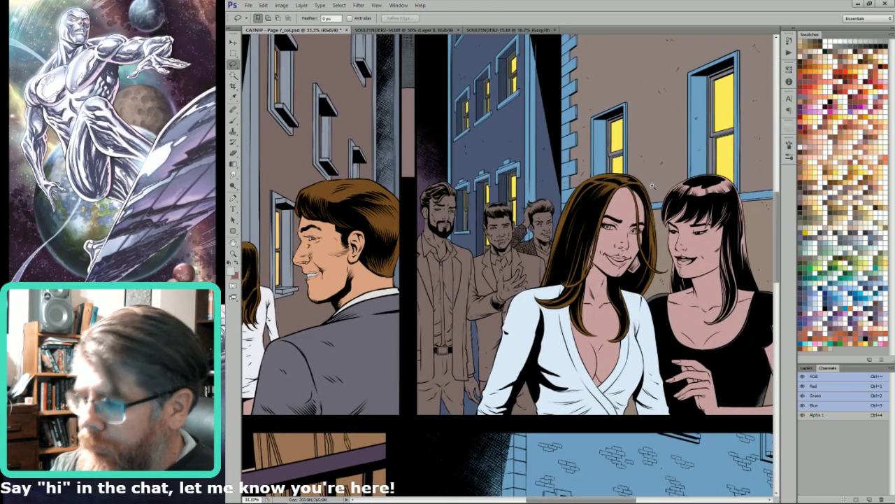
pyautogui.hotkey('ctrl', '+')
pyautogui.hotkey('ctrl', '+')
pyautogui.hotkey('ctrl', '+')
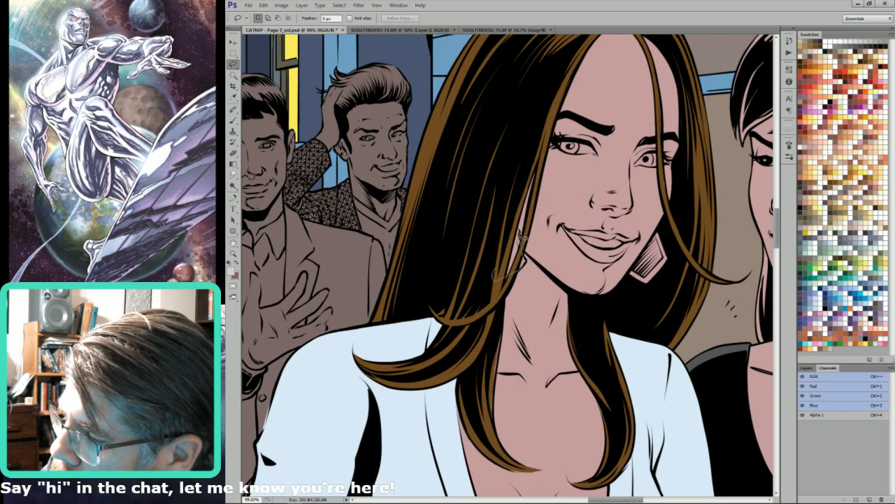
pyautogui.press('w')
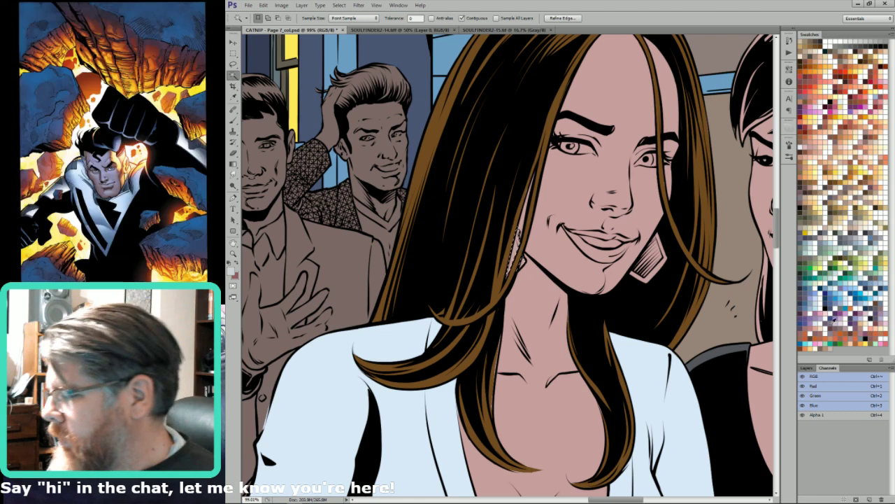
# Fill the selected narrow earring with a bright yellow swatch and deselect it.
pyautogui.click(866, 342)
pyautogui.press('l')
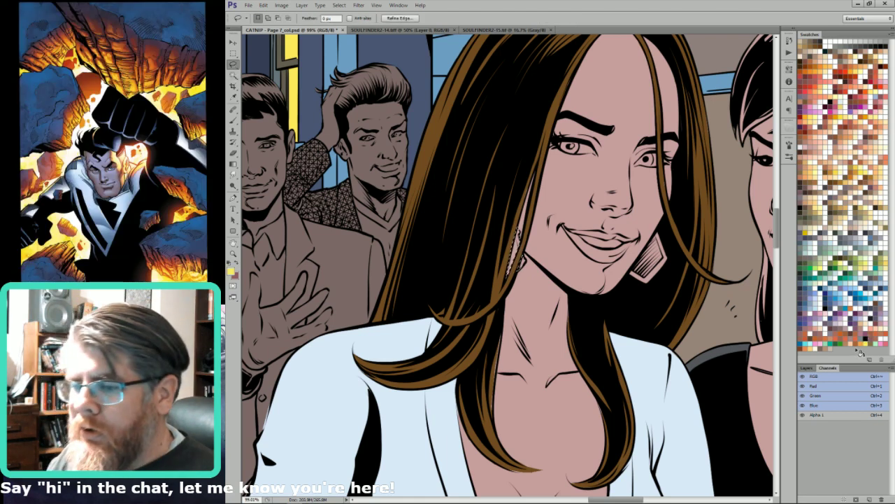
pyautogui.press('x')
pyautogui.hotkey('ctrl', 'BackSpace')
pyautogui.press('Return')
pyautogui.hotkey('ctrl', 'd')
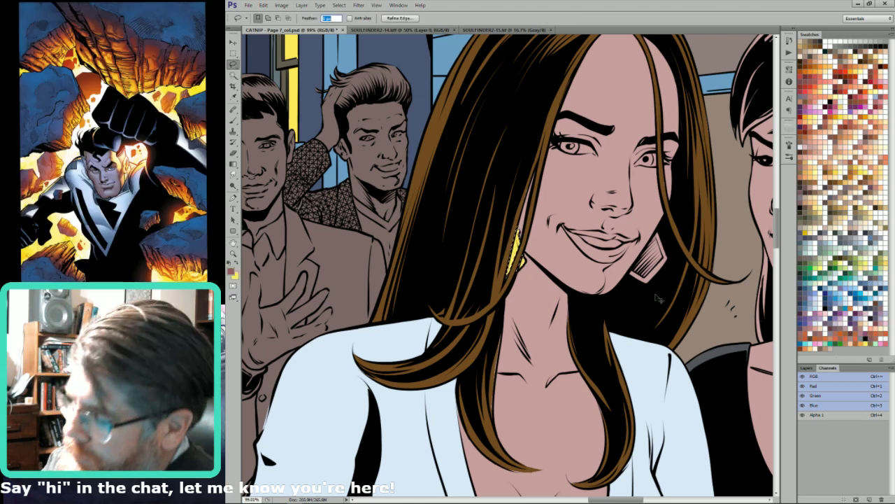
# Select the white-topped woman's second, angular earring beside her jaw, fill it with the same bright yellow and deselect it.
pyautogui.moveTo(671, 287)
pyautogui.mouseDown()
pyautogui.moveTo(629, 279)
pyautogui.moveTo(661, 239)
pyautogui.moveTo(673, 261)
pyautogui.mouseUp()
pyautogui.hotkey('ctrl', 'BackSpace')
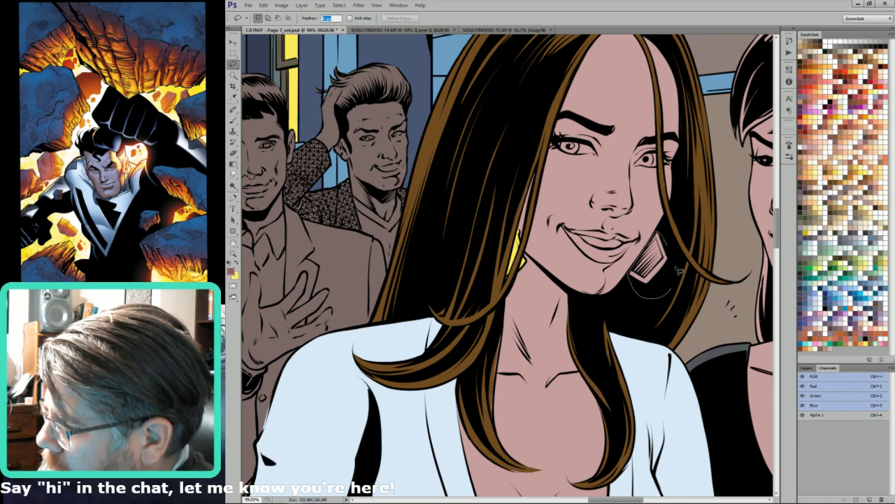
pyautogui.press('w')
pyautogui.press('l')
pyautogui.moveTo(628, 206); pyautogui.dragTo(599, 289)
pyautogui.hotkey('ctrl', 'd')
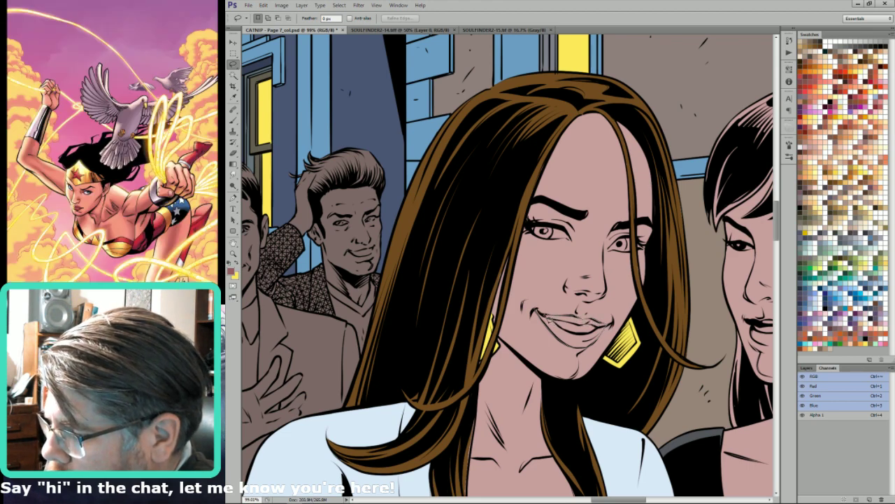
# Lasso the white-topped woman's lips, fill them with the muted red and deselect them.
pyautogui.moveTo(539, 312); pyautogui.dragTo(536, 310)
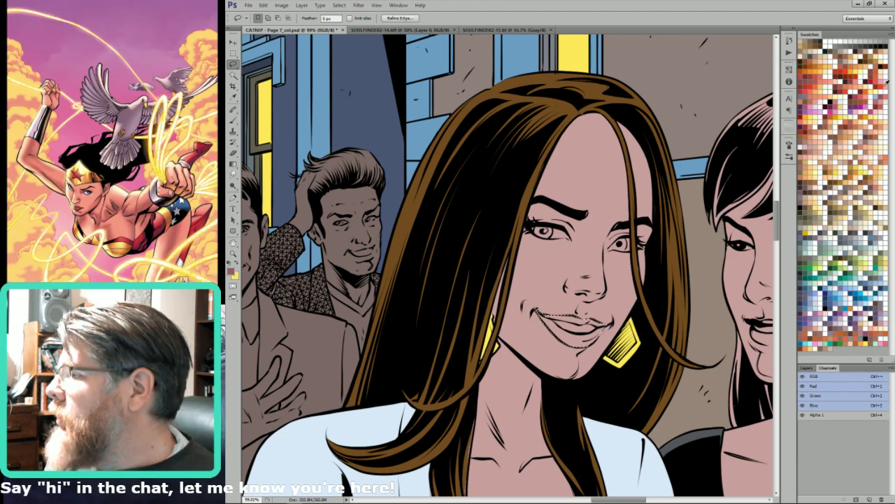
pyautogui.press('x')
pyautogui.hotkey('ctrl', 'BackSpace')
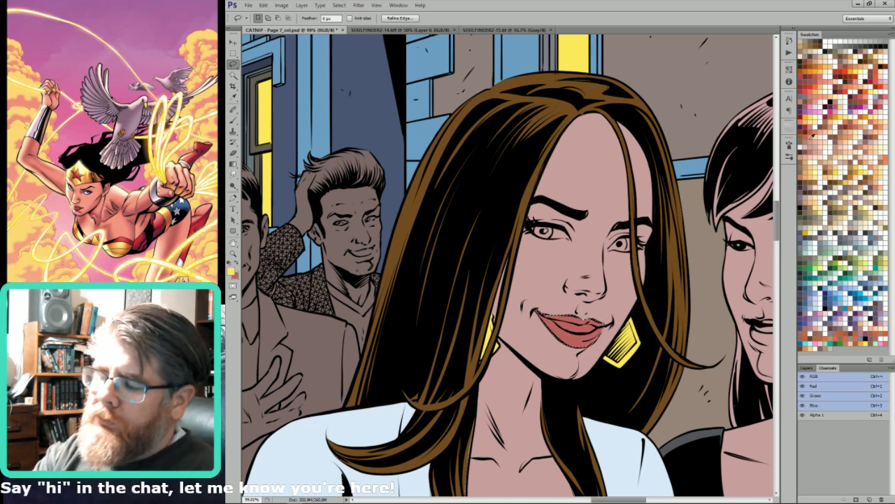
pyautogui.hotkey('ctrl', 'd')
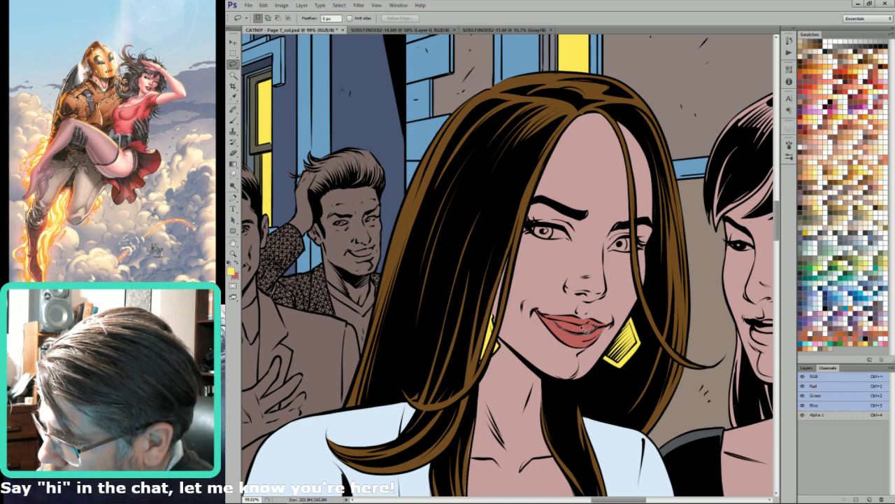
# Lasso the teeth between the white-topped woman's red lips, fill them with the pale white and deselect them.
pyautogui.moveTo(555, 323); pyautogui.dragTo(551, 320)
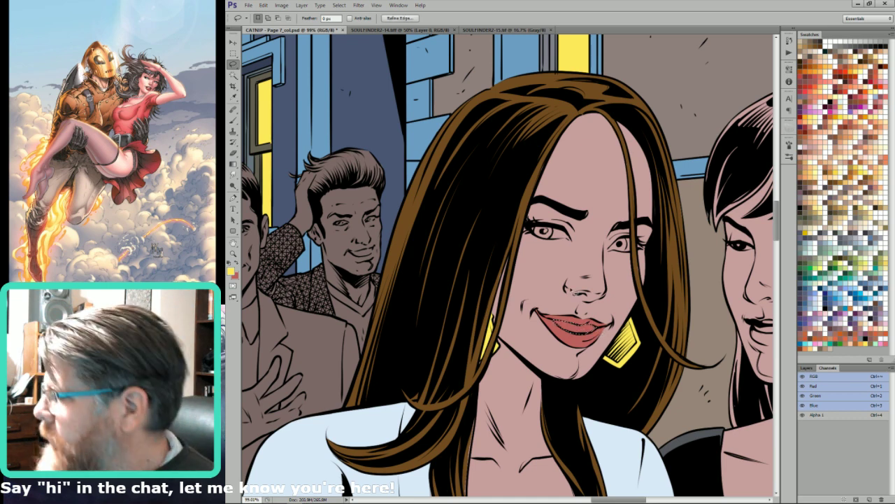
pyautogui.click(802, 146)
pyautogui.hotkey('ctrl', 'BackSpace')
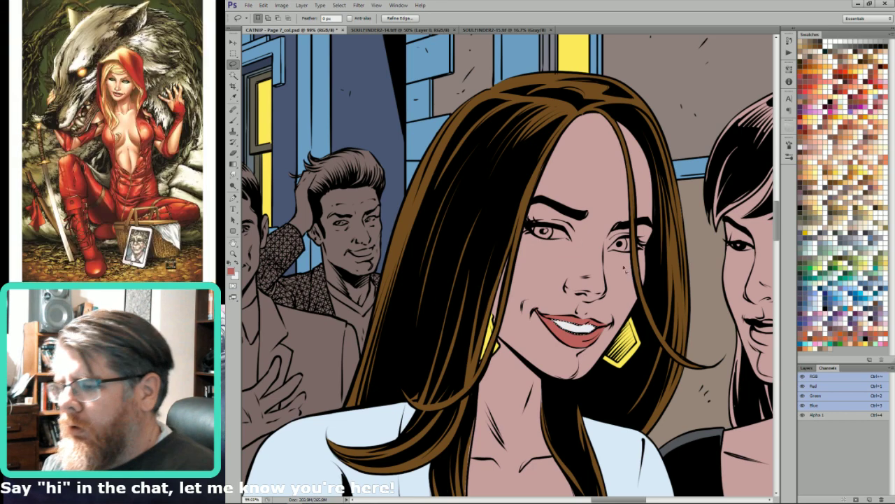
pyautogui.hotkey('ctrl', 'd')
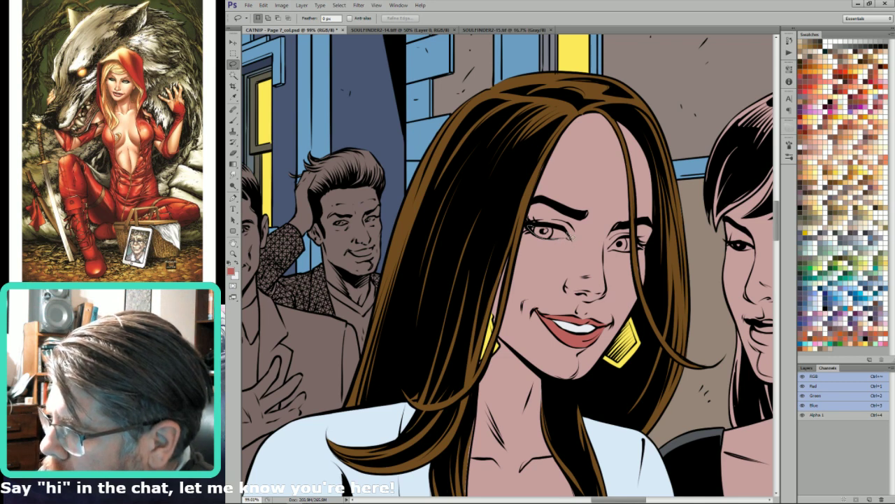
# Select both of the white-topped woman's eyes without the surrounding skin and fill them with the pale white.
pyautogui.moveTo(552, 235); pyautogui.dragTo(549, 232)
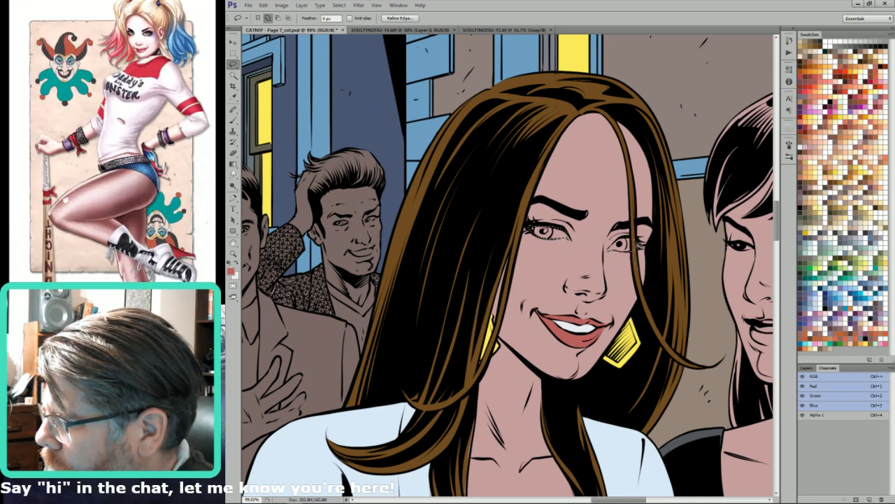
pyautogui.press('w')
pyautogui.keyDown('alt'); pyautogui.click(650, 228); pyautogui.keyUp('alt')
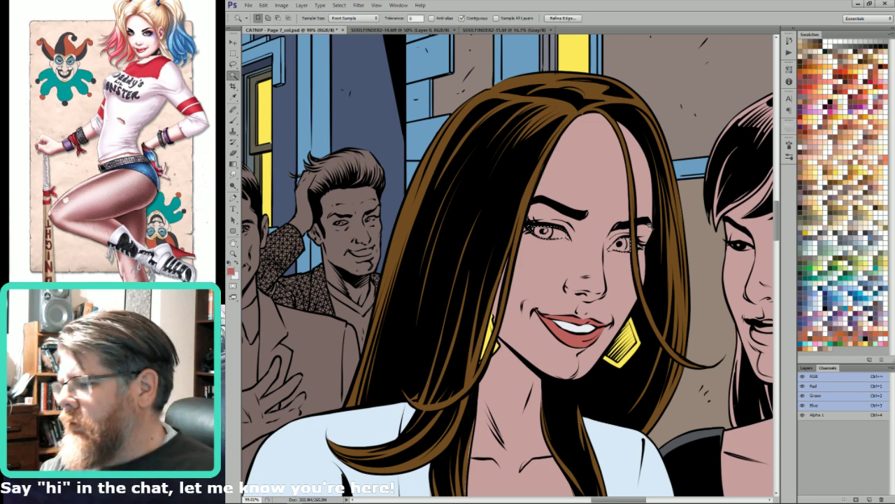
pyautogui.hotkey('ctrl', 'BackSpace')
pyautogui.press('l')
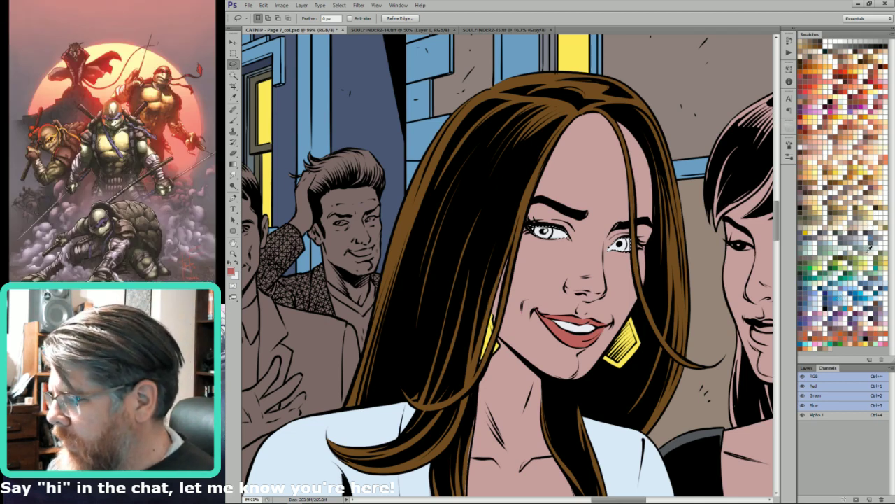
# Colour both of the white-topped woman's irises with a greyish teal swatch using the Pencil tool.
pyautogui.click(860, 241)
pyautogui.press('b')
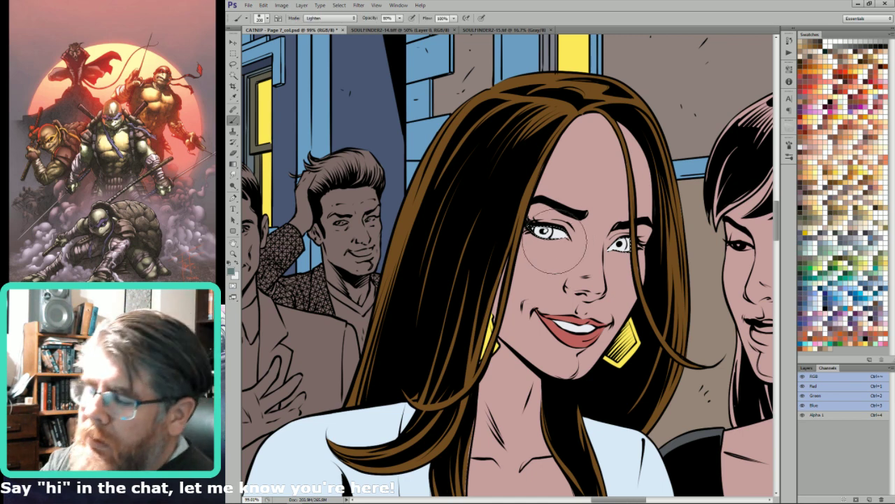
pyautogui.hotkey('shift', 'b')
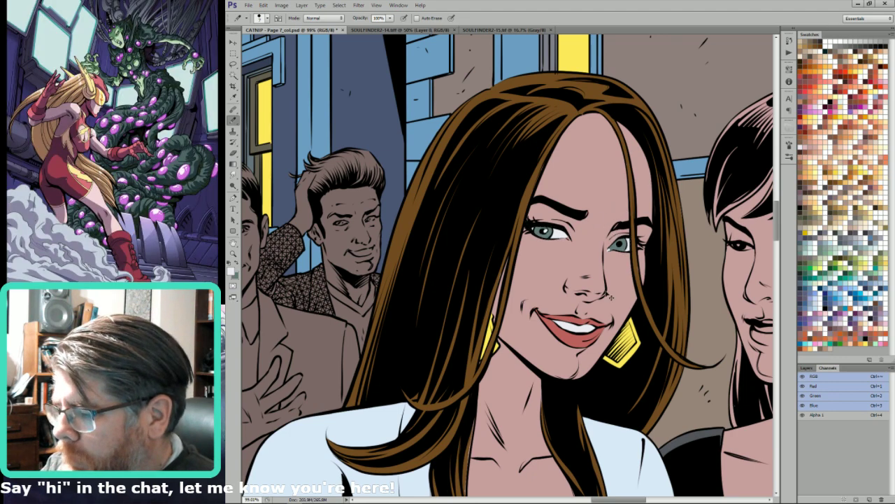
# Sample the red of the white-topped woman's lower lip for touching it up with the Pencil tool.
pyautogui.moveTo(575, 356); pyautogui.dragTo(630, 357)
pyautogui.moveTo(588, 331); pyautogui.dragTo(516, 268)
pyautogui.keyDown('alt'); pyautogui.click(485, 258); pyautogui.keyUp('alt')
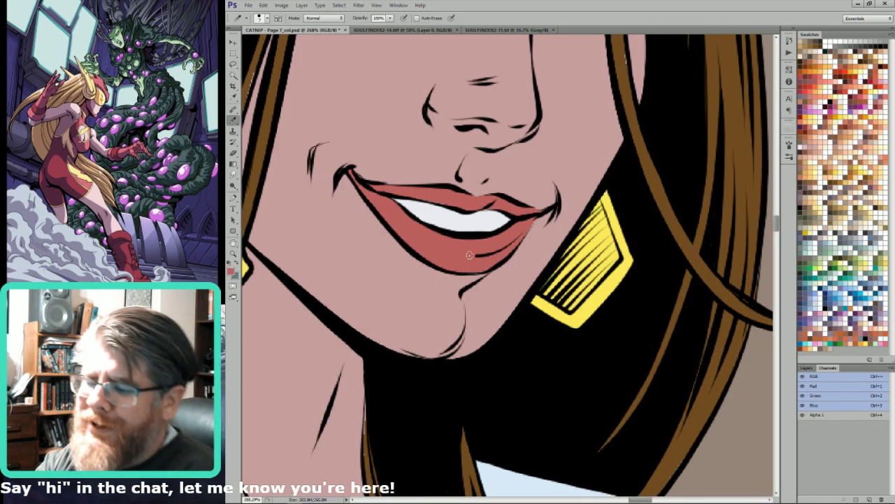
pyautogui.scroll(-10, 469, 254)
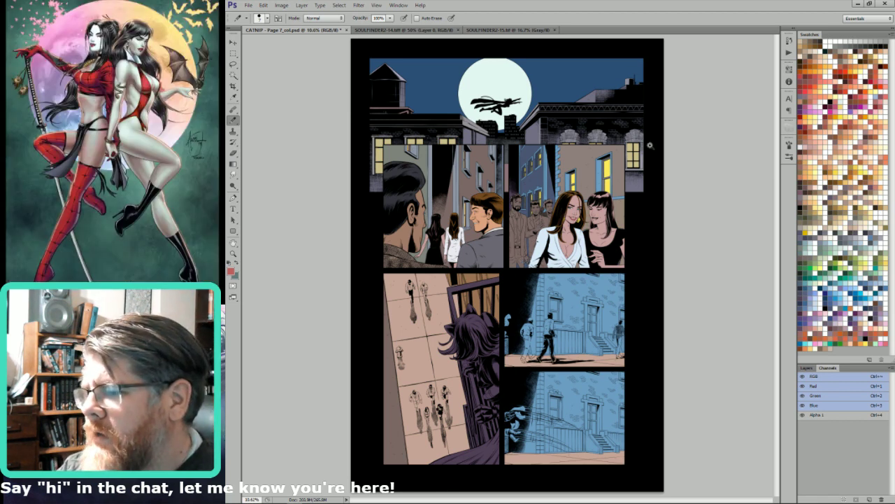
# Lasso around the hair and fringe of the black-dressed woman in the third panel.
pyautogui.moveTo(648, 147); pyautogui.dragTo(506, 314)
pyautogui.press('l')
pyautogui.scroll(2, 610, 206)
pyautogui.moveTo(658, 196)
pyautogui.mouseDown()
pyautogui.moveTo(655, 286)
pyautogui.moveTo(581, 277)
pyautogui.moveTo(587, 148)
pyautogui.moveTo(571, 167)
pyautogui.moveTo(560, 170)
pyautogui.moveTo(560, 152)
pyautogui.moveTo(579, 151)
pyautogui.moveTo(542, 168)
pyautogui.mouseUp()
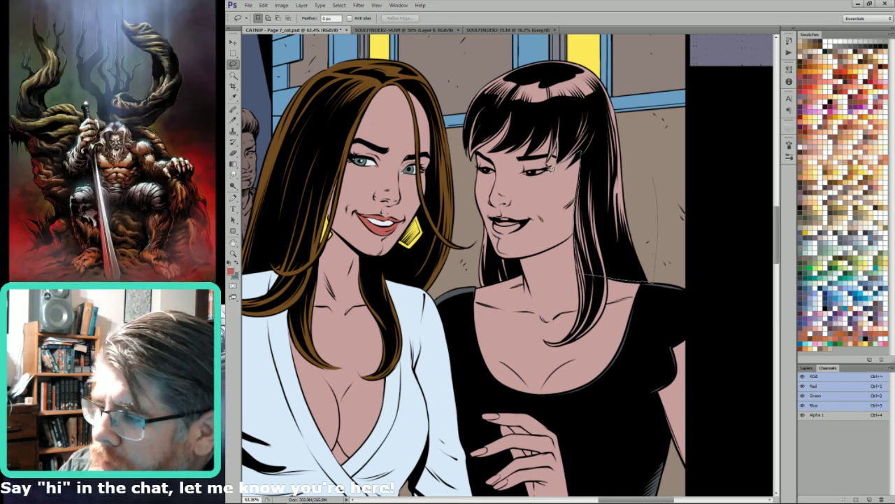
pyautogui.moveTo(553, 135)
pyautogui.mouseDown()
pyautogui.moveTo(549, 105)
pyautogui.moveTo(570, 46)
pyautogui.mouseUp()
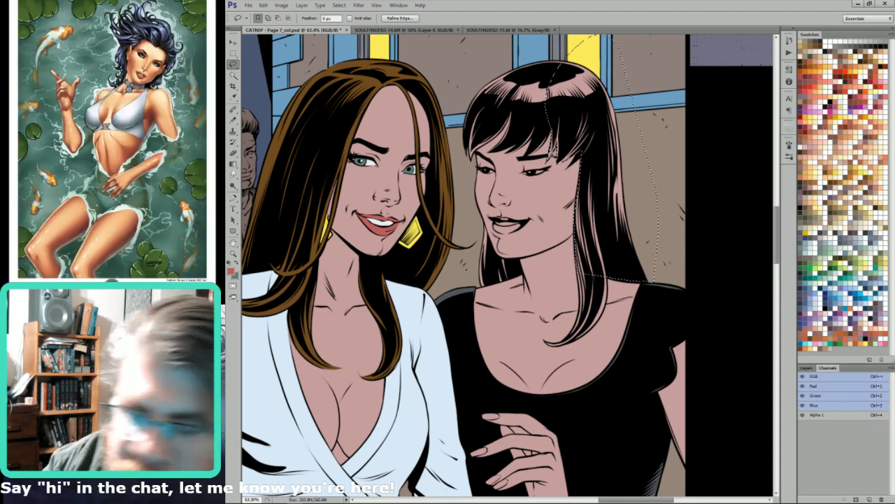
pyautogui.moveTo(564, 124)
pyautogui.mouseDown()
pyautogui.moveTo(612, 187)
pyautogui.moveTo(654, 209)
pyautogui.moveTo(615, 264)
pyautogui.moveTo(603, 266)
pyautogui.moveTo(606, 246)
pyautogui.moveTo(597, 265)
pyautogui.moveTo(582, 266)
pyautogui.moveTo(600, 250)
pyautogui.moveTo(574, 254)
pyautogui.moveTo(565, 266)
pyautogui.moveTo(584, 217)
pyautogui.moveTo(571, 248)
pyautogui.moveTo(532, 246)
pyautogui.mouseUp()
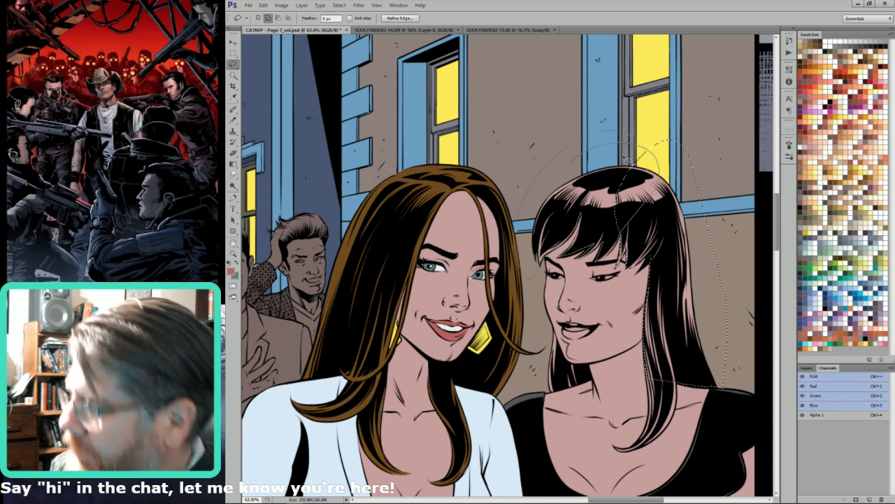
# Limit the selection to the black-dressed woman's hair, fill its highlights with a dark reddish brown swatch and deselect it.
pyautogui.press('w')
pyautogui.hotkey('ctrl', 'BackSpace')
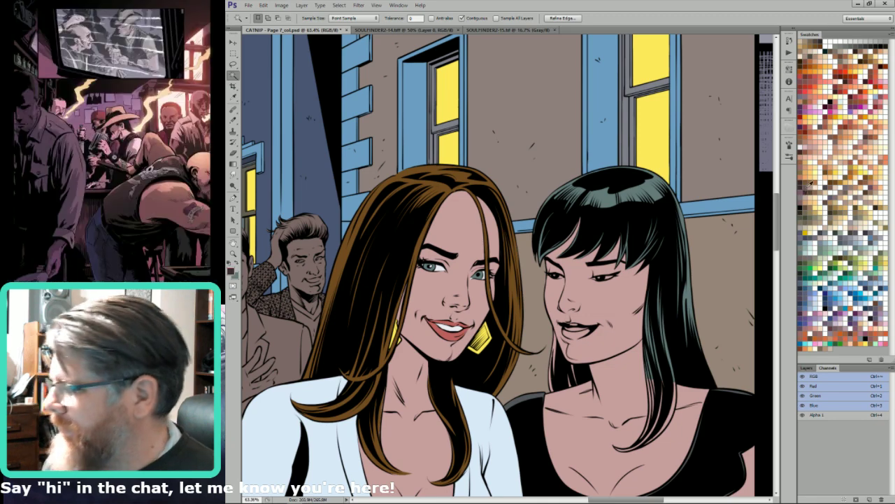
pyautogui.click(810, 187)
pyautogui.hotkey('alt', 'BackSpace')
pyautogui.moveTo(580, 356); pyautogui.dragTo(624, 237)
pyautogui.hotkey('ctrl', 'd')
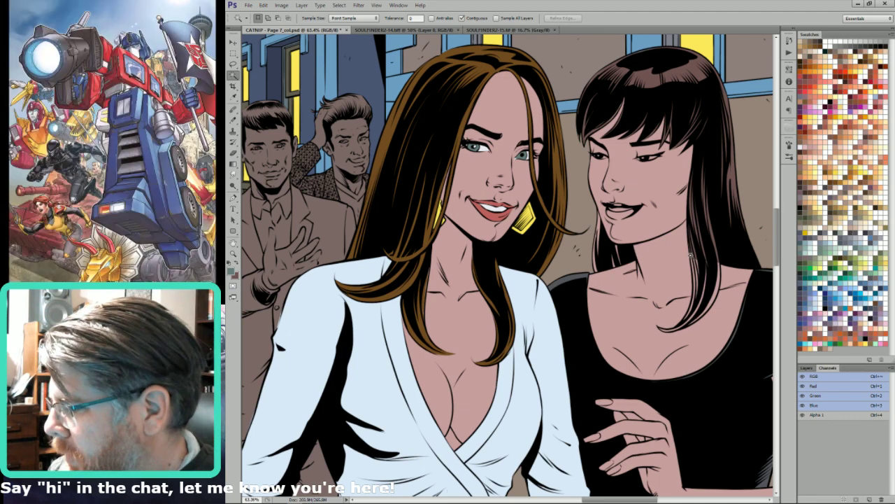
# Select the remaining skin-coloured hair strands behind the black-dressed woman's jaw, fill them with the dark reddish brown and deselect them.
pyautogui.press('l')
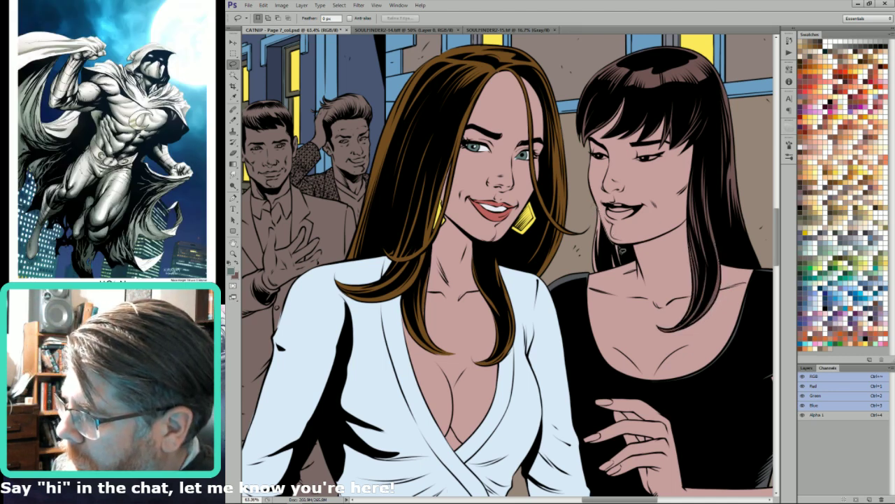
pyautogui.moveTo(624, 271); pyautogui.dragTo(594, 280)
pyautogui.press('w')
pyautogui.keyDown('alt'); pyautogui.keyDown('shift'); pyautogui.click(613, 245); pyautogui.keyUp('shift'); pyautogui.keyUp('alt')
pyautogui.press('l')
pyautogui.hotkey('ctrl', 'd')
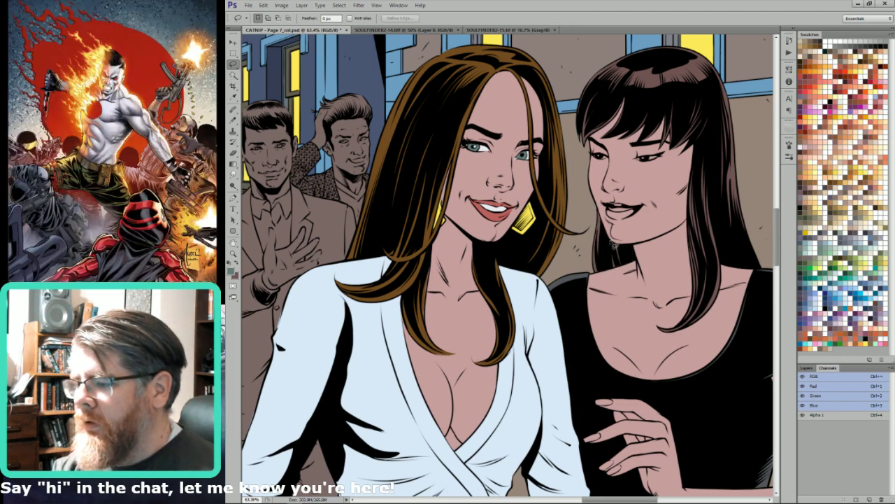
# Lasso the black-dressed woman's teeth, fill them with the pale white and deselect them.
pyautogui.press('i')
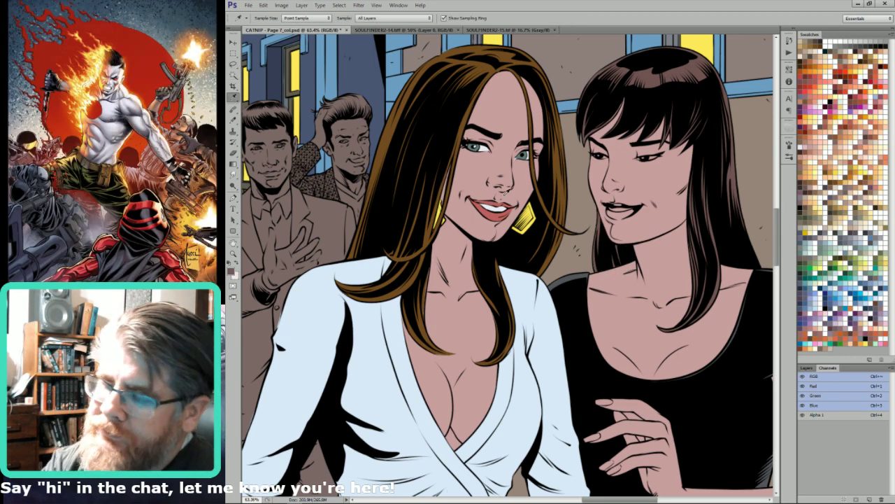
pyautogui.press('l')
pyautogui.scroll(3, 490, 203)
pyautogui.moveTo(466, 217)
pyautogui.mouseDown()
pyautogui.moveTo(499, 240)
pyautogui.moveTo(566, 225)
pyautogui.moveTo(467, 221)
pyautogui.moveTo(572, 281)
pyautogui.mouseUp()
pyautogui.hotkey('ctrl', 'BackSpace')
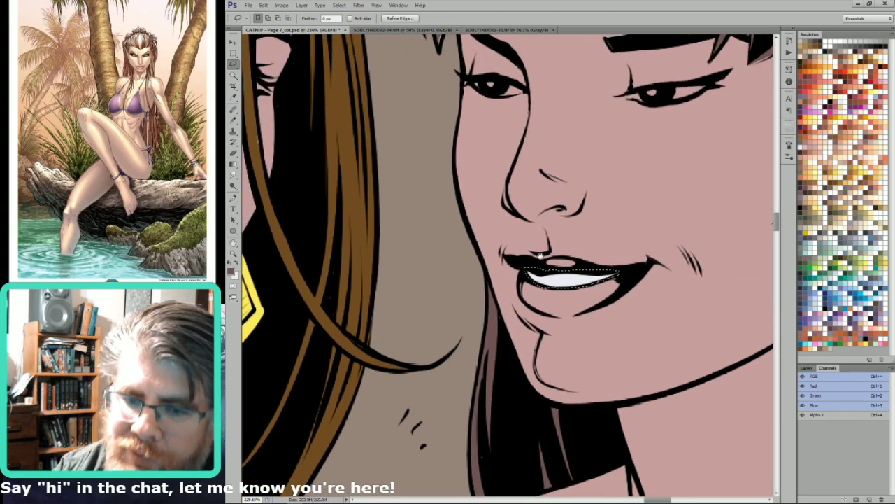
pyautogui.hotkey('ctrl', 'd')
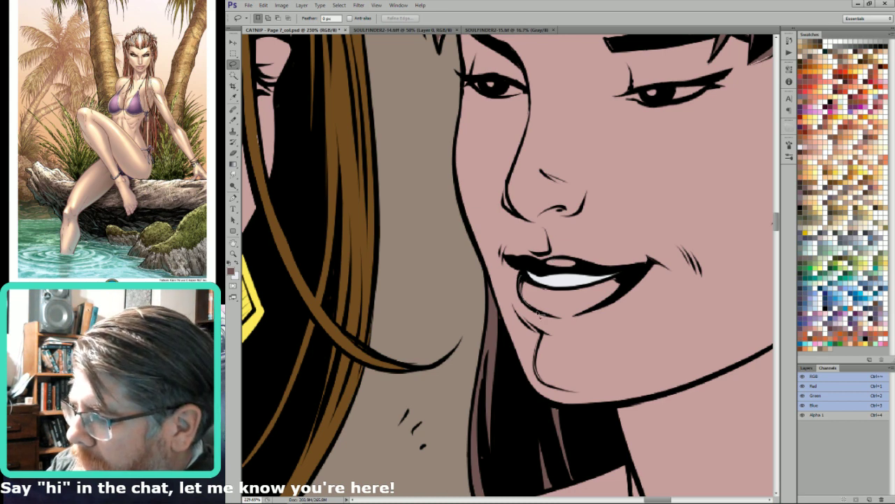
# Select the black-dressed woman's upper and lower lips without the teeth, fill them with a bright red swatch and deselect them.
pyautogui.moveTo(580, 319)
pyautogui.mouseDown()
pyautogui.moveTo(625, 299)
pyautogui.moveTo(635, 283)
pyautogui.moveTo(570, 263)
pyautogui.moveTo(521, 266)
pyautogui.mouseUp()
pyautogui.press('w')
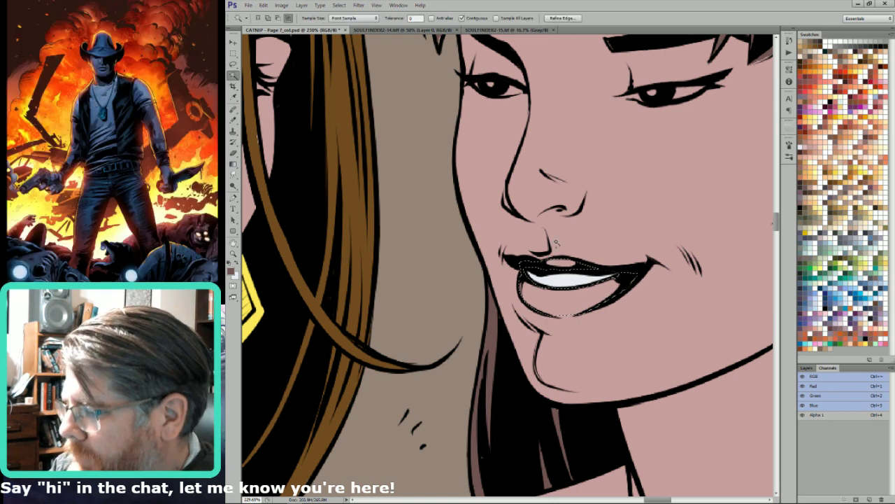
pyautogui.click(824, 77)
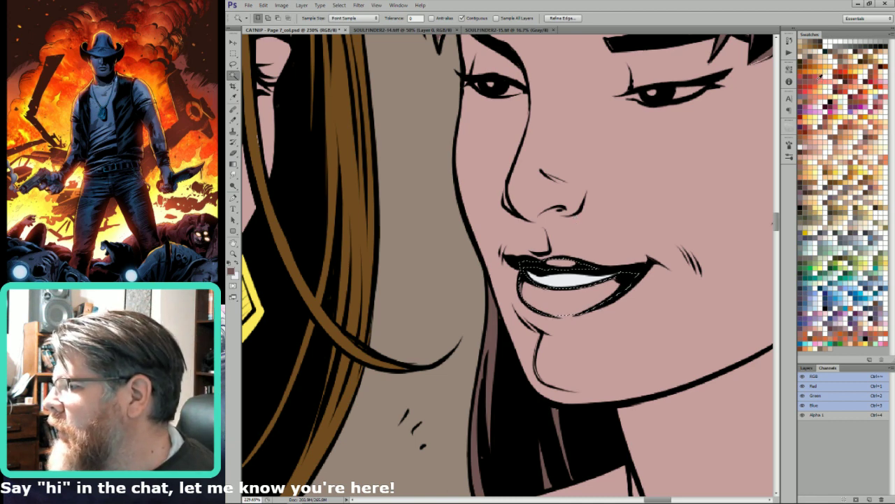
pyautogui.press('l')
pyautogui.press('x')
pyautogui.hotkey('ctrl', 'BackSpace')
pyautogui.hotkey('ctrl', '-')
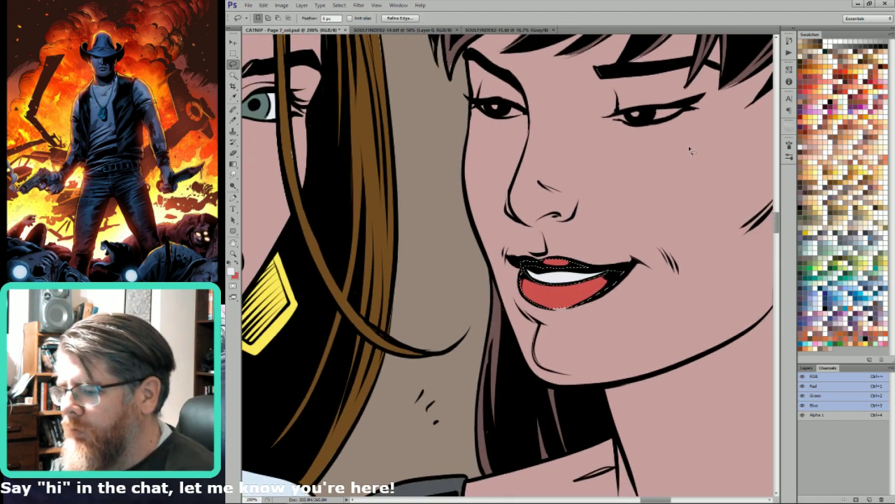
pyautogui.moveTo(550, 308)
pyautogui.mouseDown()
pyautogui.moveTo(574, 300)
pyautogui.moveTo(554, 302)
pyautogui.mouseUp()
pyautogui.hotkey('ctrl', 'd')
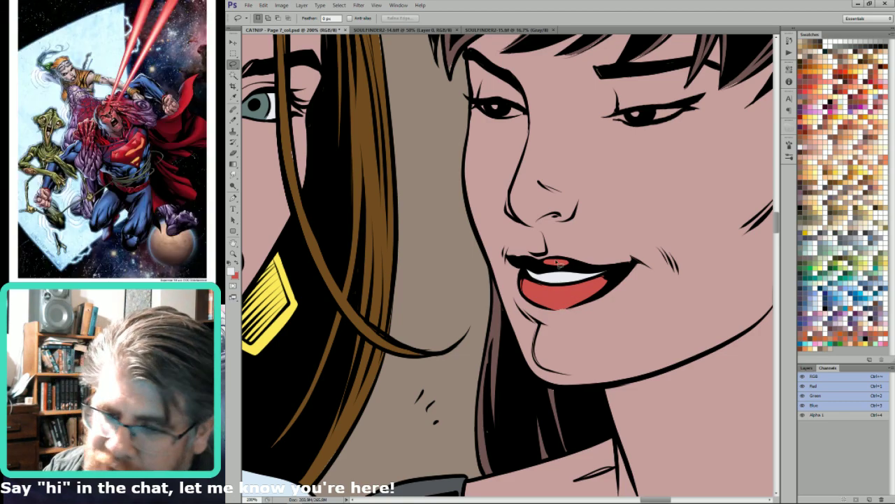
# Lasso the outer fringe tip beside the black-dressed woman's brow and sample the dark reddish brown hair colour.
pyautogui.moveTo(636, 149); pyautogui.dragTo(571, 336)
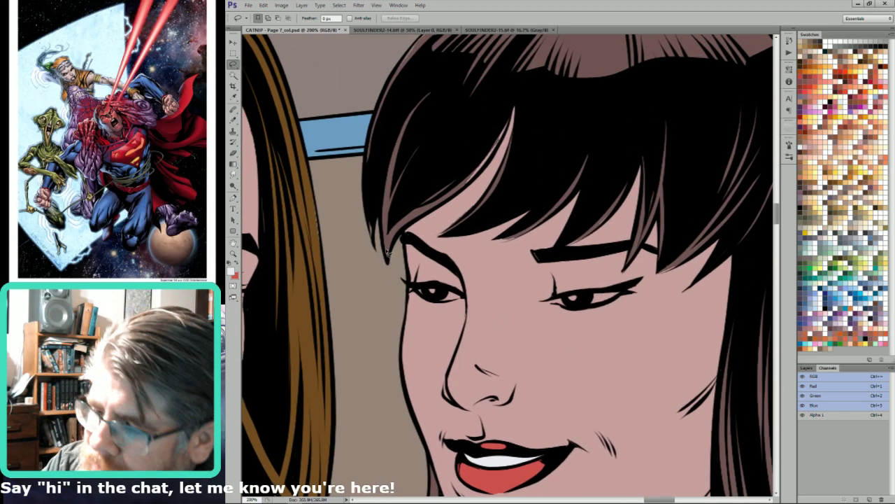
pyautogui.press('i')
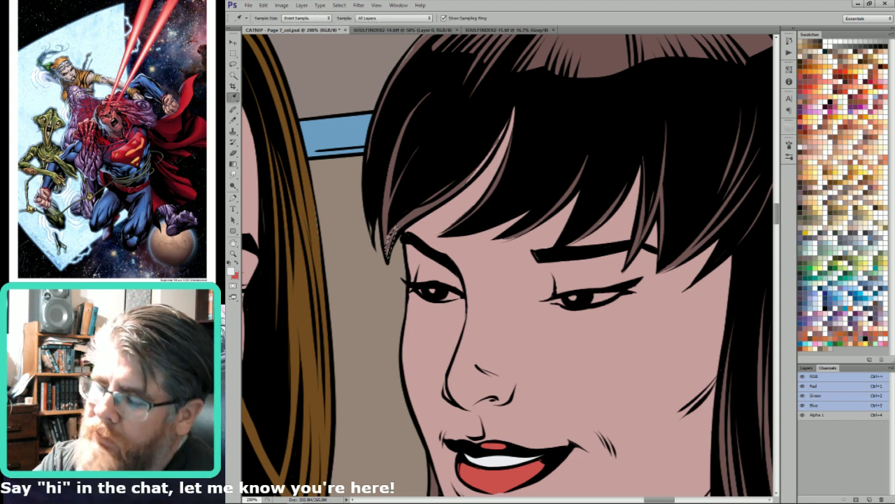
pyautogui.click(390, 238)
pyautogui.press('l')
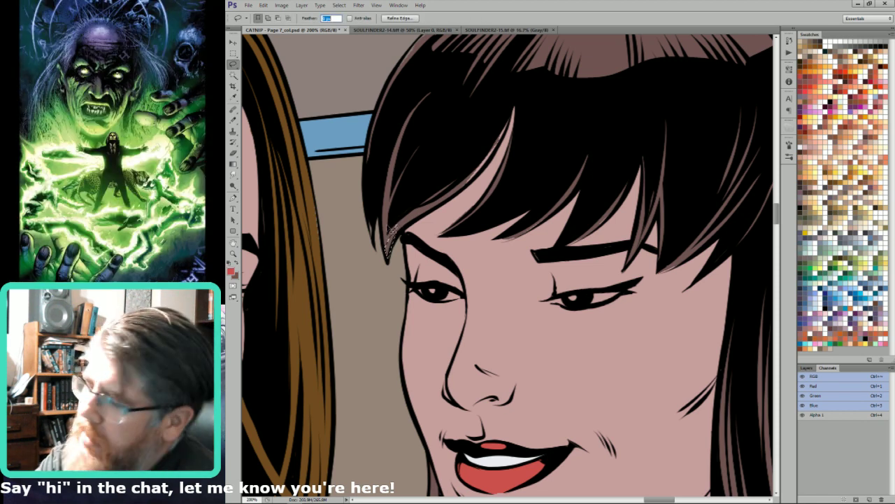
# Lasso the remaining skin-coloured slivers along the dark-haired woman's fringe, fill them with the dark reddish brown and deselect them.
pyautogui.moveTo(456, 169)
pyautogui.keyDown('alt'); pyautogui.mouseDown()
pyautogui.moveTo(462, 192)
pyautogui.moveTo(459, 167)
pyautogui.moveTo(471, 190)
pyautogui.moveTo(490, 173)
pyautogui.moveTo(517, 125)
pyautogui.moveTo(511, 85)
pyautogui.mouseUp(); pyautogui.keyUp('alt')
pyautogui.press('shift')
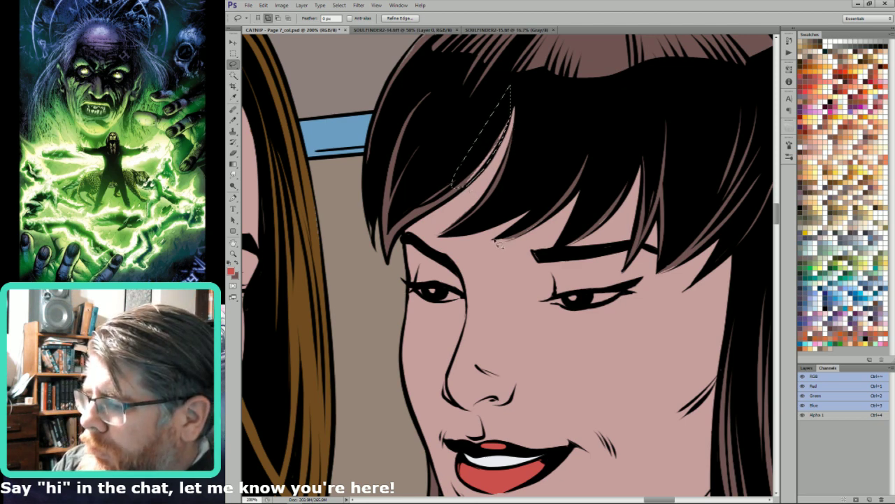
pyautogui.moveTo(513, 246)
pyautogui.mouseDown()
pyautogui.moveTo(553, 222)
pyautogui.moveTo(549, 216)
pyautogui.mouseUp()
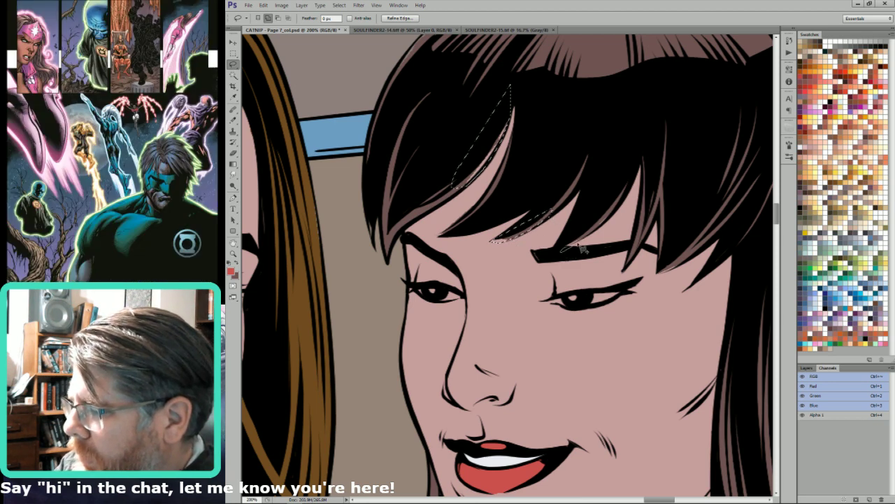
pyautogui.moveTo(586, 246)
pyautogui.mouseDown()
pyautogui.moveTo(615, 219)
pyautogui.moveTo(580, 230)
pyautogui.moveTo(567, 252)
pyautogui.mouseUp()
pyautogui.moveTo(658, 273)
pyautogui.mouseDown()
pyautogui.moveTo(679, 273)
pyautogui.moveTo(678, 237)
pyautogui.mouseUp()
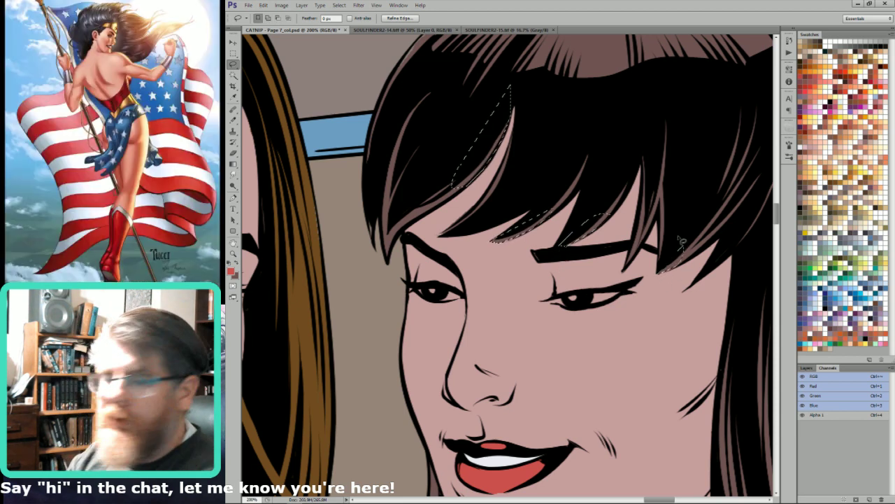
pyautogui.hotkey('ctrl', 'd')
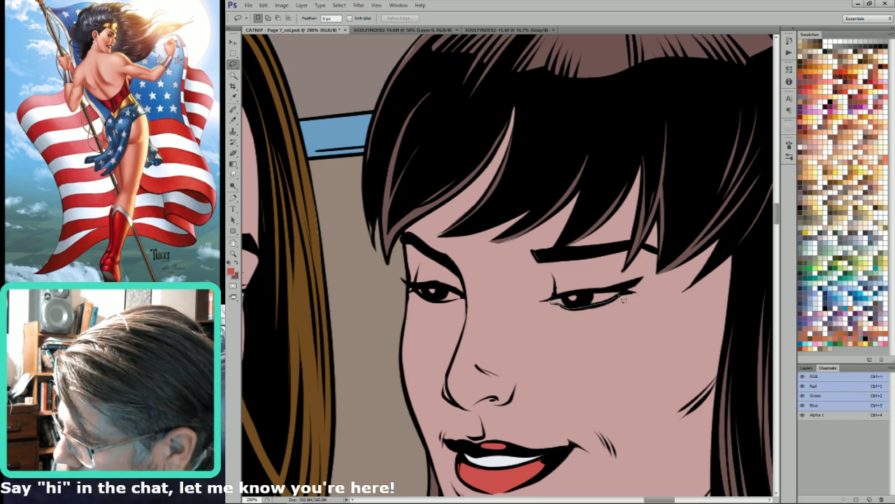
# Lasso the whites of both of the dark-haired woman's eyes, fill them with the pale white sampled from her teeth and deselect them.
pyautogui.moveTo(571, 299); pyautogui.dragTo(550, 300)
pyautogui.press('shift')
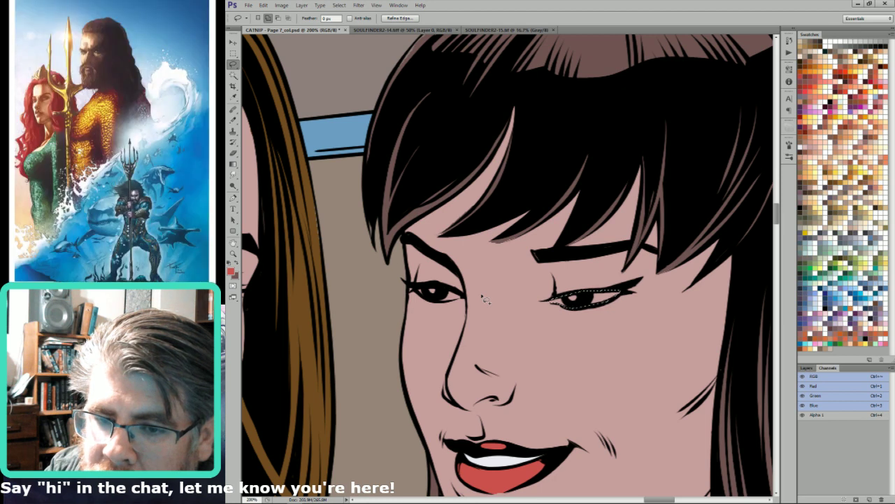
pyautogui.moveTo(432, 299)
pyautogui.mouseDown()
pyautogui.moveTo(456, 308)
pyautogui.moveTo(470, 300)
pyautogui.moveTo(455, 290)
pyautogui.moveTo(440, 296)
pyautogui.moveTo(459, 295)
pyautogui.mouseUp()
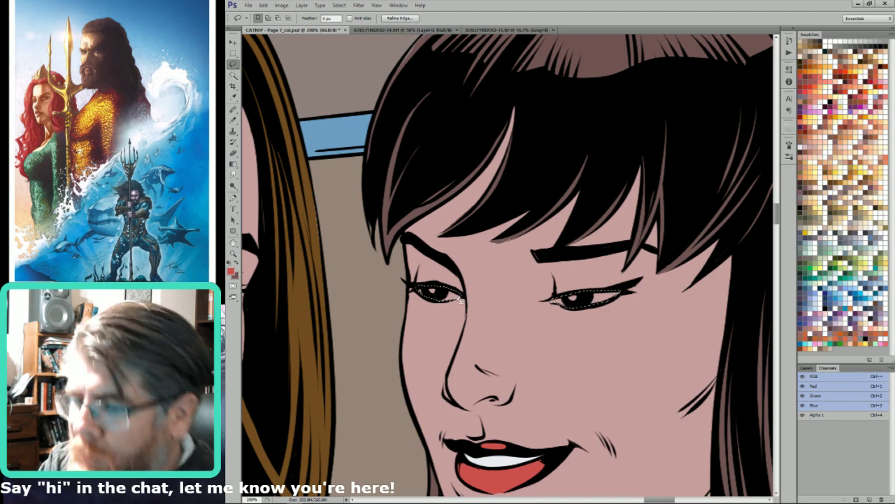
pyautogui.press('i')
pyautogui.click(508, 461)
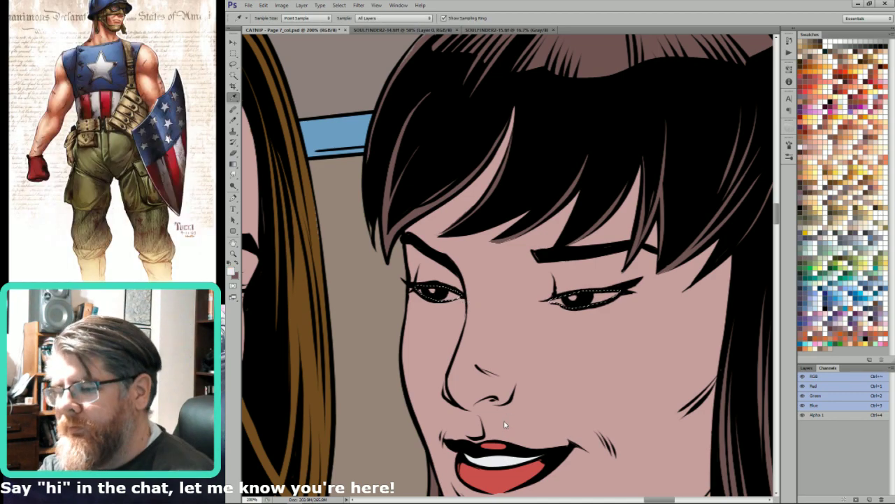
pyautogui.hotkey('ctrl', '-')
pyautogui.click(505, 418)
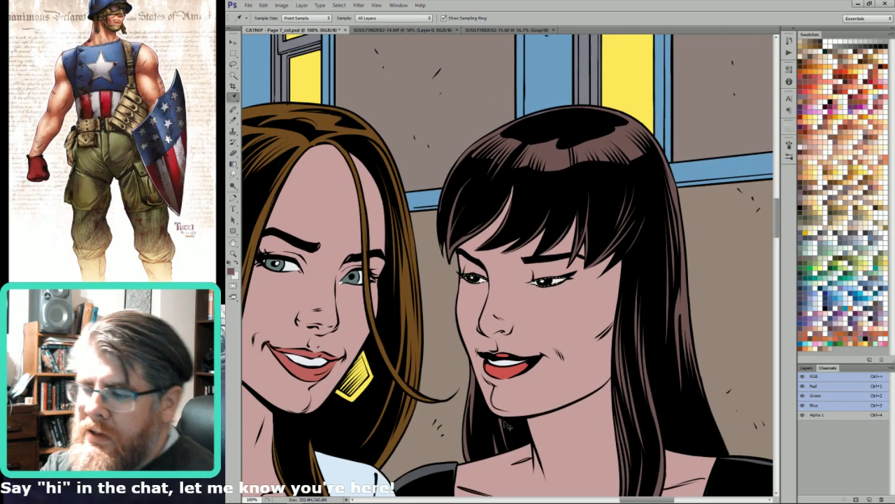
# Sample the pink skin colour and touch up the inner eye corners of the long-haired woman in white with the Pencil.
pyautogui.moveTo(290, 281); pyautogui.dragTo(416, 273)
pyautogui.click(501, 260)
pyautogui.press('b')
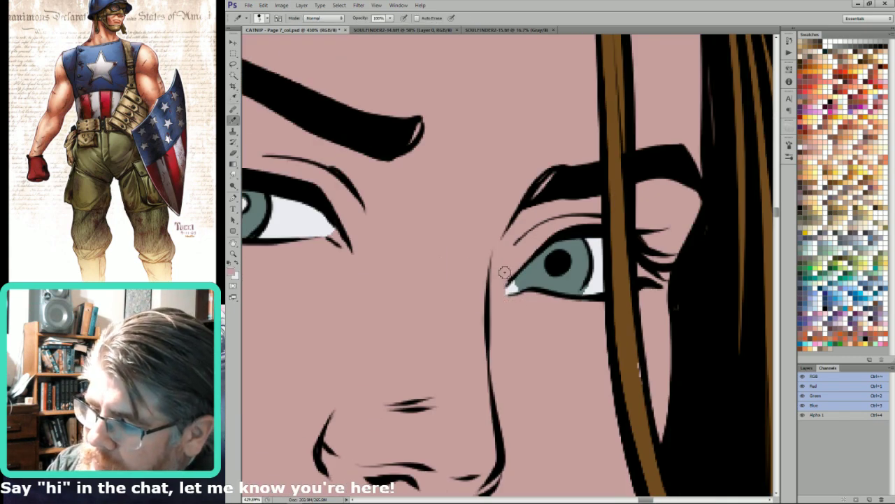
pyautogui.moveTo(341, 251); pyautogui.dragTo(530, 289)
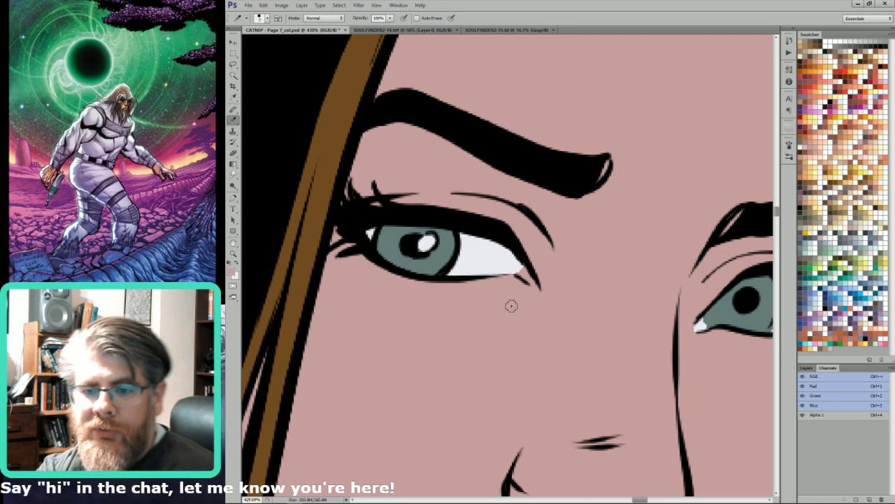
pyautogui.scroll(-4, 511, 306)
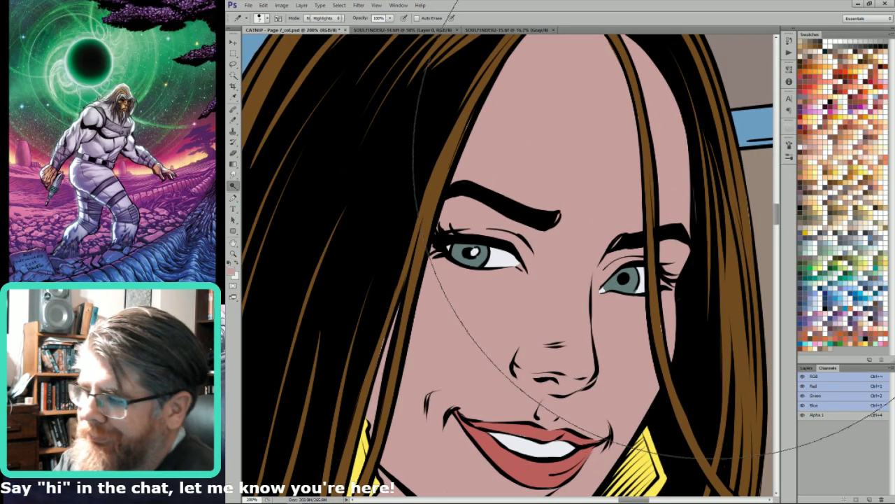
# Sample the brown hair colour of the woman in white for Pencil touch-ups on her hair strands.
pyautogui.press('i')
pyautogui.click(728, 157)
pyautogui.press('b')
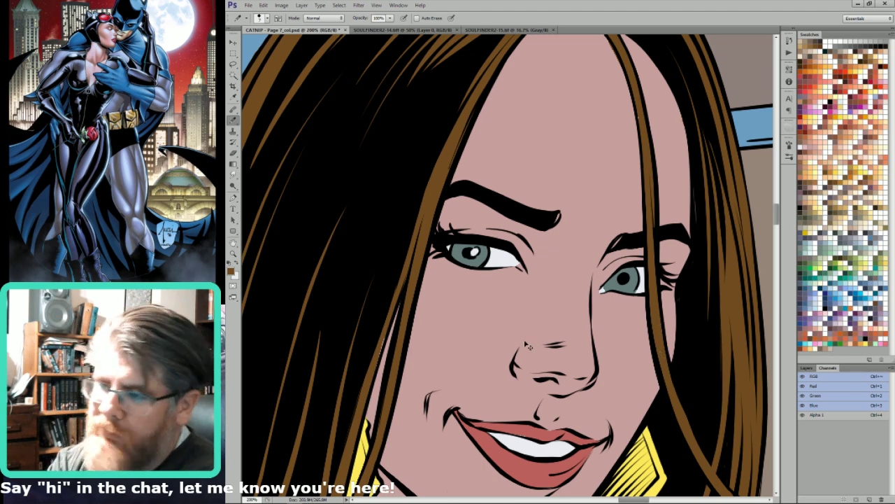
pyautogui.hotkey('ctrl', '0')
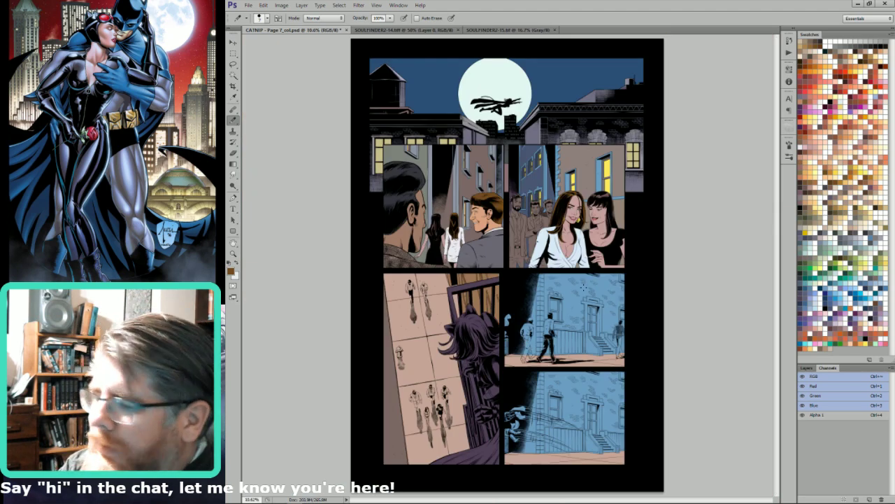
# Lasso both front halves of the bearded man's jacket in the third panel and trim the selection to the flat brown area.
pyautogui.moveTo(544, 247); pyautogui.dragTo(600, 247)
pyautogui.press('l')
pyautogui.moveTo(529, 154); pyautogui.dragTo(608, 218)
pyautogui.moveTo(646, 166); pyautogui.dragTo(463, 399)
pyautogui.moveTo(462, 226); pyautogui.dragTo(531, 270)
pyautogui.moveTo(506, 412)
pyautogui.mouseDown()
pyautogui.moveTo(548, 418)
pyautogui.moveTo(552, 321)
pyautogui.moveTo(548, 339)
pyautogui.moveTo(549, 281)
pyautogui.moveTo(546, 295)
pyautogui.moveTo(521, 164)
pyautogui.moveTo(498, 169)
pyautogui.mouseUp()
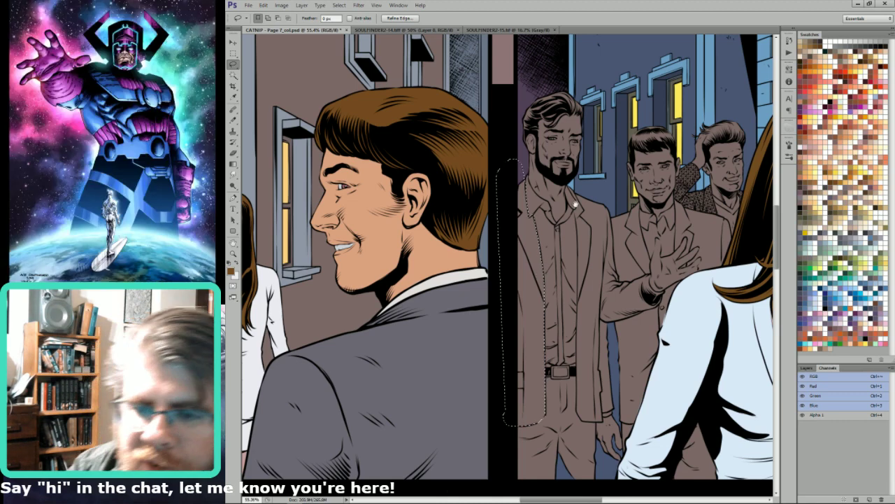
pyautogui.moveTo(576, 205); pyautogui.dragTo(618, 215)
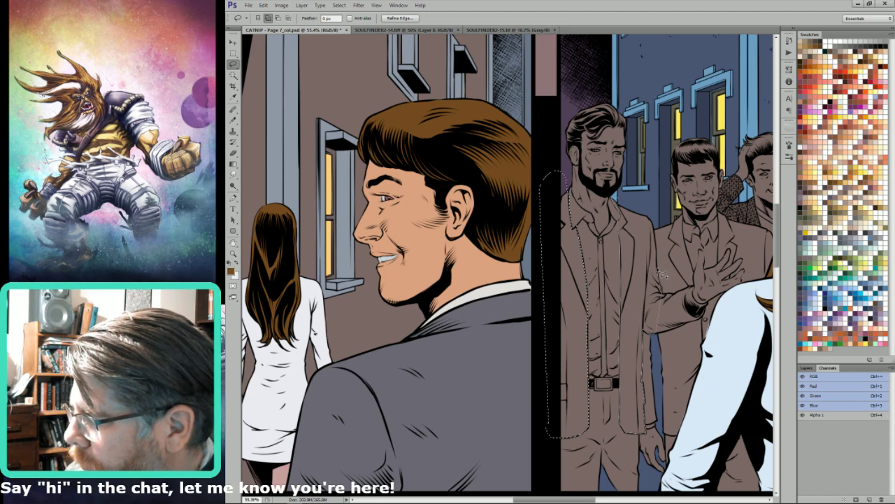
pyautogui.moveTo(656, 249); pyautogui.dragTo(639, 190)
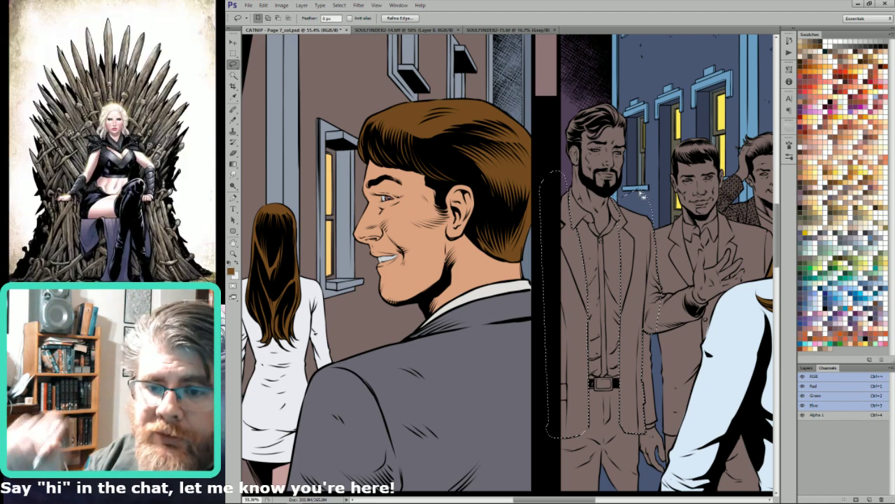
pyautogui.press('w')
pyautogui.keyDown('alt'); pyautogui.keyDown('shift'); pyautogui.click(633, 231); pyautogui.keyUp('shift'); pyautogui.keyUp('alt')
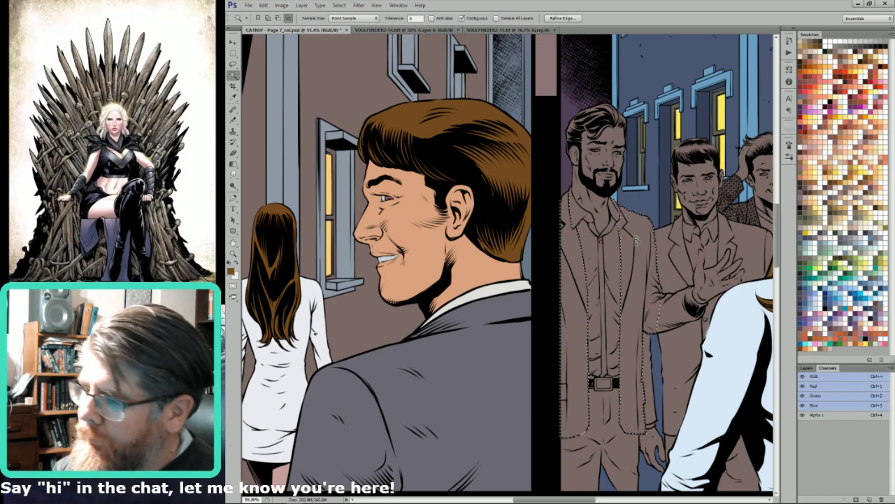
# Fill the selected front halves of the bearded man's jacket with a dark teal swatch.
pyautogui.click(824, 237)
pyautogui.click(806, 237)
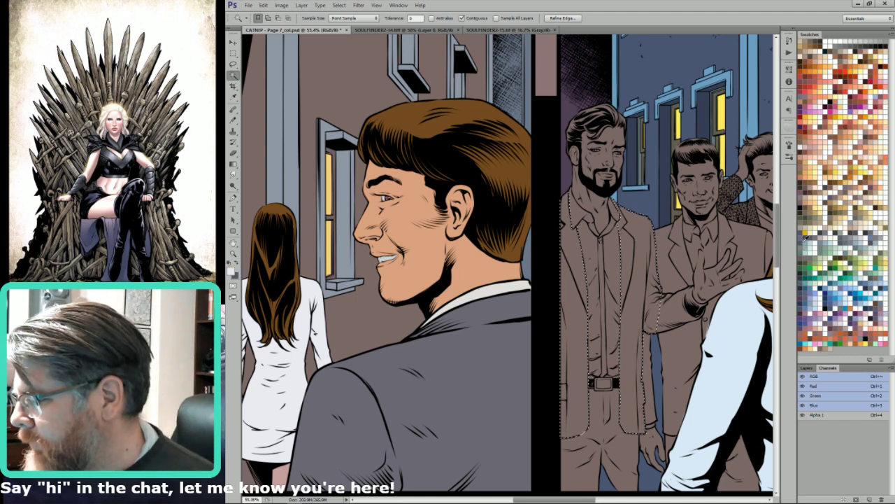
pyautogui.hotkey('alt', 'BackSpace')
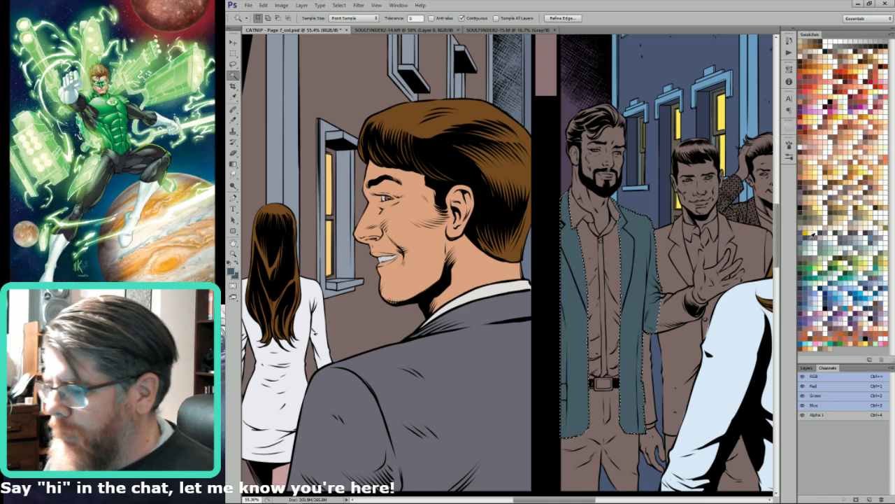
# Lasso the bearded man's outstretched jacket sleeve, fill it with the same dark teal and deselect it.
pyautogui.press('l')
pyautogui.moveTo(662, 321); pyautogui.dragTo(590, 314)
pyautogui.hotkey('ctrl', 'd')
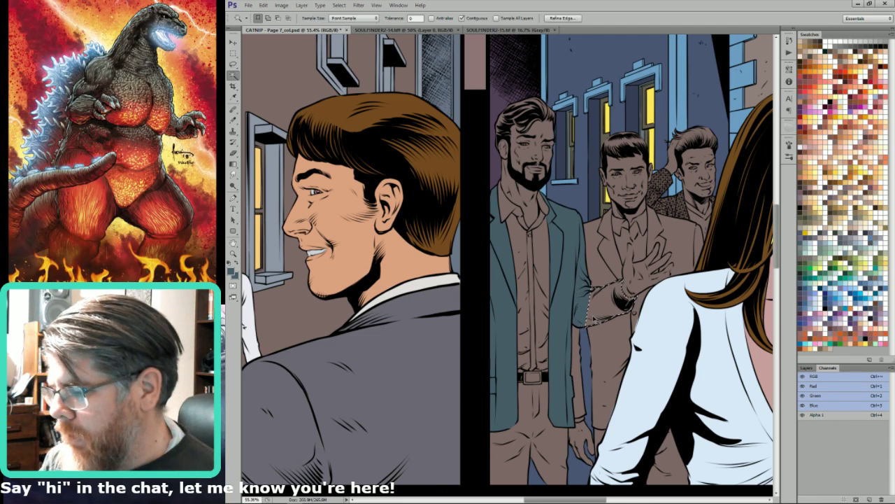
pyautogui.press('i')
pyautogui.hotkey('alt', 'BackSpace')
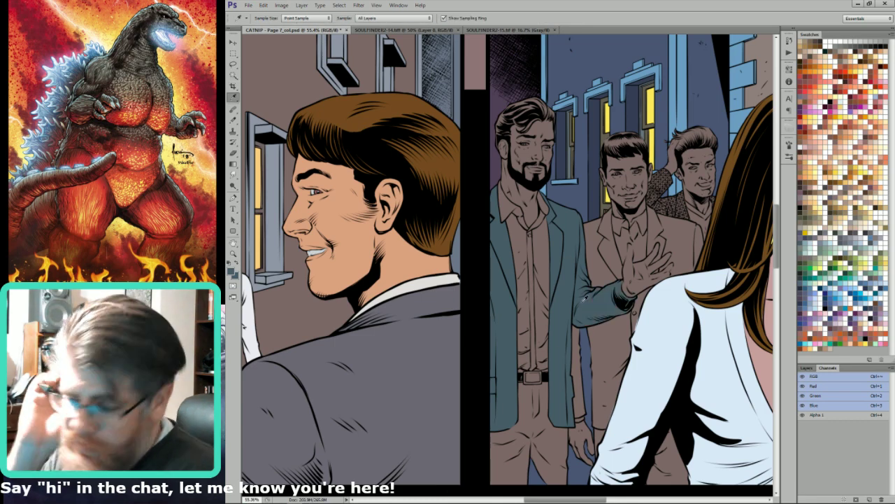
# Lasso the bearded man's trousers, trim the selection to the flat brown area, fill it with the dark teal and deselect it.
pyautogui.press('l')
pyautogui.moveTo(577, 361); pyautogui.dragTo(664, 304)
pyautogui.moveTo(594, 338)
pyautogui.mouseDown()
pyautogui.moveTo(625, 333)
pyautogui.moveTo(656, 378)
pyautogui.moveTo(641, 455)
pyautogui.moveTo(552, 437)
pyautogui.moveTo(580, 353)
pyautogui.mouseUp()
pyautogui.press('w')
pyautogui.keyDown('alt'); pyautogui.keyDown('shift'); pyautogui.click(633, 400); pyautogui.keyUp('shift'); pyautogui.keyUp('alt')
pyautogui.hotkey('alt', 'BackSpace')
pyautogui.press('l')
pyautogui.hotkey('ctrl', 'd')
# Select the bearded man's teal suit, darken it with a colour adjustment and deselect it.
pyautogui.press('w')
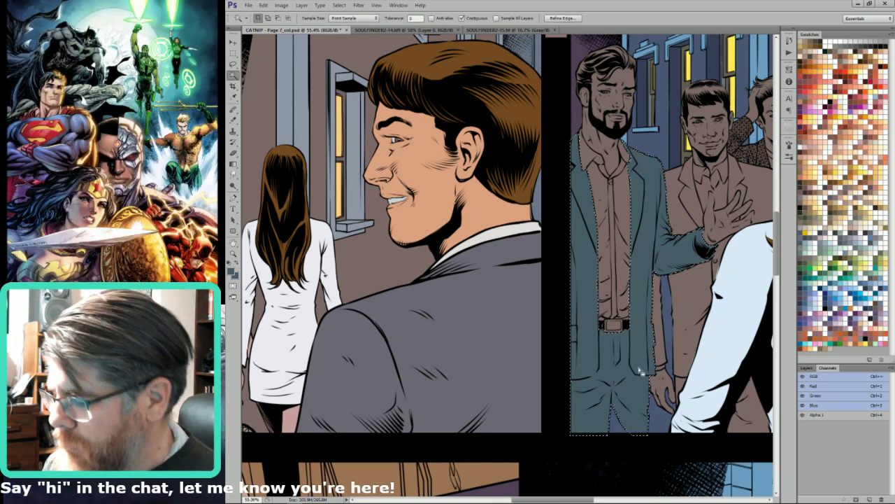
pyautogui.click(641, 371)
pyautogui.hotkey('ctrl', 'b')
pyautogui.moveTo(813, 255); pyautogui.dragTo(801, 256)
pyautogui.press('Return')
pyautogui.hotkey('ctrl', 'd')
pyautogui.press('s')
# Select the bearded man's open-necked shirt and collar, fill them with a pale cream swatch and deselect them.
pyautogui.press('l')
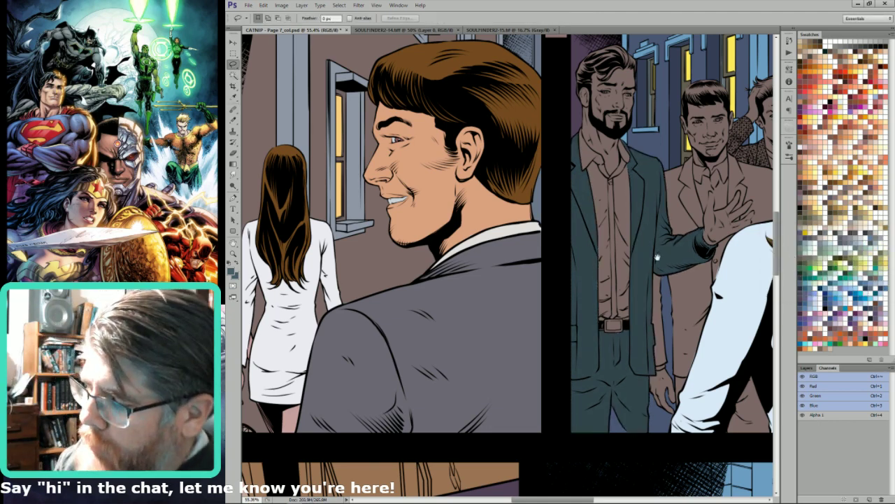
pyautogui.moveTo(621, 124); pyautogui.dragTo(665, 245)
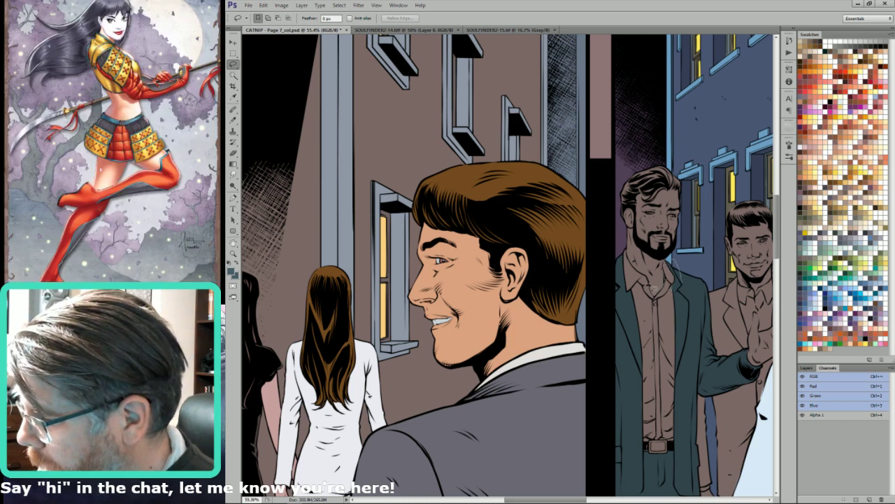
pyautogui.moveTo(634, 263)
pyautogui.mouseDown()
pyautogui.moveTo(626, 248)
pyautogui.moveTo(615, 315)
pyautogui.moveTo(625, 420)
pyautogui.moveTo(648, 451)
pyautogui.moveTo(680, 445)
pyautogui.moveTo(671, 378)
pyautogui.moveTo(665, 386)
pyautogui.mouseUp()
pyautogui.press('w')
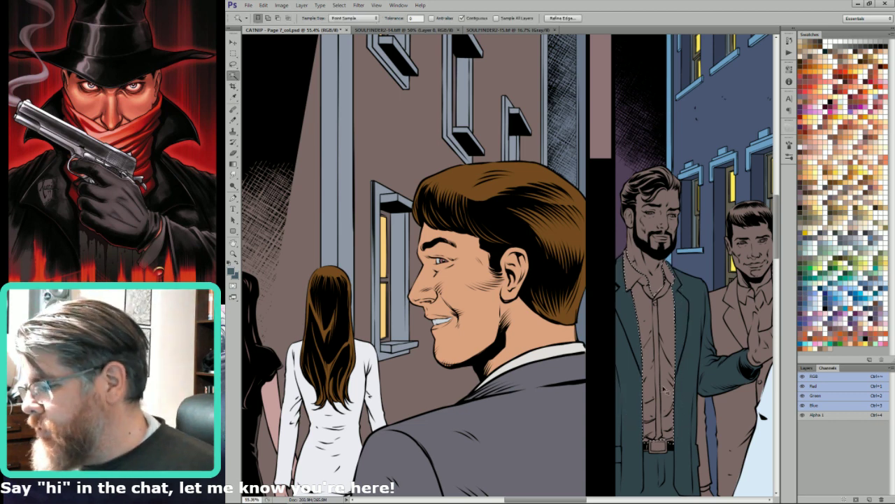
pyautogui.press('l')
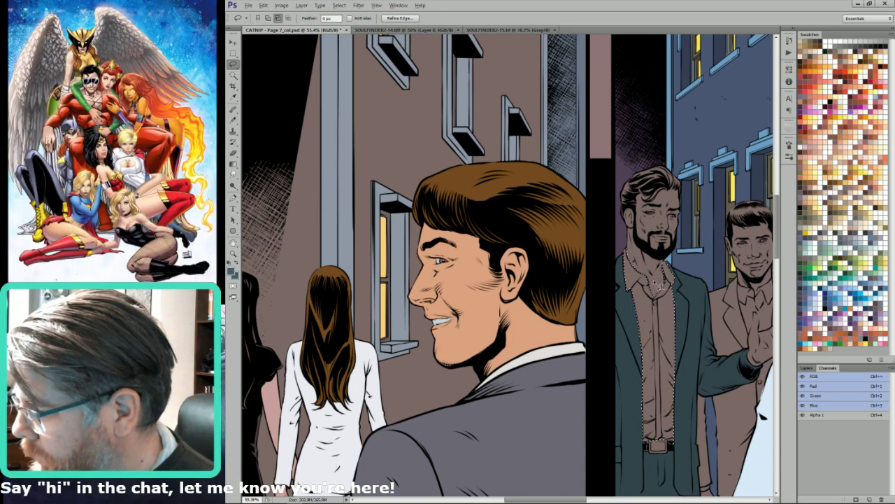
pyautogui.press('w')
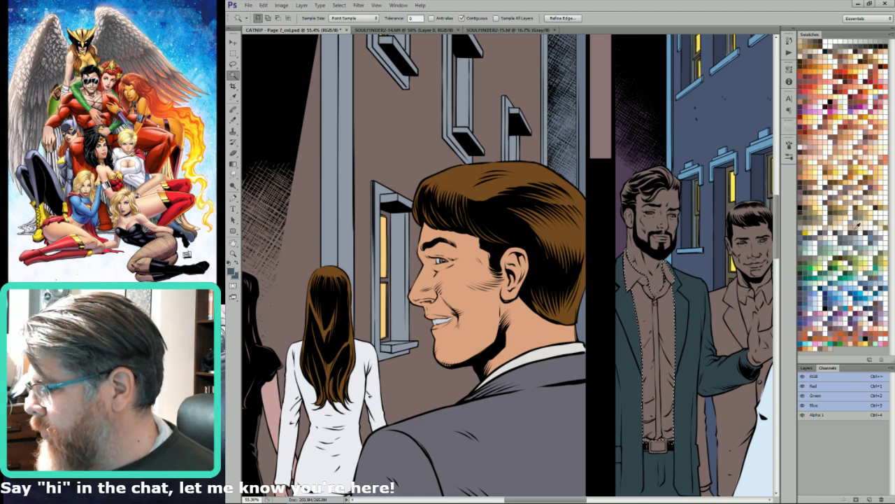
pyautogui.press('l')
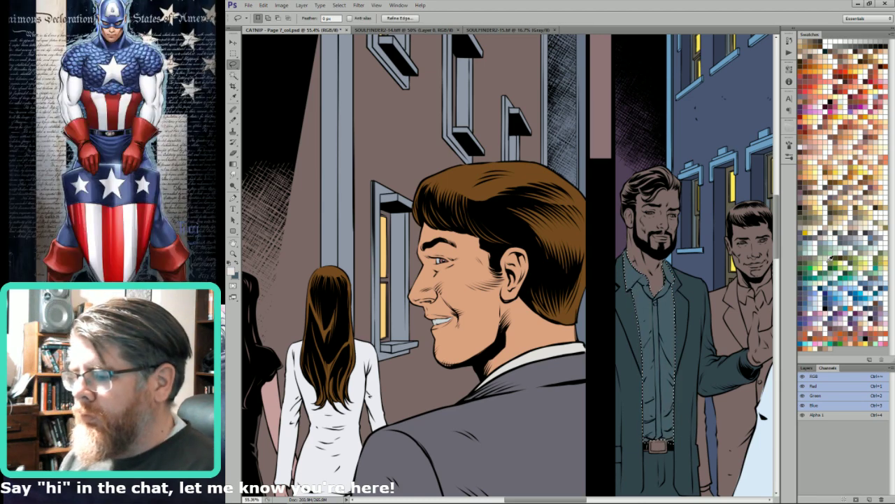
pyautogui.press('x')
pyautogui.hotkey('ctrl', 'BackSpace')
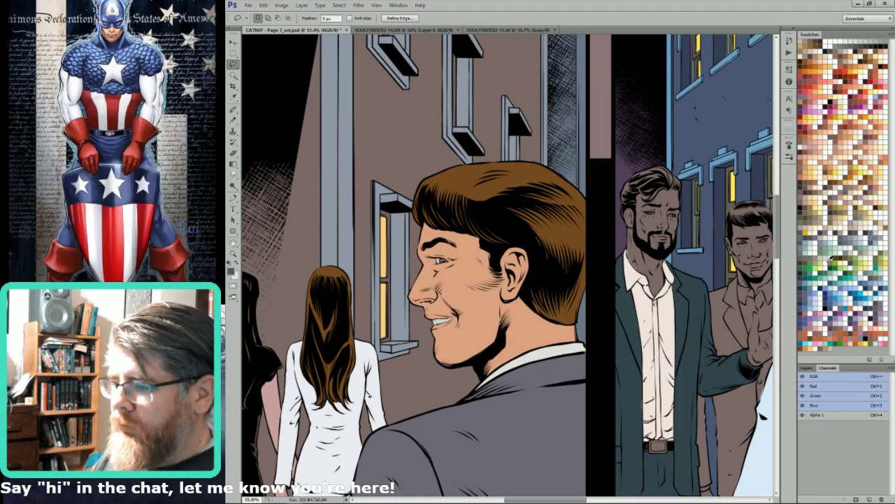
# Touch up the edges around the bearded man's collar with the Pencil, using the sampled neck brown and dark jacket colour.
pyautogui.scroll(5, 662, 289)
pyautogui.press('b')
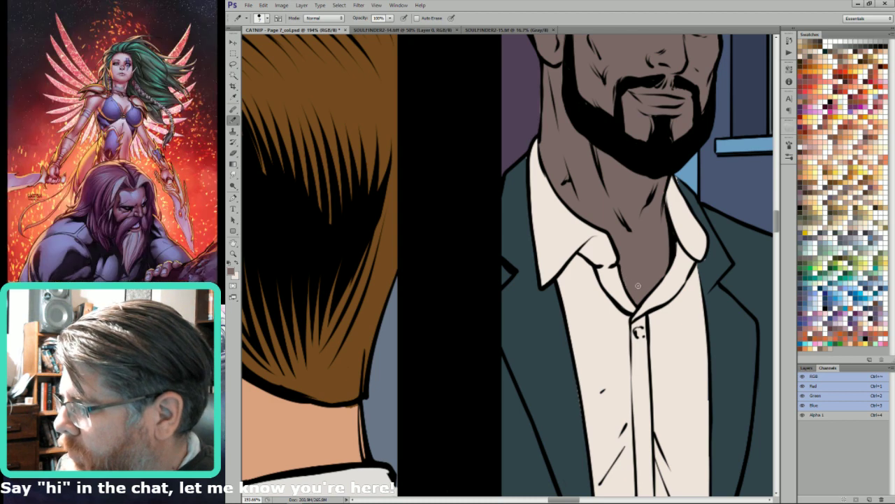
pyautogui.press('i')
pyautogui.click(714, 249)
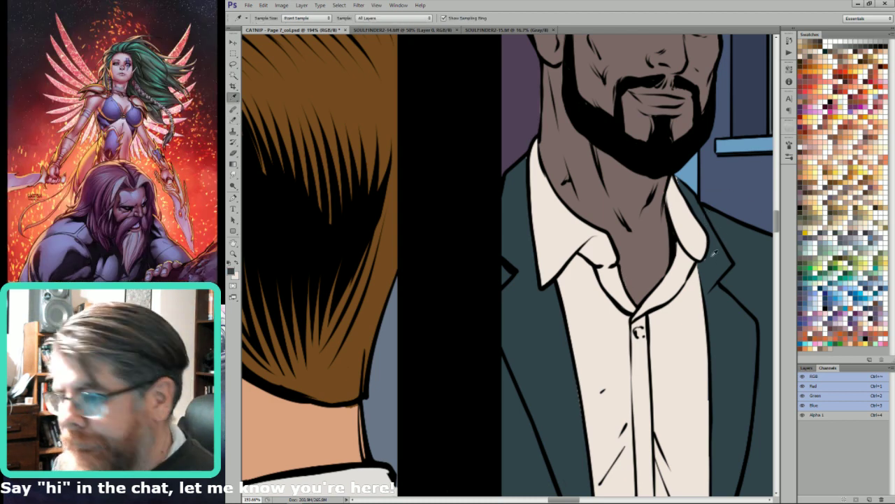
pyautogui.click(709, 255)
pyautogui.press('b')
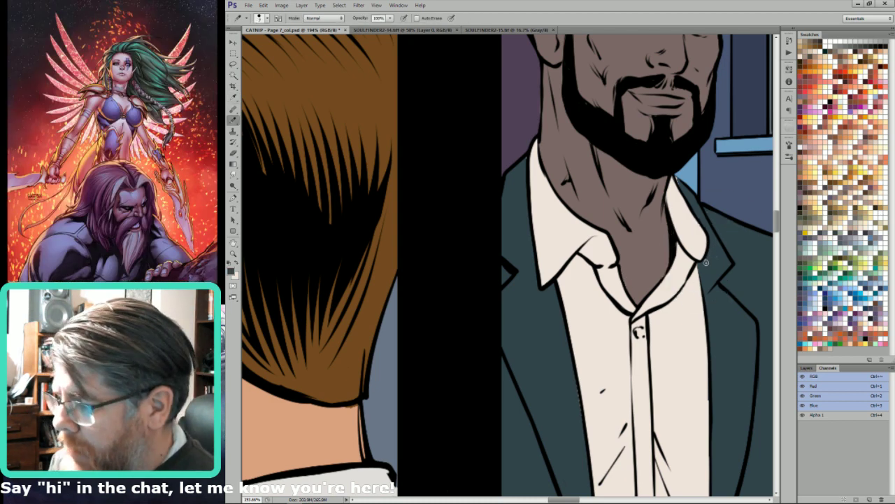
pyautogui.hotkey('ctrl', '-')
pyautogui.hotkey('ctrl', '-')
# Select the bearded man's face, neck and hair, fill them with a light peach skin swatch and deselect them.
pyautogui.press('w')
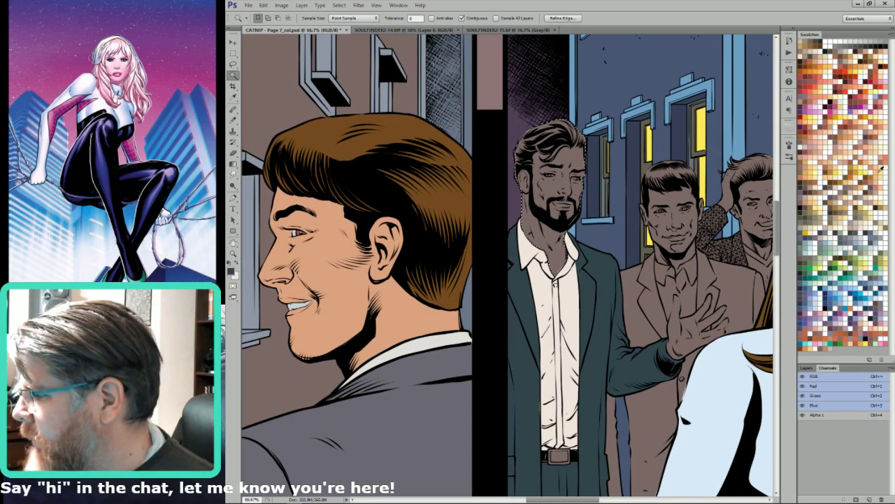
pyautogui.click(862, 155)
pyautogui.hotkey('alt', 'BackSpace')
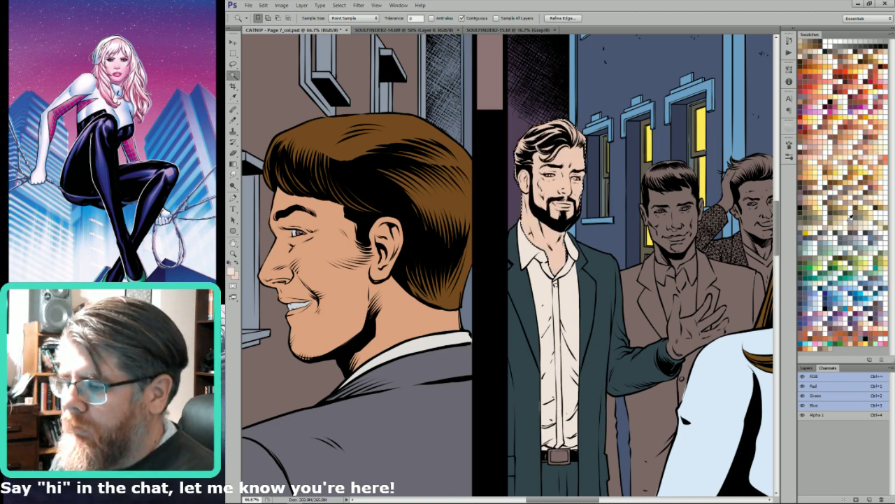
pyautogui.press('l')
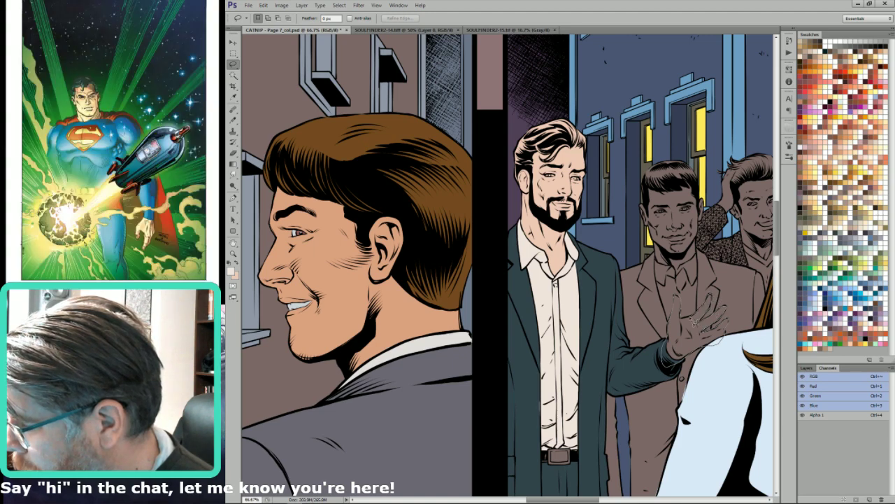
# Select the bearded man's raised hand, fill it with the light peach sampled from his neck, and sample the colour beside the fingers for the Pencil.
pyautogui.press('w')
pyautogui.click(692, 332)
pyautogui.press('l')
pyautogui.press('i')
pyautogui.click(556, 252)
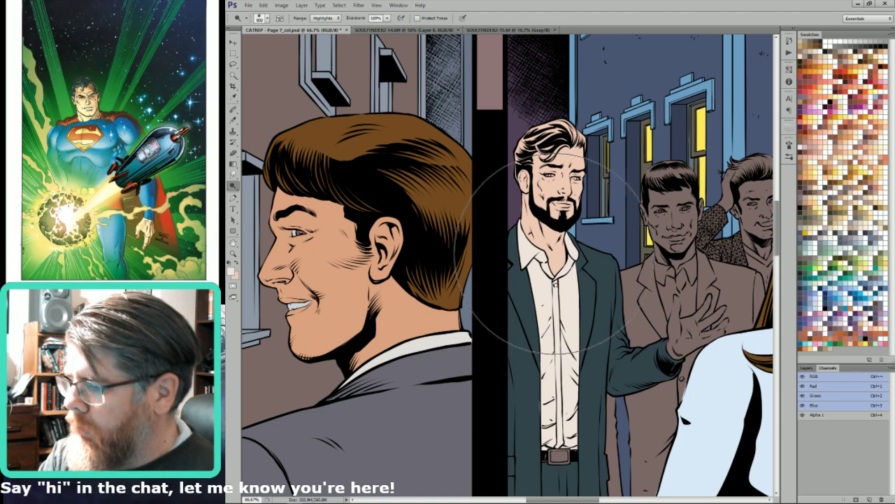
pyautogui.hotkey('alt', 'BackSpace')
pyautogui.press('l')
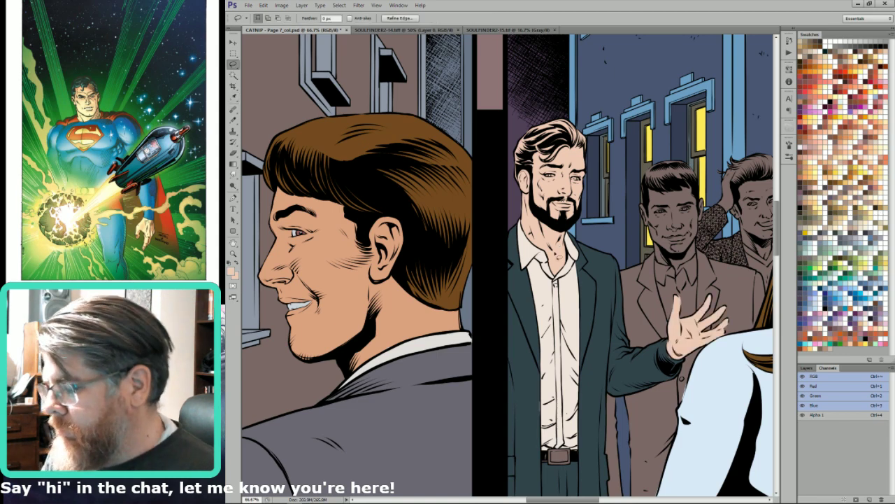
pyautogui.press('i')
pyautogui.click(687, 294)
pyautogui.press('b')
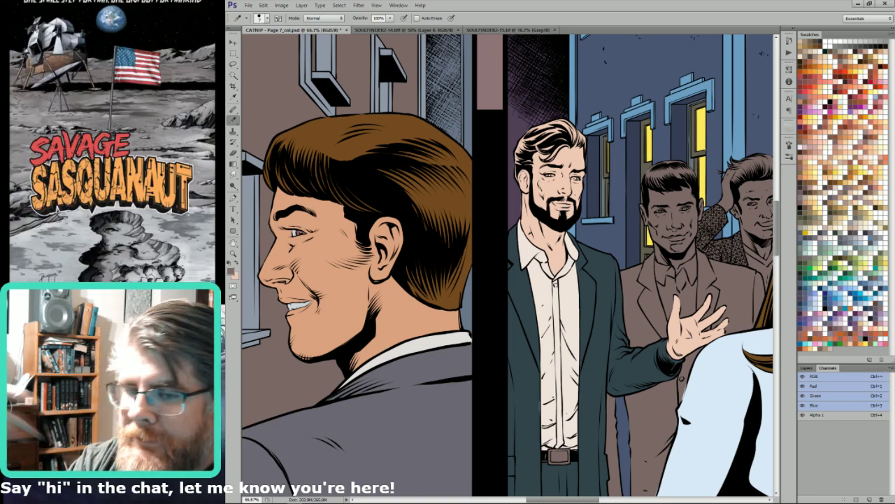
# Select the bearded man's hair without his face and ear, fill it with a dark reddish brown and deselect it.
pyautogui.moveTo(576, 198); pyautogui.dragTo(601, 244)
pyautogui.scroll(8, 525, 279)
pyautogui.press('l')
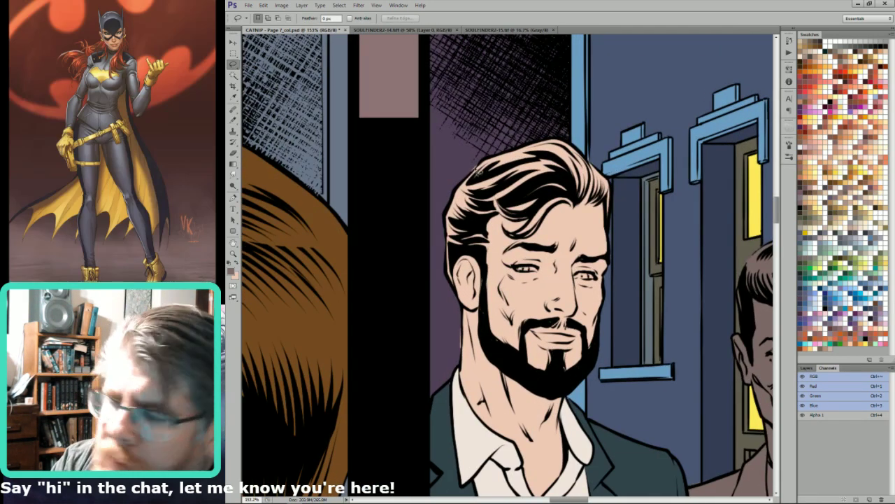
pyautogui.moveTo(442, 178)
pyautogui.mouseDown()
pyautogui.moveTo(453, 299)
pyautogui.moveTo(463, 259)
pyautogui.moveTo(489, 252)
pyautogui.moveTo(494, 211)
pyautogui.moveTo(488, 228)
pyautogui.moveTo(503, 217)
pyautogui.moveTo(534, 221)
pyautogui.moveTo(531, 231)
pyautogui.moveTo(488, 245)
pyautogui.moveTo(534, 242)
pyautogui.moveTo(560, 201)
pyautogui.moveTo(555, 213)
pyautogui.moveTo(603, 205)
pyautogui.moveTo(610, 217)
pyautogui.moveTo(623, 184)
pyautogui.moveTo(494, 120)
pyautogui.mouseUp()
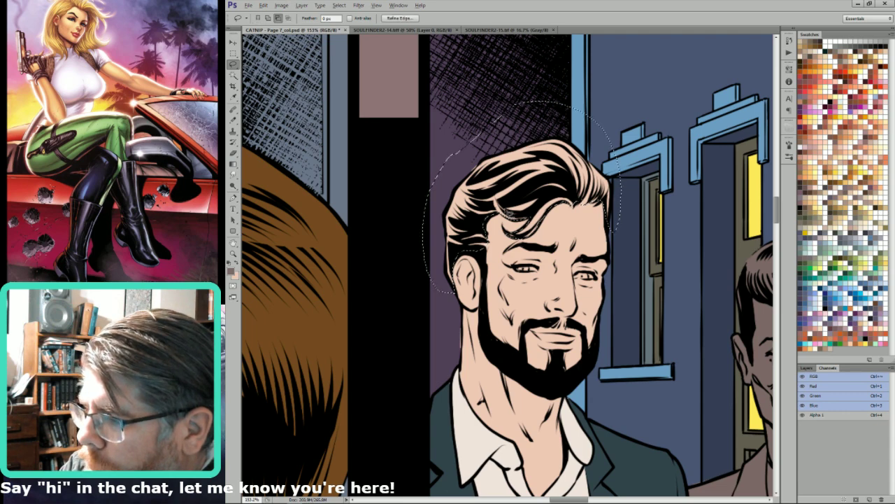
pyautogui.press('w')
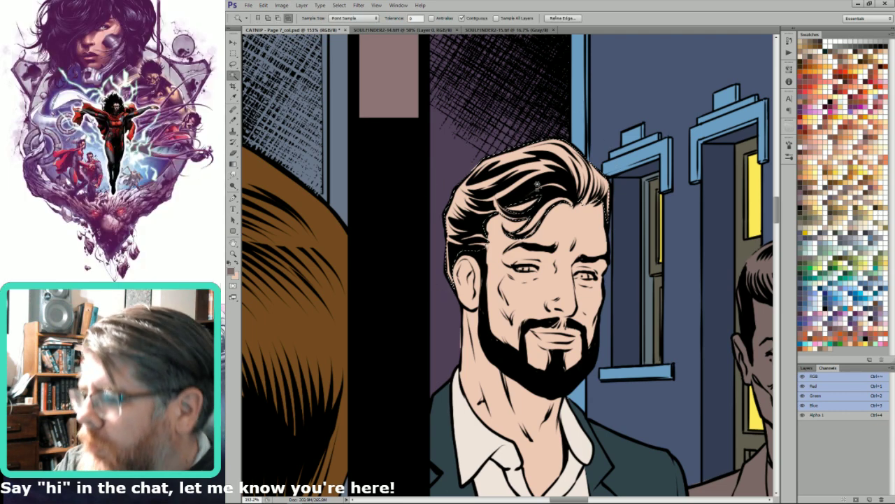
pyautogui.click(540, 189)
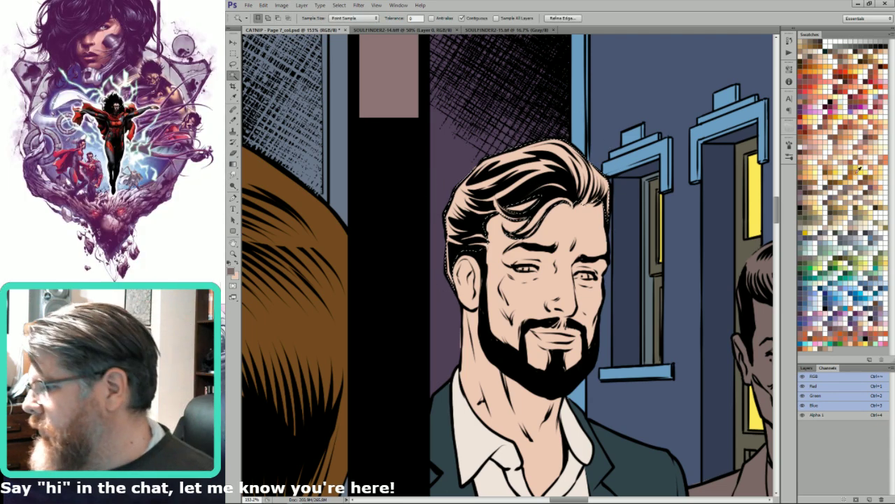
pyautogui.press('l')
pyautogui.press('x')
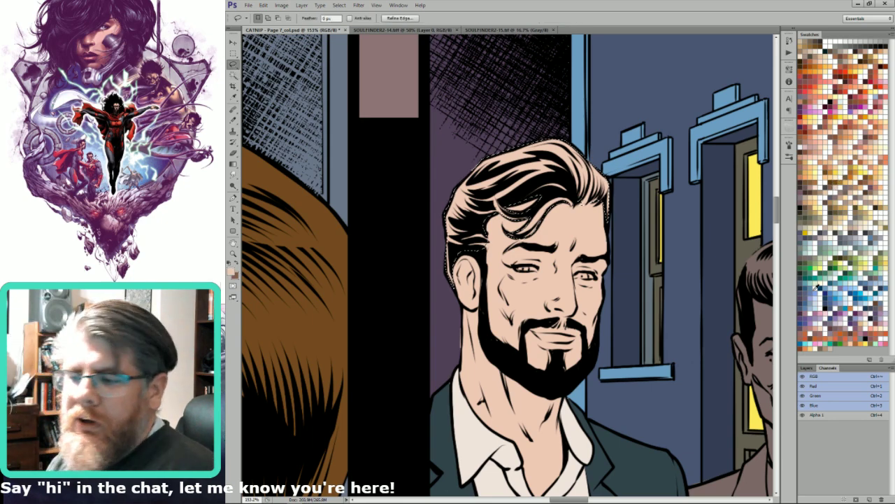
pyautogui.hotkey('ctrl', 'BackSpace')
pyautogui.hotkey('ctrl', '-')
pyautogui.hotkey('ctrl', '-')
pyautogui.moveTo(460, 371); pyautogui.dragTo(575, 226)
pyautogui.hotkey('ctrl', 'd')
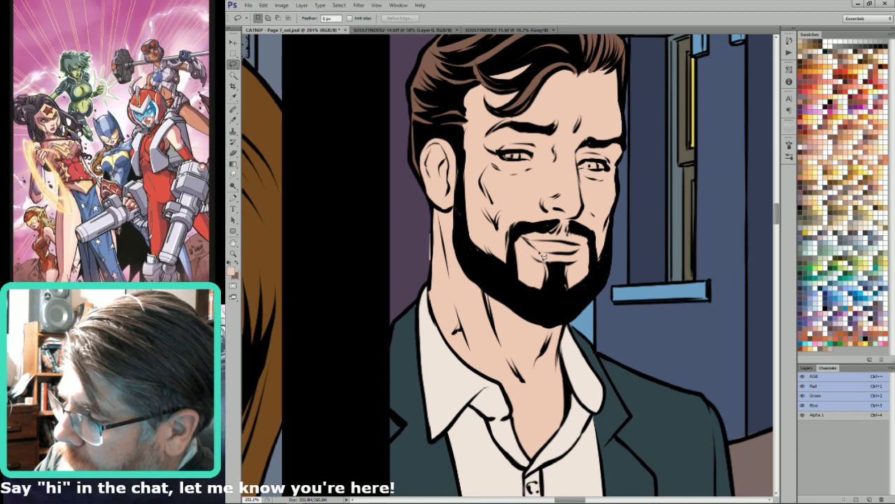
# Select the bearded man's eyes and teeth, fill them with a pale bluish white and deselect them.
pyautogui.moveTo(582, 249)
pyautogui.mouseDown()
pyautogui.moveTo(535, 241)
pyautogui.moveTo(549, 255)
pyautogui.mouseUp()
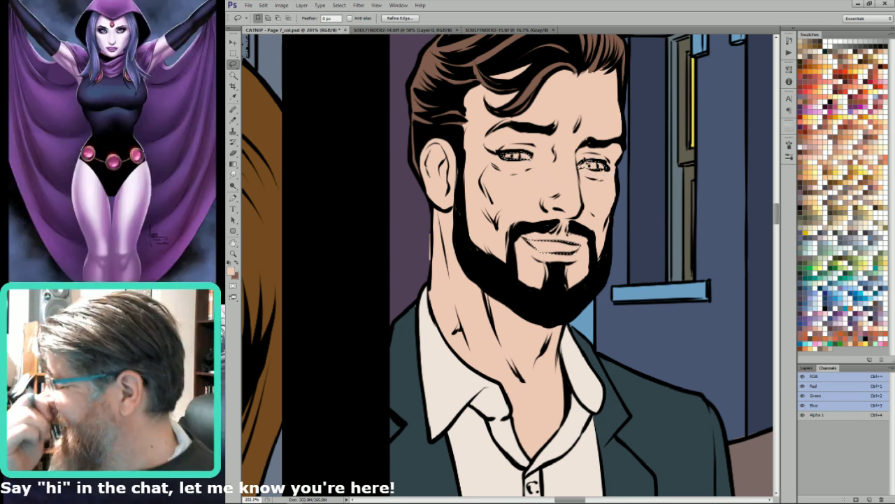
pyautogui.click(803, 144)
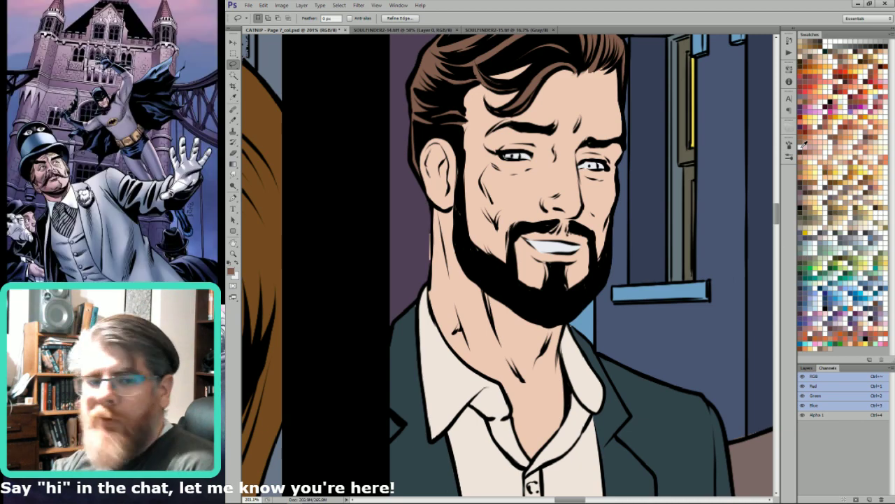
pyautogui.hotkey('ctrl', '0')
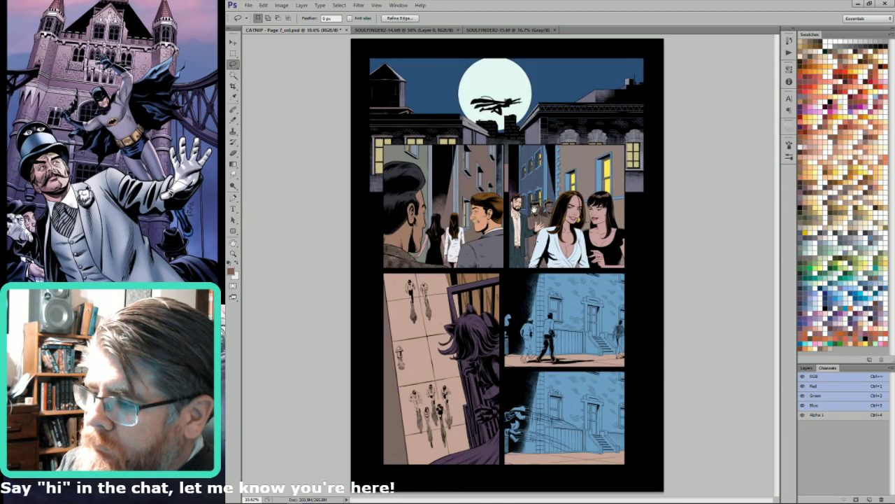
pyautogui.hotkey('ctrl', 'd')
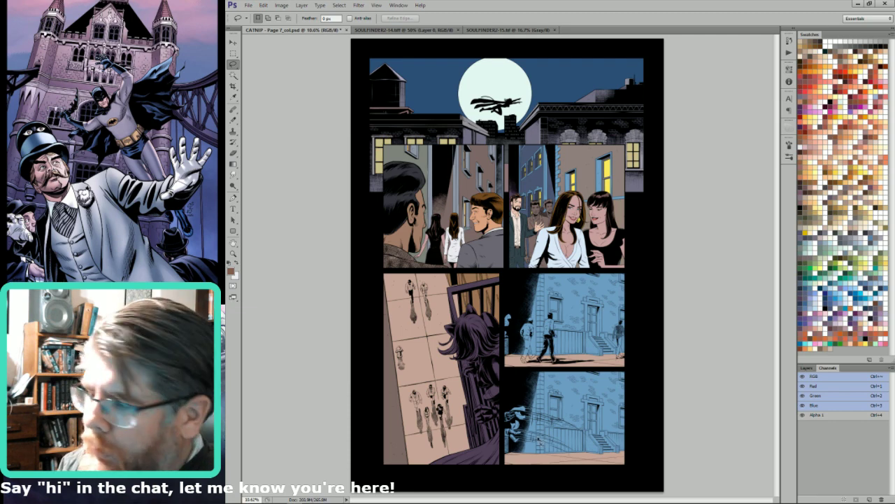
# Select the middle man's lower jacket and sleeve, leaving out his hand, and fill them with a muted purplish grey swatch.
pyautogui.moveTo(603, 148); pyautogui.dragTo(475, 301)
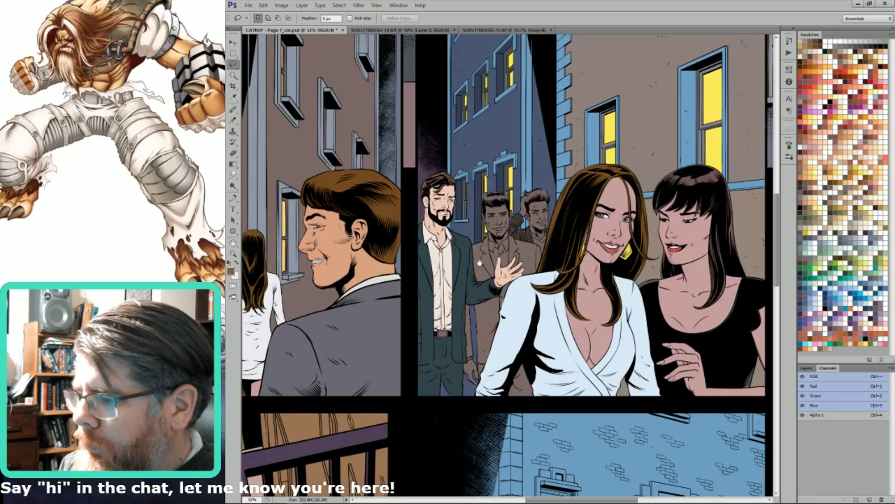
pyautogui.moveTo(541, 260); pyautogui.dragTo(597, 264)
pyautogui.scroll(2, 609, 347)
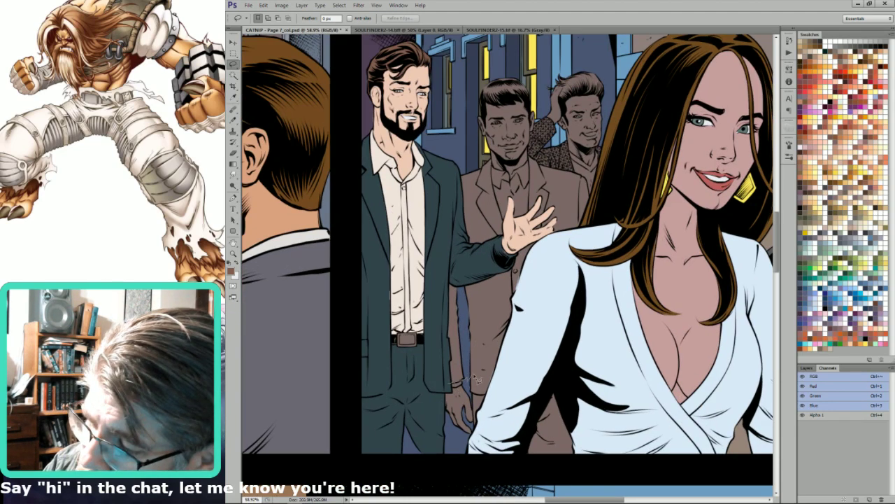
pyautogui.moveTo(477, 395)
pyautogui.mouseDown()
pyautogui.moveTo(545, 282)
pyautogui.moveTo(532, 275)
pyautogui.moveTo(541, 243)
pyautogui.moveTo(428, 284)
pyautogui.mouseUp()
pyautogui.press('w')
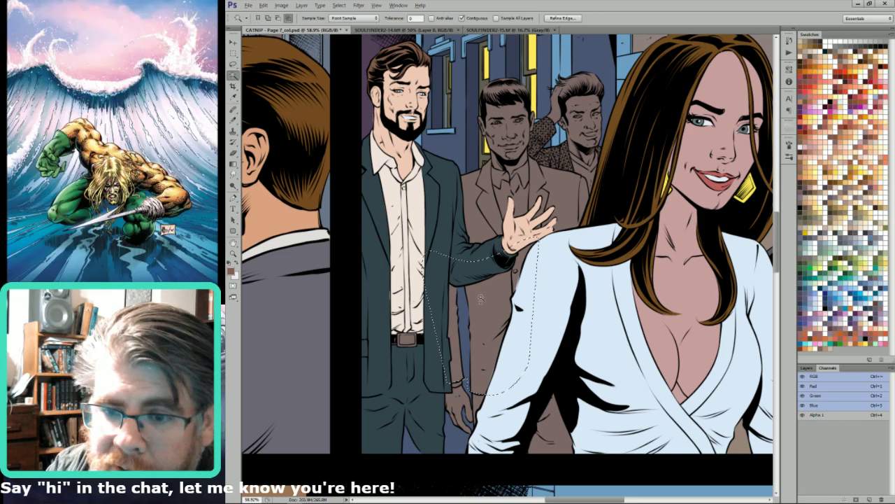
pyautogui.keyDown('shift'); pyautogui.click(456, 305); pyautogui.keyUp('shift')
pyautogui.press('l')
pyautogui.press('alt')
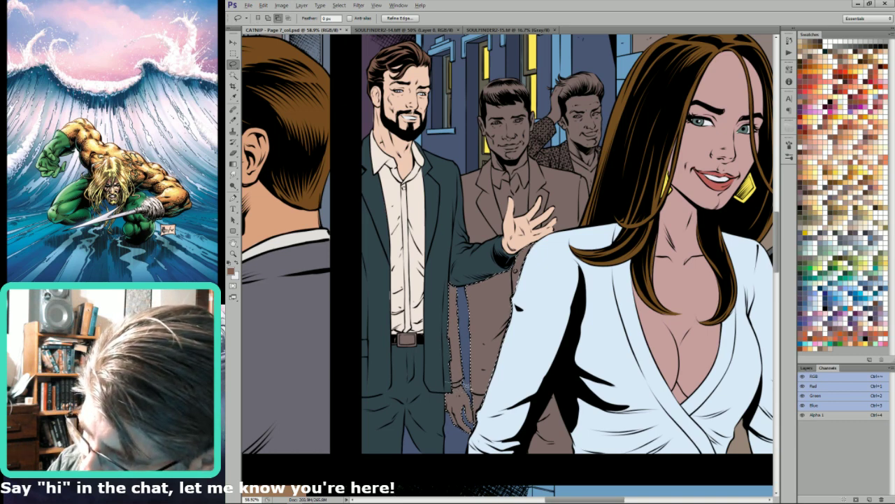
pyautogui.moveTo(474, 407)
pyautogui.mouseDown()
pyautogui.moveTo(473, 430)
pyautogui.moveTo(419, 414)
pyautogui.mouseUp()
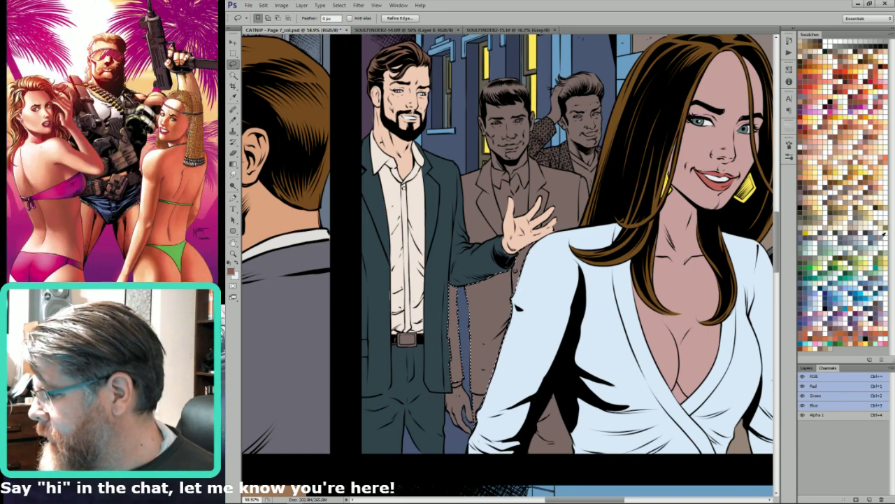
pyautogui.click(845, 237)
pyautogui.hotkey('alt', 'BackSpace')
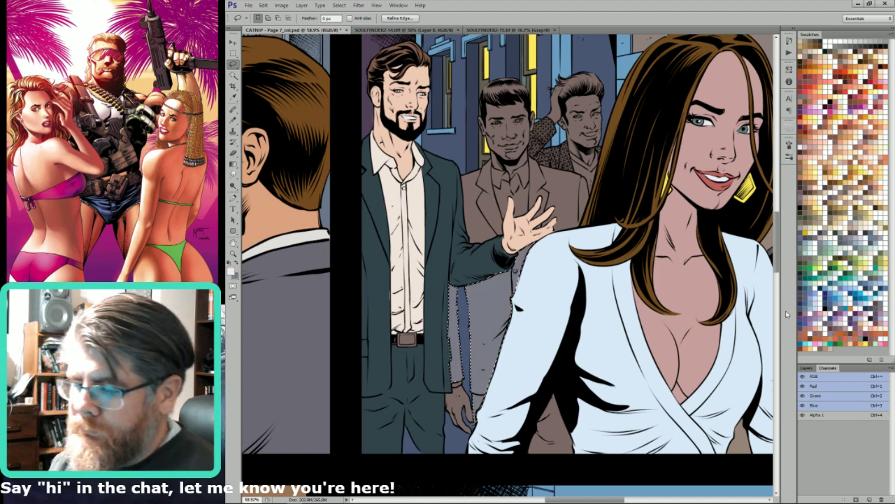
# Fill the middle man's jacket behind the woman's sleeve and his jacket half nearest the third man with the same purplish grey.
pyautogui.press('w')
pyautogui.click(561, 424)
pyautogui.hotkey('alt', 'BackSpace')
pyautogui.press('l')
pyautogui.moveTo(604, 300); pyautogui.dragTo(669, 423)
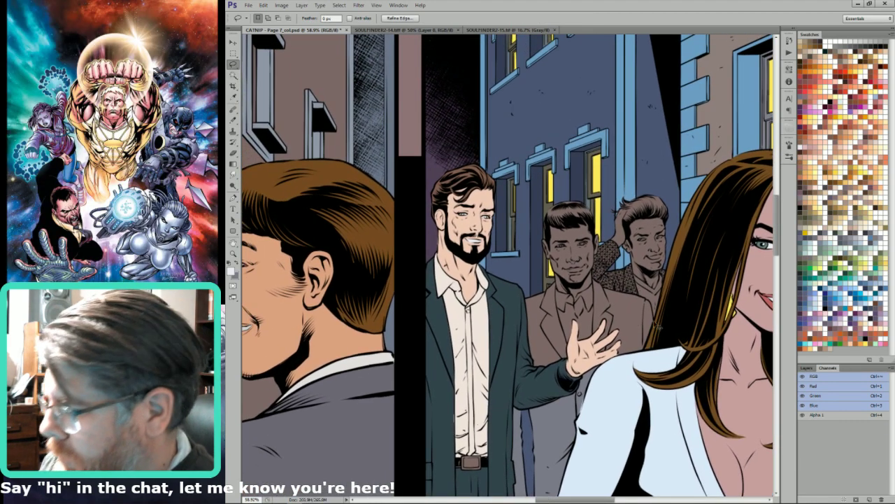
pyautogui.moveTo(655, 323); pyautogui.dragTo(660, 330)
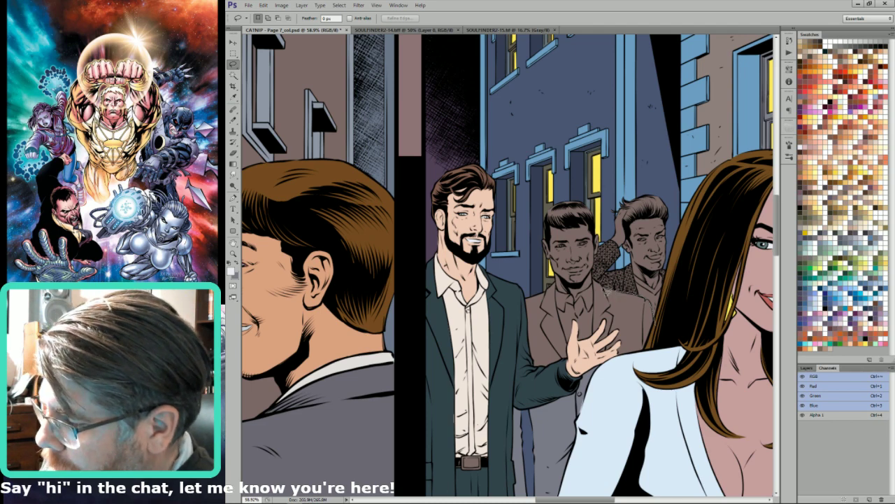
pyautogui.moveTo(595, 285)
pyautogui.mouseDown()
pyautogui.moveTo(597, 381)
pyautogui.moveTo(672, 350)
pyautogui.moveTo(652, 294)
pyautogui.mouseUp()
pyautogui.press('w')
pyautogui.keyDown('alt'); pyautogui.keyDown('shift'); pyautogui.click(643, 324); pyautogui.keyUp('shift'); pyautogui.keyUp('alt')
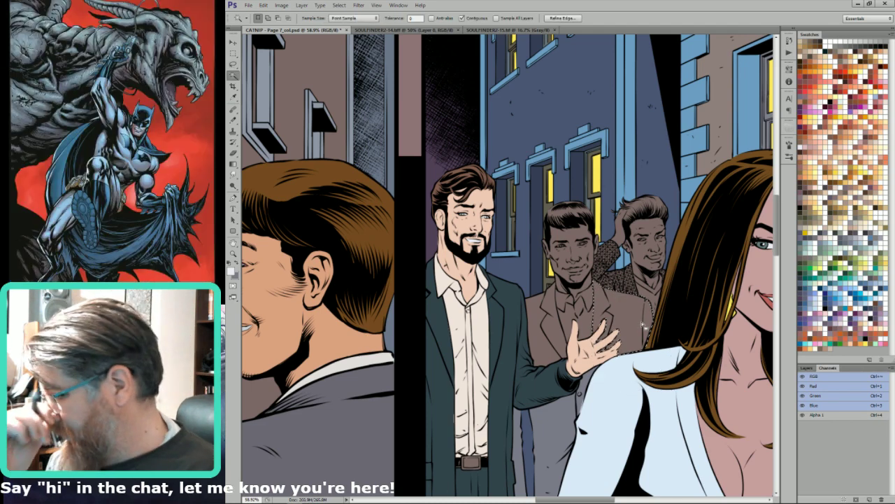
pyautogui.hotkey('ctrl', 'BackSpace')
# Select the middle man's remaining shoulder and lapel beside the bearded man, fill them with the same purplish grey and deselect them.
pyautogui.press('l')
pyautogui.moveTo(522, 295)
pyautogui.mouseDown()
pyautogui.moveTo(538, 387)
pyautogui.moveTo(585, 358)
pyautogui.moveTo(576, 360)
pyautogui.moveTo(562, 327)
pyautogui.moveTo(558, 289)
pyautogui.mouseUp()
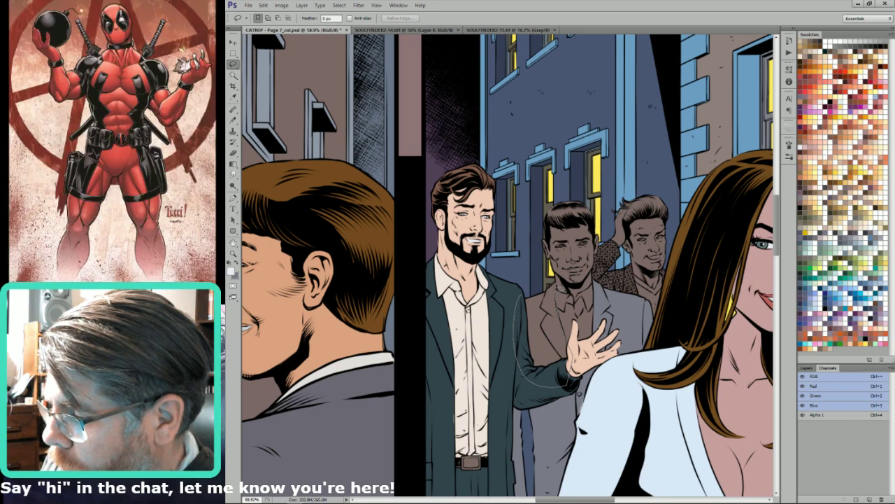
pyautogui.press('w')
pyautogui.press('l')
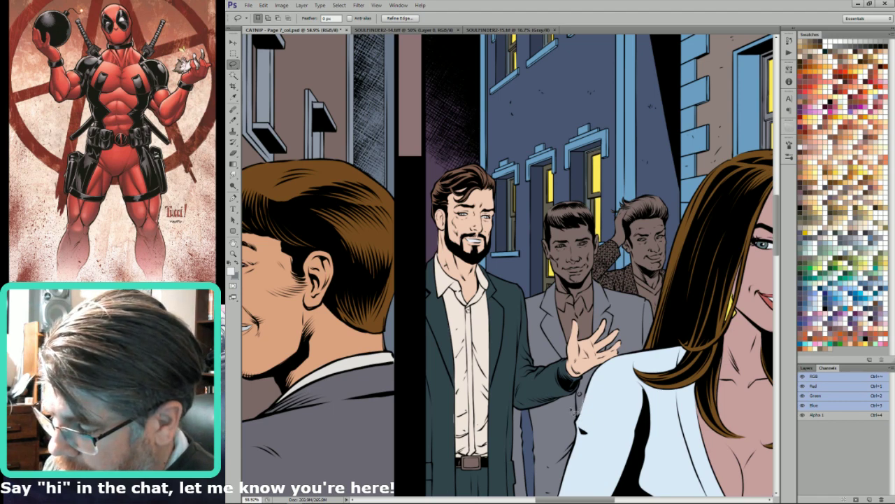
pyautogui.moveTo(652, 395); pyautogui.dragTo(702, 446)
pyautogui.hotkey('ctrl', 'd')
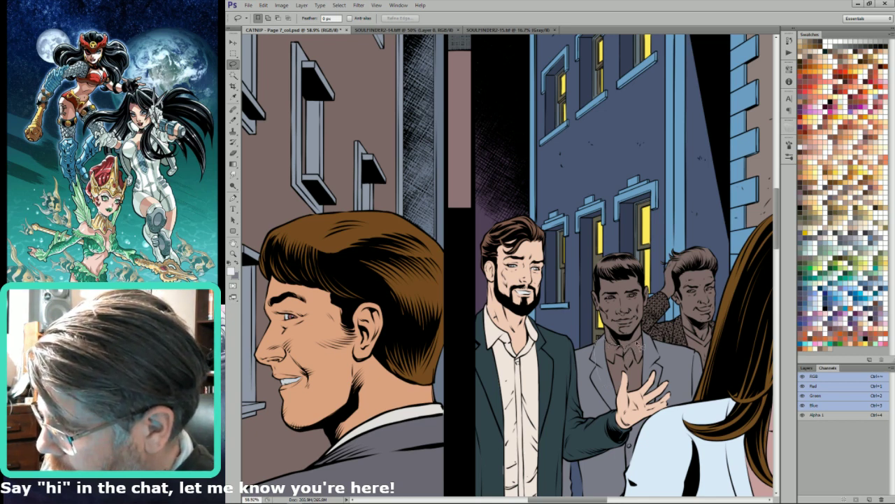
# Select the middle man's shirt and collar, fill them with a pale grey swatch and deselect them.
pyautogui.press('w')
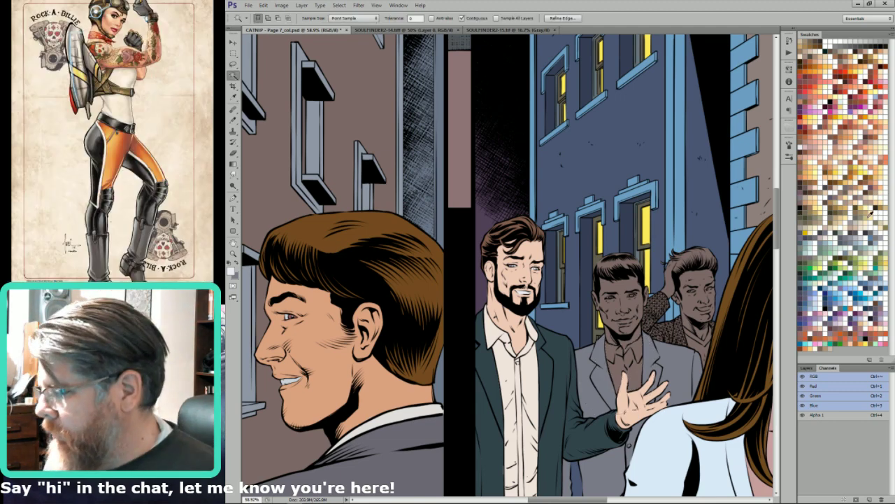
pyautogui.press('l')
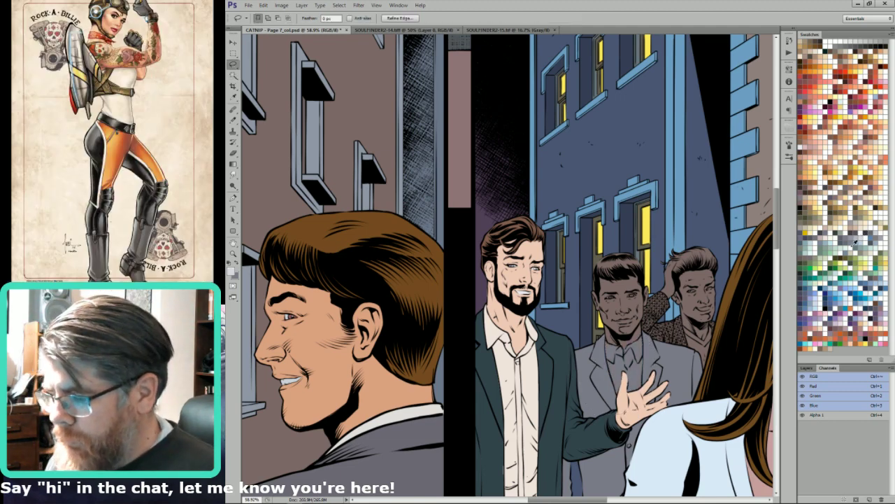
pyautogui.hotkey('ctrl', 'BackSpace')
pyautogui.hotkey('ctrl', 'd')
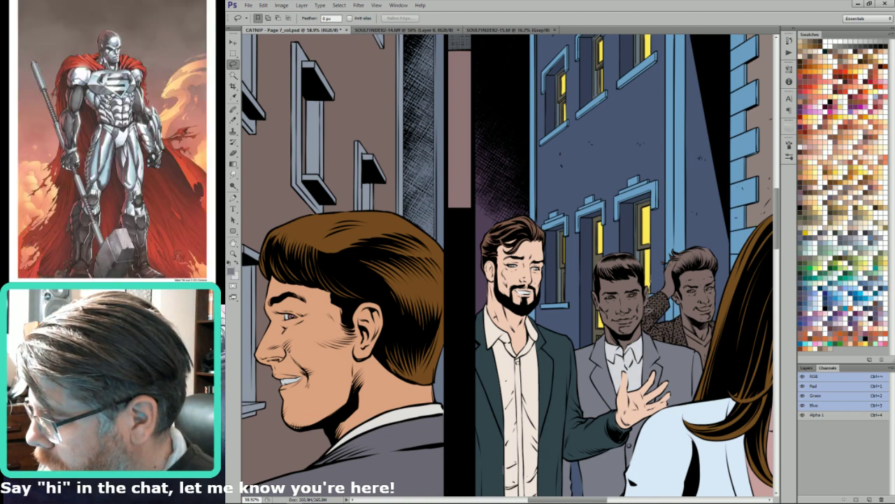
# Select the middle man's head and neck and fill them with a warm tan skin swatch.
pyautogui.moveTo(648, 343)
pyautogui.mouseDown()
pyautogui.moveTo(636, 367)
pyautogui.moveTo(641, 247)
pyautogui.moveTo(652, 308)
pyautogui.mouseUp()
pyautogui.press('w')
pyautogui.click(640, 279)
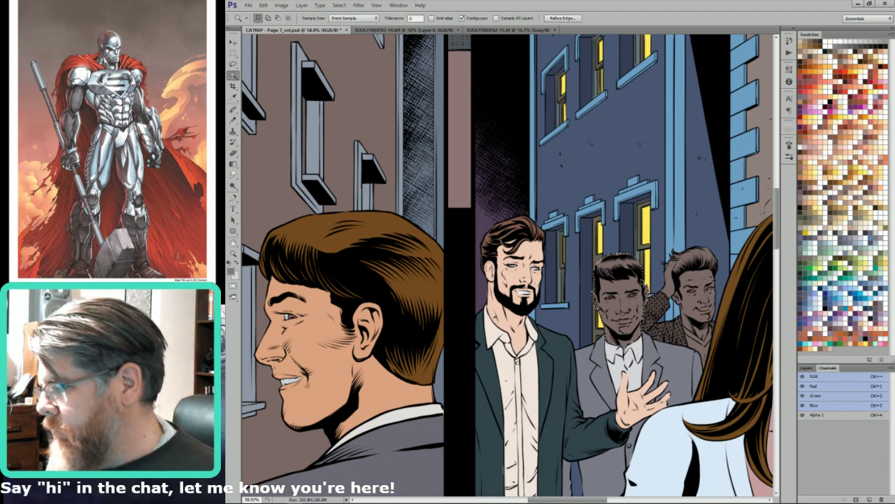
pyautogui.click(850, 156)
pyautogui.press('l')
pyautogui.hotkey('ctrl', 'BackSpace')
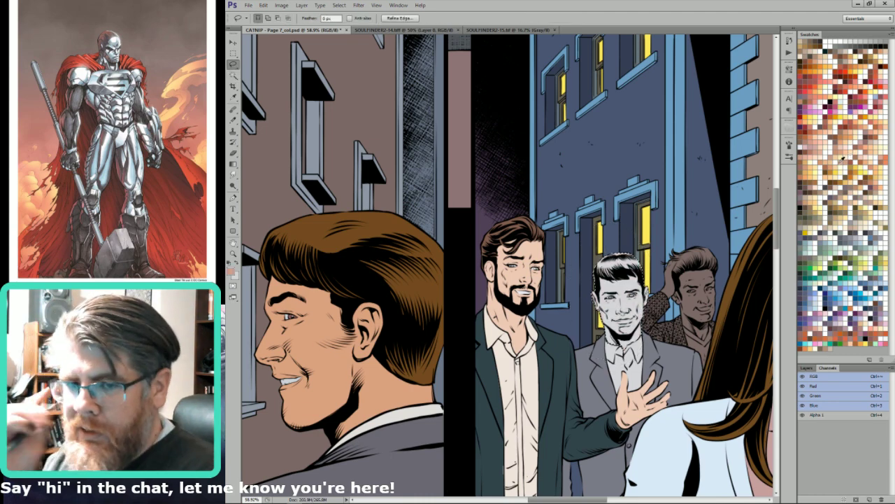
pyautogui.press('x')
pyautogui.hotkey('ctrl', 'BackSpace')
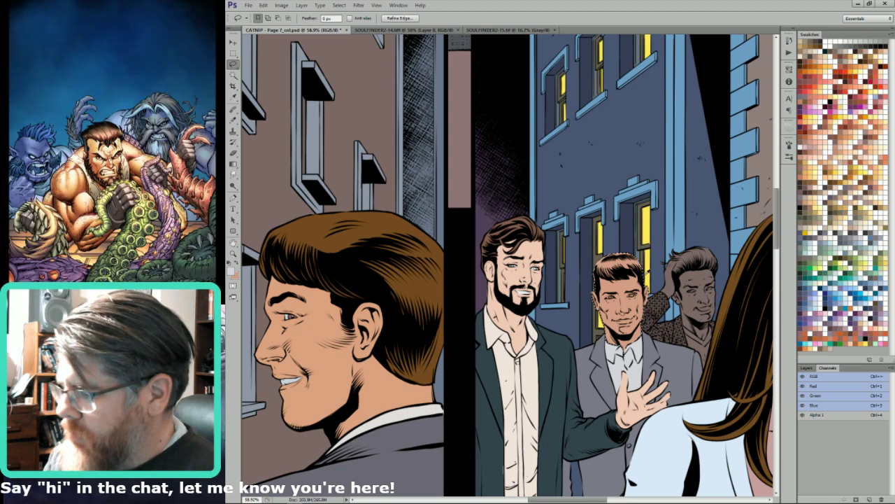
# Reduce the selection to the middle man's hair, fill it with a dark olive-brown swatch and deselect it.
pyautogui.moveTo(660, 349)
pyautogui.mouseDown()
pyautogui.moveTo(661, 296)
pyautogui.moveTo(649, 288)
pyautogui.mouseUp()
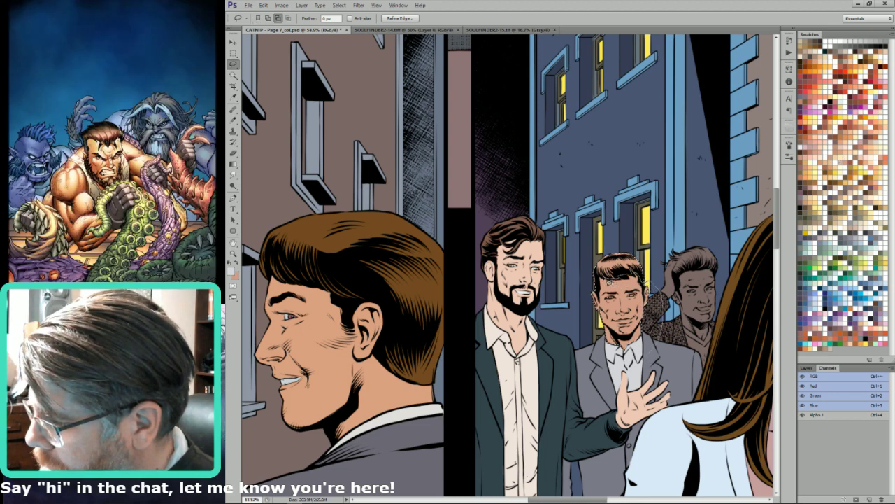
pyautogui.moveTo(604, 297)
pyautogui.mouseDown()
pyautogui.moveTo(592, 362)
pyautogui.moveTo(656, 378)
pyautogui.mouseUp()
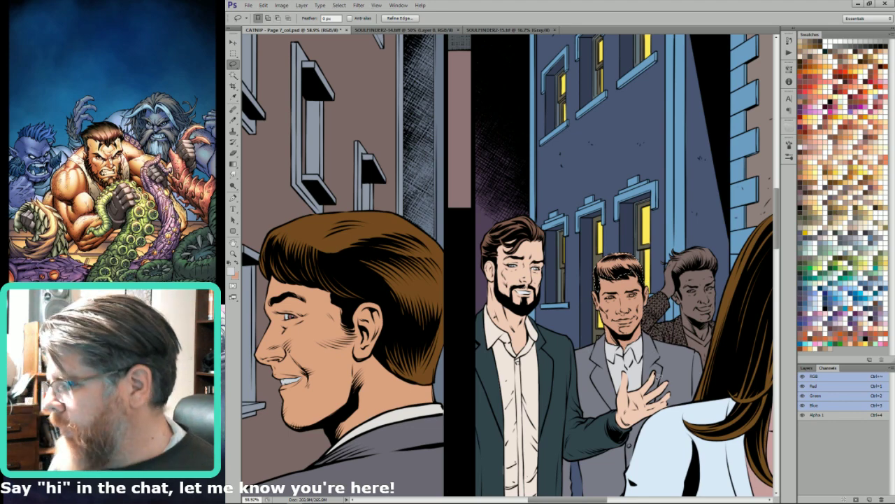
pyautogui.click(855, 206)
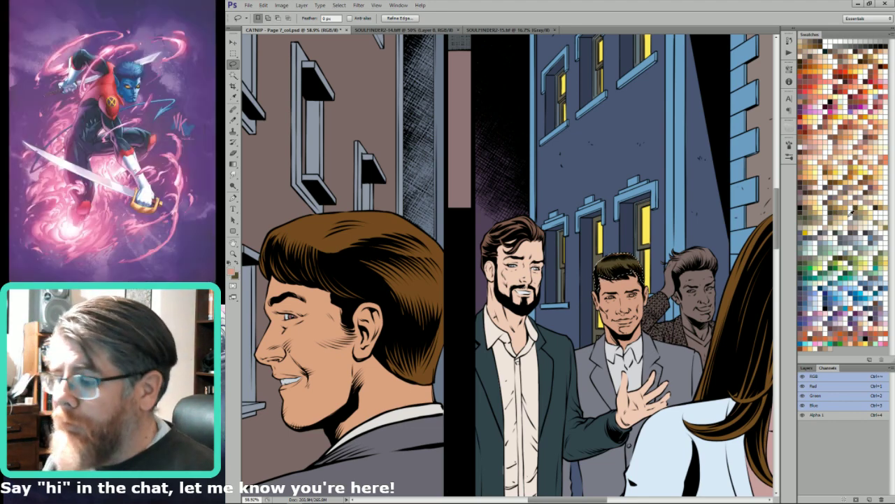
pyautogui.moveTo(574, 224); pyautogui.dragTo(670, 393)
pyautogui.hotkey('ctrl', 'd')
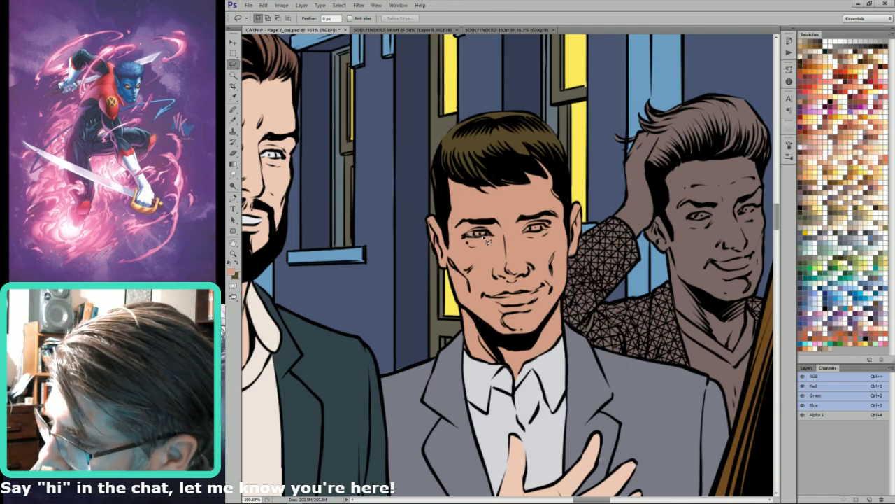
# Select both of the middle man's eyes and fill them with an off-white swatch.
pyautogui.moveTo(488, 234); pyautogui.dragTo(485, 231)
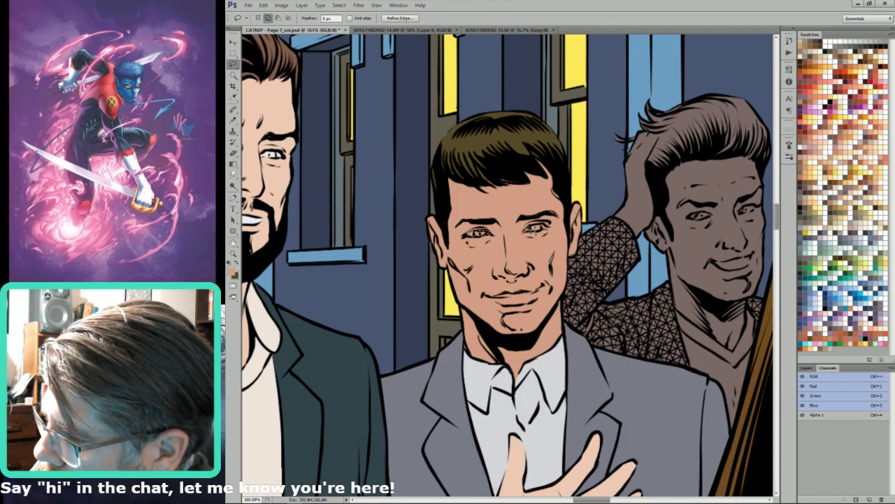
pyautogui.moveTo(552, 231)
pyautogui.mouseDown()
pyautogui.moveTo(527, 232)
pyautogui.moveTo(537, 235)
pyautogui.mouseUp()
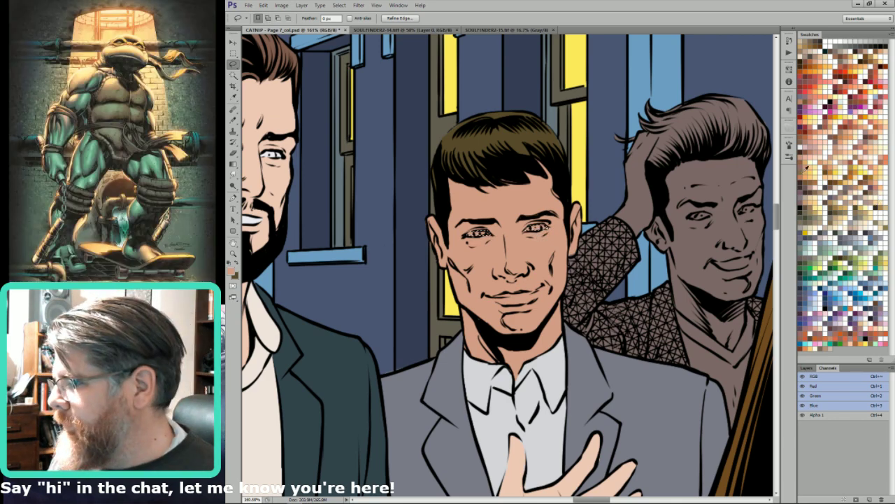
pyautogui.click(807, 149)
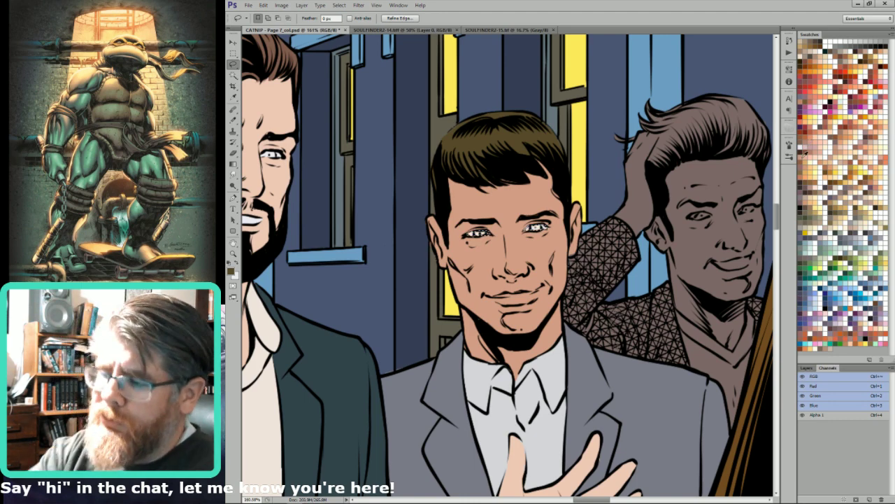
# Paint the irises of the middle man and the bearded man with the dark olive-brown colour.
pyautogui.press('b')
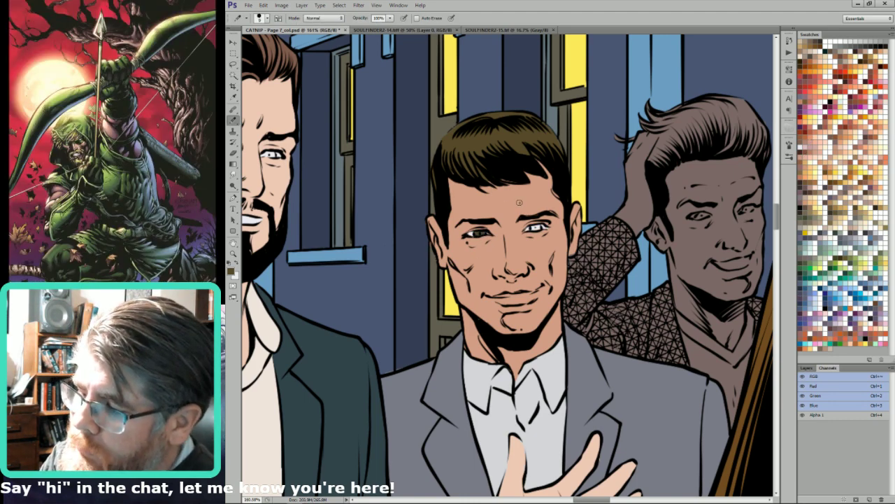
pyautogui.moveTo(508, 226); pyautogui.dragTo(675, 290)
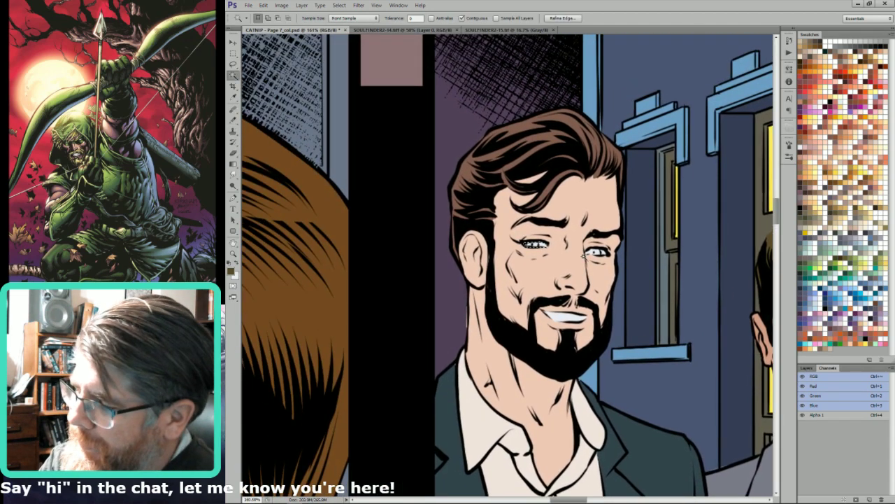
pyautogui.click(535, 245)
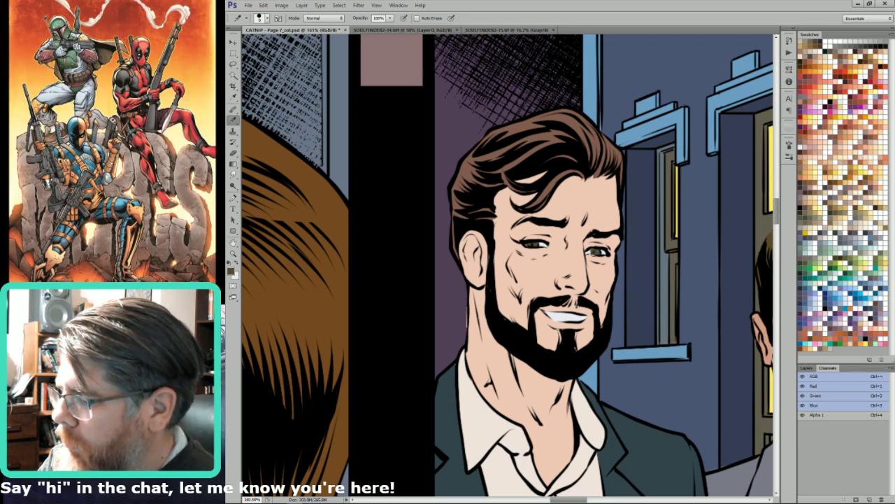
# Select the whole figure of the man with his hand in his hair and fill it with a pale khaki swatch.
pyautogui.moveTo(634, 197); pyautogui.dragTo(565, 210)
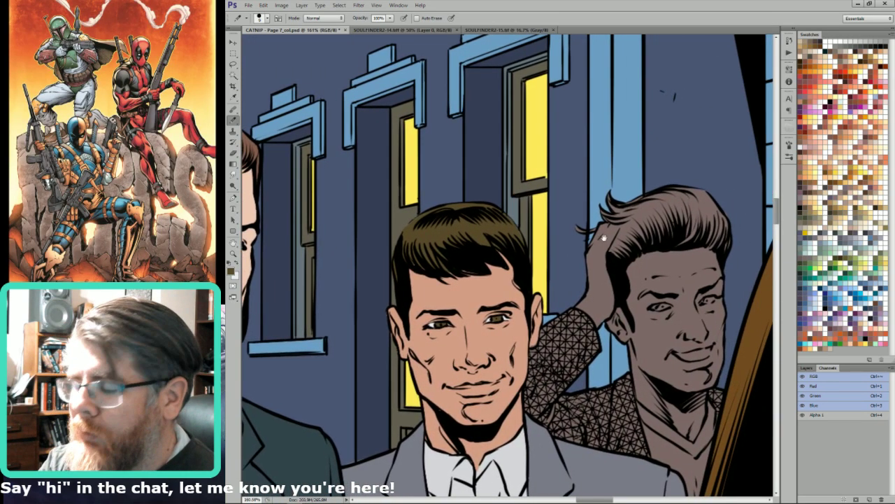
pyautogui.moveTo(659, 237); pyautogui.dragTo(622, 218)
pyautogui.press('w')
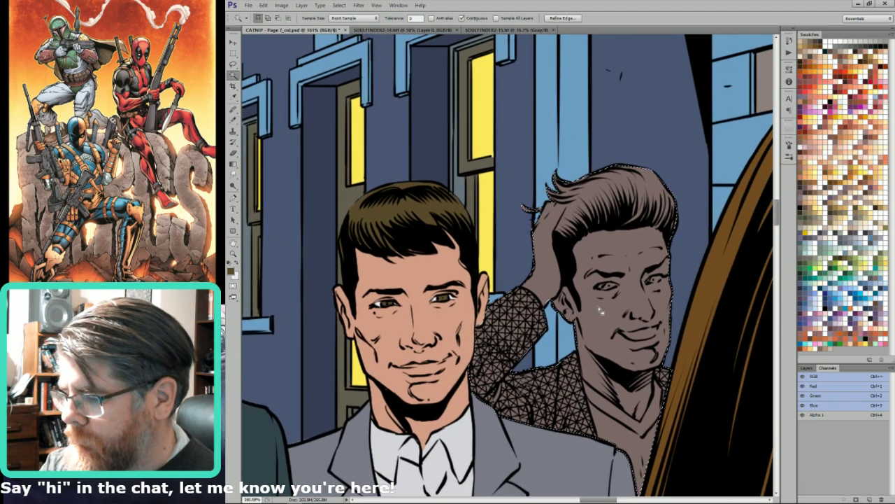
pyautogui.click(599, 319)
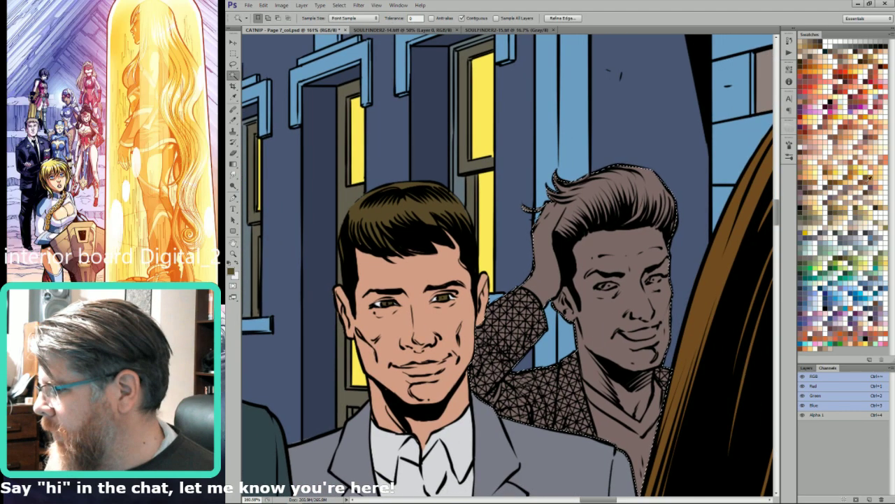
pyautogui.click(866, 217)
pyautogui.hotkey('alt', 'BackSpace')
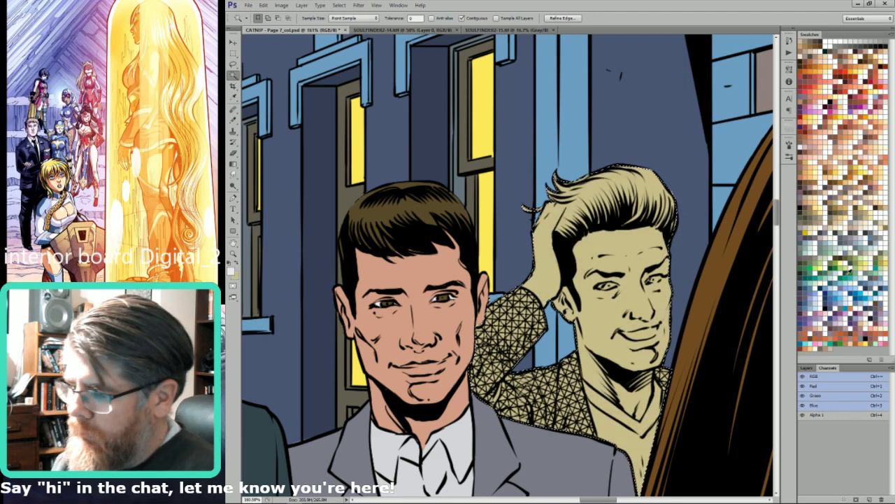
# Remove the patterned jacket from the selection and fill the man's head, hand and sweater with a pale grey-beige.
pyautogui.press('alt')
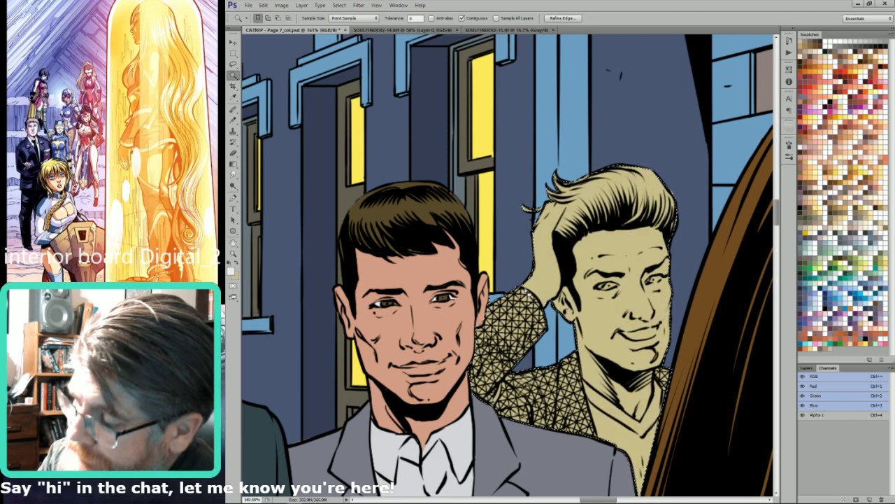
pyautogui.press('l')
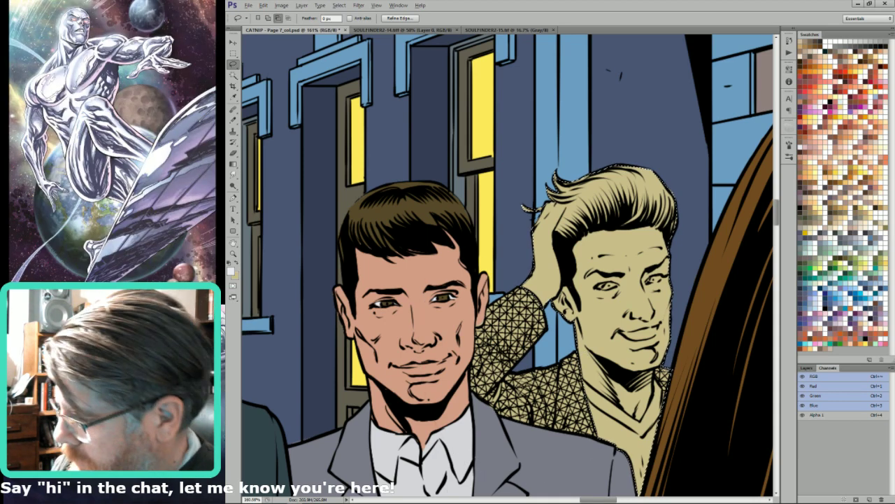
pyautogui.moveTo(688, 348); pyautogui.dragTo(667, 403)
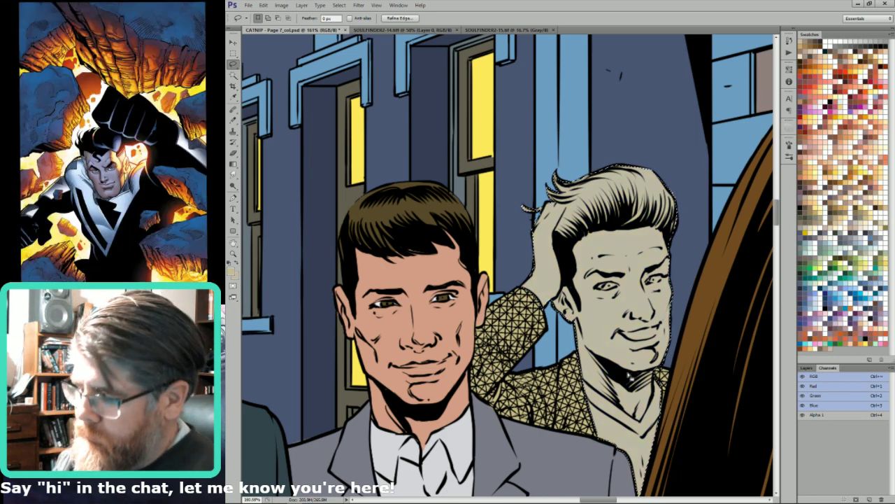
# Remove the V-neck sweater from the selection and fill the man's head, neck and hand with a pinkish tan skin swatch.
pyautogui.scroll(-5, 508, 266)
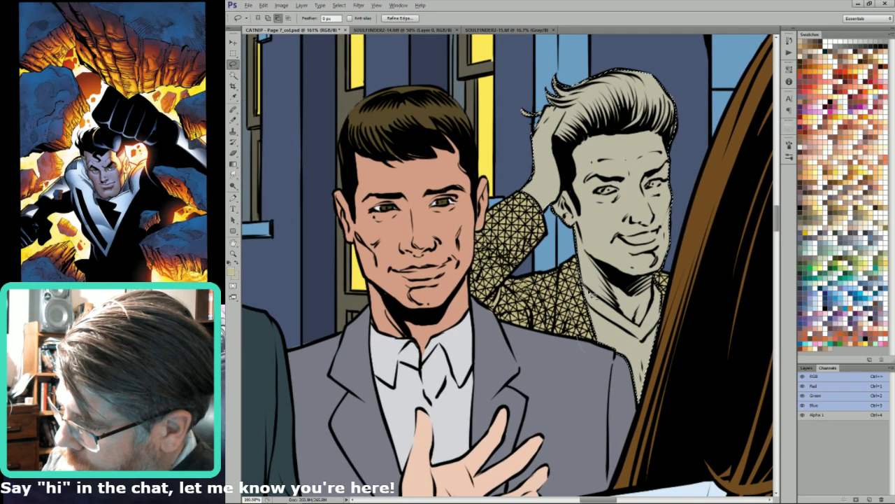
pyautogui.moveTo(631, 324)
pyautogui.mouseDown()
pyautogui.moveTo(640, 328)
pyautogui.moveTo(659, 298)
pyautogui.mouseUp()
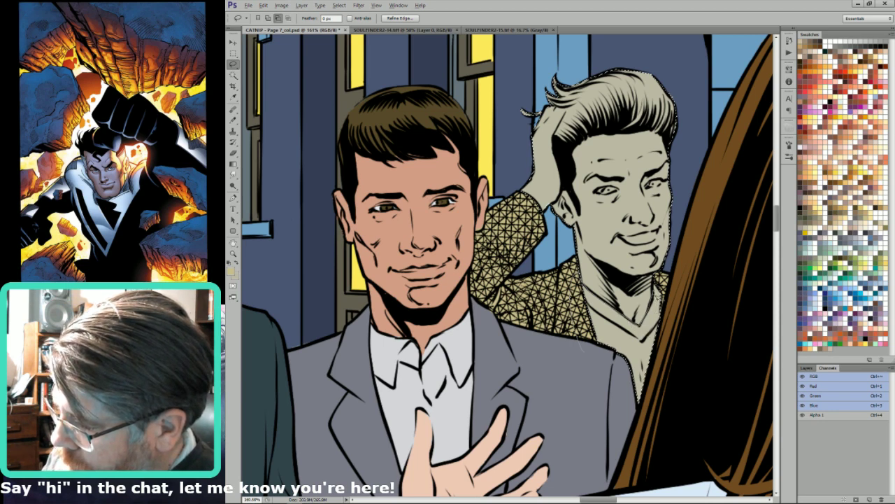
pyautogui.moveTo(703, 326); pyautogui.dragTo(658, 437)
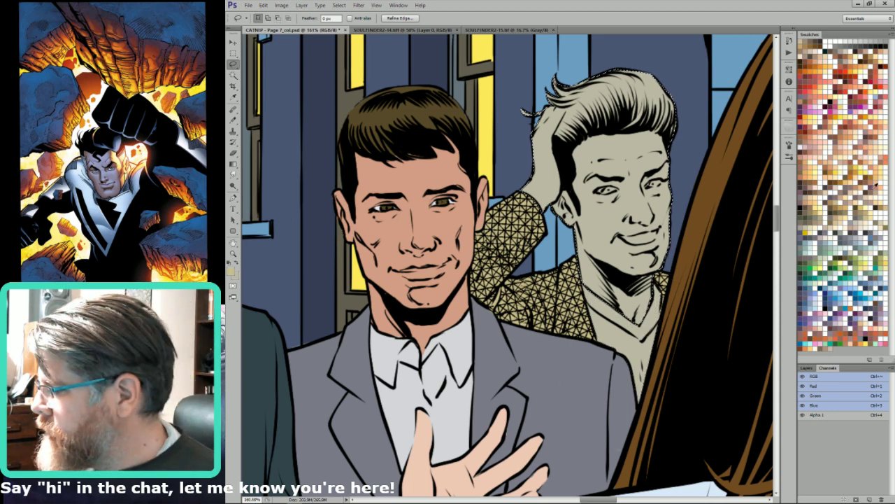
pyautogui.click(880, 160)
pyautogui.hotkey('alt', 'BackSpace')
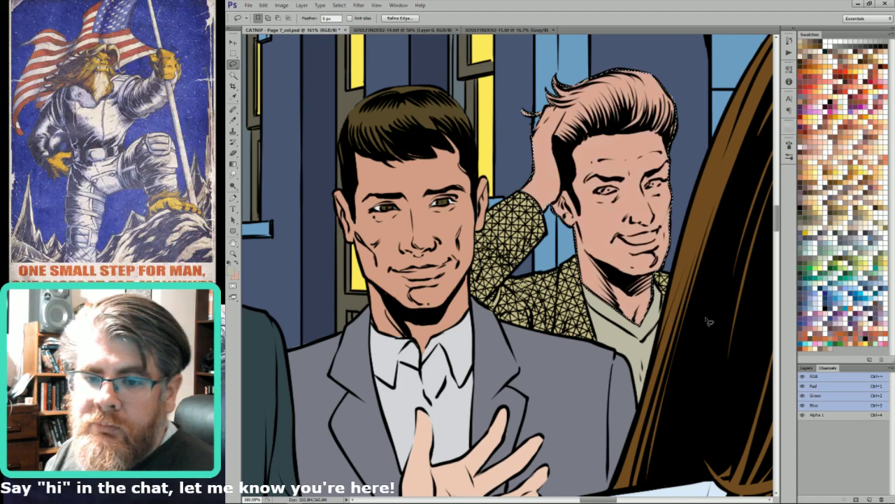
# Reduce the selection to the swept-back hair of the man in the patterned jacket, fill it with a dark slate-grey swatch and deselect it.
pyautogui.moveTo(693, 321); pyautogui.dragTo(707, 383)
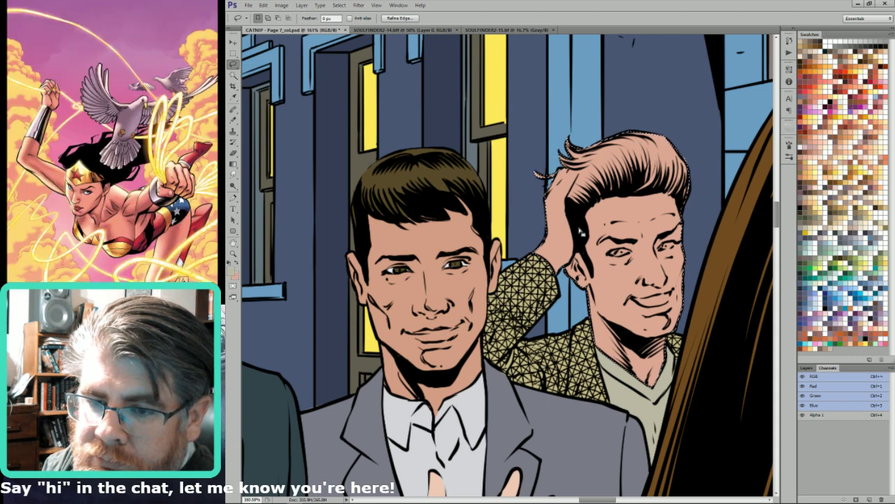
pyautogui.moveTo(595, 280); pyautogui.dragTo(600, 292)
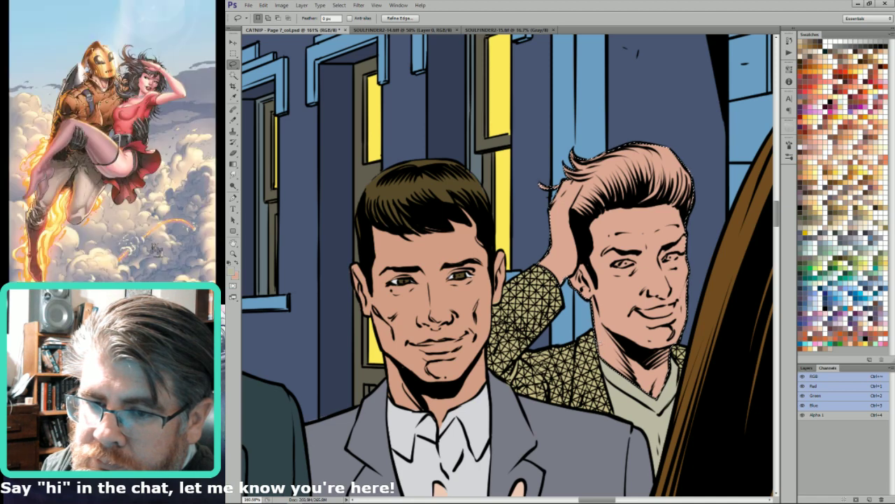
pyautogui.press('alt')
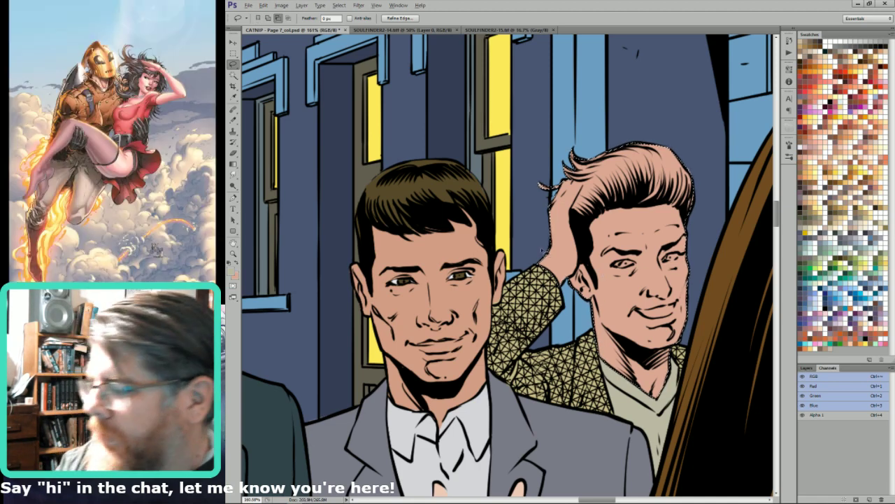
pyautogui.moveTo(518, 322)
pyautogui.mouseDown()
pyautogui.moveTo(715, 396)
pyautogui.moveTo(689, 241)
pyautogui.mouseUp()
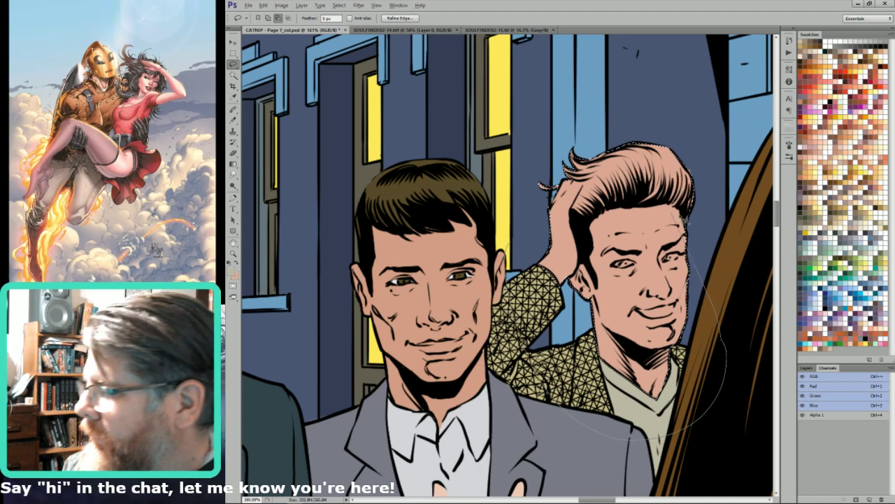
pyautogui.moveTo(663, 208)
pyautogui.mouseDown()
pyautogui.moveTo(626, 204)
pyautogui.moveTo(588, 230)
pyautogui.mouseUp()
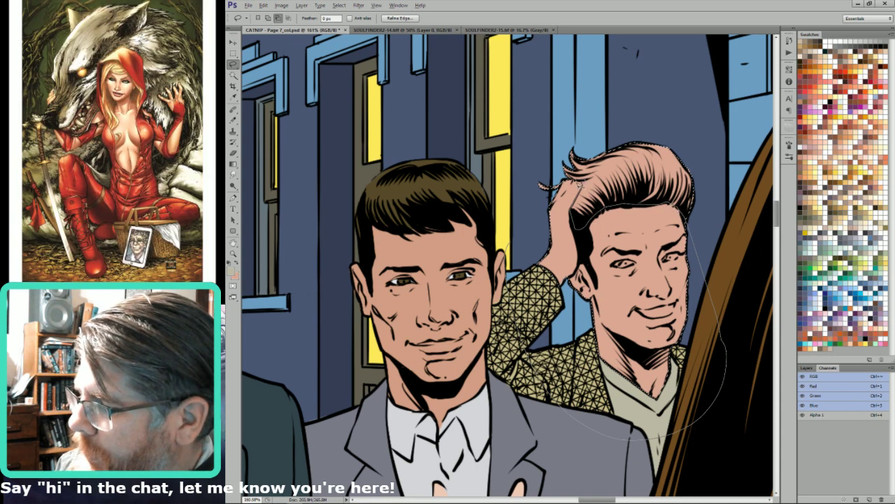
pyautogui.moveTo(505, 241); pyautogui.dragTo(493, 283)
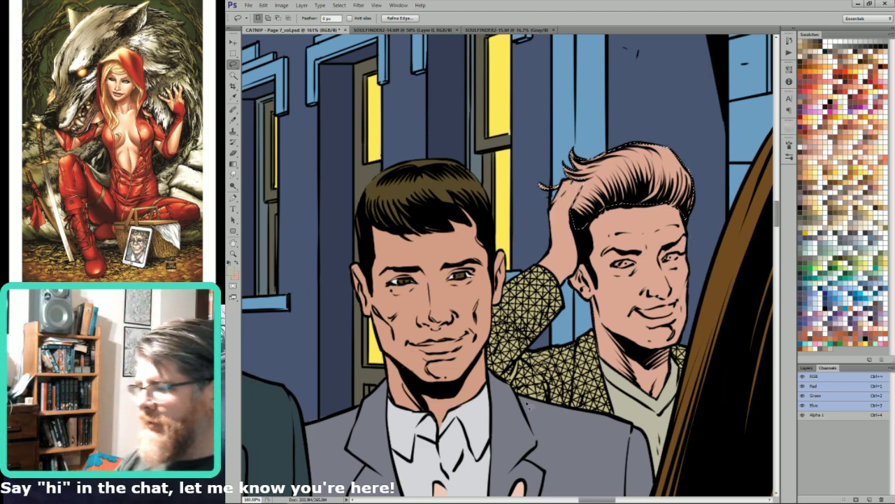
pyautogui.click(813, 237)
pyautogui.hotkey('ctrl', 'z')
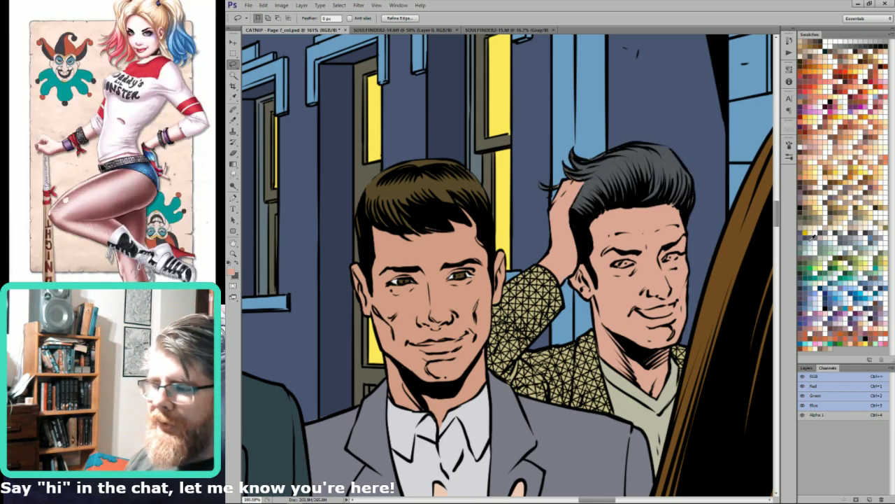
pyautogui.hotkey('ctrl', 'd')
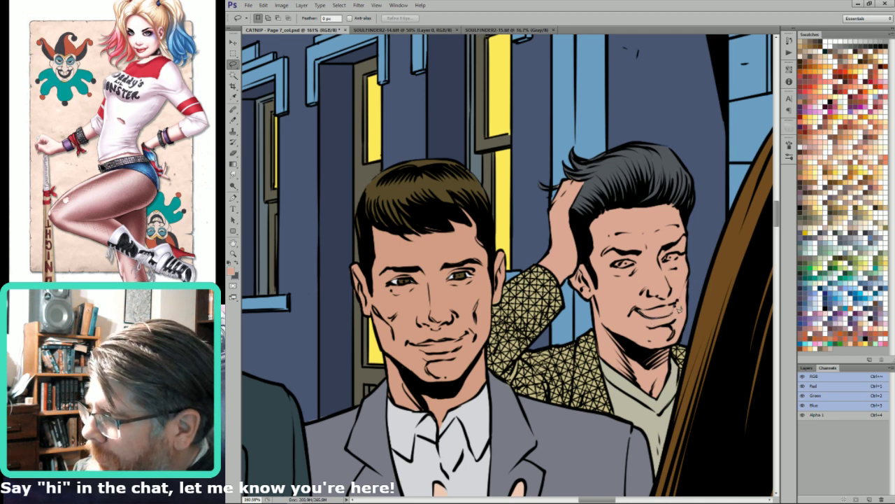
# Select the teeth and both eyes of the man in the patterned jacket and fill them with an off-white swatch.
pyautogui.moveTo(670, 309); pyautogui.dragTo(657, 313)
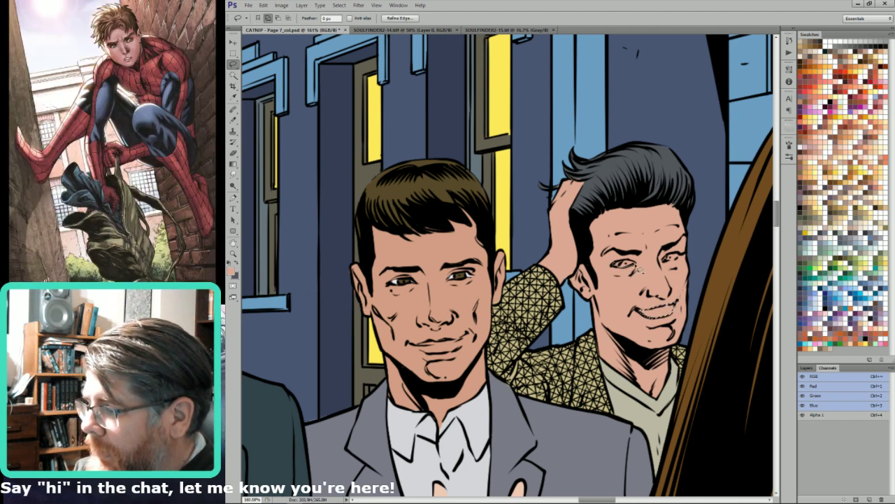
pyautogui.moveTo(633, 267)
pyautogui.mouseDown()
pyautogui.moveTo(623, 260)
pyautogui.moveTo(669, 268)
pyautogui.mouseUp()
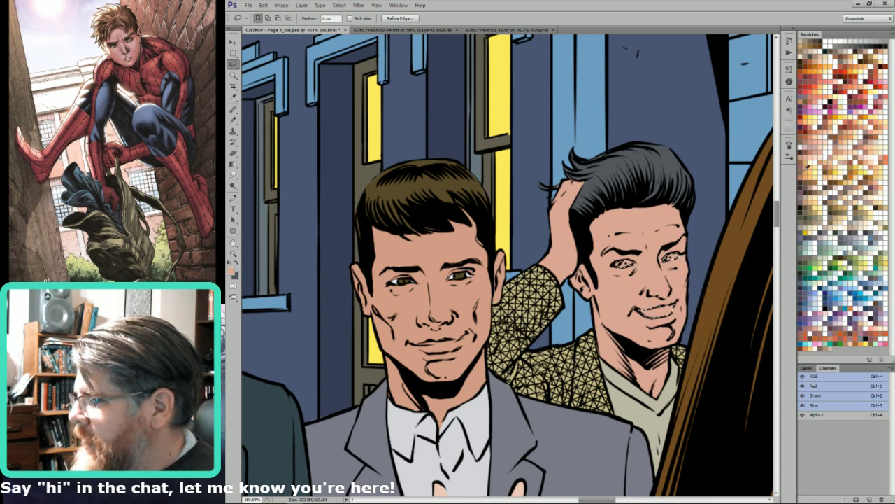
pyautogui.click(804, 142)
pyautogui.press('x')
pyautogui.hotkey('ctrl', 'BackSpace')
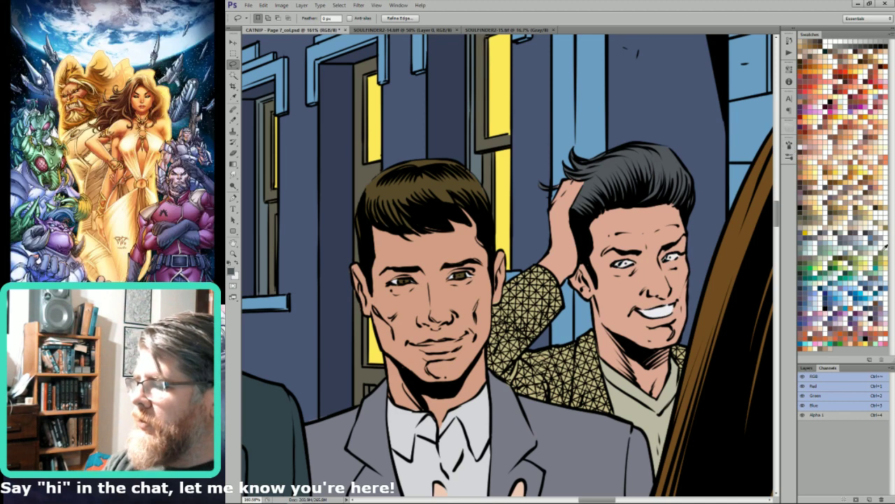
# Paint the irises of the man in the patterned jacket with a grey-green swatch.
pyautogui.press('b')
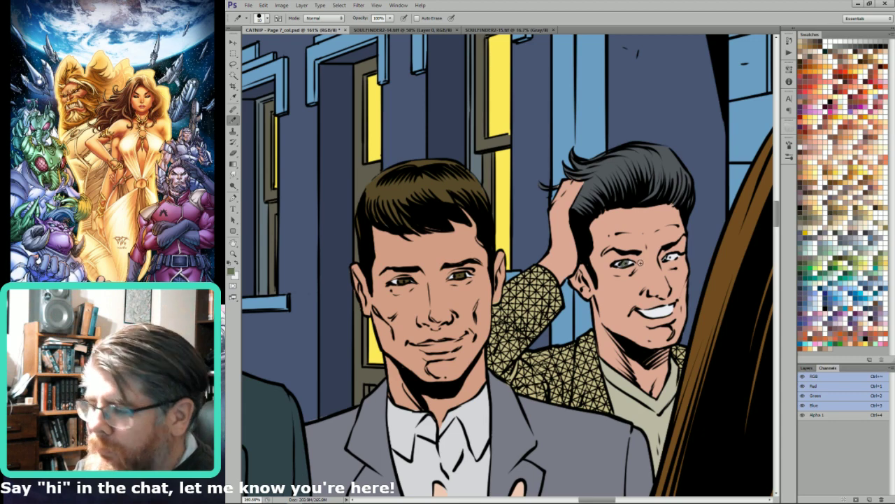
pyautogui.hotkey('ctrl', '-')
pyautogui.hotkey('ctrl', '-')
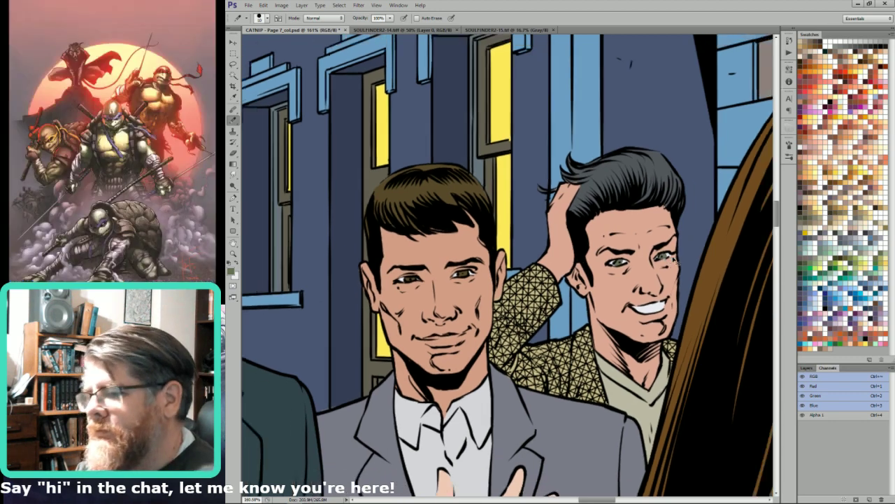
pyautogui.hotkey('ctrl', '-')
pyautogui.hotkey('ctrl', '-')
pyautogui.hotkey('ctrl', '-')
pyautogui.hotkey('ctrl', '-')
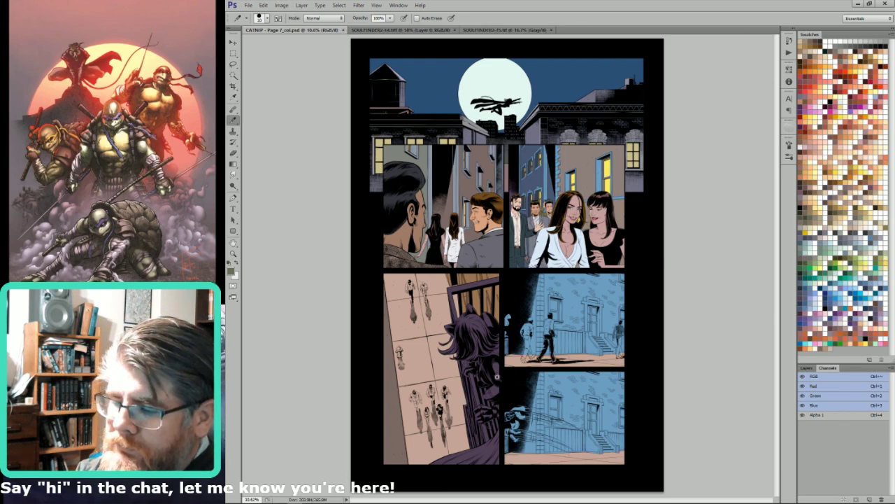
# Choose a slate-grey swatch and select the lower railing bars around the cat-eared woman's fist in the overhead street panel.
pyautogui.moveTo(488, 360); pyautogui.dragTo(612, 319)
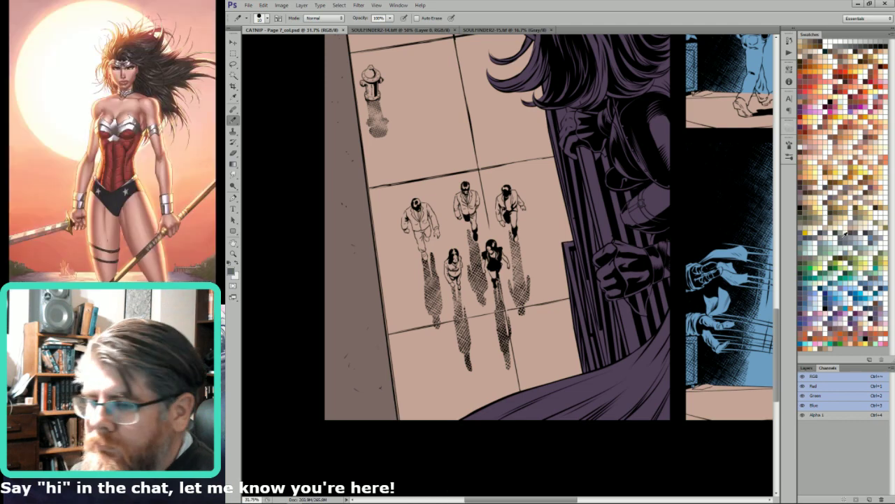
pyautogui.click(845, 233)
pyautogui.moveTo(493, 319); pyautogui.dragTo(567, 318)
pyautogui.press('l')
pyautogui.moveTo(426, 110)
pyautogui.mouseDown()
pyautogui.moveTo(484, 352)
pyautogui.moveTo(553, 328)
pyautogui.moveTo(605, 281)
pyautogui.moveTo(639, 216)
pyautogui.moveTo(632, 192)
pyautogui.moveTo(526, 233)
pyautogui.moveTo(460, 123)
pyautogui.moveTo(548, 273)
pyautogui.mouseUp()
pyautogui.moveTo(506, 197)
pyautogui.mouseDown()
pyautogui.moveTo(536, 337)
pyautogui.moveTo(548, 308)
pyautogui.mouseUp()
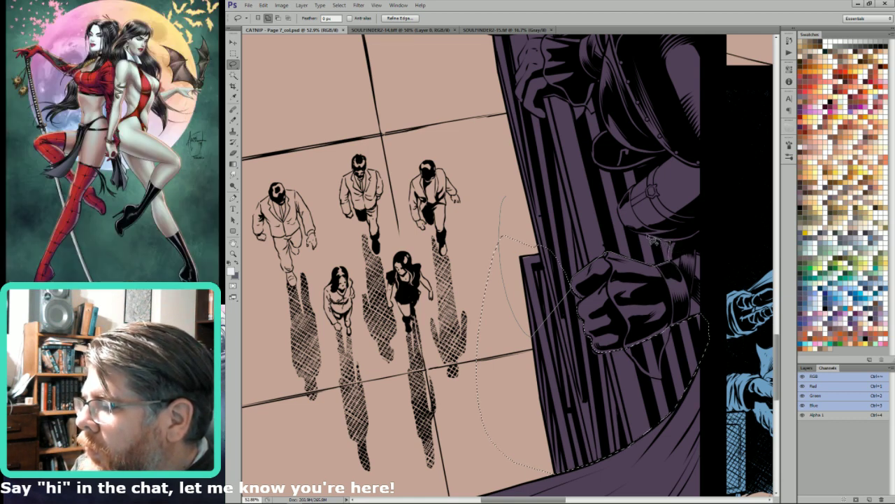
pyautogui.moveTo(630, 234)
pyautogui.mouseDown()
pyautogui.moveTo(586, 204)
pyautogui.moveTo(517, 241)
pyautogui.mouseUp()
pyautogui.moveTo(559, 127); pyautogui.dragTo(594, 276)
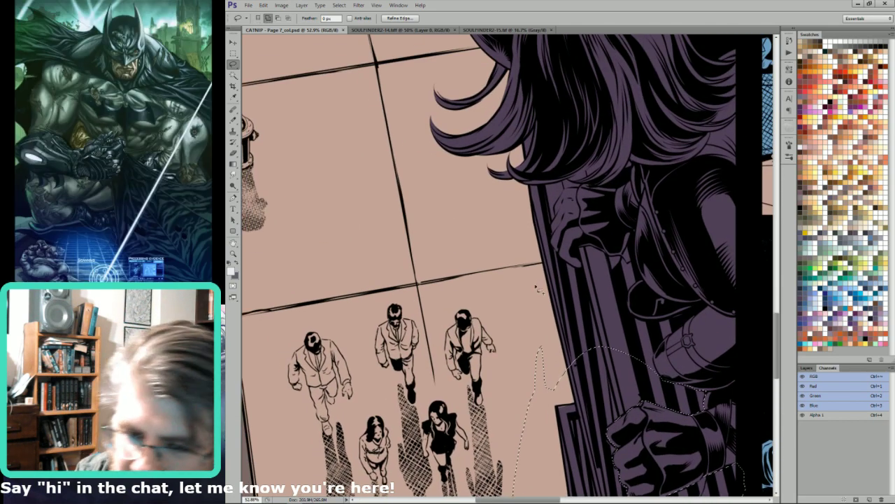
# Extend the selection up the railing around her upper hand to her hair and fill the bars with the slate grey.
pyautogui.moveTo(539, 264)
pyautogui.mouseDown()
pyautogui.moveTo(674, 386)
pyautogui.moveTo(664, 382)
pyautogui.mouseUp()
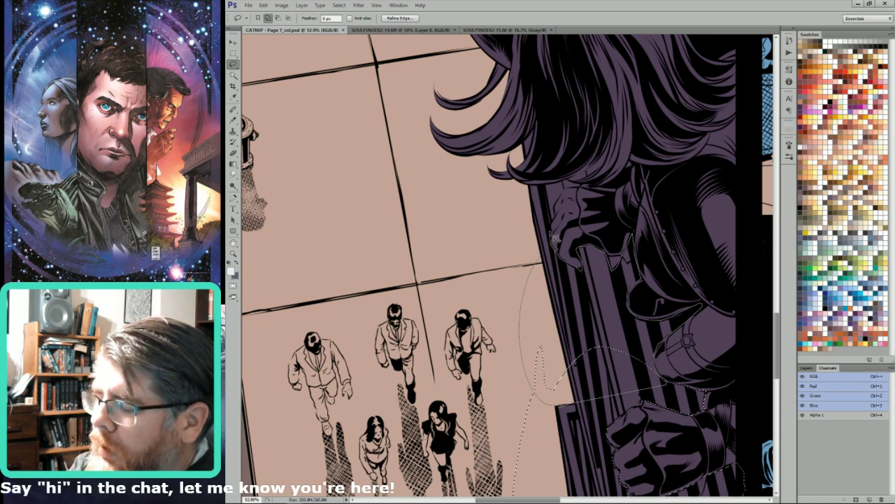
pyautogui.moveTo(543, 245); pyautogui.dragTo(576, 339)
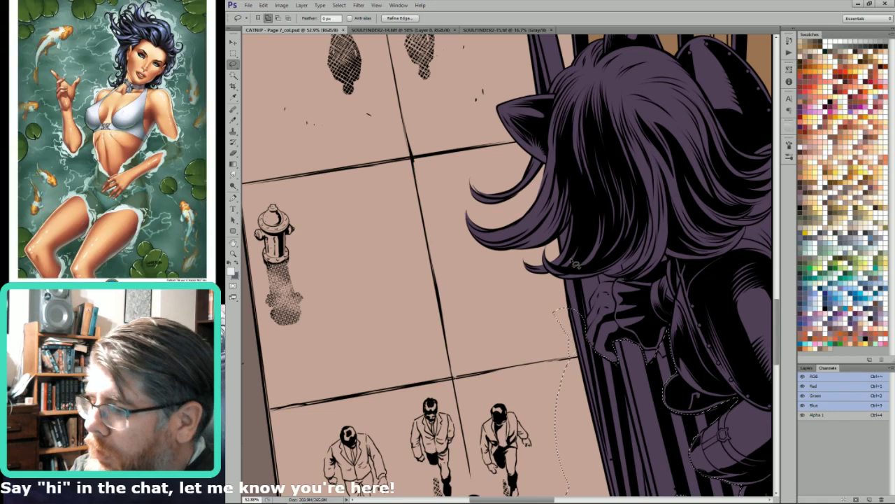
pyautogui.moveTo(568, 284)
pyautogui.mouseDown()
pyautogui.moveTo(660, 249)
pyautogui.moveTo(617, 275)
pyautogui.moveTo(650, 238)
pyautogui.moveTo(641, 269)
pyautogui.moveTo(615, 283)
pyautogui.moveTo(659, 285)
pyautogui.moveTo(637, 284)
pyautogui.moveTo(672, 262)
pyautogui.moveTo(646, 293)
pyautogui.moveTo(605, 281)
pyautogui.moveTo(584, 315)
pyautogui.mouseUp()
pyautogui.press('w')
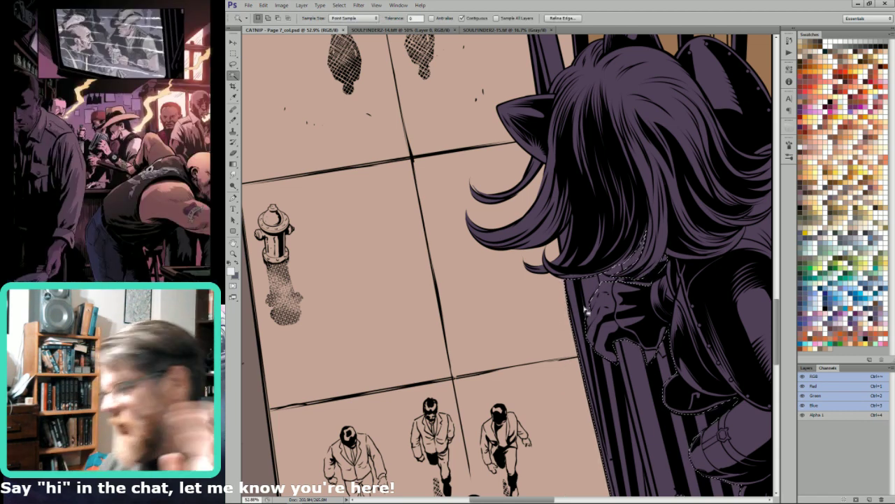
pyautogui.hotkey('ctrl', 'BackSpace')
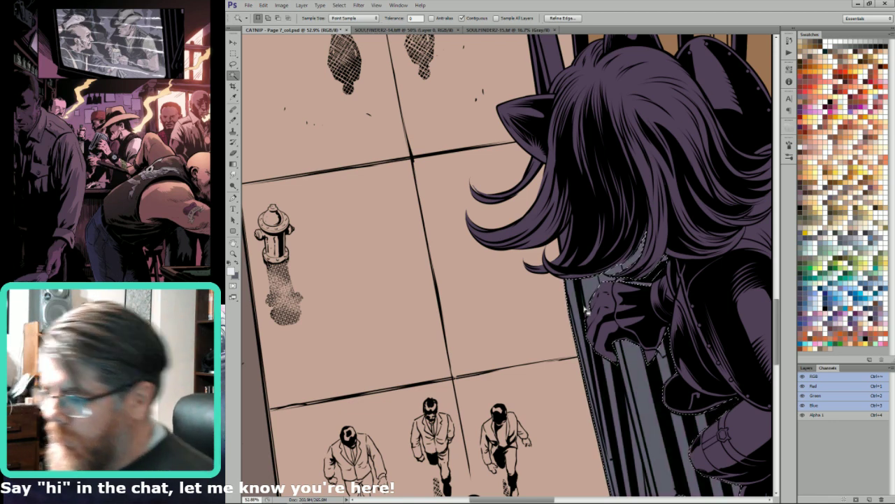
# Select the upper frame of the railing behind the woman's head, fill it with the same slate grey and deselect it.
pyautogui.press('l')
pyautogui.moveTo(605, 228); pyautogui.dragTo(631, 273)
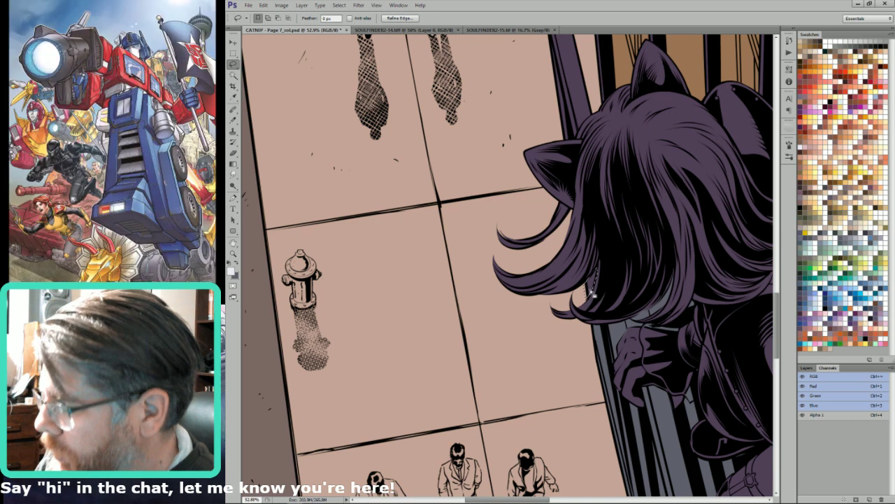
pyautogui.scroll(5, 655, 228)
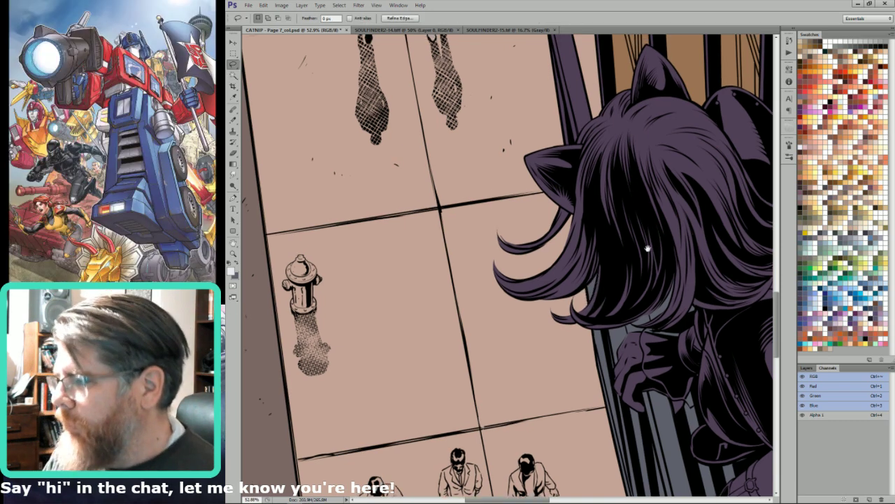
pyautogui.moveTo(614, 96)
pyautogui.mouseDown()
pyautogui.moveTo(606, 328)
pyautogui.moveTo(640, 294)
pyautogui.moveTo(635, 273)
pyautogui.moveTo(640, 294)
pyautogui.moveTo(681, 220)
pyautogui.moveTo(749, 282)
pyautogui.moveTo(763, 266)
pyautogui.moveTo(712, 243)
pyautogui.mouseUp()
pyautogui.moveTo(715, 280)
pyautogui.mouseDown()
pyautogui.moveTo(733, 298)
pyautogui.moveTo(761, 262)
pyautogui.moveTo(633, 45)
pyautogui.mouseUp()
pyautogui.keyDown('alt'); pyautogui.keyDown('shift'); pyautogui.click(621, 143); pyautogui.keyUp('shift'); pyautogui.keyUp('alt')
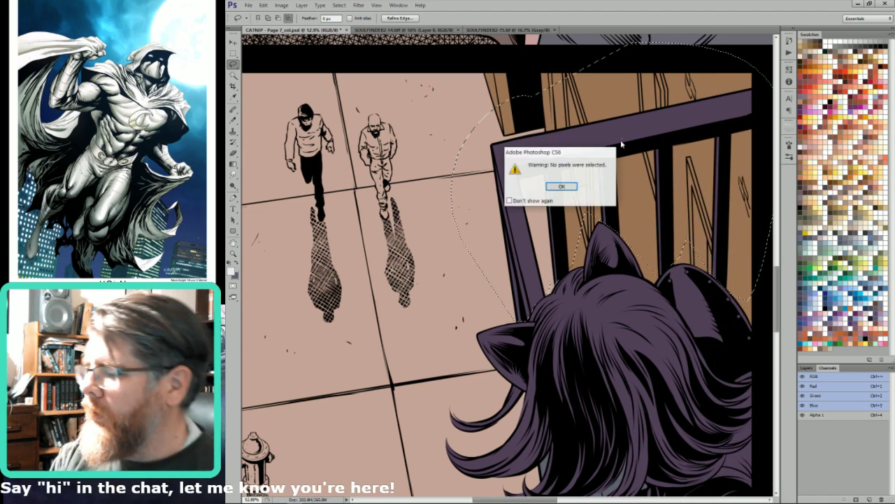
pyautogui.press('Return')
pyautogui.press('w')
pyautogui.click(645, 155)
pyautogui.press('l')
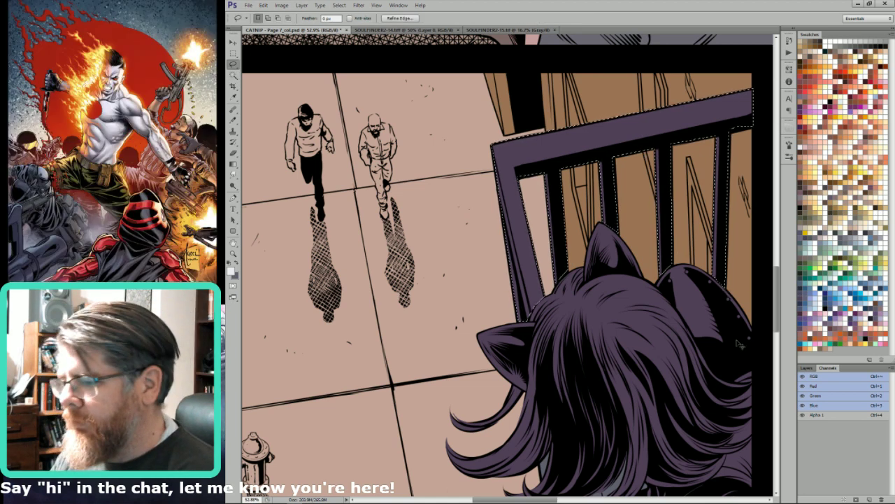
pyautogui.hotkey('alt', 'BackSpace')
pyautogui.hotkey('ctrl', 'd')
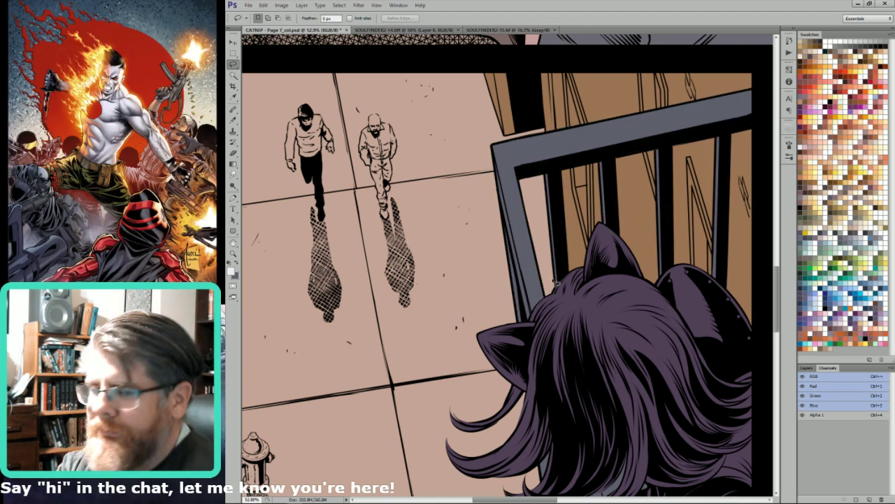
# Sample the purple of the woman's upper glove and touch up small areas along the edges of its fingers.
pyautogui.moveTo(591, 350); pyautogui.dragTo(552, 260)
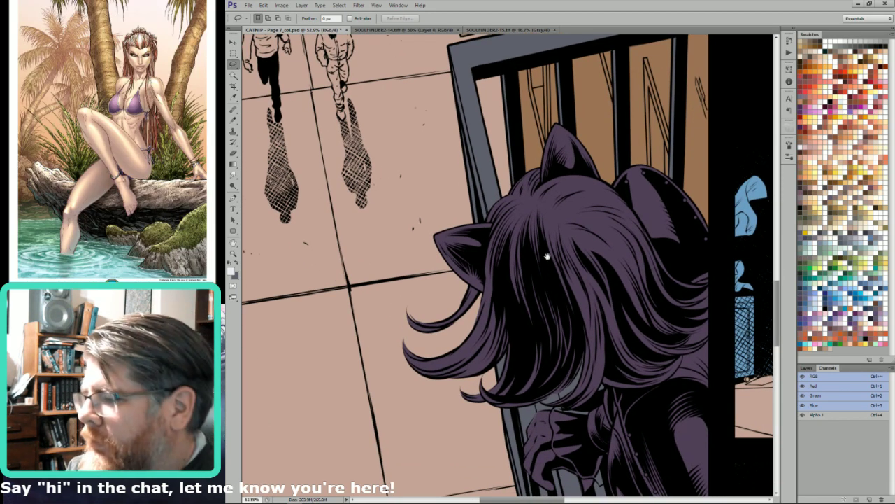
pyautogui.moveTo(558, 378); pyautogui.dragTo(602, 299)
pyautogui.moveTo(635, 384); pyautogui.dragTo(689, 385)
pyautogui.press('i')
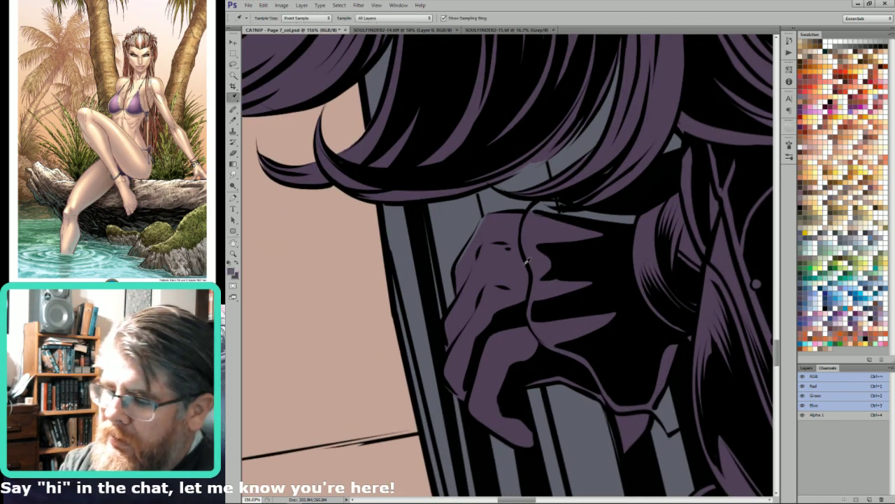
pyautogui.press('l')
pyautogui.moveTo(502, 280); pyautogui.dragTo(546, 286)
pyautogui.moveTo(508, 287)
pyautogui.mouseDown()
pyautogui.moveTo(545, 208)
pyautogui.moveTo(533, 230)
pyautogui.moveTo(543, 226)
pyautogui.moveTo(567, 264)
pyautogui.mouseUp()
pyautogui.press('o')
pyautogui.press('l')
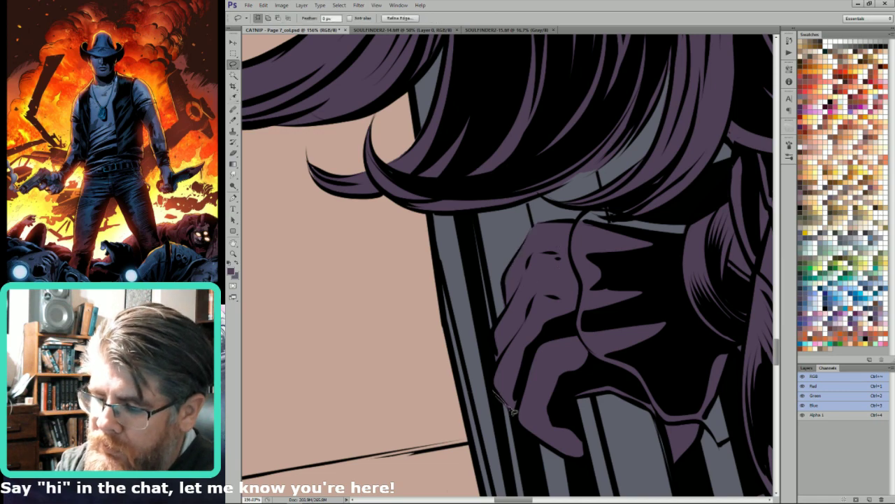
pyautogui.hotkey('ctrl', '-')
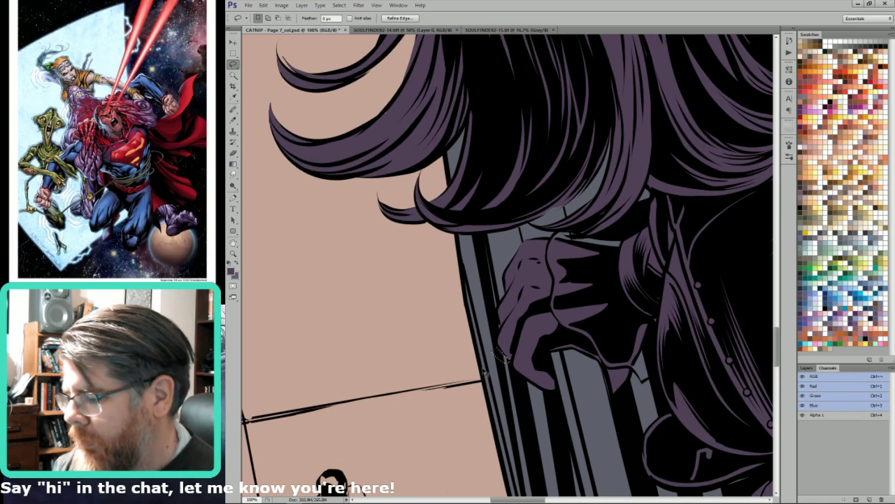
pyautogui.hotkey('ctrl', '-')
pyautogui.hotkey('ctrl', '-')
pyautogui.hotkey('ctrl', '-')
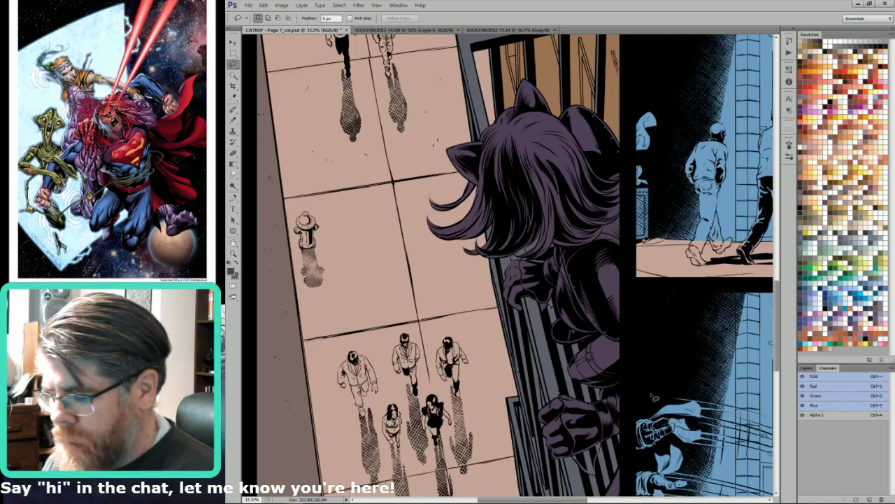
# Select the cape in the lower corner of the overhead panel, fill it with a blue swatch and deselect it.
pyautogui.moveTo(642, 373); pyautogui.dragTo(708, 146)
pyautogui.press('w')
pyautogui.click(676, 317)
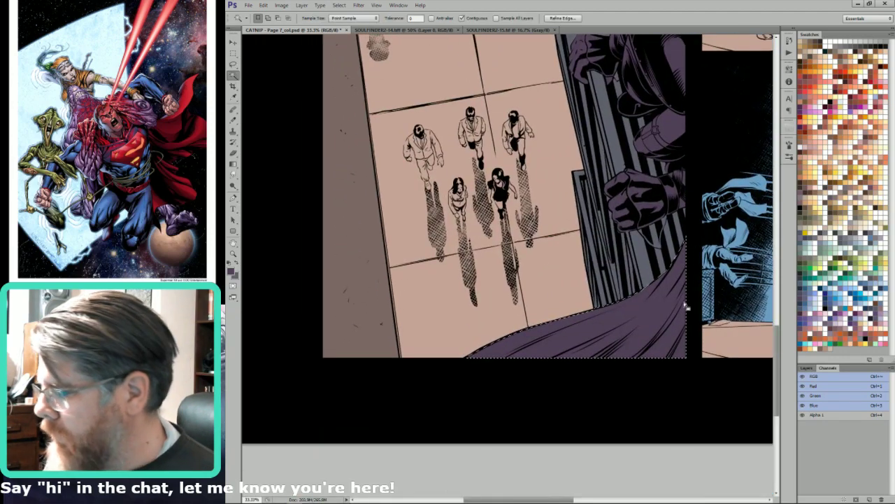
pyautogui.click(828, 305)
pyautogui.press('x')
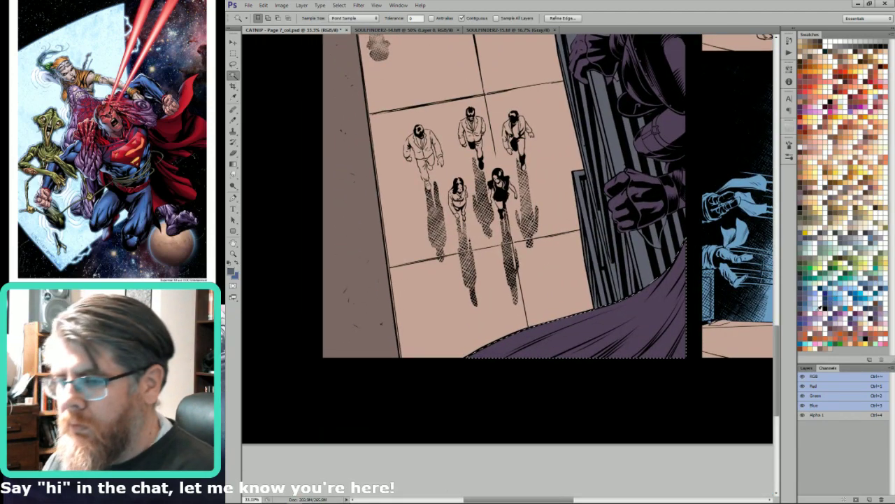
pyautogui.hotkey('alt', 'BackSpace')
pyautogui.scroll(5, 511, 245)
pyautogui.hotkey('ctrl', 'd')
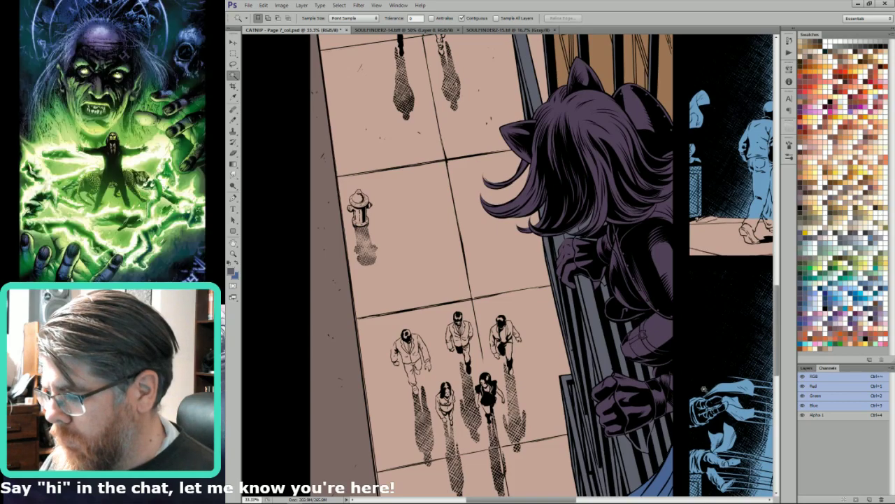
# Outline the cat-eared woman's hair without the ears and fill it with a dark slate-blue colour.
pyautogui.press('l')
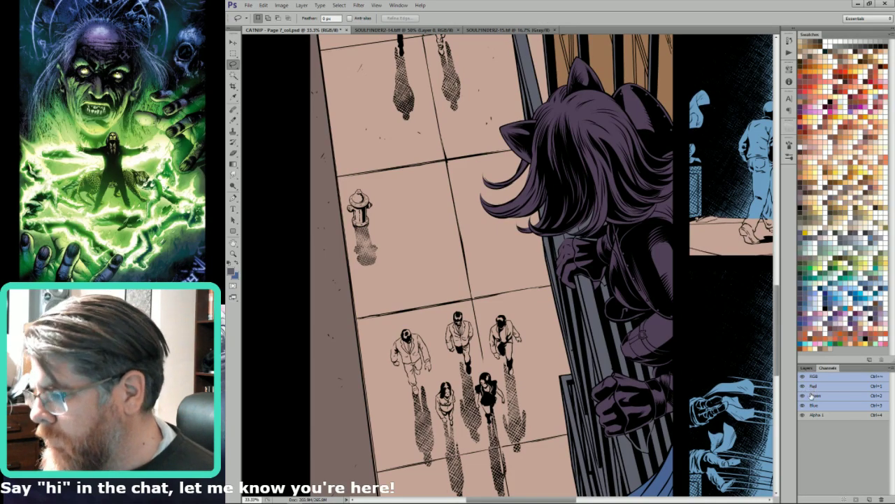
pyautogui.moveTo(742, 346); pyautogui.dragTo(748, 398)
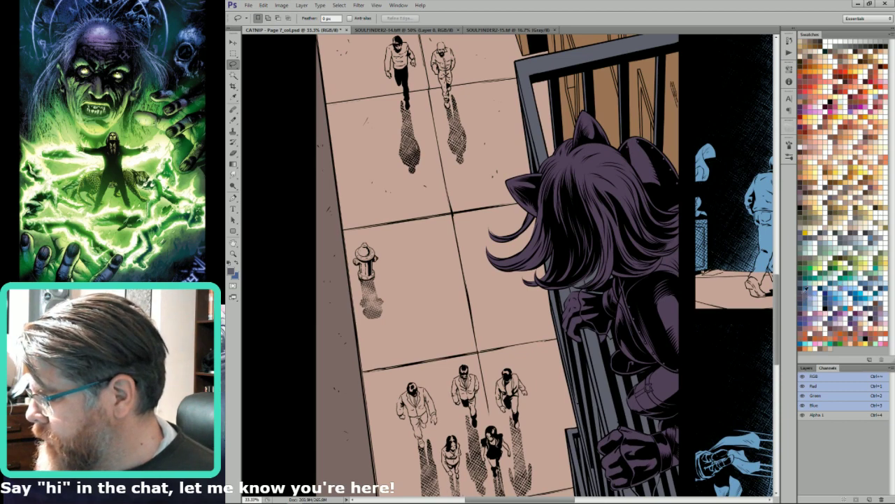
pyautogui.press('x')
pyautogui.moveTo(665, 165); pyautogui.dragTo(721, 165)
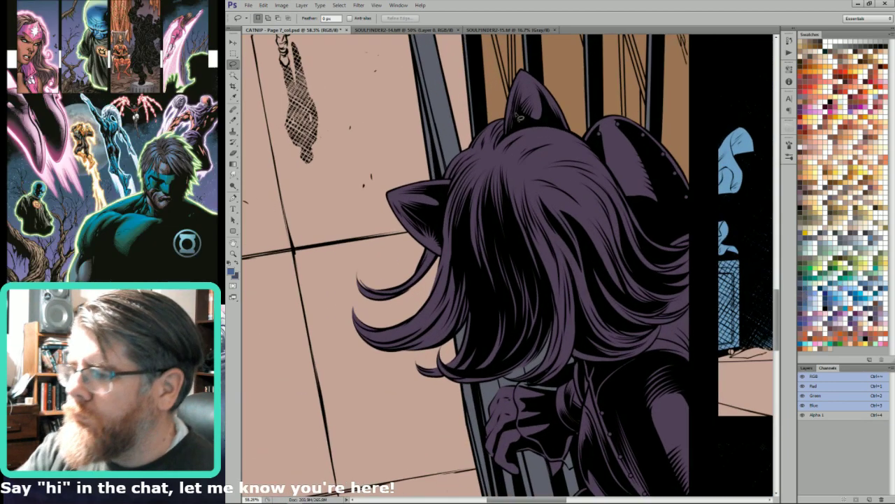
pyautogui.moveTo(505, 130)
pyautogui.mouseDown()
pyautogui.moveTo(511, 140)
pyautogui.moveTo(542, 130)
pyautogui.moveTo(589, 145)
pyautogui.moveTo(628, 202)
pyautogui.moveTo(694, 252)
pyautogui.moveTo(663, 276)
pyautogui.moveTo(682, 281)
pyautogui.moveTo(662, 284)
pyautogui.moveTo(692, 290)
pyautogui.moveTo(668, 318)
pyautogui.moveTo(695, 308)
pyautogui.moveTo(677, 328)
pyautogui.mouseUp()
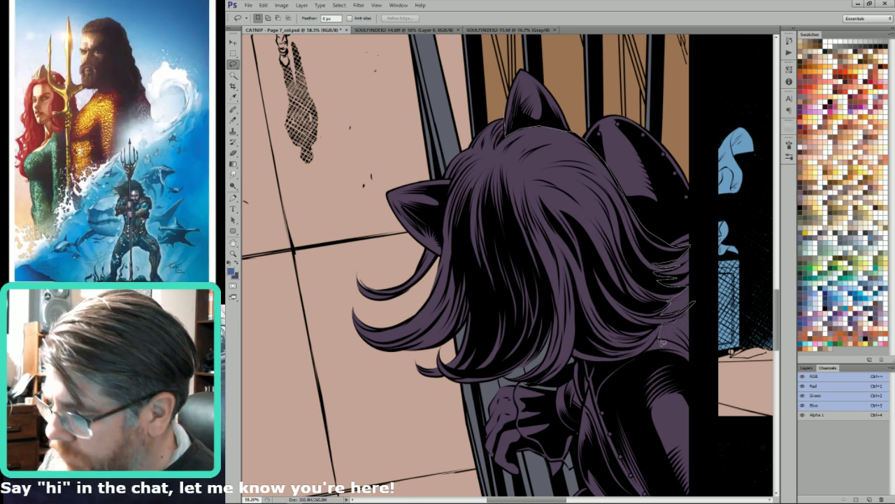
pyautogui.moveTo(654, 352)
pyautogui.mouseDown()
pyautogui.moveTo(580, 361)
pyautogui.moveTo(560, 366)
pyautogui.moveTo(560, 384)
pyautogui.moveTo(513, 384)
pyautogui.mouseUp()
pyautogui.moveTo(360, 413)
pyautogui.mouseDown()
pyautogui.moveTo(336, 287)
pyautogui.moveTo(434, 254)
pyautogui.moveTo(476, 103)
pyautogui.moveTo(505, 126)
pyautogui.mouseUp()
pyautogui.press('w')
pyautogui.keyDown('alt'); pyautogui.keyDown('shift'); pyautogui.click(536, 188); pyautogui.keyUp('shift'); pyautogui.keyUp('alt')
pyautogui.press('l')
pyautogui.hotkey('ctrl', 'BackSpace')
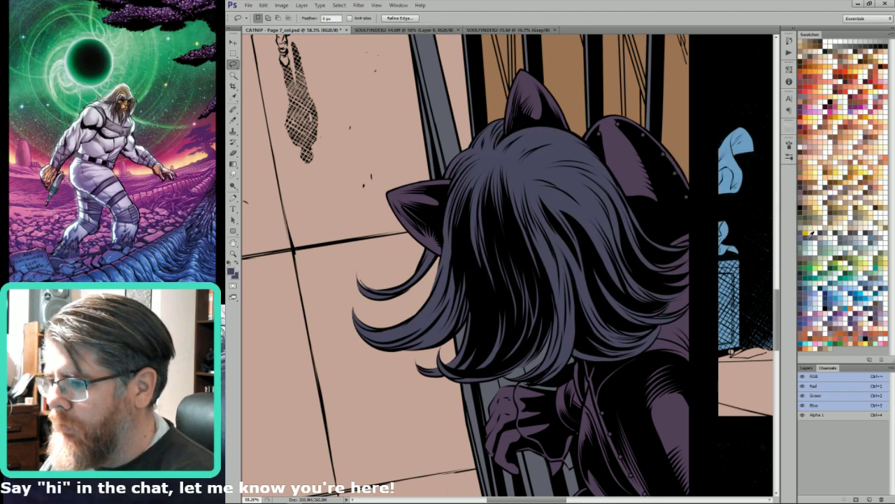
# Select the separate curling strand below the woman's side ear, fill it with a dark red swatch and deselect it.
pyautogui.moveTo(645, 321); pyautogui.dragTo(759, 446)
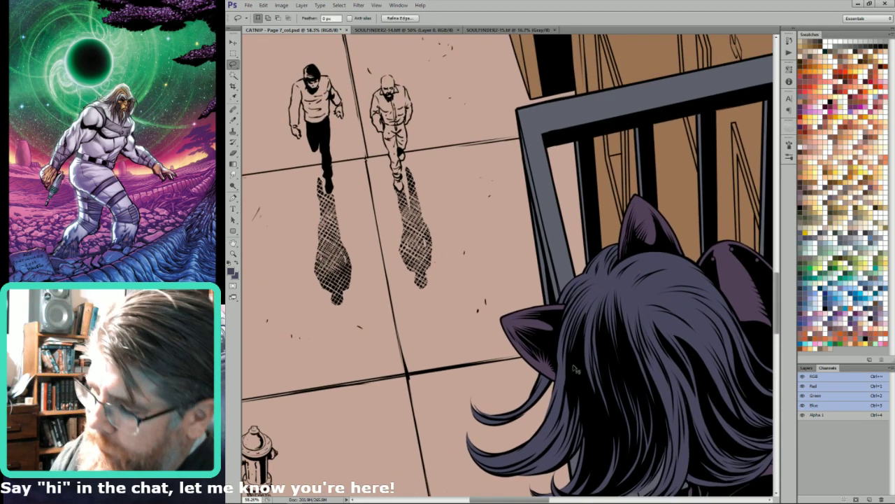
pyautogui.press('w')
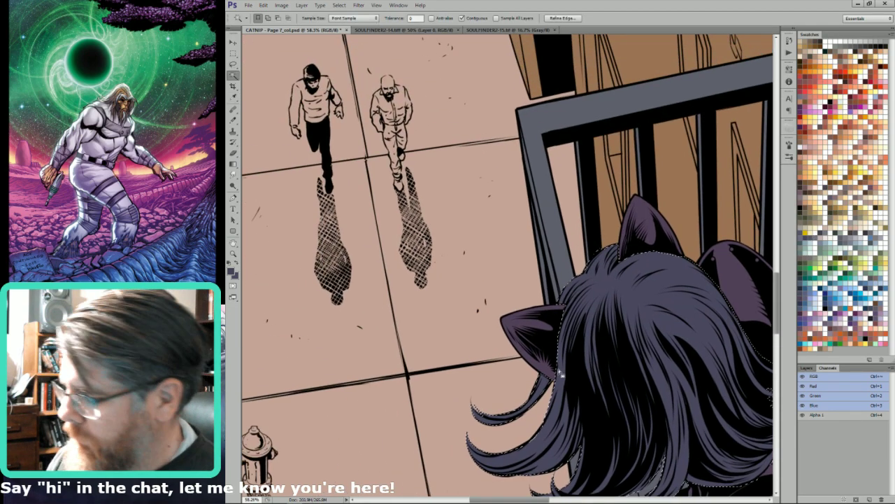
pyautogui.press('l')
pyautogui.moveTo(556, 378)
pyautogui.mouseDown()
pyautogui.moveTo(470, 444)
pyautogui.moveTo(433, 358)
pyautogui.moveTo(490, 340)
pyautogui.moveTo(547, 381)
pyautogui.mouseUp()
pyautogui.press('w')
pyautogui.keyDown('alt'); pyautogui.keyDown('shift'); pyautogui.click(511, 414); pyautogui.keyUp('shift'); pyautogui.keyUp('alt')
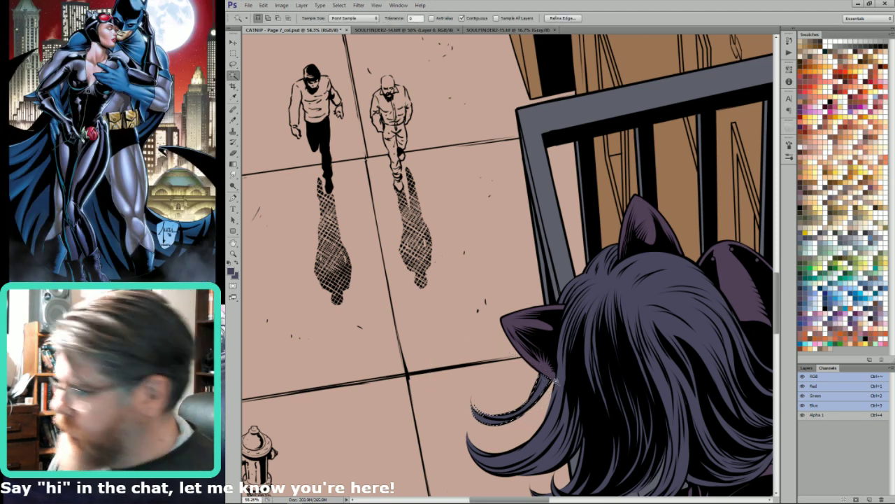
pyautogui.click(839, 74)
pyautogui.press('l')
pyautogui.hotkey('alt', 'BackSpace')
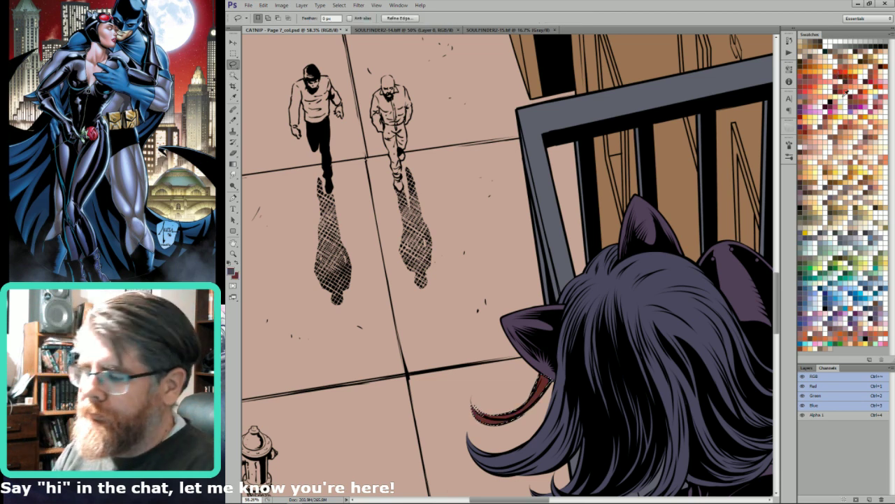
pyautogui.hotkey('ctrl', 'd')
# Select the tuft of hair between the two cat ears, fill it with the same dark red and deselect it.
pyautogui.moveTo(608, 280)
pyautogui.mouseDown()
pyautogui.moveTo(581, 293)
pyautogui.moveTo(616, 256)
pyautogui.mouseUp()
pyautogui.moveTo(572, 307); pyautogui.dragTo(558, 353)
pyautogui.press('w')
pyautogui.keyDown('alt'); pyautogui.keyDown('shift'); pyautogui.click(580, 285); pyautogui.keyUp('shift'); pyautogui.keyUp('alt')
pyautogui.hotkey('ctrl', 'BackSpace')
pyautogui.press('l')
pyautogui.hotkey('ctrl', 'd')
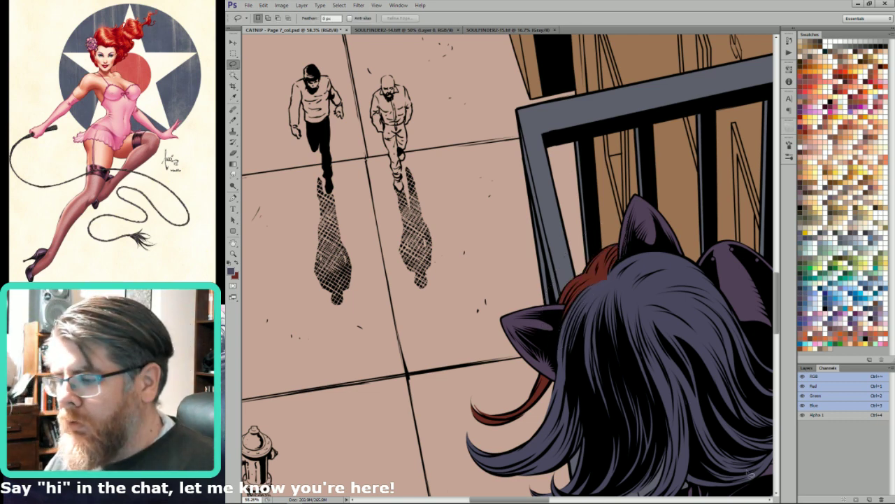
# Select the purple areas of both cat ears together.
pyautogui.hotkey('ctrl', '-')
pyautogui.moveTo(676, 259); pyautogui.dragTo(652, 231)
pyautogui.press('w')
pyautogui.click(606, 213)
pyautogui.keyDown('shift'); pyautogui.click(515, 290); pyautogui.keyUp('shift')
# Try brightening the selected cat ears with Brightness/Contrast.
pyautogui.hotkey('ctrl', 'b')
pyautogui.click(832, 254)
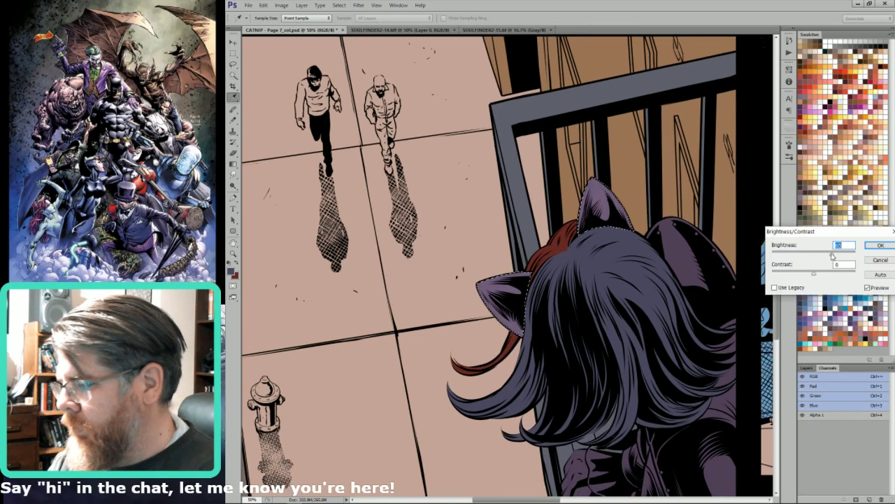
pyautogui.click(881, 245)
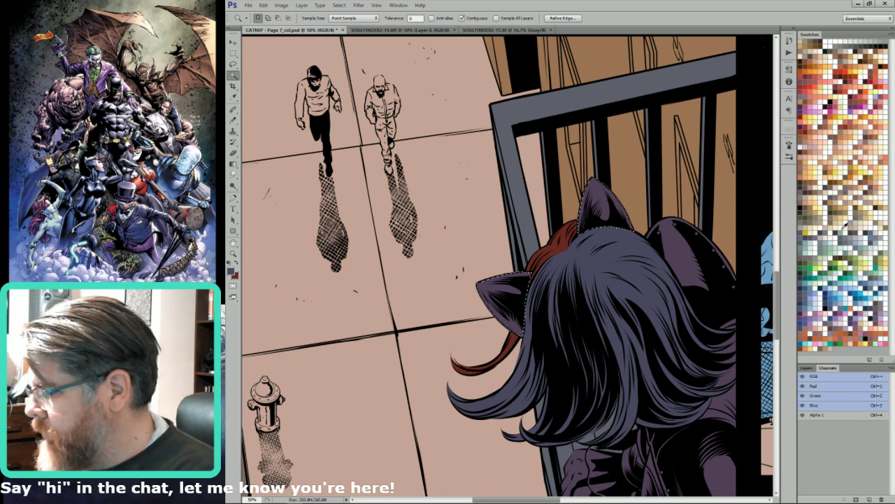
# Fill both cat ears with a neutral grey swatch and try raising their brightness with Brightness/Contrast.
pyautogui.hotkey('shift', 'F5')
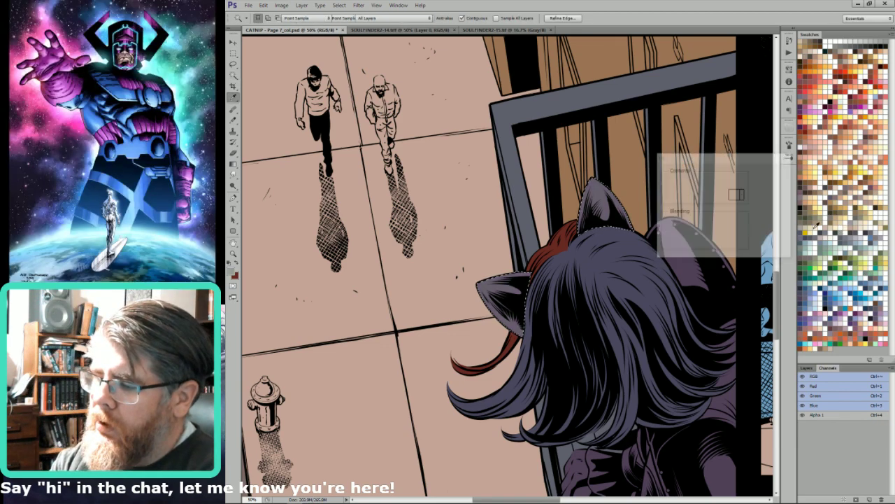
pyautogui.press('Return')
pyautogui.hotkey('ctrl', 'd')
pyautogui.moveTo(613, 224); pyautogui.dragTo(502, 195)
pyautogui.hotkey('ctrl', 'shift', 'c')
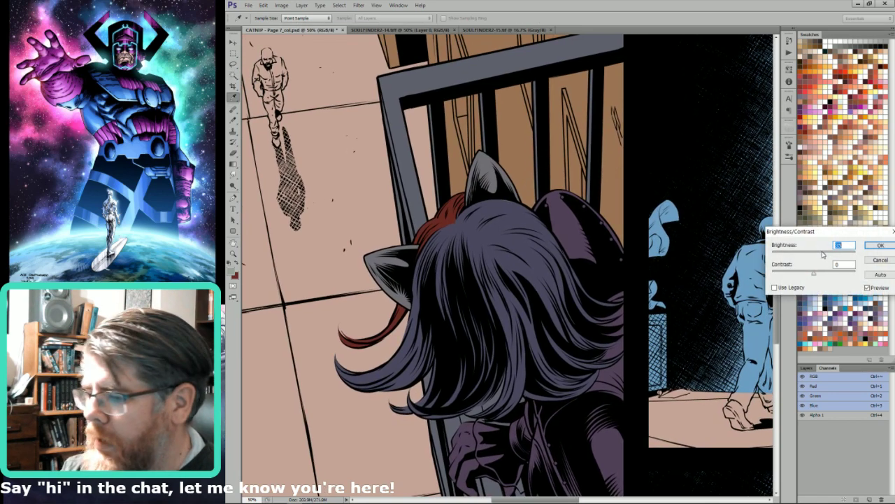
pyautogui.click(822, 253)
pyautogui.press('Escape')
pyautogui.hotkey('ctrl', 'z')
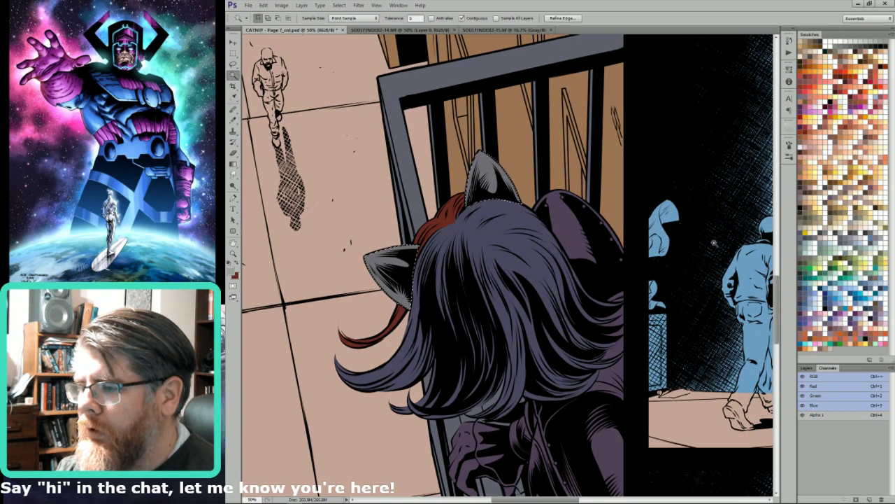
# Apply the Brightness/Contrast adjustment to the grey cat ears and deselect them.
pyautogui.hotkey('ctrl', 'shift', 'c')
pyautogui.press('Return')
pyautogui.press('l')
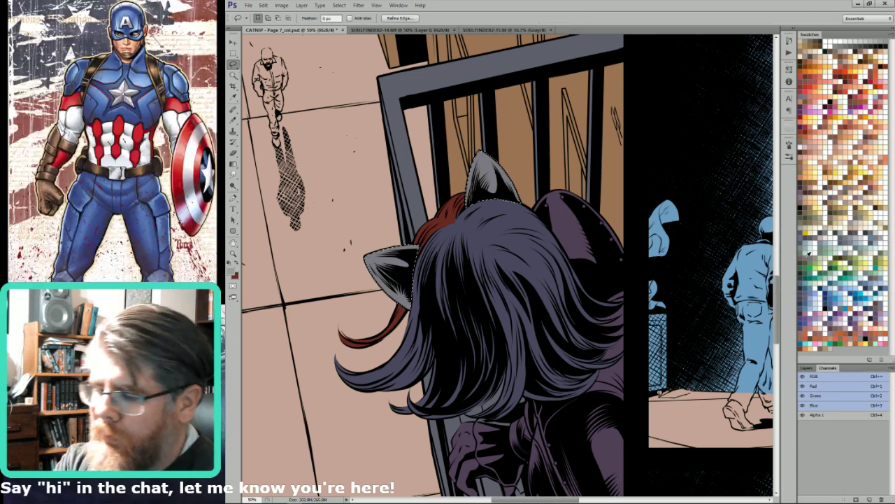
pyautogui.scroll(-3, 574, 241)
pyautogui.moveTo(561, 278); pyautogui.dragTo(602, 263)
pyautogui.hotkey('ctrl', 'd')
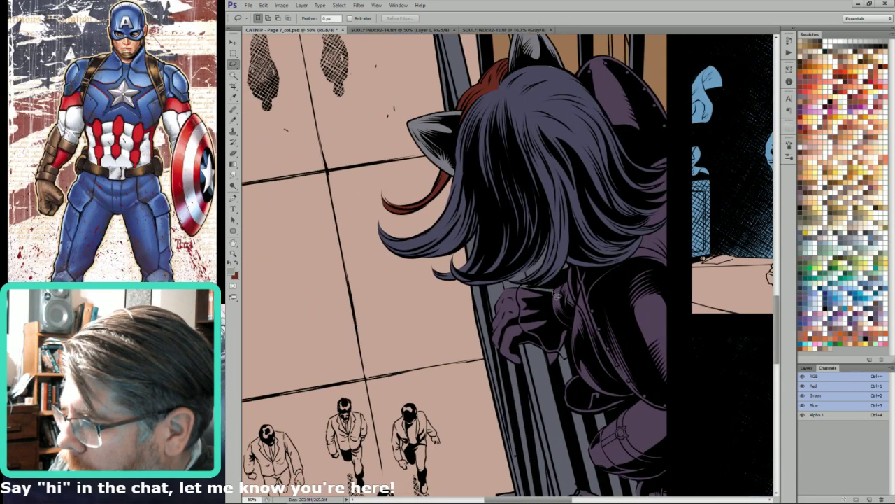
# Select the purple upper hand gripping the railing, fill it with a muted brown skin-tone swatch and deselect it.
pyautogui.moveTo(557, 312)
pyautogui.mouseDown()
pyautogui.moveTo(573, 335)
pyautogui.moveTo(539, 385)
pyautogui.moveTo(487, 268)
pyautogui.mouseUp()
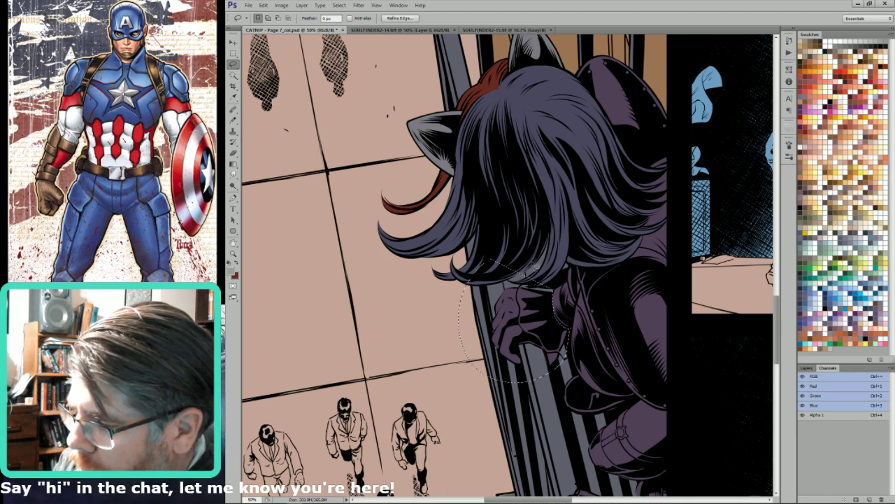
pyautogui.press('w')
pyautogui.keyDown('alt'); pyautogui.keyDown('shift'); pyautogui.click(543, 305); pyautogui.keyUp('shift'); pyautogui.keyUp('alt')
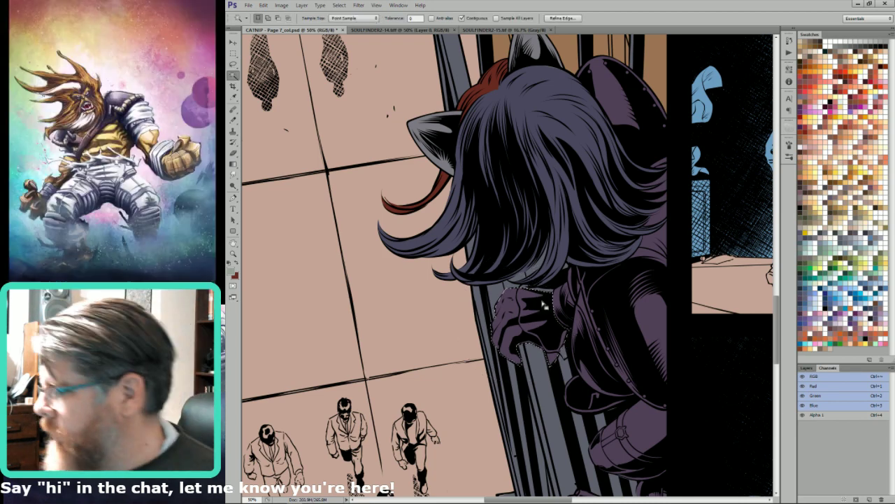
pyautogui.click(868, 139)
pyautogui.press('l')
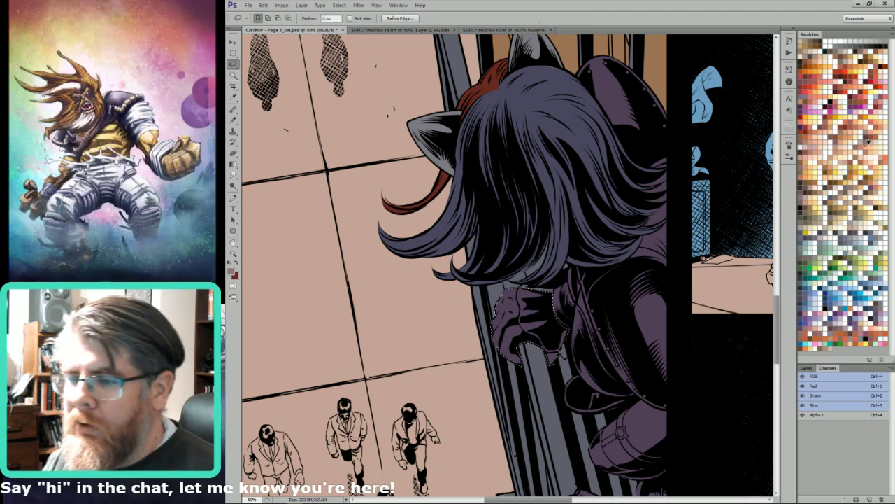
pyautogui.press('x')
pyautogui.hotkey('ctrl', 'BackSpace')
pyautogui.moveTo(628, 338); pyautogui.dragTo(600, 262)
pyautogui.hotkey('ctrl', 'd')
# In the Alpha 1 channel, select the bare skin areas around the buckled strap below the jacket and expand the selection.
pyautogui.hotkey('ctrl', '4')
pyautogui.press('w')
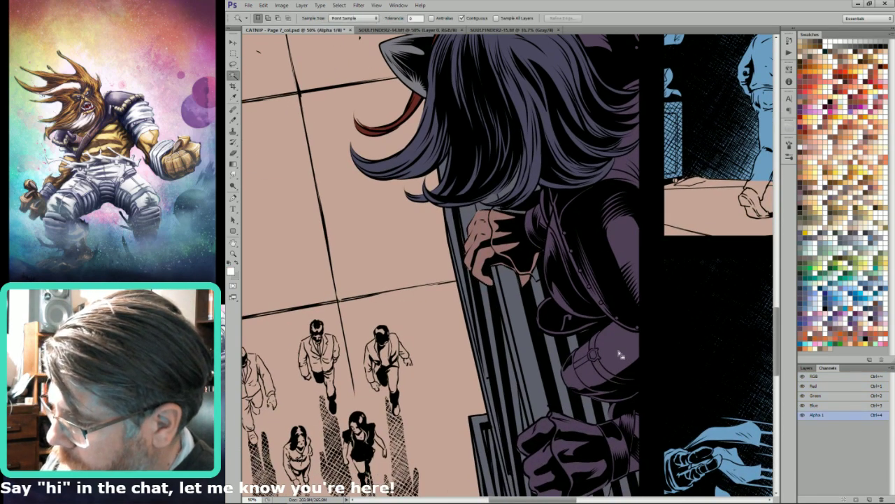
pyautogui.keyDown('shift'); pyautogui.click(587, 336); pyautogui.keyUp('shift')
pyautogui.hotkey('alt', 's')
pyautogui.press('m')
pyautogui.press('e')
pyautogui.press('Return')
# Refine the selection around the buckled strap with the Lasso, fill it with the skin tone on the RGB channels and deselect it.
pyautogui.press('l')
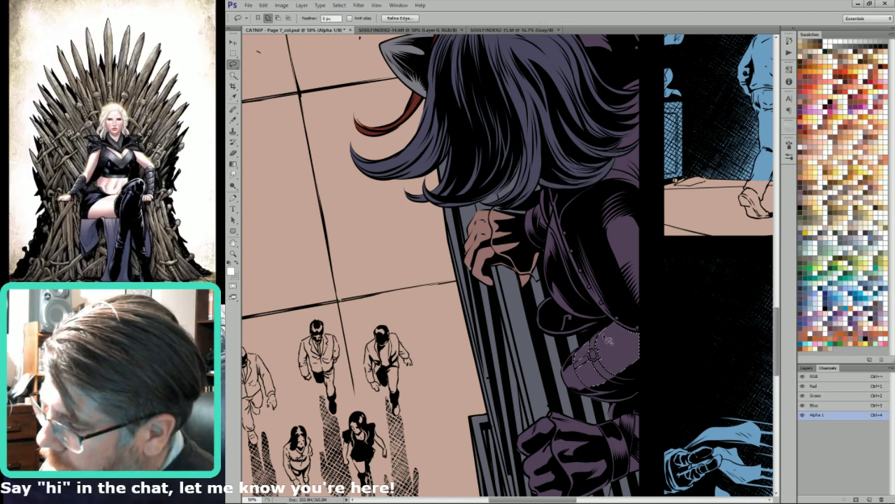
pyautogui.moveTo(598, 346)
pyautogui.mouseDown()
pyautogui.moveTo(584, 352)
pyautogui.moveTo(596, 393)
pyautogui.moveTo(622, 390)
pyautogui.moveTo(648, 335)
pyautogui.moveTo(634, 333)
pyautogui.mouseUp()
pyautogui.hotkey('ctrl', '`')
pyautogui.press('w')
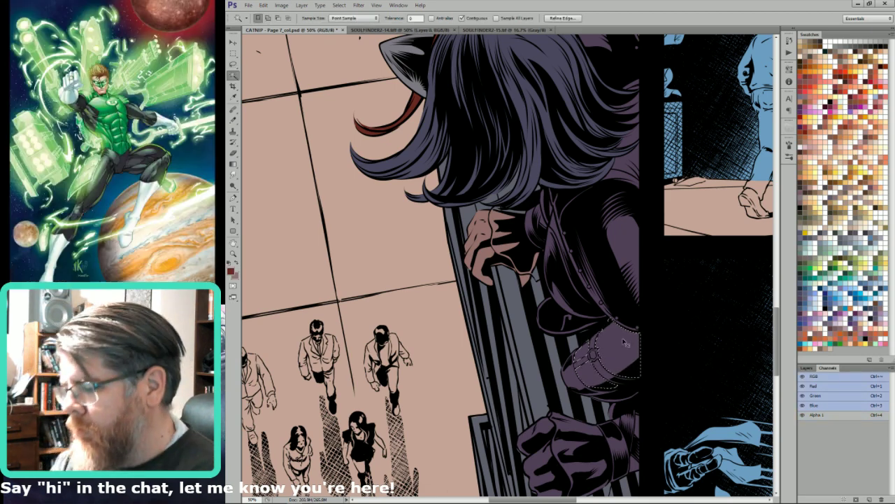
pyautogui.hotkey('ctrl', 'BackSpace')
pyautogui.press('l')
pyautogui.hotkey('ctrl', 'd')
pyautogui.scroll(-3, 610, 392)
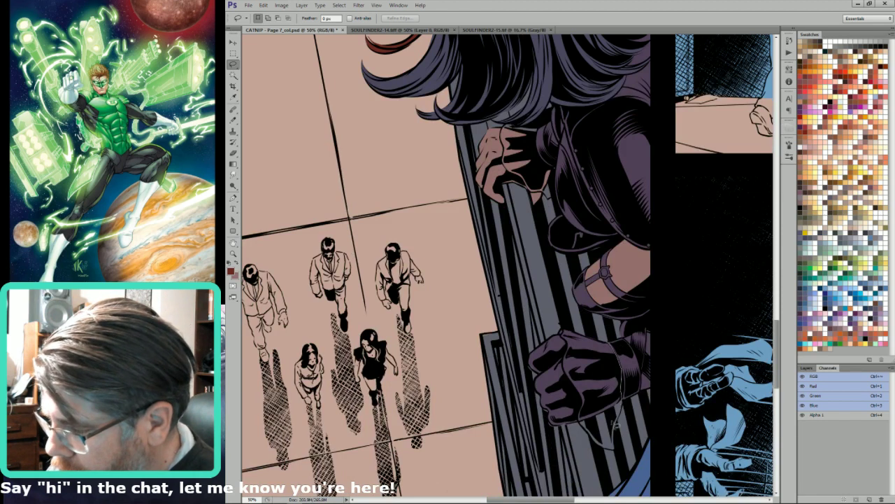
# Fill the lower fist with the skin tone and the small gap above it with grey sampled from the railing.
pyautogui.press('w')
pyautogui.click(591, 378)
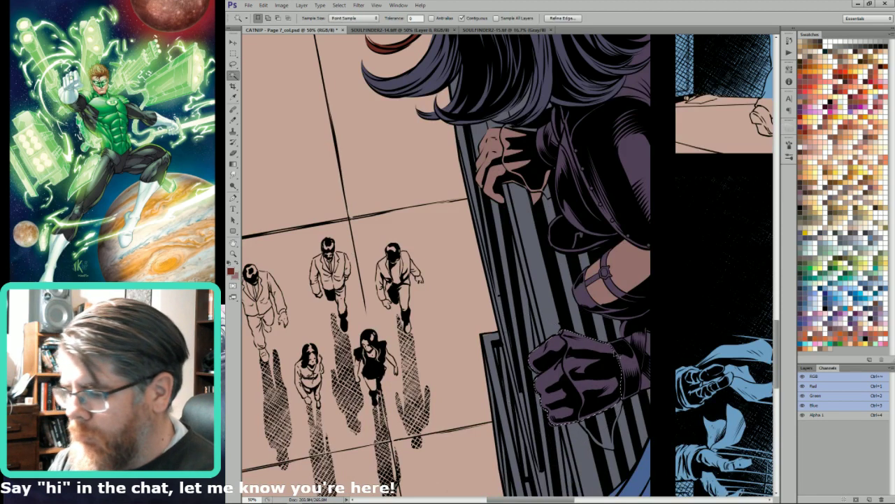
pyautogui.press('i')
pyautogui.click(550, 312)
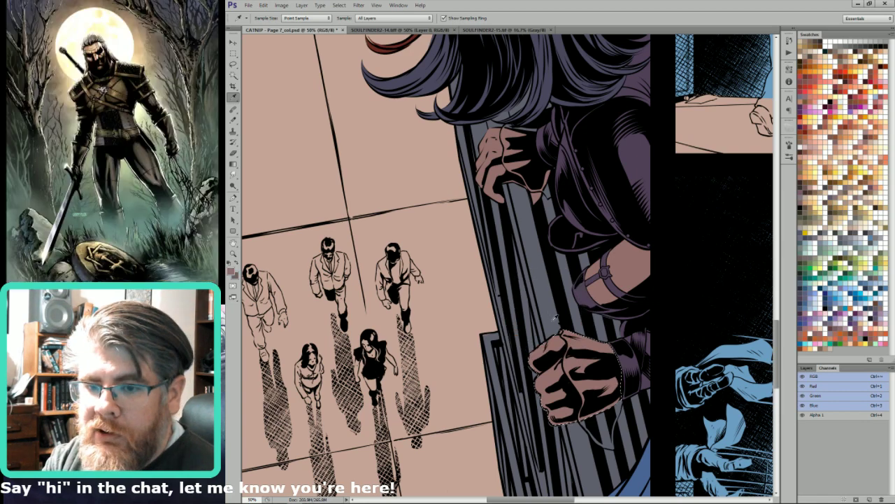
pyautogui.press('l')
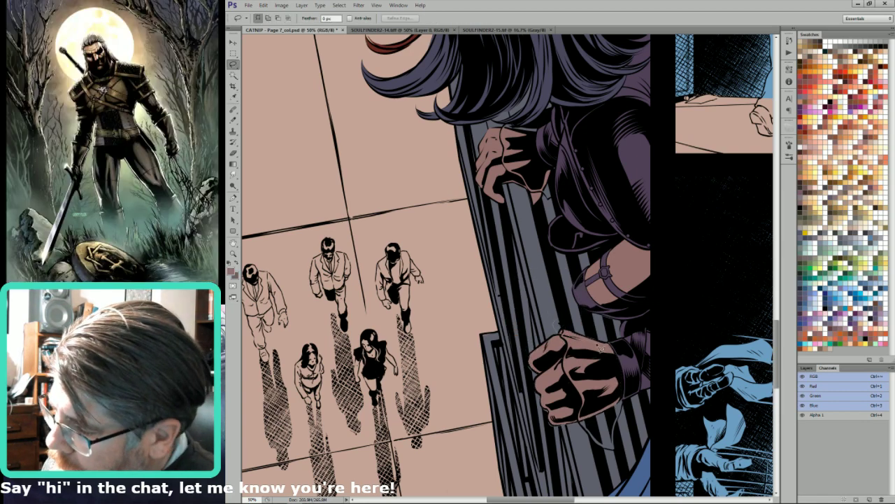
pyautogui.moveTo(556, 325); pyautogui.dragTo(564, 317)
pyautogui.hotkey('alt', 'BackSpace')
pyautogui.hotkey('ctrl', 'd')
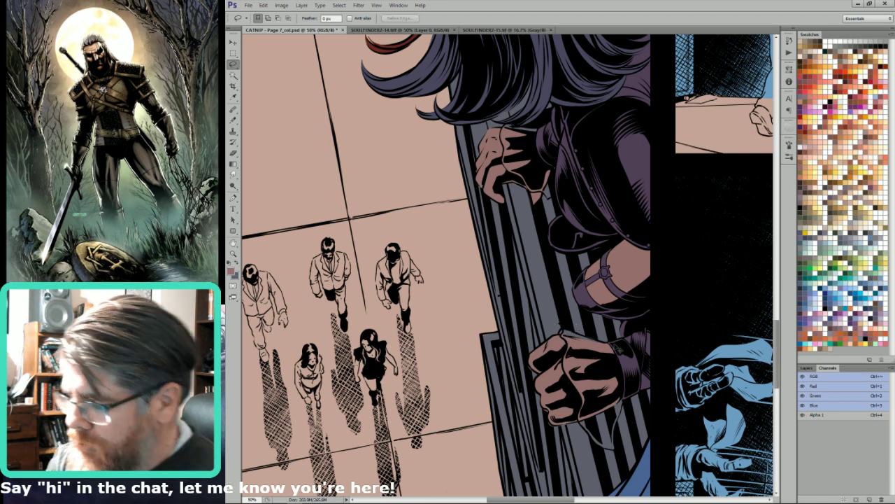
# Select the purple area behind the hair at the panel's edge, trim the selection, and fill it with a blue sampled from the artwork.
pyautogui.moveTo(655, 321); pyautogui.dragTo(655, 342)
pyautogui.moveTo(657, 217); pyautogui.dragTo(689, 311)
pyautogui.press('x')
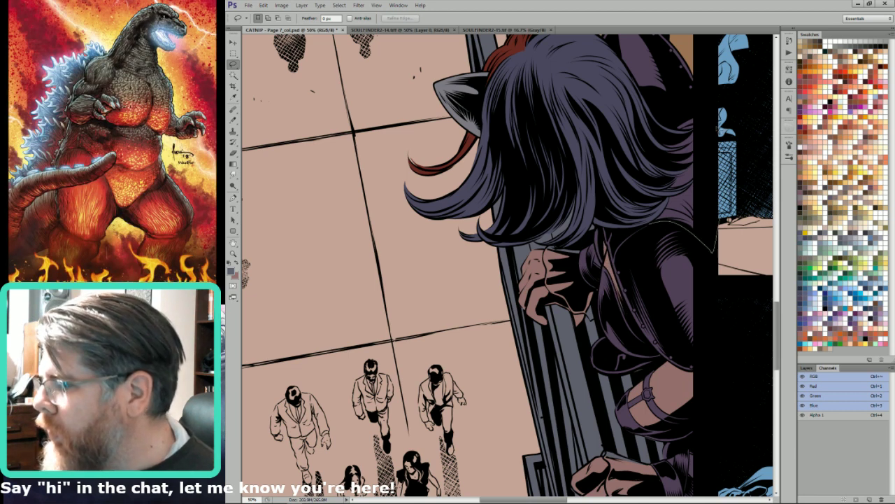
pyautogui.press('w')
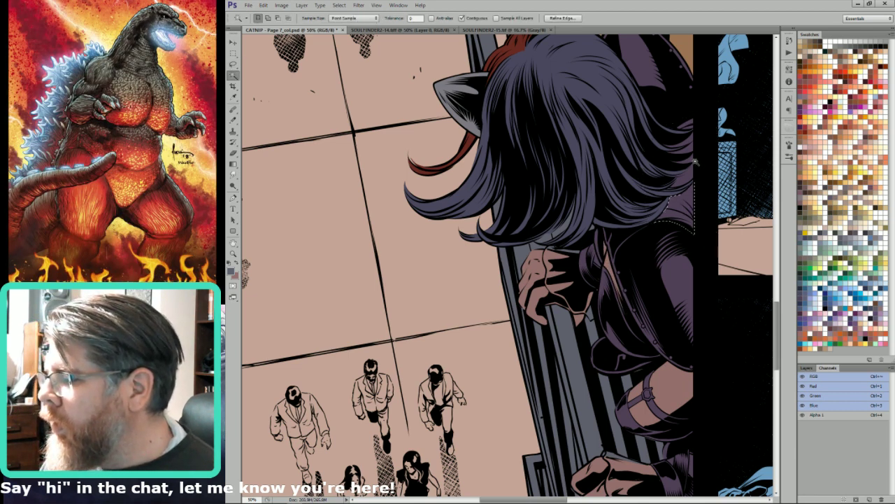
pyautogui.keyDown('shift'); pyautogui.click(713, 142); pyautogui.keyUp('shift')
pyautogui.press('m')
pyautogui.keyDown('alt'); pyautogui.moveTo(713, 122); pyautogui.dragTo(724, 217); pyautogui.keyUp('alt')
pyautogui.hotkey('ctrl', '0')
pyautogui.hotkey('ctrl', '-')
pyautogui.hotkey('ctrl', '-')
pyautogui.press('i')
pyautogui.click(586, 452)
pyautogui.press('x')
pyautogui.hotkey('ctrl', 'BackSpace')
pyautogui.moveTo(615, 330); pyautogui.dragTo(689, 331)
# Select the cloth area beside the lower fist's cuff and fill it with the same blue.
pyautogui.press('l')
pyautogui.moveTo(518, 217)
pyautogui.mouseDown()
pyautogui.moveTo(510, 208)
pyautogui.moveTo(518, 203)
pyautogui.moveTo(541, 235)
pyautogui.moveTo(550, 210)
pyautogui.moveTo(539, 201)
pyautogui.mouseUp()
pyautogui.moveTo(539, 258)
pyautogui.mouseDown()
pyautogui.moveTo(543, 298)
pyautogui.moveTo(533, 253)
pyautogui.mouseUp()
pyautogui.press('w')
pyautogui.keyDown('alt'); pyautogui.keyDown('shift'); pyautogui.click(533, 252); pyautogui.keyUp('shift'); pyautogui.keyUp('alt')
pyautogui.hotkey('ctrl', 'BackSpace')
# Isolate the straps around the bare skin below the jacket, leaving out the buckle, fill them with the same blue and deselect.
pyautogui.hotkey('ctrl', '-')
pyautogui.press('l')
pyautogui.moveTo(541, 160); pyautogui.dragTo(629, 260)
pyautogui.moveTo(585, 198)
pyautogui.mouseDown()
pyautogui.moveTo(583, 186)
pyautogui.moveTo(548, 236)
pyautogui.mouseUp()
pyautogui.moveTo(590, 262)
pyautogui.mouseDown()
pyautogui.moveTo(623, 263)
pyautogui.moveTo(606, 224)
pyautogui.moveTo(572, 222)
pyautogui.mouseUp()
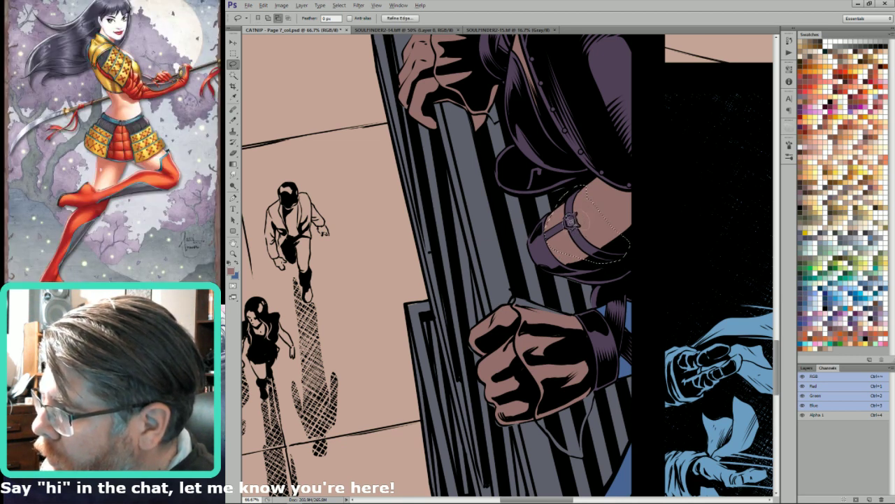
pyautogui.press('w')
pyautogui.keyDown('alt'); pyautogui.keyDown('shift'); pyautogui.click(572, 209); pyautogui.keyUp('shift'); pyautogui.keyUp('alt')
pyautogui.hotkey('ctrl', 'BackSpace')
pyautogui.press('l')
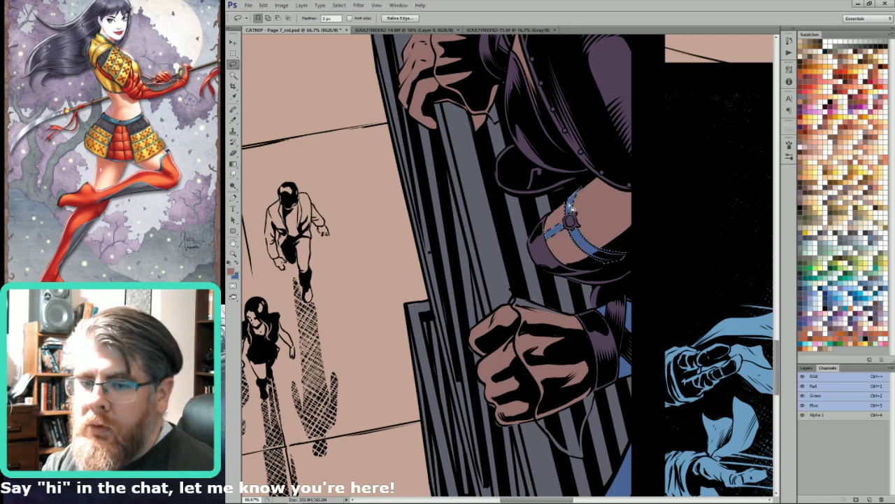
pyautogui.hotkey('ctrl', 'd')
# Outline the small patch between the upper hand's cuff and the jacket opening and fill it with the same blue.
pyautogui.scroll(5, 594, 226)
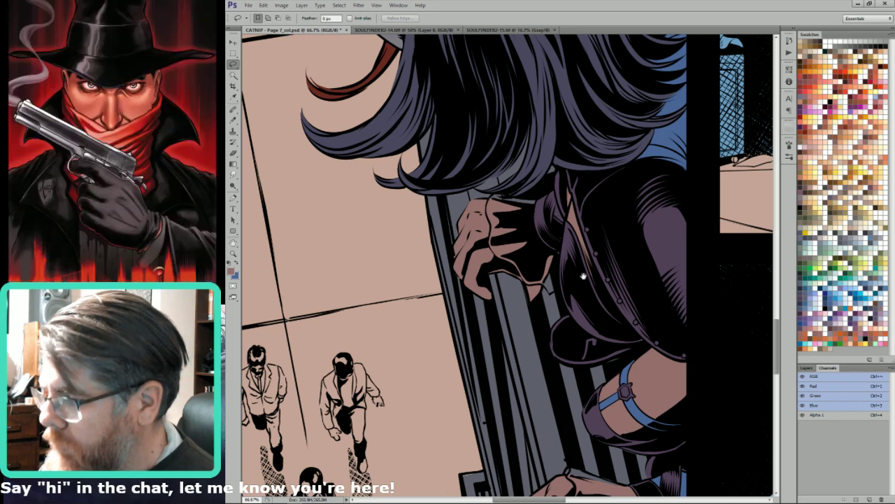
pyautogui.scroll(1, 629, 280)
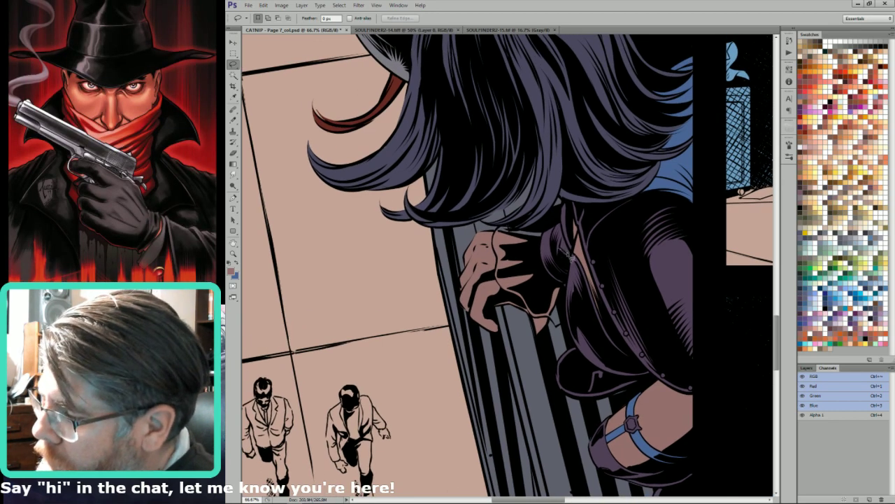
pyautogui.moveTo(562, 245); pyautogui.dragTo(550, 238)
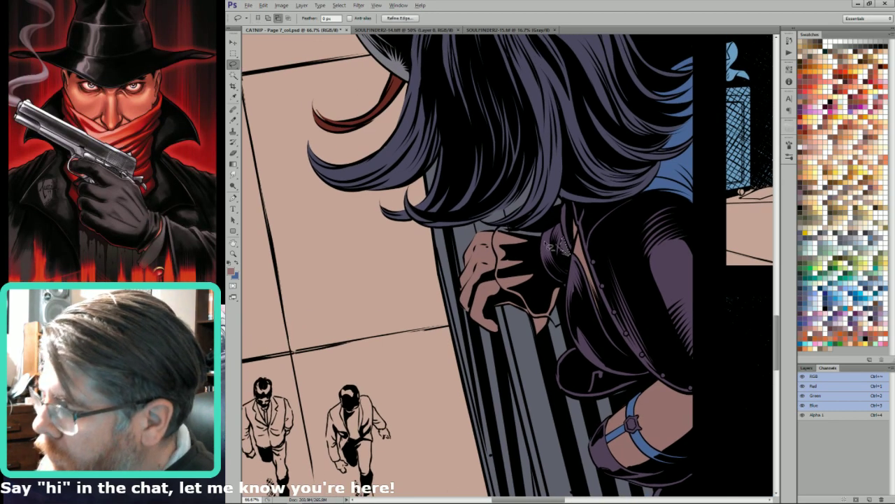
pyautogui.click(547, 237)
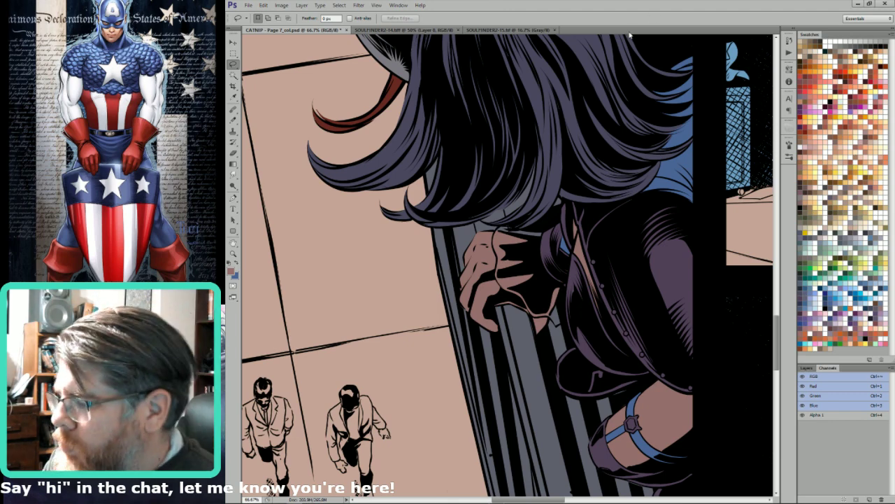
# Paint the seven round studs along the jacket's edge light grey with the Pencil tool.
pyautogui.moveTo(560, 279); pyautogui.dragTo(592, 243)
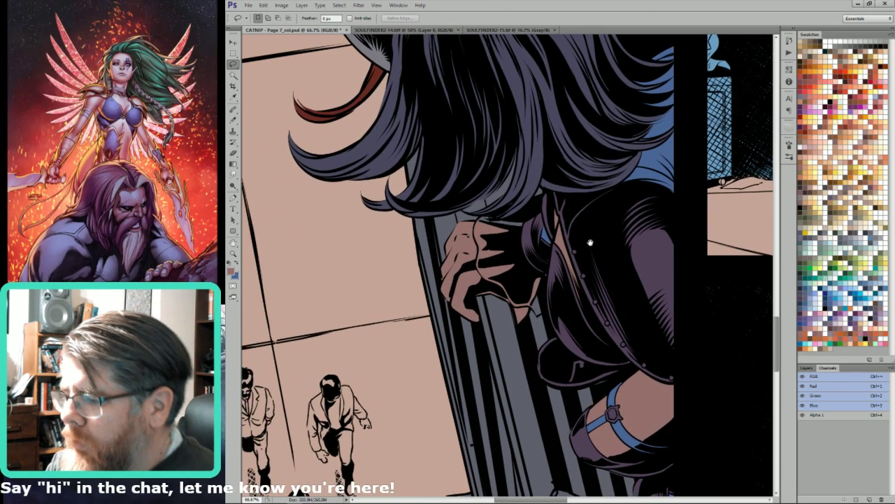
pyautogui.scroll(2, 566, 256)
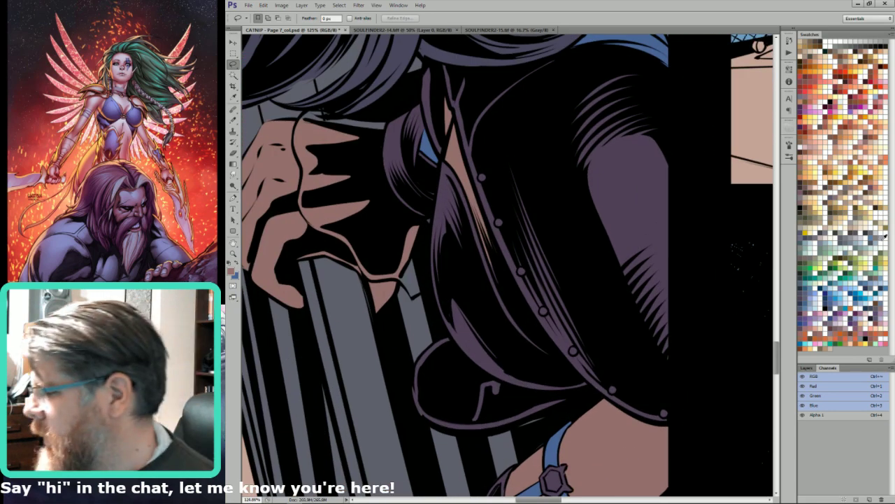
pyautogui.press('b')
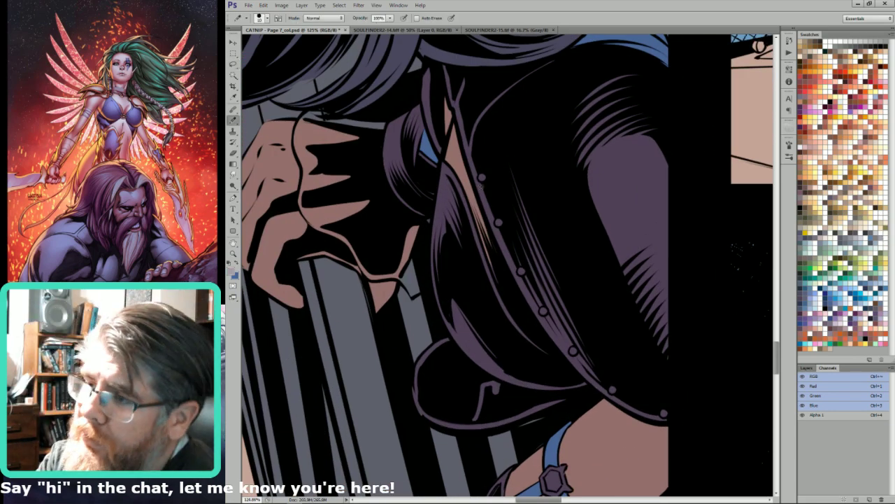
pyautogui.click(482, 177)
pyautogui.click(499, 222)
pyautogui.click(521, 270)
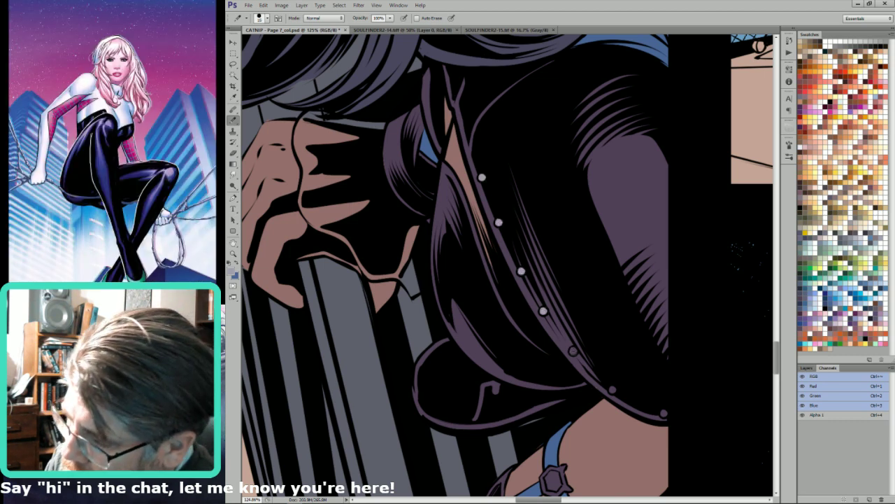
pyautogui.click(573, 350)
pyautogui.click(613, 389)
pyautogui.click(664, 413)
pyautogui.hotkey('ctrl', '-')
pyautogui.hotkey('ctrl', '-')
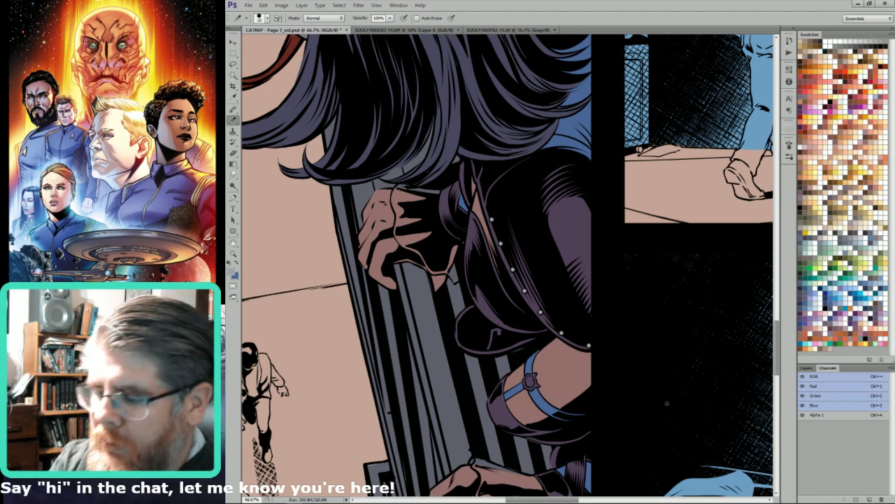
pyautogui.moveTo(490, 216); pyautogui.dragTo(539, 207)
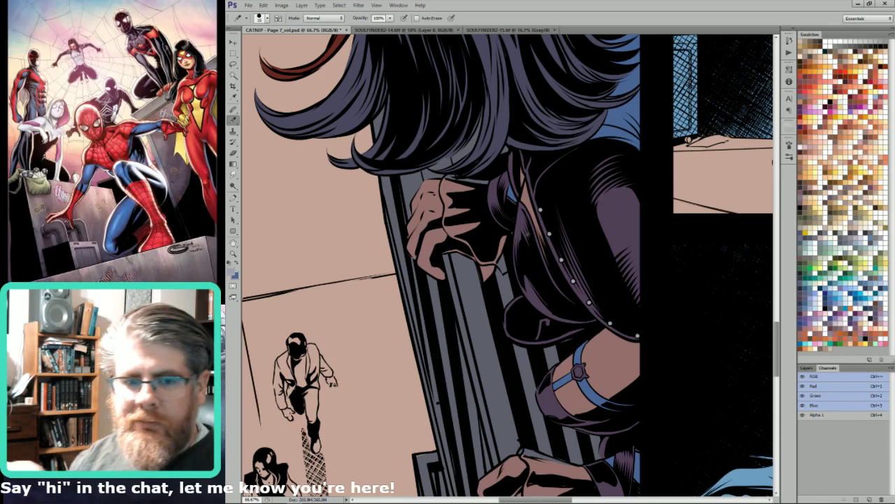
# Outline the small gaps at the corner of the lower railing and fill them with grey sampled from the railing.
pyautogui.moveTo(570, 423); pyautogui.dragTo(770, 263)
pyautogui.press('u')
pyautogui.press('i')
pyautogui.click(639, 289)
pyautogui.press('l')
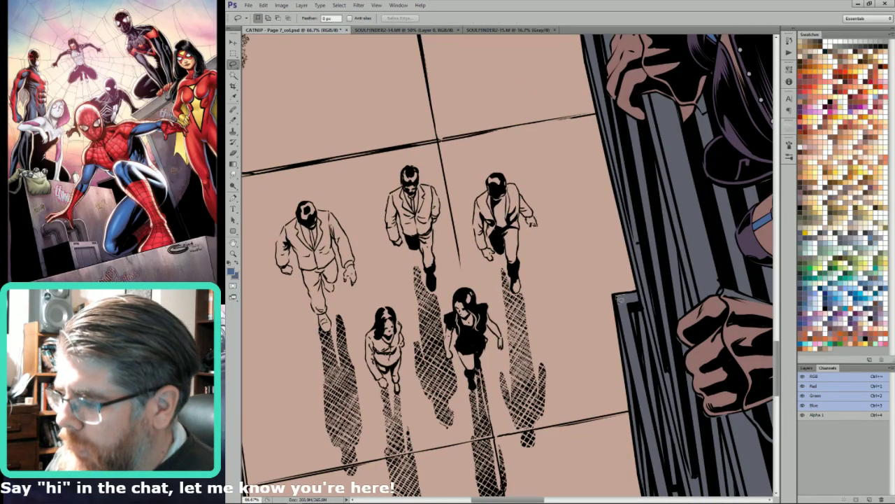
pyautogui.moveTo(621, 300); pyautogui.dragTo(629, 287)
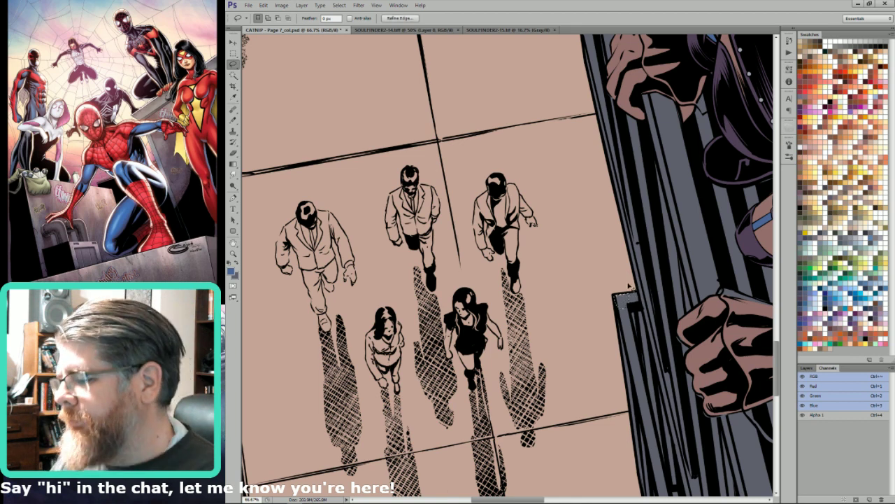
pyautogui.hotkey('ctrl', 'd')
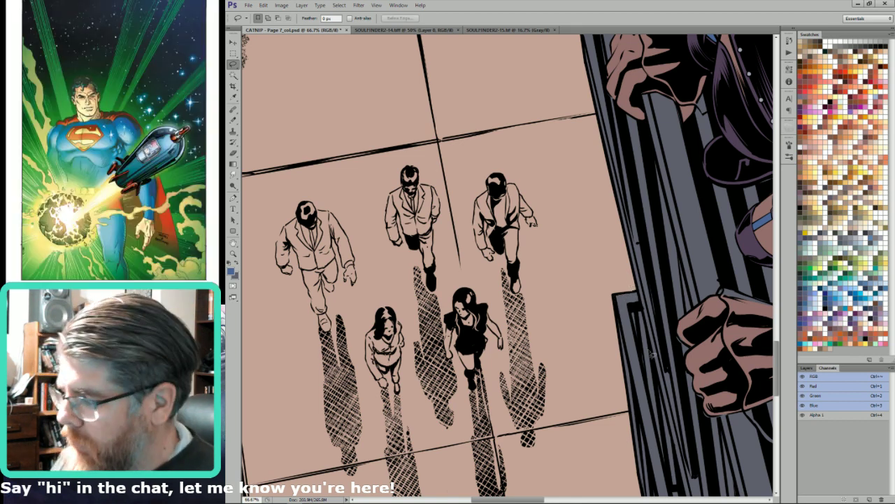
pyautogui.moveTo(635, 319)
pyautogui.mouseDown()
pyautogui.moveTo(632, 312)
pyautogui.moveTo(638, 347)
pyautogui.mouseUp()
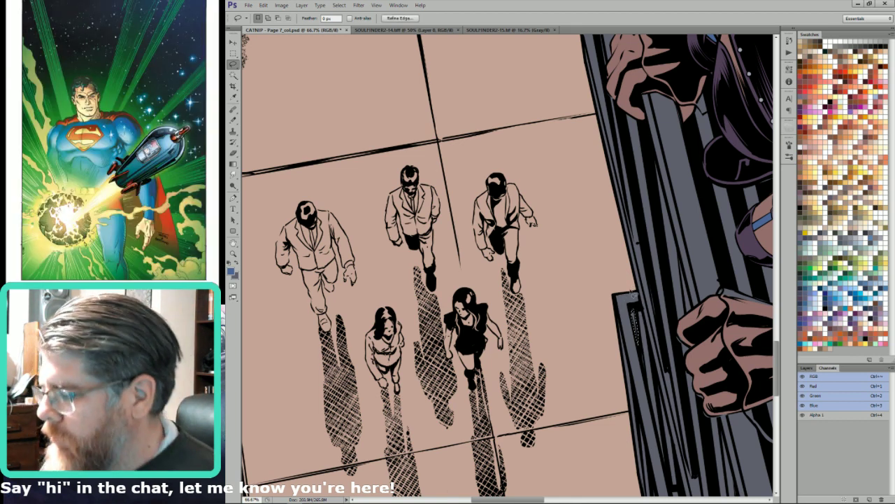
pyautogui.press('i')
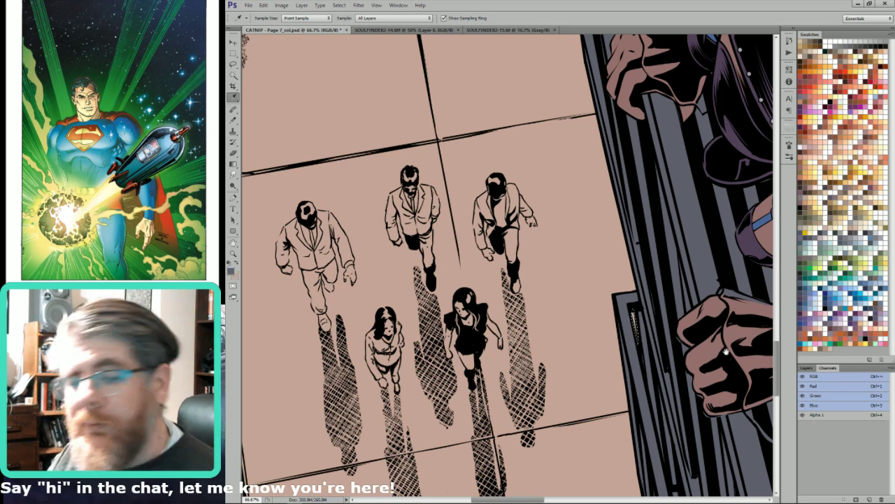
pyautogui.moveTo(725, 352); pyautogui.dragTo(679, 389)
pyautogui.moveTo(714, 301); pyautogui.dragTo(678, 450)
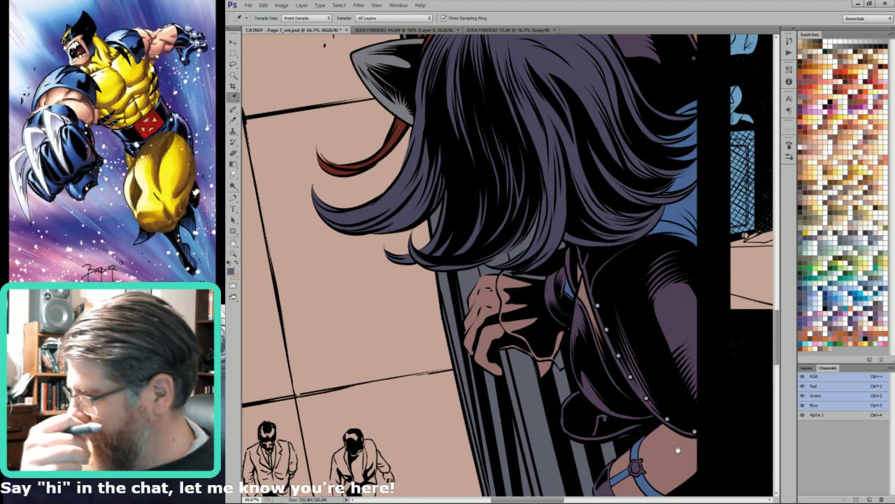
pyautogui.hotkey('ctrl', '-')
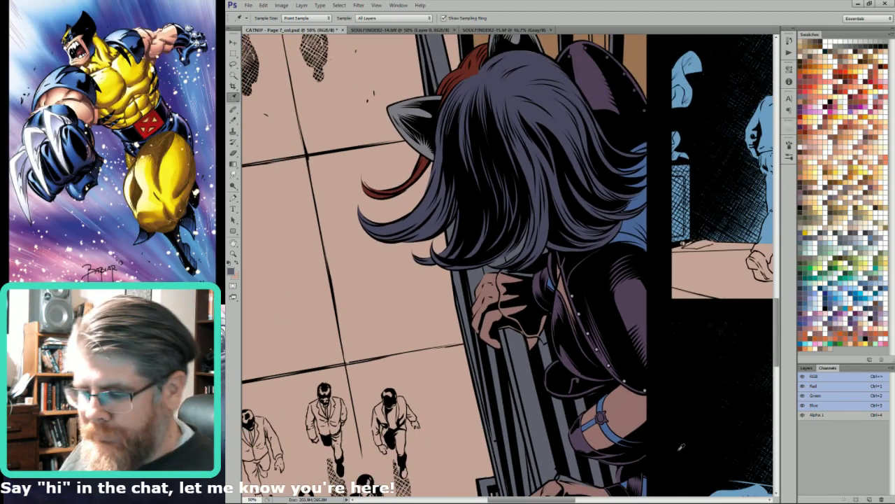
pyautogui.press('w')
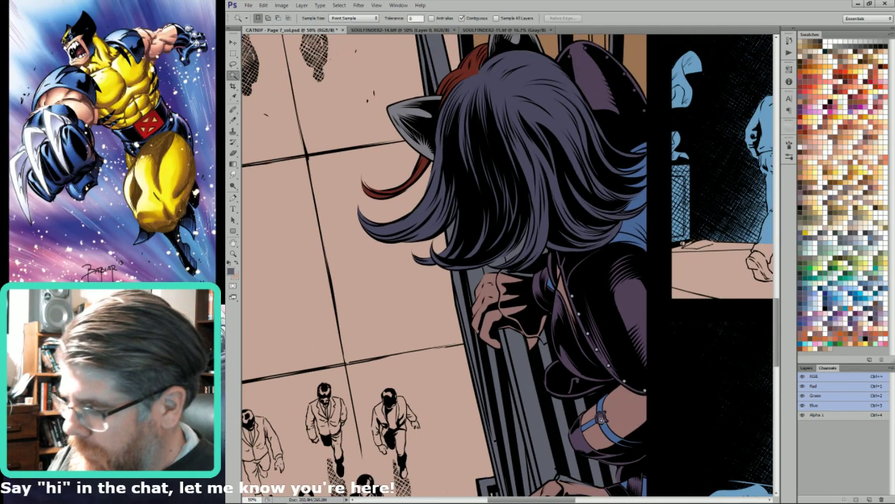
# Select the strap's buckle and the studs along the jacket's edge and colour them with a light grey swatch.
pyautogui.click(601, 418)
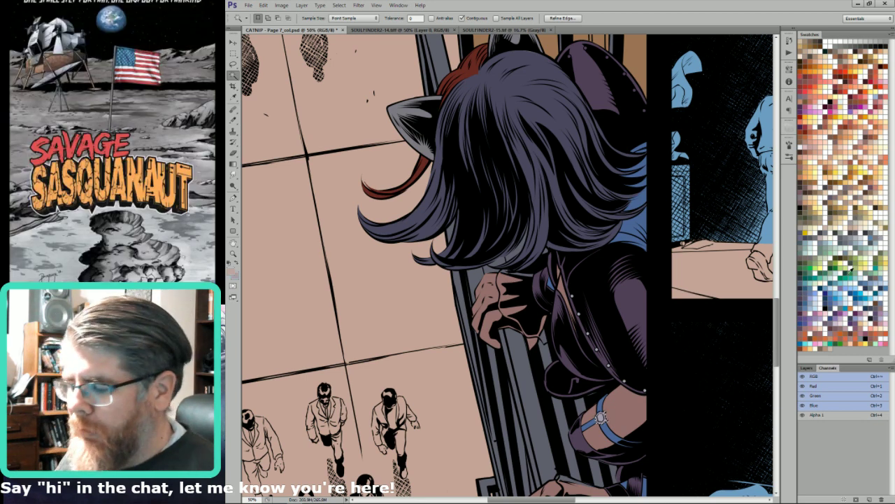
pyautogui.click(871, 230)
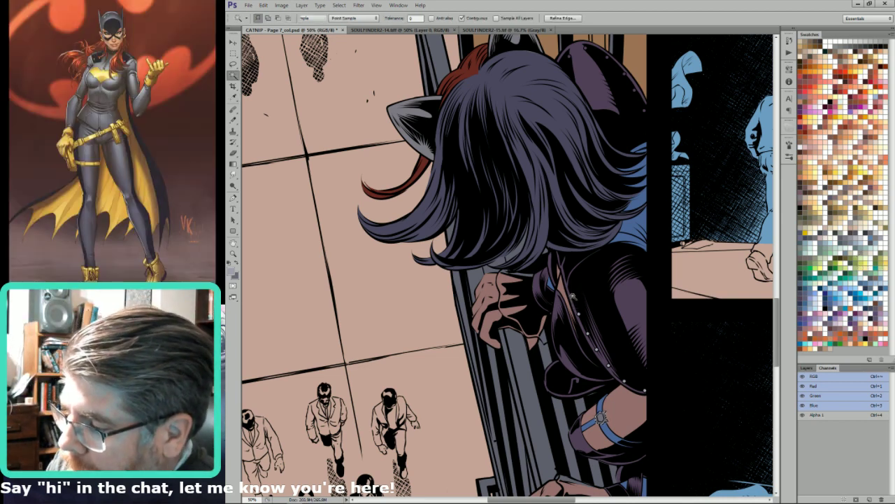
pyautogui.click(572, 296)
pyautogui.keyDown('shift'); pyautogui.click(579, 314); pyautogui.keyUp('shift')
pyautogui.keyDown('shift'); pyautogui.click(588, 333); pyautogui.keyUp('shift')
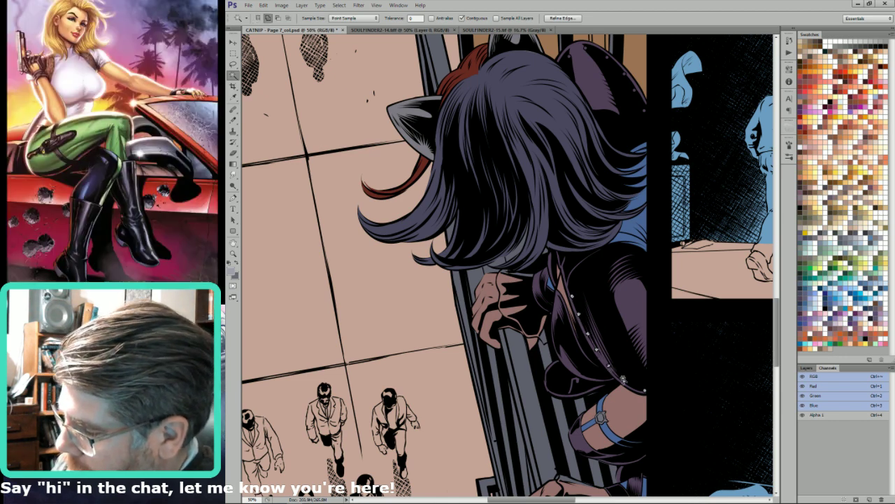
# Sample a grey and paint the round studs along the edge of the woman's far shoulder with the Pencil tool.
pyautogui.press('i')
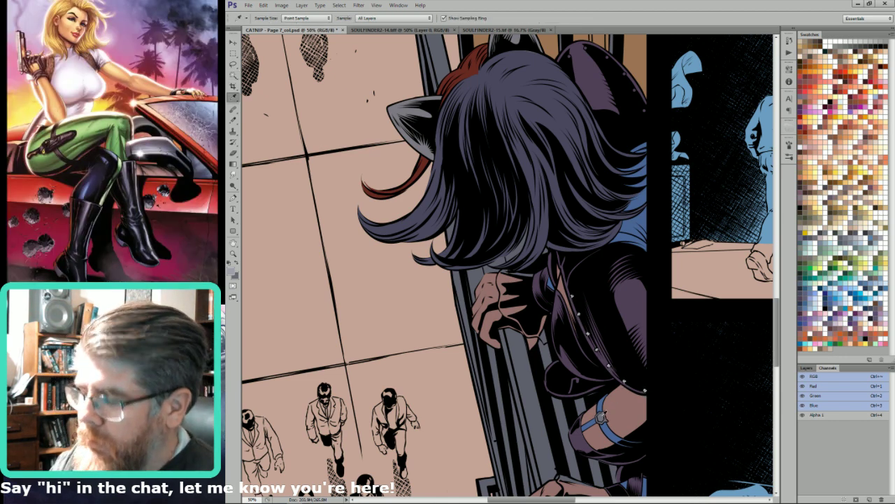
pyautogui.click(602, 384)
pyautogui.moveTo(588, 189); pyautogui.dragTo(633, 28)
pyautogui.moveTo(599, 167); pyautogui.dragTo(617, 199)
pyautogui.press('b')
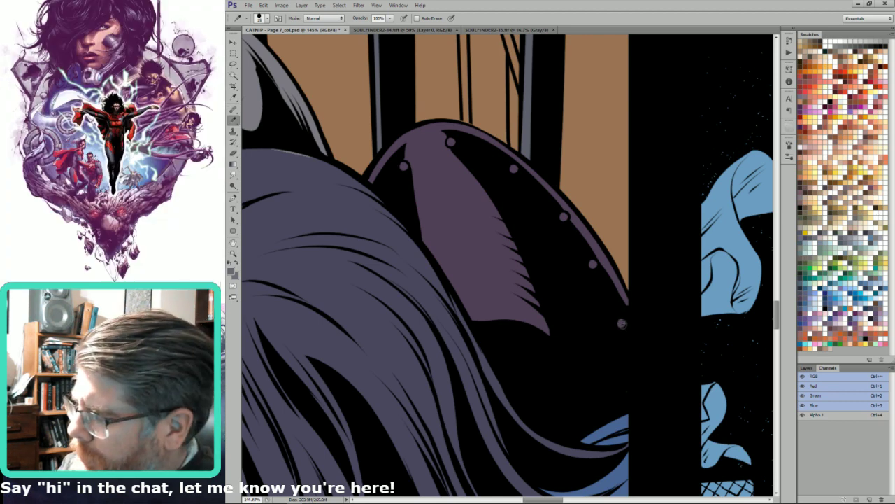
pyautogui.click(564, 216)
pyautogui.moveTo(517, 168); pyautogui.dragTo(561, 216)
pyautogui.click(557, 216)
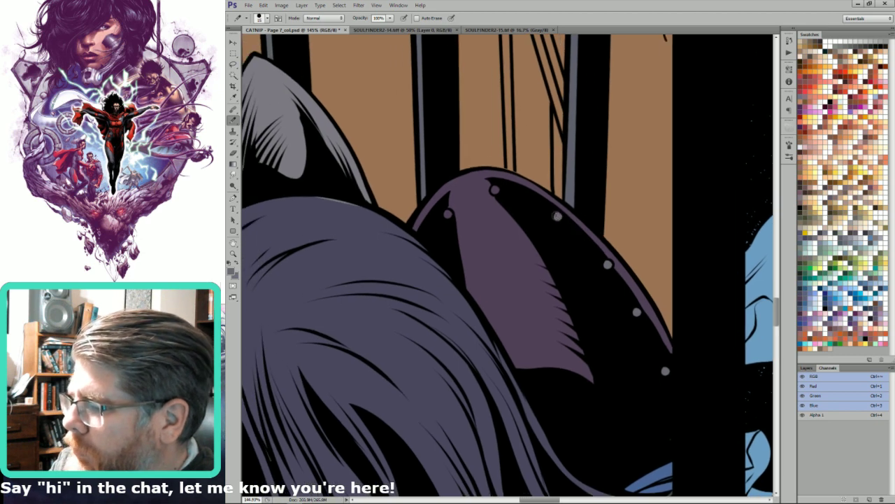
pyautogui.moveTo(496, 246); pyautogui.dragTo(656, 338)
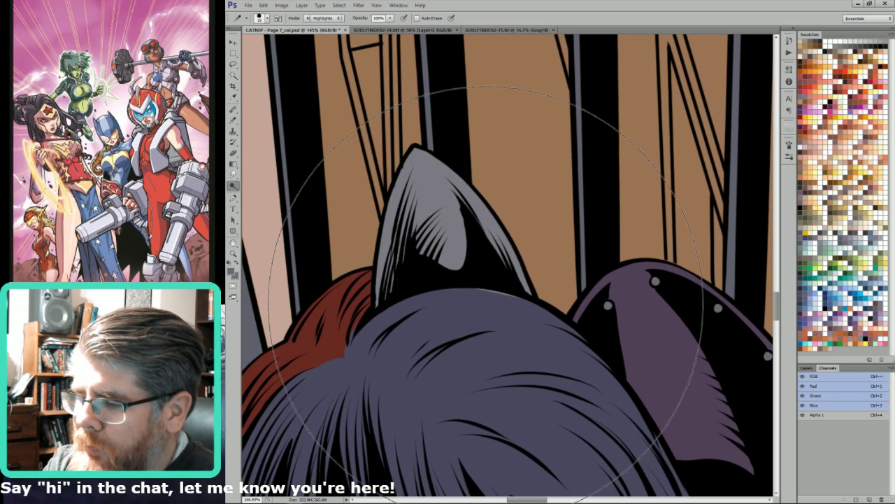
# Cover the pale sliver along the top of the hair below the cat ear with purple sampled from the hair.
pyautogui.keyDown('alt'); pyautogui.click(488, 302); pyautogui.keyUp('alt')
pyautogui.moveTo(476, 288); pyautogui.dragTo(521, 296)
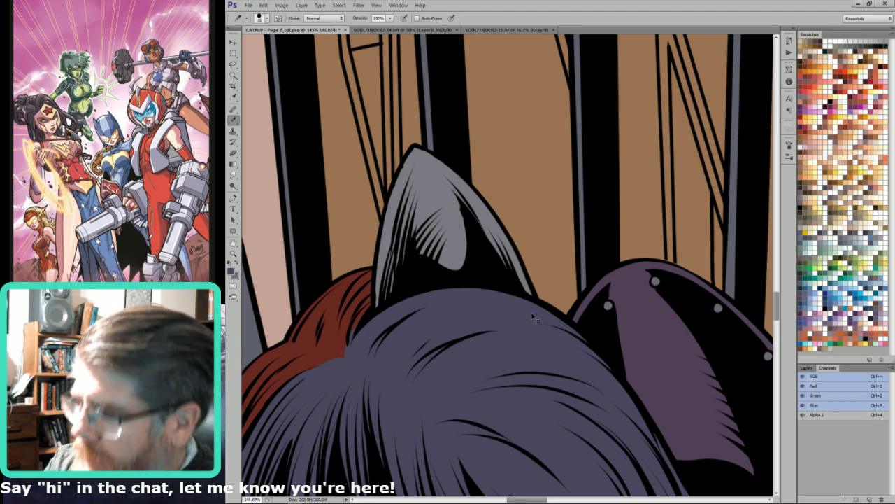
pyautogui.hotkey('ctrl', '0')
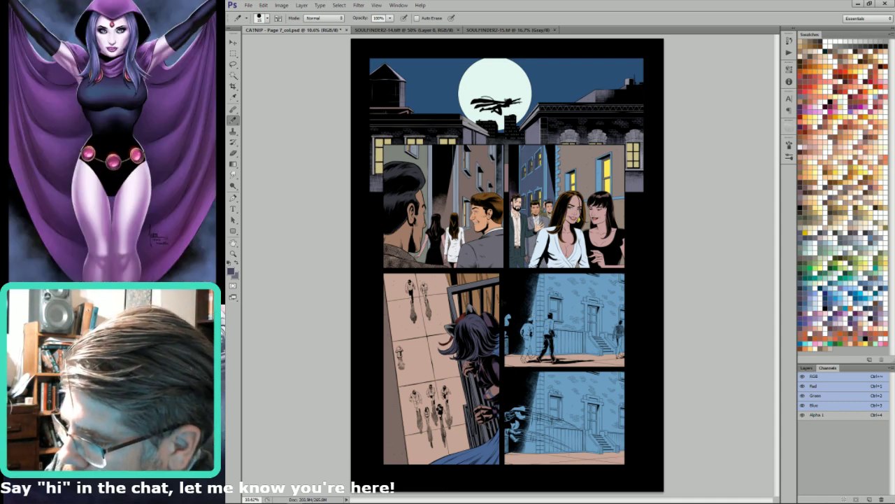
# Outline the fire hydrant on the pavement with the Lasso, leaving out its shadow, fill it with muted red and deselect.
pyautogui.moveTo(462, 281); pyautogui.dragTo(365, 427)
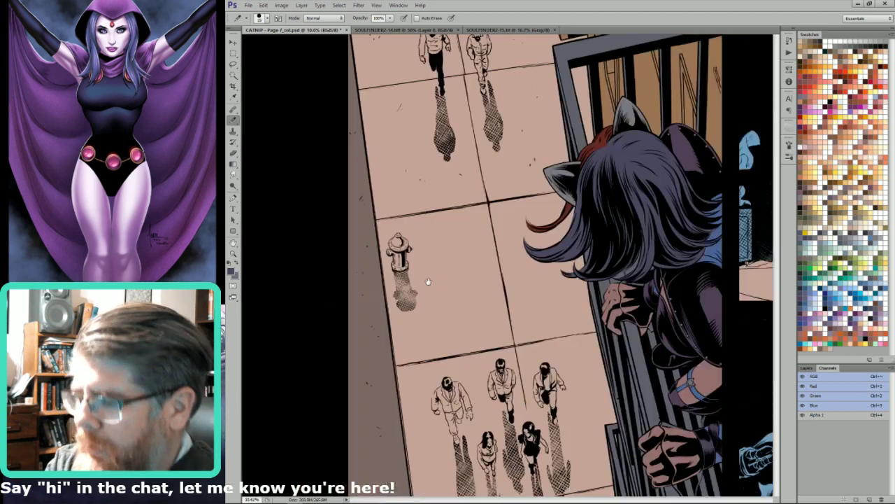
pyautogui.scroll(3, 481, 205)
pyautogui.press('l')
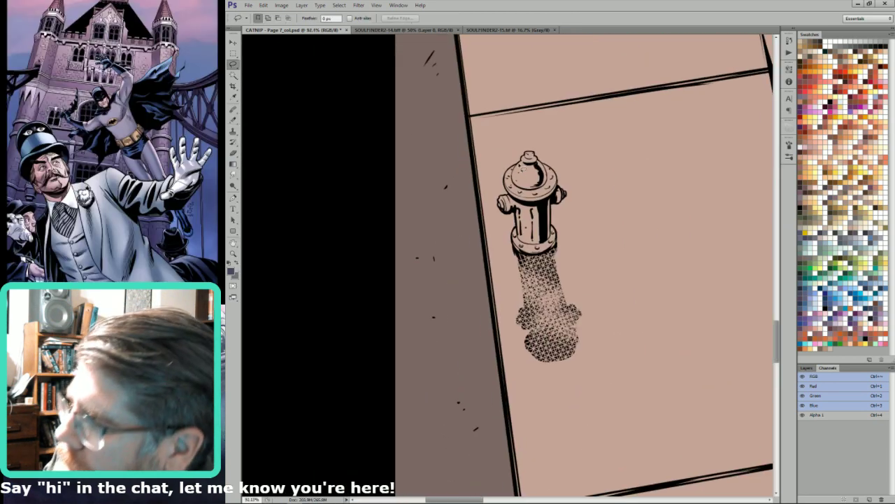
pyautogui.scroll(3, 509, 194)
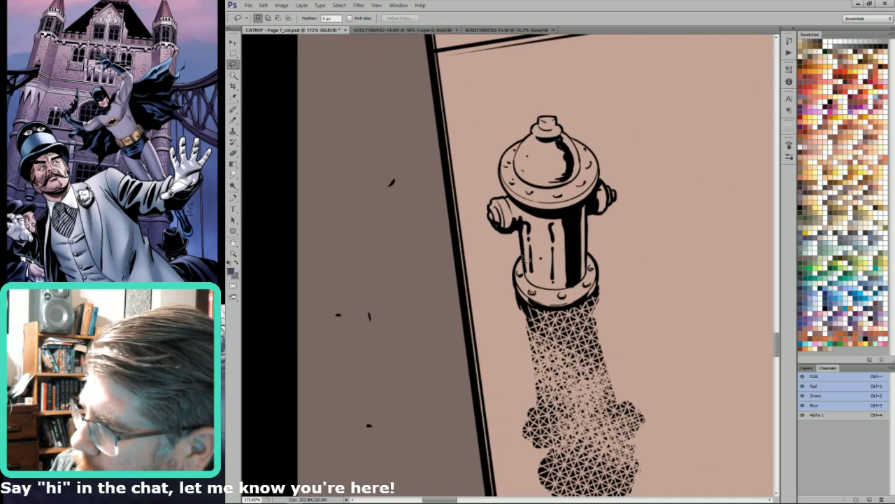
pyautogui.moveTo(516, 285)
pyautogui.mouseDown()
pyautogui.moveTo(548, 309)
pyautogui.moveTo(591, 293)
pyautogui.moveTo(600, 280)
pyautogui.moveTo(593, 219)
pyautogui.moveTo(614, 208)
pyautogui.moveTo(592, 156)
pyautogui.moveTo(545, 121)
pyautogui.moveTo(510, 156)
pyautogui.moveTo(501, 182)
pyautogui.moveTo(510, 196)
pyautogui.moveTo(501, 233)
pyautogui.moveTo(519, 235)
pyautogui.moveTo(521, 248)
pyautogui.mouseUp()
pyautogui.press('alt')
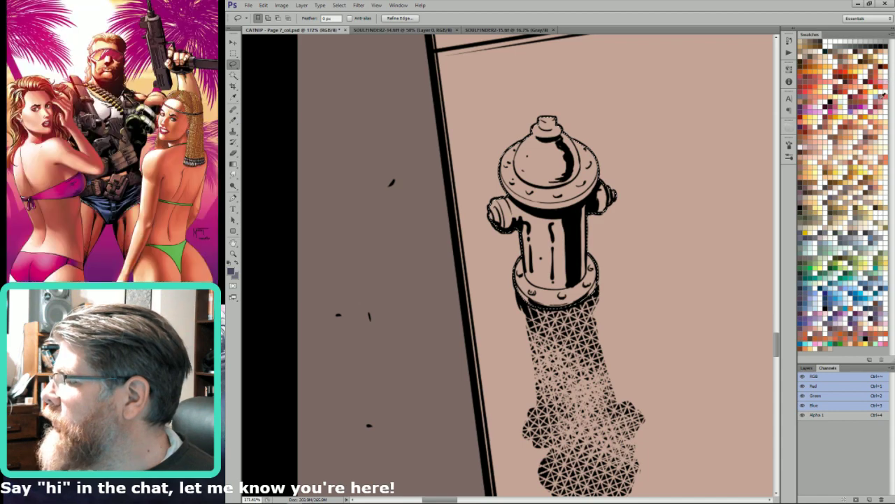
pyautogui.click(871, 129)
pyautogui.hotkey('alt', 'BackSpace')
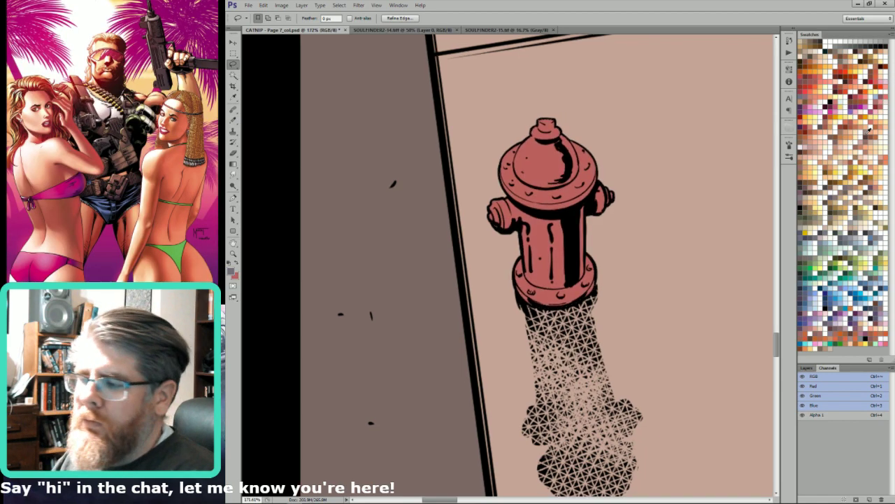
pyautogui.hotkey('ctrl', '-')
pyautogui.hotkey('ctrl', '-')
pyautogui.hotkey('ctrl', '-')
pyautogui.hotkey('ctrl', 'd')
# Outline the leftmost suited man in the lower pedestrian group, including his hands, fill him with dark blue and deselect.
pyautogui.moveTo(694, 351); pyautogui.dragTo(571, 128)
pyautogui.moveTo(542, 303); pyautogui.dragTo(575, 240)
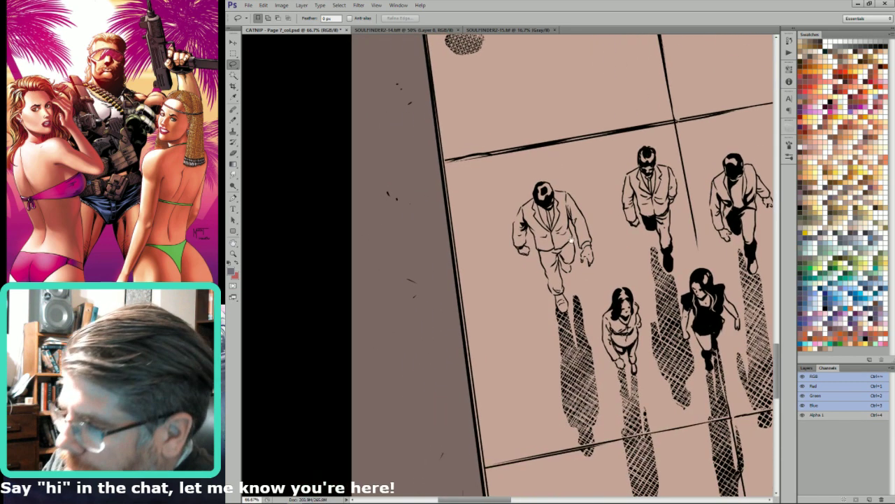
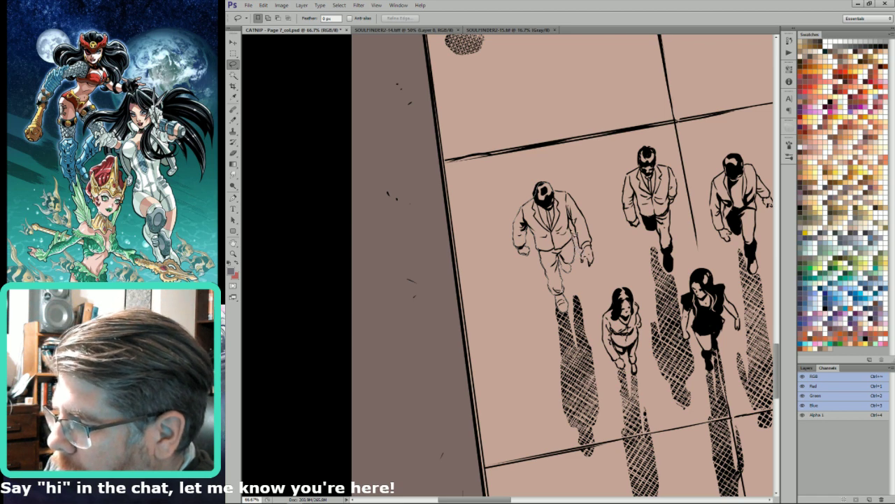
pyautogui.moveTo(552, 194)
pyautogui.mouseDown()
pyautogui.moveTo(545, 210)
pyautogui.moveTo(565, 200)
pyautogui.moveTo(588, 222)
pyautogui.moveTo(595, 249)
pyautogui.mouseUp()
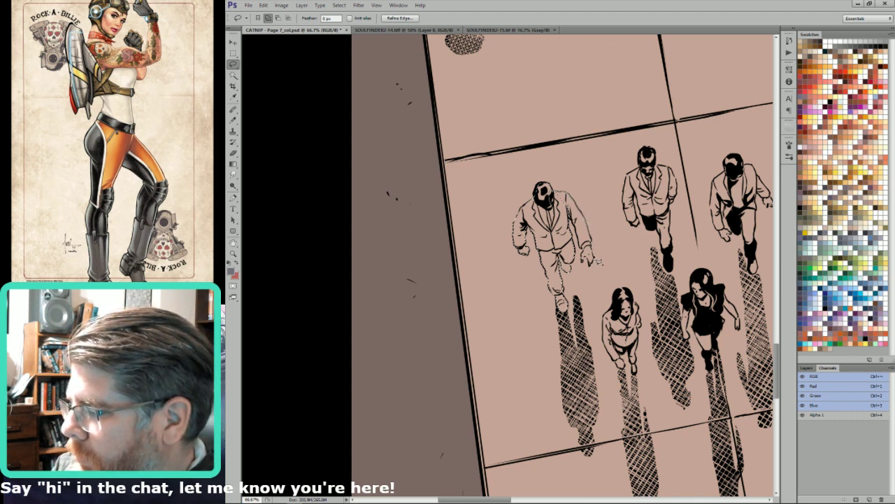
pyautogui.moveTo(594, 272); pyautogui.dragTo(591, 264)
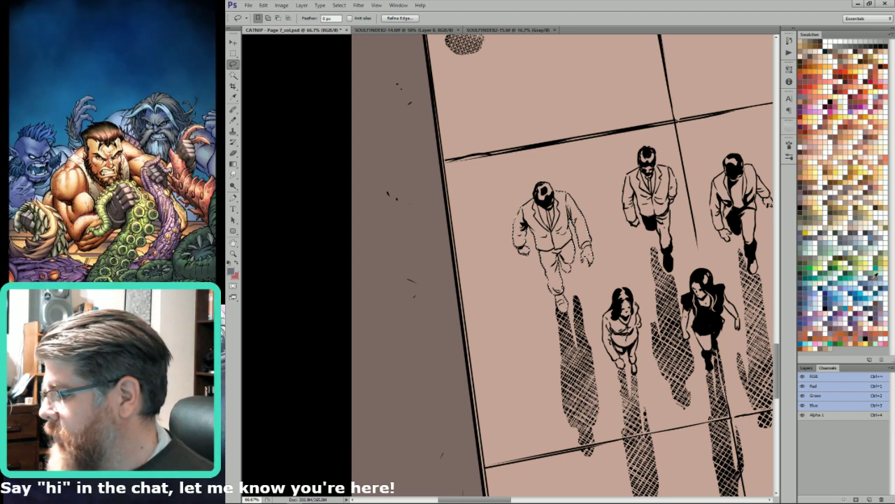
pyautogui.press('x')
pyautogui.hotkey('ctrl', 'BackSpace')
pyautogui.hotkey('ctrl', 'd')
# Outline the middle suited man in the lower pedestrian group, fill him with bluish grey and deselect.
pyautogui.moveTo(641, 133); pyautogui.dragTo(552, 196)
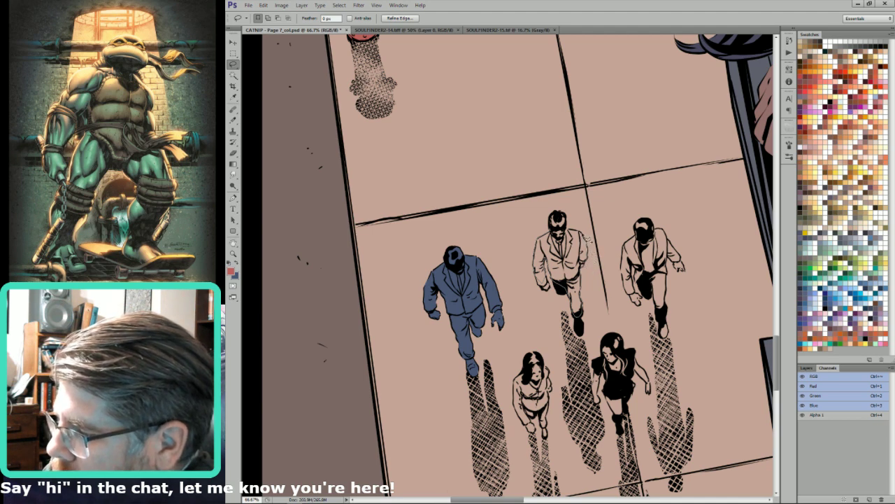
pyautogui.moveTo(560, 220); pyautogui.dragTo(551, 237)
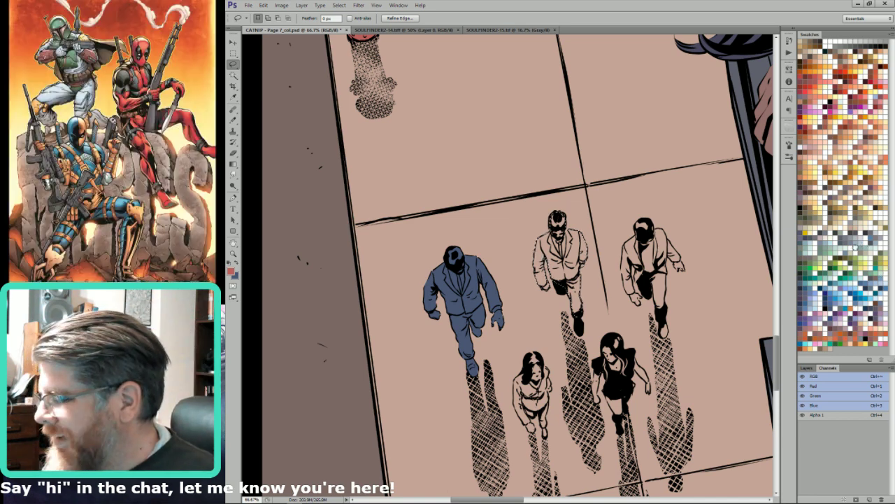
pyautogui.click(860, 244)
pyautogui.hotkey('alt', 'BackSpace')
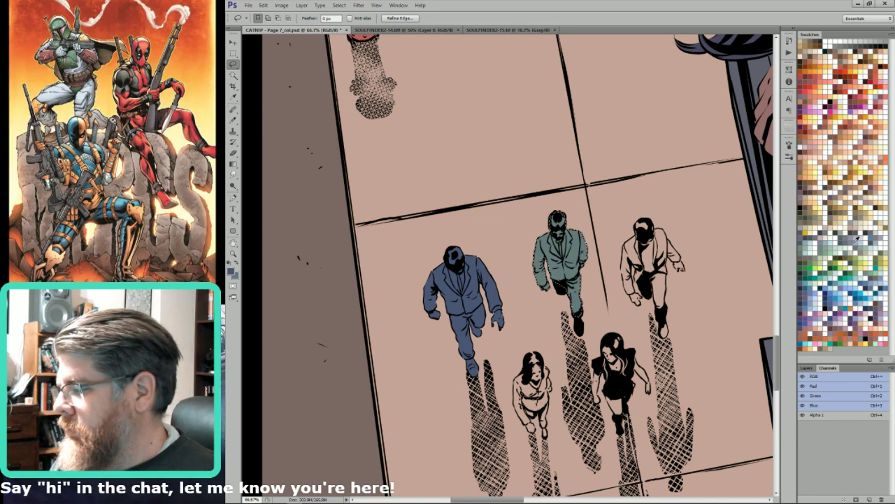
pyautogui.click(853, 233)
pyautogui.hotkey('alt', 'BackSpace')
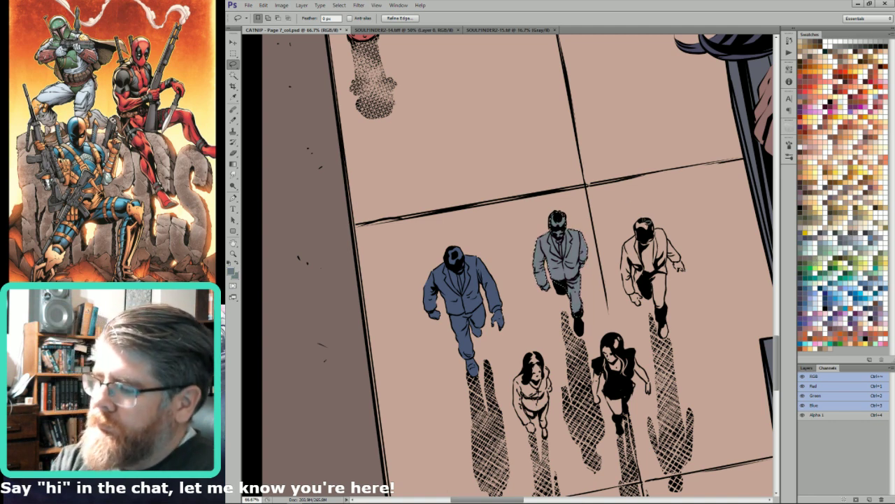
pyautogui.hotkey('ctrl', 'd')
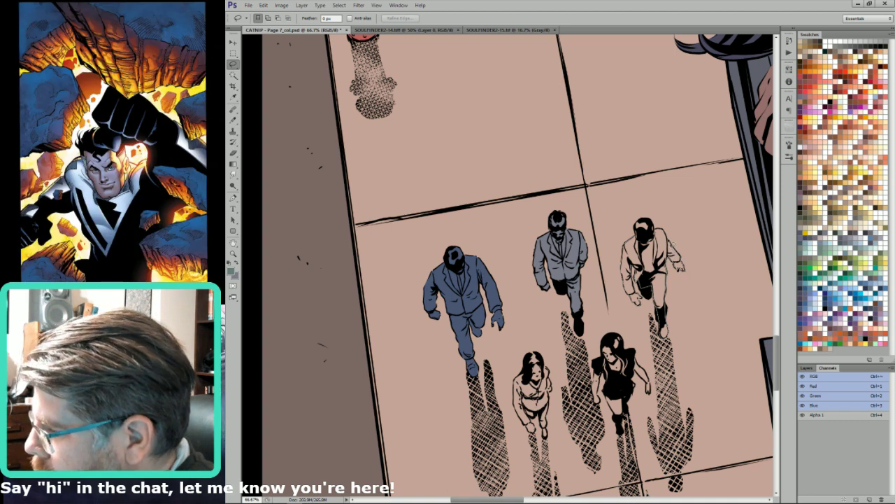
# Outline the rightmost suited man in the lower pedestrian group, fill him with olive grey and deselect.
pyautogui.moveTo(657, 229)
pyautogui.mouseDown()
pyautogui.moveTo(641, 223)
pyautogui.moveTo(634, 238)
pyautogui.mouseUp()
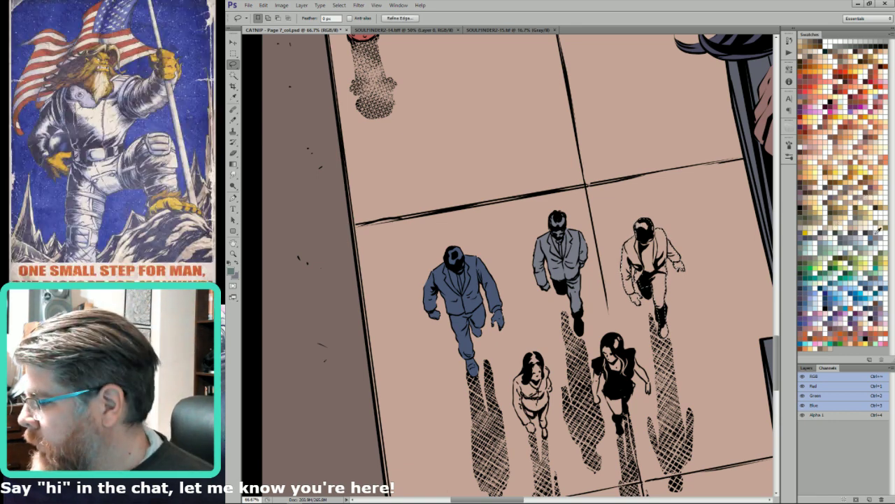
pyautogui.click(867, 249)
pyautogui.hotkey('alt', 'BackSpace')
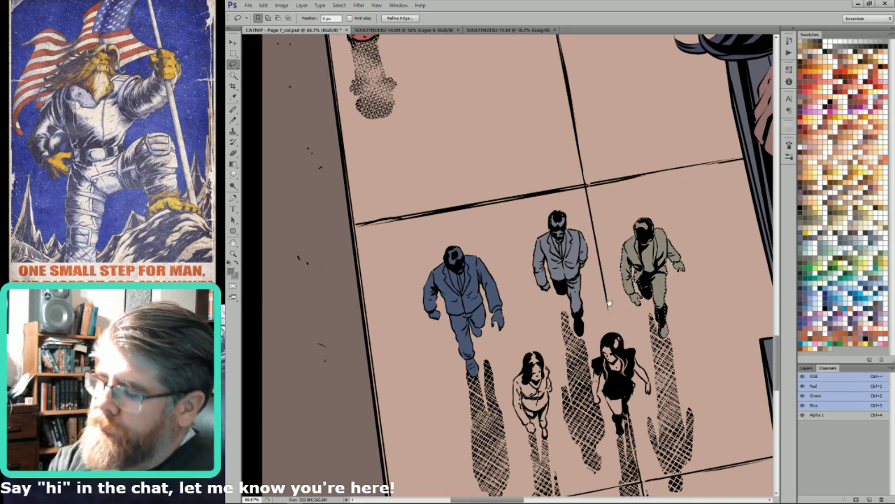
pyautogui.moveTo(609, 308); pyautogui.dragTo(650, 211)
pyautogui.hotkey('ctrl', 'd')
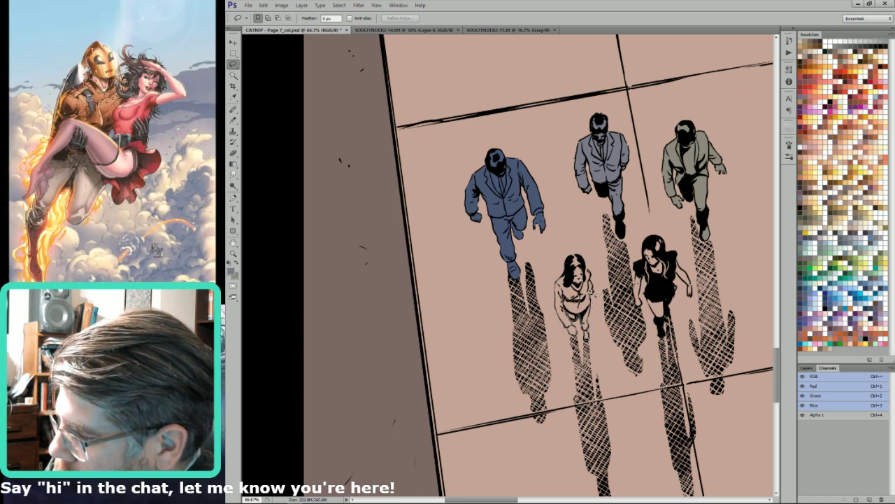
# Outline the woman in the light outfit, fill her with very pale blue and deselect, with plum as the other swatch colour.
pyautogui.moveTo(579, 261); pyautogui.dragTo(570, 273)
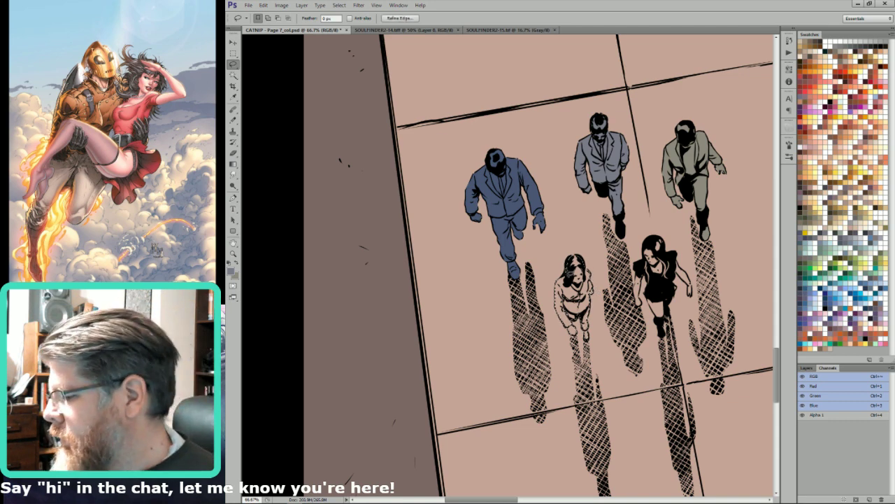
pyautogui.click(865, 334)
pyautogui.press('x')
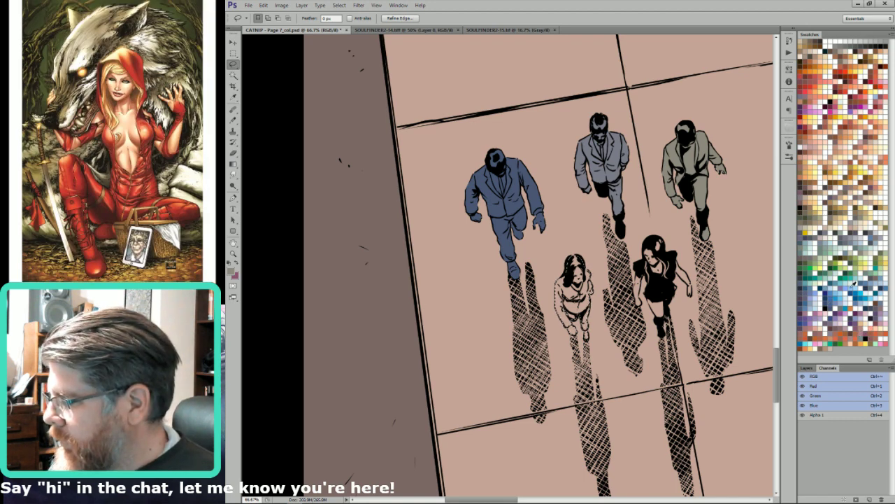
pyautogui.click(876, 297)
pyautogui.press('x')
pyautogui.hotkey('ctrl', 'BackSpace')
pyautogui.hotkey('ctrl', 'd')
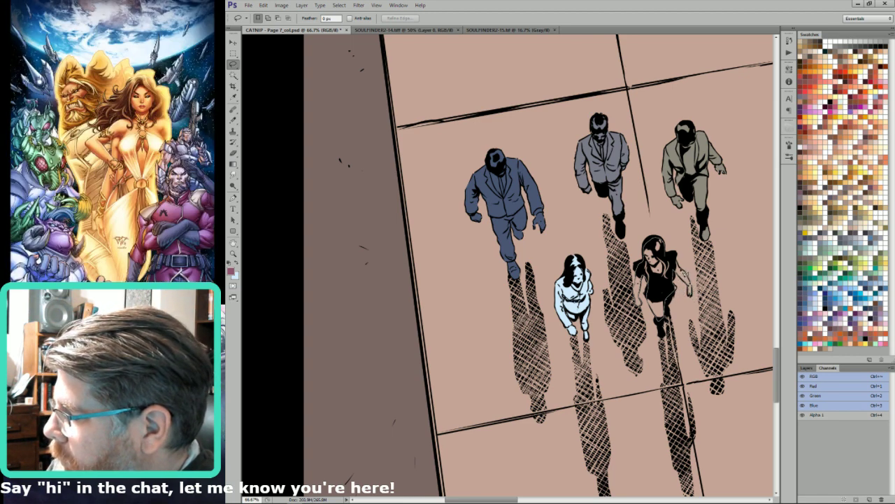
# Outline the woman in the black dress, fill her with plum and deselect.
pyautogui.moveTo(677, 263); pyautogui.dragTo(665, 249)
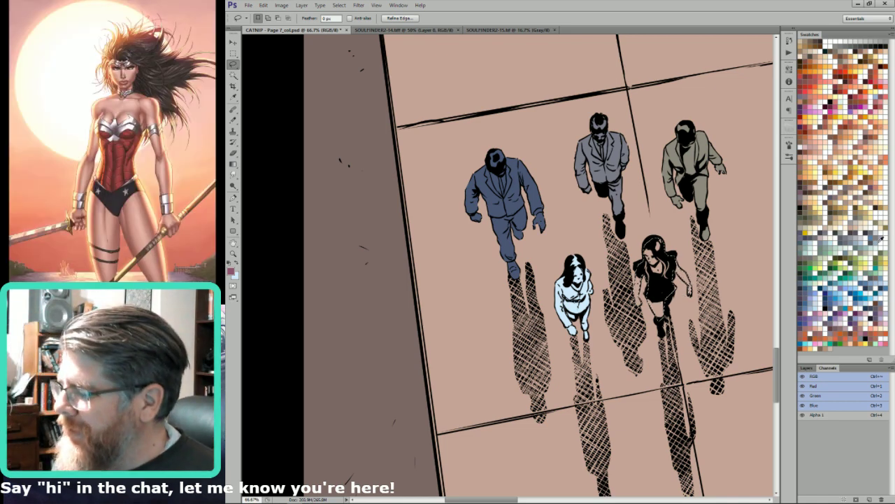
pyautogui.click(857, 155)
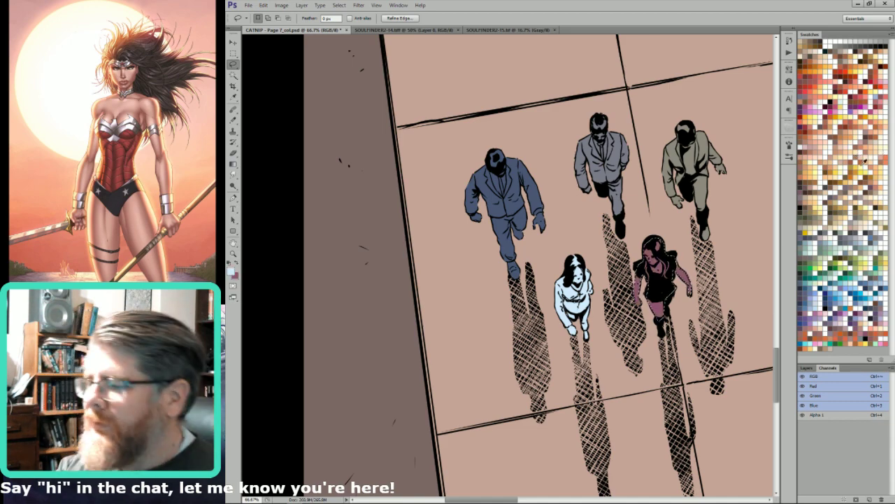
pyautogui.hotkey('ctrl', '0')
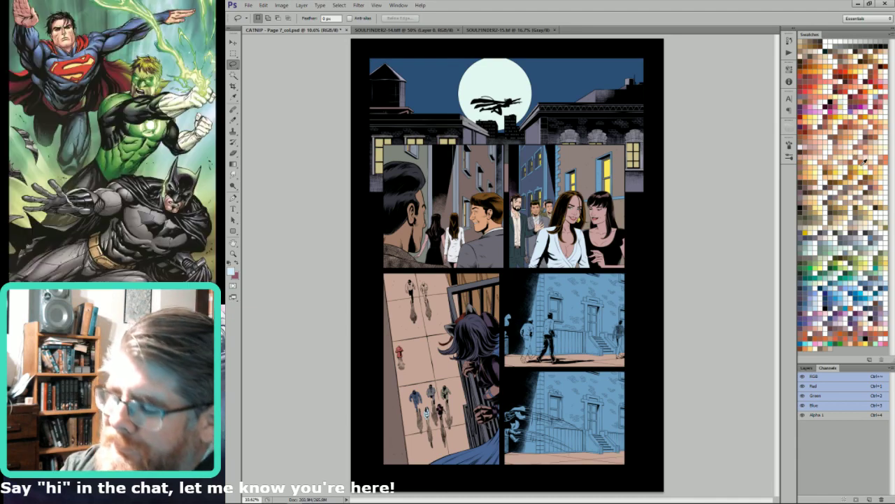
# Outline the dark-haired walker's upper body and add the whole bald bearded man to the selection at the top of the overhead street panel.
pyautogui.moveTo(432, 284); pyautogui.dragTo(364, 329)
pyautogui.moveTo(608, 139); pyautogui.dragTo(396, 353)
pyautogui.moveTo(524, 192); pyautogui.dragTo(493, 189)
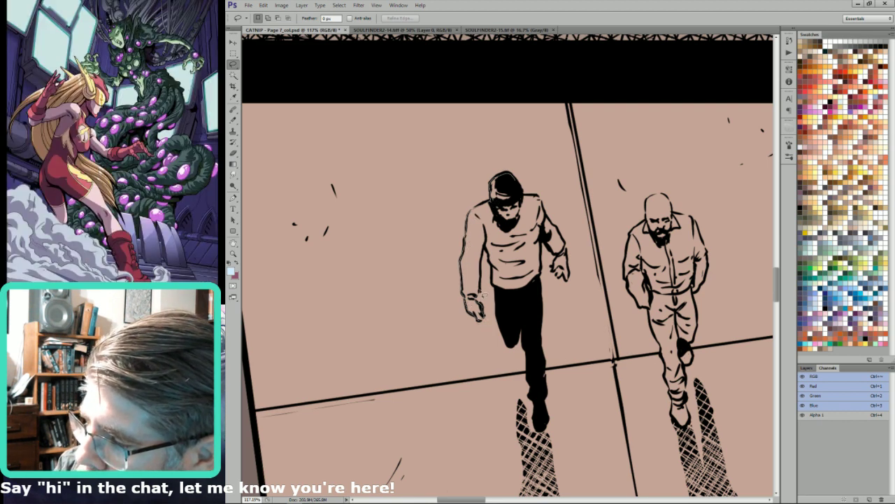
pyautogui.moveTo(497, 265)
pyautogui.mouseDown()
pyautogui.moveTo(505, 302)
pyautogui.moveTo(542, 300)
pyautogui.moveTo(549, 245)
pyautogui.moveTo(560, 278)
pyautogui.moveTo(569, 264)
pyautogui.moveTo(542, 202)
pyautogui.moveTo(510, 181)
pyautogui.mouseUp()
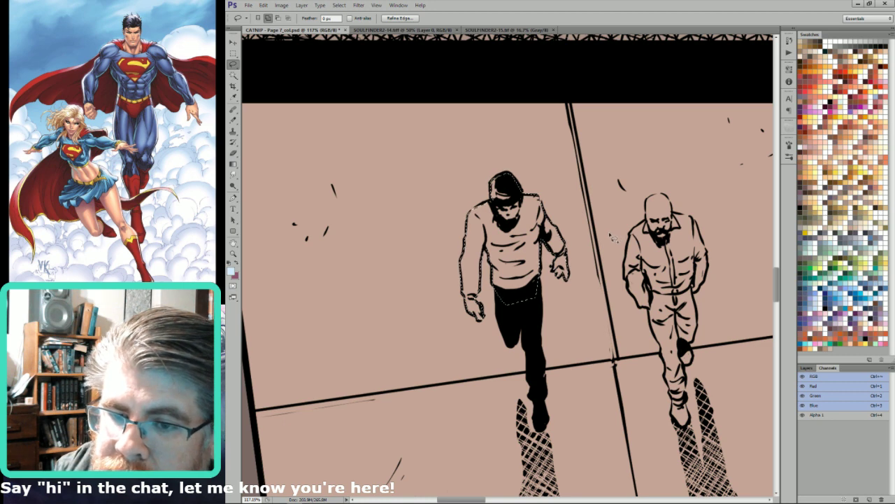
pyautogui.moveTo(651, 228)
pyautogui.mouseDown()
pyautogui.moveTo(638, 233)
pyautogui.moveTo(628, 268)
pyautogui.moveTo(667, 353)
pyautogui.moveTo(667, 399)
pyautogui.moveTo(676, 387)
pyautogui.moveTo(676, 408)
pyautogui.moveTo(689, 424)
pyautogui.mouseUp()
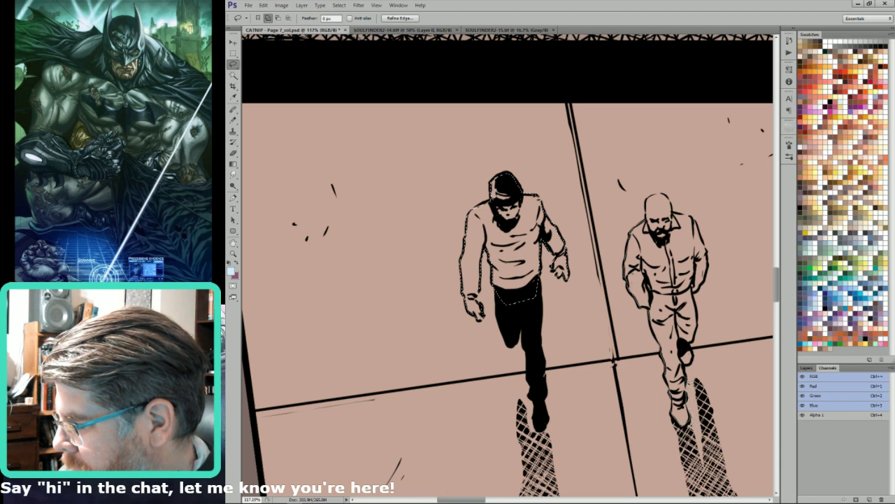
pyautogui.moveTo(688, 372)
pyautogui.mouseDown()
pyautogui.moveTo(695, 299)
pyautogui.moveTo(711, 258)
pyautogui.mouseUp()
pyautogui.moveTo(697, 214)
pyautogui.mouseDown()
pyautogui.moveTo(680, 186)
pyautogui.moveTo(700, 228)
pyautogui.moveTo(676, 207)
pyautogui.mouseUp()
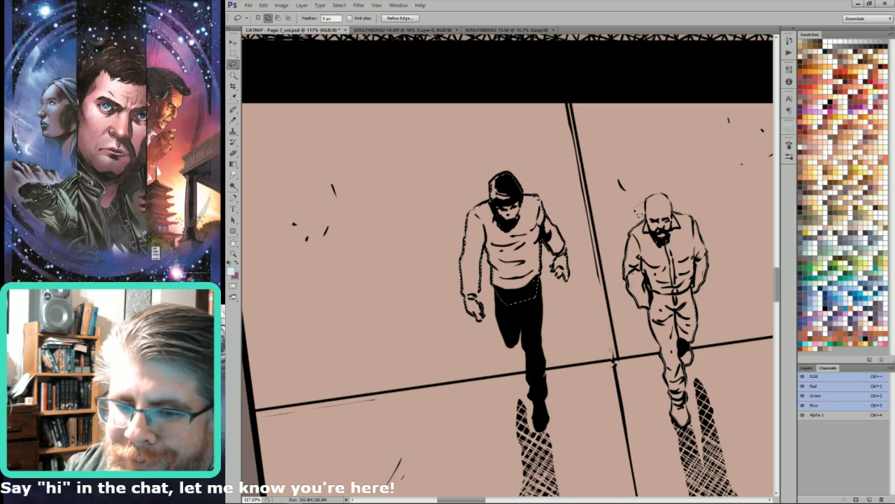
pyautogui.moveTo(652, 204); pyautogui.dragTo(643, 222)
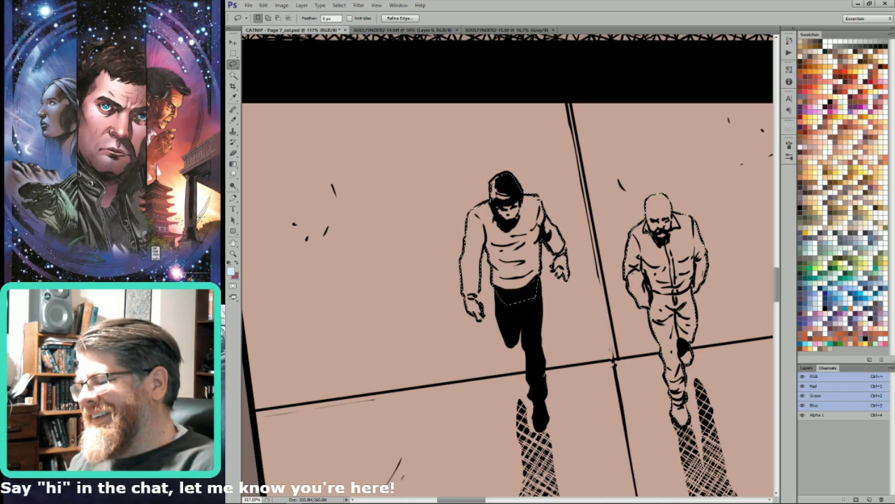
# Fill both selected upper pedestrians with pale greyish green and deselect.
pyautogui.hotkey('ctrl', '-')
pyautogui.hotkey('ctrl', '-')
pyautogui.click(858, 252)
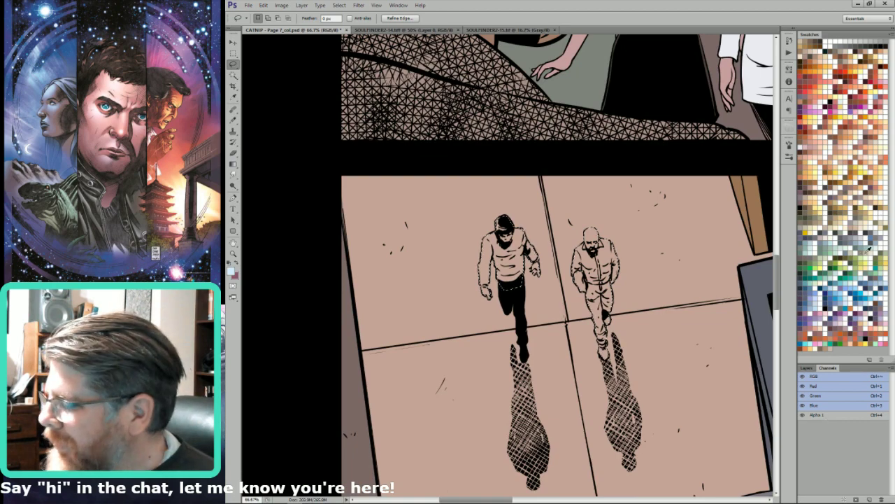
pyautogui.press('x')
pyautogui.hotkey('ctrl', 'BackSpace')
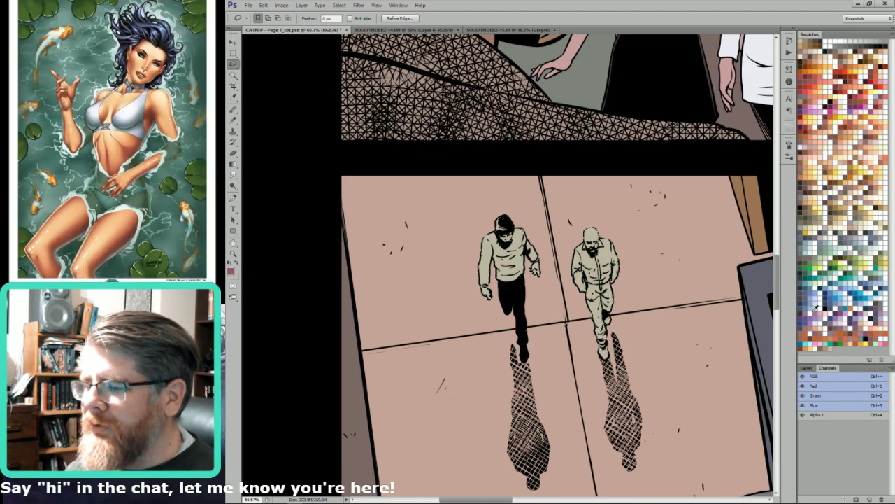
pyautogui.hotkey('ctrl', '0')
pyautogui.hotkey('ctrl', 'd')
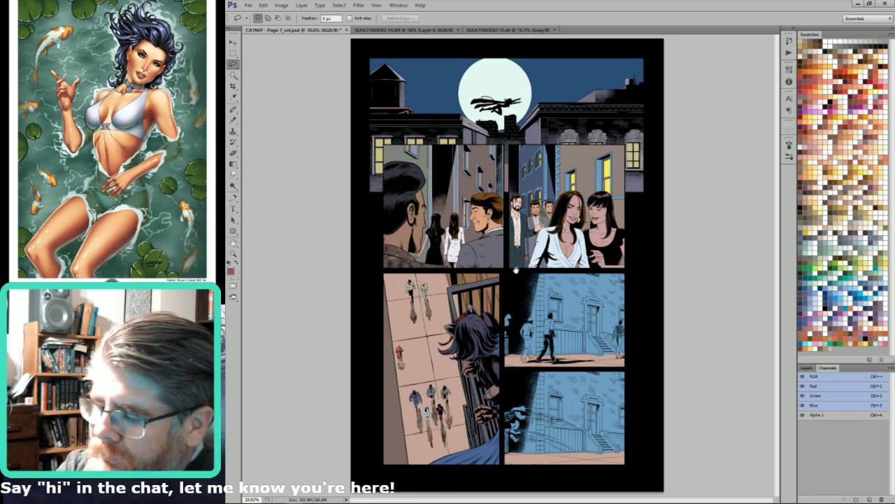
# Outline the two small shadowed shapes above the crosshatched bin in the walking-men panel, fill them with dark navy blue and deselect.
pyautogui.moveTo(490, 350); pyautogui.dragTo(586, 168)
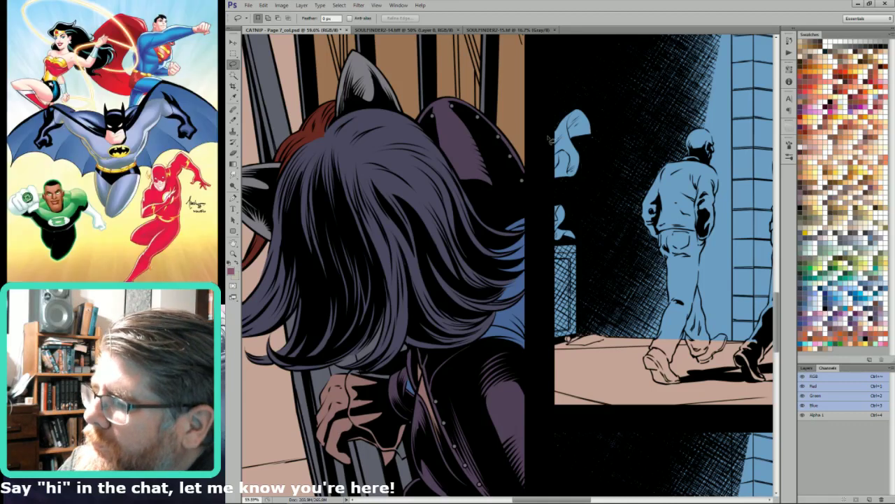
pyautogui.moveTo(549, 136)
pyautogui.mouseDown()
pyautogui.moveTo(562, 120)
pyautogui.moveTo(589, 116)
pyautogui.moveTo(596, 141)
pyautogui.moveTo(586, 176)
pyautogui.moveTo(550, 177)
pyautogui.moveTo(582, 244)
pyautogui.moveTo(557, 242)
pyautogui.mouseUp()
pyautogui.press('w')
pyautogui.press('l')
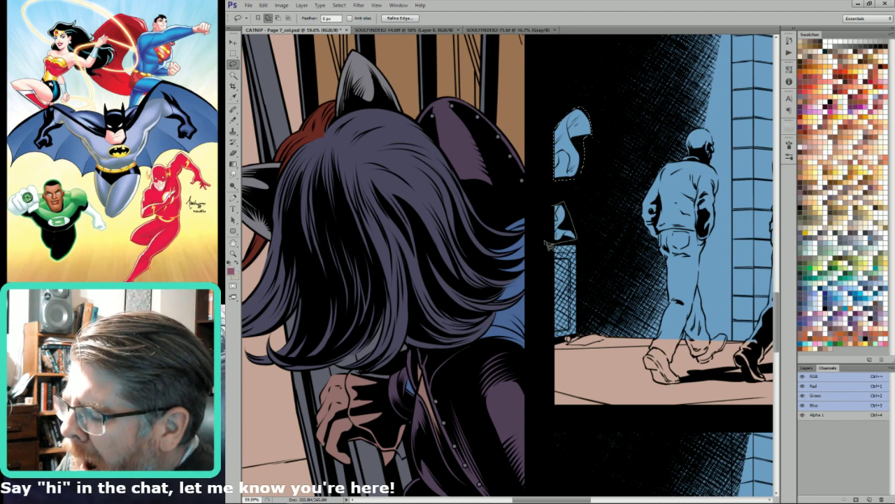
pyautogui.press('w')
pyautogui.click(885, 283)
pyautogui.press('l')
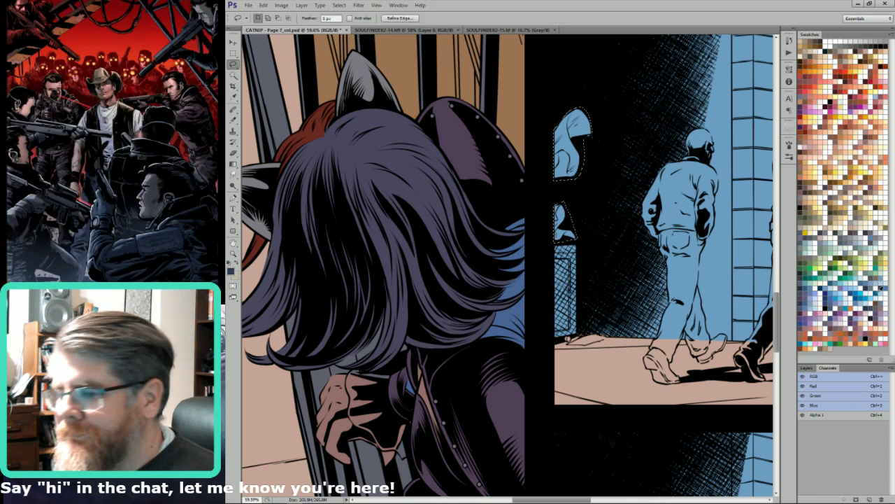
pyautogui.hotkey('alt', 'BackSpace')
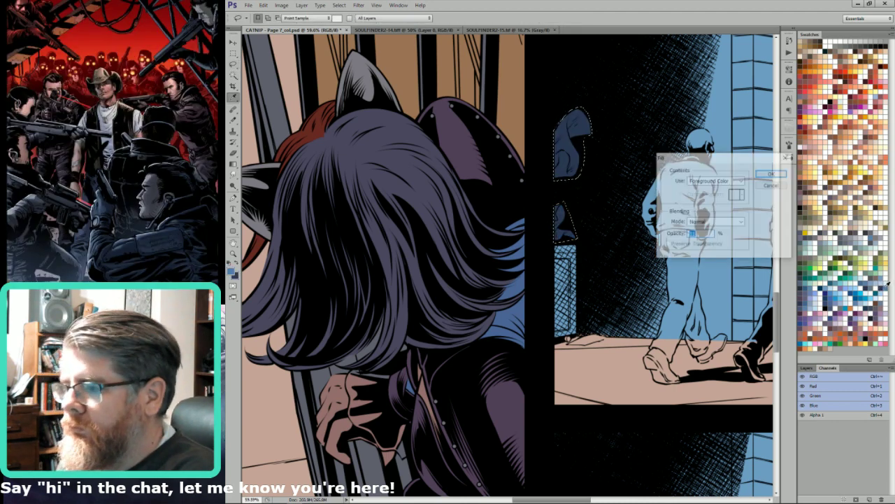
pyautogui.press('Return')
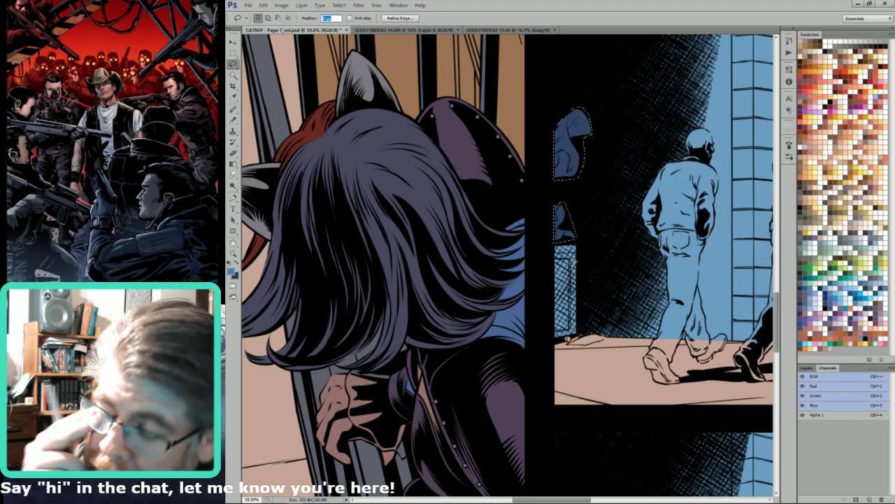
pyautogui.hotkey('ctrl', 'd')
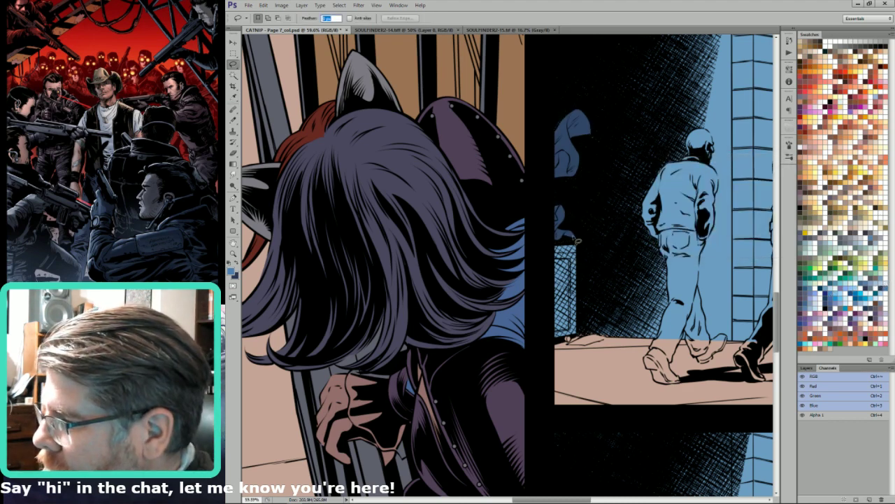
# Outline the crosshatched bin at the edge of the walking-men panel, fill it with bluish grey and deselect.
pyautogui.press('w')
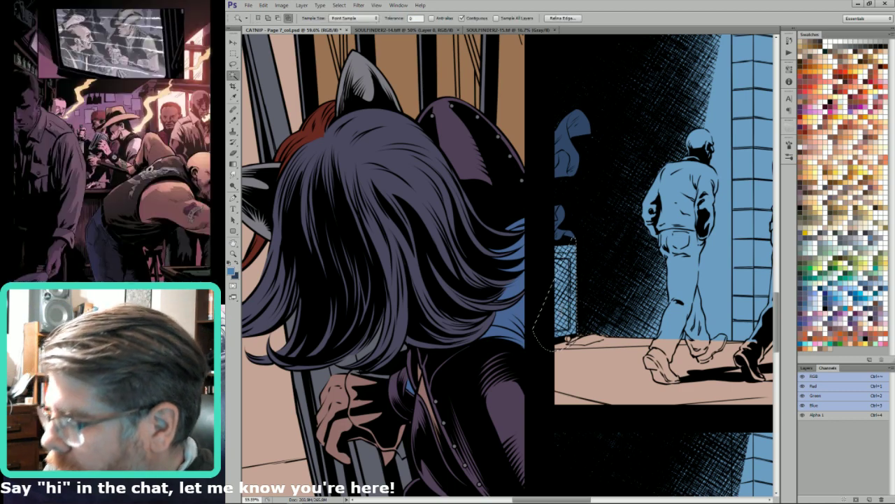
pyautogui.press('l')
pyautogui.moveTo(572, 242)
pyautogui.mouseDown()
pyautogui.moveTo(556, 287)
pyautogui.moveTo(561, 267)
pyautogui.mouseUp()
pyautogui.press('w')
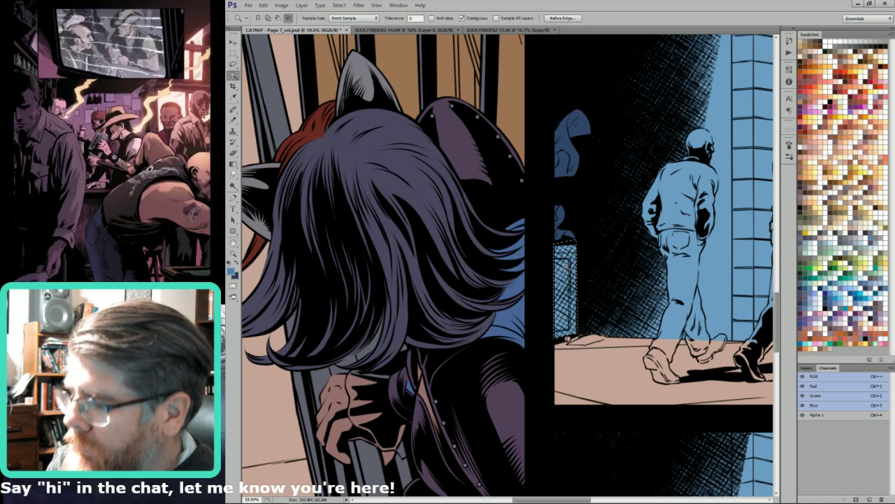
pyautogui.keyDown('alt'); pyautogui.keyDown('shift'); pyautogui.click(568, 269); pyautogui.keyUp('shift'); pyautogui.keyUp('alt')
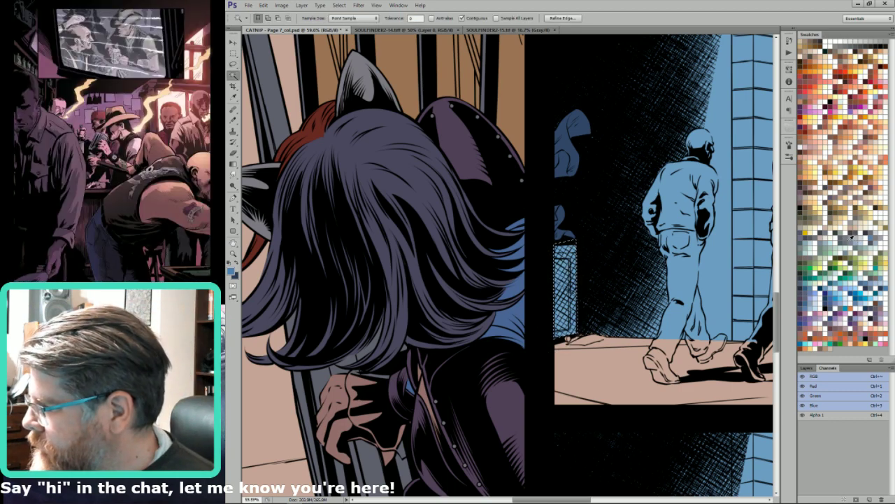
pyautogui.press('l')
pyautogui.hotkey('alt', 'BackSpace')
pyautogui.press('x')
pyautogui.moveTo(582, 261); pyautogui.dragTo(533, 395)
pyautogui.hotkey('ctrl', 'd')
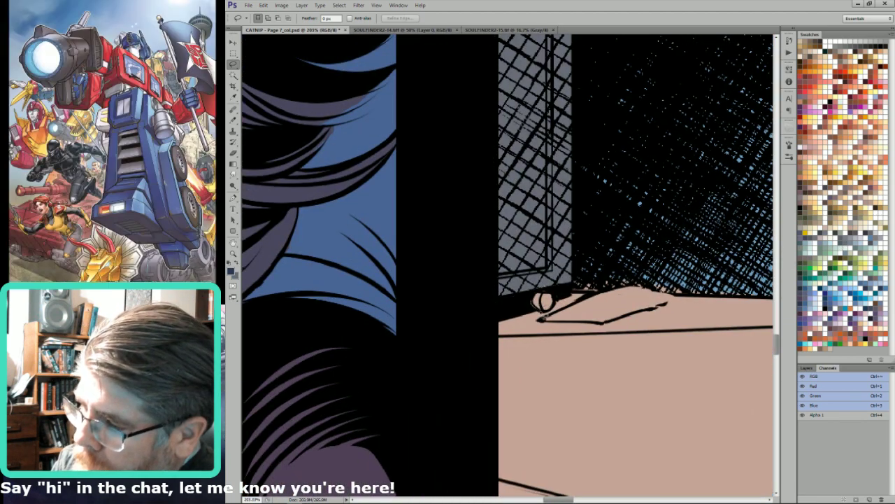
pyautogui.hotkey('ctrl', '0')
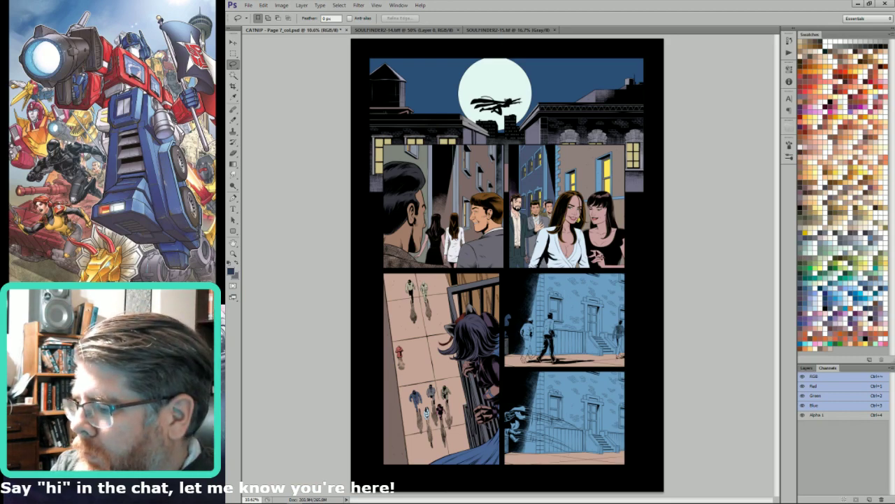
# Select the blue building area in the walking-men panel, fill it with terracotta orange and deselect.
pyautogui.moveTo(563, 268); pyautogui.dragTo(493, 412)
pyautogui.press('w')
pyautogui.click(654, 224)
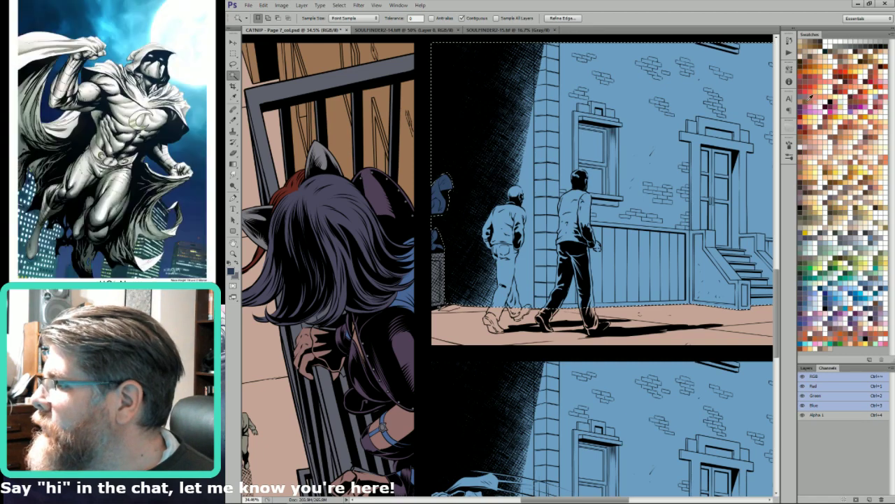
pyautogui.click(806, 98)
pyautogui.hotkey('alt', 'BackSpace')
pyautogui.hotkey('ctrl', 'd')
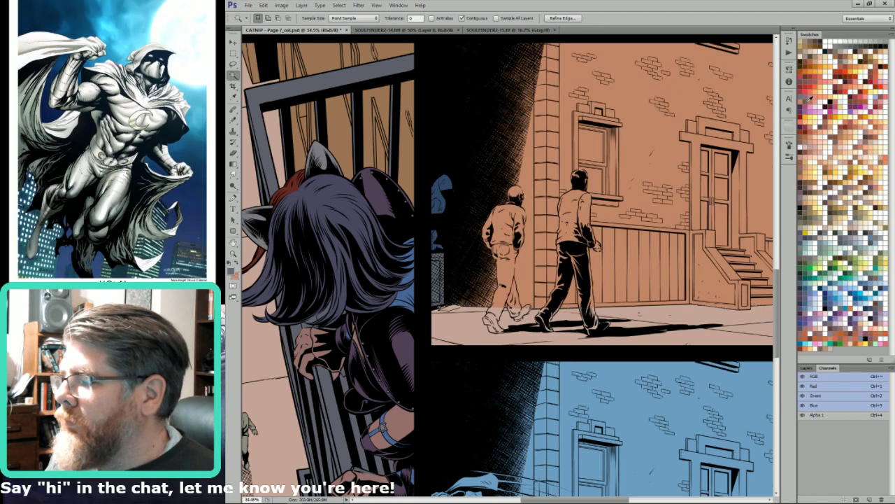
# Outline the building's corner stones and the panelled lower wall, fill them with dark brown and deselect.
pyautogui.click(808, 99)
pyautogui.press('x')
pyautogui.press('b')
pyautogui.press('l')
pyautogui.moveTo(543, 39)
pyautogui.mouseDown()
pyautogui.moveTo(539, 216)
pyautogui.moveTo(686, 295)
pyautogui.moveTo(695, 310)
pyautogui.moveTo(694, 234)
pyautogui.mouseUp()
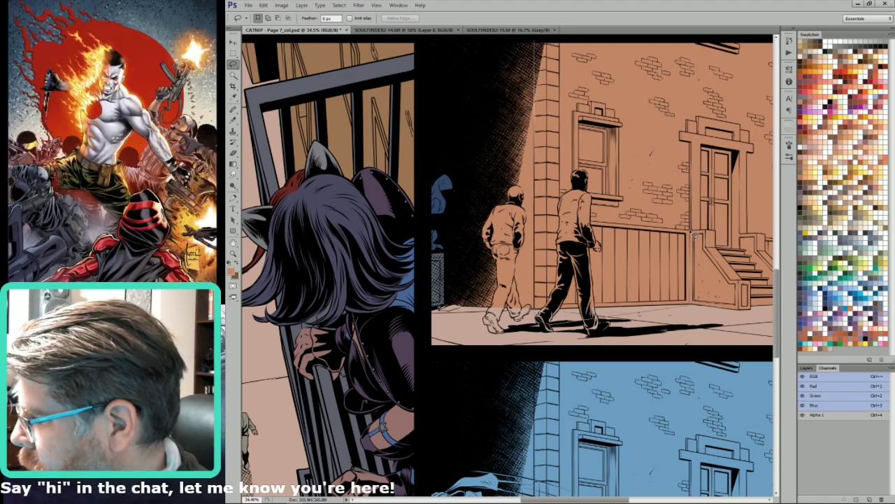
pyautogui.moveTo(599, 198)
pyautogui.mouseDown()
pyautogui.moveTo(569, 222)
pyautogui.moveTo(559, 34)
pyautogui.moveTo(557, 73)
pyautogui.mouseUp()
pyautogui.press('w')
pyautogui.keyDown('alt'); pyautogui.keyDown('shift'); pyautogui.click(553, 116); pyautogui.keyUp('shift'); pyautogui.keyUp('alt')
pyautogui.hotkey('ctrl', 'BackSpace')
pyautogui.press('l')
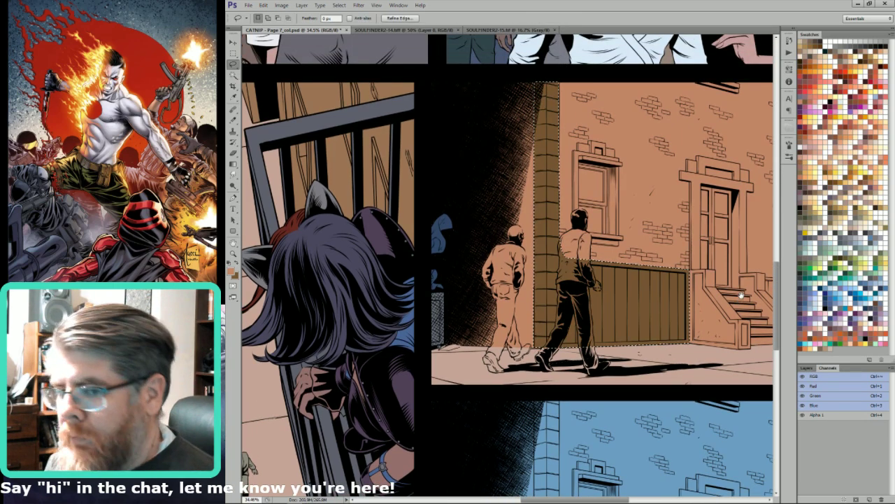
pyautogui.moveTo(769, 286); pyautogui.dragTo(675, 308)
pyautogui.hotkey('ctrl', 'd')
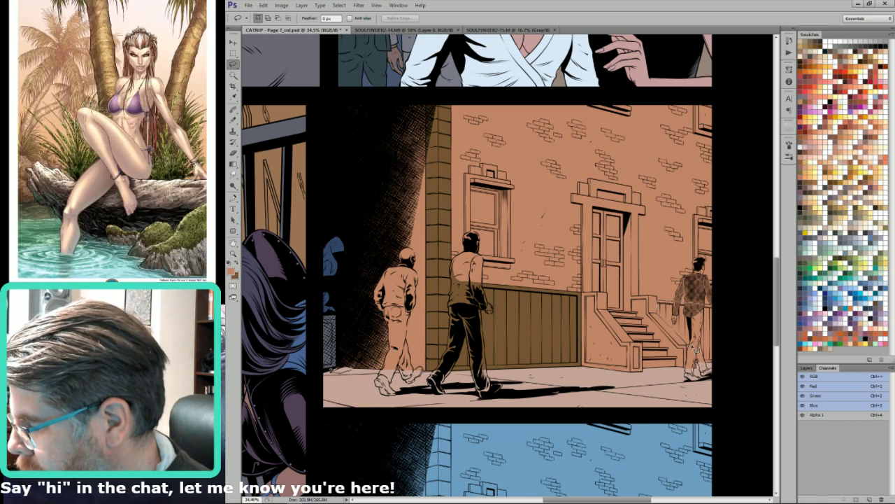
# Fill the panelled lower wall behind the far pedestrian, beyond the steps, with the same dark brown.
pyautogui.press('w')
pyautogui.click(709, 336)
pyautogui.press('l')
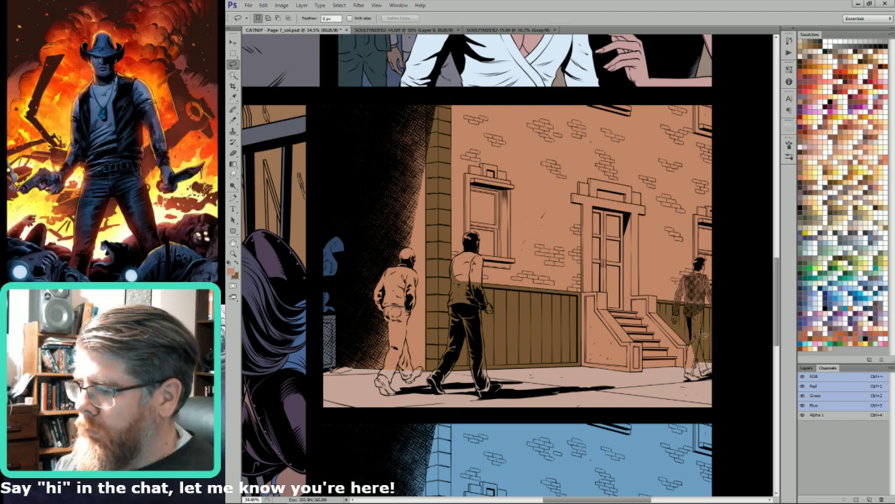
# Outline the building's doorway and front steps, fill them with greyish mauve and deselect.
pyautogui.scroll(3, 638, 179)
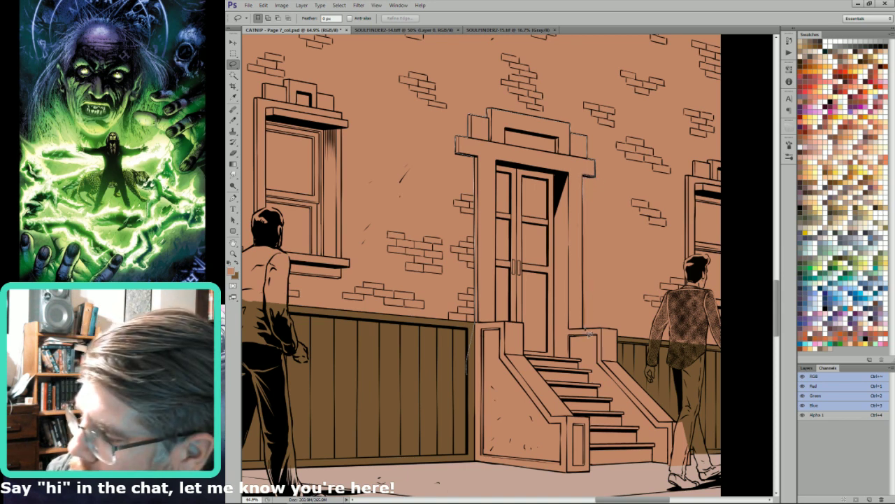
pyautogui.moveTo(588, 334); pyautogui.dragTo(607, 334)
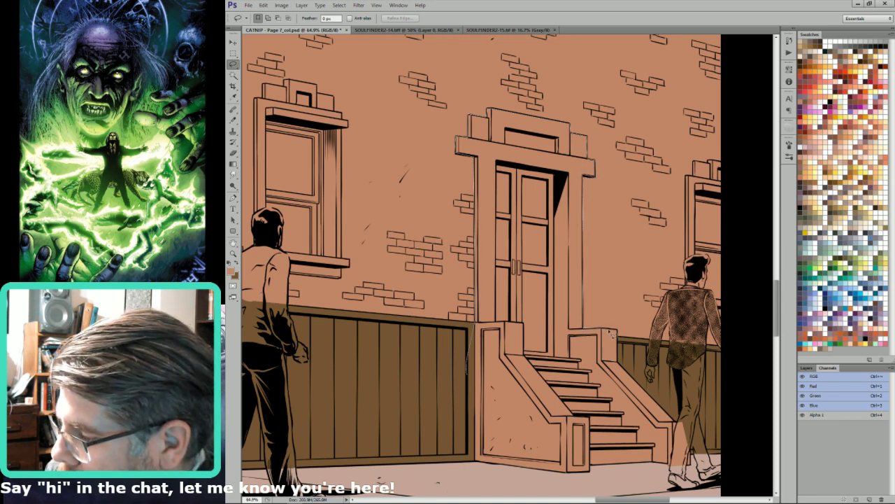
pyautogui.moveTo(641, 361)
pyautogui.mouseDown()
pyautogui.moveTo(682, 385)
pyautogui.moveTo(706, 444)
pyautogui.moveTo(632, 486)
pyautogui.moveTo(427, 422)
pyautogui.moveTo(476, 463)
pyautogui.mouseUp()
pyautogui.press('w')
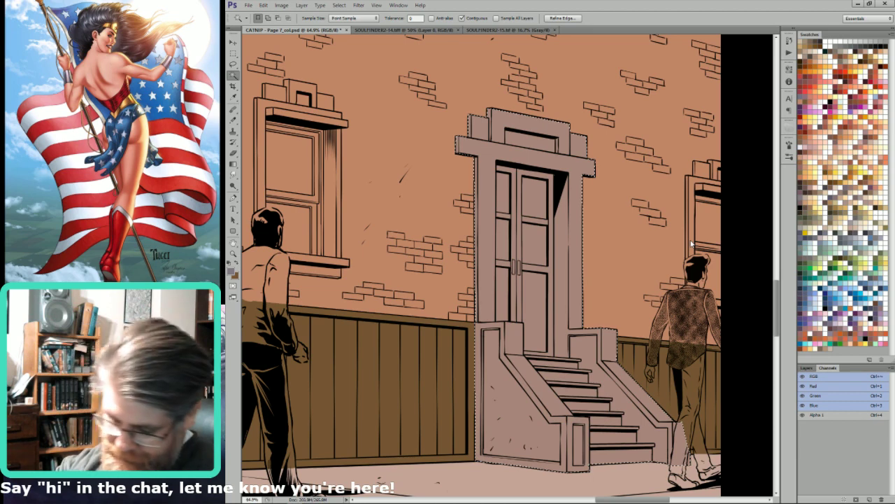
pyautogui.press('i')
pyautogui.click(598, 219)
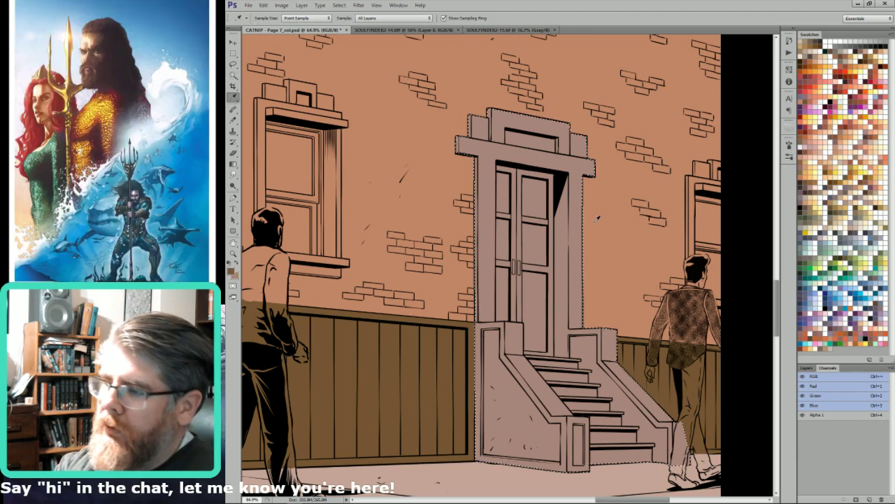
pyautogui.press('l')
pyautogui.moveTo(701, 162); pyautogui.dragTo(590, 230)
pyautogui.hotkey('ctrl', 'd')
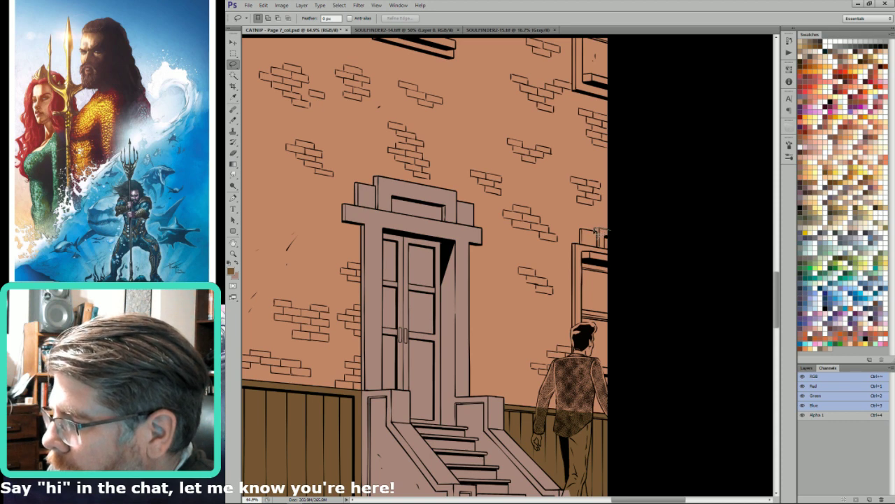
# Outline the cropped window above the far pedestrian and fill it with the doorway's greyish mauve.
pyautogui.moveTo(582, 251)
pyautogui.mouseDown()
pyautogui.moveTo(572, 250)
pyautogui.moveTo(575, 374)
pyautogui.moveTo(577, 366)
pyautogui.moveTo(627, 382)
pyautogui.moveTo(636, 319)
pyautogui.moveTo(610, 266)
pyautogui.mouseUp()
pyautogui.press('w')
pyautogui.press('l')
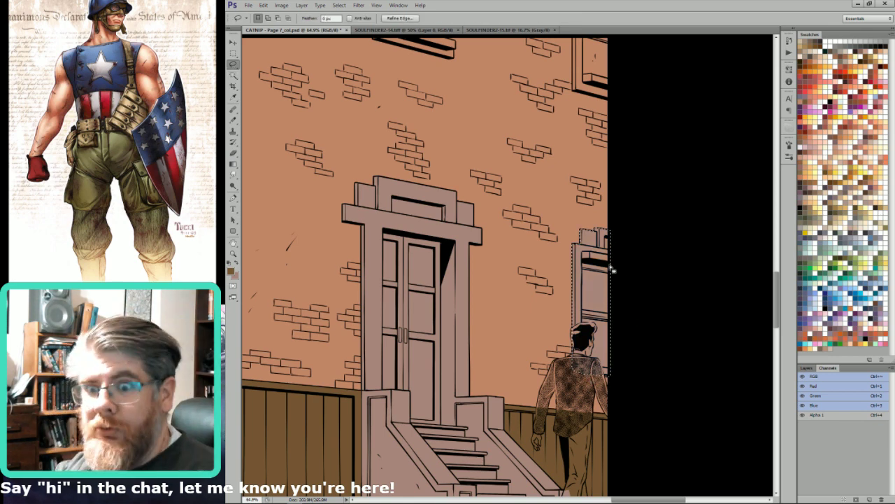
# Outline the partial window in the panel's upper corner, fill it with the same greyish mauve and deselect.
pyautogui.scroll(5, 608, 146)
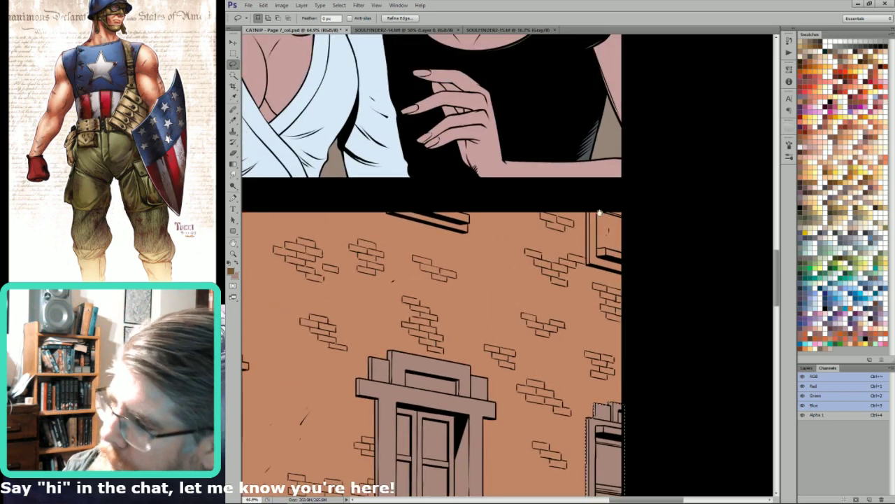
pyautogui.moveTo(590, 218)
pyautogui.mouseDown()
pyautogui.moveTo(588, 269)
pyautogui.moveTo(634, 278)
pyautogui.moveTo(634, 197)
pyautogui.moveTo(589, 209)
pyautogui.mouseUp()
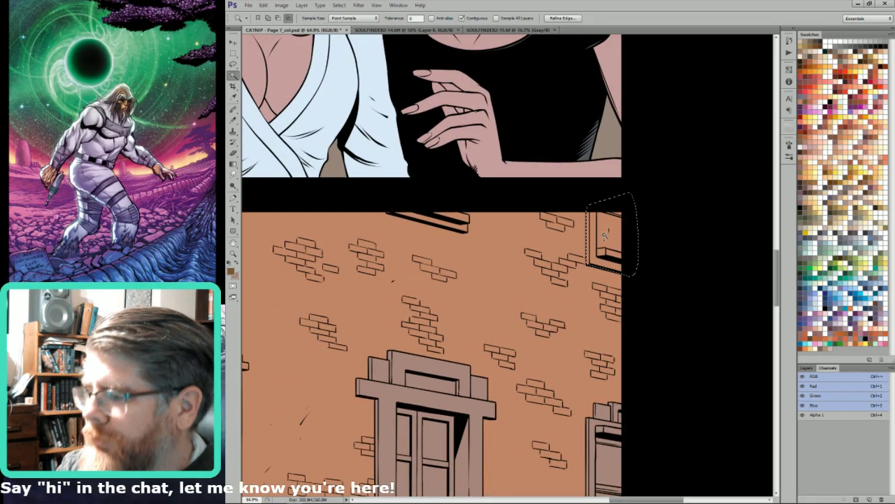
pyautogui.moveTo(448, 239)
pyautogui.mouseDown()
pyautogui.moveTo(578, 311)
pyautogui.moveTo(596, 306)
pyautogui.mouseUp()
pyautogui.hotkey('ctrl', 'd')
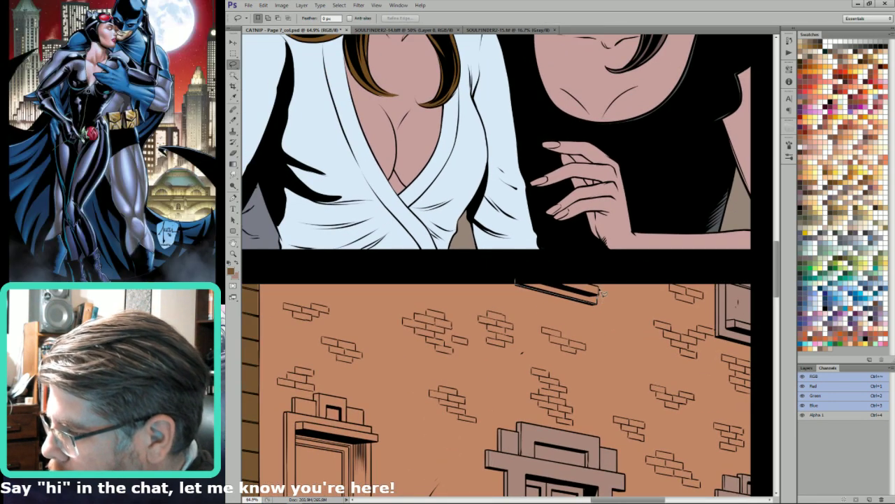
# Select the narrow ledge at the panel's upper edge, fill it with the same greyish mauve and deselect.
pyautogui.press('w')
pyautogui.click(579, 280)
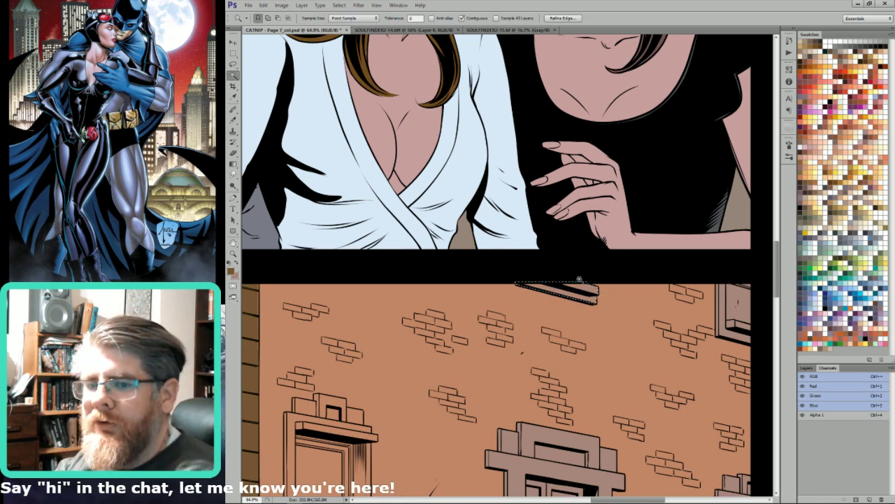
pyautogui.press('l')
pyautogui.moveTo(525, 369); pyautogui.dragTo(636, 157)
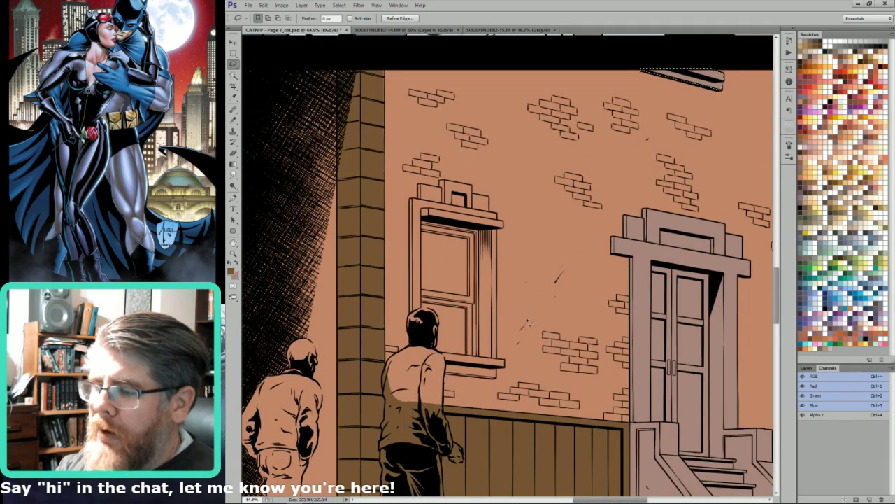
pyautogui.scroll(1, 565, 315)
pyautogui.hscroll(-4, 565, 308)
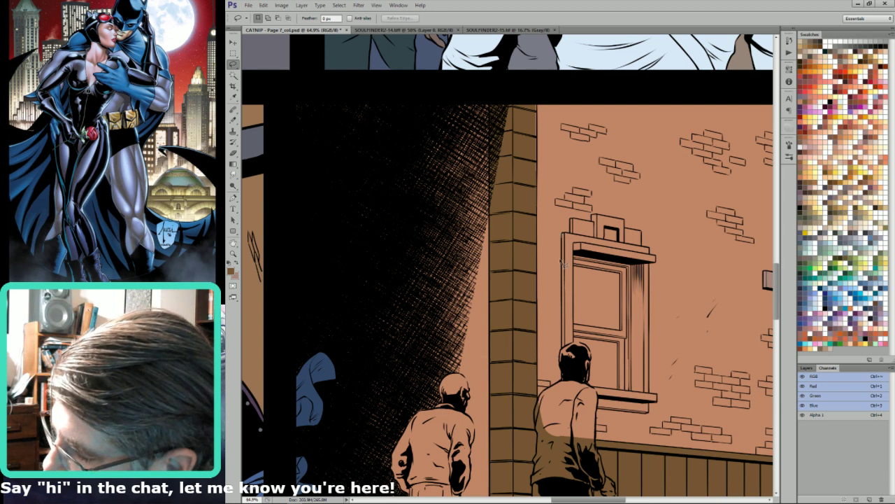
# Outline the full window beside the walking man, including lintel and sill, and fill it with greyish mauve sampled from the doorway.
pyautogui.moveTo(631, 415); pyautogui.dragTo(651, 418)
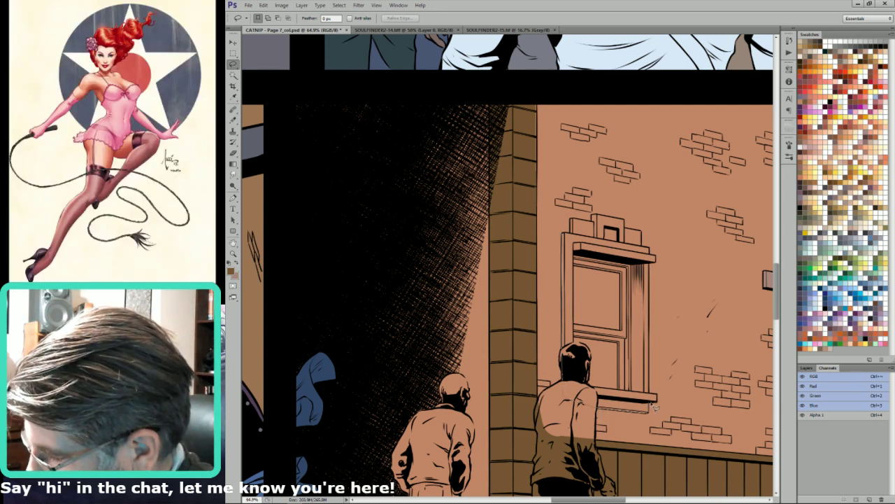
pyautogui.moveTo(653, 397)
pyautogui.mouseDown()
pyautogui.moveTo(640, 254)
pyautogui.moveTo(654, 268)
pyautogui.moveTo(658, 260)
pyautogui.moveTo(643, 236)
pyautogui.moveTo(596, 218)
pyautogui.mouseUp()
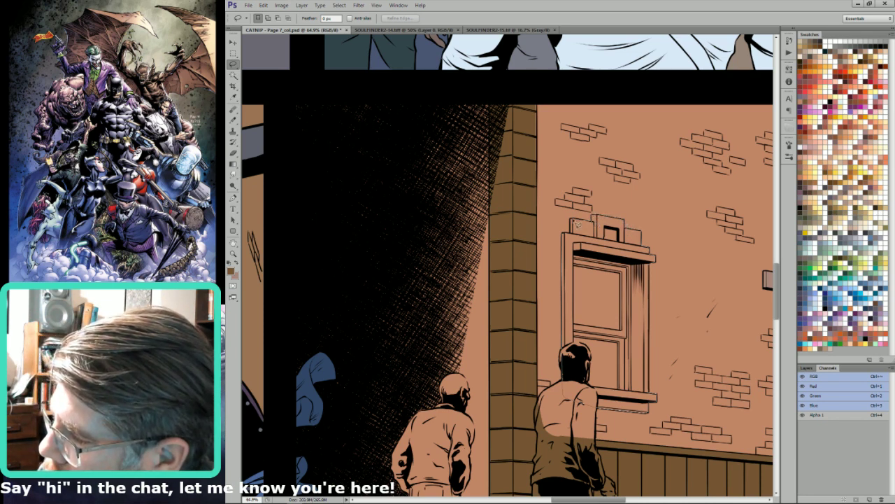
pyautogui.moveTo(568, 236); pyautogui.dragTo(563, 400)
pyautogui.press('shift')
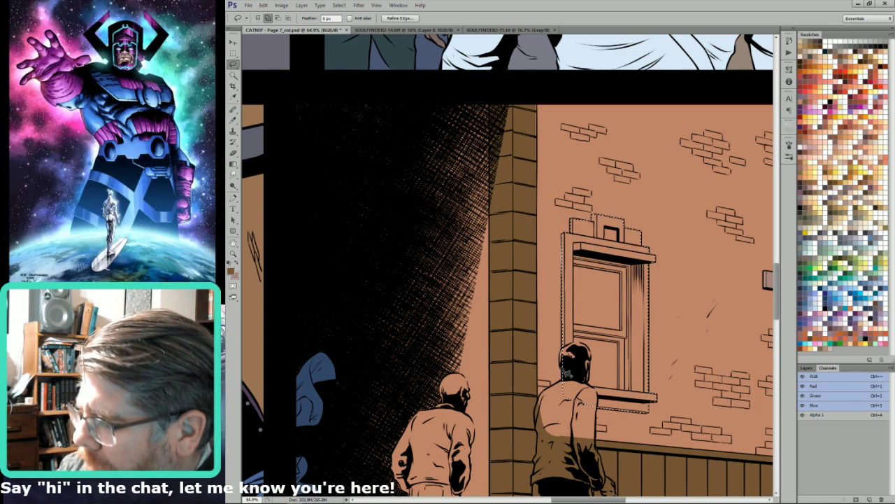
pyautogui.press('alt')
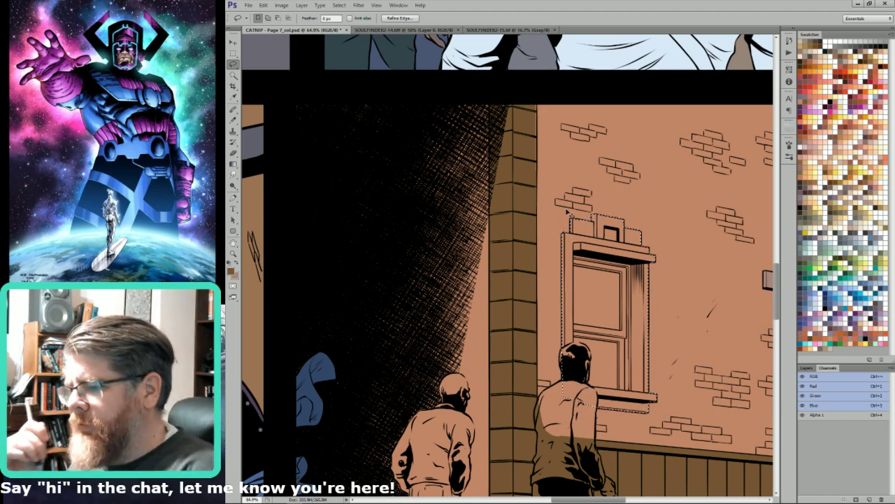
pyautogui.hotkey('ctrl', '-')
pyautogui.hotkey('ctrl', '-')
pyautogui.press('i')
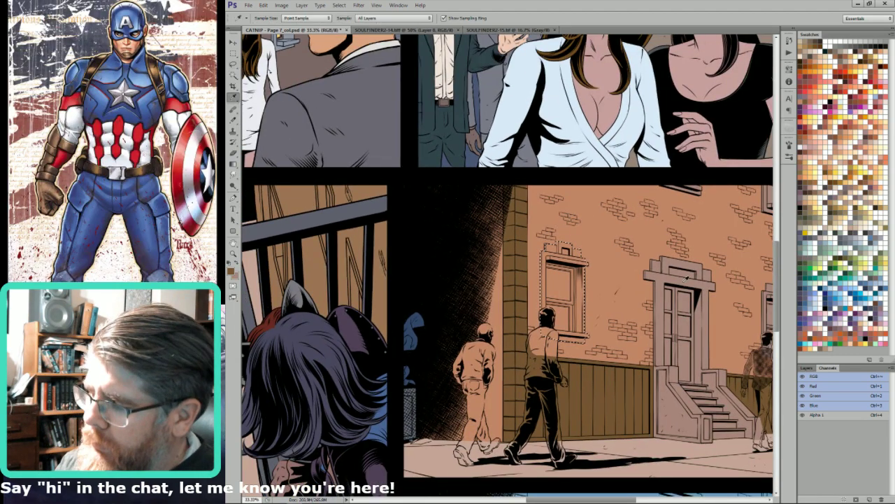
pyautogui.click(686, 279)
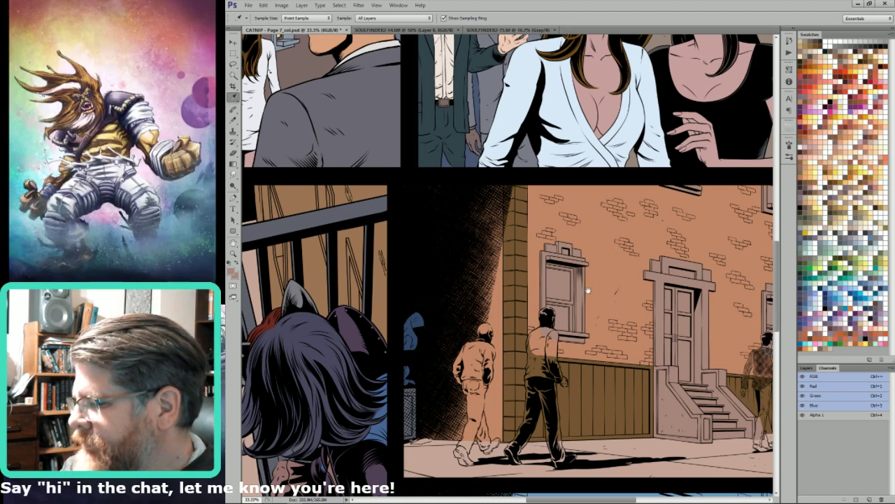
# Outline the sash inside that window's frame and build up a brown tint on it with repeated partial-opacity foreground fills.
pyautogui.moveTo(577, 323); pyautogui.dragTo(624, 329)
pyautogui.press('l')
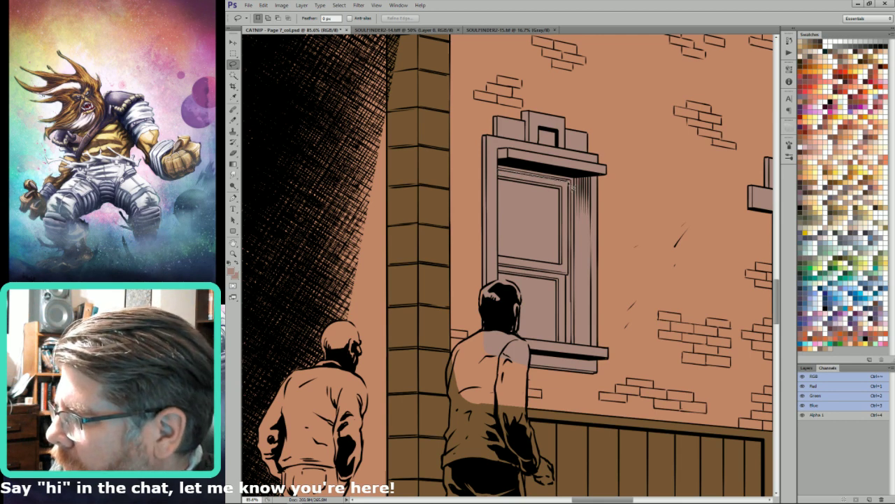
pyautogui.moveTo(518, 328)
pyautogui.mouseDown()
pyautogui.moveTo(510, 336)
pyautogui.moveTo(499, 282)
pyautogui.moveTo(498, 169)
pyautogui.mouseUp()
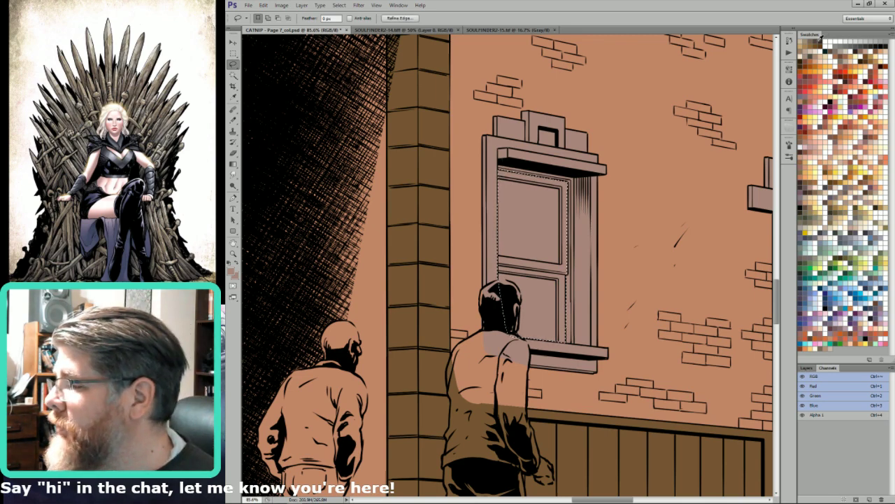
pyautogui.click(821, 58)
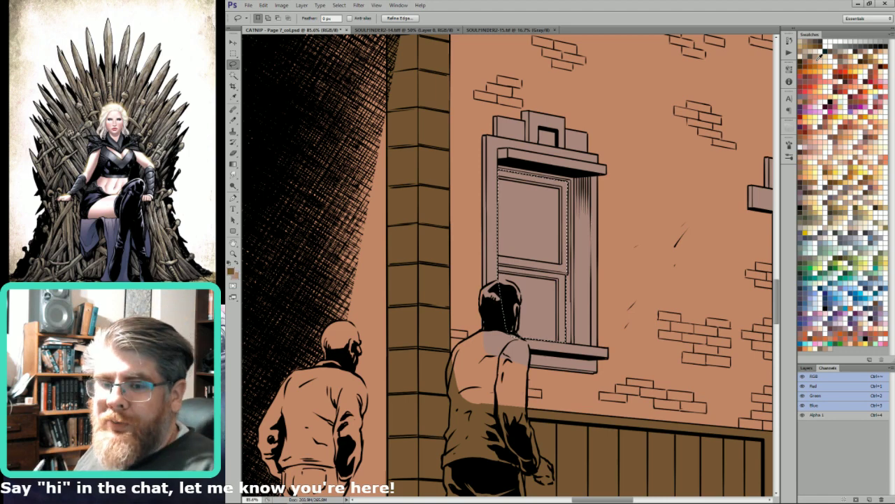
pyautogui.press('x')
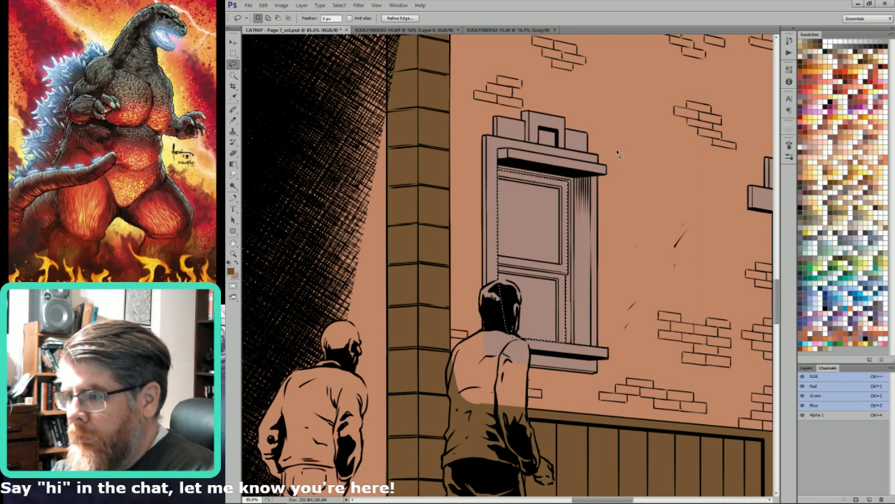
pyautogui.hotkey('shift', 'F5')
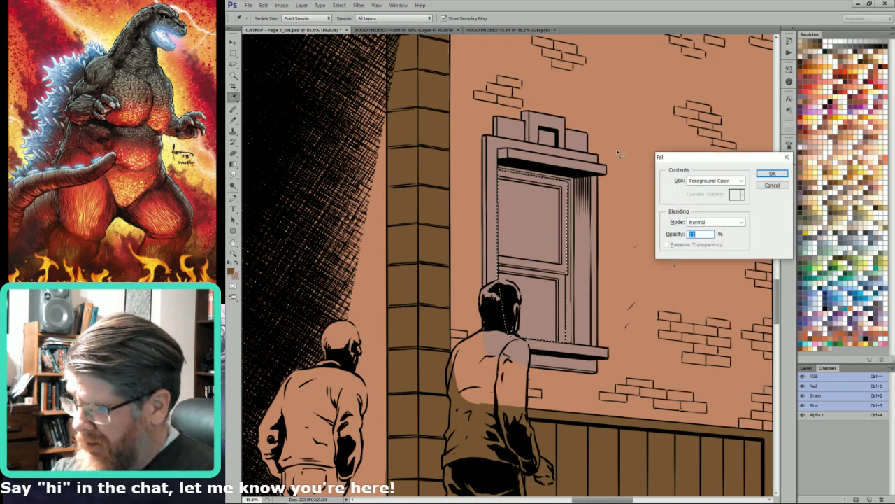
pyautogui.press('Return')
pyautogui.hotkey('shift', 'F5')
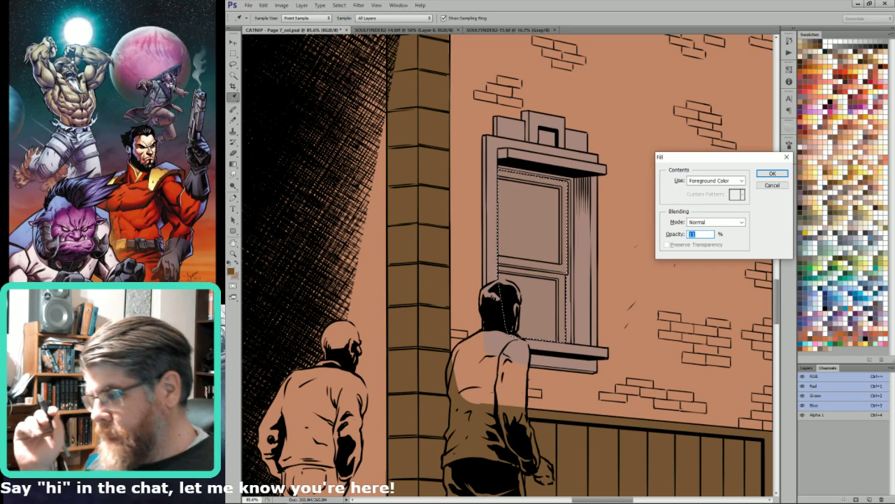
pyautogui.press('Return')
pyautogui.hotkey('shift', 'F5')
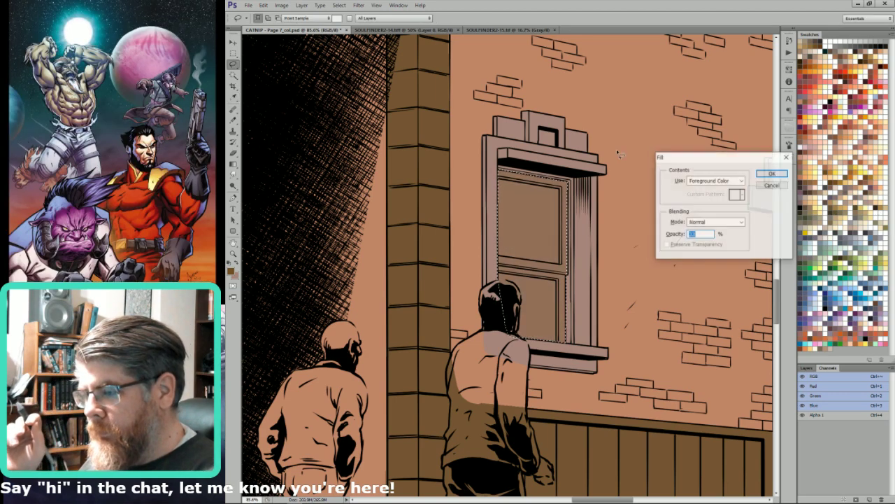
pyautogui.press('Return')
# Sample the sash's brown, outline the thin strip along the sash's edge, fill it with that brown and deselect.
pyautogui.press('o')
pyautogui.press('i')
pyautogui.click(551, 240)
pyautogui.press('x')
pyautogui.press('l')
pyautogui.hotkey('ctrl', 'd')
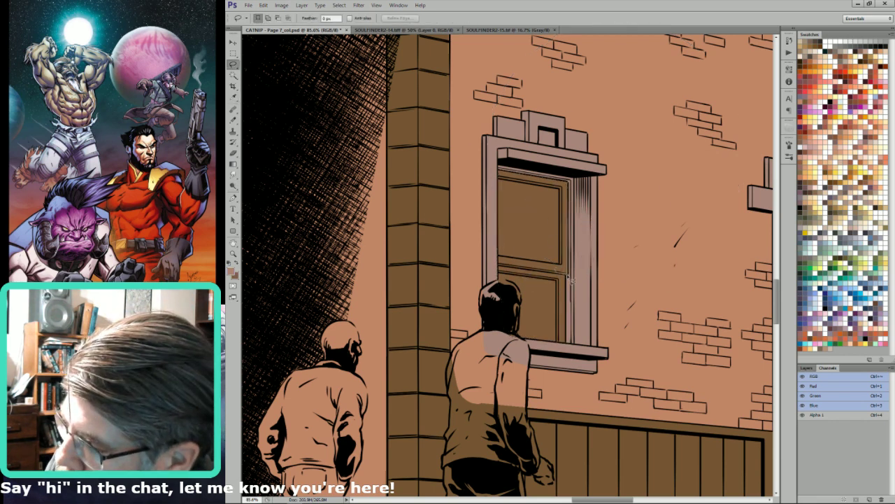
pyautogui.moveTo(572, 198); pyautogui.dragTo(562, 186)
pyautogui.hotkey('ctrl', 'BackSpace')
pyautogui.hotkey('ctrl', 'd')
# Select both window panes on the Alpha 1 channel, expand the selection and extend it behind the man's head.
pyautogui.hotkey('ctrl', '4')
pyautogui.press('w')
pyautogui.click(541, 291)
pyautogui.keyDown('shift'); pyautogui.click(543, 235); pyautogui.keyUp('shift')
pyautogui.press('F6')
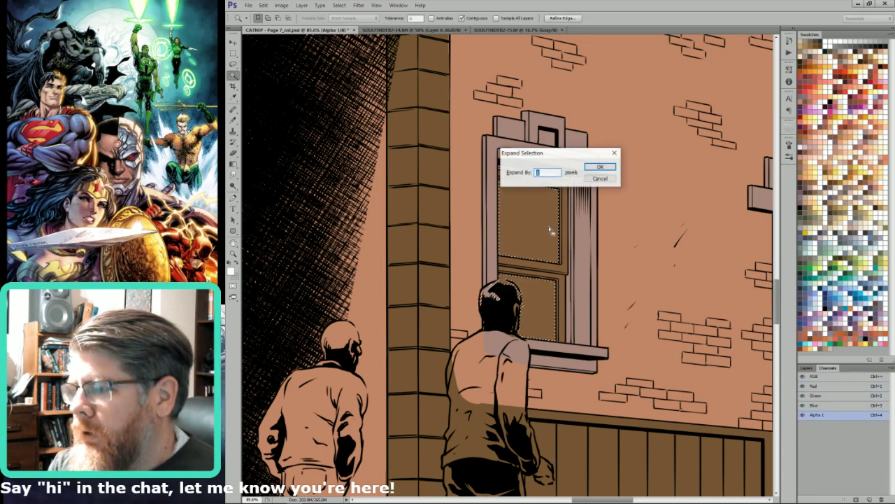
pyautogui.press('Return')
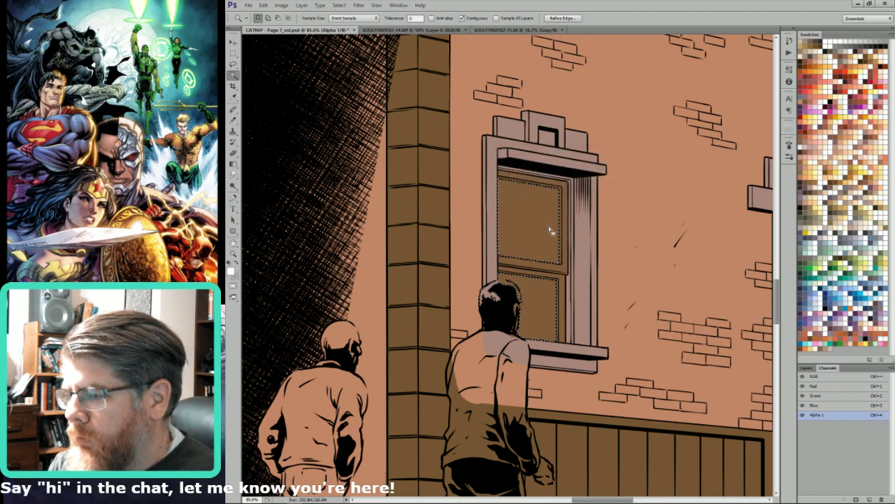
pyautogui.press('l')
pyautogui.press('shift')
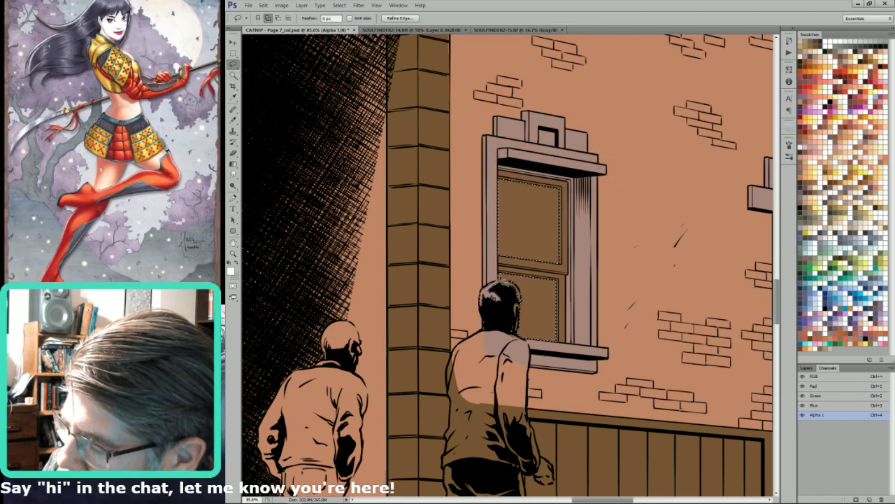
pyautogui.moveTo(537, 301)
pyautogui.mouseDown()
pyautogui.moveTo(553, 341)
pyautogui.moveTo(497, 324)
pyautogui.moveTo(494, 308)
pyautogui.moveTo(531, 297)
pyautogui.mouseUp()
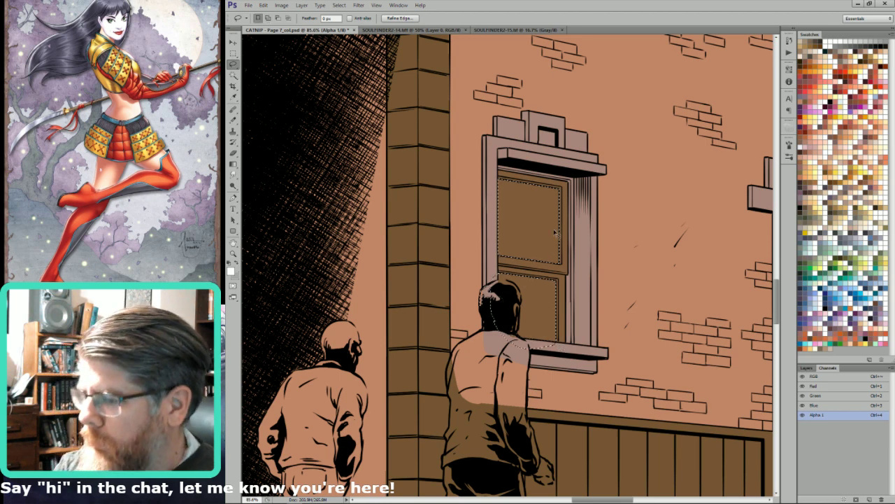
# Return to the RGB channels and fill the two window panes with a light tan swatch.
pyautogui.hotkey('ctrl', '2')
pyautogui.press('w')
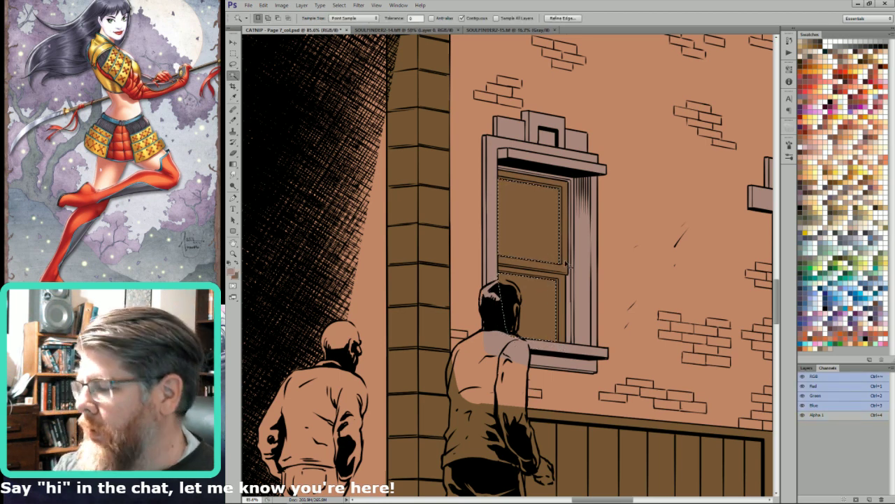
pyautogui.hotkey('ctrl', 'd')
pyautogui.click(849, 205)
pyautogui.press('x')
pyautogui.hotkey('ctrl', 'BackSpace')
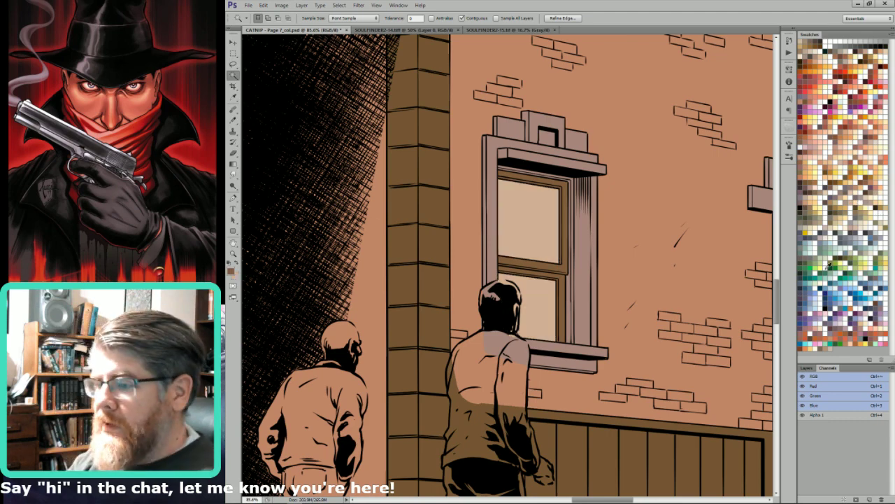
# Sample the sash's brown, outline the inner frame strip around the sash, fill it with that brown and deselect.
pyautogui.moveTo(566, 268); pyautogui.dragTo(469, 297)
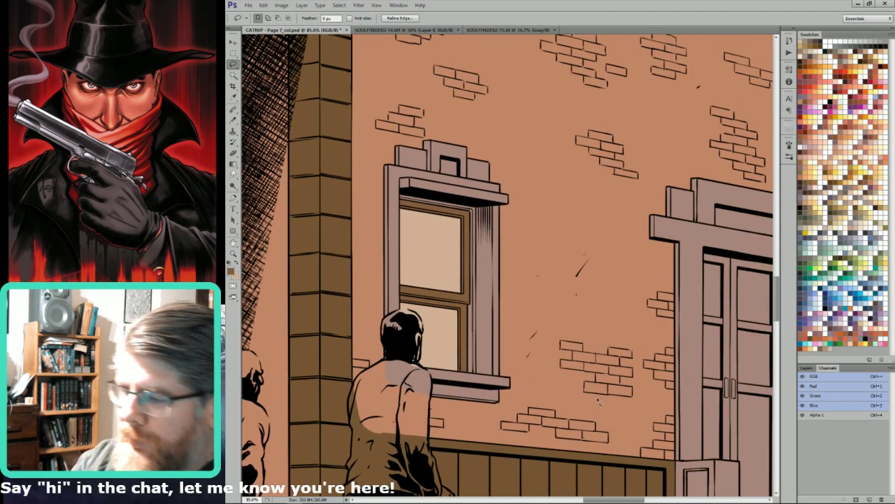
pyautogui.press('i')
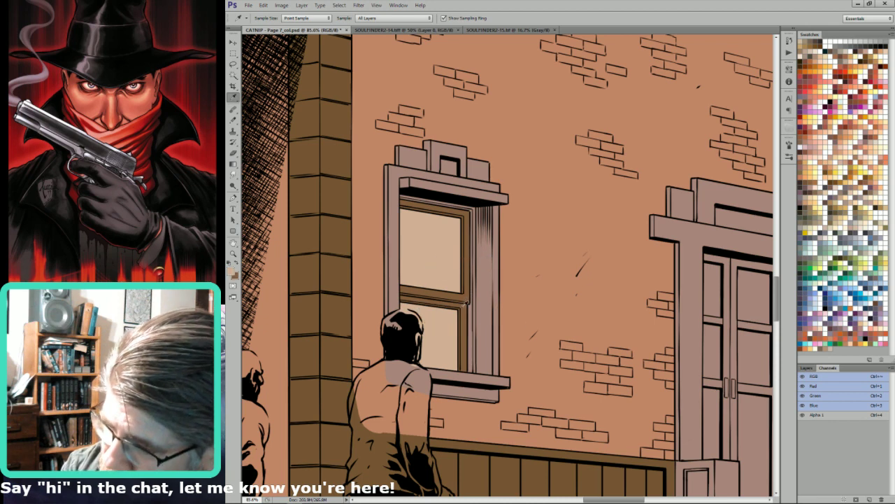
pyautogui.click(463, 304)
pyautogui.press('l')
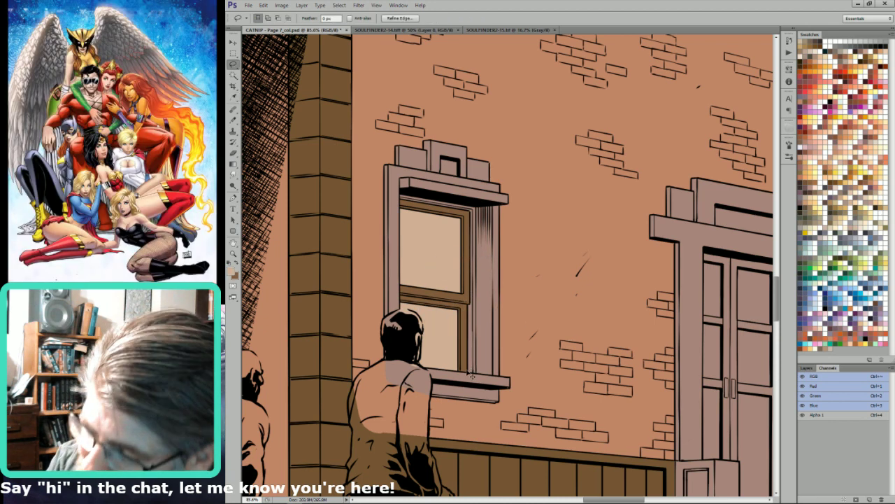
pyautogui.keyDown('alt'); pyautogui.click(476, 375); pyautogui.keyUp('alt')
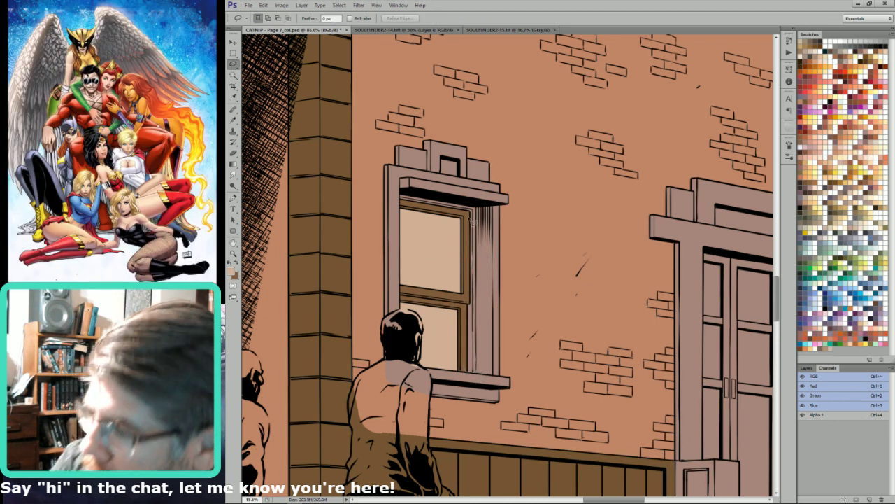
pyautogui.keyDown('alt'); pyautogui.click(475, 206); pyautogui.keyUp('alt')
pyautogui.moveTo(428, 208)
pyautogui.mouseDown()
pyautogui.moveTo(404, 202)
pyautogui.moveTo(434, 248)
pyautogui.mouseUp()
pyautogui.press('w')
pyautogui.keyDown('alt'); pyautogui.keyDown('shift'); pyautogui.click(448, 205); pyautogui.keyUp('shift'); pyautogui.keyUp('alt')
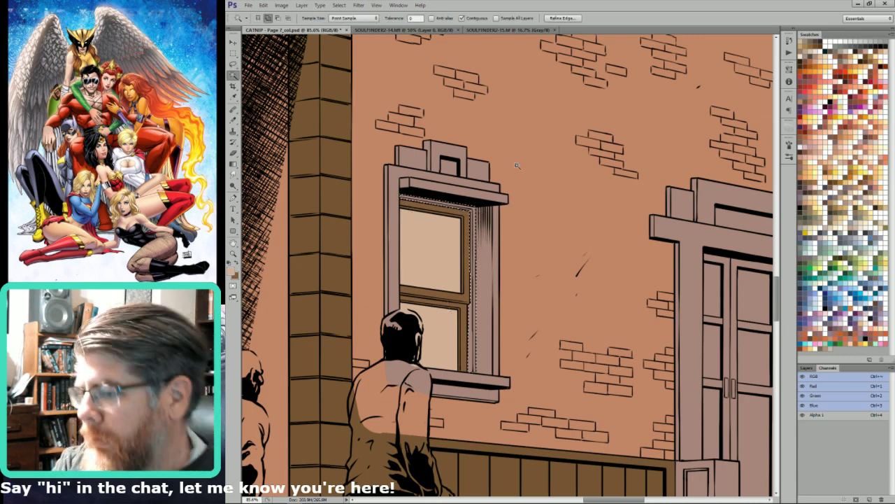
pyautogui.hotkey('ctrl', 'BackSpace')
pyautogui.hotkey('ctrl', 'd')
pyautogui.hotkey('ctrl', 'BackSpace')
# Outline the double doors inside the doorway surround and fill them with the window sash's brown.
pyautogui.press('l')
pyautogui.moveTo(721, 187); pyautogui.dragTo(525, 128)
pyautogui.moveTo(576, 207); pyautogui.dragTo(608, 203)
pyautogui.hotkey('ctrl', 'd')
pyautogui.moveTo(537, 194)
pyautogui.mouseDown()
pyautogui.moveTo(536, 398)
pyautogui.moveTo(562, 400)
pyautogui.moveTo(575, 442)
pyautogui.moveTo(619, 444)
pyautogui.moveTo(618, 211)
pyautogui.mouseUp()
pyautogui.hotkey('alt', 'BackSpace')
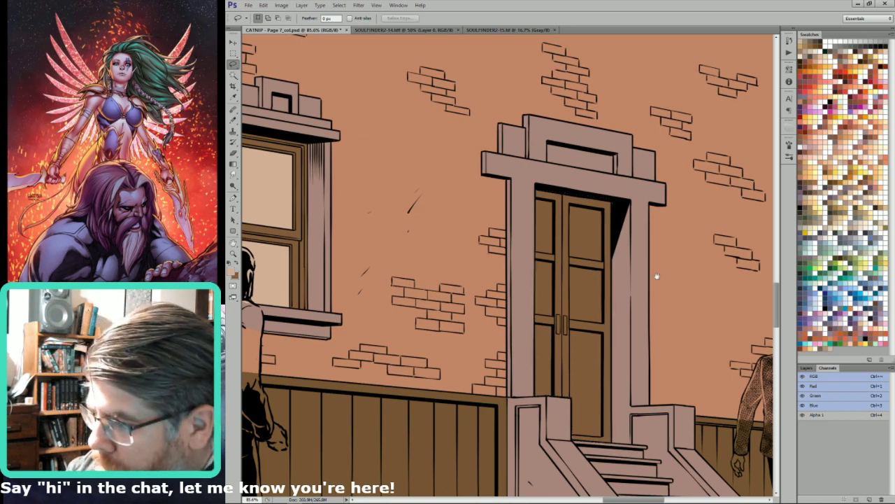
# Outline the sash area of the cropped window above the far pedestrian, fill it with the same brown and deselect.
pyautogui.moveTo(657, 276); pyautogui.dragTo(593, 272)
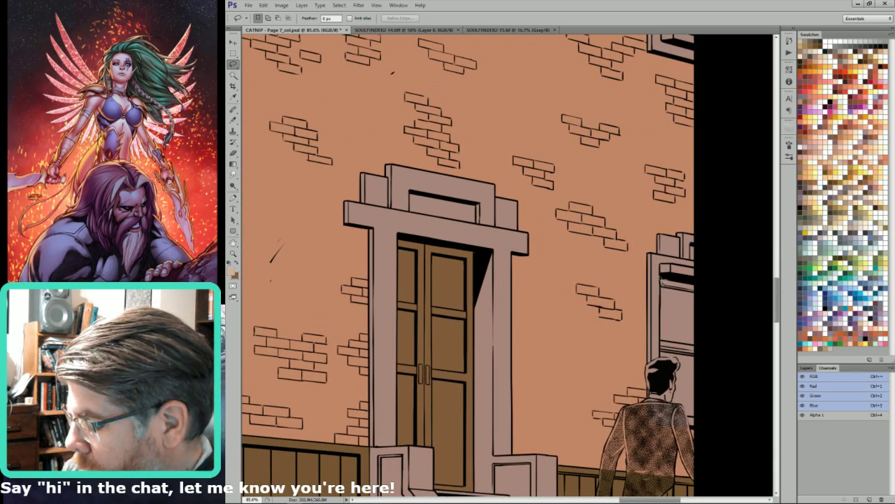
pyautogui.moveTo(679, 420)
pyautogui.mouseDown()
pyautogui.moveTo(723, 410)
pyautogui.moveTo(704, 286)
pyautogui.moveTo(661, 278)
pyautogui.mouseUp()
pyautogui.press('w')
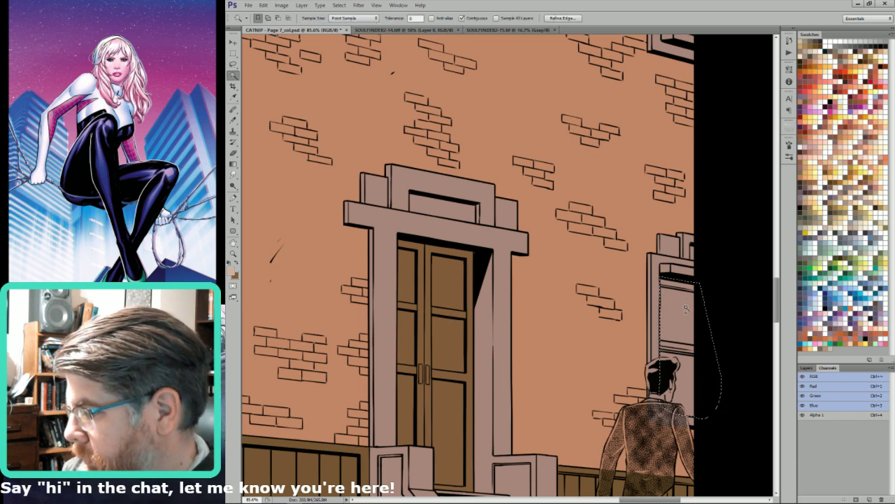
pyautogui.keyDown('alt'); pyautogui.keyDown('shift'); pyautogui.click(688, 308); pyautogui.keyUp('shift'); pyautogui.keyUp('alt')
pyautogui.hotkey('ctrl', 'BackSpace')
pyautogui.press('l')
pyautogui.hotkey('ctrl', 'd')
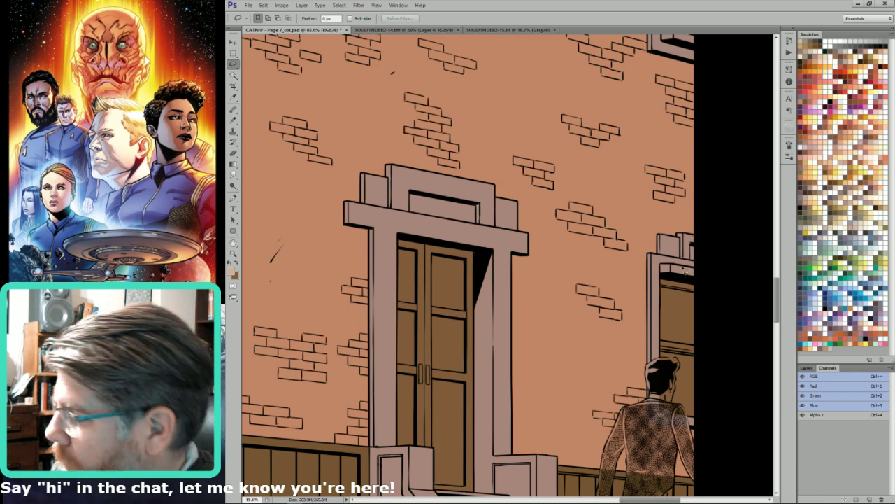
# Outline the two panes of the cropped window above the far pedestrian, limit the selection to the brown area, fill it with light tan and deselect.
pyautogui.moveTo(678, 294)
pyautogui.mouseDown()
pyautogui.moveTo(697, 296)
pyautogui.moveTo(703, 349)
pyautogui.moveTo(665, 344)
pyautogui.moveTo(698, 359)
pyautogui.moveTo(710, 421)
pyautogui.moveTo(649, 420)
pyautogui.mouseUp()
pyautogui.press('w')
pyautogui.keyDown('alt'); pyautogui.keyDown('shift'); pyautogui.click(683, 336); pyautogui.keyUp('shift'); pyautogui.keyUp('alt')
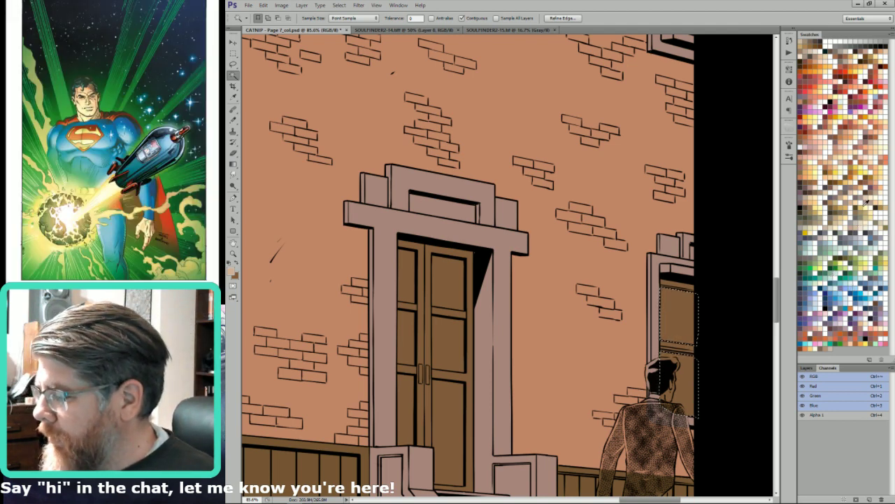
pyautogui.press('l')
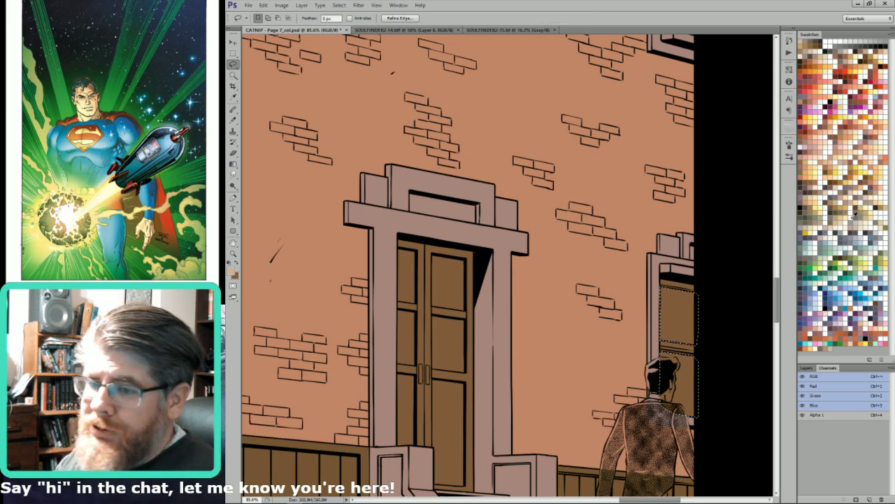
pyautogui.hotkey('ctrl', '0')
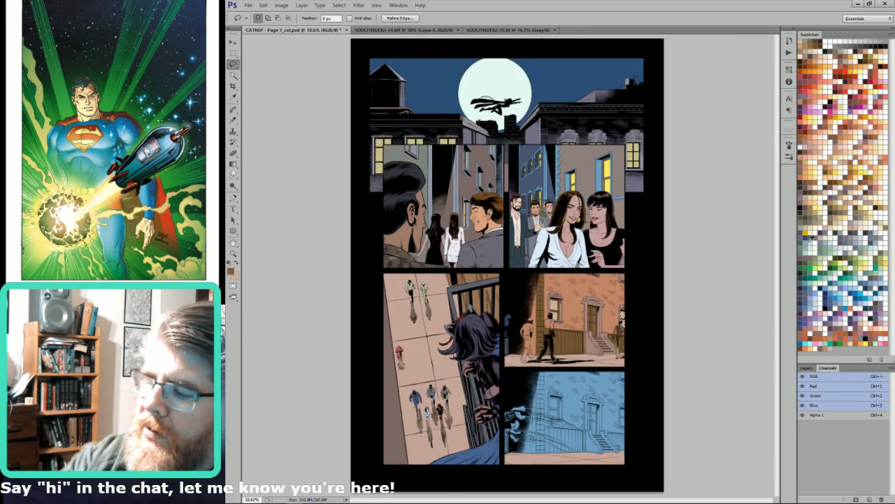
pyautogui.hotkey('ctrl', 'd')
# Outline the opening of the cropped window in the street panel's upper right corner and fill it with the sash's brown.
pyautogui.moveTo(641, 245); pyautogui.dragTo(706, 246)
pyautogui.scroll(3, 548, 308)
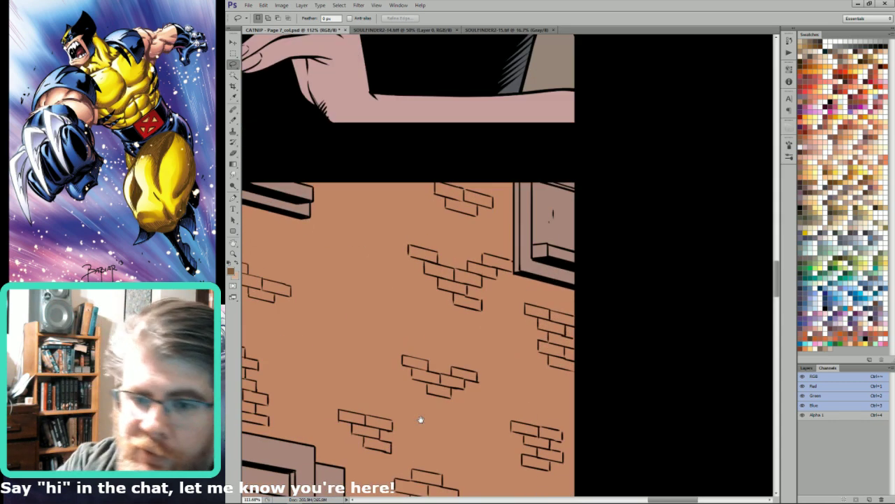
pyautogui.moveTo(535, 217)
pyautogui.mouseDown()
pyautogui.moveTo(537, 251)
pyautogui.moveTo(599, 194)
pyautogui.moveTo(538, 179)
pyautogui.mouseUp()
pyautogui.press('x')
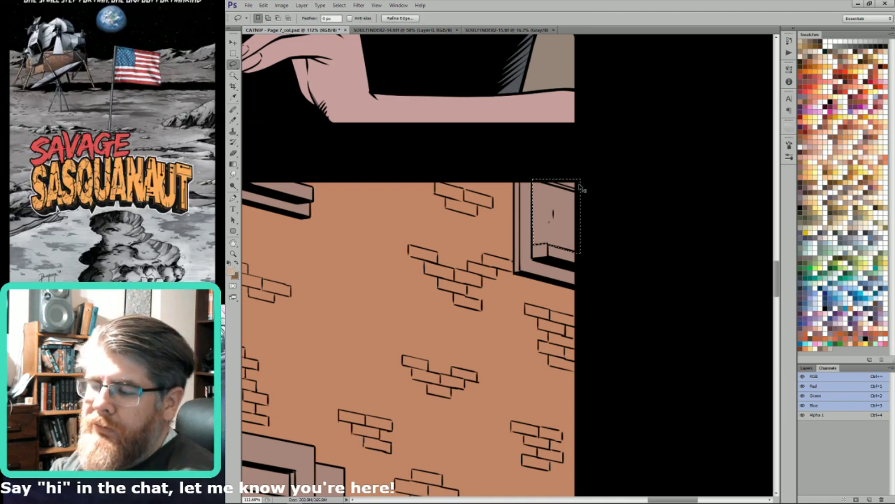
pyautogui.hotkey('ctrl', 'BackSpace')
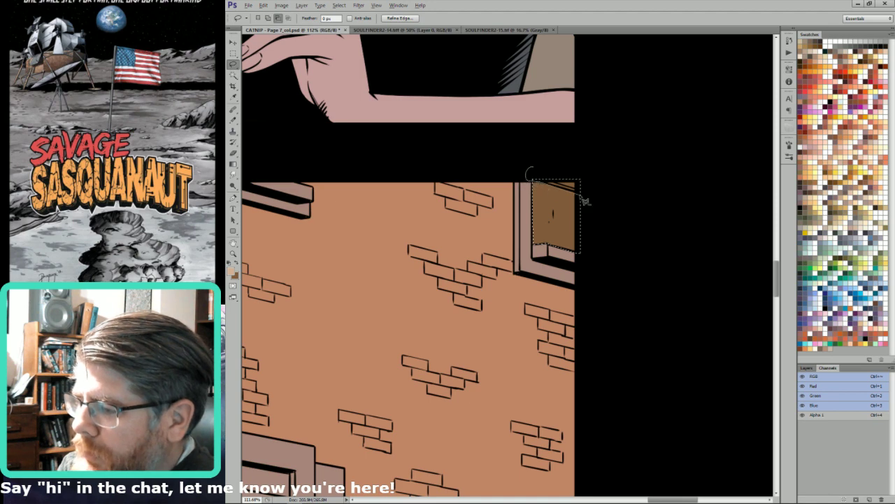
# Subtract the upper sash strip from the corner window's selection, fill the remaining pane with light tan and deselect.
pyautogui.press('x')
pyautogui.hotkey('ctrl', 'BackSpace')
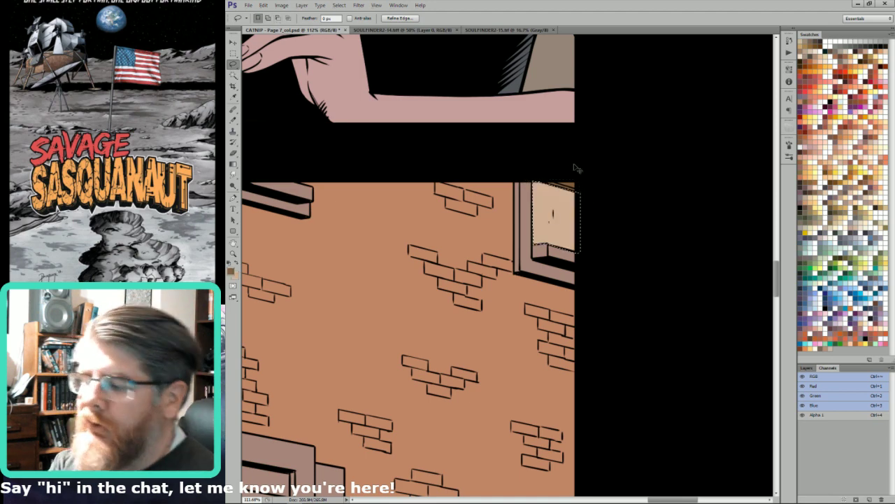
pyautogui.hotkey('ctrl', 'd')
pyautogui.moveTo(480, 242); pyautogui.dragTo(574, 233)
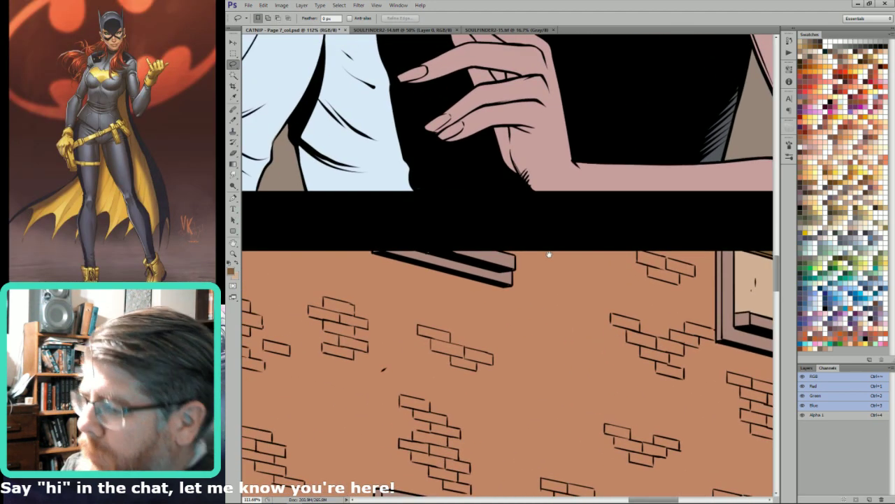
pyautogui.hotkey('ctrl', '0')
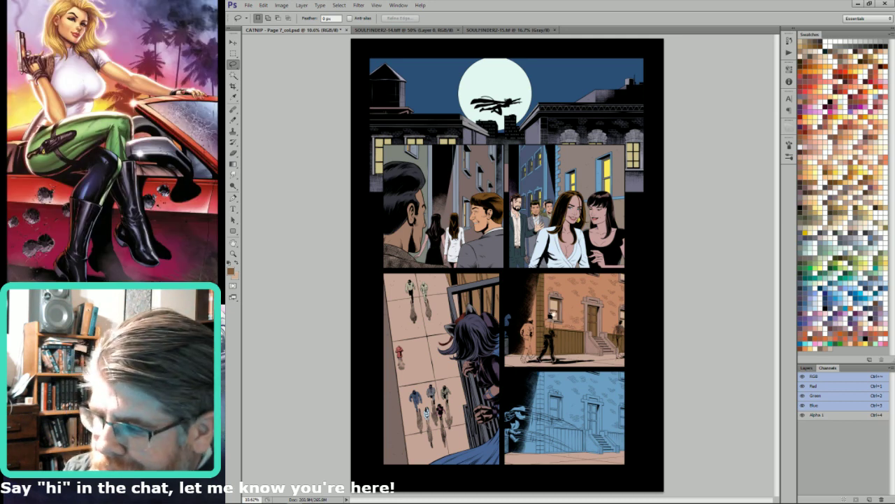
# Select the orange street panel in the page's middle row up to its black borders and copy it to a new layer.
pyautogui.press('m')
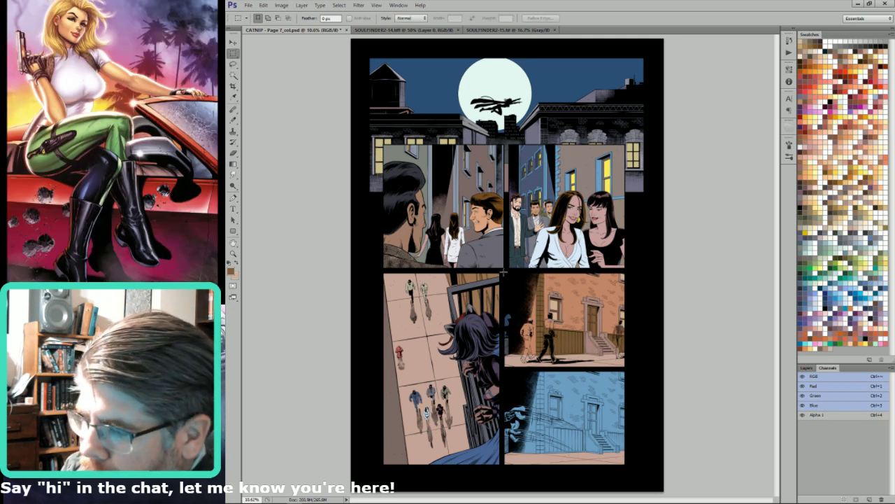
pyautogui.moveTo(503, 273); pyautogui.dragTo(629, 364)
pyautogui.press('w')
pyautogui.click(629, 364)
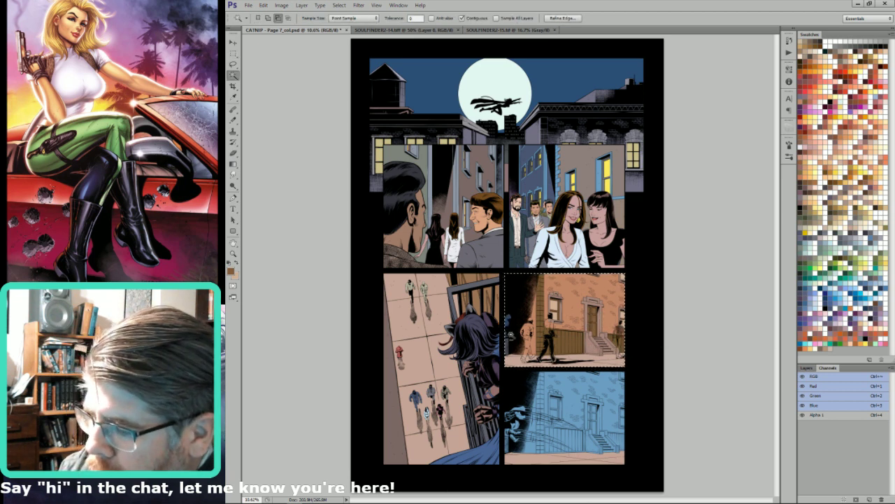
pyautogui.hotkey('ctrl', 'j')
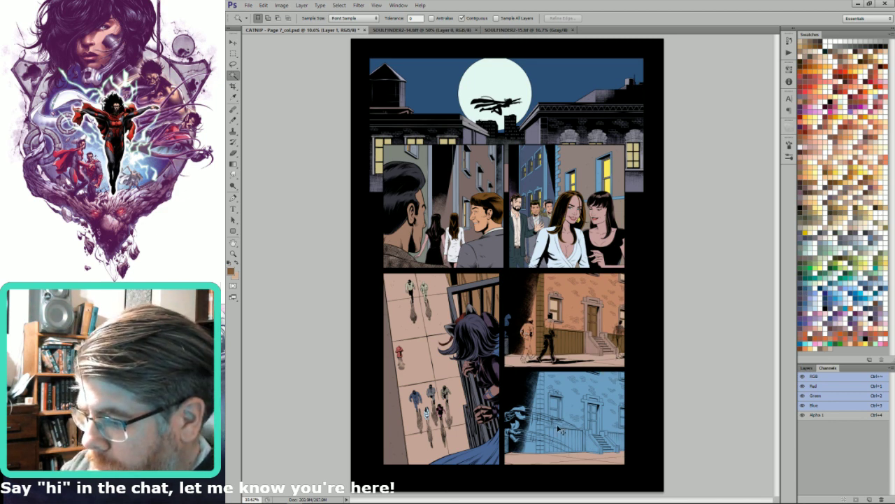
# Merge the copied panel layer back into the background and clear the selection.
pyautogui.hotkey('ctrl', 'shift', 'd')
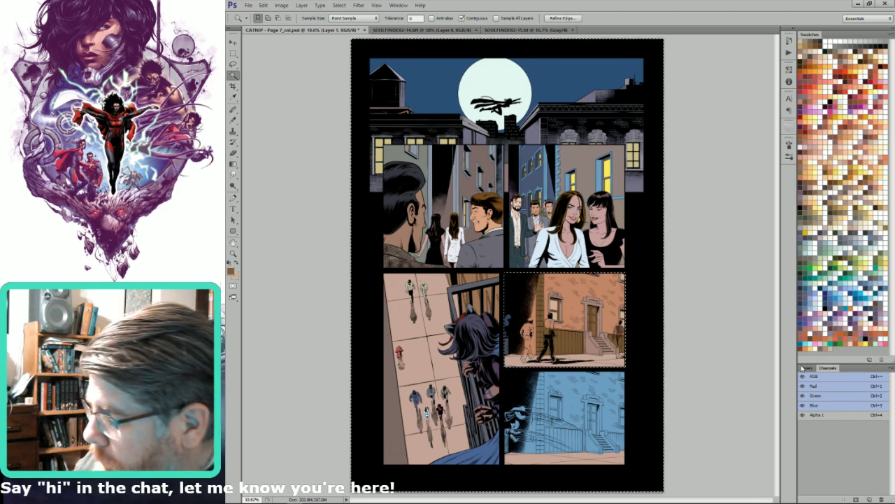
pyautogui.click(806, 368)
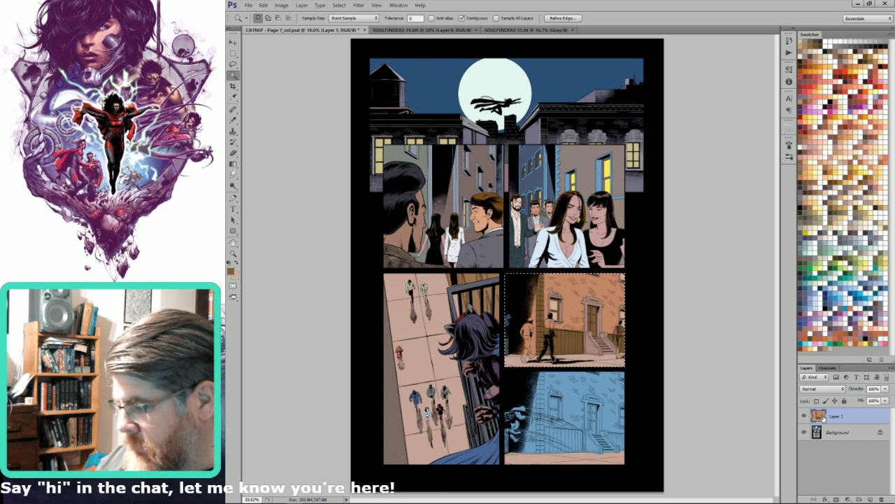
pyautogui.hotkey('ctrl', 'e')
pyautogui.hotkey('ctrl', 'd')
# Select the blue last panel and paste the coloured building scene inside it as a masked layer.
pyautogui.click(552, 444)
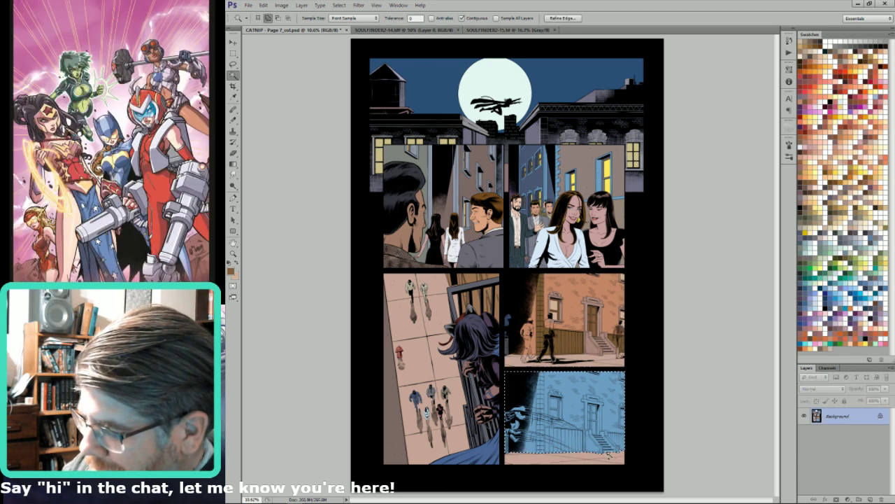
pyautogui.moveTo(520, 436); pyautogui.dragTo(602, 436)
pyautogui.moveTo(689, 267); pyautogui.dragTo(632, 190)
pyautogui.hotkey('ctrl', 'shift', 'alt', 'v')
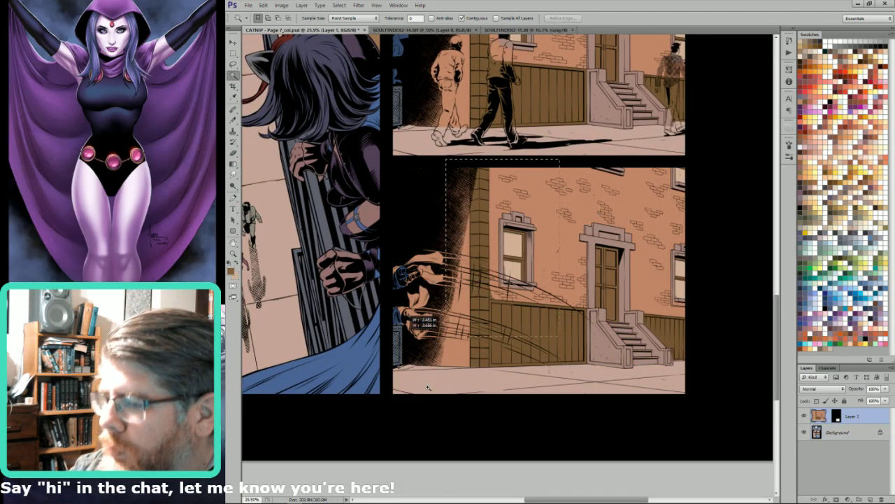
# Examine how the pasted building colours line up with the last panel's ink lines, from the window and doorway to the panel edges.
pyautogui.scroll(4, 497, 252)
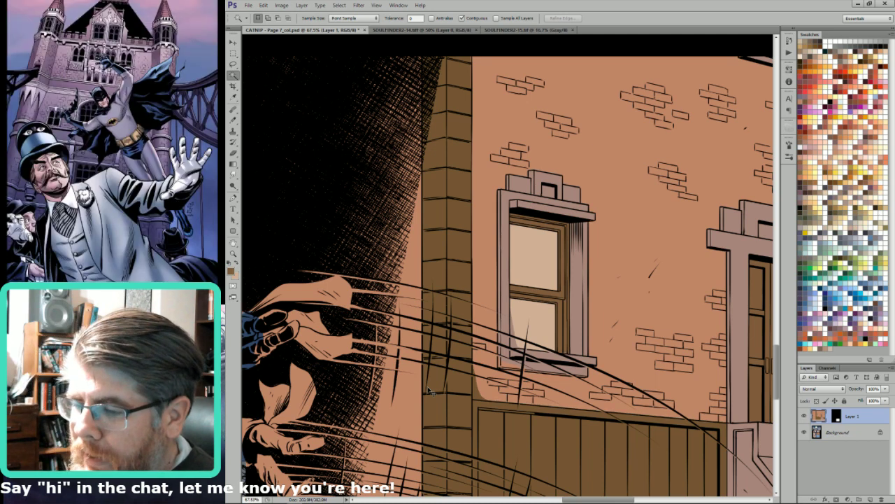
pyautogui.moveTo(427, 387); pyautogui.dragTo(620, 438)
pyautogui.hotkey('ctrl', '0')
pyautogui.moveTo(672, 479); pyautogui.dragTo(637, 407)
pyautogui.moveTo(582, 436); pyautogui.dragTo(627, 358)
pyautogui.moveTo(560, 319); pyautogui.dragTo(661, 278)
pyautogui.moveTo(559, 285); pyautogui.dragTo(603, 368)
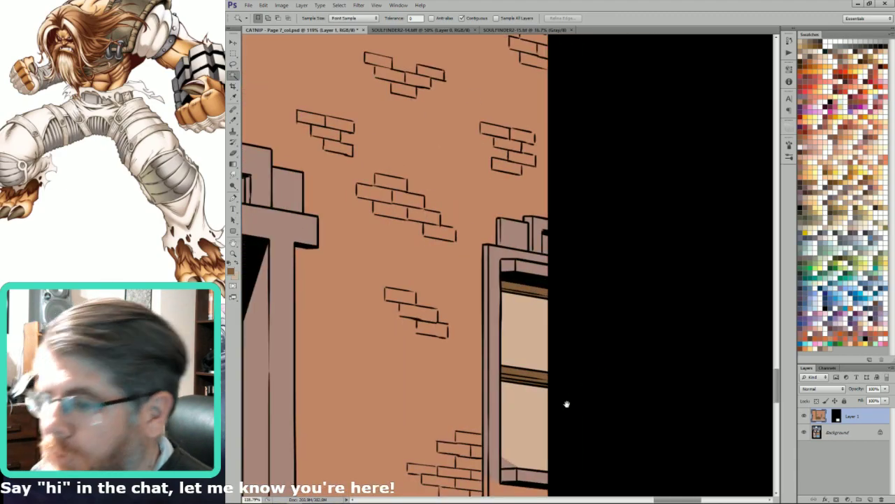
pyautogui.moveTo(567, 403); pyautogui.dragTo(688, 371)
pyautogui.hotkey('ctrl', '-')
pyautogui.hotkey('ctrl', '-')
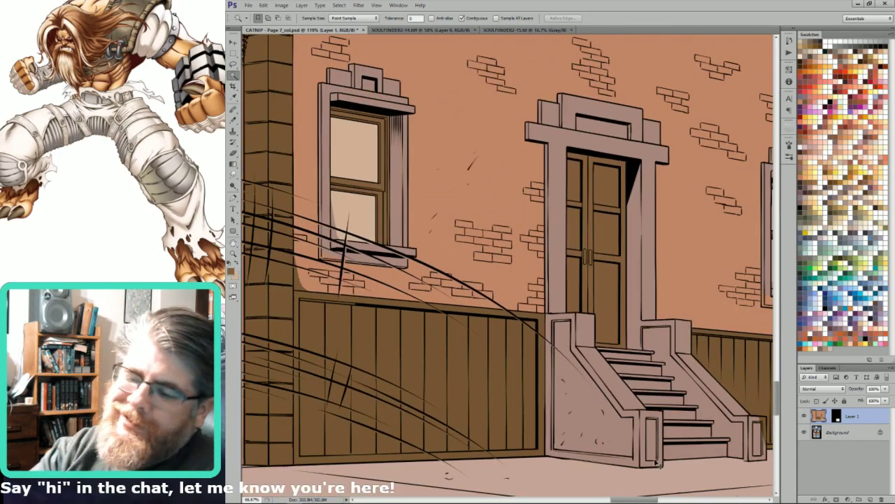
pyautogui.hotkey('ctrl', '-')
pyautogui.moveTo(380, 245); pyautogui.dragTo(569, 251)
pyautogui.moveTo(392, 243); pyautogui.dragTo(481, 291)
pyautogui.moveTo(690, 159); pyautogui.dragTo(465, 197)
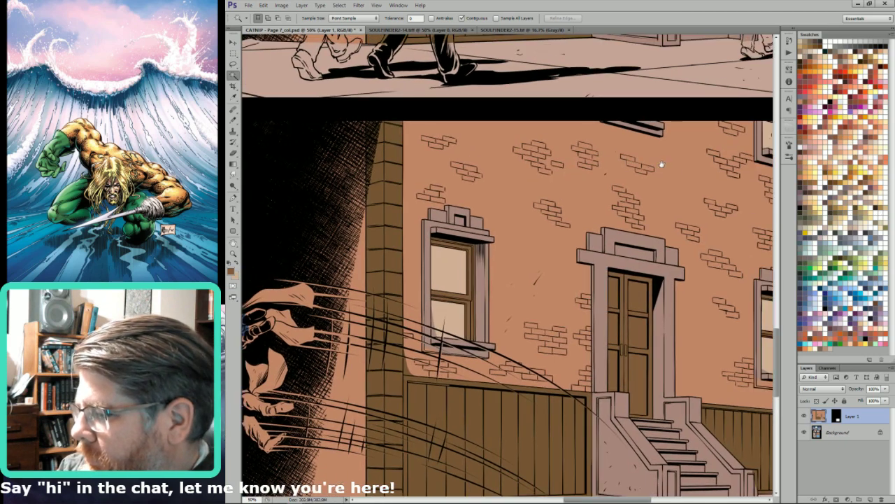
pyautogui.moveTo(666, 183); pyautogui.dragTo(552, 317)
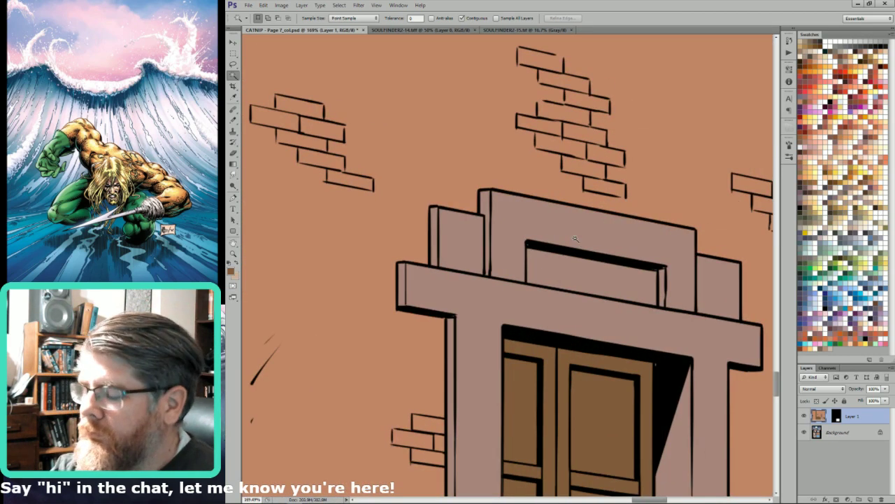
# Outline the raised stone block above the last panel's doorway with the Lasso and switch to colour sampling.
pyautogui.press('l')
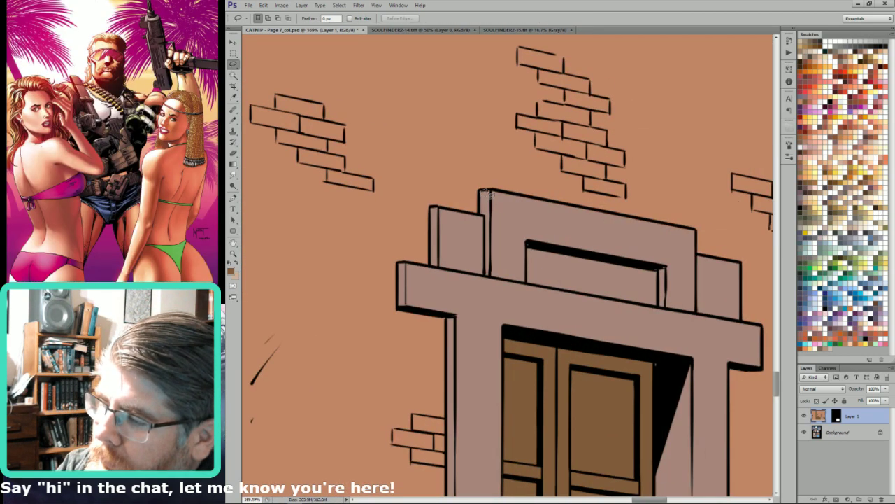
pyautogui.moveTo(697, 230); pyautogui.dragTo(687, 253)
pyautogui.press('i')
pyautogui.hotkey('ctrl', '0')
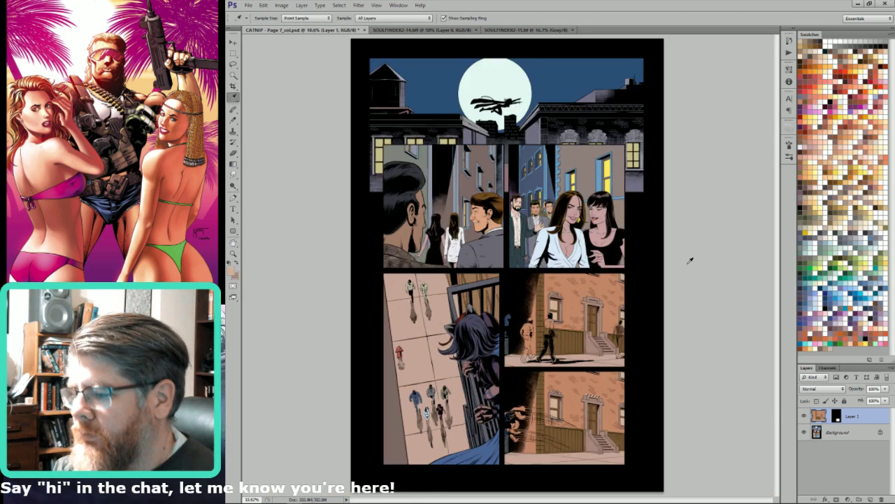
# Compare the doorway with the panel above and merge the pasted building layer into the background.
pyautogui.moveTo(596, 358); pyautogui.dragTo(595, 359)
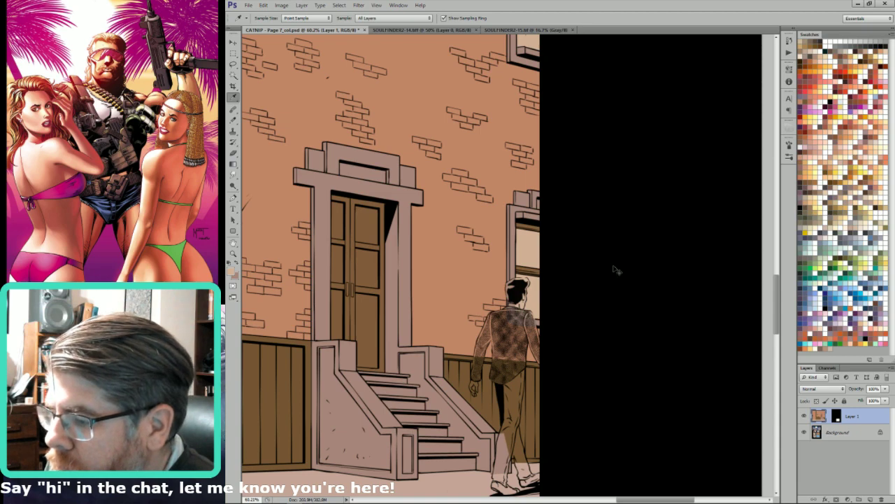
pyautogui.moveTo(563, 194); pyautogui.dragTo(628, 291)
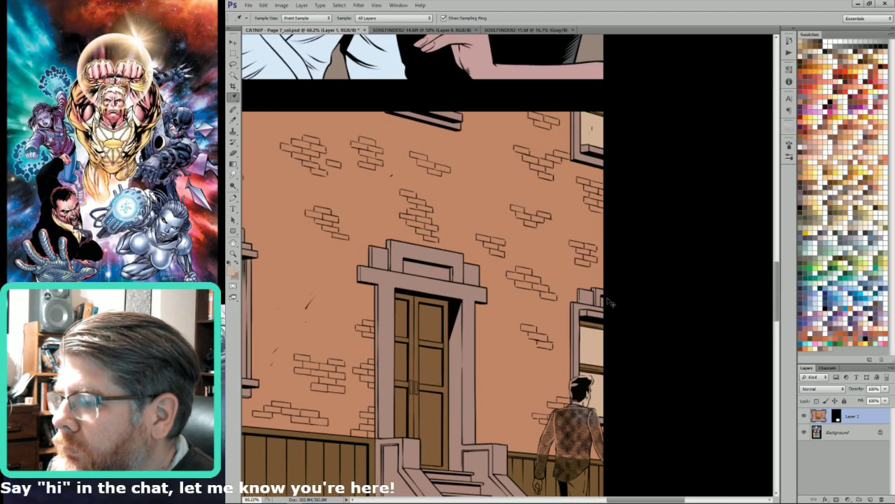
pyautogui.press('Delete')
pyautogui.hscroll(-1, 574, 319)
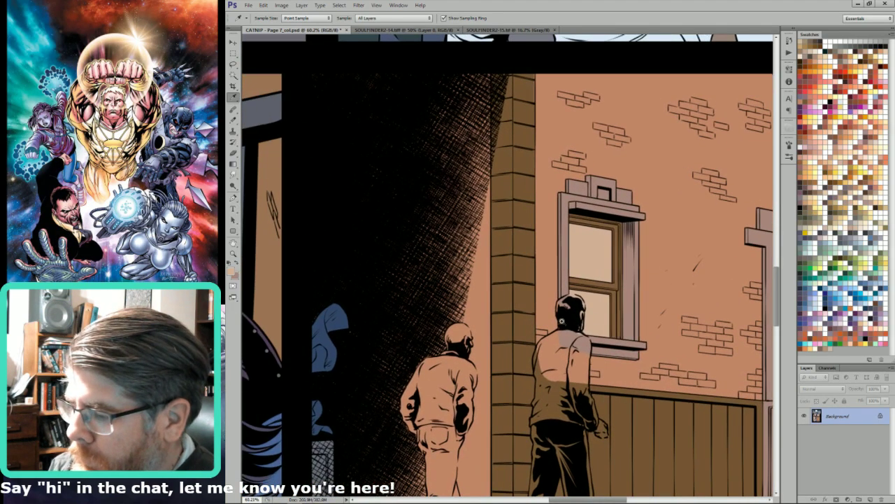
# Lasso the wall corner beside the brick column below the last panel's window and fill it with the sampled brick orange.
pyautogui.press('l')
pyautogui.hotkey('ctrl', '0')
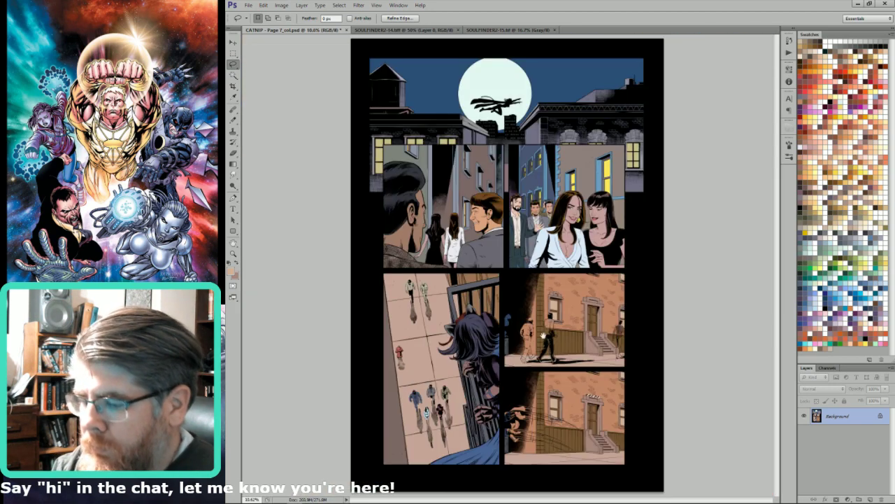
pyautogui.moveTo(526, 418); pyautogui.dragTo(630, 215)
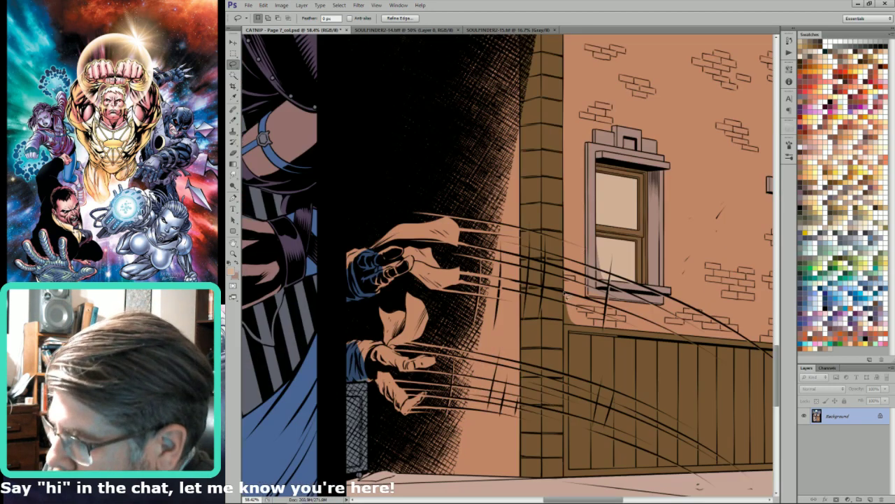
pyautogui.moveTo(567, 325)
pyautogui.mouseDown()
pyautogui.moveTo(578, 325)
pyautogui.moveTo(570, 280)
pyautogui.mouseUp()
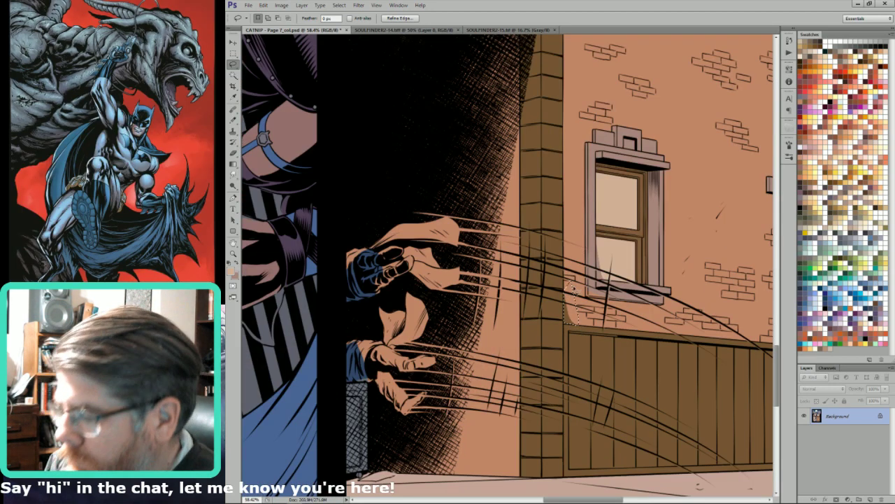
pyautogui.press('i')
pyautogui.click(578, 266)
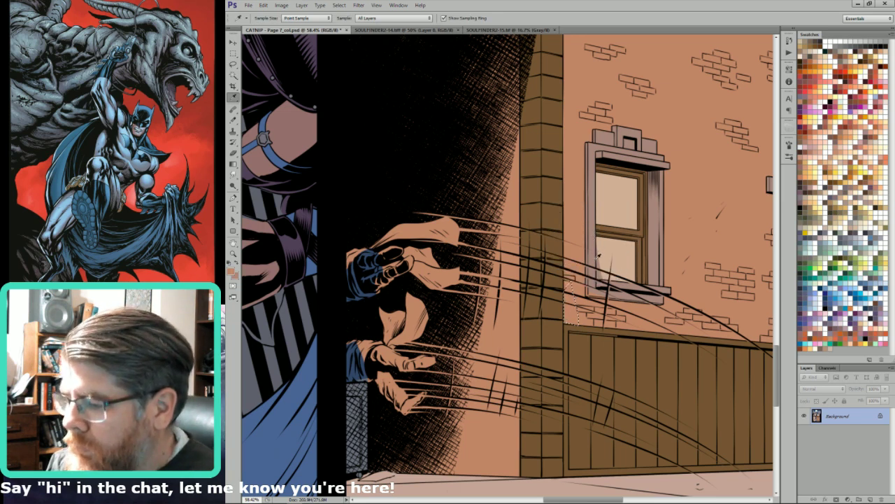
# Lasso the window sill area behind the speed lines and recolour it with the sampled stone frame colour.
pyautogui.press('l')
pyautogui.moveTo(620, 300)
pyautogui.mouseDown()
pyautogui.moveTo(658, 307)
pyautogui.moveTo(603, 287)
pyautogui.moveTo(600, 249)
pyautogui.moveTo(600, 285)
pyautogui.moveTo(617, 256)
pyautogui.mouseUp()
pyautogui.press('i')
pyautogui.click(659, 201)
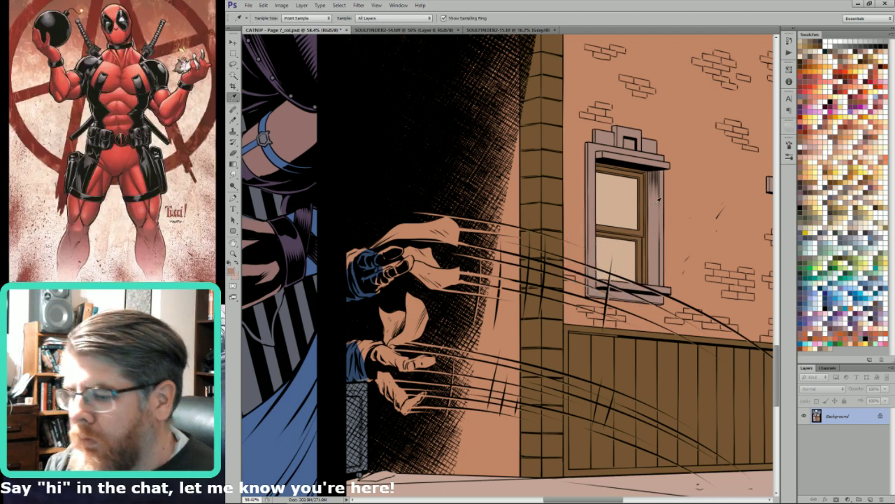
# Select the lower gloved hands and the loose cloth above them in the last panel, excluding the surrounding black.
pyautogui.press('l')
pyautogui.moveTo(466, 330); pyautogui.dragTo(592, 306)
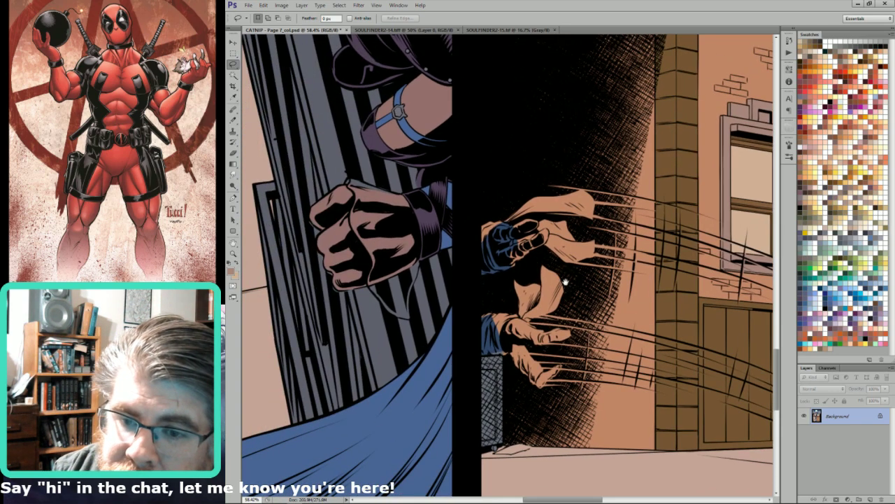
pyautogui.moveTo(572, 285); pyautogui.dragTo(565, 271)
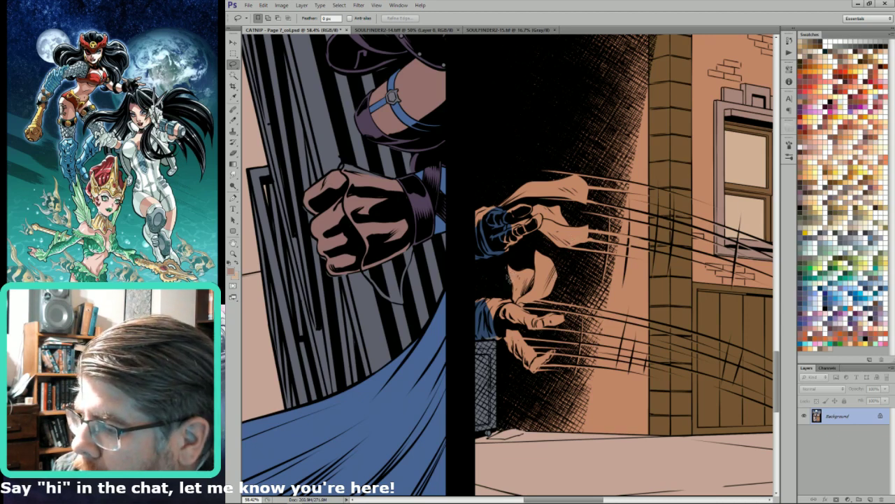
pyautogui.moveTo(510, 292)
pyautogui.mouseDown()
pyautogui.moveTo(474, 306)
pyautogui.moveTo(469, 341)
pyautogui.moveTo(498, 346)
pyautogui.moveTo(537, 378)
pyautogui.moveTo(562, 356)
pyautogui.moveTo(544, 360)
pyautogui.mouseUp()
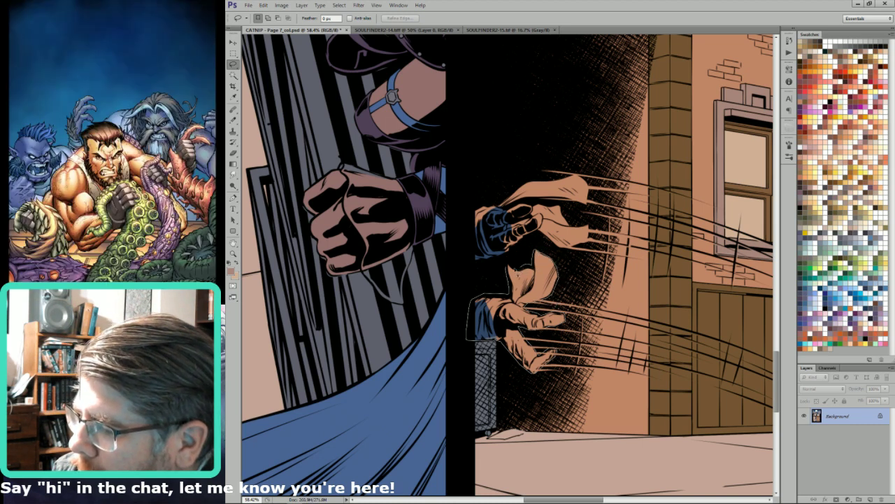
pyautogui.press('w')
pyautogui.keyDown('alt'); pyautogui.click(470, 317); pyautogui.keyUp('alt')
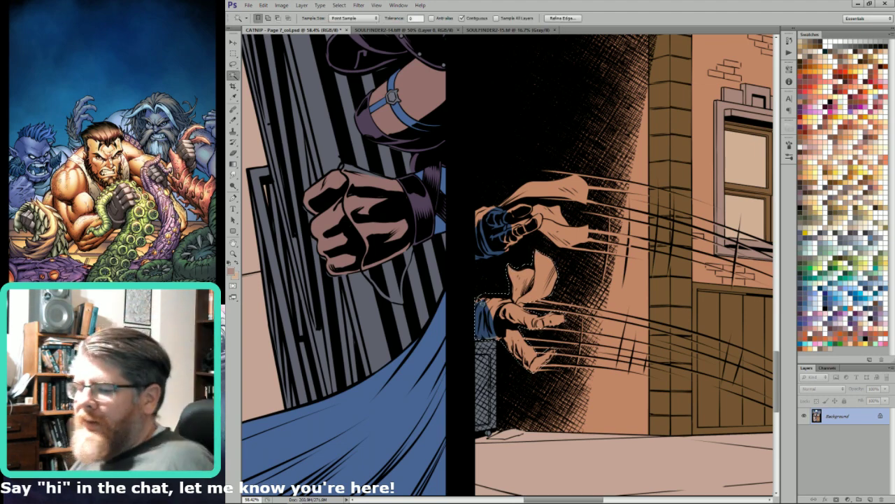
# Sample the blue of the cape in the neighbouring panel and fill the selected hands and cloth with it.
pyautogui.press('l')
pyautogui.press('i')
pyautogui.click(437, 321)
pyautogui.press('x')
pyautogui.hotkey('ctrl', 'BackSpace')
pyautogui.hotkey('alt', 'BackSpace')
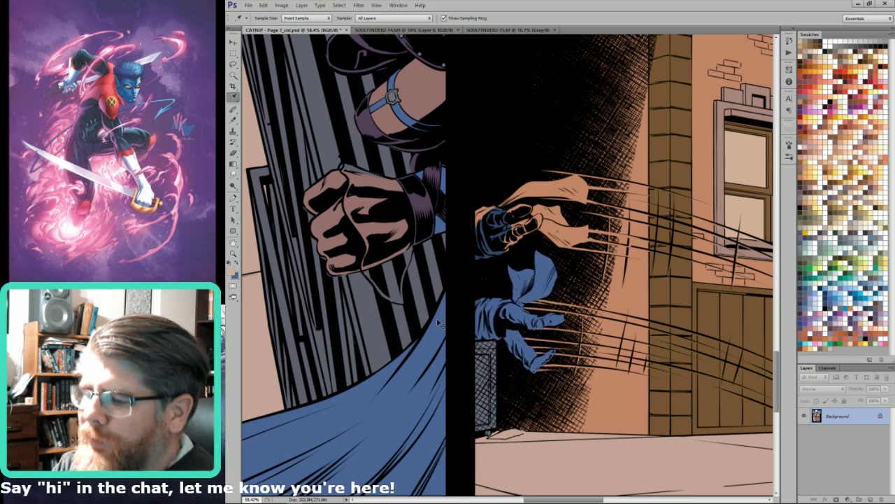
# Subtract the loose cloth from the selection, trim it around the lower hands, and sample the orange wall colour.
pyautogui.press('l')
pyautogui.moveTo(505, 265)
pyautogui.mouseDown()
pyautogui.moveTo(512, 256)
pyautogui.moveTo(563, 302)
pyautogui.mouseUp()
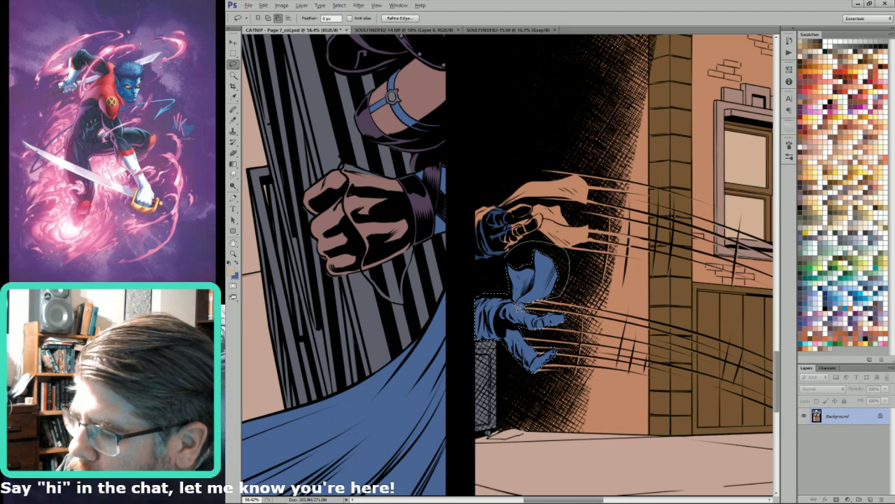
pyautogui.moveTo(502, 353); pyautogui.dragTo(490, 347)
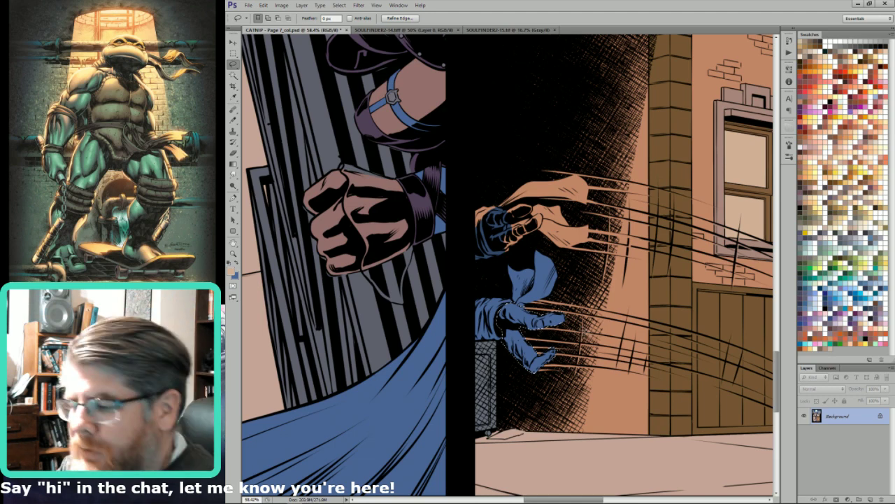
pyautogui.press('i')
pyautogui.click(573, 329)
pyautogui.press('b')
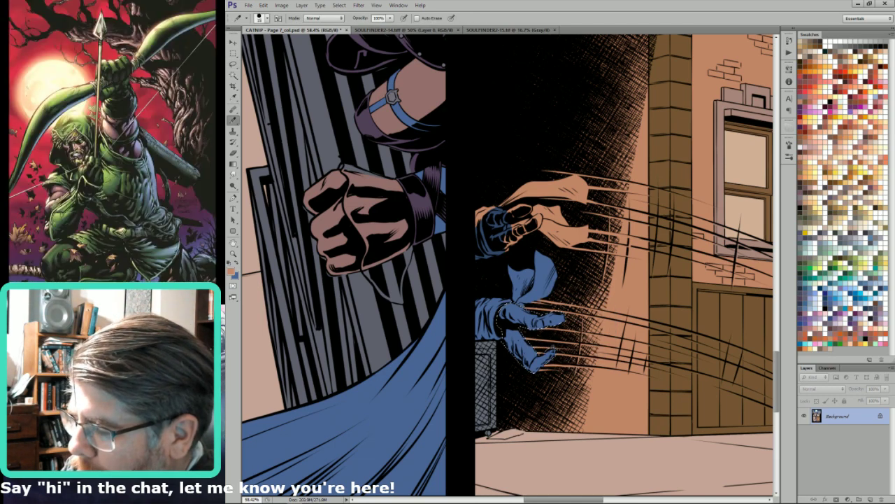
pyautogui.press('w')
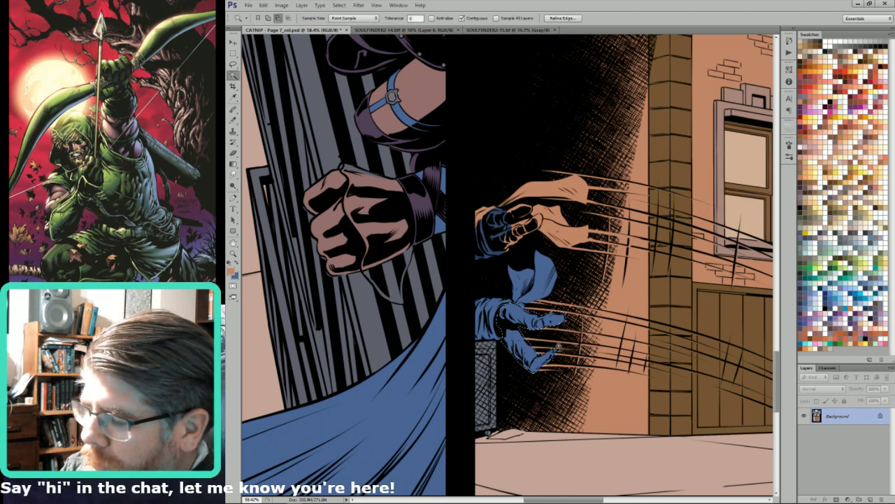
pyautogui.press('shift')
pyautogui.press('b')
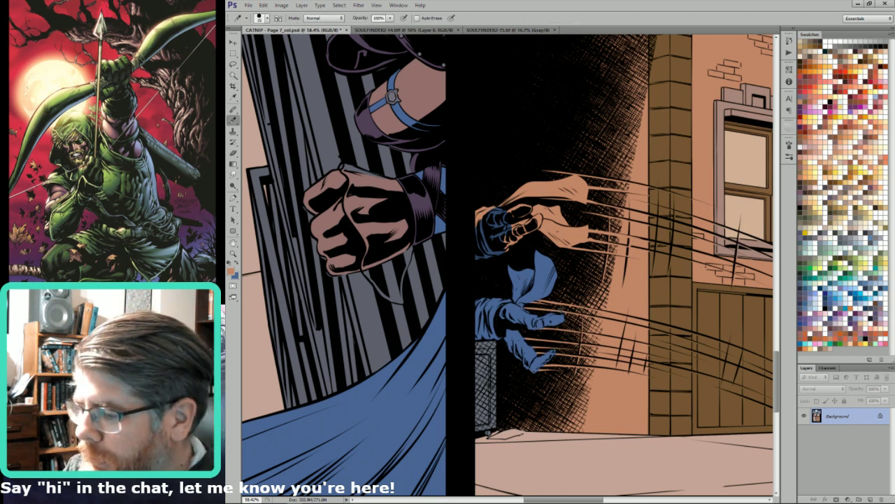
pyautogui.press('w')
pyautogui.press('shift')
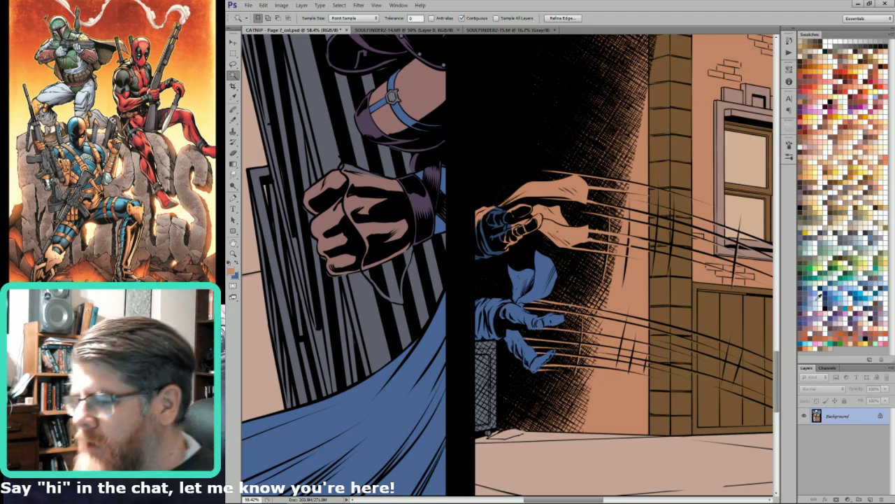
pyautogui.press('l')
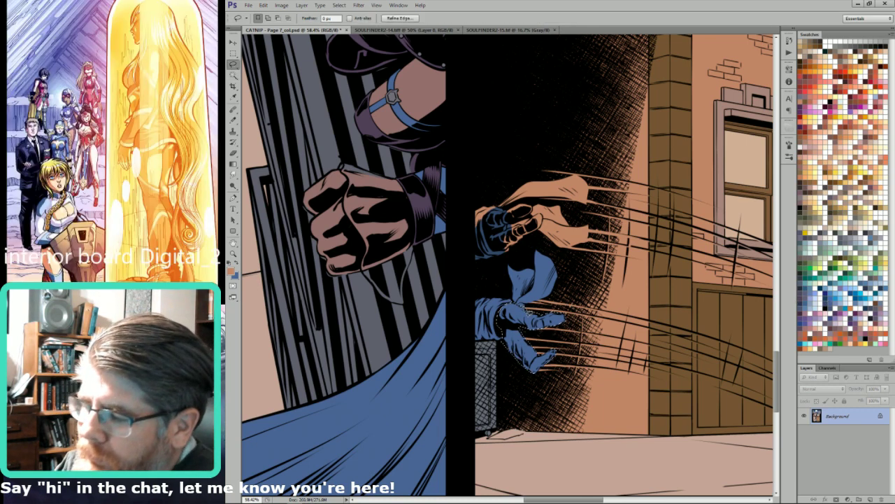
pyautogui.press('alt')
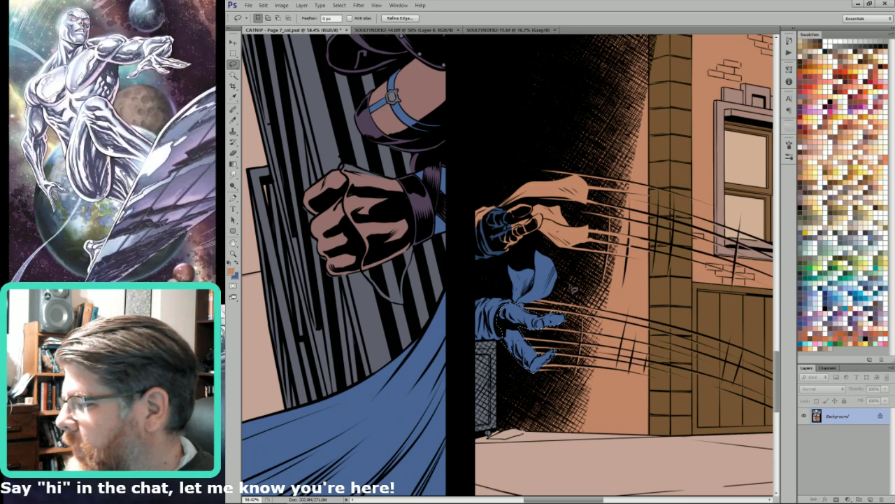
# Fill the selected lower legs in the last panel with a grey swatch and subtract the trouser legs from the selection, leaving the shoes.
pyautogui.click(855, 216)
pyautogui.hotkey('alt', 'BackSpace')
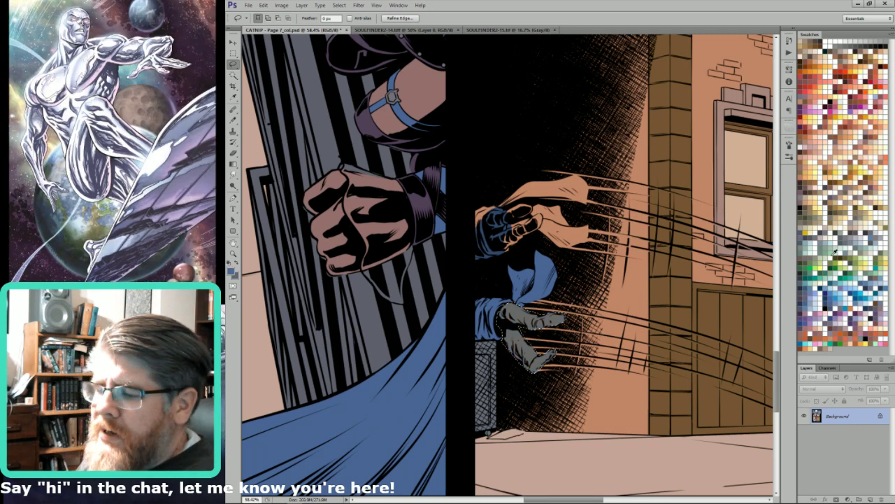
pyautogui.press('alt')
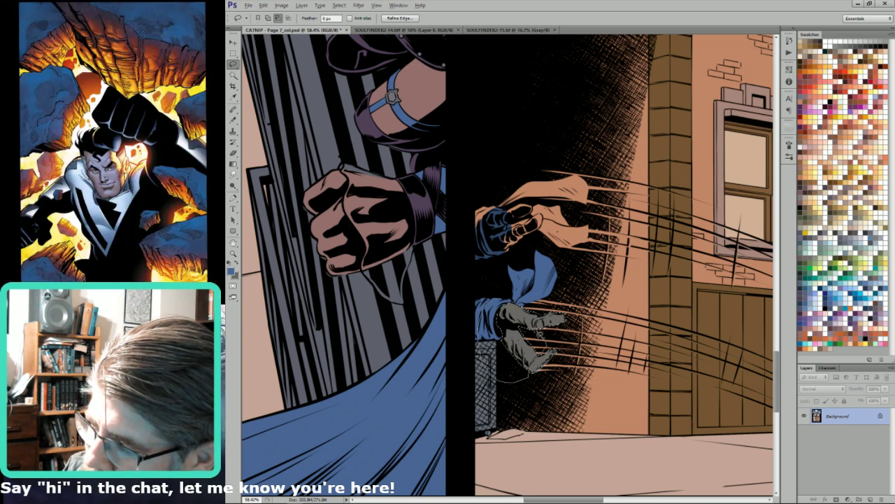
pyautogui.moveTo(540, 323)
pyautogui.mouseDown()
pyautogui.moveTo(530, 285)
pyautogui.moveTo(508, 280)
pyautogui.mouseUp()
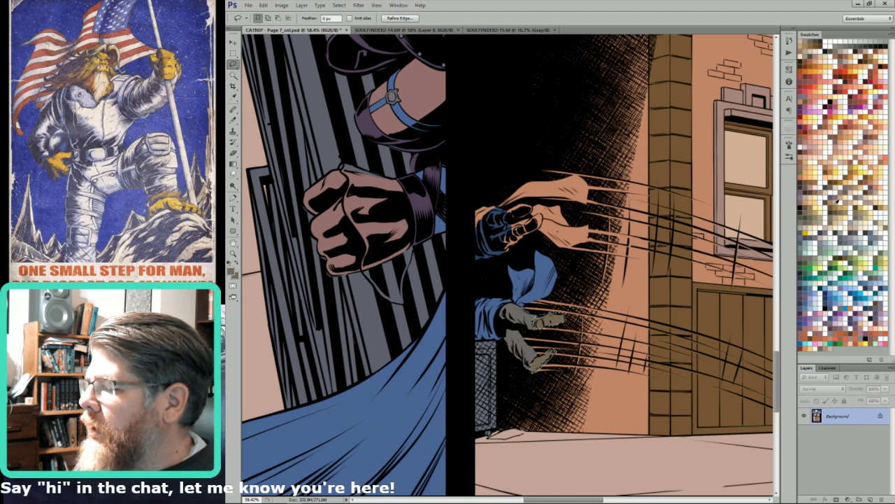
# Recolour the lower shoes with a brown swatch, subtract part of the shoes from the selection, and deselect.
pyautogui.click(832, 205)
pyautogui.press('x')
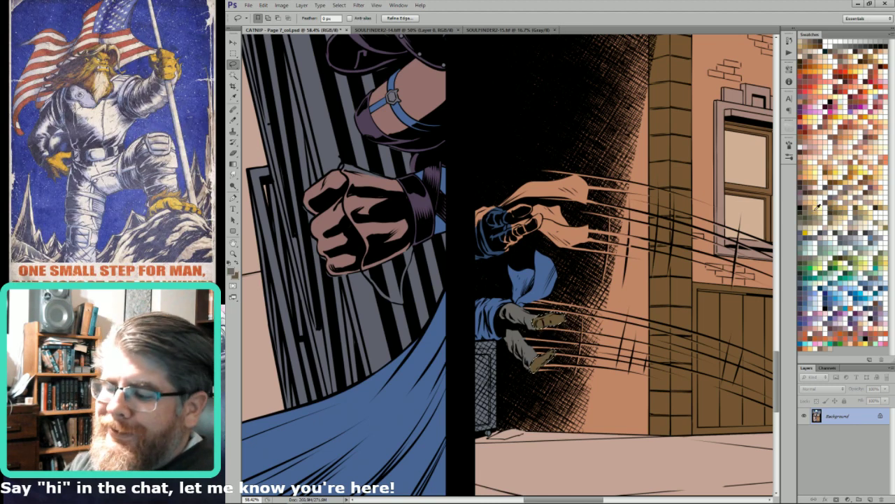
pyautogui.press('Return')
pyautogui.press('alt')
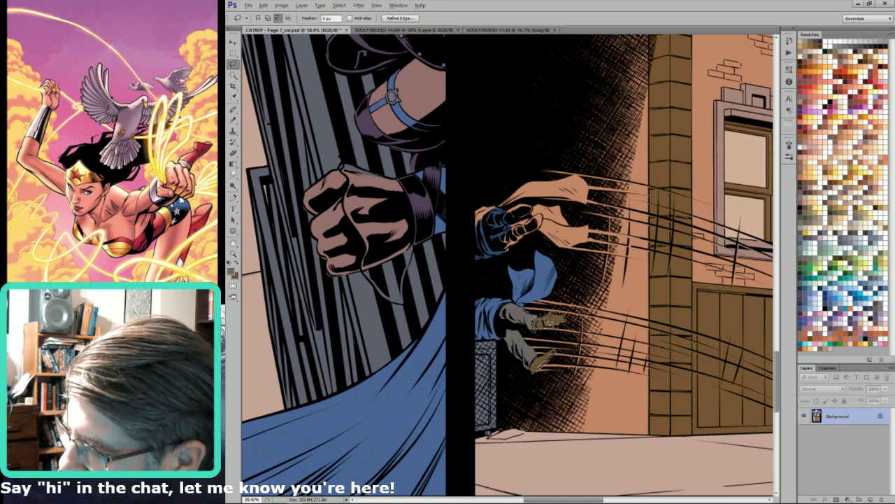
pyautogui.moveTo(564, 319)
pyautogui.mouseDown()
pyautogui.moveTo(550, 308)
pyautogui.moveTo(534, 315)
pyautogui.mouseUp()
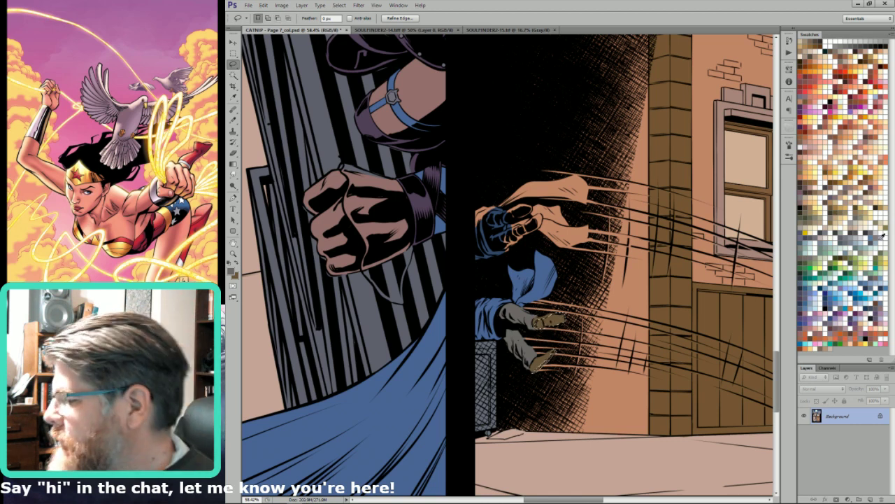
pyautogui.moveTo(503, 151); pyautogui.dragTo(598, 270)
pyautogui.hotkey('ctrl', 'd')
# Sample the blue of the loose cloth and fill the lassoed upper feet and orange cloth with it, excluding the surrounding black.
pyautogui.press('i')
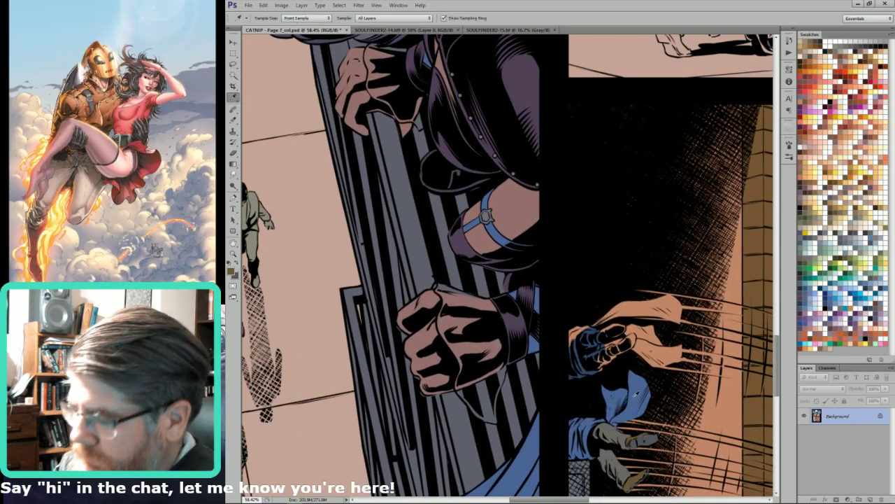
pyautogui.click(634, 361)
pyautogui.press('l')
pyautogui.moveTo(601, 333)
pyautogui.mouseDown()
pyautogui.moveTo(581, 349)
pyautogui.moveTo(598, 312)
pyautogui.moveTo(568, 345)
pyautogui.moveTo(594, 384)
pyautogui.mouseUp()
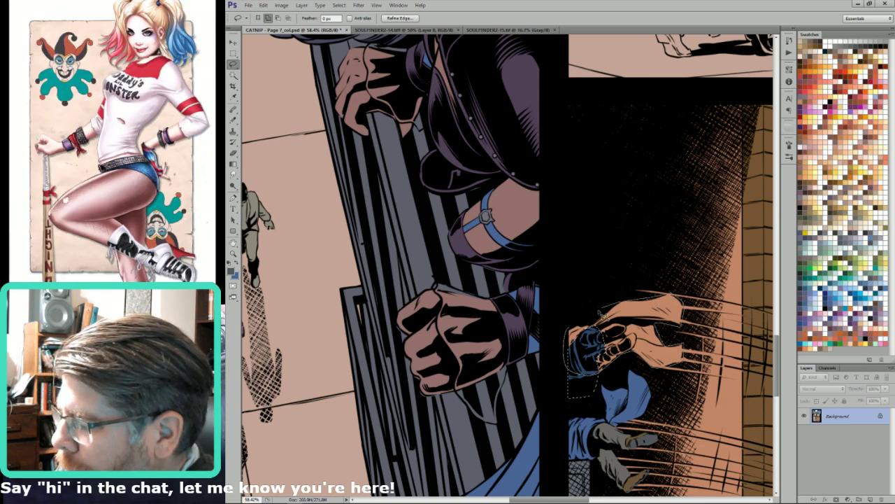
pyautogui.hotkey('ctrl', 'd')
pyautogui.press('w')
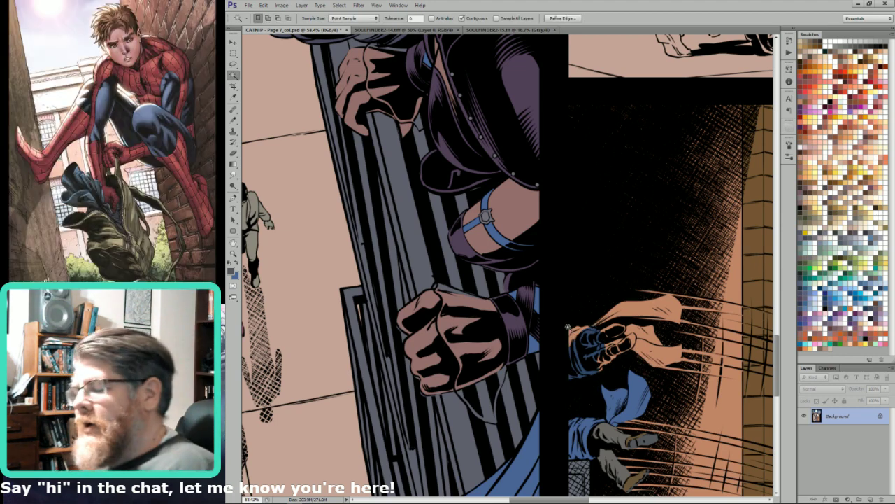
pyautogui.hotkey('ctrl', 'BackSpace')
pyautogui.click(568, 327)
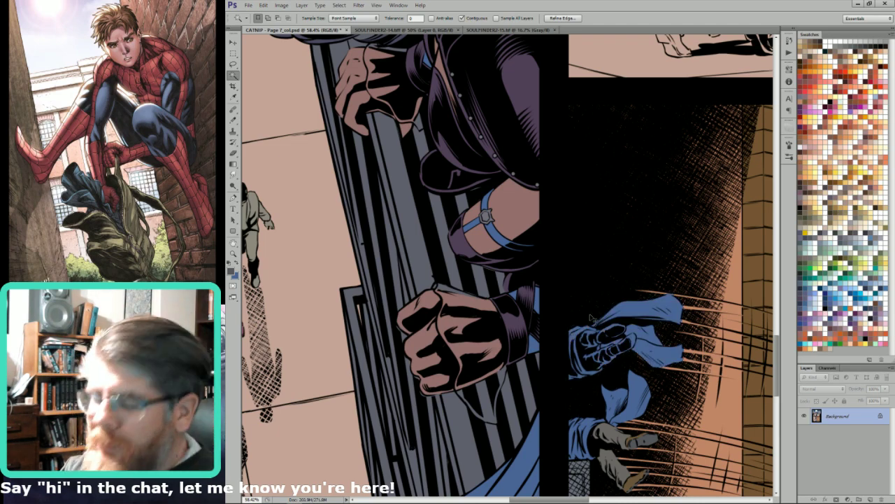
# Lasso the upper pair of shoes amid the blue cloth and fill them with a golden-brown swatch.
pyautogui.press('l')
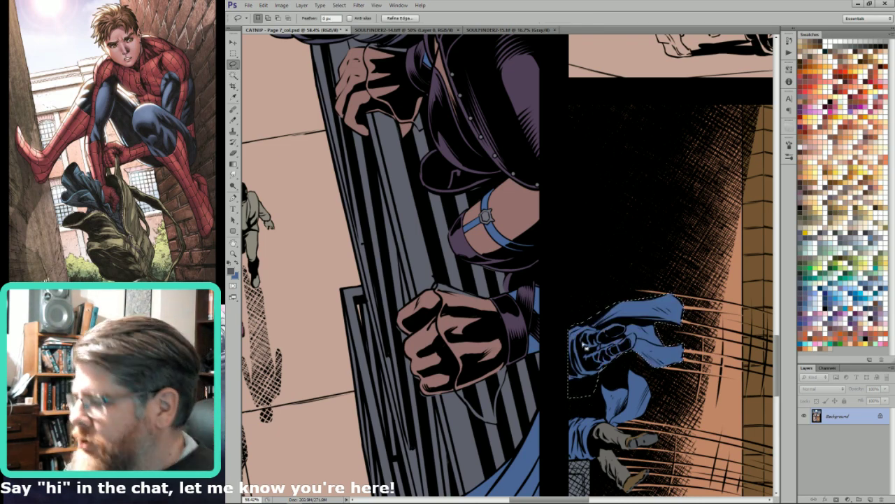
pyautogui.hotkey('ctrl', 'd')
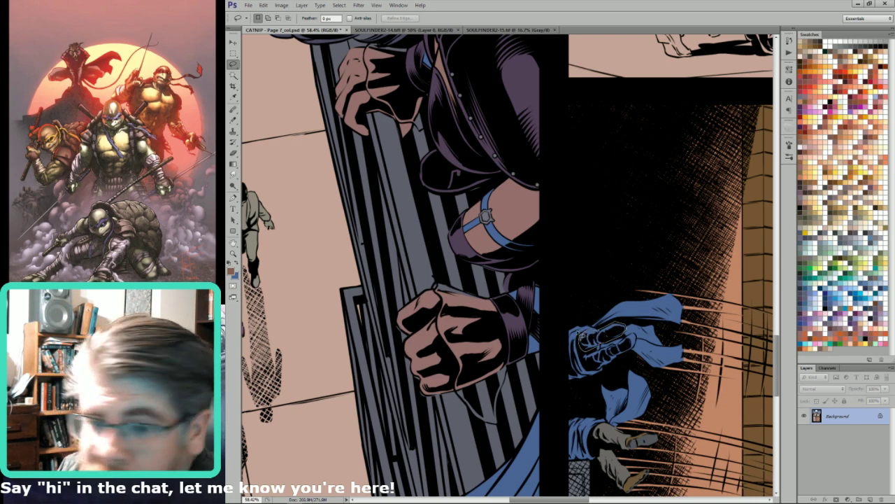
pyautogui.moveTo(581, 343); pyautogui.dragTo(583, 277)
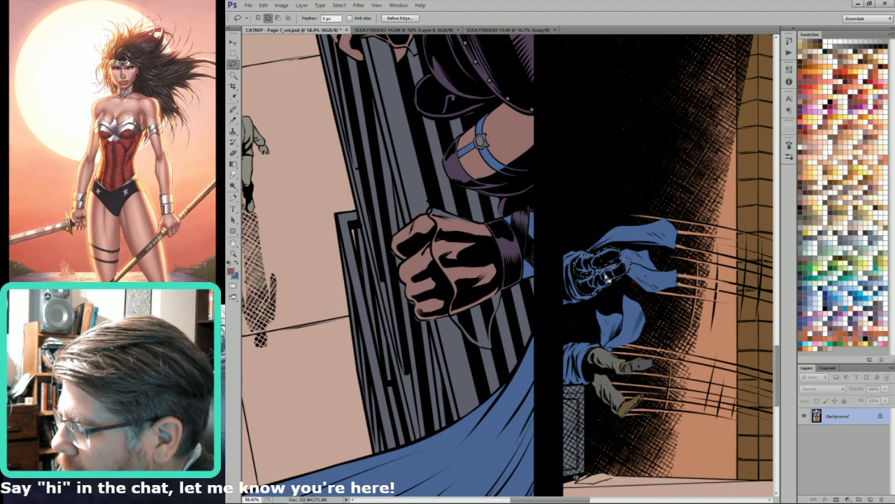
pyautogui.moveTo(613, 263); pyautogui.dragTo(635, 295)
pyautogui.press('x')
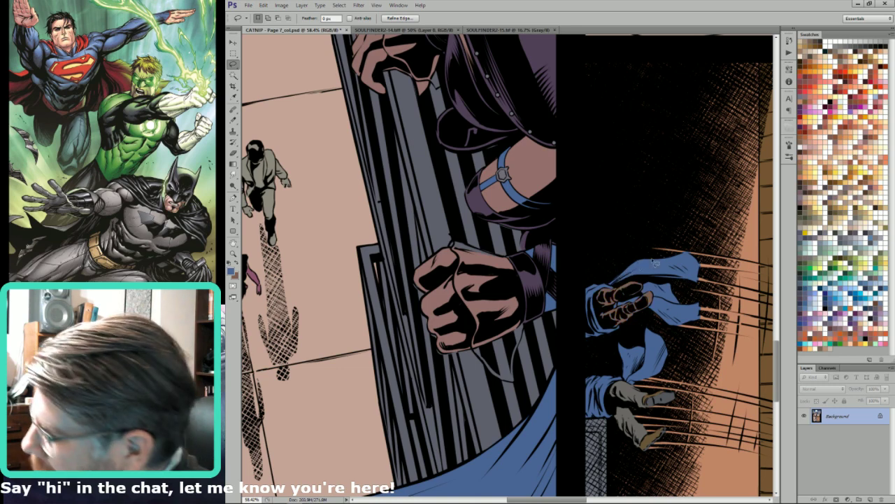
pyautogui.click(829, 171)
pyautogui.hotkey('shift', 'BackSpace')
pyautogui.press('Return')
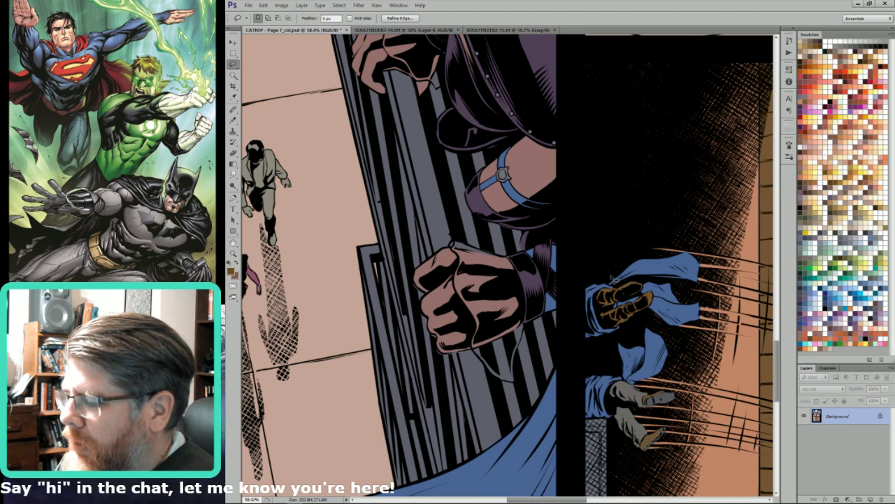
# Trim the upper shoe selection to a smaller area, fill it with a grey-green swatch, and deselect.
pyautogui.moveTo(624, 300)
pyautogui.mouseDown()
pyautogui.moveTo(647, 314)
pyautogui.moveTo(666, 271)
pyautogui.moveTo(615, 279)
pyautogui.mouseUp()
pyautogui.press('alt')
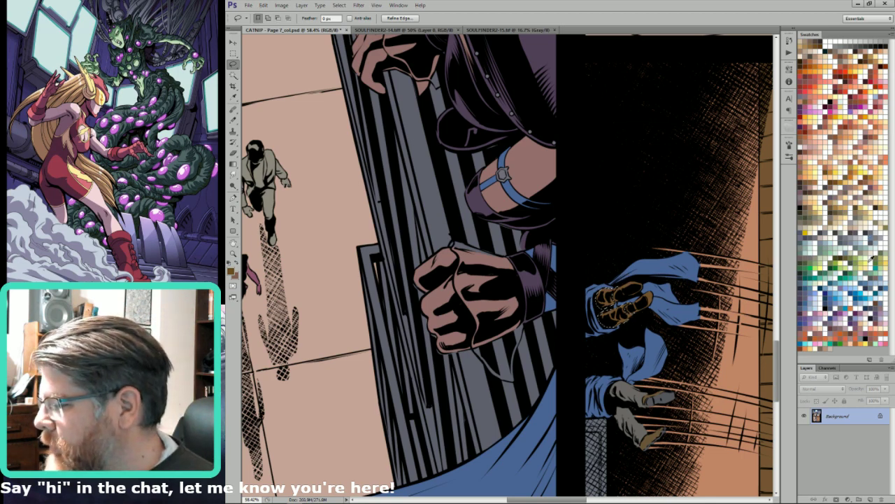
pyautogui.click(870, 270)
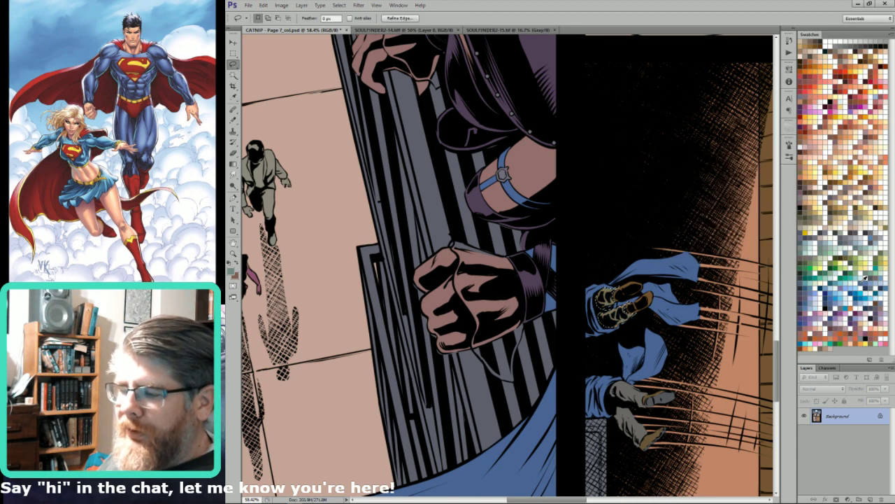
pyautogui.hotkey('alt', 'BackSpace')
pyautogui.hotkey('ctrl', '0')
pyautogui.hotkey('ctrl', '0')
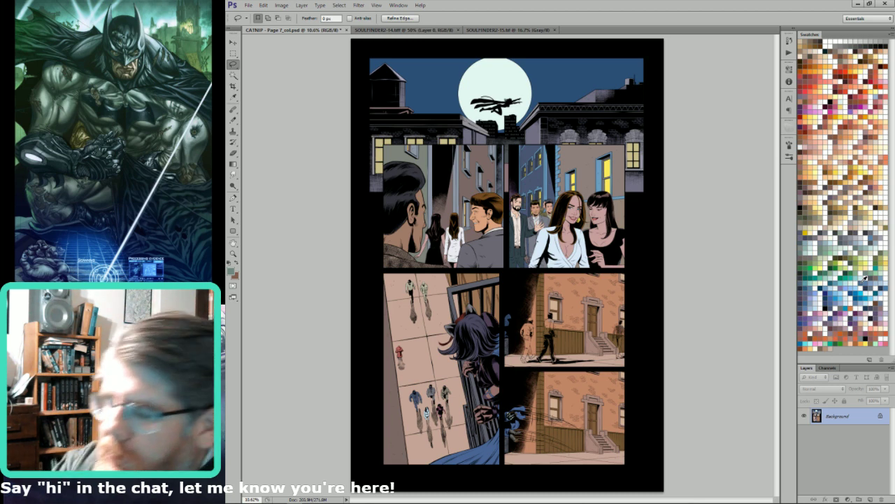
pyautogui.hotkey('ctrl', 'd')
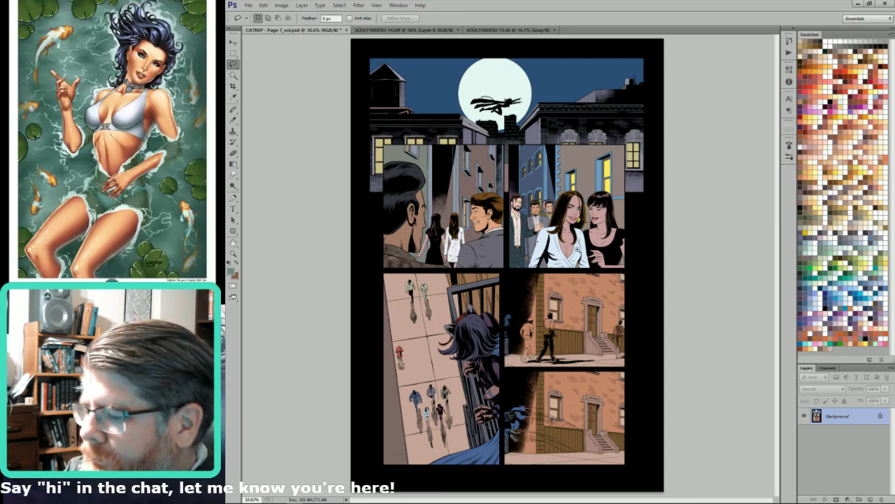
# Lasso the head and jacket of the bald walking man in the panel above, adding the missed edges to the selection.
pyautogui.moveTo(501, 330); pyautogui.dragTo(563, 307)
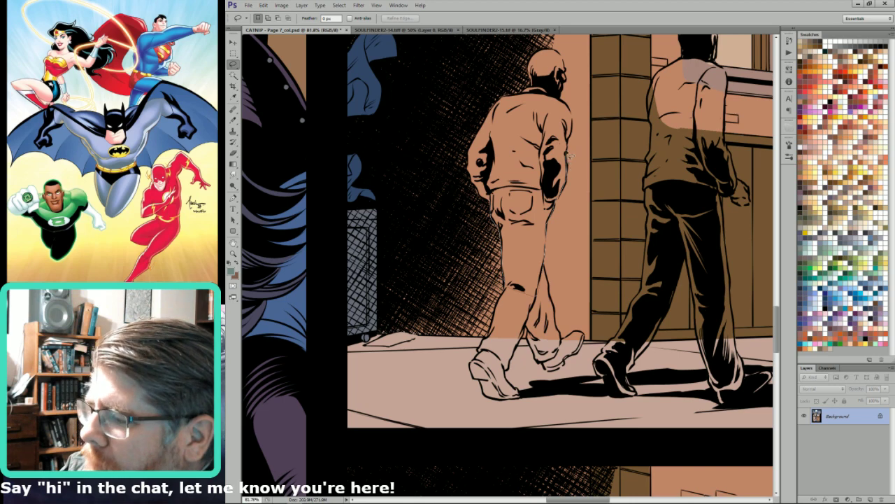
pyautogui.moveTo(500, 127)
pyautogui.mouseDown()
pyautogui.moveTo(481, 167)
pyautogui.moveTo(492, 199)
pyautogui.moveTo(526, 242)
pyautogui.mouseUp()
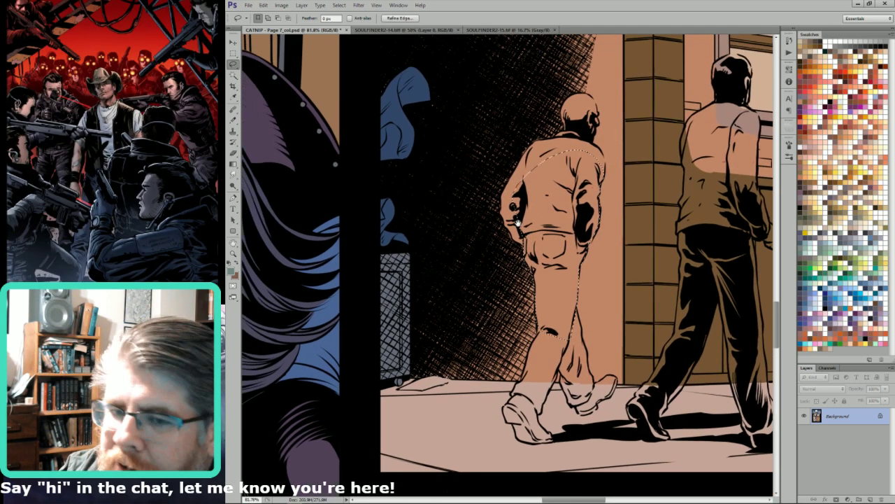
pyautogui.moveTo(516, 151)
pyautogui.mouseDown()
pyautogui.moveTo(553, 187)
pyautogui.moveTo(533, 249)
pyautogui.moveTo(554, 277)
pyautogui.mouseUp()
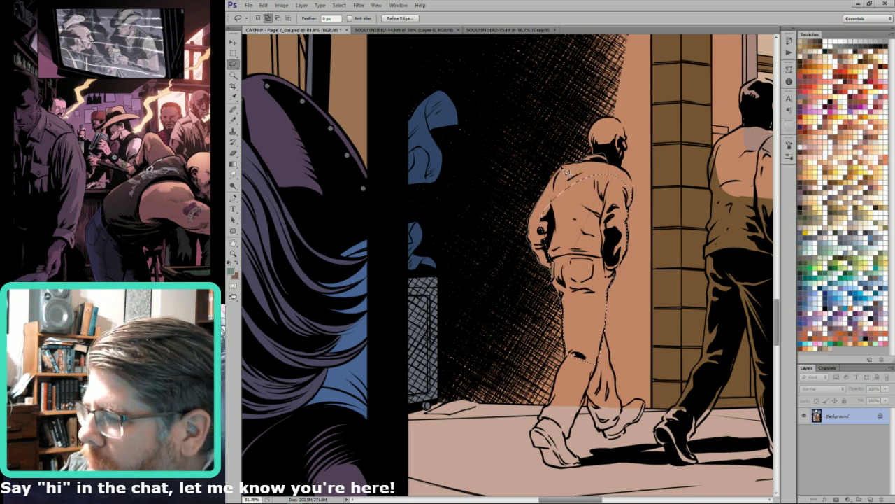
pyautogui.moveTo(567, 170)
pyautogui.mouseDown()
pyautogui.moveTo(504, 256)
pyautogui.moveTo(516, 250)
pyautogui.mouseUp()
pyautogui.press('shift')
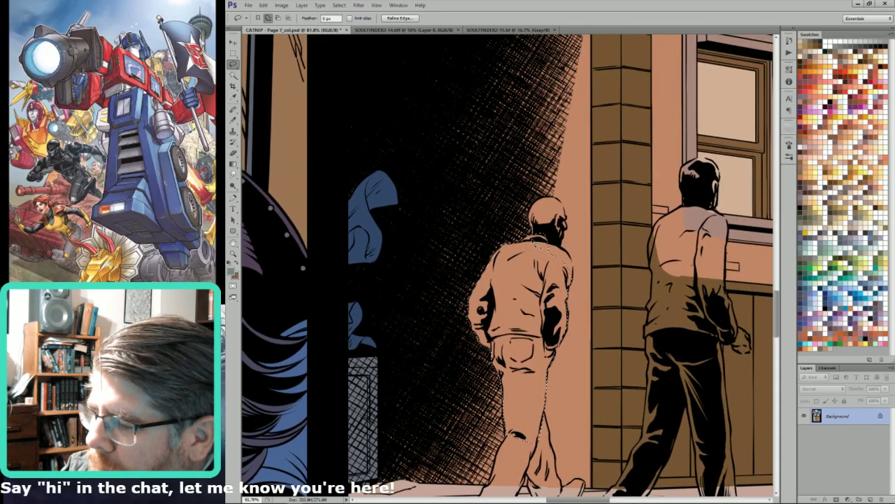
pyautogui.moveTo(550, 249); pyautogui.dragTo(572, 279)
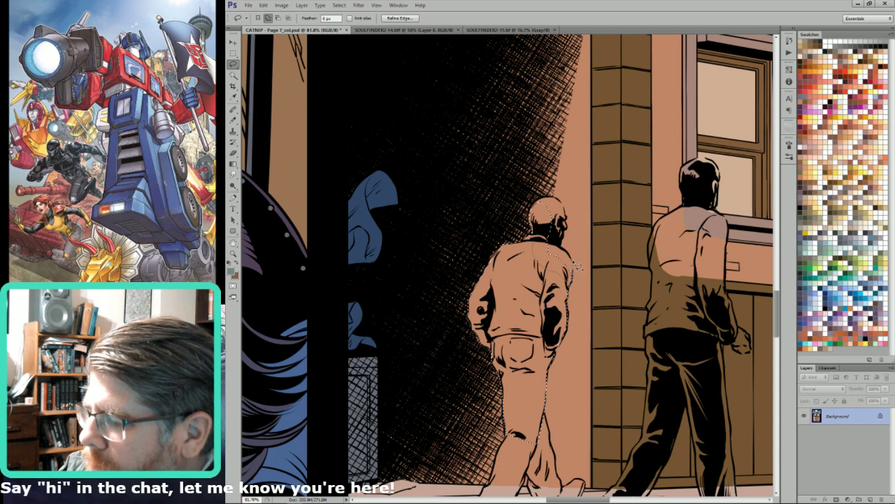
pyautogui.moveTo(566, 253)
pyautogui.mouseDown()
pyautogui.moveTo(570, 226)
pyautogui.moveTo(543, 214)
pyautogui.moveTo(529, 238)
pyautogui.moveTo(539, 209)
pyautogui.mouseUp()
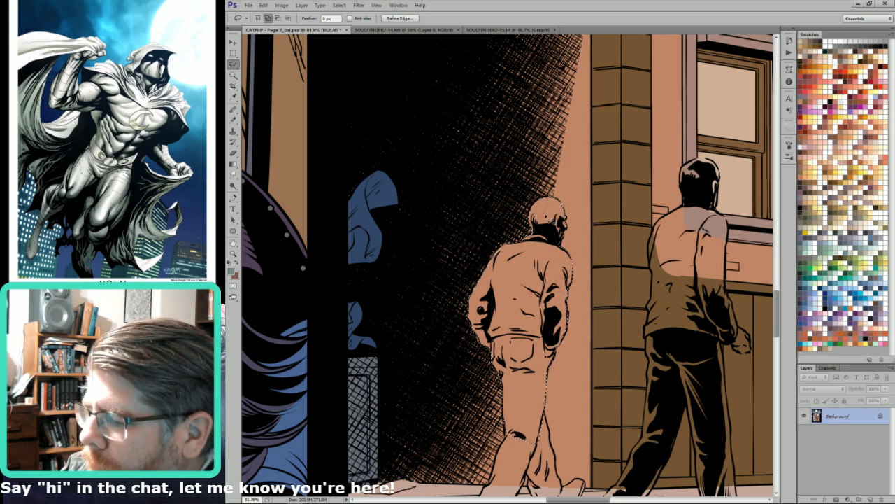
# Extend the selection down the bald man's trouser legs and around both shoes.
pyautogui.moveTo(474, 288); pyautogui.dragTo(539, 95)
pyautogui.moveTo(572, 223)
pyautogui.mouseDown()
pyautogui.moveTo(593, 191)
pyautogui.moveTo(595, 218)
pyautogui.mouseUp()
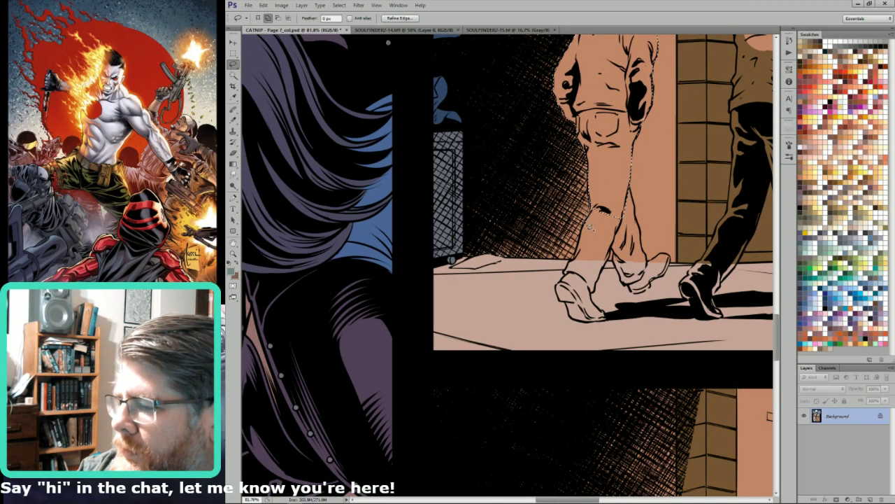
pyautogui.moveTo(584, 250); pyautogui.dragTo(564, 288)
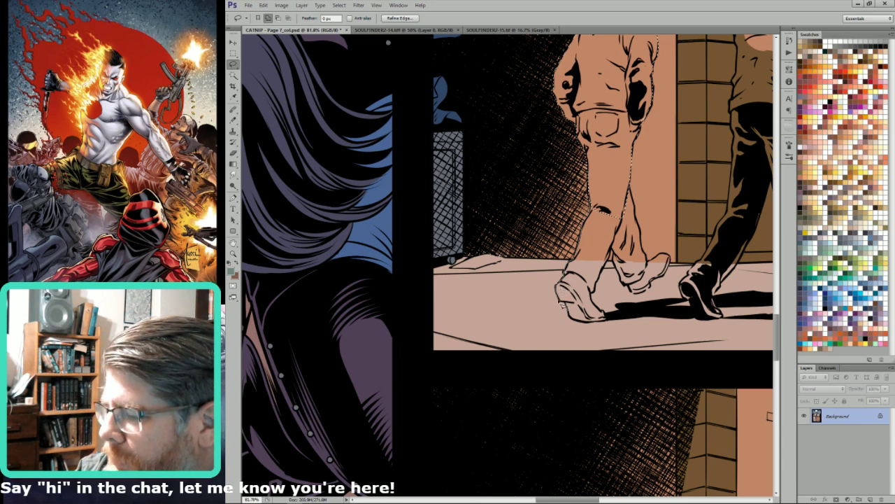
pyautogui.moveTo(592, 329)
pyautogui.mouseDown()
pyautogui.moveTo(610, 323)
pyautogui.moveTo(605, 315)
pyautogui.mouseUp()
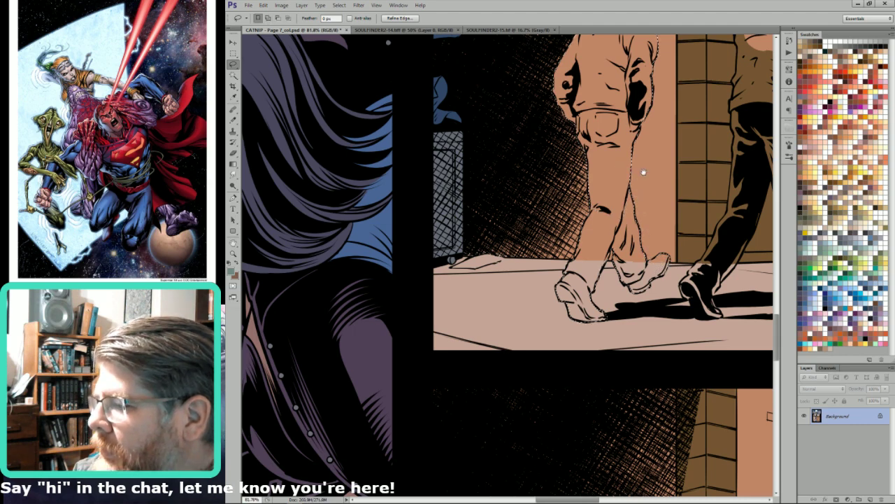
# Fill the entire selected bald man with a purplish-grey swatch and deselect.
pyautogui.scroll(4, 643, 168)
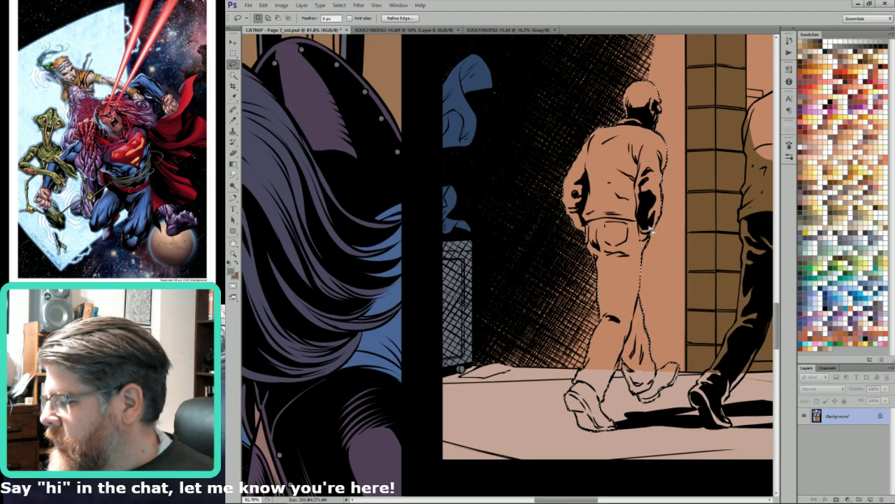
pyautogui.click(871, 254)
pyautogui.hotkey('alt', 'BackSpace')
pyautogui.click(837, 279)
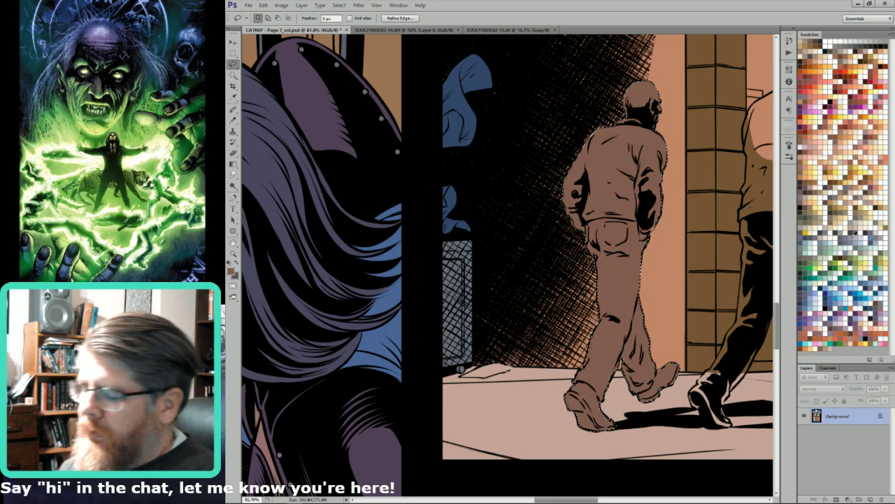
pyautogui.hotkey('alt', 'BackSpace')
pyautogui.hotkey('ctrl', 'd')
# Lasso the bald man's shoes, exclude the pavement around them, fill them with a darker grey swatch, and deselect.
pyautogui.moveTo(572, 380)
pyautogui.mouseDown()
pyautogui.moveTo(604, 409)
pyautogui.moveTo(645, 404)
pyautogui.moveTo(661, 363)
pyautogui.moveTo(683, 360)
pyautogui.moveTo(675, 398)
pyautogui.moveTo(608, 457)
pyautogui.moveTo(549, 404)
pyautogui.mouseUp()
pyautogui.press('w')
pyautogui.keyDown('alt'); pyautogui.click(619, 427); pyautogui.keyUp('alt')
pyautogui.keyDown('alt'); pyautogui.click(645, 410); pyautogui.keyUp('alt')
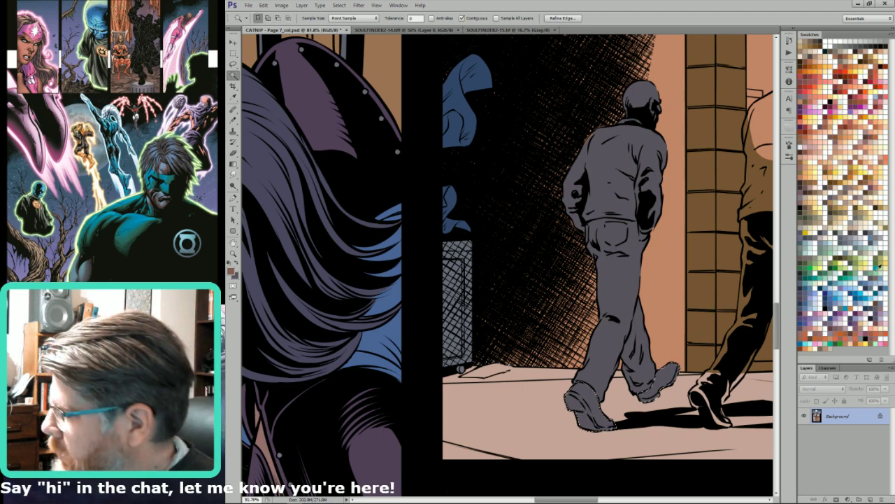
pyautogui.click(870, 229)
pyautogui.hotkey('alt', 'BackSpace')
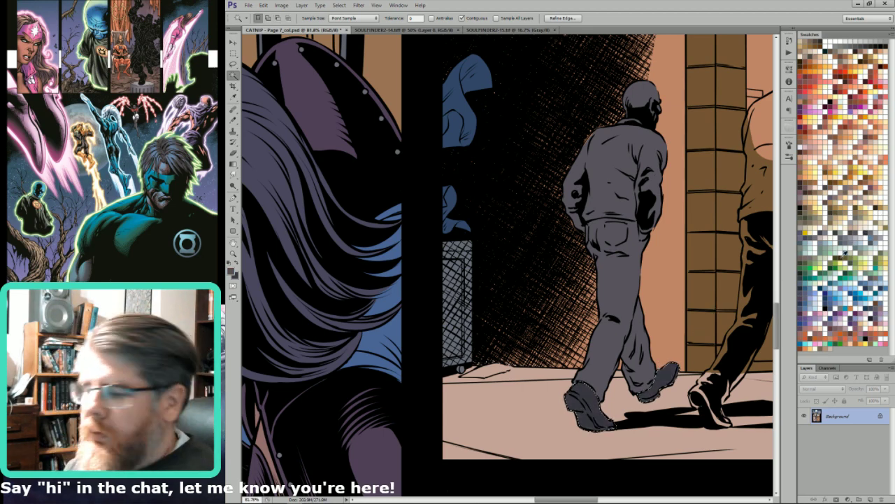
pyautogui.press('l')
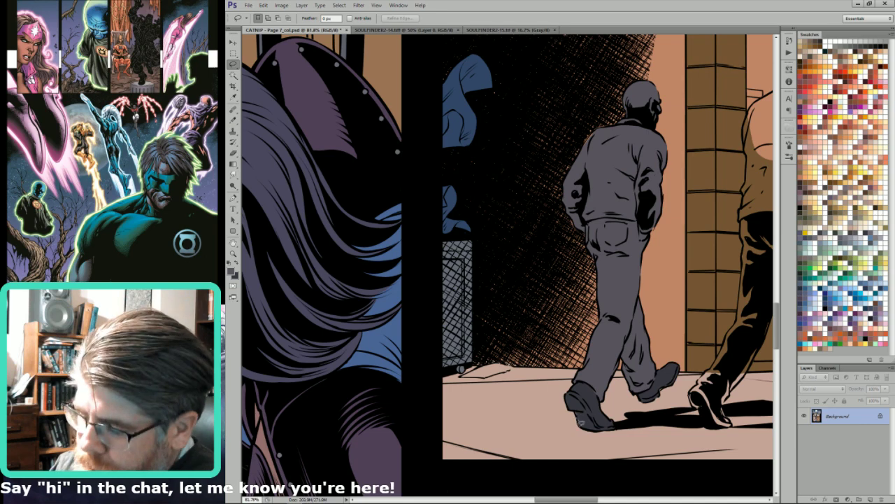
pyautogui.hotkey('ctrl', 'd')
# Lasso the bald man's jacket from waist to shoulders, adding the collar at the back of the neck to the selection.
pyautogui.scroll(3, 636, 231)
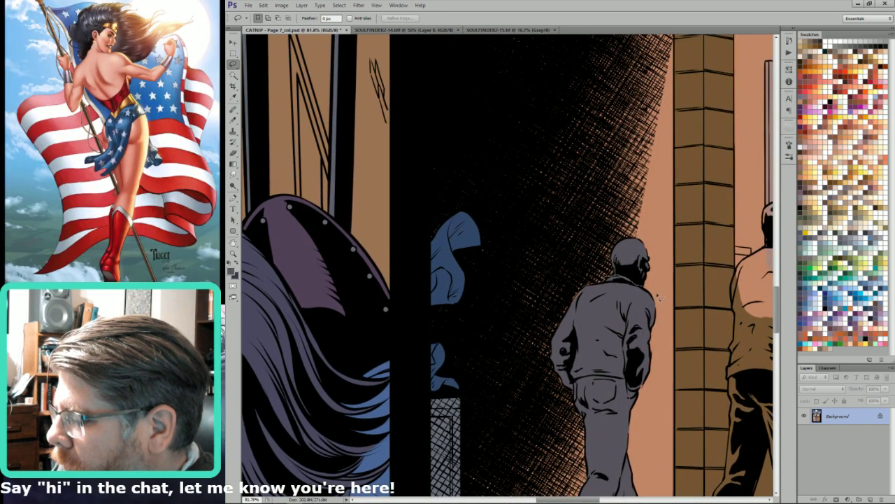
pyautogui.moveTo(639, 396)
pyautogui.mouseDown()
pyautogui.moveTo(618, 382)
pyautogui.moveTo(579, 393)
pyautogui.mouseUp()
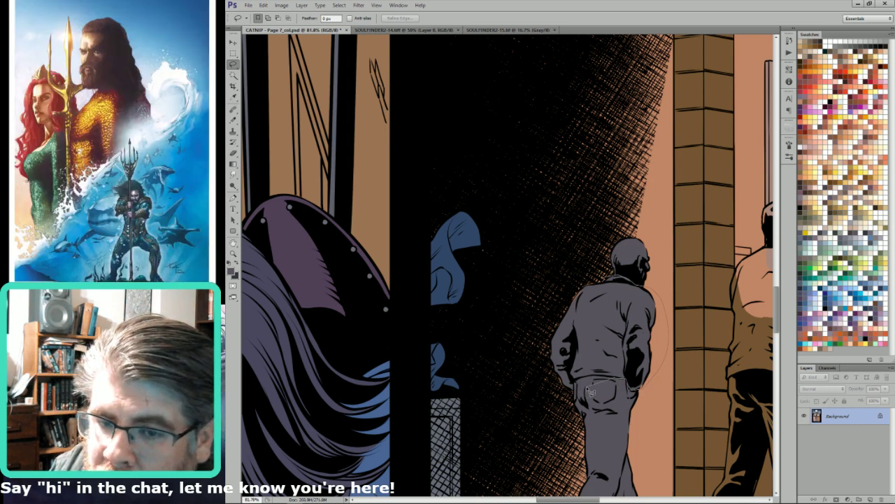
pyautogui.moveTo(581, 384)
pyautogui.mouseDown()
pyautogui.moveTo(573, 393)
pyautogui.moveTo(569, 278)
pyautogui.moveTo(594, 280)
pyautogui.mouseUp()
pyautogui.press('w')
pyautogui.press('l')
pyautogui.scroll(3, 645, 287)
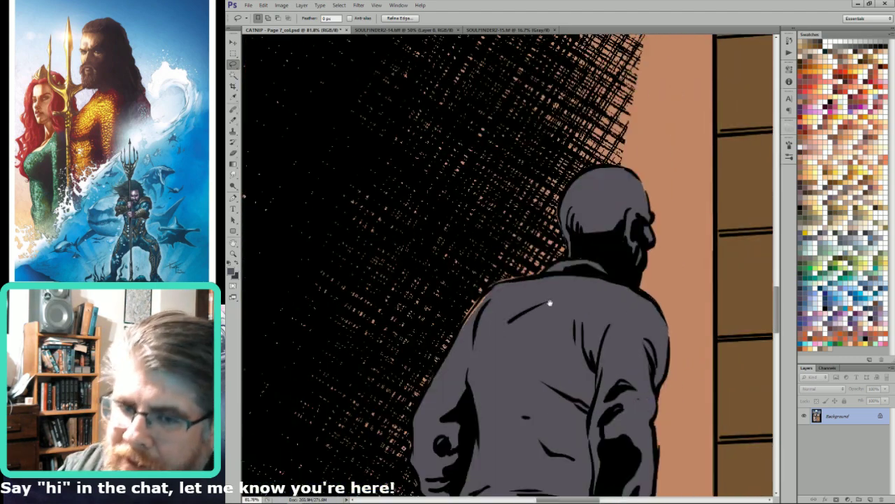
pyautogui.moveTo(470, 322)
pyautogui.mouseDown()
pyautogui.moveTo(457, 356)
pyautogui.moveTo(451, 350)
pyautogui.moveTo(500, 289)
pyautogui.moveTo(520, 320)
pyautogui.mouseUp()
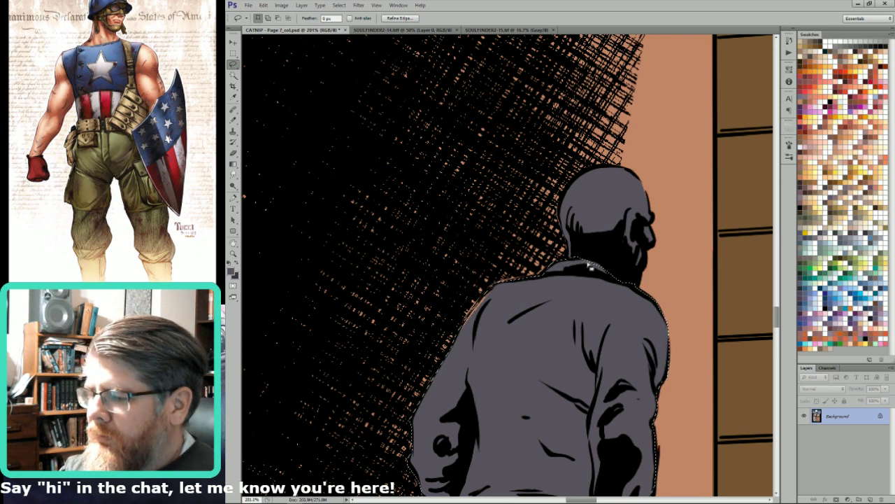
pyautogui.moveTo(589, 263); pyautogui.dragTo(617, 297)
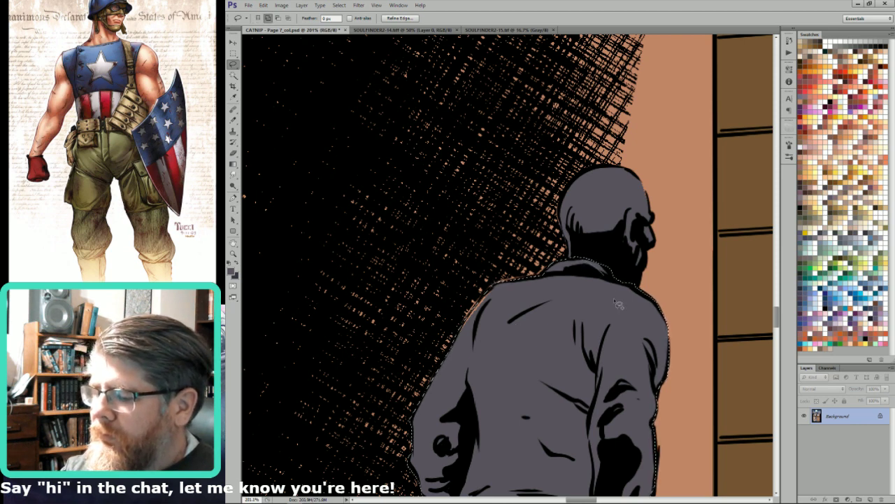
# Fill the bald man's jacket with a greyish-tan swatch and his head with a reddish brown.
pyautogui.press('i')
pyautogui.press('x')
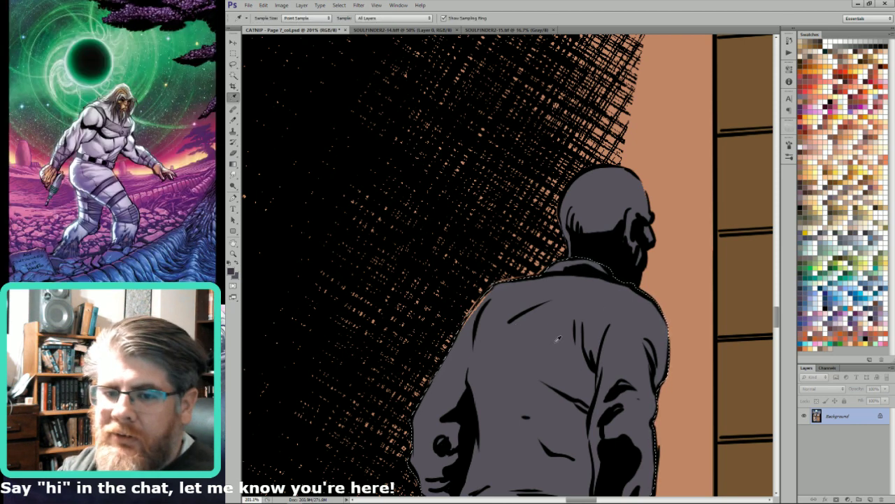
pyautogui.hotkey('ctrl', '-')
pyautogui.hotkey('ctrl', '-')
pyautogui.hotkey('ctrl', '-')
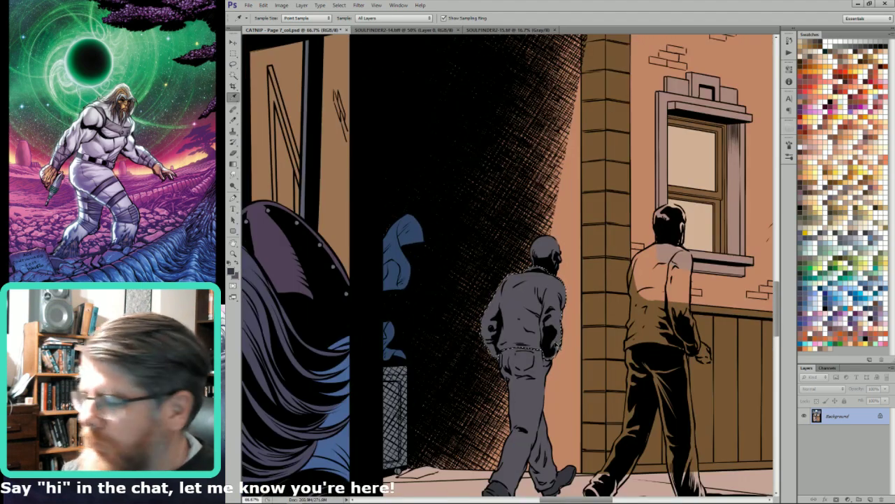
pyautogui.doubleClick(842, 212)
pyautogui.press('Escape')
pyautogui.hotkey('alt', 'BackSpace')
pyautogui.press('l')
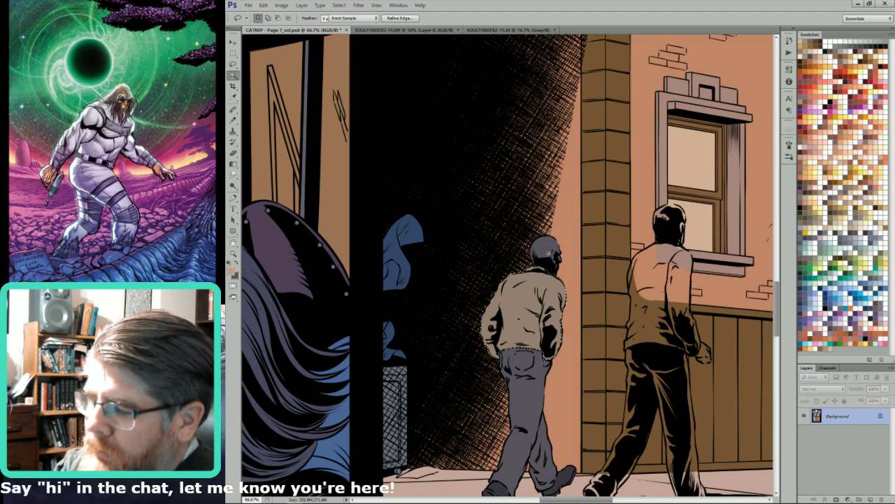
pyautogui.press('w')
pyautogui.hotkey('ctrl', 'BackSpace')
# Lasso the dark-haired man's jacket, fill it with blue, and deselect.
pyautogui.press('l')
pyautogui.moveTo(695, 262); pyautogui.dragTo(676, 294)
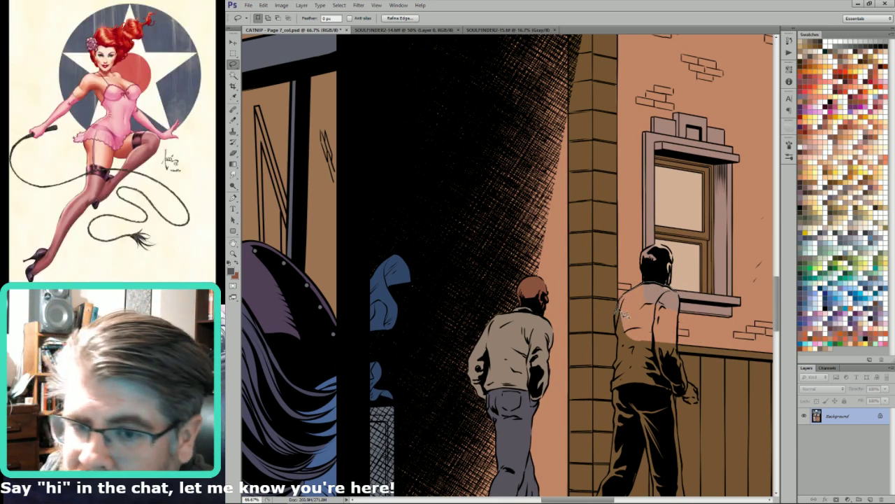
pyautogui.moveTo(619, 326)
pyautogui.mouseDown()
pyautogui.moveTo(616, 392)
pyautogui.moveTo(689, 374)
pyautogui.moveTo(680, 294)
pyautogui.mouseUp()
pyautogui.press('x')
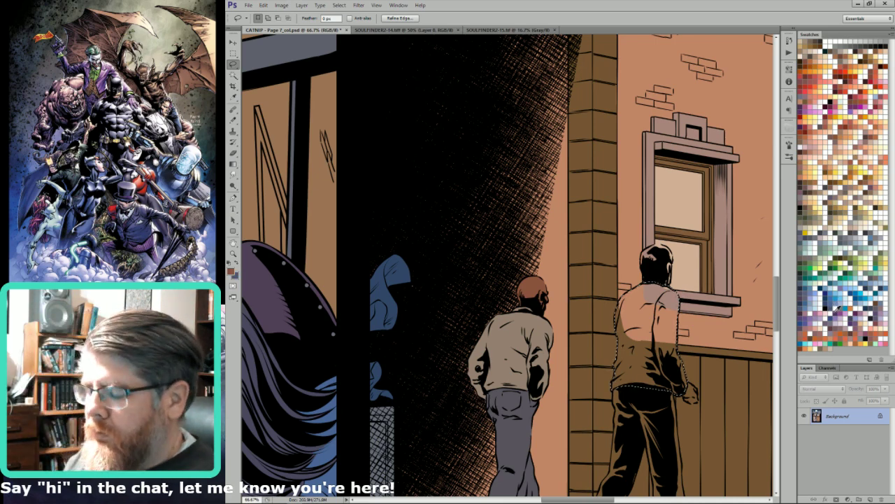
pyautogui.hotkey('ctrl', 'BackSpace')
pyautogui.moveTo(668, 392); pyautogui.dragTo(664, 230)
pyautogui.hotkey('ctrl', 'd')
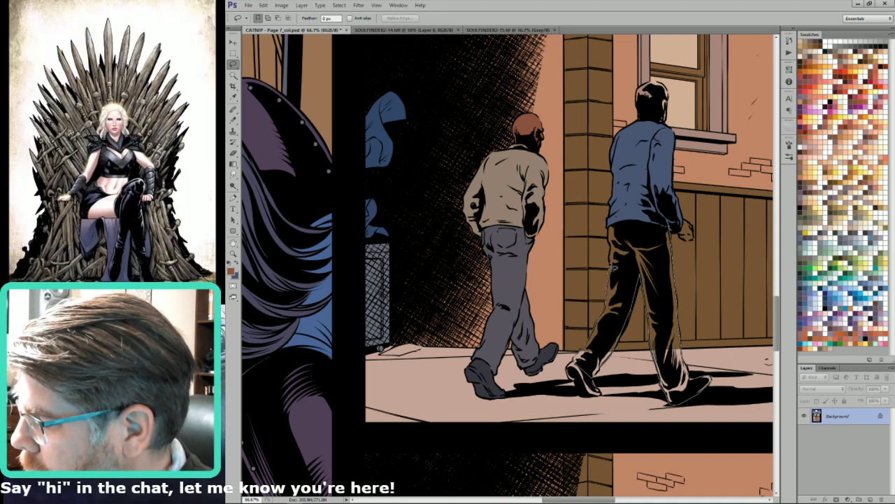
# Lasso the dark-haired man's trousers and shoes, exclude the background between the legs, and fill the selection with a light grey swatch.
pyautogui.moveTo(614, 248)
pyautogui.mouseDown()
pyautogui.moveTo(609, 235)
pyautogui.moveTo(643, 198)
pyautogui.mouseUp()
pyautogui.moveTo(592, 358); pyautogui.dragTo(656, 300)
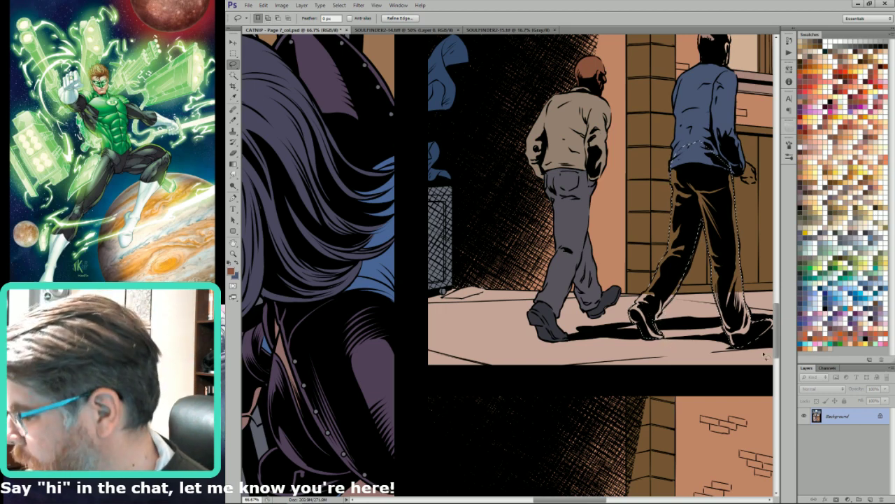
pyautogui.moveTo(750, 181); pyautogui.dragTo(718, 227)
pyautogui.press('w')
pyautogui.keyDown('alt'); pyautogui.click(674, 200); pyautogui.keyUp('alt')
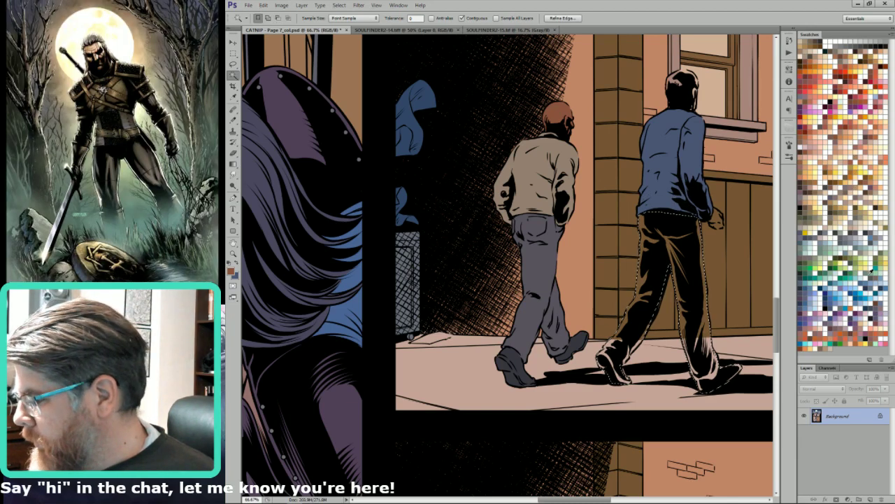
pyautogui.click(852, 223)
pyautogui.press('x')
pyautogui.hotkey('ctrl', 'BackSpace')
# Reduce the selection to the dark-haired man's shoes and fill them with a dark brown swatch.
pyautogui.press('l')
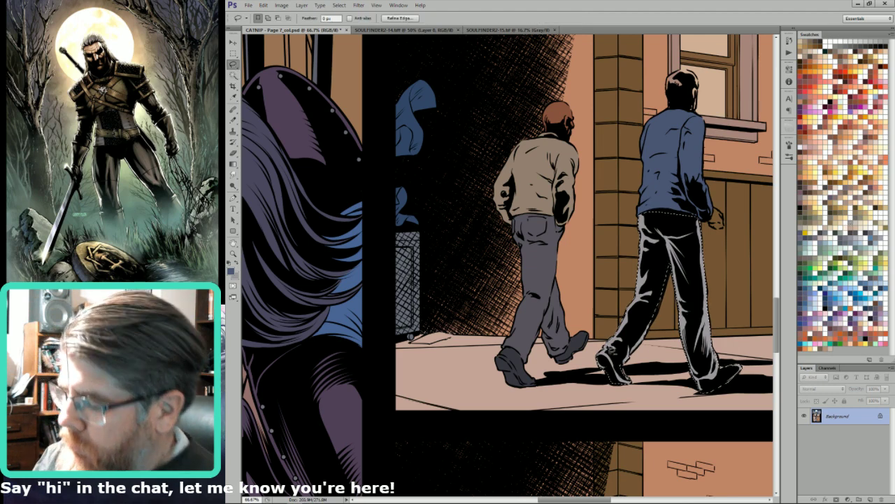
pyautogui.press('alt')
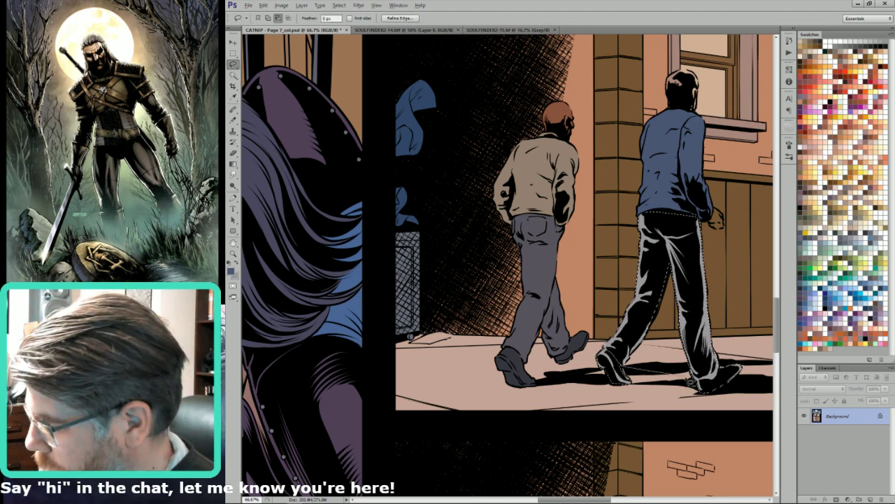
pyautogui.moveTo(715, 387)
pyautogui.mouseDown()
pyautogui.moveTo(734, 341)
pyautogui.moveTo(713, 215)
pyautogui.moveTo(557, 241)
pyautogui.mouseUp()
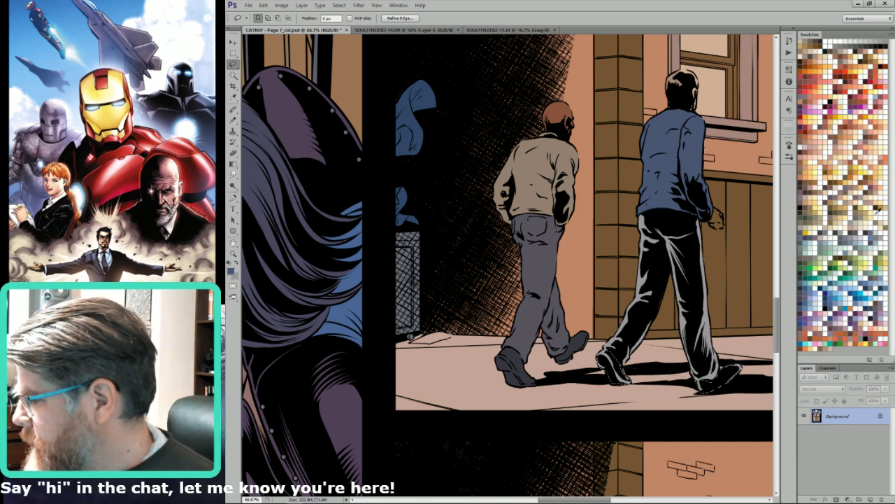
pyautogui.click(834, 209)
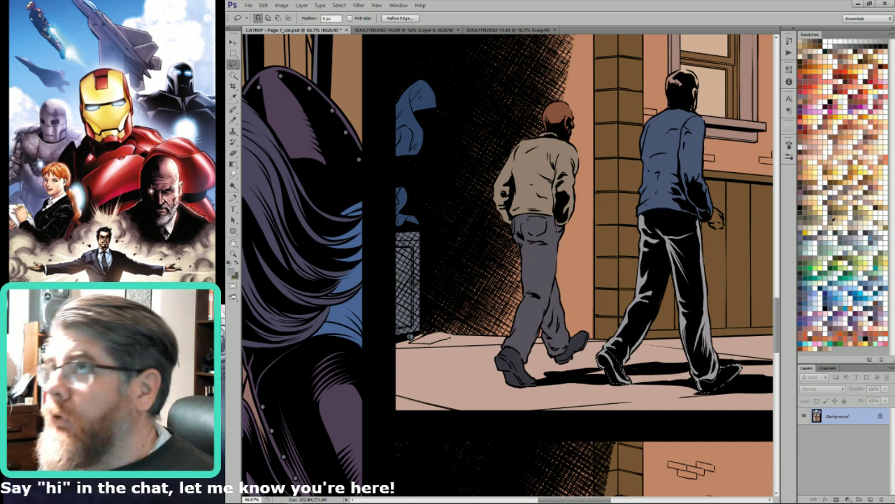
pyautogui.moveTo(729, 198); pyautogui.dragTo(732, 280)
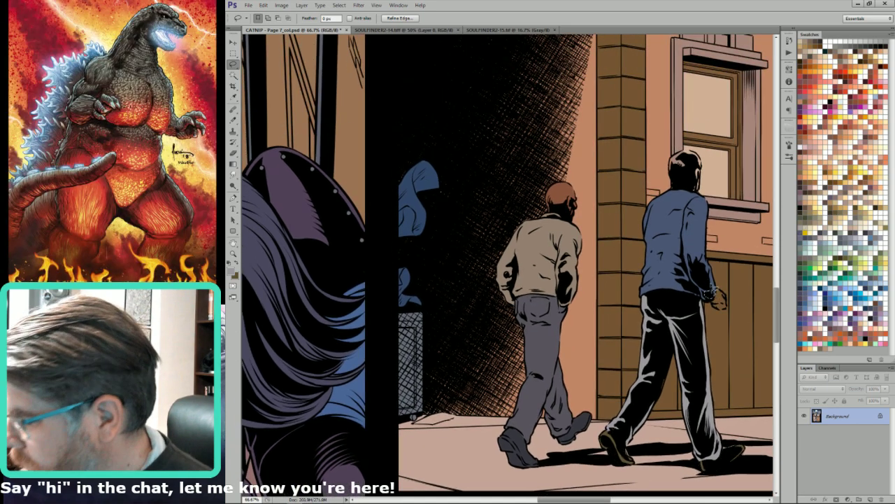
# Lasso the dark-haired man's hand below the blue sleeve and fill it with a light skin-tone swatch.
pyautogui.press('i')
pyautogui.click(713, 284)
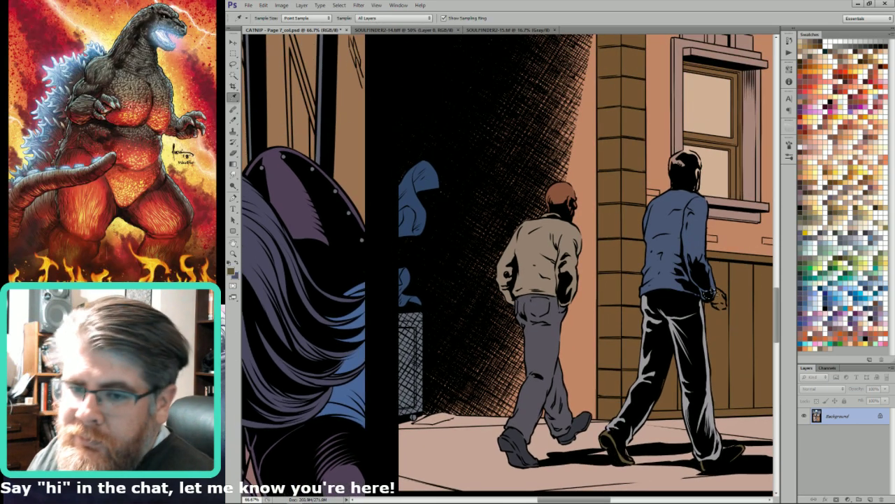
pyautogui.press('l')
pyautogui.moveTo(710, 294); pyautogui.dragTo(706, 294)
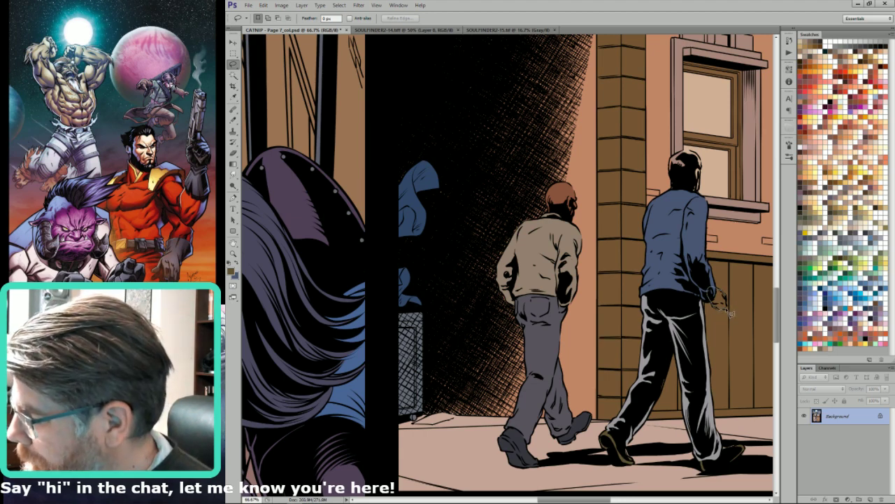
pyautogui.press('w')
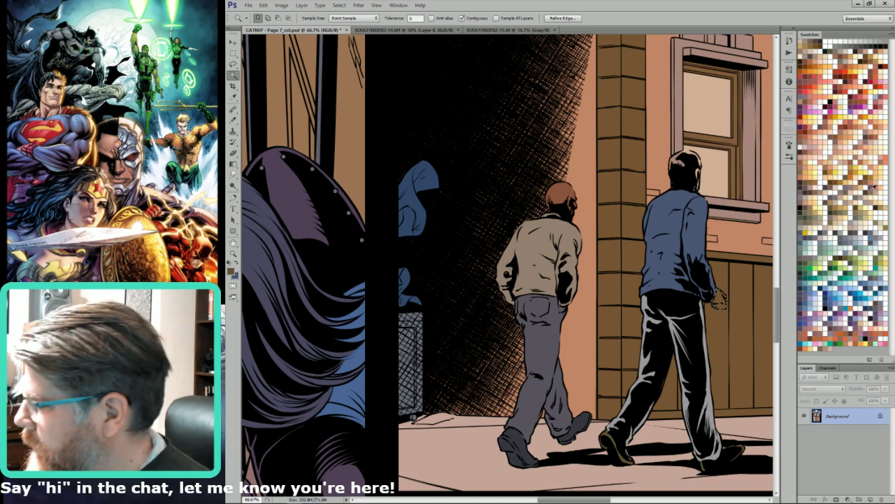
pyautogui.press('l')
pyautogui.click(869, 162)
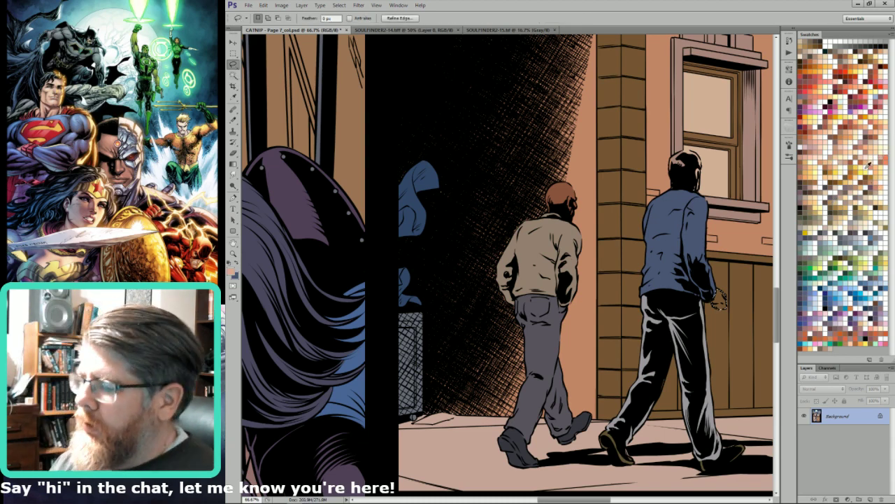
pyautogui.press('x')
pyautogui.hotkey('ctrl', 'BackSpace')
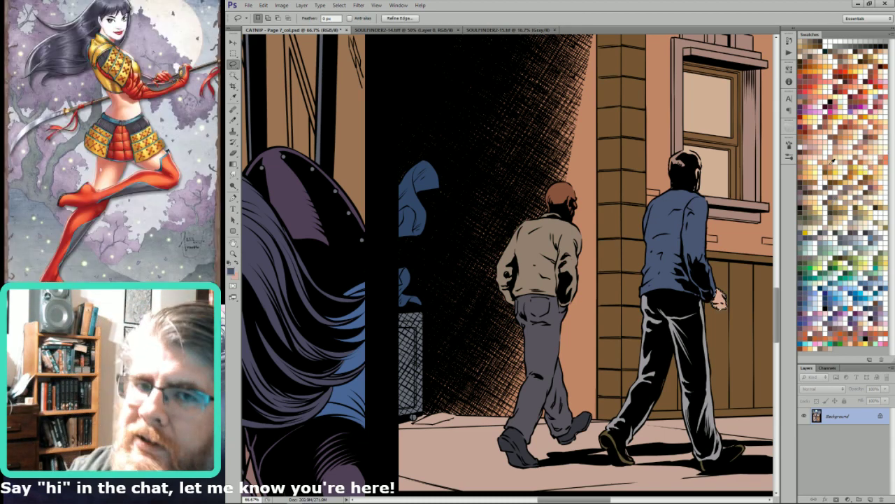
# Lasso the dark-haired man's head, fill it with the skin tone, colour the hair dark brown, and deselect.
pyautogui.moveTo(682, 152); pyautogui.dragTo(600, 258)
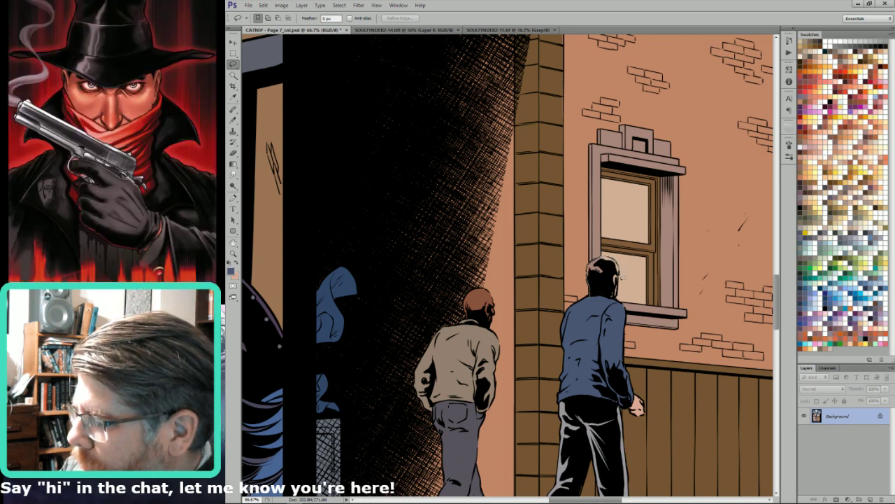
pyautogui.press('w')
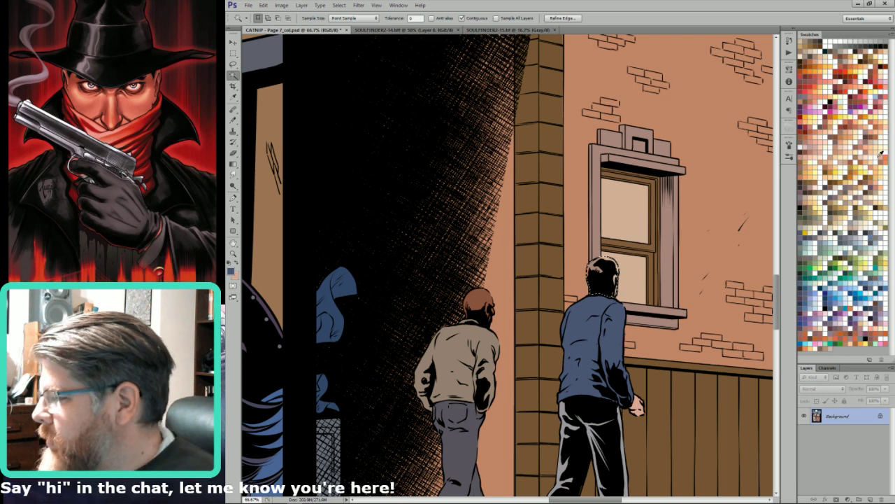
pyautogui.press('l')
pyautogui.press('space')
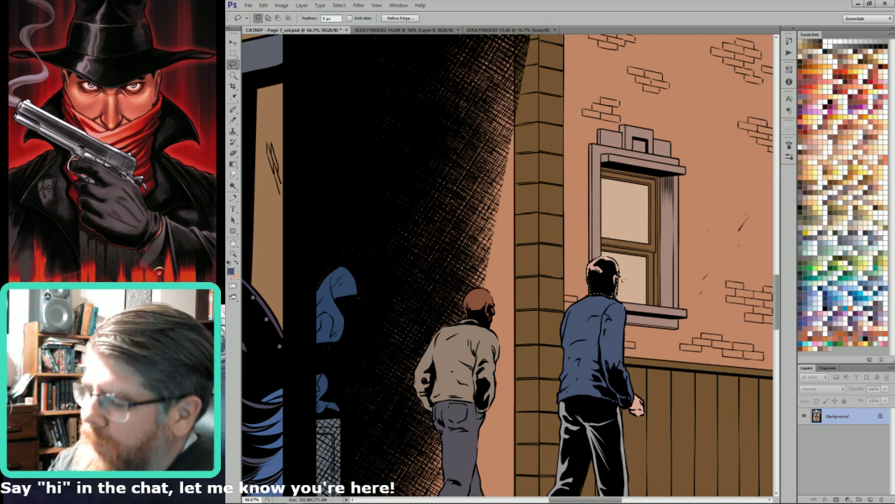
pyautogui.press('alt')
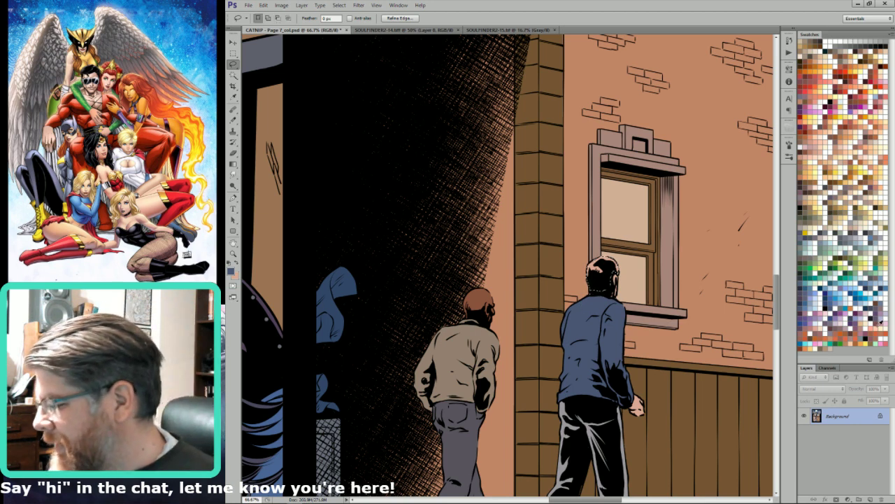
pyautogui.click(825, 343)
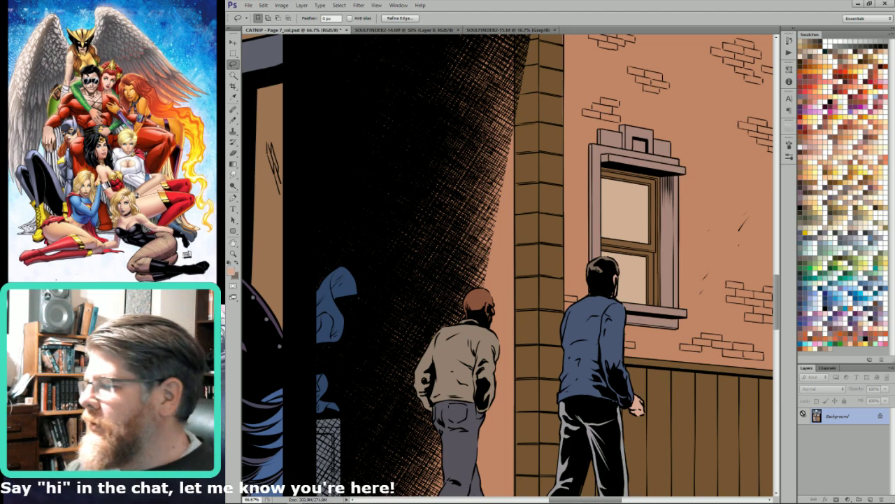
pyautogui.click(816, 205)
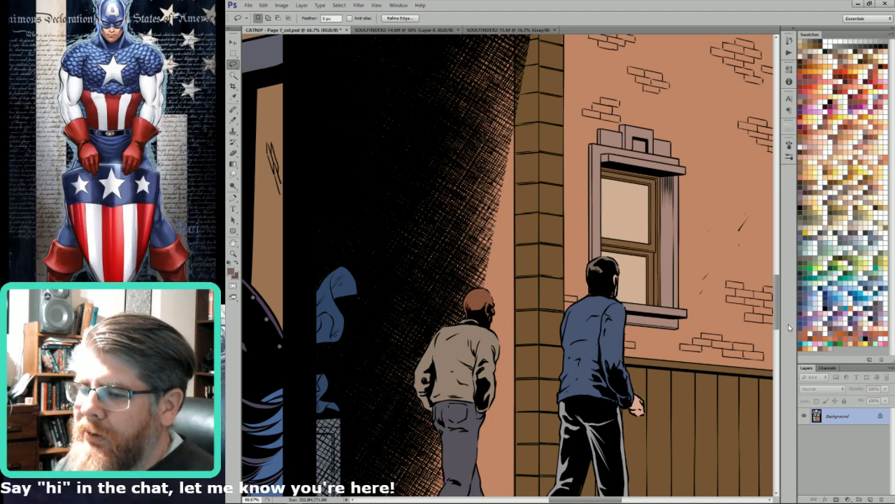
pyautogui.hotkey('ctrl', '0')
pyautogui.hotkey('ctrl', 'd')
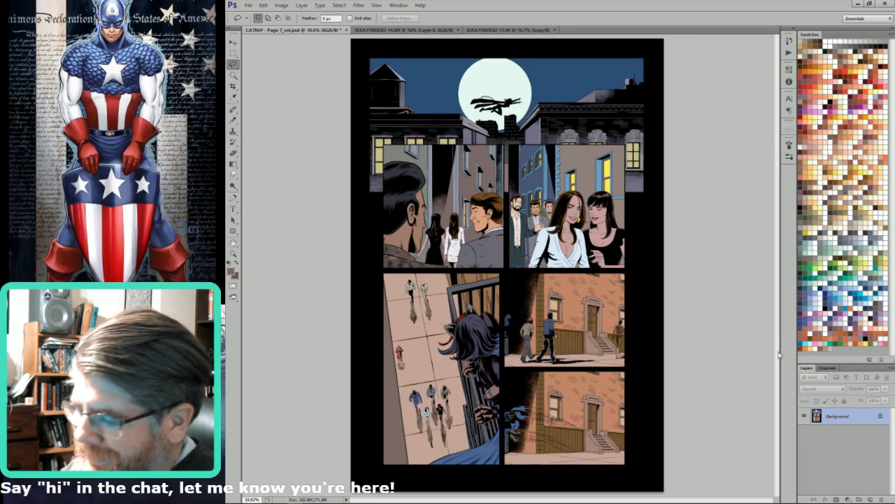
# Lasso the trouser legs and both shoes of the man in the patterned shirt beside the steps.
pyautogui.moveTo(650, 305); pyautogui.dragTo(693, 305)
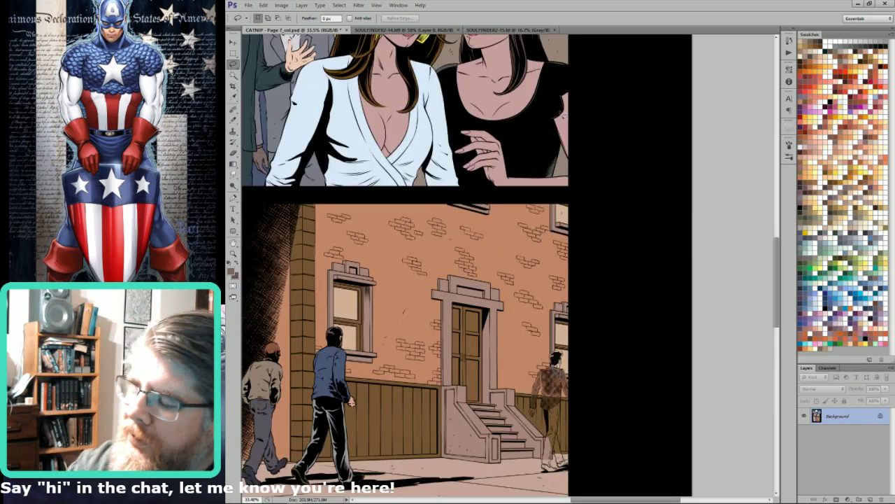
pyautogui.scroll(4, 563, 342)
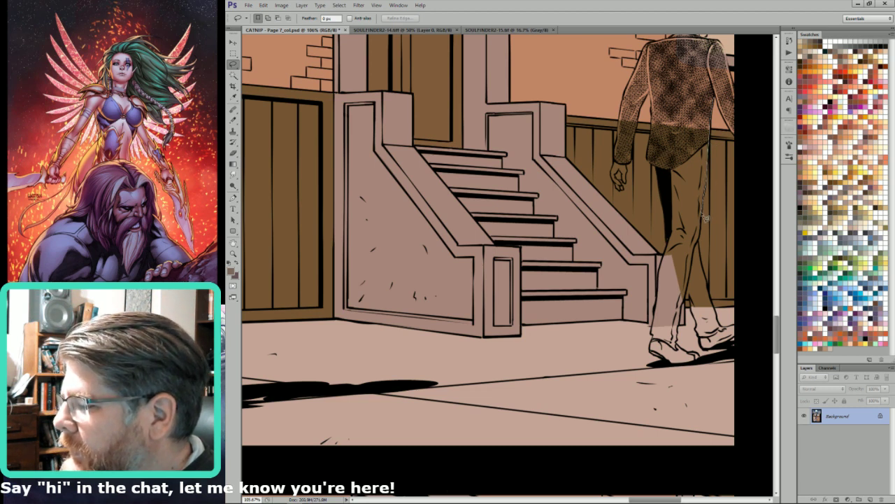
pyautogui.moveTo(701, 240)
pyautogui.mouseDown()
pyautogui.moveTo(722, 327)
pyautogui.moveTo(740, 330)
pyautogui.moveTo(729, 347)
pyautogui.moveTo(700, 347)
pyautogui.mouseUp()
pyautogui.moveTo(691, 307)
pyautogui.mouseDown()
pyautogui.moveTo(687, 296)
pyautogui.moveTo(682, 315)
pyautogui.mouseUp()
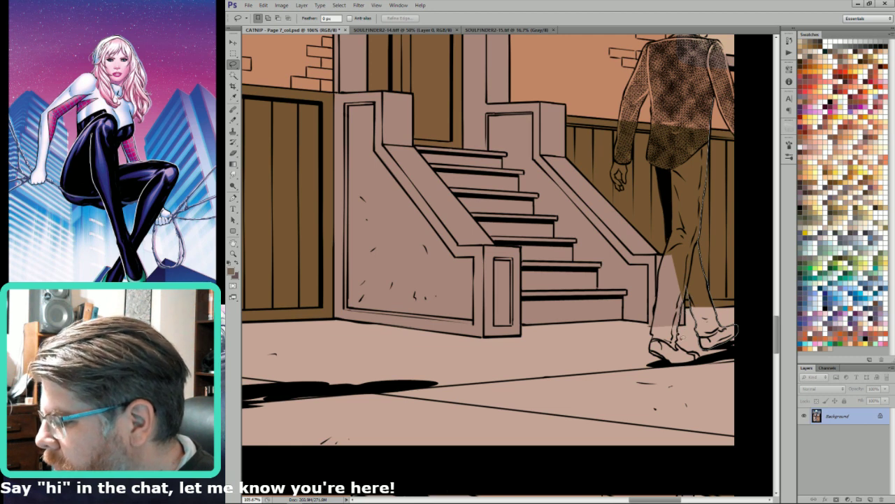
pyautogui.moveTo(684, 353)
pyautogui.mouseDown()
pyautogui.moveTo(700, 361)
pyautogui.moveTo(679, 368)
pyautogui.moveTo(654, 344)
pyautogui.mouseUp()
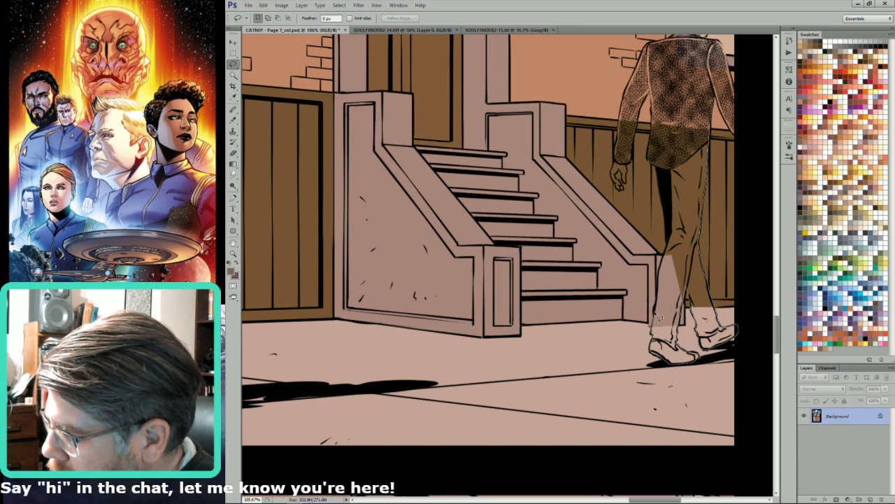
pyautogui.moveTo(663, 278)
pyautogui.mouseDown()
pyautogui.moveTo(680, 196)
pyautogui.moveTo(671, 231)
pyautogui.moveTo(661, 162)
pyautogui.moveTo(650, 163)
pyautogui.moveTo(655, 116)
pyautogui.moveTo(720, 82)
pyautogui.moveTo(737, 323)
pyautogui.mouseUp()
pyautogui.press('w')
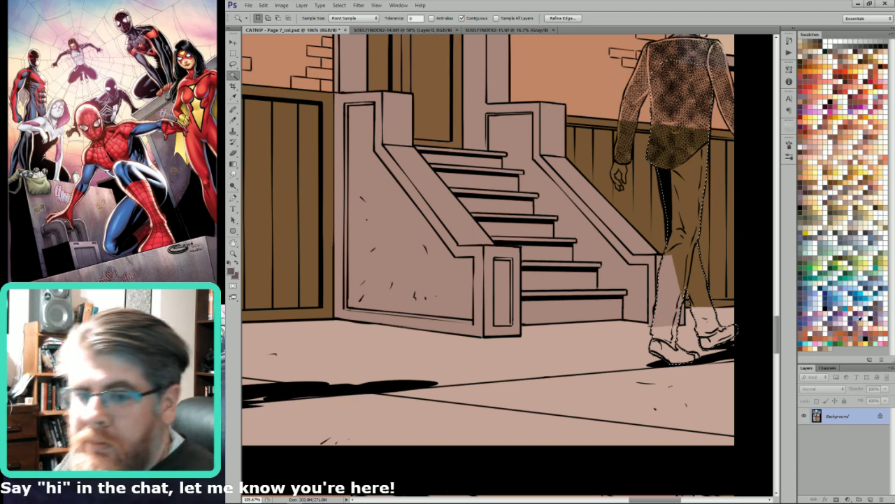
# Fill the selected trouser legs and shoes of the man in the patterned shirt with a slate-blue swatch and deselect.
pyautogui.click(859, 323)
pyautogui.hotkey('alt', 'BackSpace')
pyautogui.press('l')
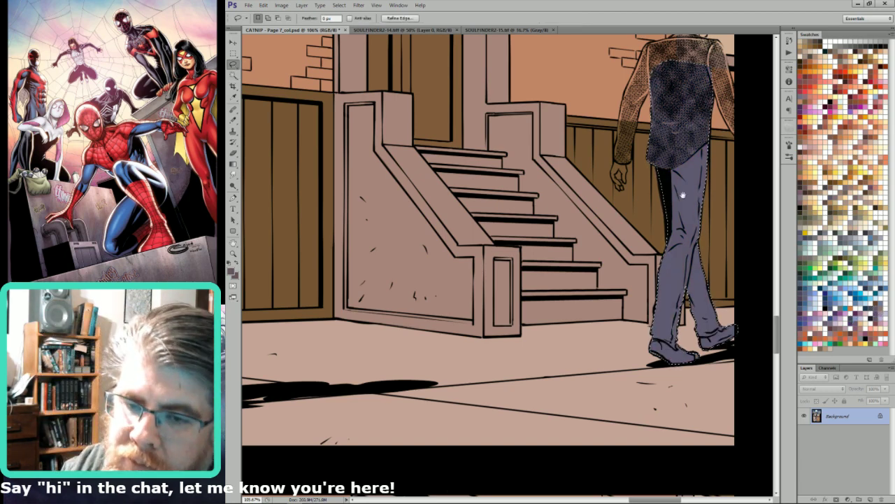
pyautogui.scroll(5, 675, 248)
pyautogui.moveTo(675, 228); pyautogui.dragTo(668, 248)
pyautogui.hotkey('ctrl', 'd')
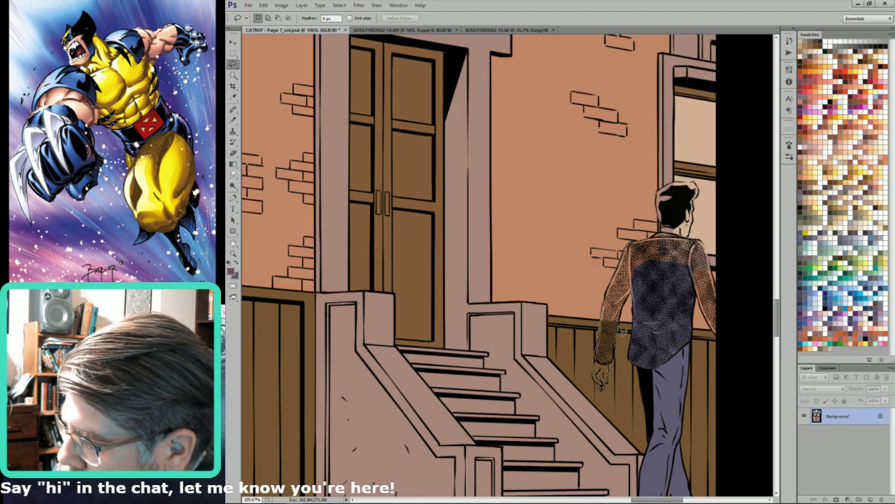
# Lasso the rest of the man's patterned shirt with its sleeves and hand, fill it with the slate blue, and deselect.
pyautogui.moveTo(633, 294)
pyautogui.mouseDown()
pyautogui.moveTo(634, 302)
pyautogui.moveTo(697, 291)
pyautogui.moveTo(718, 343)
pyautogui.moveTo(735, 338)
pyautogui.moveTo(708, 251)
pyautogui.moveTo(651, 239)
pyautogui.mouseUp()
pyautogui.press('w')
pyautogui.keyDown('alt'); pyautogui.click(729, 326); pyautogui.keyUp('alt')
pyautogui.hotkey('ctrl', 'BackSpace')
pyautogui.press('l')
pyautogui.hotkey('ctrl', 'd')
# Lasso the head of the man in the patterned shirt and fill it with the light skin tone.
pyautogui.moveTo(701, 209); pyautogui.dragTo(712, 261)
pyautogui.moveTo(690, 240)
pyautogui.mouseDown()
pyautogui.moveTo(670, 255)
pyautogui.moveTo(673, 273)
pyautogui.mouseUp()
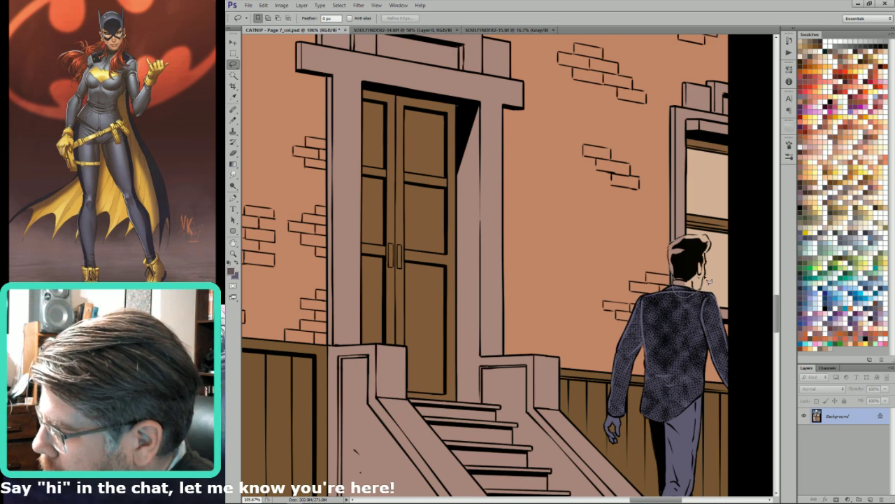
pyautogui.moveTo(710, 245); pyautogui.dragTo(687, 239)
pyautogui.press('w')
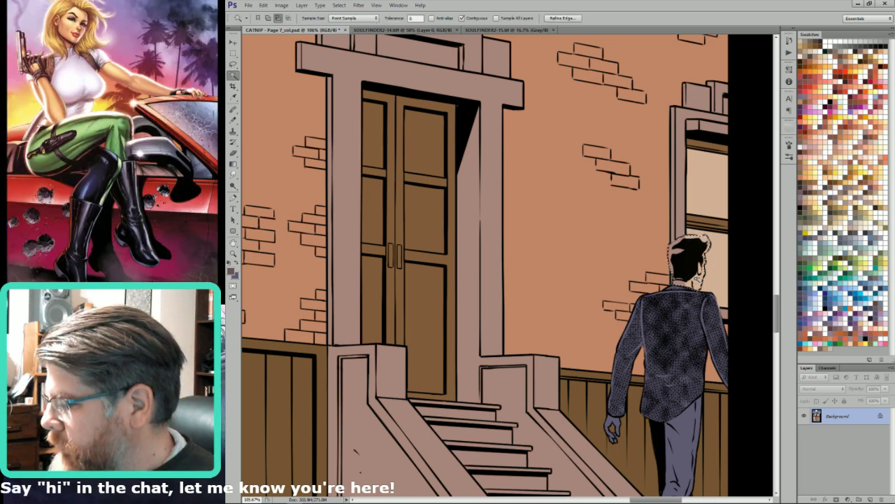
pyautogui.click(863, 323)
pyautogui.press('x')
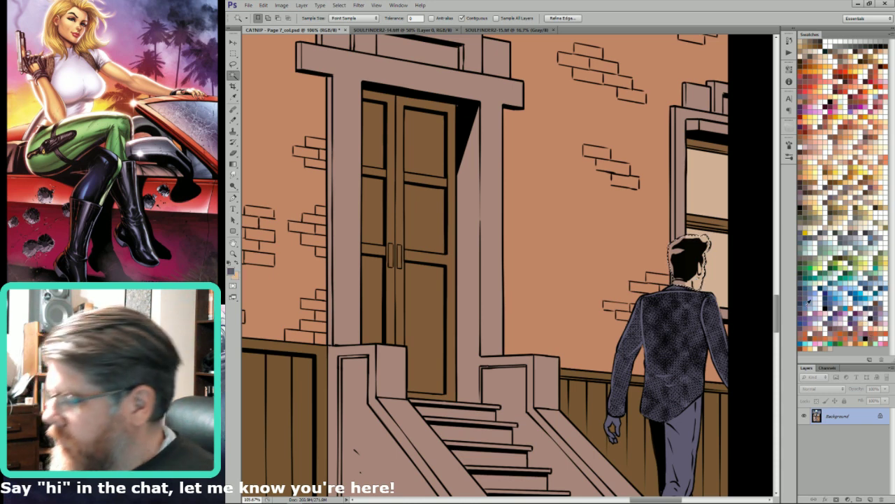
pyautogui.press('l')
# Lasso the same man's hair, fill it with a dark brown swatch, and deselect.
pyautogui.moveTo(690, 275)
pyautogui.mouseDown()
pyautogui.moveTo(676, 287)
pyautogui.moveTo(682, 321)
pyautogui.mouseUp()
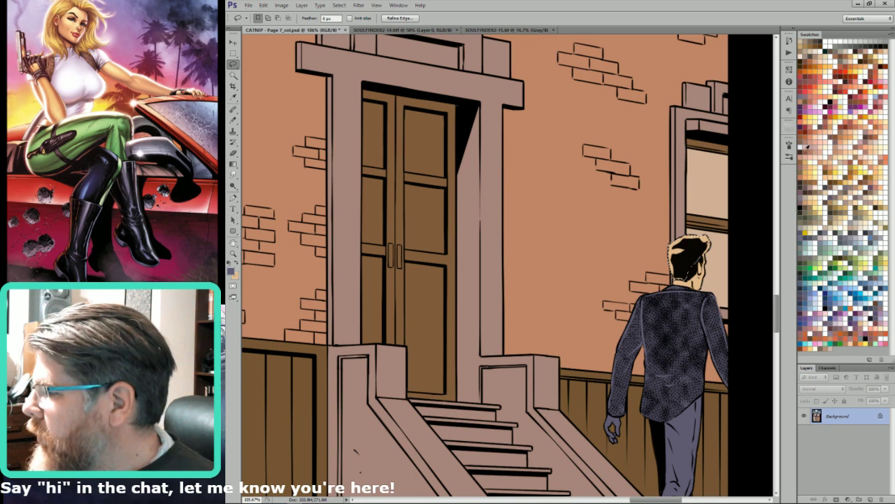
pyautogui.click(804, 153)
pyautogui.press('x')
pyautogui.hotkey('ctrl', 'BackSpace')
pyautogui.hotkey('ctrl', 'd')
# Select the man's hand below the patterned sleeve and fill it with the light skin tone.
pyautogui.press('w')
pyautogui.press('x')
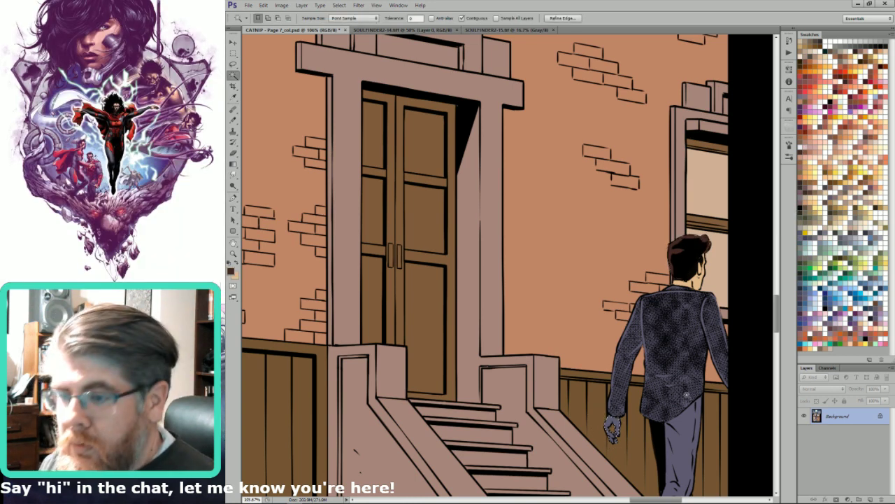
pyautogui.hotkey('shift', 'BackSpace')
pyautogui.press('Escape')
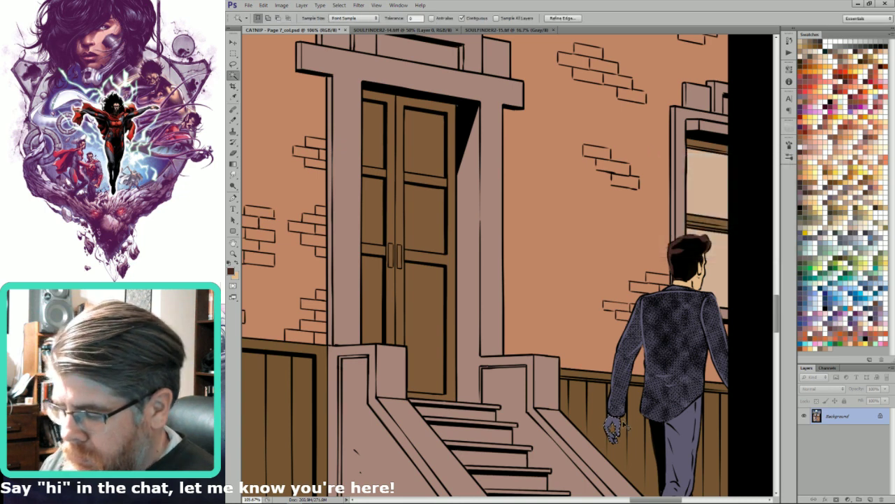
pyautogui.press('l')
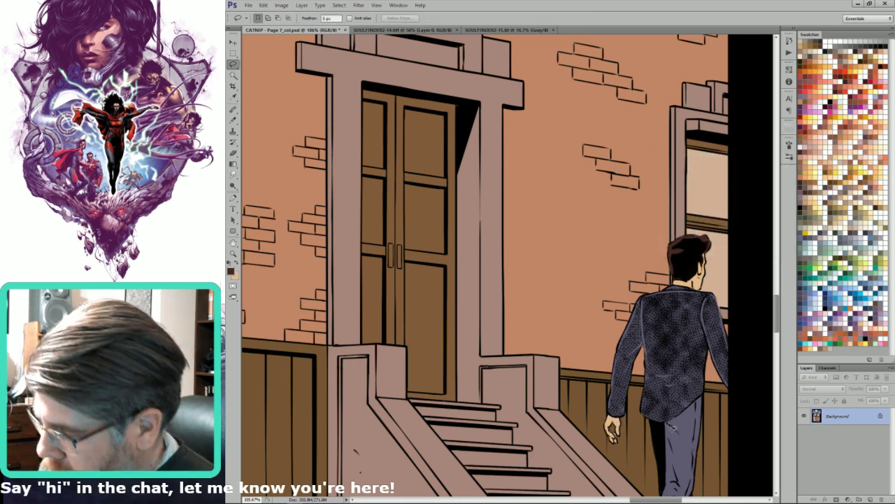
# Select the man's trouser legs without the shoes, fill them with a blue swatch, and deselect.
pyautogui.moveTo(673, 478); pyautogui.dragTo(623, 419)
pyautogui.moveTo(678, 436)
pyautogui.mouseDown()
pyautogui.moveTo(689, 286)
pyautogui.moveTo(610, 350)
pyautogui.moveTo(649, 454)
pyautogui.moveTo(673, 461)
pyautogui.moveTo(686, 440)
pyautogui.moveTo(710, 446)
pyautogui.moveTo(730, 388)
pyautogui.moveTo(686, 308)
pyautogui.mouseUp()
pyautogui.press('w')
pyautogui.keyDown('alt'); pyautogui.keyDown('shift'); pyautogui.click(689, 316); pyautogui.keyUp('shift'); pyautogui.keyUp('alt')
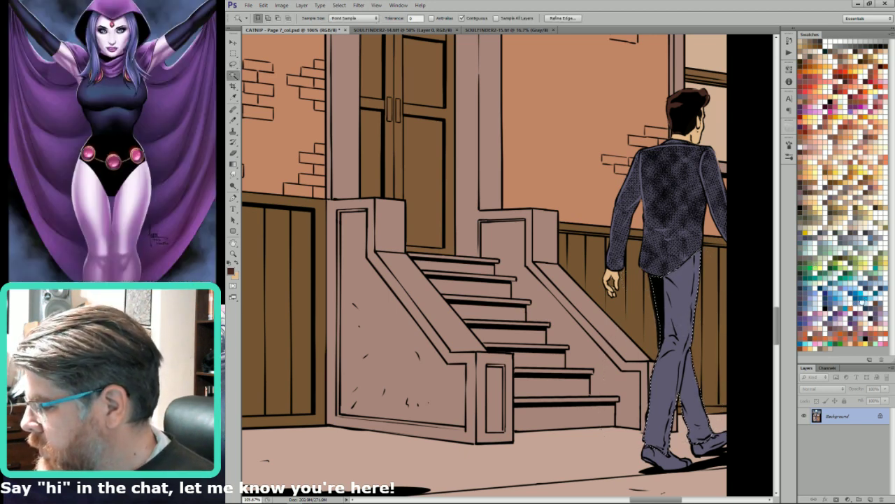
pyautogui.click(860, 300)
pyautogui.hotkey('shift', 'BackSpace')
pyautogui.press('Return')
pyautogui.hotkey('ctrl', '0')
pyautogui.hotkey('ctrl', 'd')
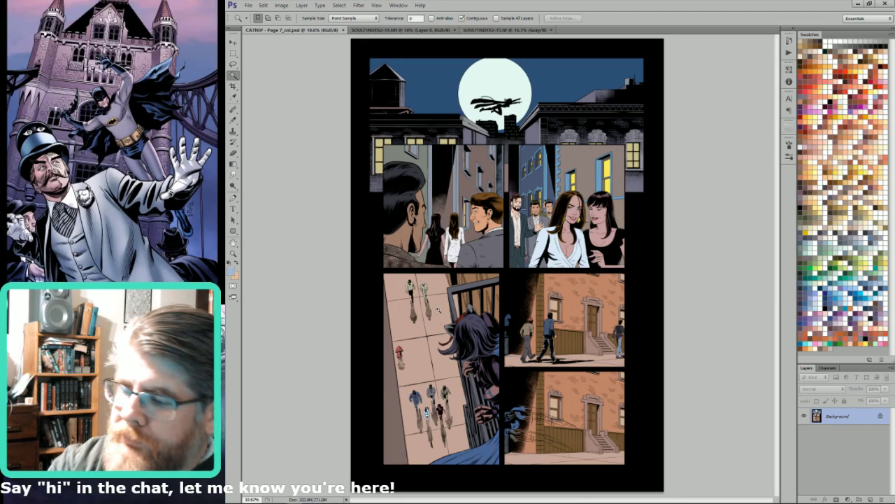
# Lasso the hair of the woman in the pale blue outfit in the overhead sidewalk panel and fill it with brown.
pyautogui.moveTo(472, 375)
pyautogui.mouseDown()
pyautogui.moveTo(577, 310)
pyautogui.moveTo(566, 244)
pyautogui.mouseUp()
pyautogui.press('l')
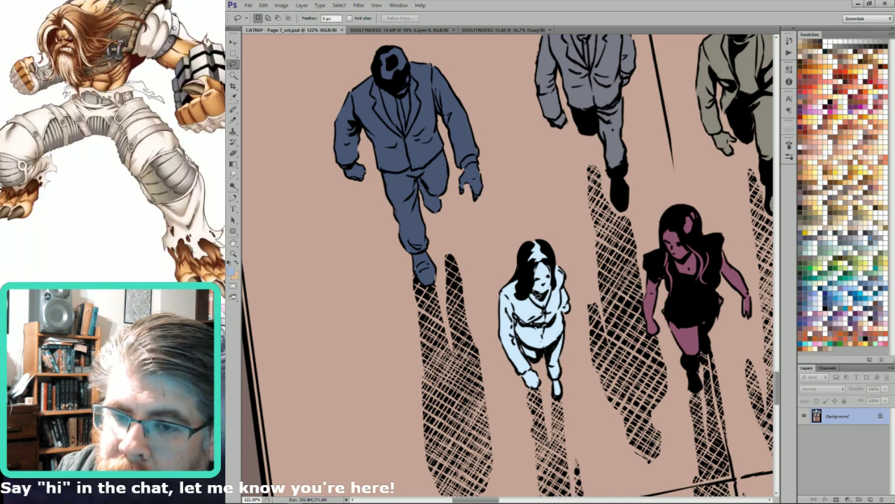
pyautogui.moveTo(539, 294); pyautogui.dragTo(560, 318)
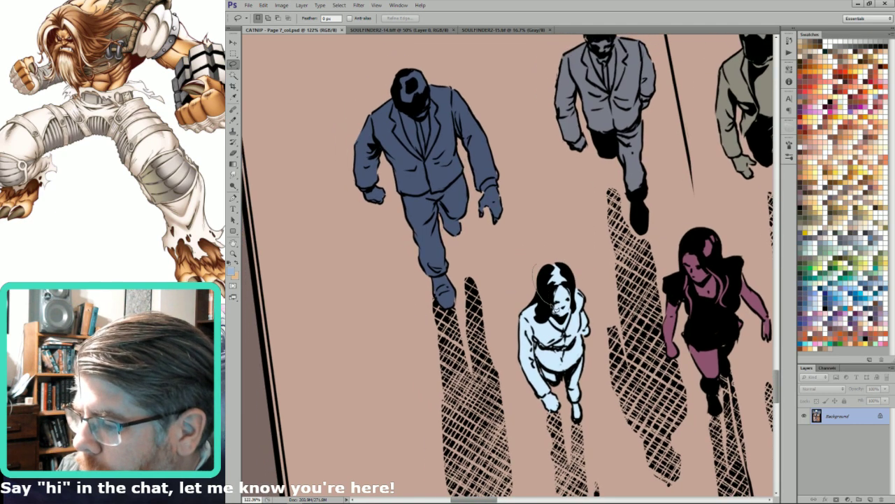
pyautogui.moveTo(569, 293)
pyautogui.mouseDown()
pyautogui.moveTo(575, 304)
pyautogui.moveTo(543, 248)
pyautogui.mouseUp()
pyautogui.press('w')
pyautogui.keyDown('alt'); pyautogui.keyDown('shift'); pyautogui.click(549, 277); pyautogui.keyUp('shift'); pyautogui.keyUp('alt')
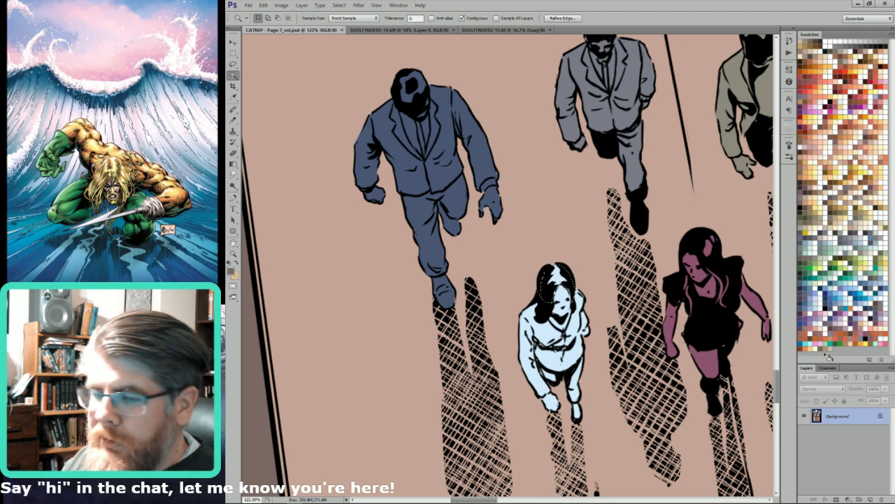
pyautogui.press('l')
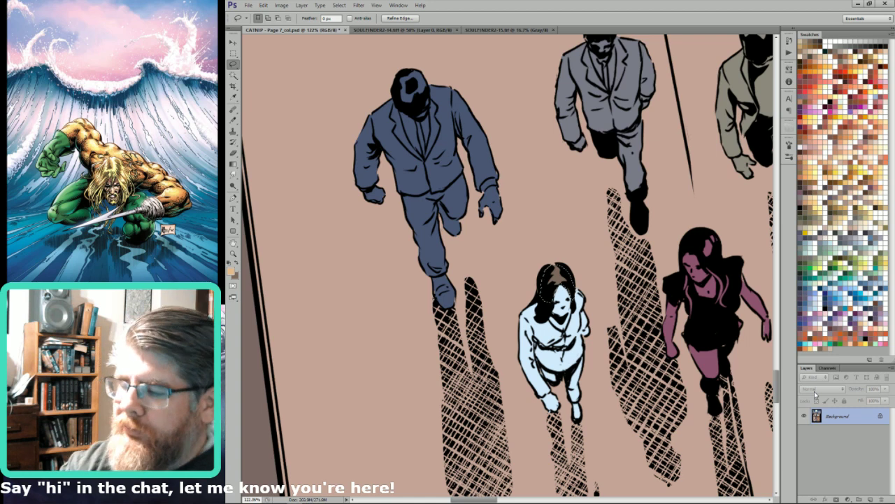
# Lasso the woman's face and neckline and fill them with a light skin-tone swatch.
pyautogui.click(558, 322)
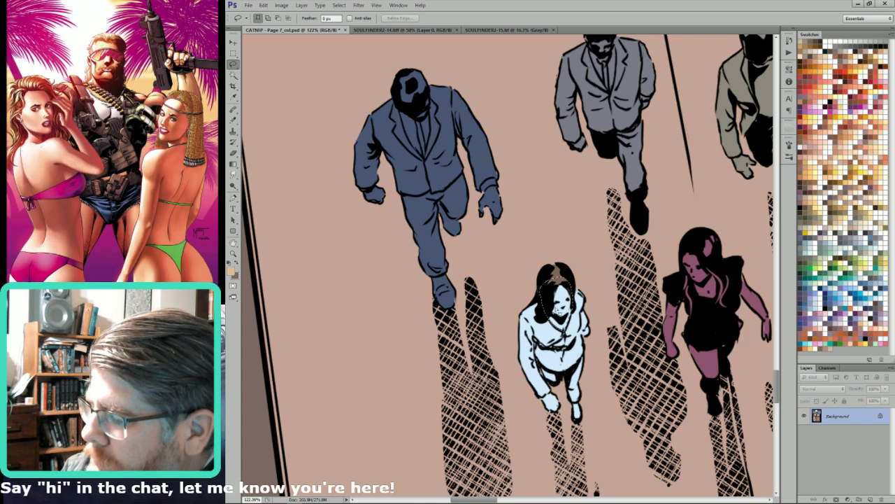
pyautogui.press('w')
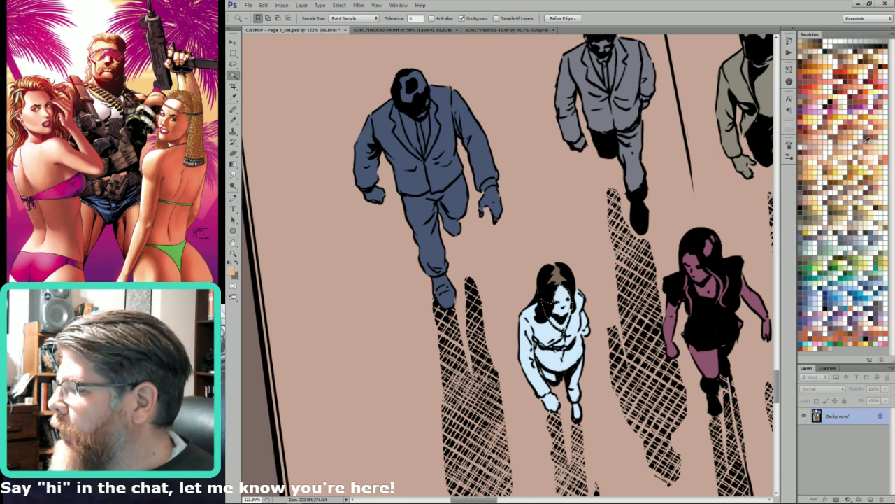
pyautogui.press('l')
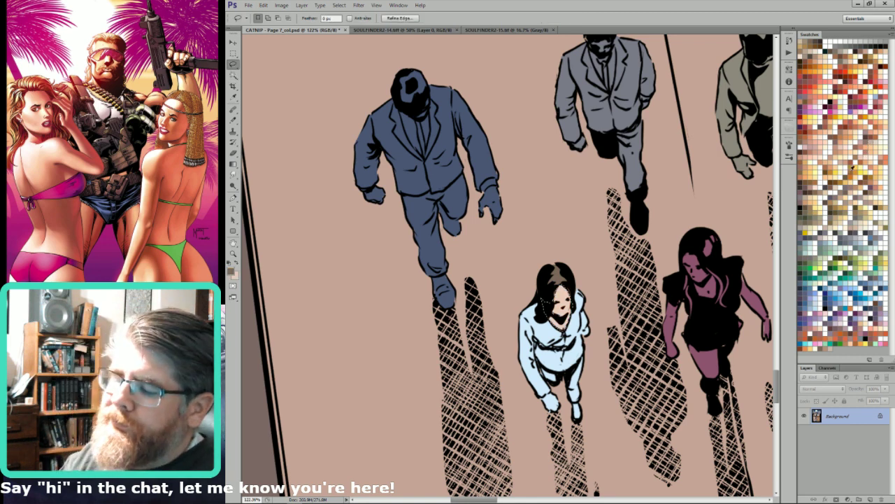
# Lasso the woman's hands and lower legs together and fill them with the light skin tone.
pyautogui.moveTo(586, 335)
pyautogui.mouseDown()
pyautogui.moveTo(593, 355)
pyautogui.moveTo(585, 371)
pyautogui.mouseUp()
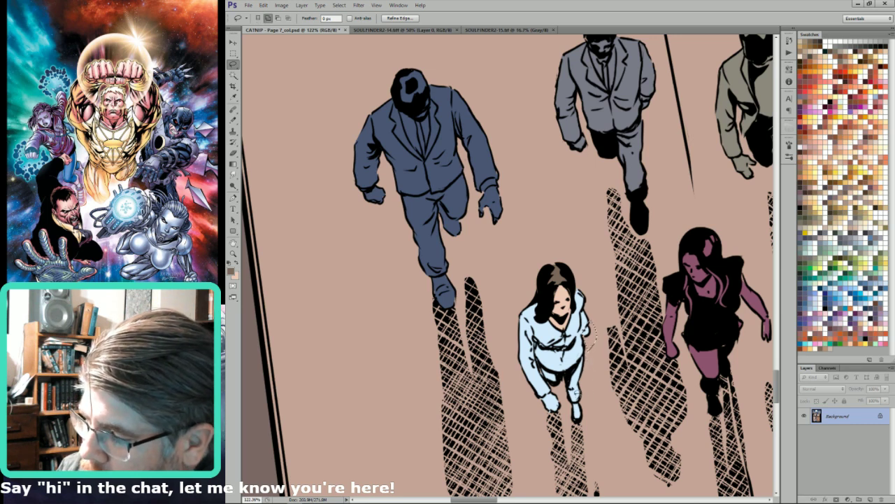
pyautogui.moveTo(553, 400); pyautogui.dragTo(543, 428)
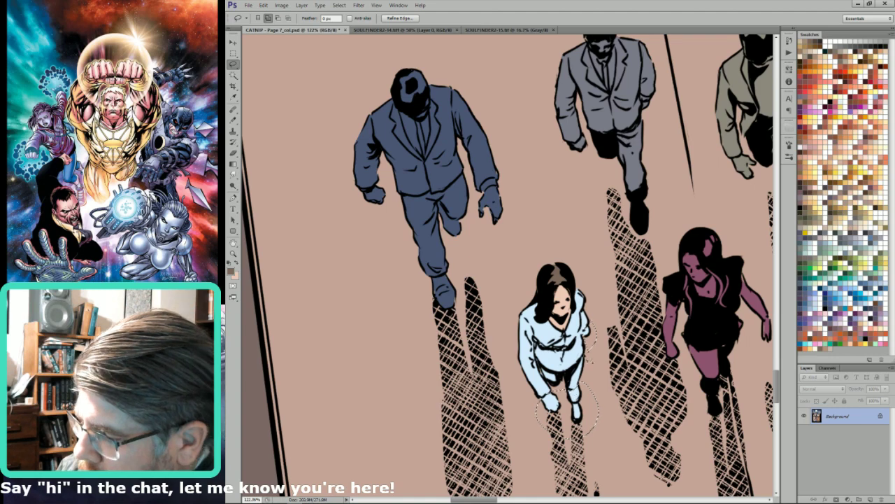
pyautogui.press('w')
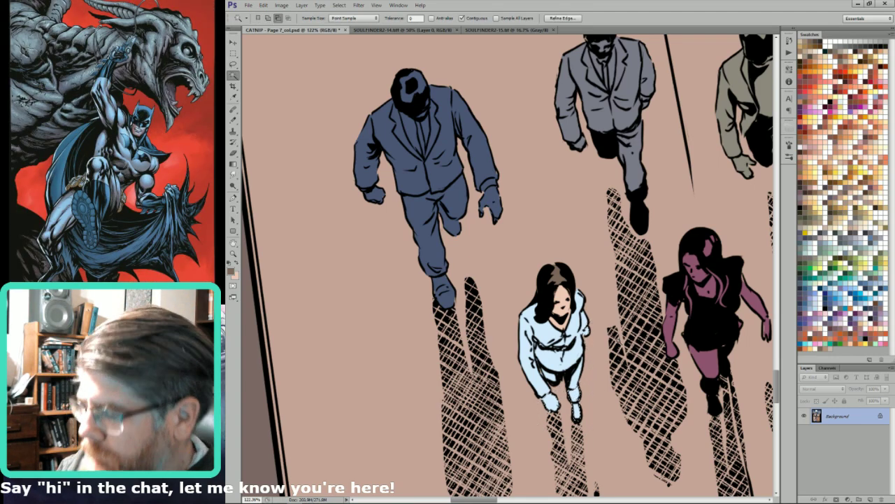
# Lasso the hair of the man in the blue suit, fill it with a dark olive-brown swatch, and deselect.
pyautogui.press('l')
pyautogui.moveTo(600, 278); pyautogui.dragTo(673, 356)
pyautogui.moveTo(479, 183); pyautogui.dragTo(477, 197)
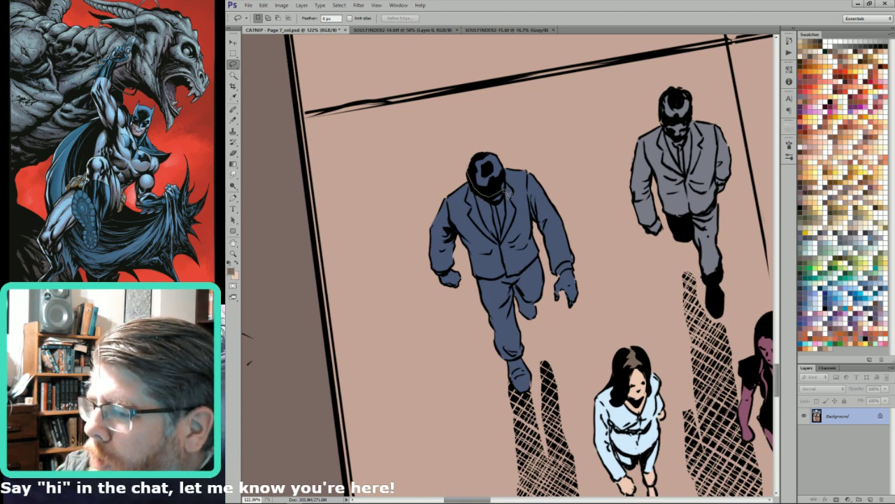
pyautogui.moveTo(487, 143); pyautogui.dragTo(472, 146)
pyautogui.press('w')
pyautogui.keyDown('alt'); pyautogui.keyDown('shift'); pyautogui.click(486, 160); pyautogui.keyUp('shift'); pyautogui.keyUp('alt')
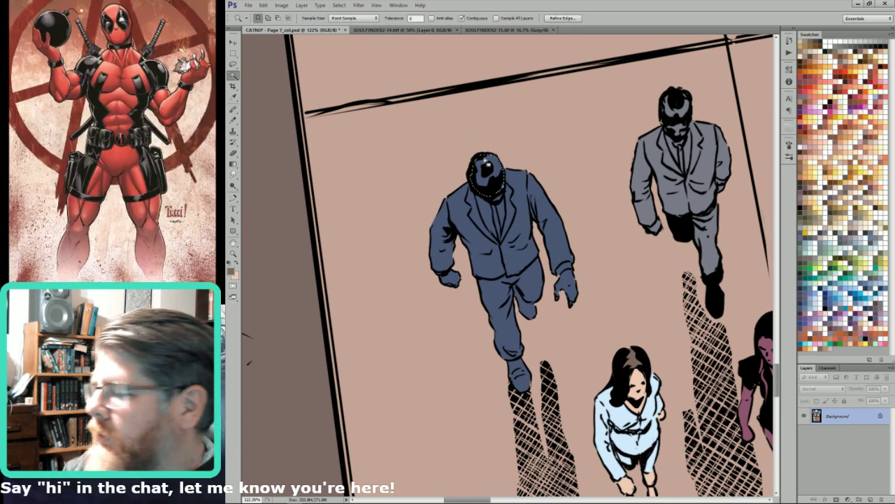
pyautogui.click(853, 208)
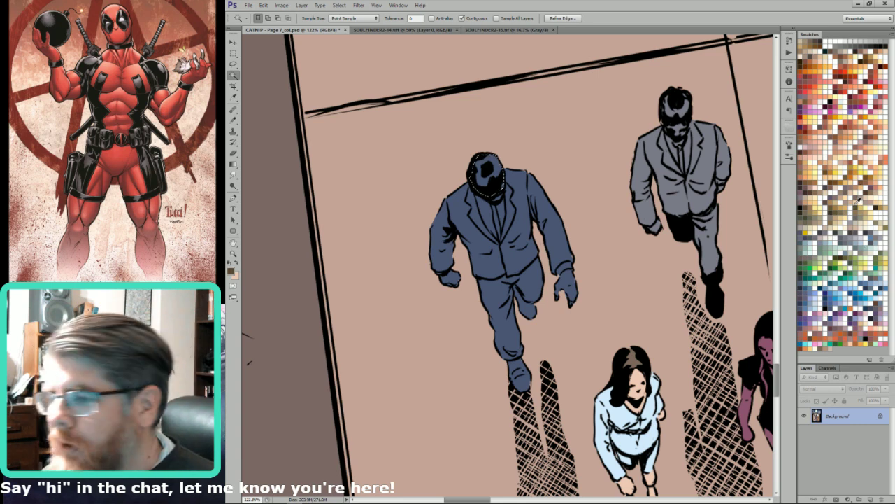
pyautogui.press('x')
pyautogui.hotkey('ctrl', 'BackSpace')
pyautogui.press('l')
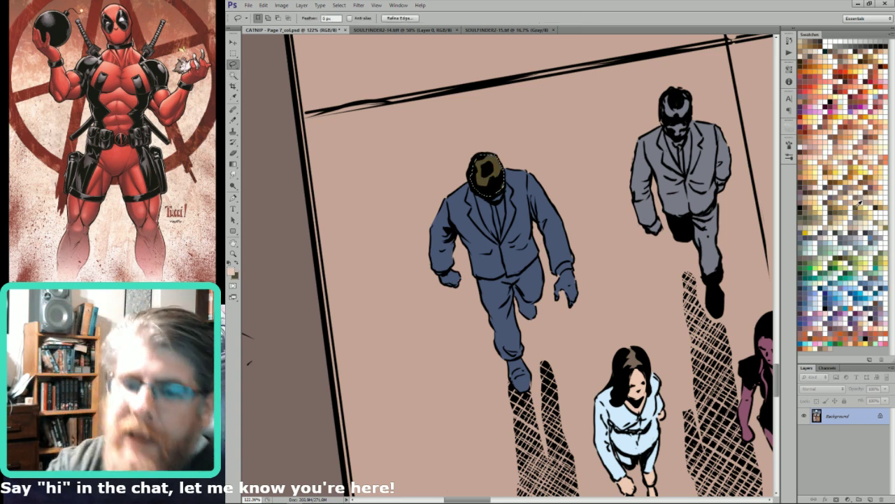
pyautogui.hotkey('ctrl', 'd')
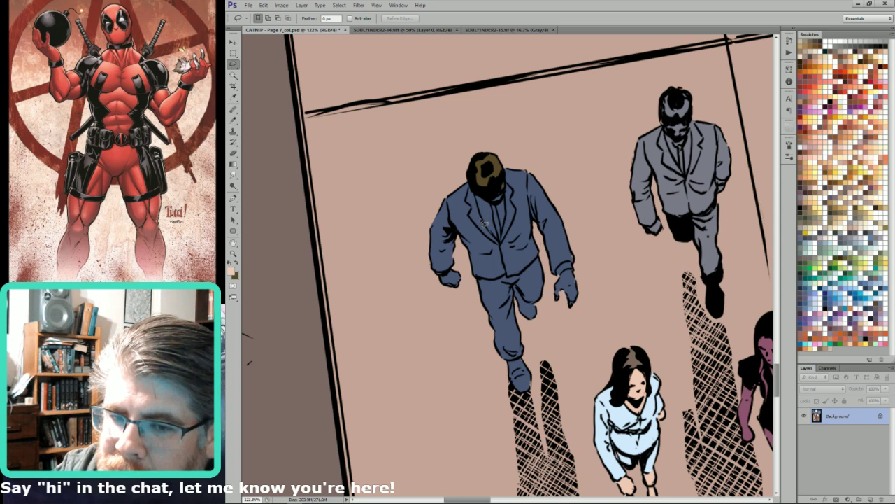
# Lasso the shirt front between the blue suit's lapels, fill it with an off-white swatch, and deselect.
pyautogui.moveTo(486, 225)
pyautogui.mouseDown()
pyautogui.moveTo(501, 246)
pyautogui.moveTo(516, 214)
pyautogui.moveTo(508, 227)
pyautogui.moveTo(509, 202)
pyautogui.mouseUp()
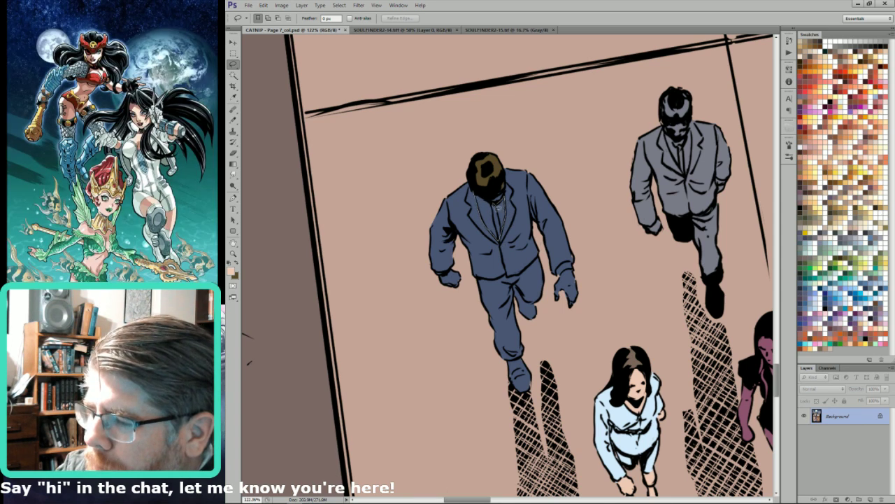
pyautogui.press('w')
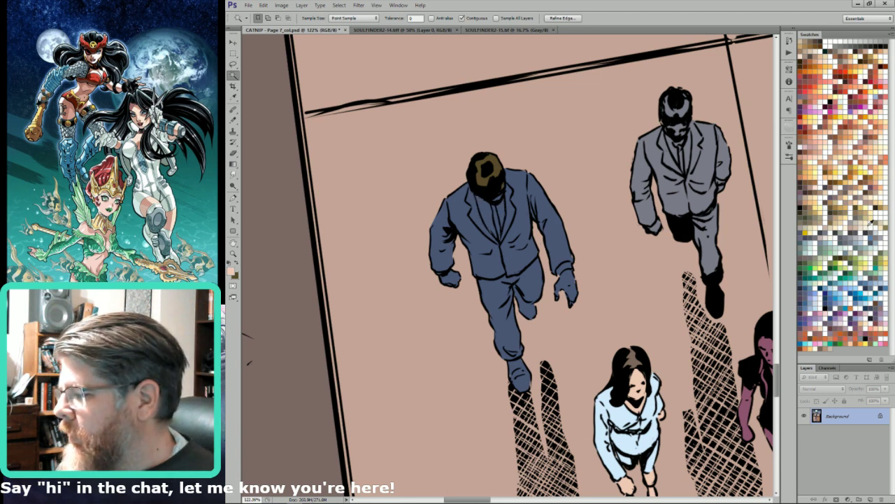
pyautogui.press('l')
pyautogui.click(862, 235)
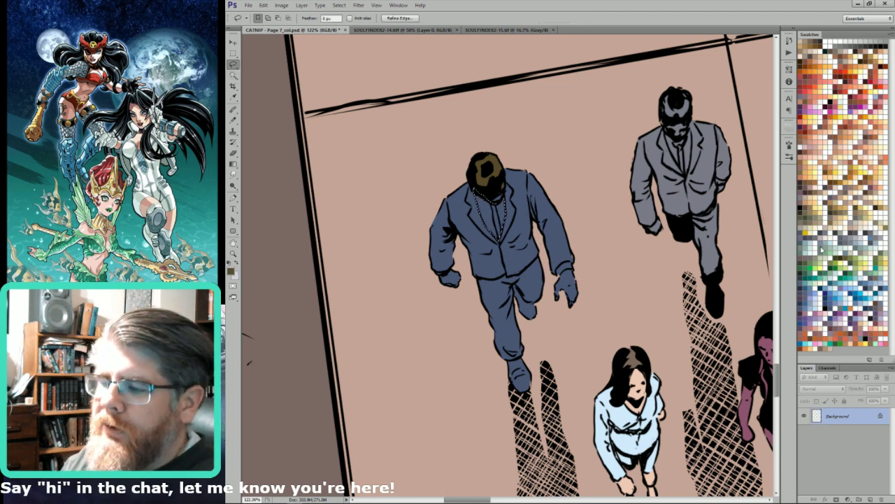
pyautogui.hotkey('ctrl', 'BackSpace')
pyautogui.hotkey('ctrl', 'd')
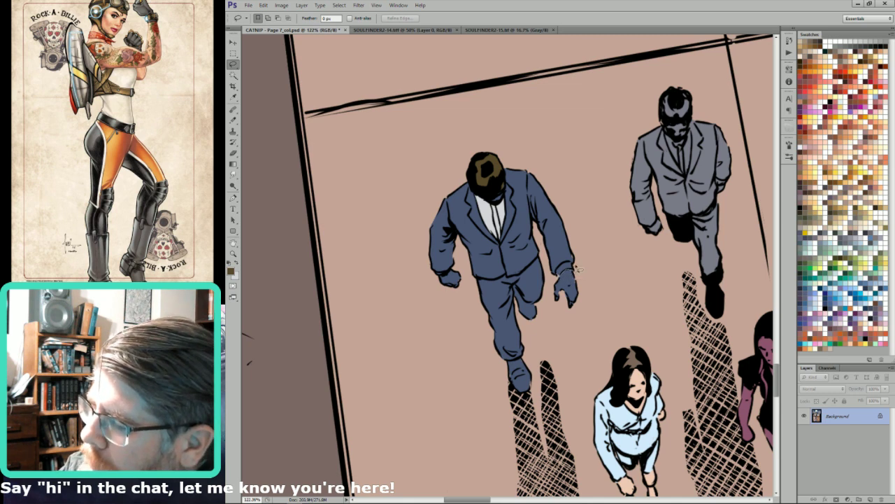
# Lasso the shirt cuff above the blue-suited man's open hand, fill it with the off-white, and deselect.
pyautogui.moveTo(572, 268); pyautogui.dragTo(564, 273)
pyautogui.press('w')
pyautogui.keyDown('shift'); pyautogui.click(564, 271); pyautogui.keyUp('shift')
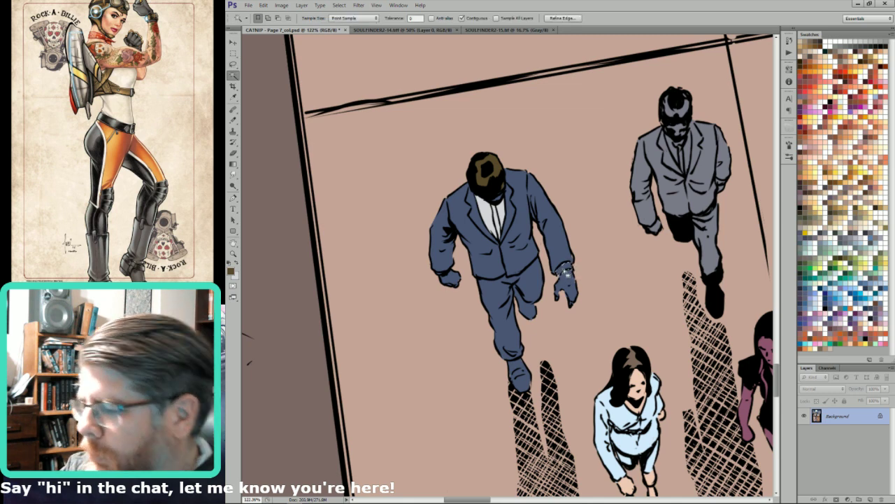
pyautogui.press('l')
pyautogui.press('Delete')
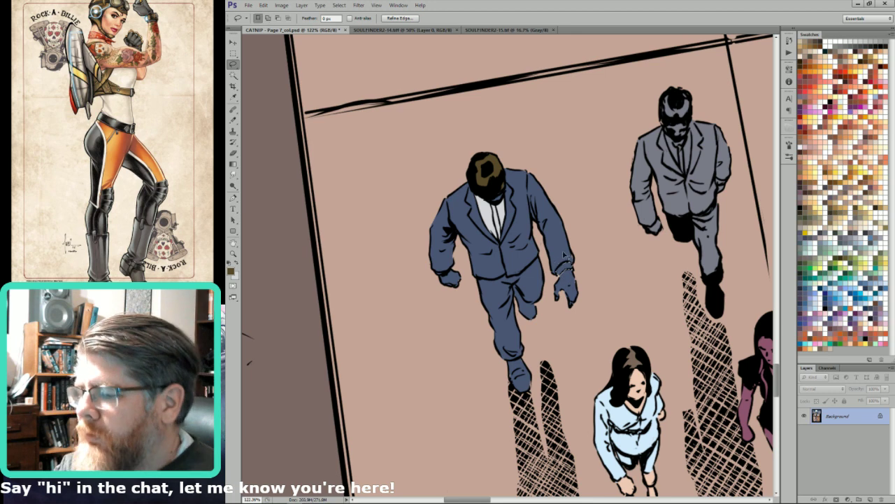
pyautogui.hotkey('ctrl', 'd')
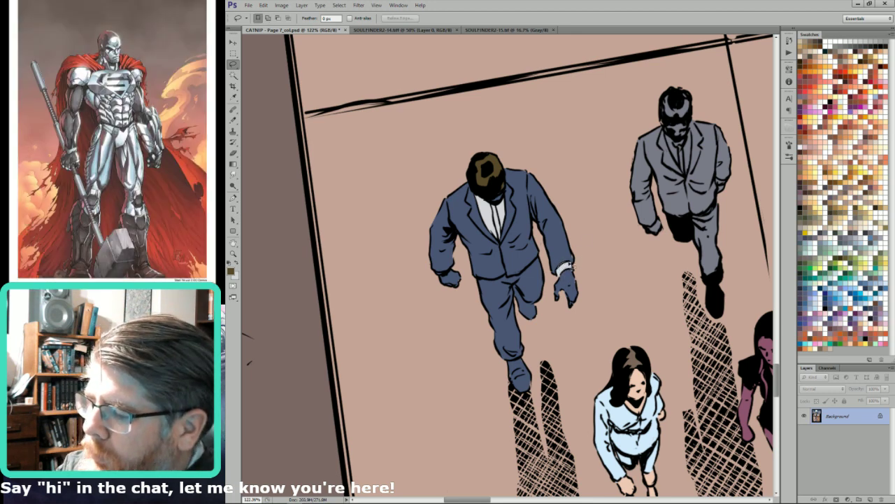
pyautogui.moveTo(570, 268); pyautogui.dragTo(565, 272)
pyautogui.press('Delete')
pyautogui.hotkey('ctrl', 'd')
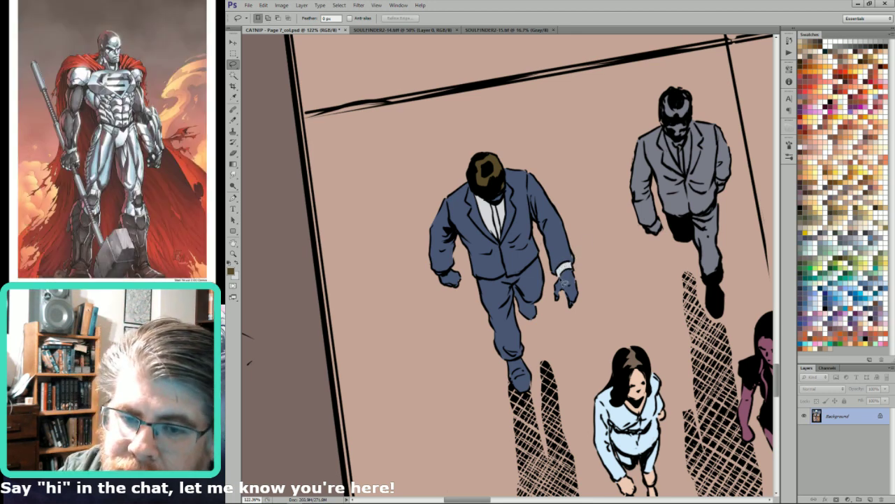
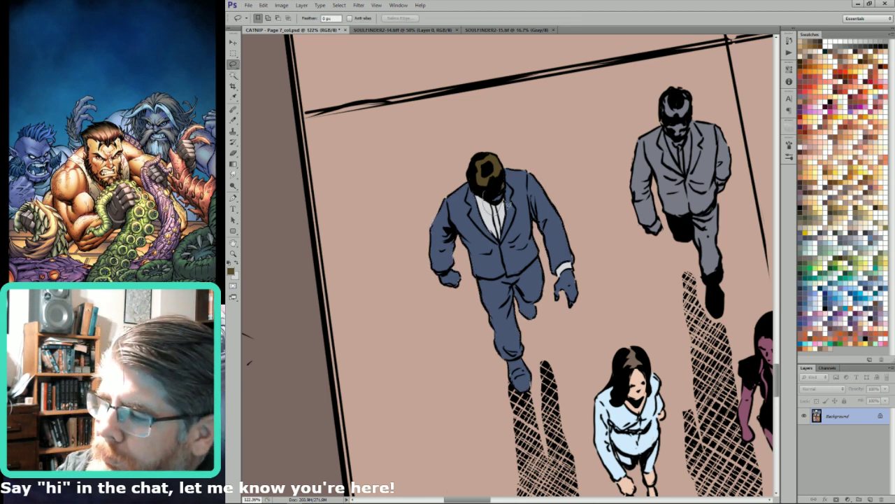
# Fill the blue-suited man's face and both hands with a tan skin swatch, selecting each area, and deselect.
pyautogui.press('w')
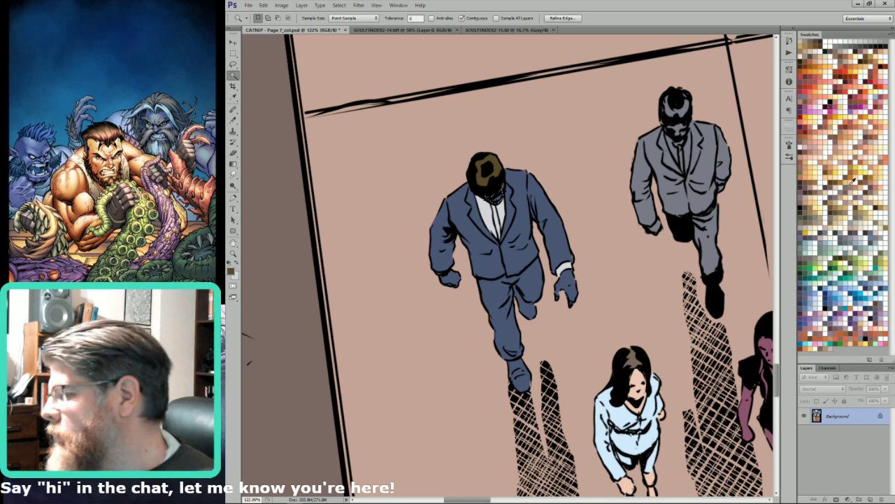
pyautogui.click(814, 181)
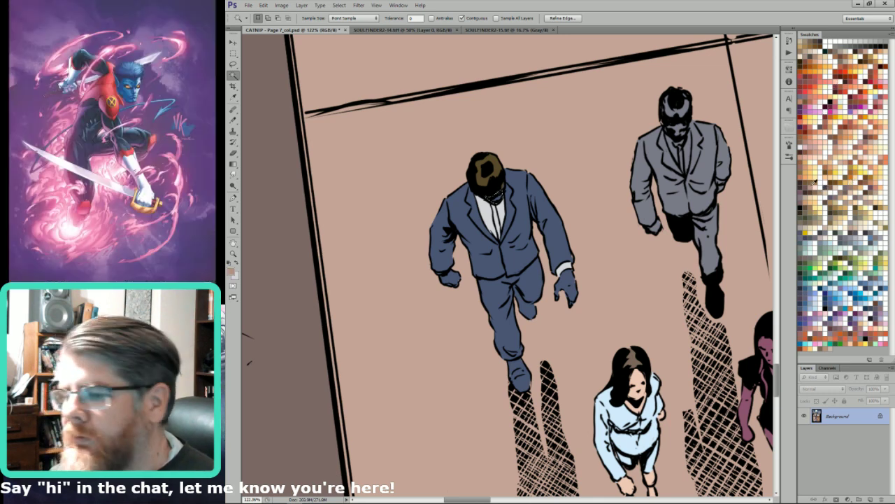
pyautogui.press('l')
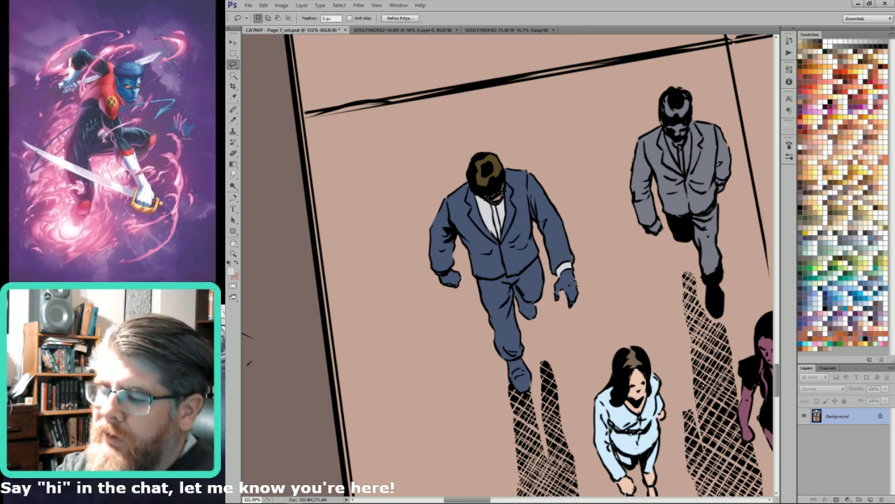
pyautogui.press('w')
pyautogui.click(570, 285)
pyautogui.press('l')
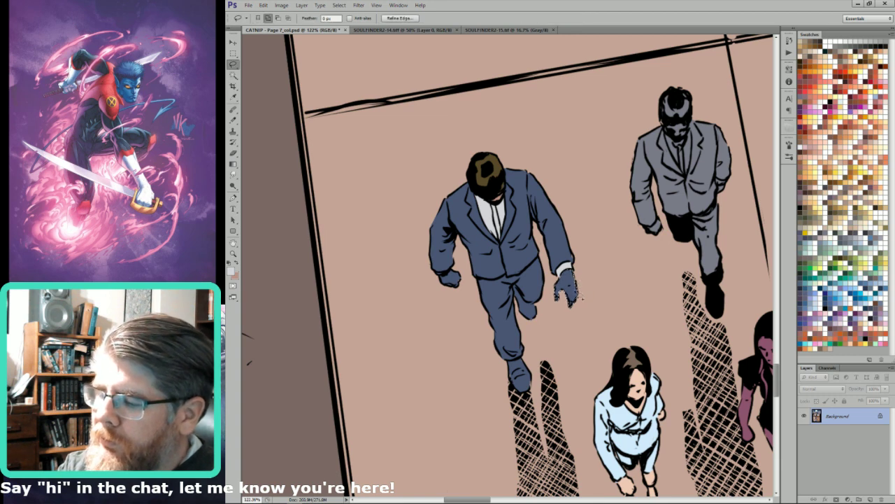
pyautogui.hotkey('alt', 'BackSpace')
pyautogui.hotkey('ctrl', 'd')
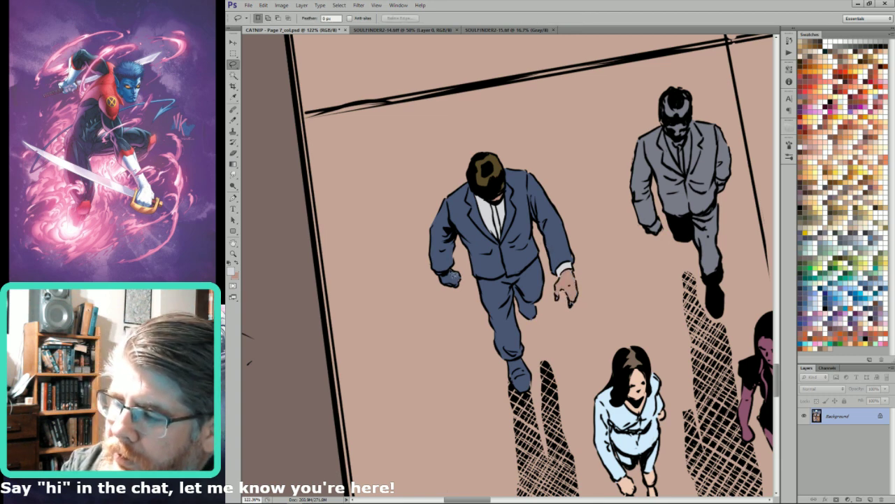
pyautogui.press('w')
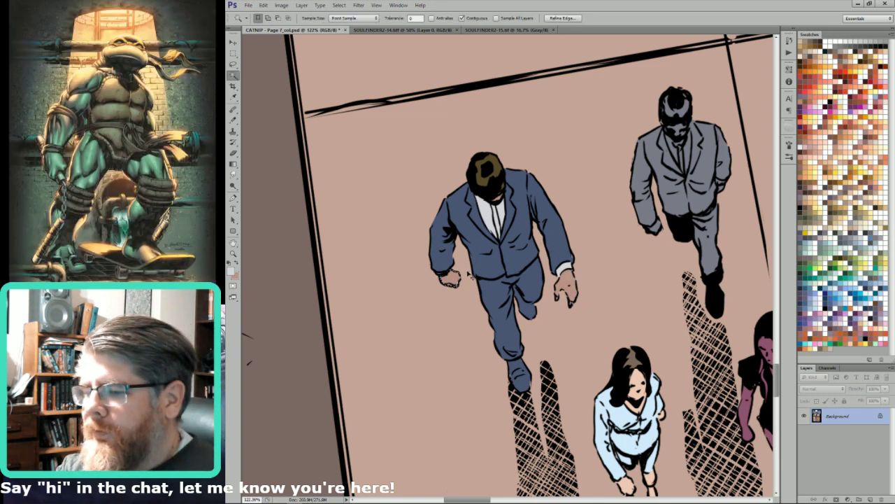
# Lasso both shoes of the blue-suited man, trim the selection to the colour areas, and fill them with a dark reddish-brown swatch.
pyautogui.press('l')
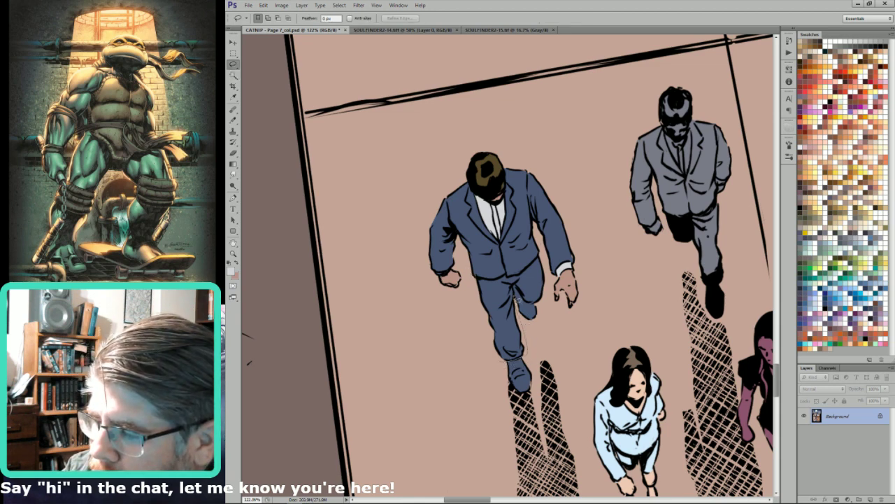
pyautogui.press('w')
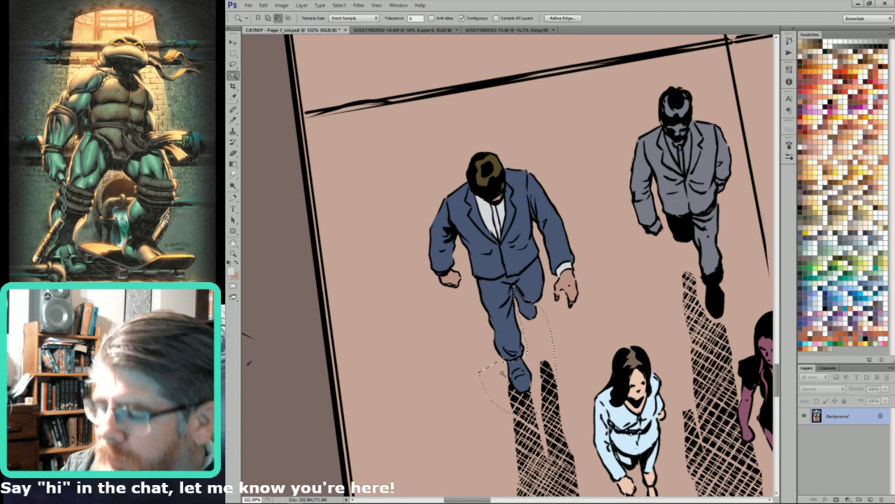
pyautogui.keyDown('shift'); pyautogui.click(522, 305); pyautogui.keyUp('shift')
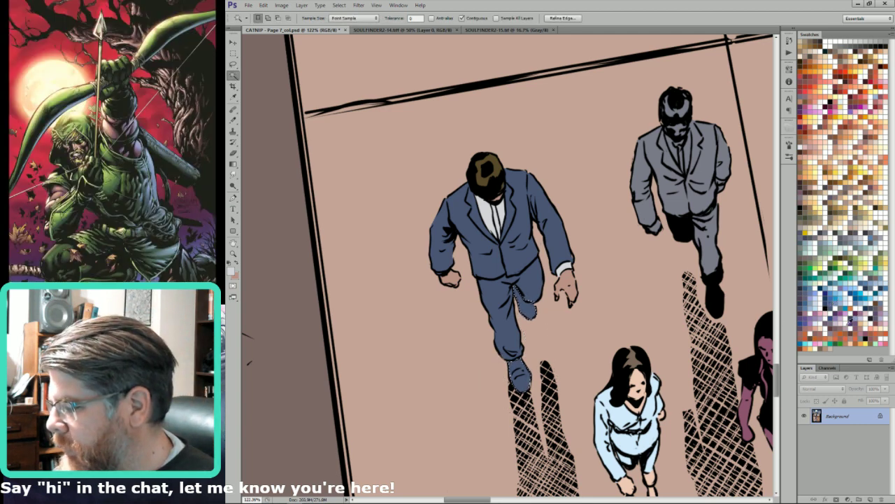
pyautogui.click(835, 324)
pyautogui.press('l')
pyautogui.hotkey('ctrl', 'BackSpace')
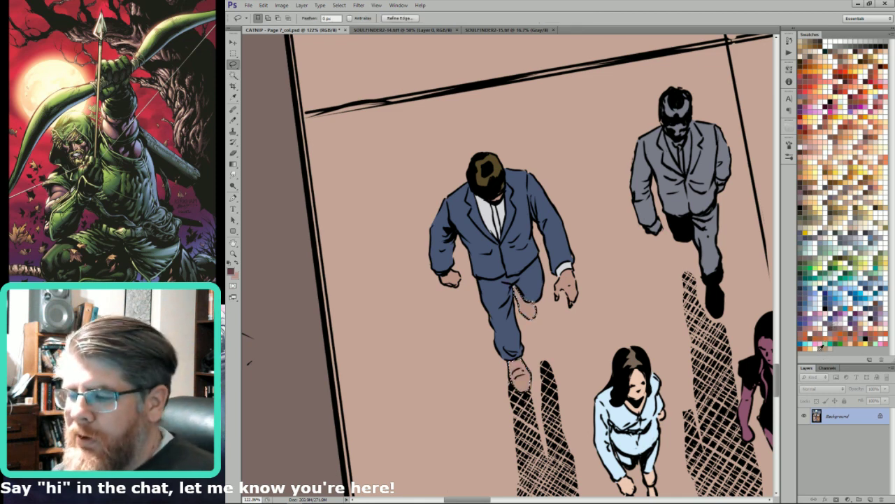
pyautogui.press('x')
pyautogui.hotkey('ctrl', 'BackSpace')
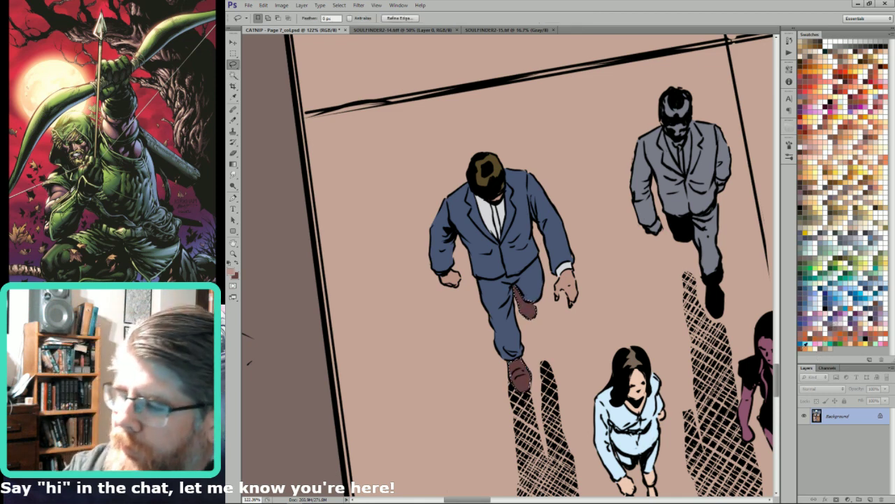
# Sample the blue of the man's suit sleeve as the Pencil colour.
pyautogui.press('u')
pyautogui.click(560, 223)
pyautogui.press('Escape')
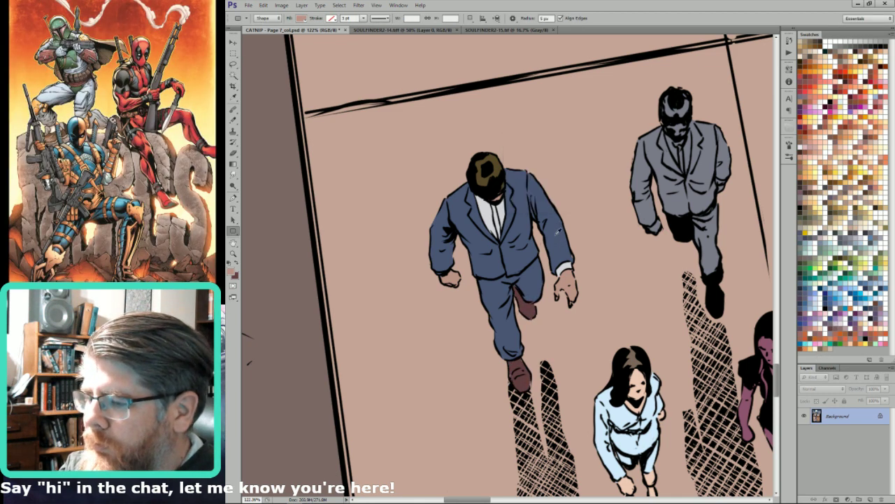
pyautogui.press('b')
pyautogui.keyDown('alt'); pyautogui.click(553, 238); pyautogui.keyUp('alt')
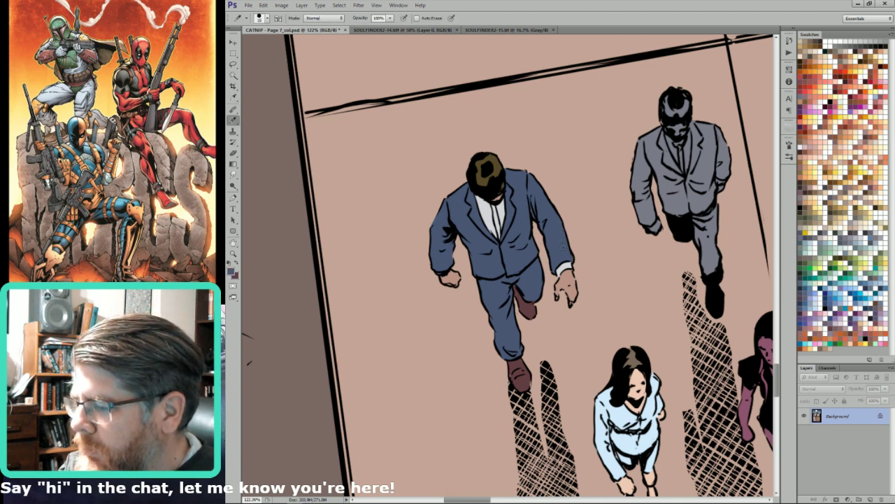
# Fill the grey-suited man's hands and face with a light skin swatch, selecting each area and deselecting after the fill.
pyautogui.moveTo(682, 190); pyautogui.dragTo(624, 251)
pyautogui.press('l')
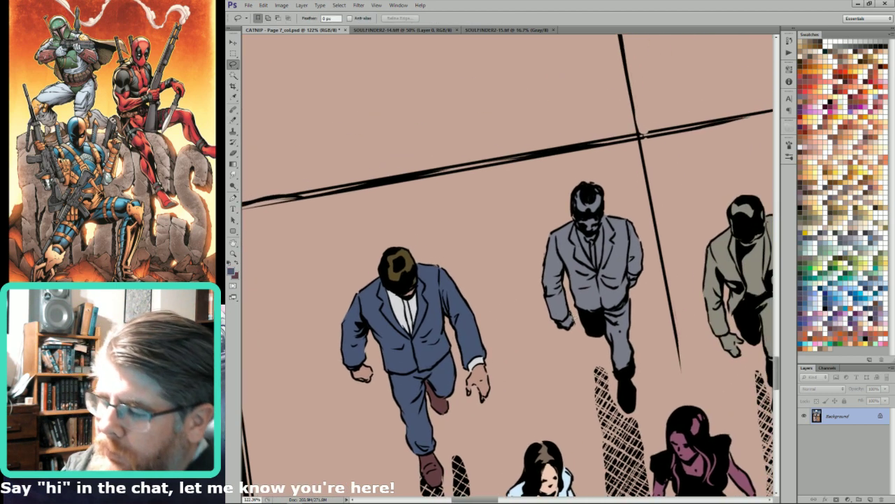
pyautogui.moveTo(565, 330); pyautogui.dragTo(560, 327)
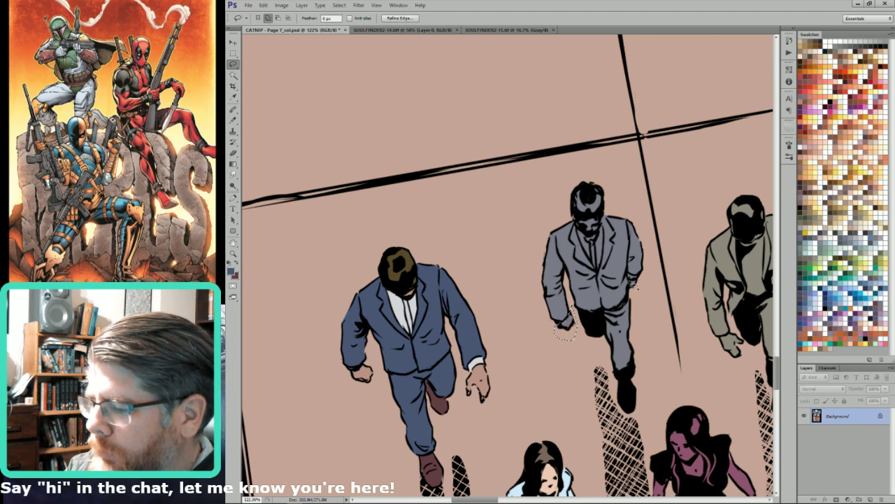
pyautogui.press('w')
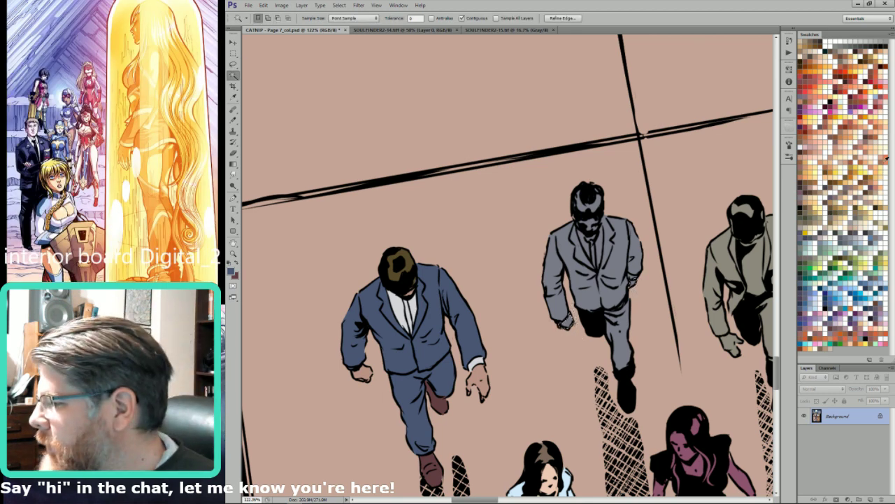
pyautogui.click(864, 155)
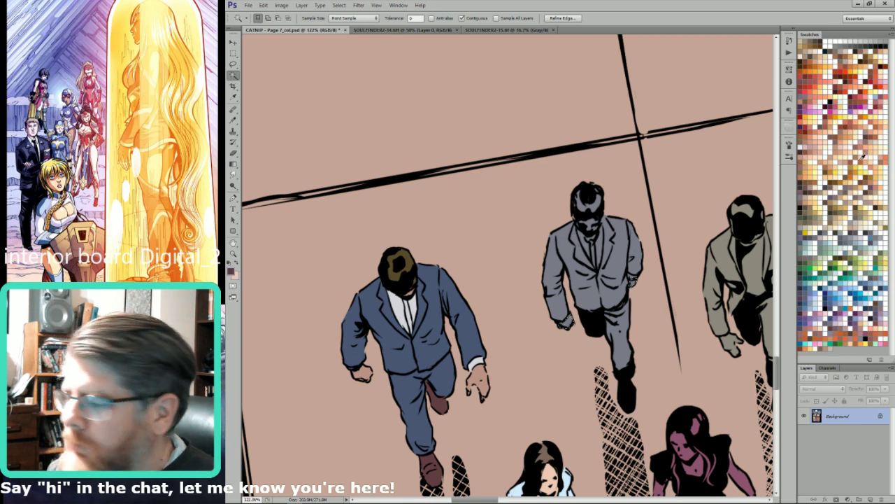
pyautogui.press('l')
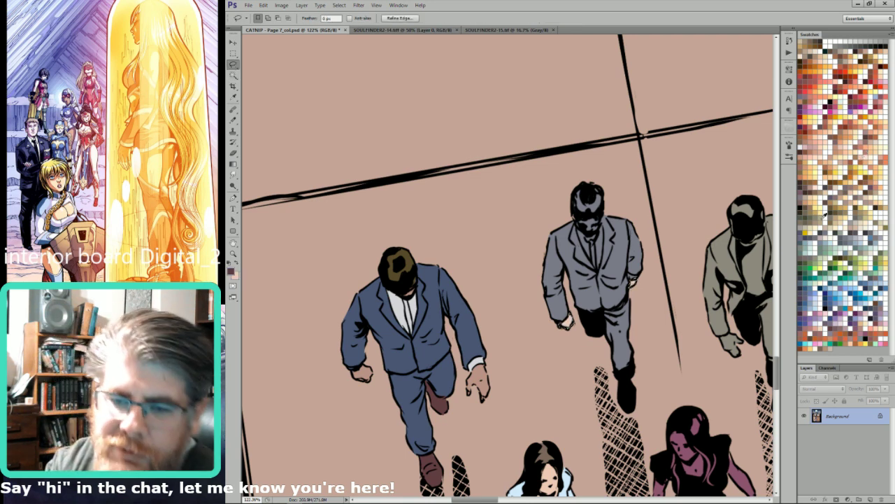
pyautogui.hotkey('ctrl', 'd')
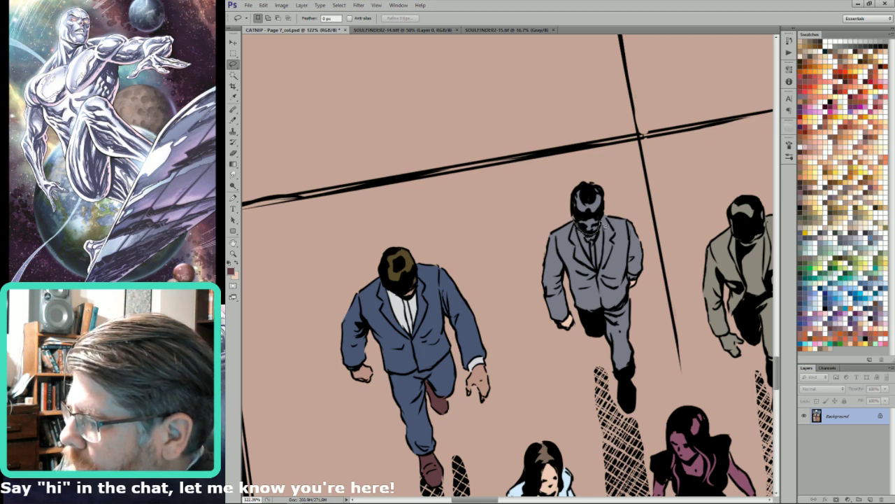
pyautogui.moveTo(588, 219)
pyautogui.mouseDown()
pyautogui.moveTo(575, 216)
pyautogui.moveTo(559, 188)
pyautogui.mouseUp()
pyautogui.hotkey('ctrl', 'BackSpace')
pyautogui.hotkey('ctrl', 'd')
# Select the hair of the grey-suited man, fill it with a dark purplish-grey swatch, and deselect.
pyautogui.press('w')
pyautogui.click(589, 191)
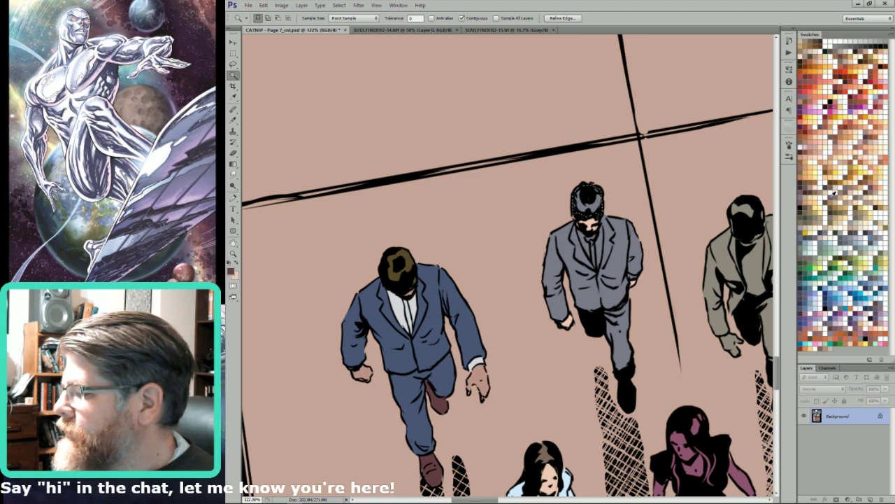
pyautogui.press('l')
pyautogui.hotkey('ctrl', 'BackSpace')
pyautogui.hotkey('ctrl', 'd')
# Lasso the shirt front between the grey suit's lapels, fill it with an off-white swatch, and deselect.
pyautogui.moveTo(577, 233); pyautogui.dragTo(596, 269)
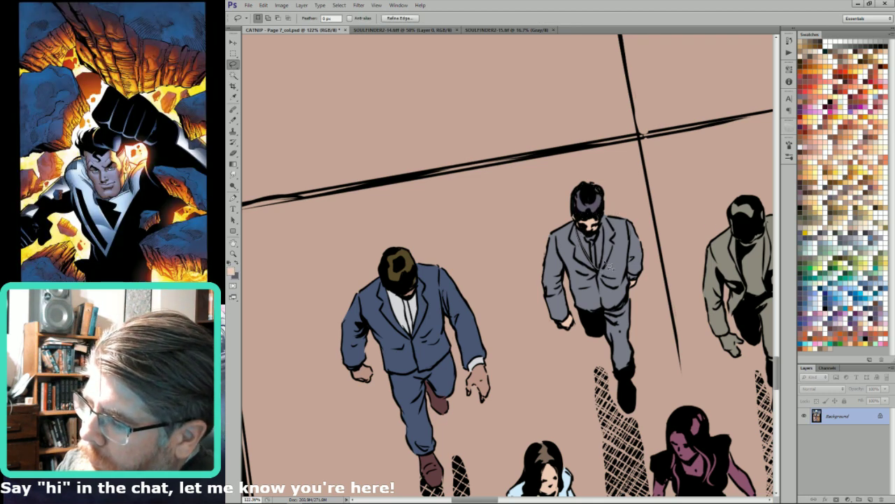
pyautogui.press('w')
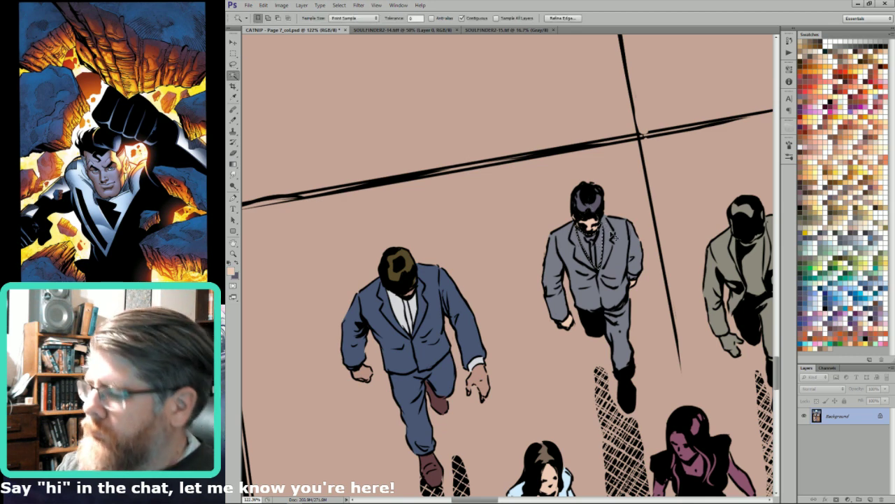
pyautogui.press('l')
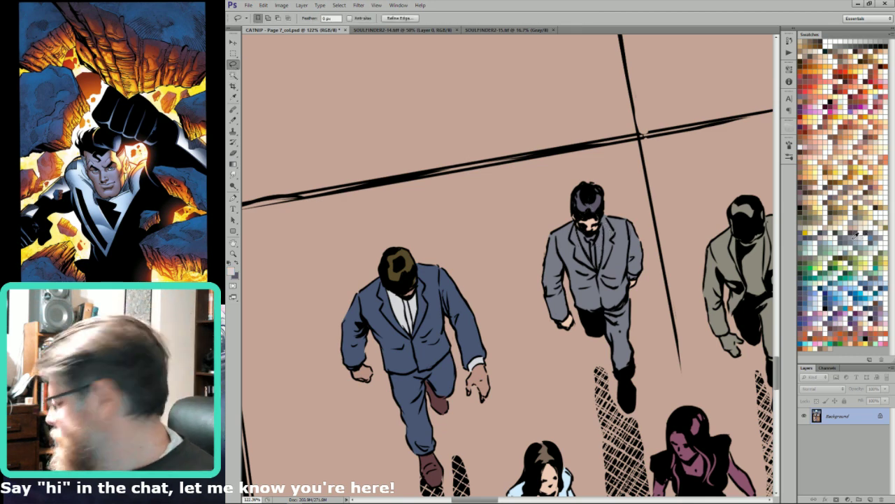
pyautogui.hotkey('ctrl', 'BackSpace')
pyautogui.hotkey('ctrl', 'd')
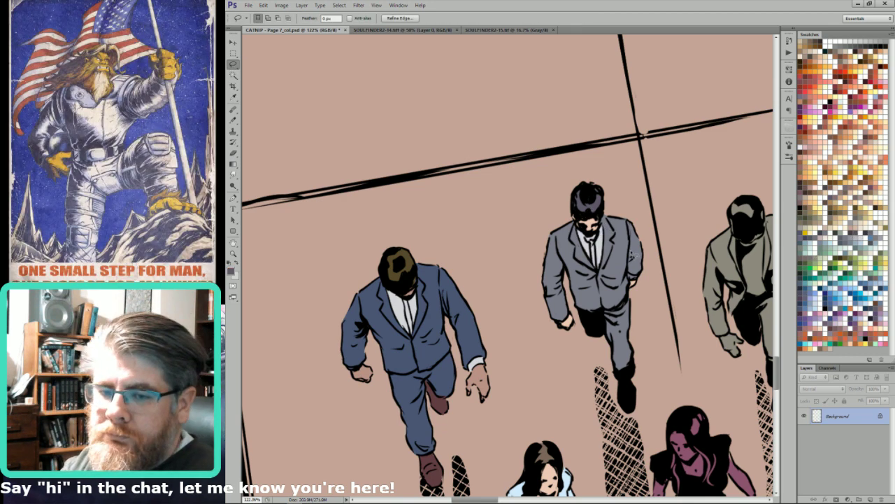
pyautogui.moveTo(673, 258); pyautogui.dragTo(516, 292)
pyautogui.hotkey('ctrl', 'd')
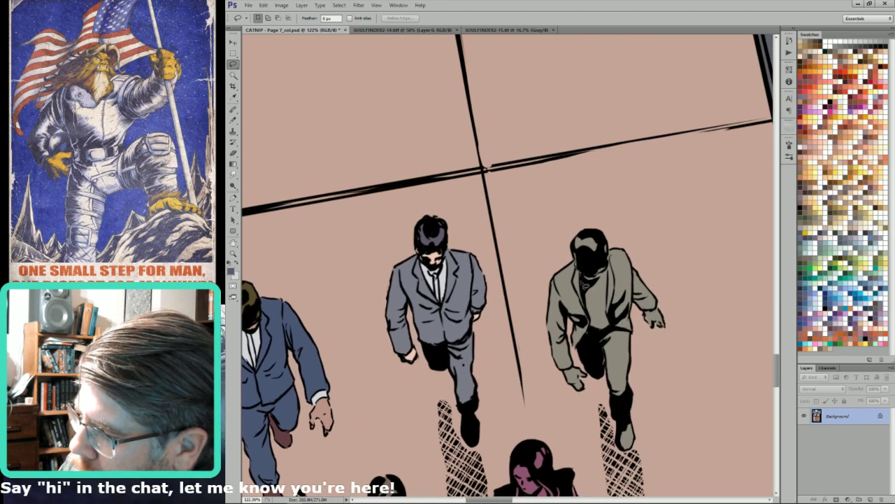
# Select the left half of the olive-clothed man's open jacket with its sleeve, fill it with a brown swatch, and deselect.
pyautogui.moveTo(588, 339)
pyautogui.mouseDown()
pyautogui.moveTo(578, 365)
pyautogui.moveTo(550, 250)
pyautogui.moveTo(576, 263)
pyautogui.mouseUp()
pyautogui.press('w')
pyautogui.keyDown('alt'); pyautogui.keyDown('shift'); pyautogui.click(573, 338); pyautogui.keyUp('shift'); pyautogui.keyUp('alt')
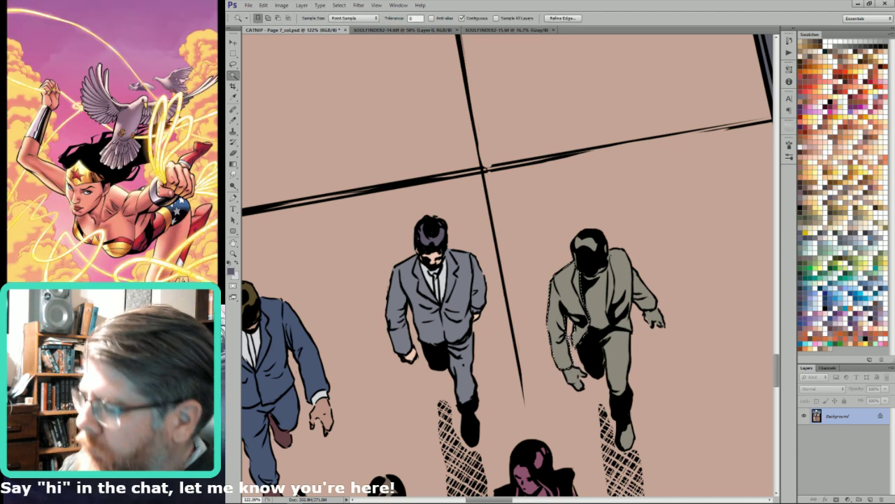
pyautogui.click(825, 346)
pyautogui.press('l')
pyautogui.hotkey('alt', 'BackSpace')
pyautogui.press('x')
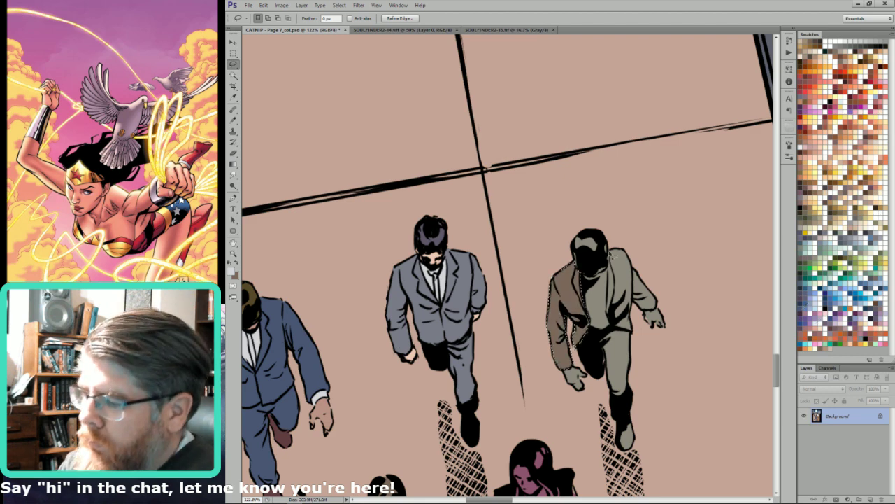
pyautogui.hotkey('ctrl', 'd')
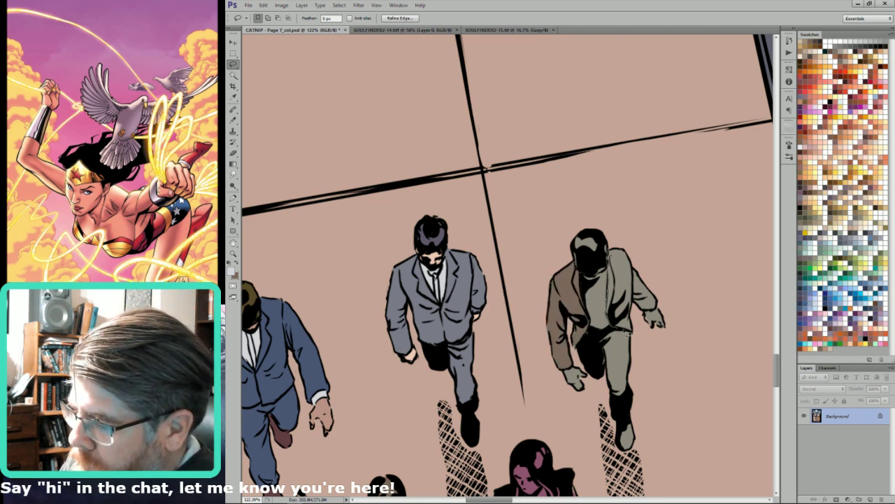
# Select the remaining right half and sleeve of the same jacket, fill it with the matching brown, and deselect.
pyautogui.moveTo(651, 312)
pyautogui.mouseDown()
pyautogui.moveTo(606, 210)
pyautogui.moveTo(607, 249)
pyautogui.mouseUp()
pyautogui.press('w')
pyautogui.keyDown('alt'); pyautogui.click(629, 258); pyautogui.keyUp('alt')
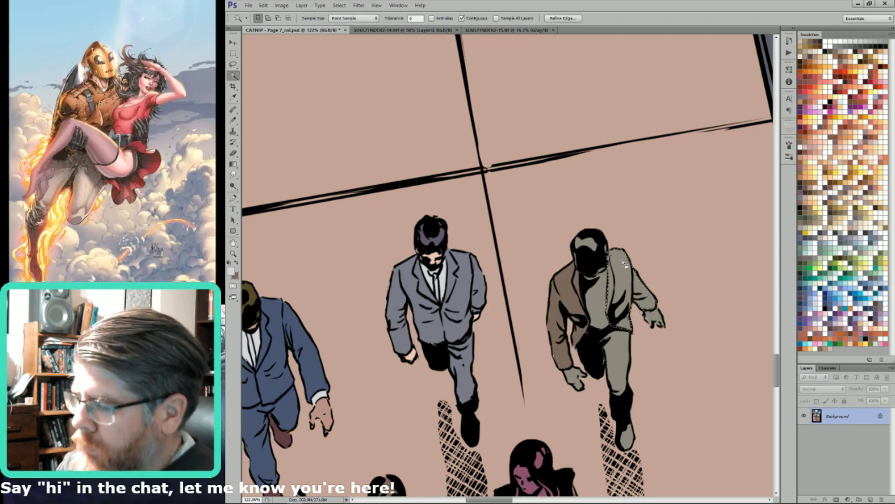
pyautogui.hotkey('alt', 'BackSpace')
pyautogui.press('l')
pyautogui.hotkey('alt', 'BackSpace')
pyautogui.hotkey('ctrl', 'd')
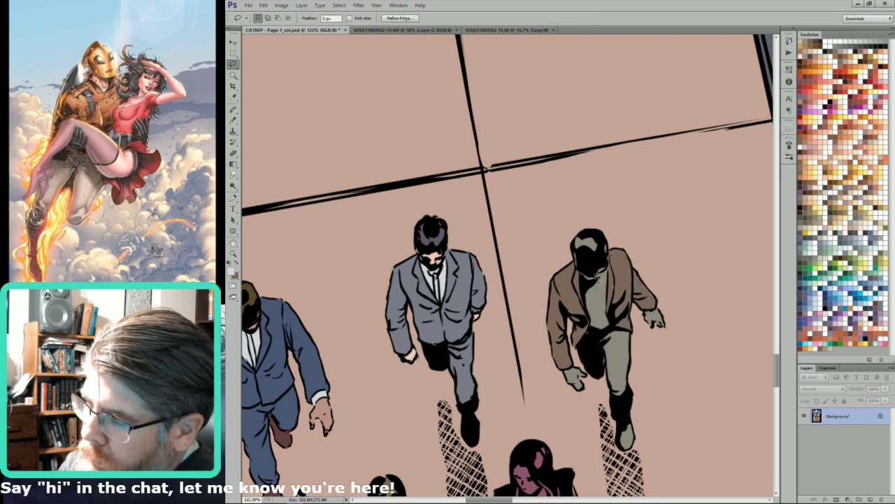
# Select the shirt front inside the brown jacket, lighten it to a pale cream with Brightness/Contrast, and deselect.
pyautogui.moveTo(619, 312)
pyautogui.mouseDown()
pyautogui.moveTo(572, 318)
pyautogui.moveTo(603, 274)
pyautogui.mouseUp()
pyautogui.press('w')
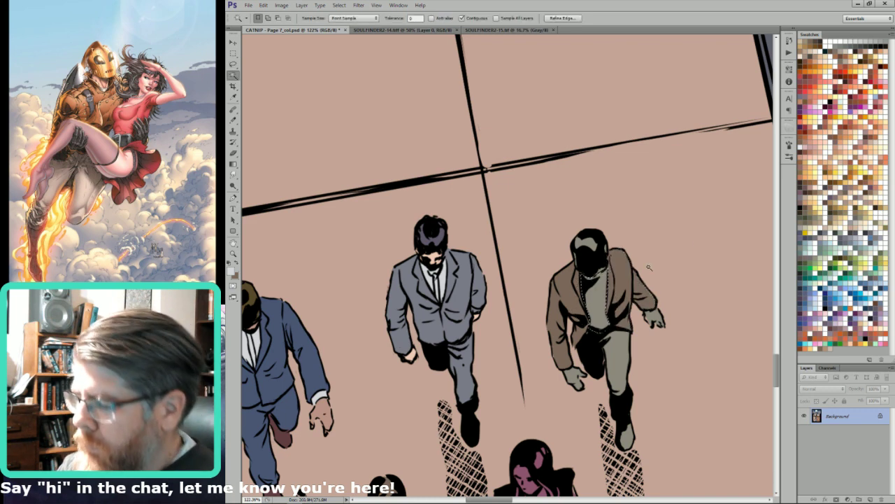
pyautogui.keyDown('alt'); pyautogui.keyDown('shift'); pyautogui.click(596, 301); pyautogui.keyUp('shift'); pyautogui.keyUp('alt')
pyautogui.press('l')
pyautogui.hotkey('alt', 'i')
pyautogui.press('a')
pyautogui.press('c')
pyautogui.click(829, 255)
pyautogui.click(843, 254)
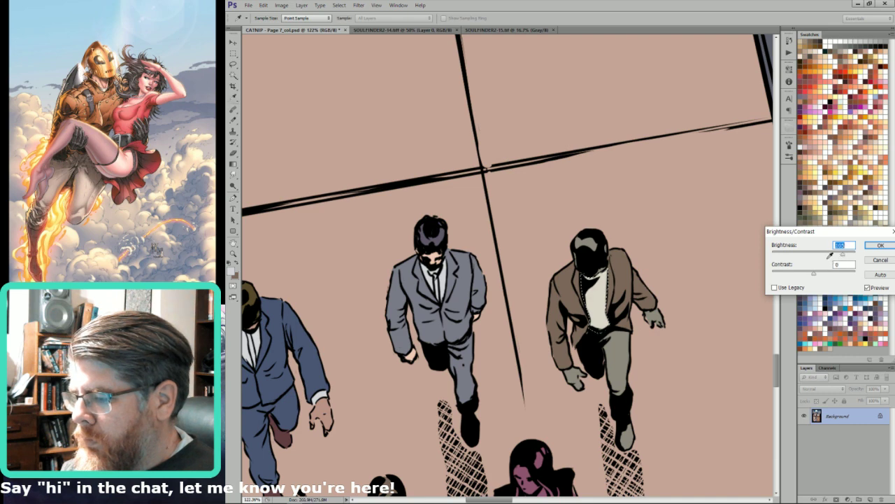
pyautogui.press('Return')
pyautogui.press('w')
pyautogui.hotkey('ctrl', 'd')
# Select the black-dressed woman's face, neckline, arms and legs, fill them with a peach skin-tone swatch, and deselect.
pyautogui.moveTo(660, 382); pyautogui.dragTo(692, 291)
pyautogui.press('l')
pyautogui.moveTo(581, 384); pyautogui.dragTo(662, 295)
pyautogui.moveTo(645, 339)
pyautogui.mouseDown()
pyautogui.moveTo(662, 324)
pyautogui.moveTo(634, 321)
pyautogui.mouseUp()
pyautogui.moveTo(686, 305)
pyautogui.mouseDown()
pyautogui.moveTo(683, 333)
pyautogui.moveTo(708, 308)
pyautogui.moveTo(689, 301)
pyautogui.mouseUp()
pyautogui.press('w')
pyautogui.press('l')
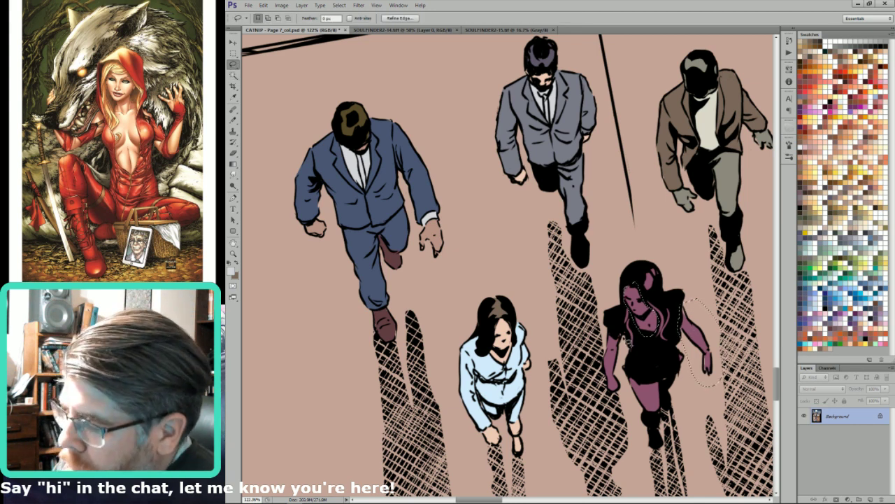
pyautogui.moveTo(640, 380); pyautogui.dragTo(663, 420)
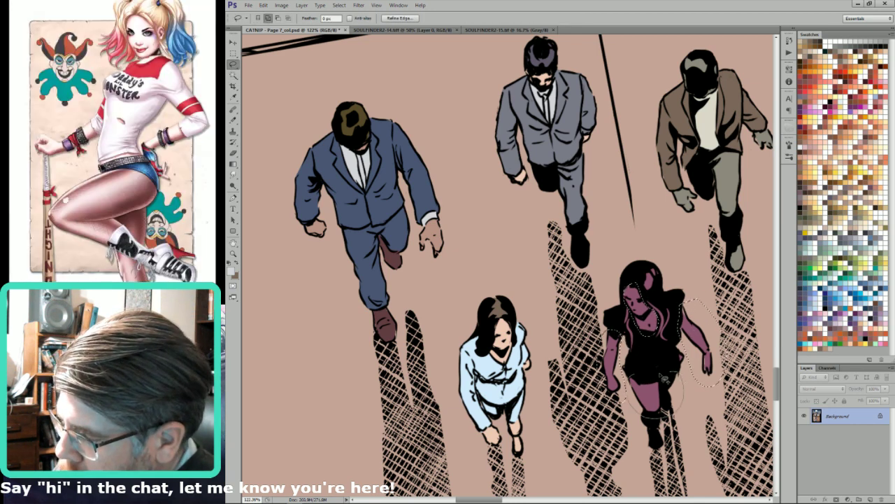
pyautogui.moveTo(667, 378); pyautogui.dragTo(657, 374)
pyautogui.press('w')
pyautogui.keyDown('alt'); pyautogui.keyDown('shift'); pyautogui.click(698, 339); pyautogui.keyUp('shift'); pyautogui.keyUp('alt')
pyautogui.press('l')
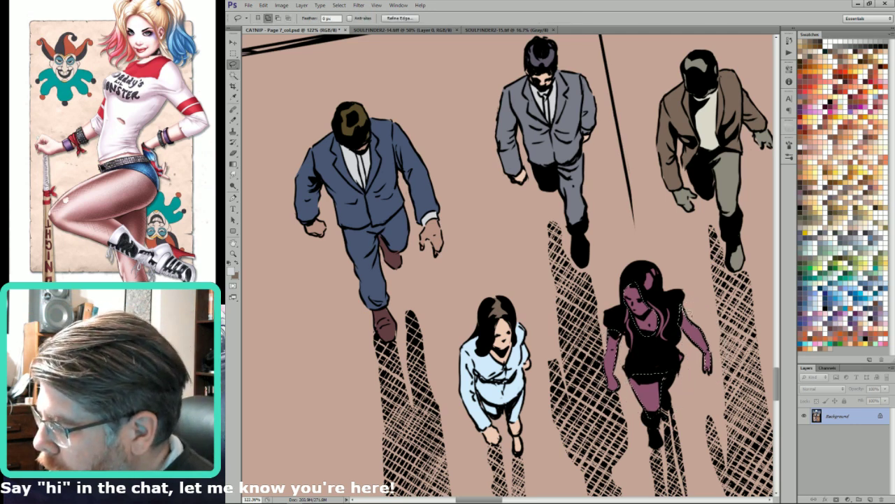
pyautogui.click(869, 143)
pyautogui.press('x')
pyautogui.hotkey('ctrl', 'BackSpace')
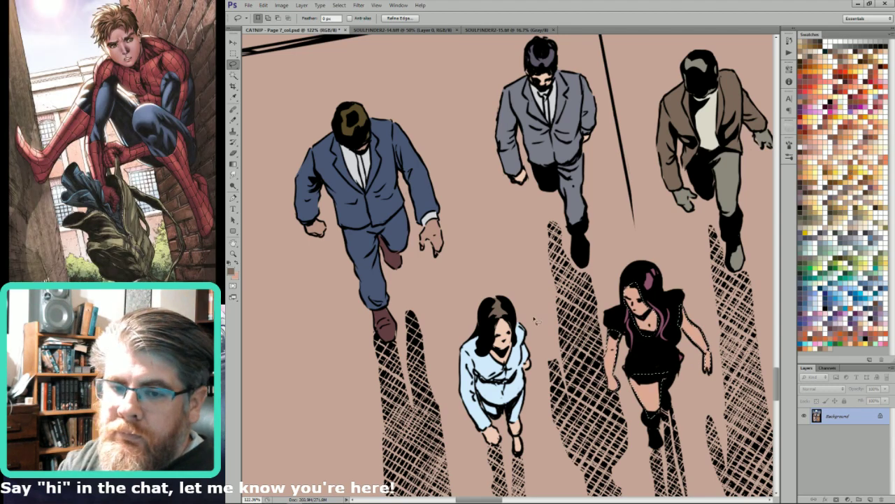
pyautogui.moveTo(544, 342); pyautogui.dragTo(665, 287)
pyautogui.hotkey('ctrl', '0')
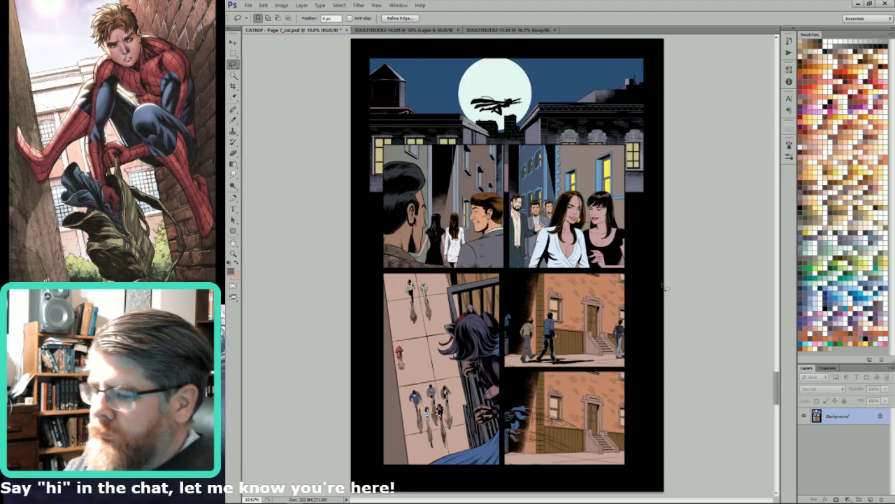
pyautogui.hotkey('ctrl', 'd')
# Copy the entire page of flats into a new alpha channel, and return to the RGB composite.
pyautogui.hotkey('ctrl', 'a')
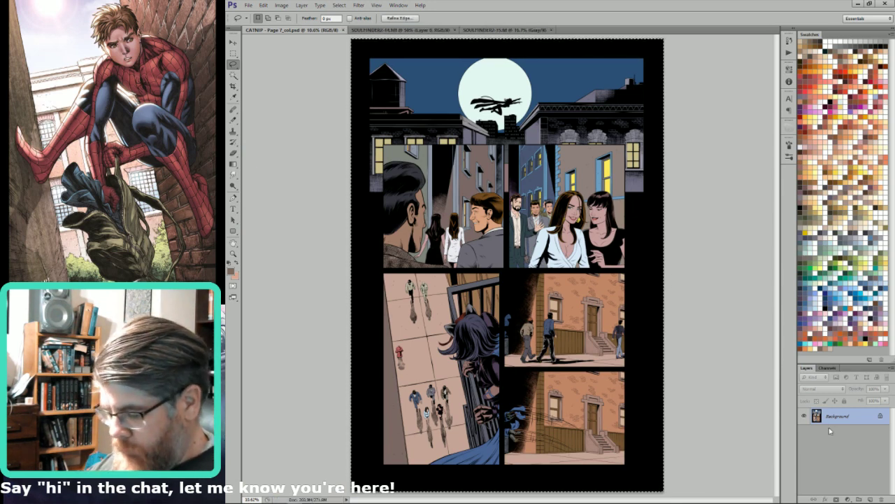
pyautogui.click(829, 369)
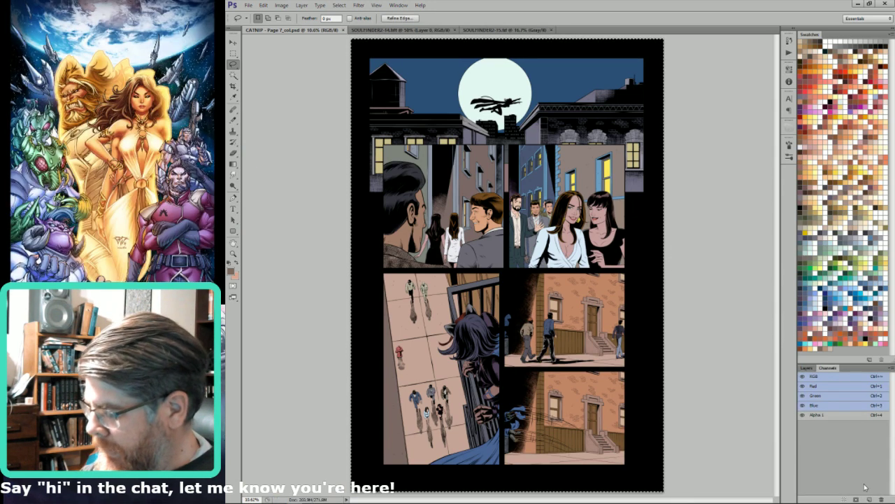
pyautogui.click(869, 499)
pyautogui.hotkey('ctrl', 'v')
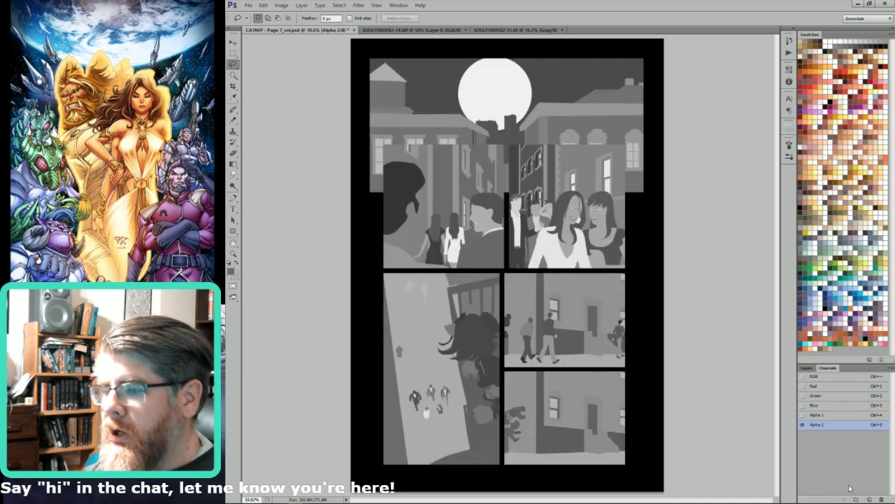
pyautogui.hotkey('ctrl', '4')
pyautogui.hotkey('ctrl', '`')
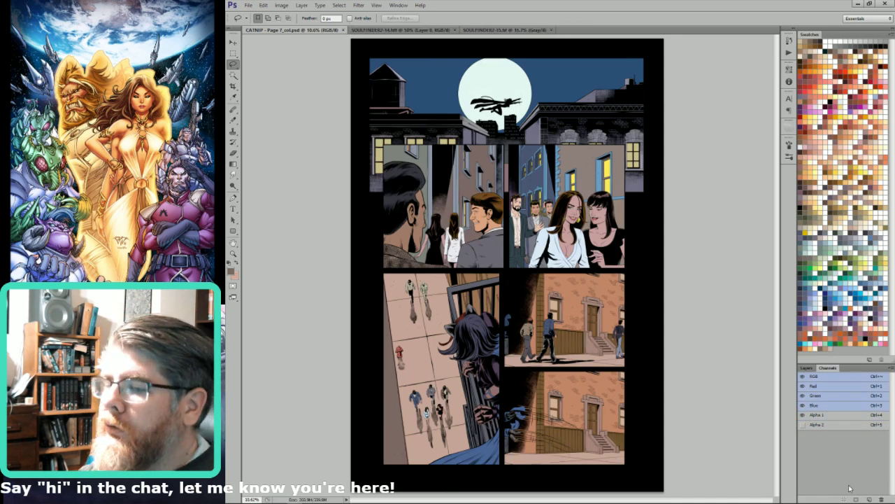
# Close the CATNIP page 7 document and bring up the SOULFINDER2-14 page.
pyautogui.hotkey('ctrl', 'w')
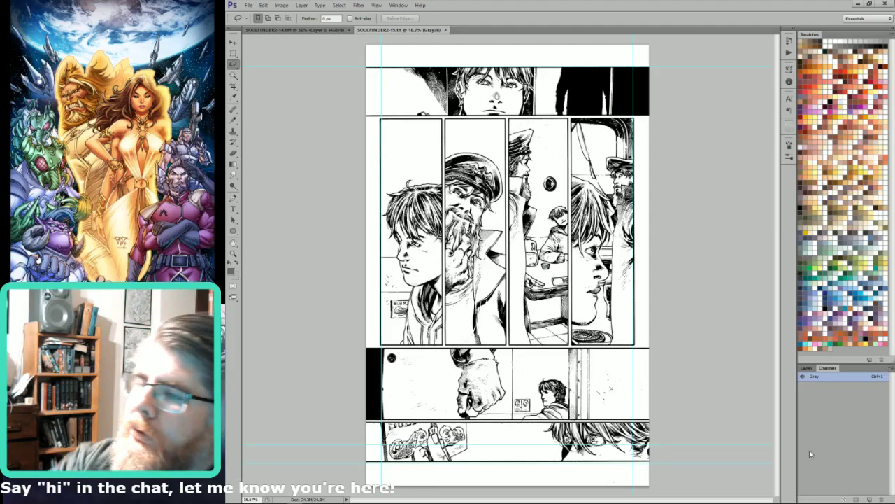
pyautogui.click(294, 30)
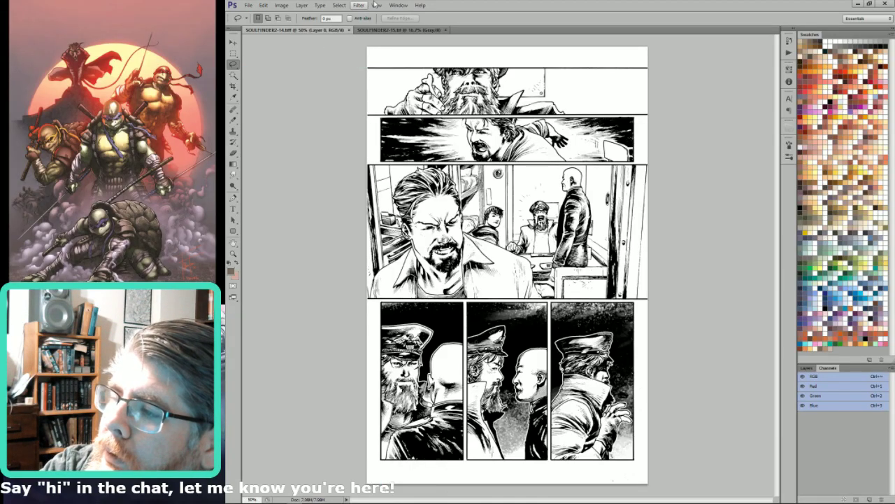
pyautogui.click(376, 5)
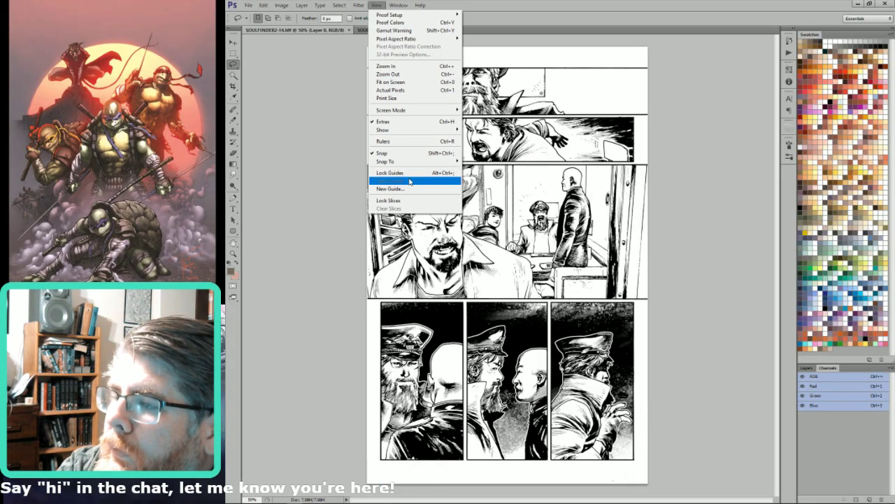
pyautogui.click(378, 6)
pyautogui.click(379, 5)
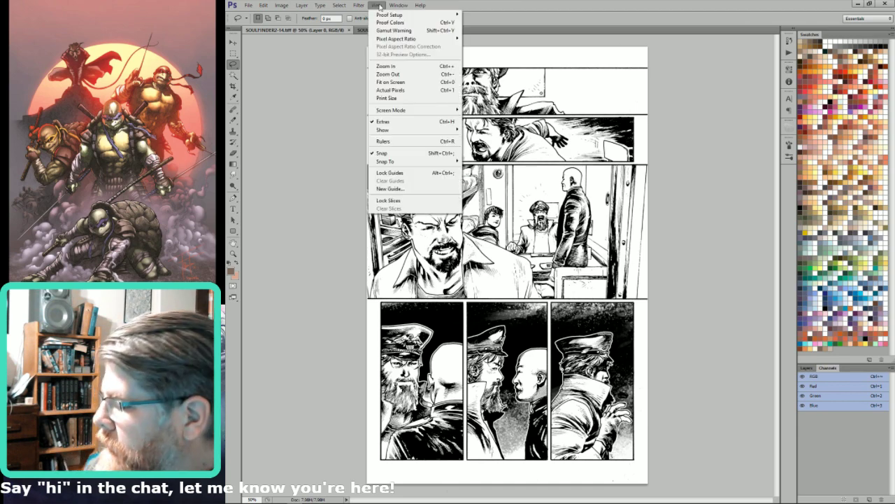
pyautogui.click(816, 386)
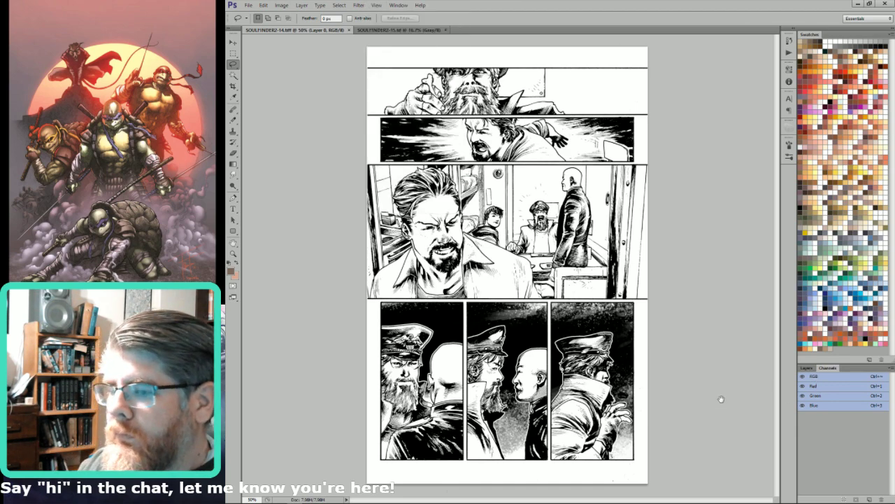
# Cut the whole page's line art, paste it into a new alpha channel, and return to the RGB composite with that channel overlaid.
pyautogui.hotkey('ctrl', 'a')
pyautogui.press('d')
pyautogui.hotkey('ctrl', 'x')
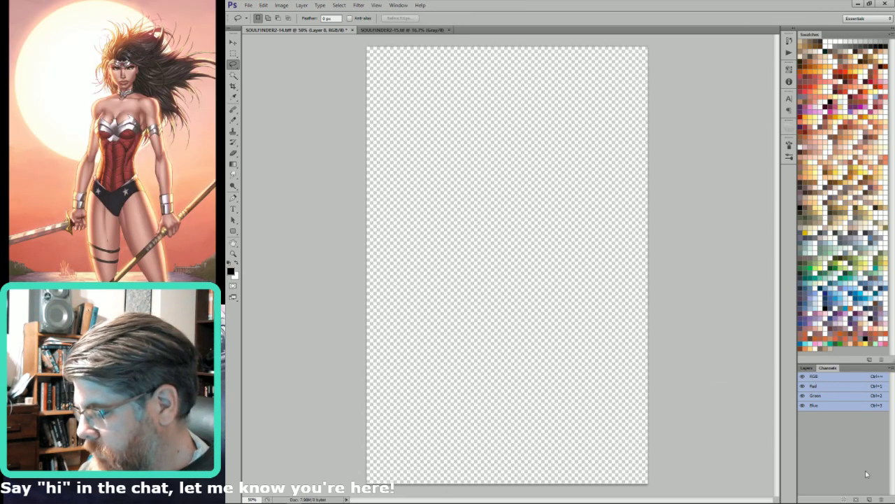
pyautogui.click(869, 499)
pyautogui.hotkey('ctrl', 'v')
pyautogui.press('`')
pyautogui.hotkey('ctrl', '2')
# Flatten the emptied layer into a white background.
pyautogui.click(807, 367)
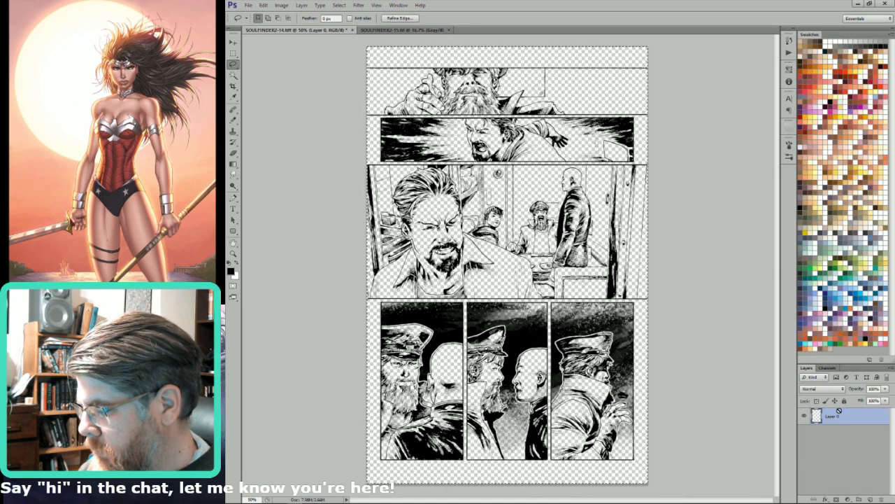
pyautogui.click(889, 370)
pyautogui.click(833, 321)
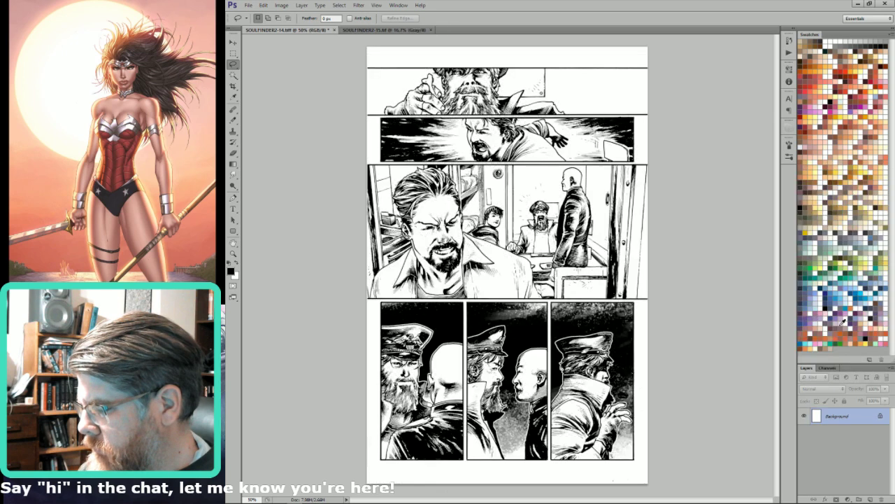
pyautogui.click(827, 369)
# Marquee the margin strip below the bottom row of panels, fill it with black, and deselect.
pyautogui.press('b')
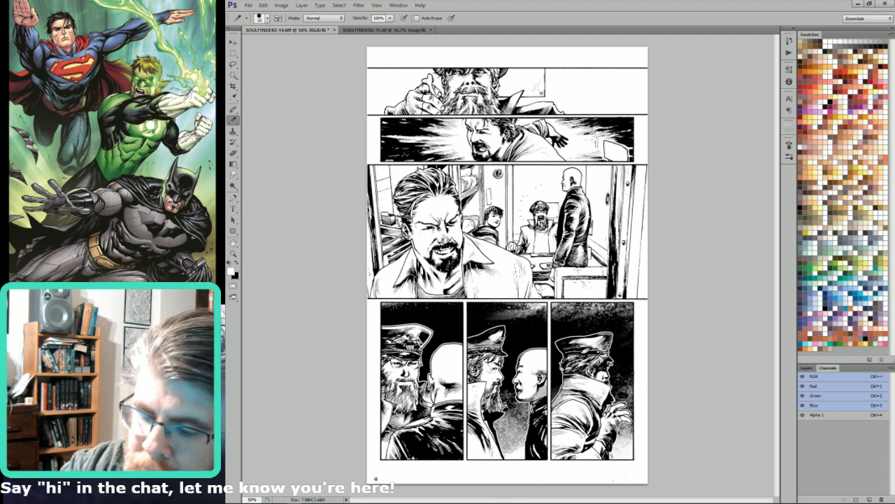
pyautogui.press('m')
pyautogui.moveTo(364, 486)
pyautogui.mouseDown()
pyautogui.moveTo(368, 476)
pyautogui.moveTo(665, 436)
pyautogui.moveTo(690, 453)
pyautogui.moveTo(792, 393)
pyautogui.mouseUp()
pyautogui.scroll(3, 695, 398)
pyautogui.hotkey('alt', 'BackSpace')
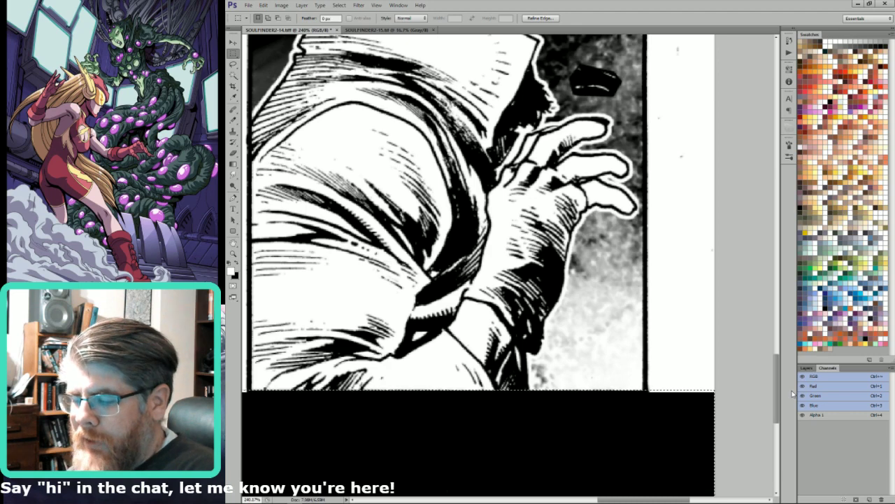
pyautogui.hotkey('ctrl', 'd')
pyautogui.hotkey('ctrl', '0')
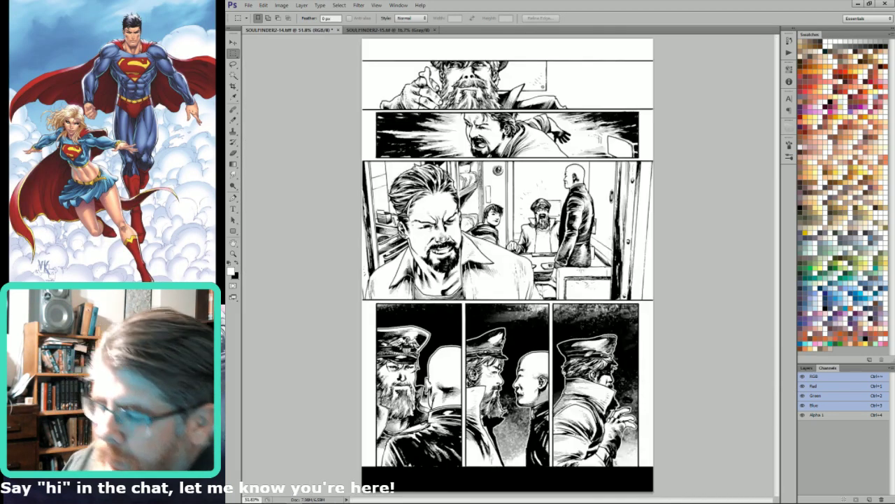
# Marquee the page margin to the right of the bottom row of panels and fill it with black.
pyautogui.scroll(3, 587, 382)
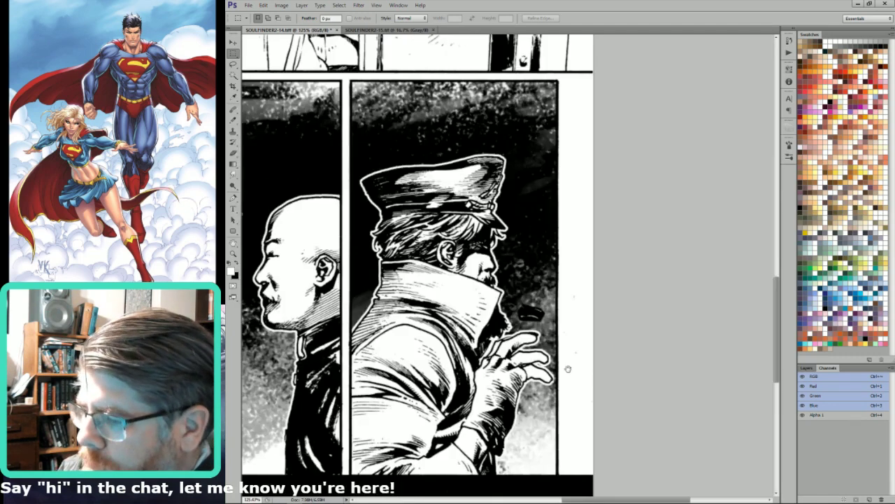
pyautogui.moveTo(551, 364); pyautogui.dragTo(576, 310)
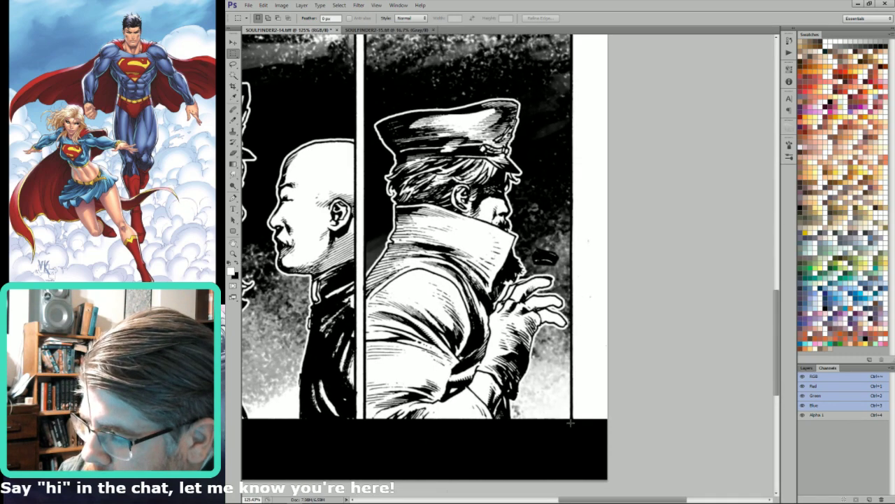
pyautogui.moveTo(571, 422); pyautogui.dragTo(652, 66)
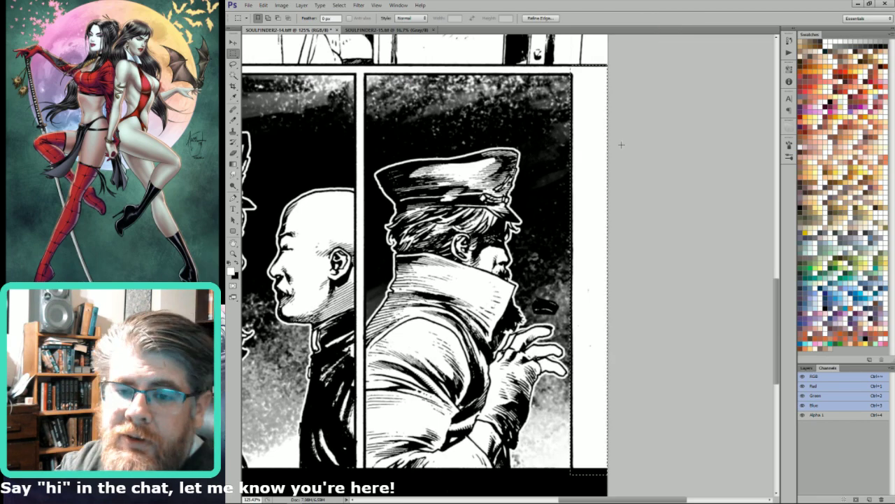
pyautogui.hotkey('ctrl', 'BackSpace')
# Marquee the full-width horizontal gutter between the large middle panel and the bottom row, and fill it with black.
pyautogui.moveTo(622, 114); pyautogui.dragTo(676, 172)
pyautogui.click(674, 164)
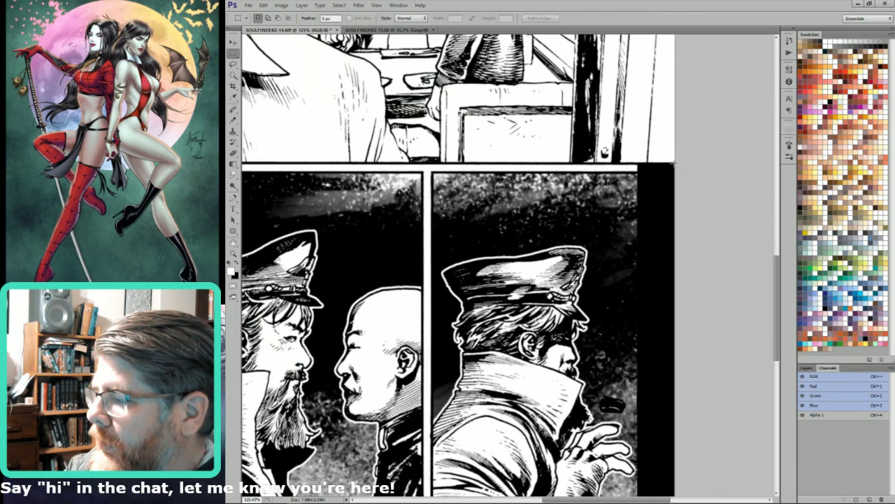
pyautogui.moveTo(267, 151); pyautogui.dragTo(614, 153)
pyautogui.moveTo(231, 170); pyautogui.dragTo(324, 174)
pyautogui.hotkey('alt', 'BackSpace')
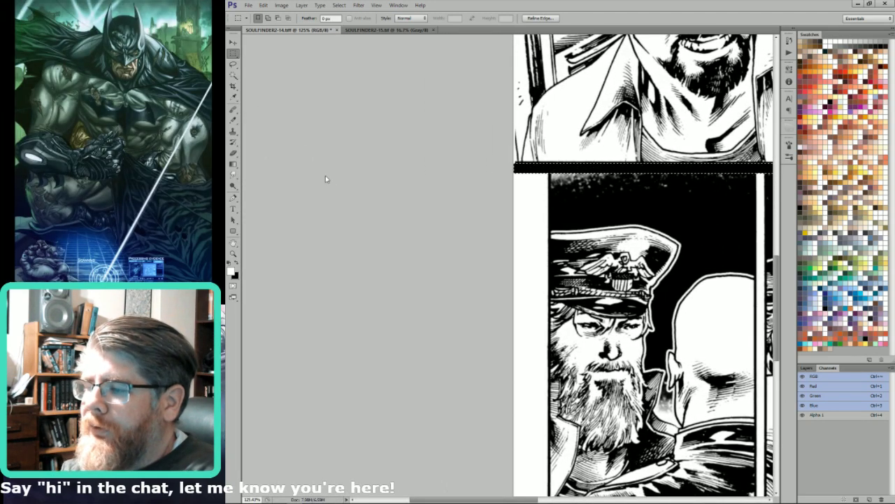
# Marquee the page margin to the left of the bottom row of panels, fill it with black, and deselect.
pyautogui.moveTo(556, 252); pyautogui.dragTo(675, 128)
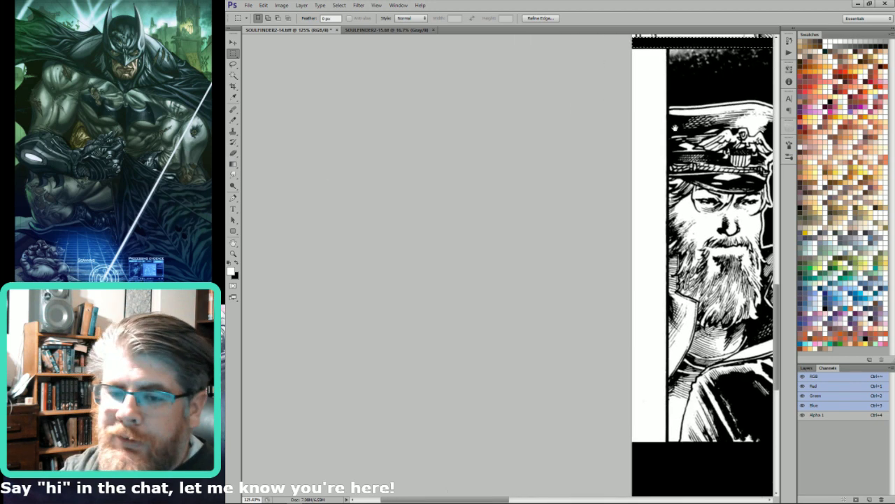
pyautogui.press('l')
pyautogui.scroll(1, 679, 73)
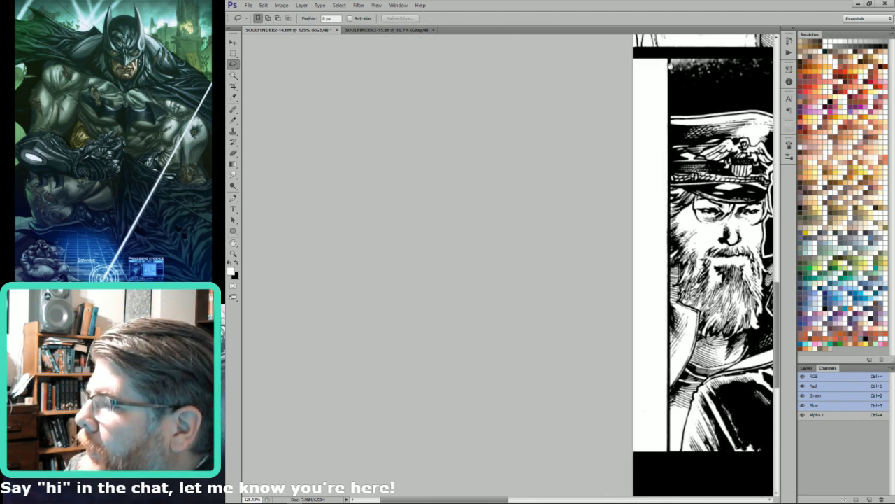
pyautogui.press('m')
pyautogui.moveTo(670, 58)
pyautogui.mouseDown()
pyautogui.moveTo(610, 84)
pyautogui.moveTo(581, 499)
pyautogui.mouseUp()
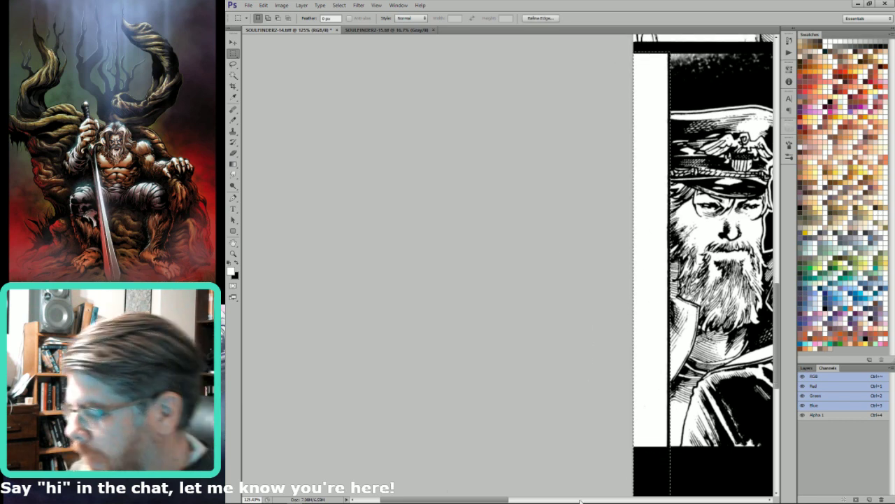
pyautogui.hotkey('ctrl', 'BackSpace')
pyautogui.moveTo(755, 172); pyautogui.dragTo(590, 182)
pyautogui.hotkey('ctrl', 'd')
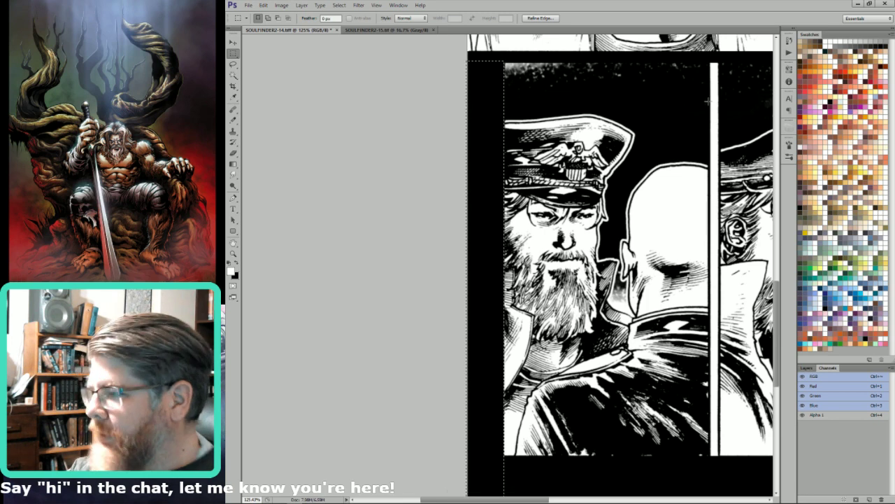
# Fill the two vertical gutters between the three bottom panels with black, and deselect.
pyautogui.moveTo(742, 91); pyautogui.dragTo(690, 84)
pyautogui.moveTo(659, 52); pyautogui.dragTo(666, 490)
pyautogui.hotkey('ctrl', 'BackSpace')
pyautogui.hotkey('ctrl', '-')
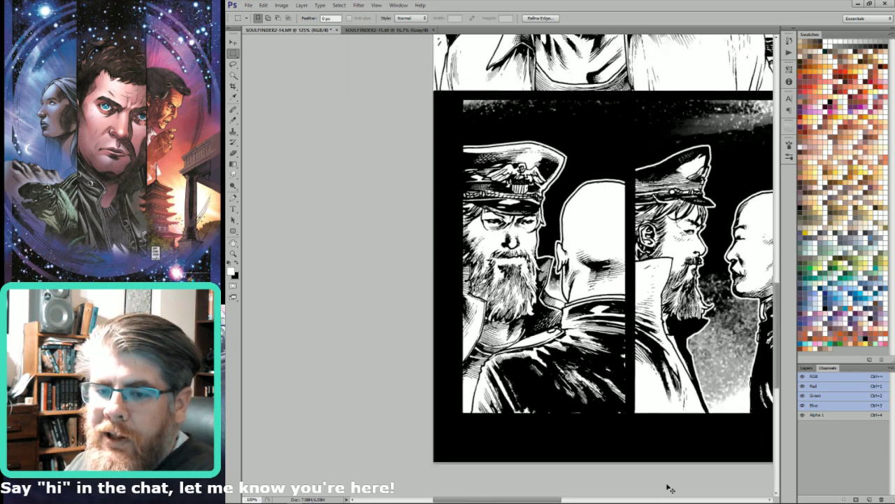
pyautogui.hotkey('ctrl', '-')
pyautogui.hotkey('ctrl', '-')
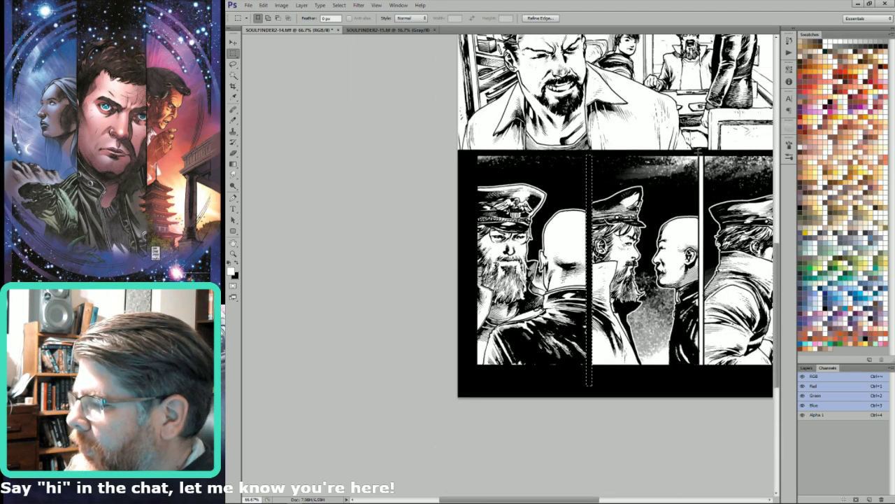
pyautogui.moveTo(699, 151); pyautogui.dragTo(692, 423)
pyautogui.hotkey('ctrl', 'BackSpace')
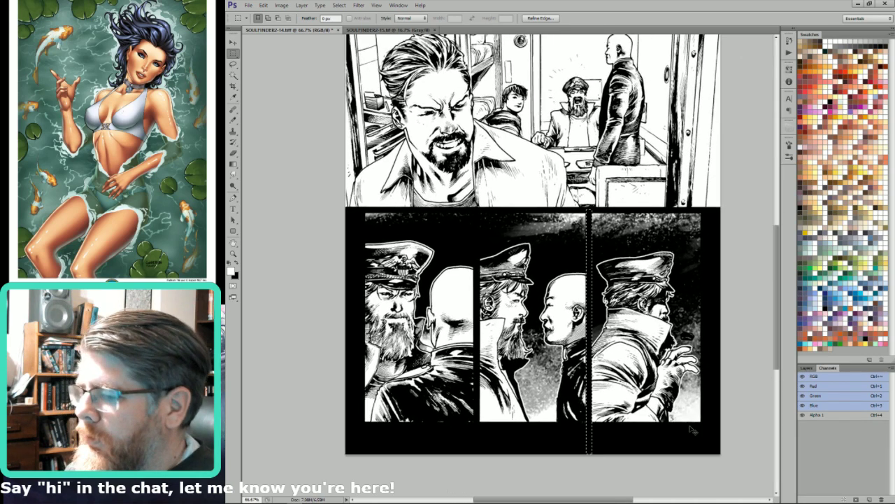
pyautogui.hotkey('ctrl', 'd')
# Marquee the full-width margin strip above the first panel, fill it with black, and deselect.
pyautogui.moveTo(689, 336); pyautogui.dragTo(772, 492)
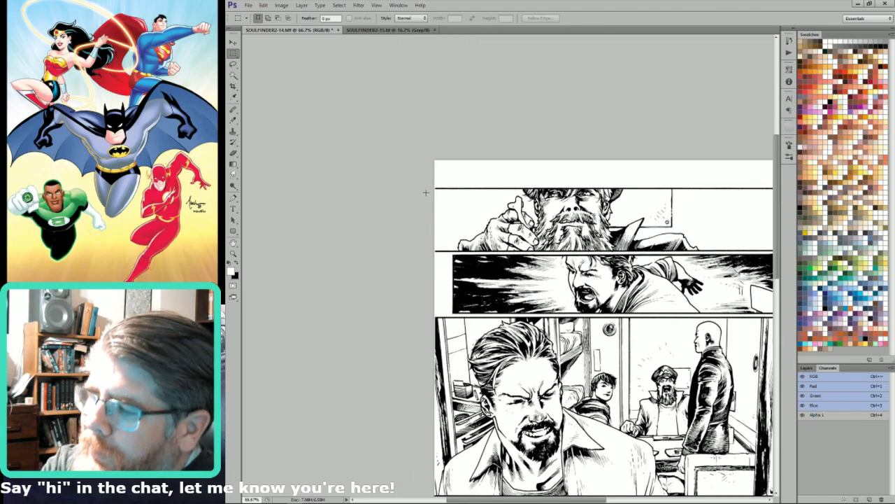
pyautogui.moveTo(431, 188); pyautogui.dragTo(798, 98)
pyautogui.moveTo(634, 158); pyautogui.dragTo(526, 289)
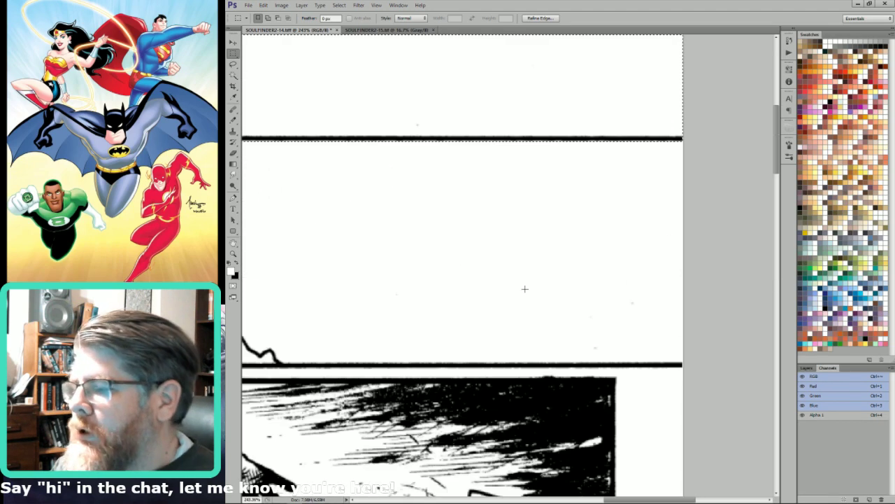
pyautogui.hotkey('alt', 'BackSpace')
pyautogui.hotkey('ctrl', '0')
pyautogui.press('l')
pyautogui.hotkey('ctrl', 'd')
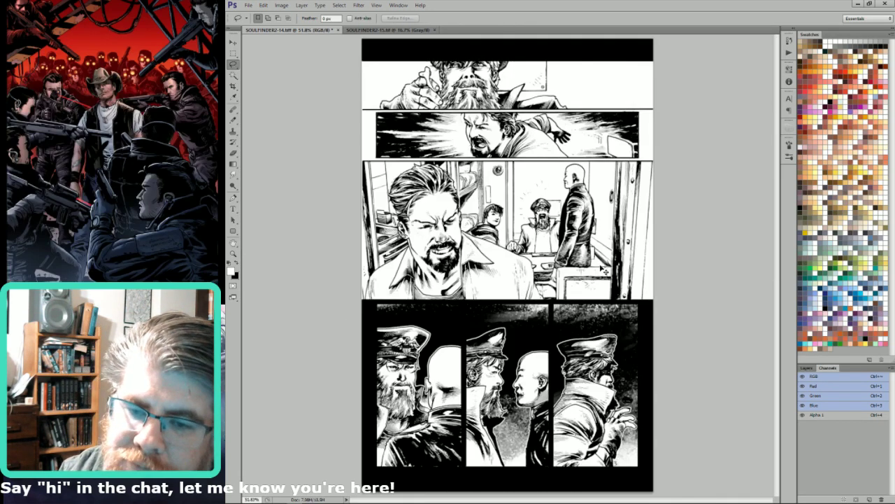
# Select the gutters and side margins around the second panel, excluding the panel itself, fill them with black, and deselect.
pyautogui.keyDown('ctrl'); pyautogui.click(364, 150); pyautogui.keyUp('ctrl')
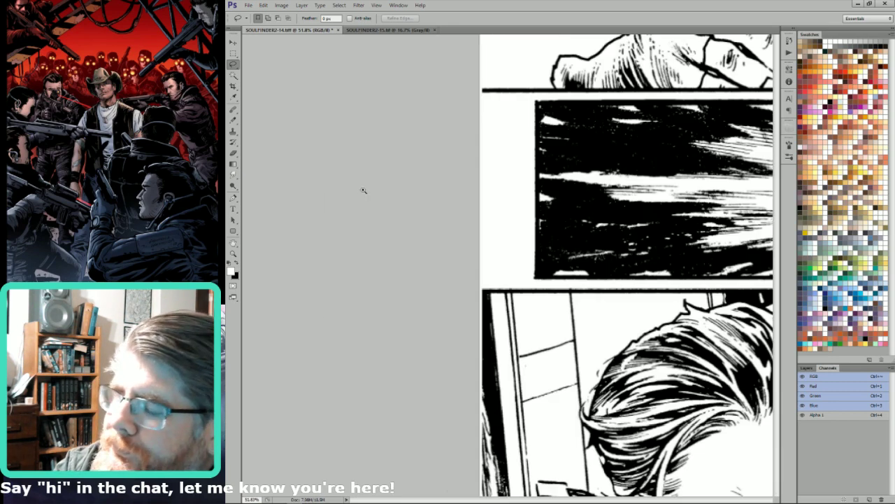
pyautogui.press('m')
pyautogui.moveTo(476, 88)
pyautogui.mouseDown()
pyautogui.moveTo(676, 171)
pyautogui.moveTo(805, 257)
pyautogui.moveTo(775, 289)
pyautogui.moveTo(776, 272)
pyautogui.moveTo(762, 301)
pyautogui.mouseUp()
pyautogui.press('l')
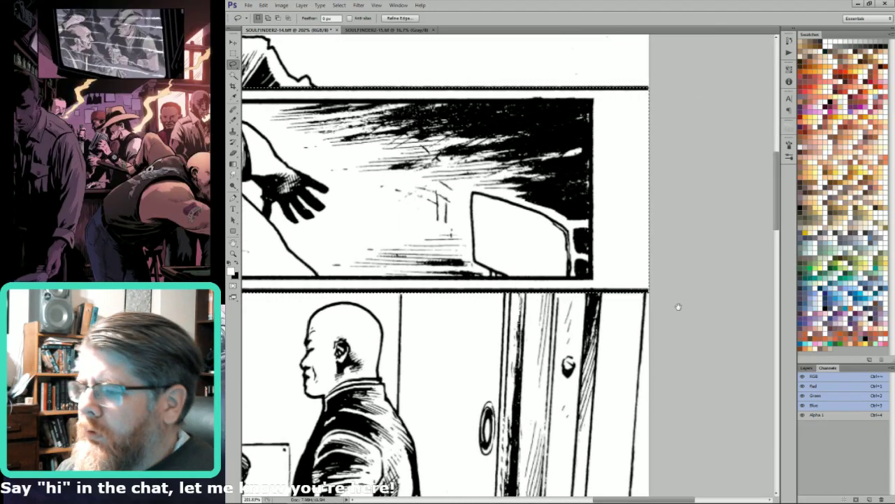
pyautogui.moveTo(671, 307); pyautogui.dragTo(798, 328)
pyautogui.keyDown('alt'); pyautogui.click(720, 121); pyautogui.keyUp('alt')
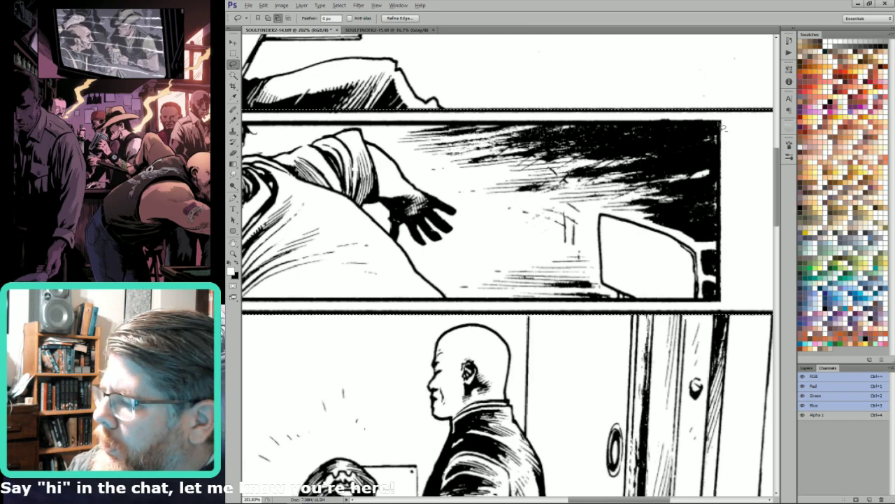
pyautogui.keyDown('alt'); pyautogui.click(720, 305); pyautogui.keyUp('alt')
pyautogui.moveTo(233, 292)
pyautogui.mouseDown()
pyautogui.moveTo(420, 300)
pyautogui.moveTo(410, 302)
pyautogui.moveTo(398, 280)
pyautogui.moveTo(415, 131)
pyautogui.mouseUp()
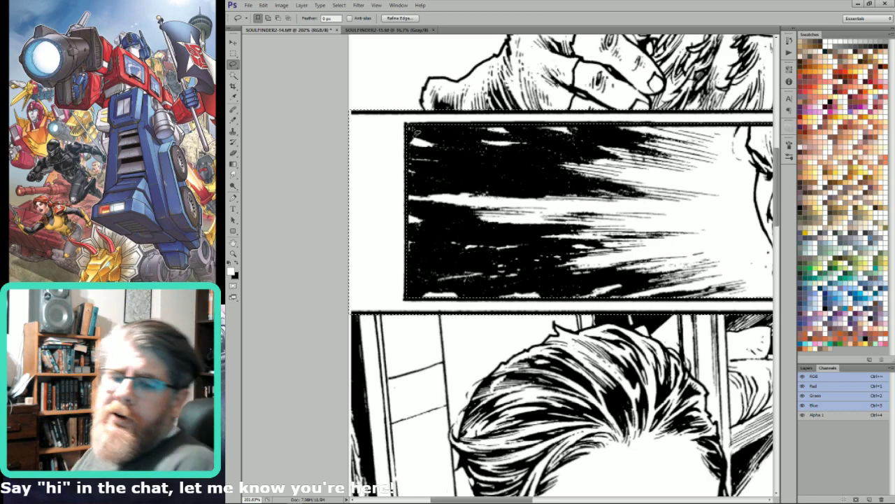
pyautogui.hotkey('ctrl', '0')
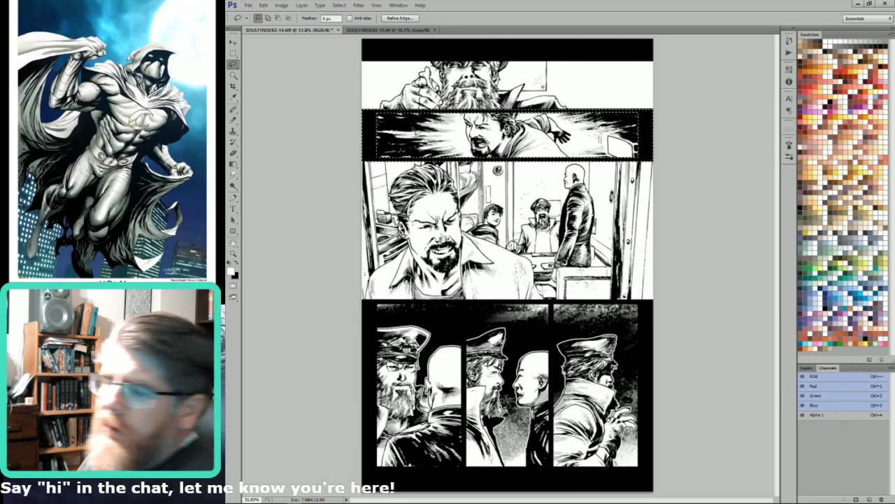
pyautogui.hotkey('ctrl', 'd')
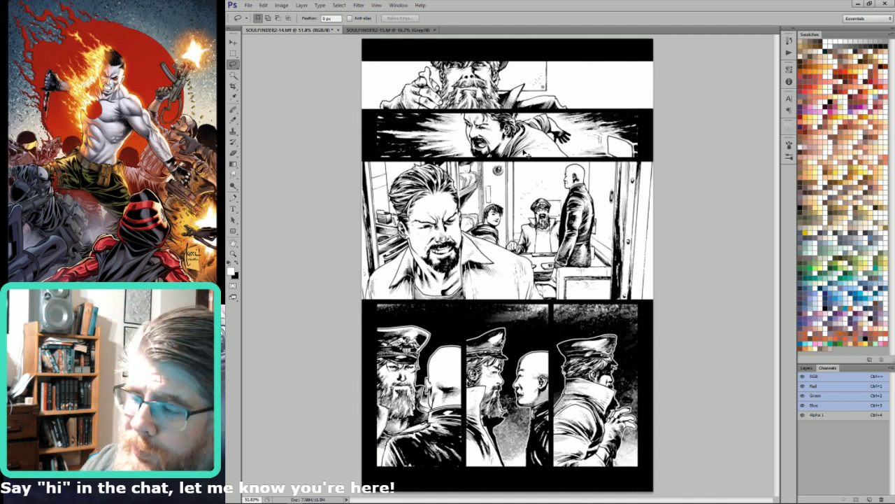
# Select the white area of the first panel, fill it with a dusty brownish-pink swatch, and deselect.
pyautogui.press('w')
pyautogui.click(573, 88)
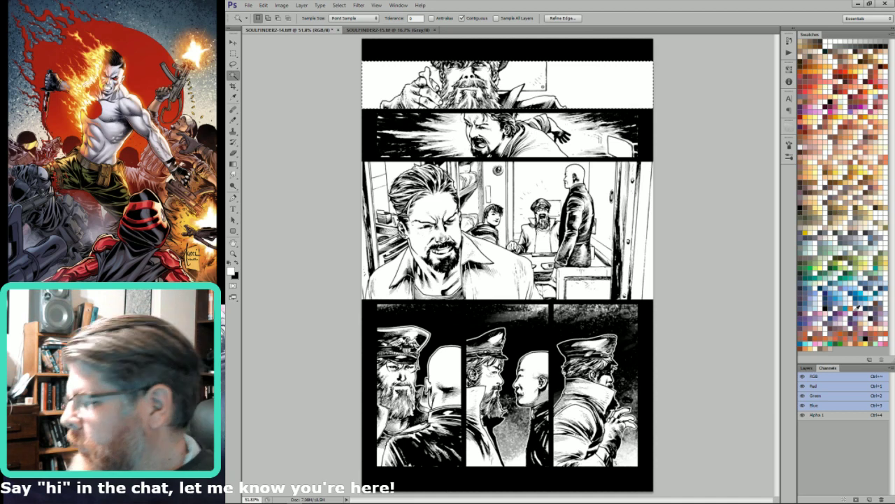
pyautogui.click(852, 338)
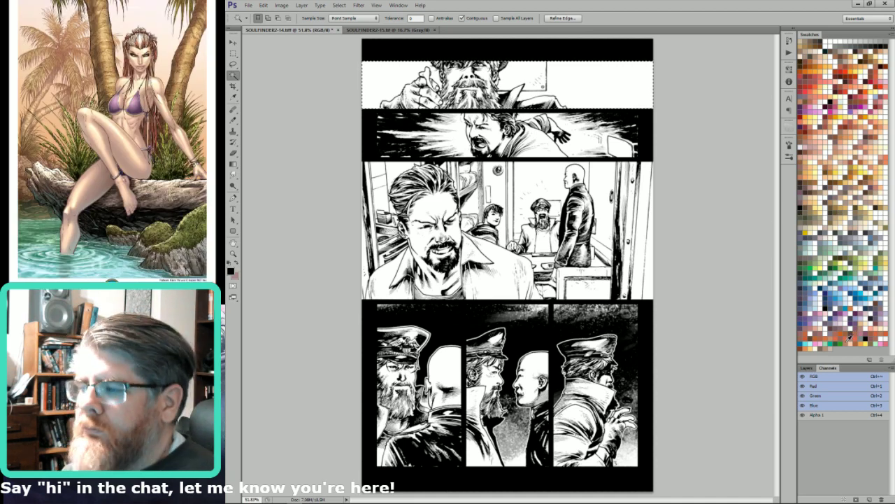
pyautogui.hotkey('alt', 'BackSpace')
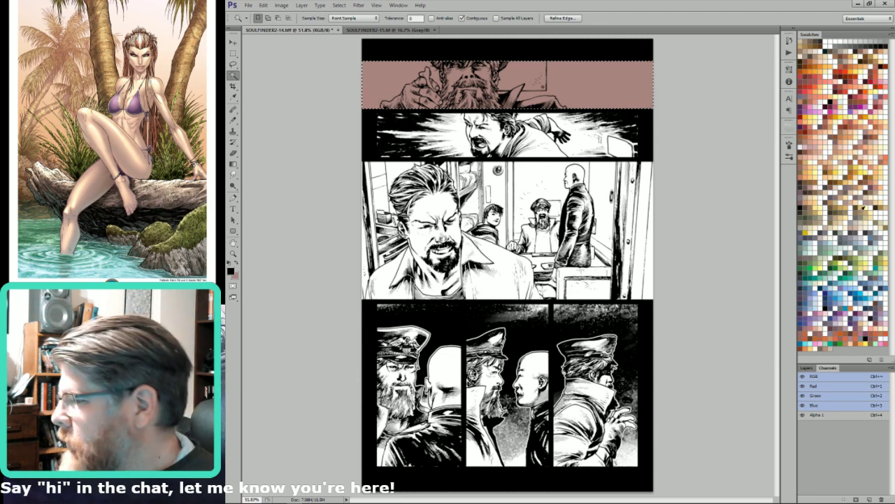
pyautogui.hotkey('ctrl', 'd')
# Lasso the first panel's background behind the bearded man's shoulder up to the page edge, fill it with pale beige, and deselect.
pyautogui.click(866, 197)
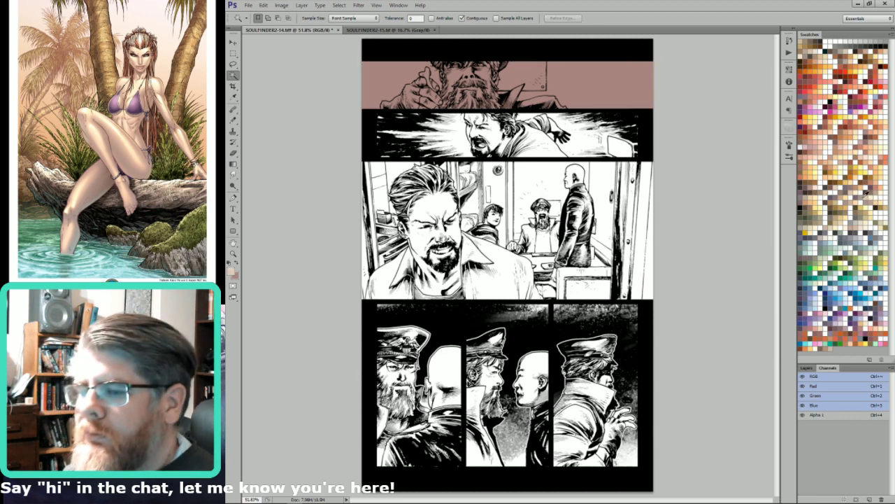
pyautogui.press('l')
pyautogui.moveTo(490, 107)
pyautogui.mouseDown()
pyautogui.moveTo(557, 118)
pyautogui.moveTo(577, 151)
pyautogui.mouseUp()
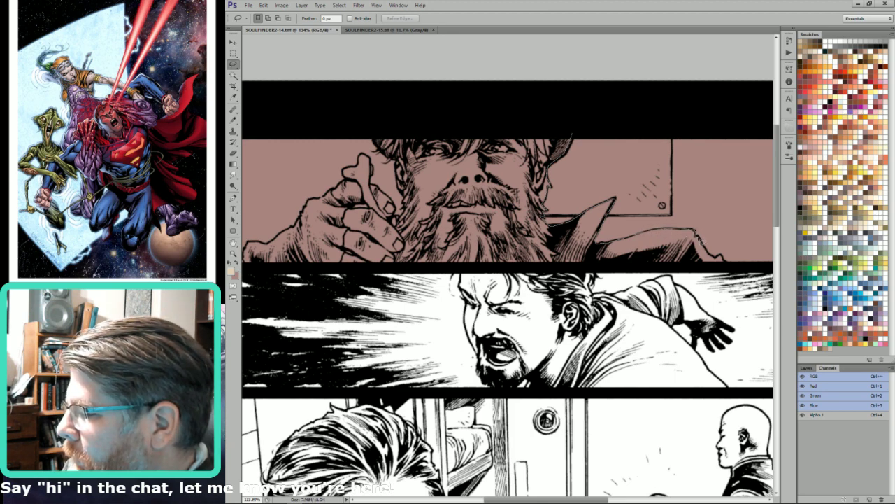
pyautogui.moveTo(727, 265)
pyautogui.mouseDown()
pyautogui.moveTo(734, 131)
pyautogui.moveTo(727, 136)
pyautogui.mouseUp()
pyautogui.press('w')
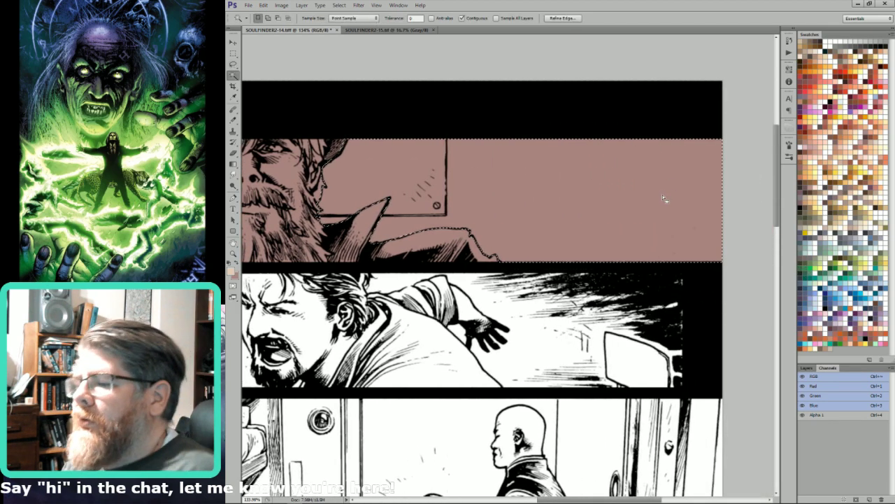
pyautogui.press('l')
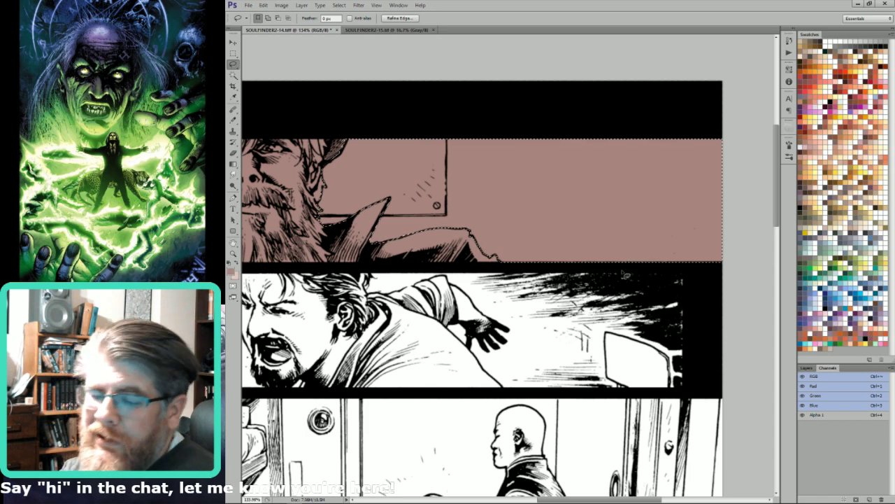
pyautogui.hotkey('ctrl', 'BackSpace')
pyautogui.moveTo(498, 208); pyautogui.dragTo(740, 259)
pyautogui.moveTo(675, 187); pyautogui.dragTo(698, 204)
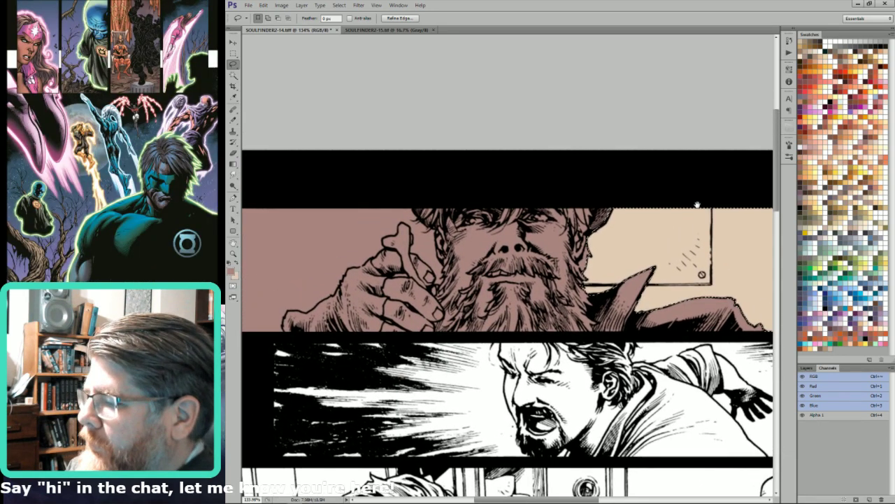
pyautogui.hotkey('ctrl', 'd')
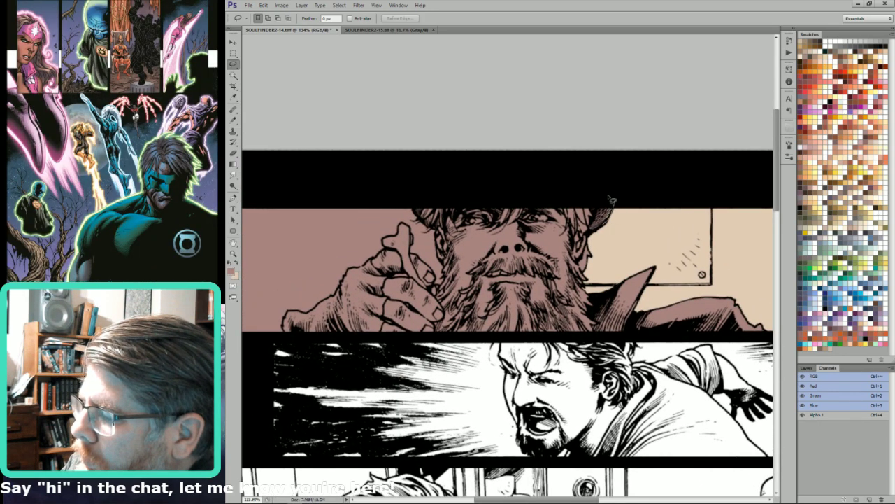
# Lasso the rectangular board on the wall beside the bearded man's head, fill it with grey-brown, and deselect.
pyautogui.press('w')
pyautogui.click(609, 192)
pyautogui.press('l')
pyautogui.press('x')
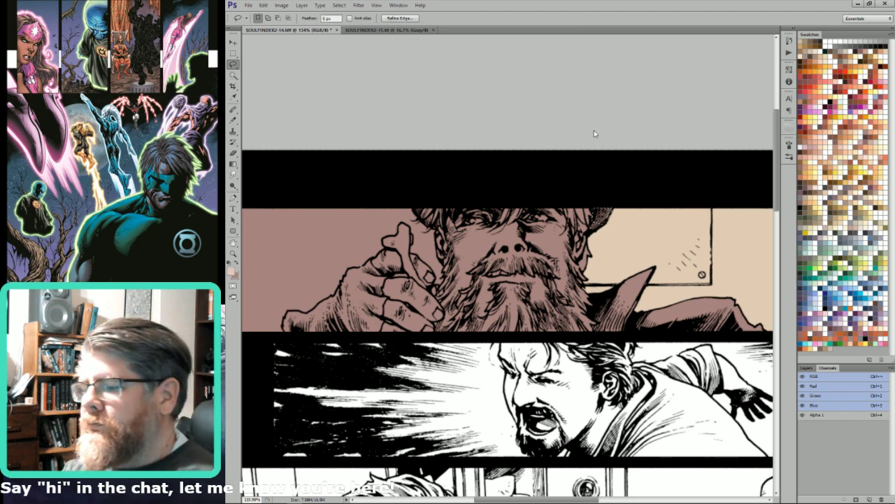
pyautogui.click(588, 203)
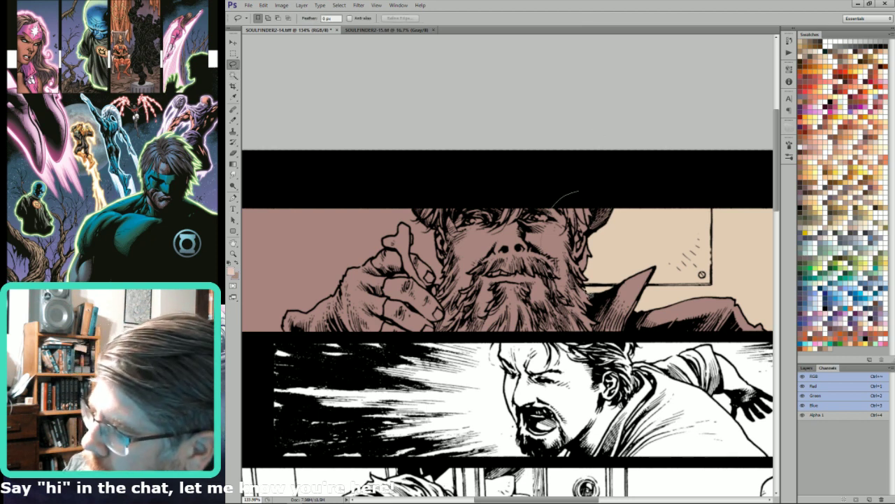
pyautogui.moveTo(589, 295); pyautogui.dragTo(581, 285)
pyautogui.keyDown('alt'); pyautogui.click(712, 284); pyautogui.keyUp('alt')
pyautogui.moveTo(711, 204); pyautogui.dragTo(708, 178)
pyautogui.press('w')
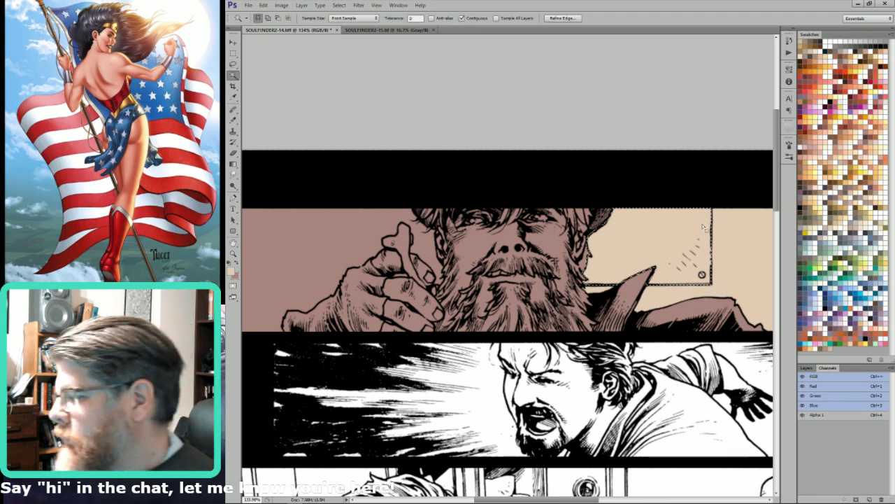
pyautogui.hotkey('shift', 'F5')
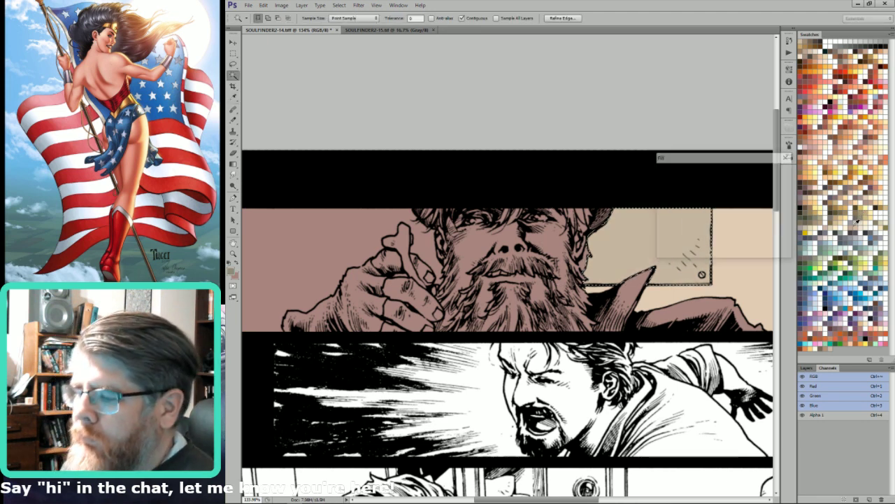
pyautogui.press('Return')
pyautogui.hotkey('ctrl', 'd')
# Sample the pale beige wall colour, fill the first panel's background around the raised hand with it, and deselect.
pyautogui.press('i')
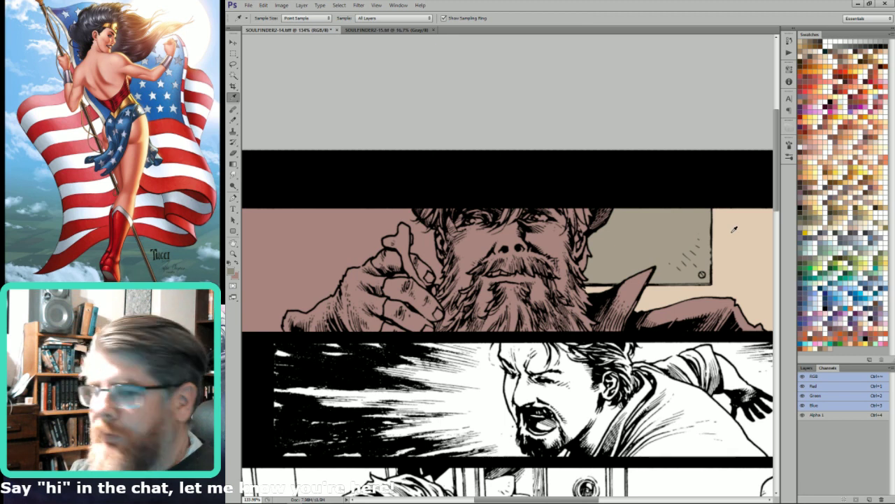
pyautogui.click(733, 232)
pyautogui.press('x')
pyautogui.moveTo(401, 278); pyautogui.dragTo(692, 291)
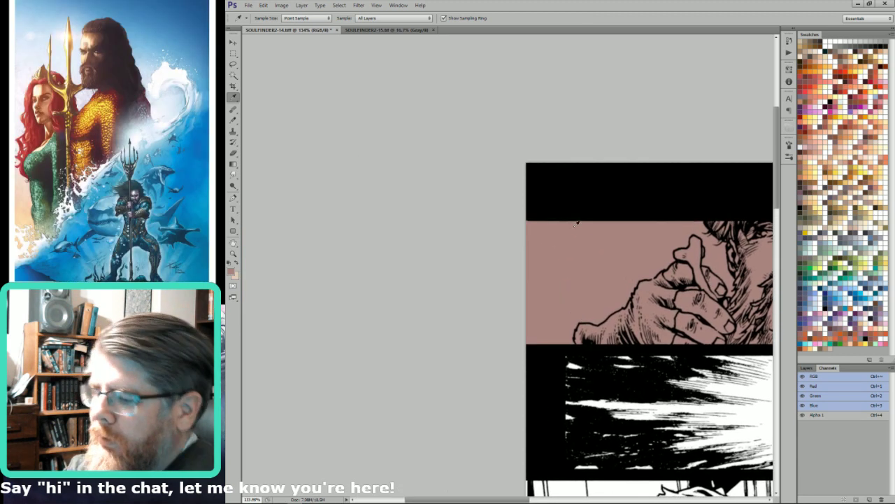
pyautogui.press('l')
pyautogui.moveTo(540, 188)
pyautogui.mouseDown()
pyautogui.moveTo(494, 338)
pyautogui.moveTo(582, 356)
pyautogui.moveTo(544, 349)
pyautogui.moveTo(520, 356)
pyautogui.moveTo(577, 344)
pyautogui.mouseUp()
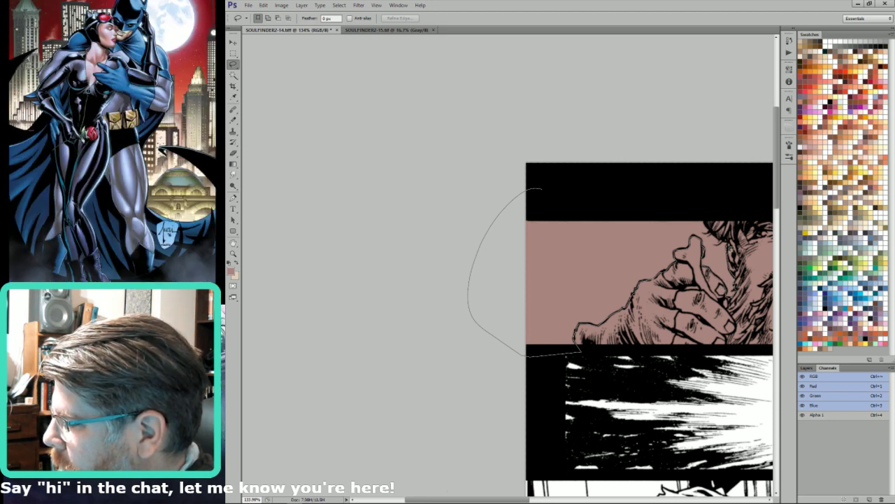
pyautogui.press('w')
pyautogui.click(705, 229)
pyautogui.hotkey('ctrl', 'BackSpace')
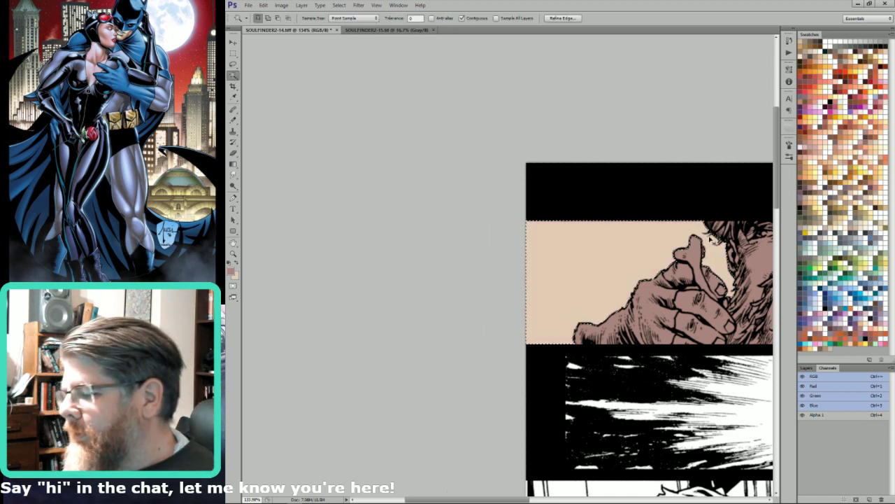
pyautogui.hotkey('ctrl', 'd')
# Lasso the small object held in the bearded man's raised fingers, fill it with a pale lilac-grey swatch, and deselect.
pyautogui.press('l')
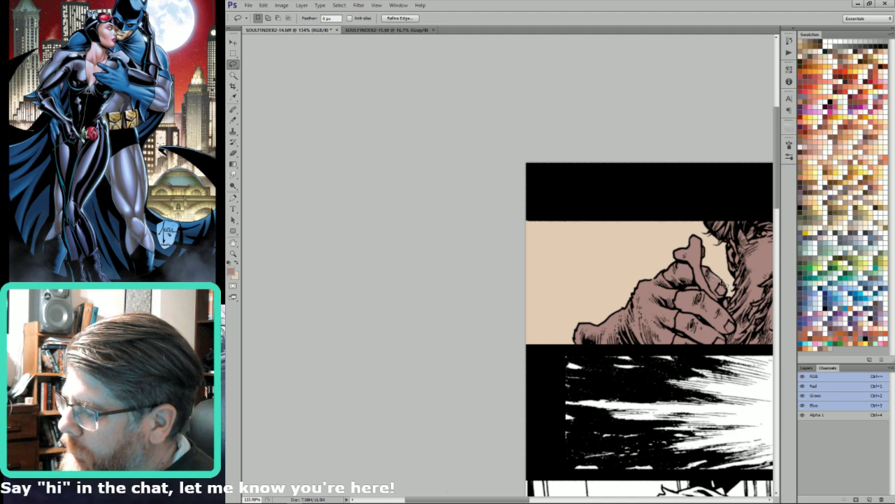
pyautogui.press('x')
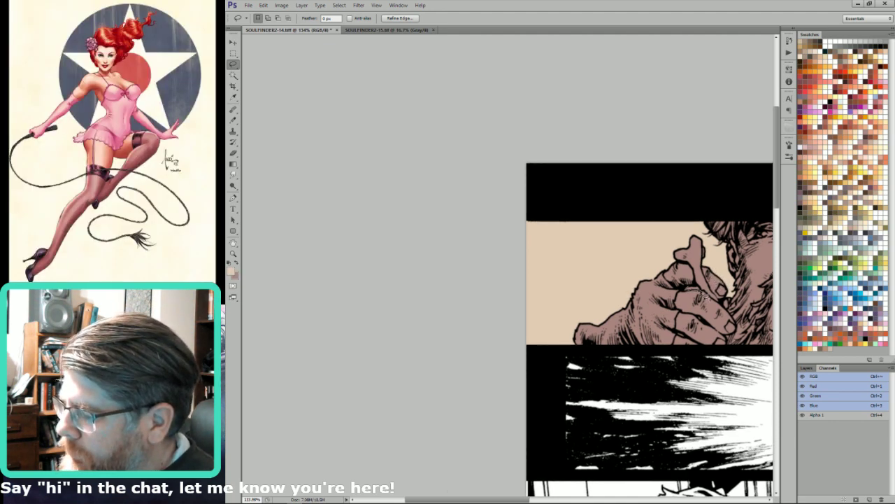
pyautogui.press('x')
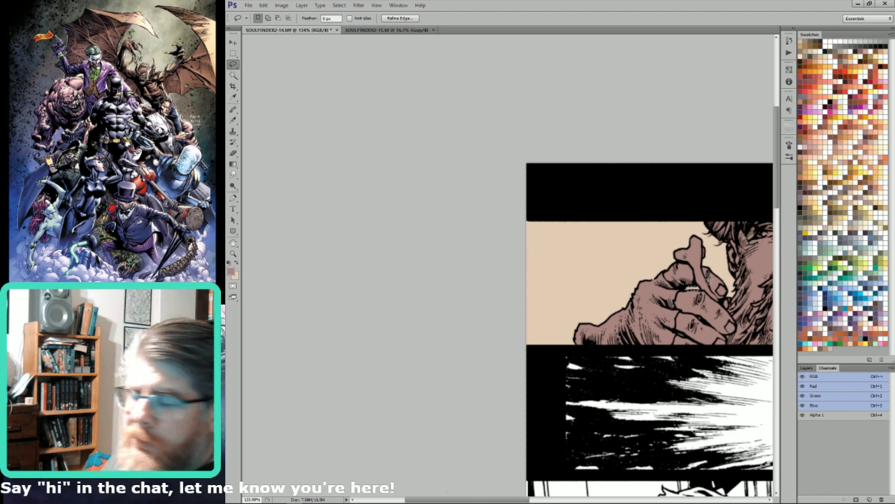
pyautogui.press('space')
pyautogui.moveTo(732, 178); pyautogui.dragTo(541, 195)
pyautogui.moveTo(502, 240); pyautogui.dragTo(538, 232)
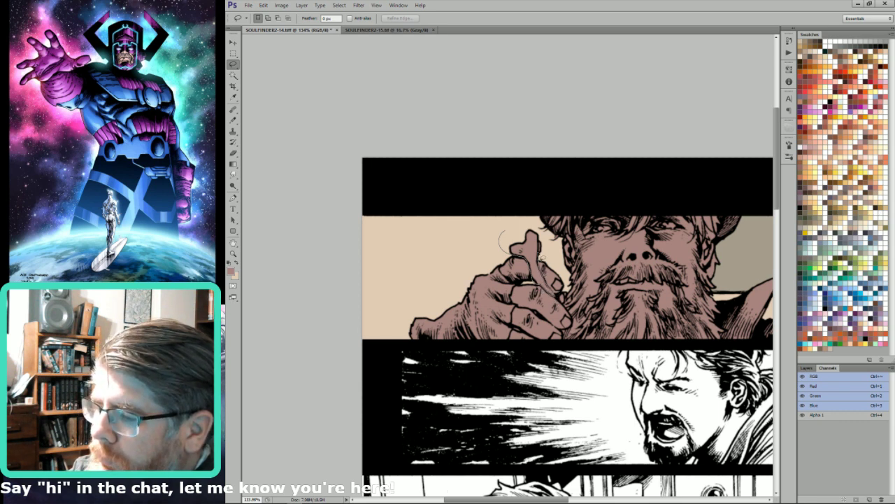
pyautogui.moveTo(540, 248)
pyautogui.mouseDown()
pyautogui.moveTo(505, 229)
pyautogui.moveTo(502, 235)
pyautogui.mouseUp()
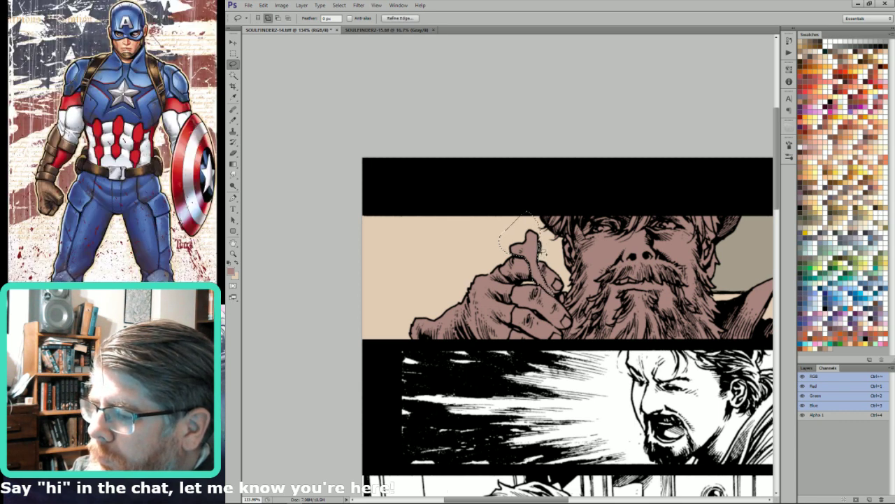
pyautogui.press('w')
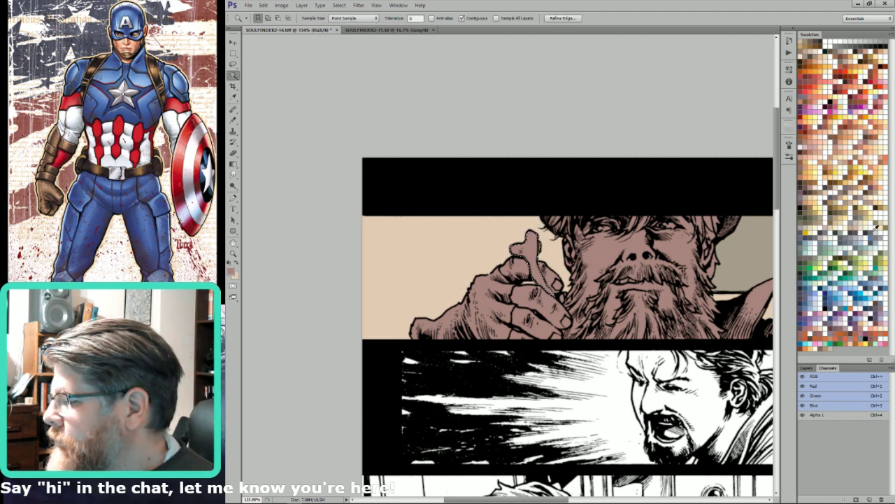
pyautogui.press('l')
pyautogui.click(851, 222)
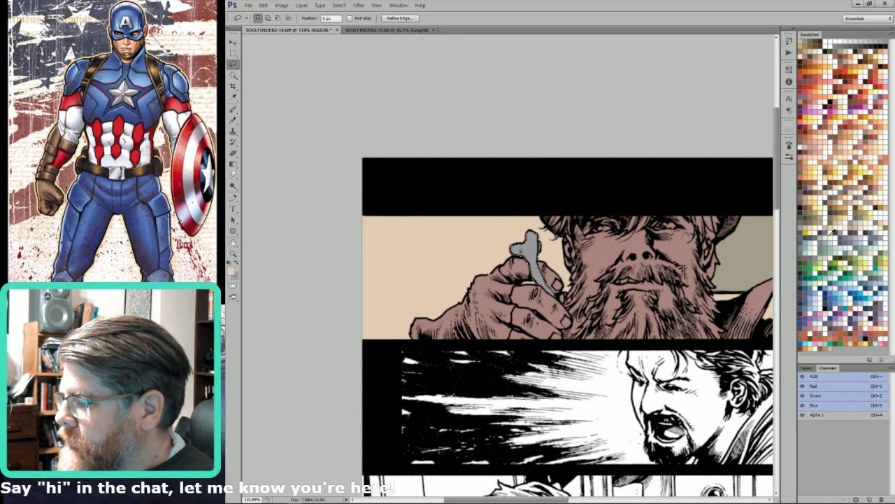
pyautogui.click(826, 235)
pyautogui.hotkey('alt', 'BackSpace')
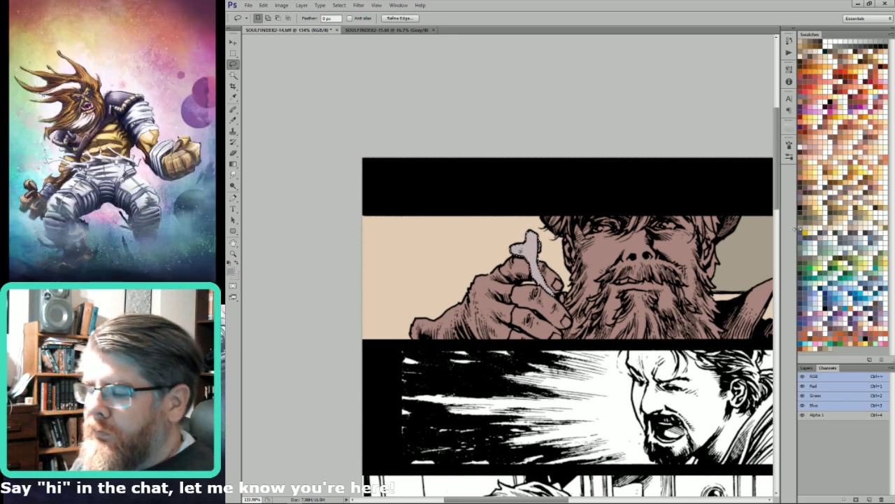
pyautogui.hotkey('ctrl', 'd')
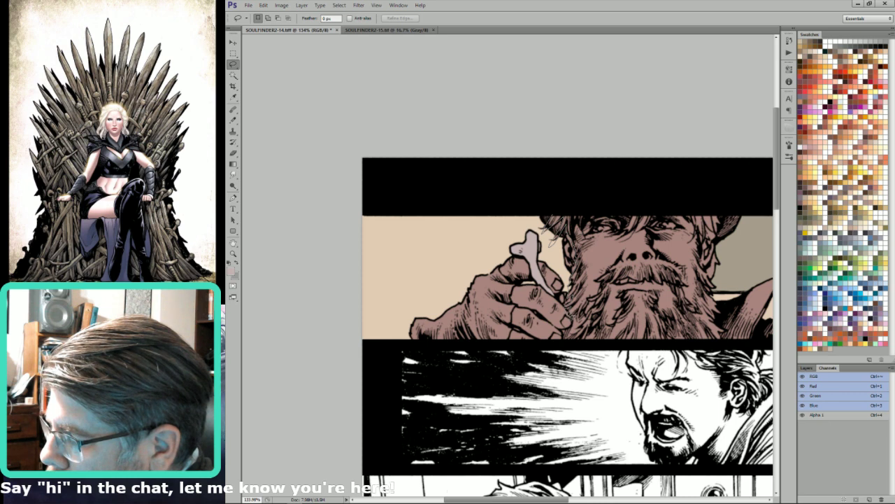
# Lasso the bearded man's beard, moustache and hair strands, limit the selection to the skin-coloured areas, fill it with grey, and deselect.
pyautogui.moveTo(567, 333)
pyautogui.mouseDown()
pyautogui.moveTo(565, 342)
pyautogui.moveTo(645, 344)
pyautogui.moveTo(651, 305)
pyautogui.moveTo(661, 309)
pyautogui.moveTo(638, 294)
pyautogui.moveTo(624, 300)
pyautogui.moveTo(620, 316)
pyautogui.mouseUp()
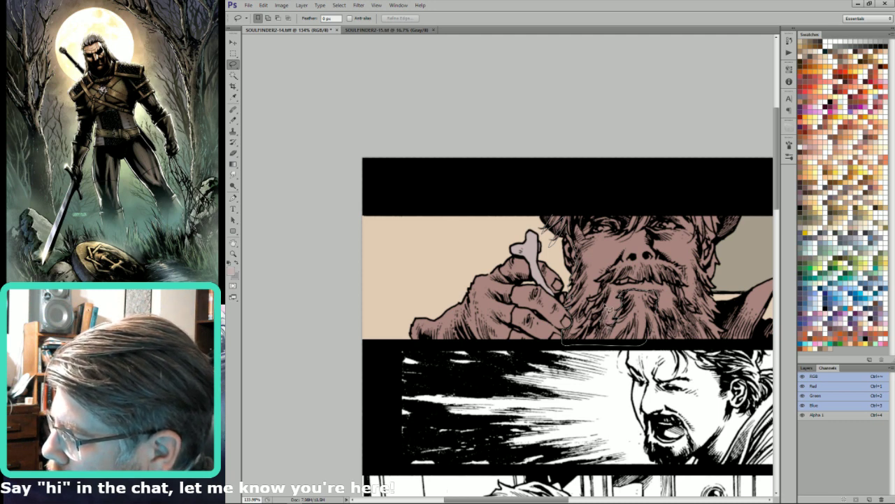
pyautogui.moveTo(617, 280); pyautogui.dragTo(634, 267)
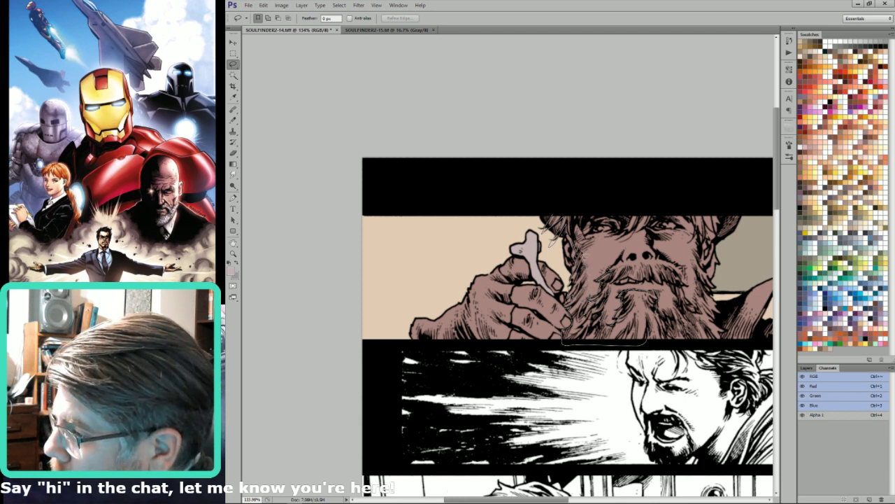
pyautogui.moveTo(579, 230)
pyautogui.mouseDown()
pyautogui.moveTo(592, 214)
pyautogui.moveTo(579, 186)
pyautogui.mouseUp()
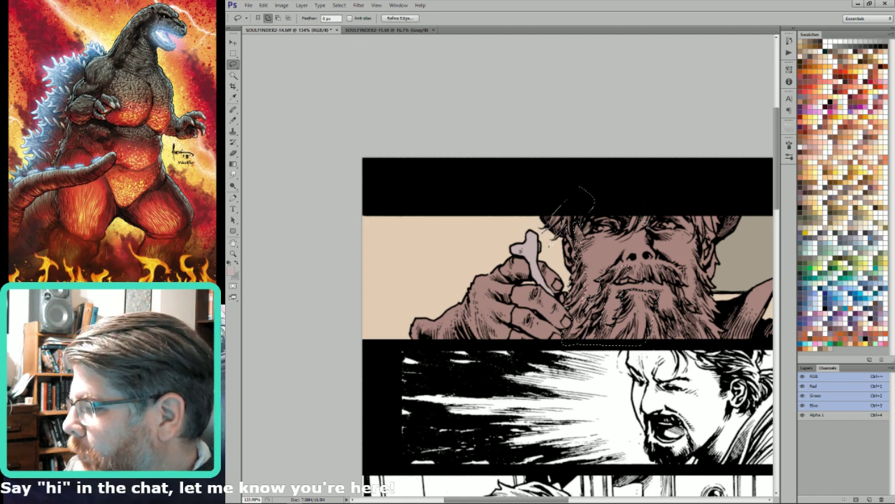
pyautogui.moveTo(628, 237)
pyautogui.mouseDown()
pyautogui.moveTo(645, 198)
pyautogui.moveTo(638, 239)
pyautogui.moveTo(649, 232)
pyautogui.moveTo(660, 194)
pyautogui.moveTo(708, 252)
pyautogui.mouseUp()
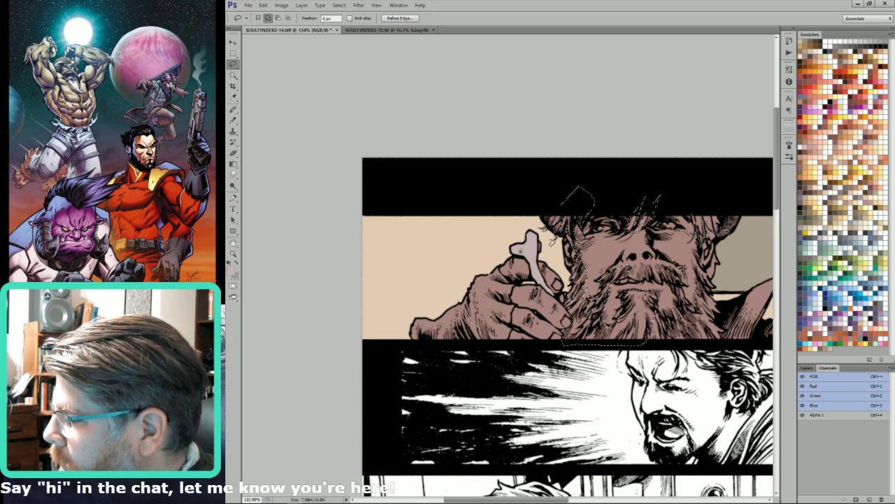
pyautogui.moveTo(721, 234); pyautogui.dragTo(709, 197)
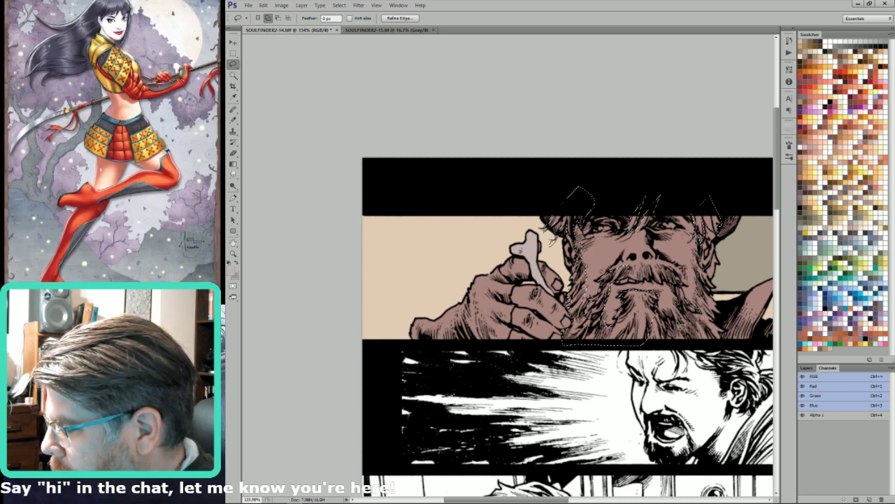
pyautogui.moveTo(645, 339)
pyautogui.mouseDown()
pyautogui.moveTo(661, 349)
pyautogui.moveTo(721, 347)
pyautogui.moveTo(712, 280)
pyautogui.moveTo(720, 289)
pyautogui.mouseUp()
pyautogui.moveTo(726, 257); pyautogui.dragTo(702, 245)
pyautogui.press('w')
pyautogui.keyDown('alt'); pyautogui.keyDown('shift'); pyautogui.click(710, 315); pyautogui.keyUp('shift'); pyautogui.keyUp('alt')
pyautogui.press('l')
pyautogui.hotkey('ctrl', 'BackSpace')
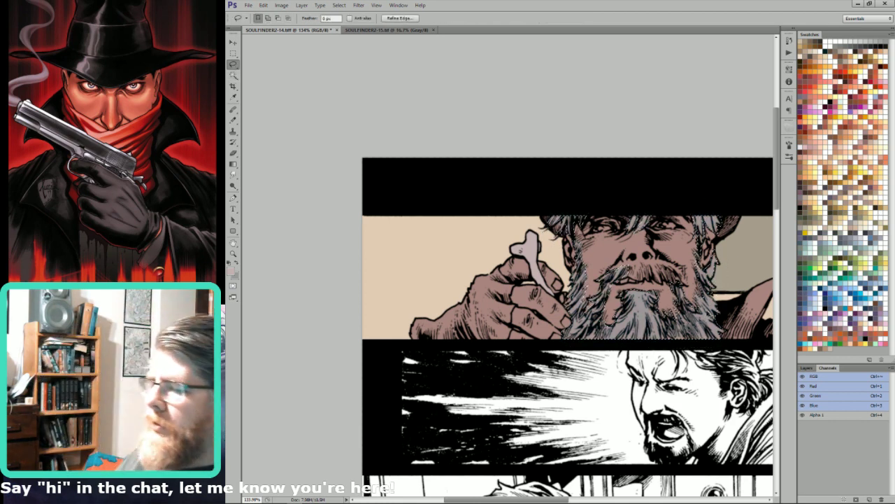
pyautogui.hotkey('ctrl', 'd')
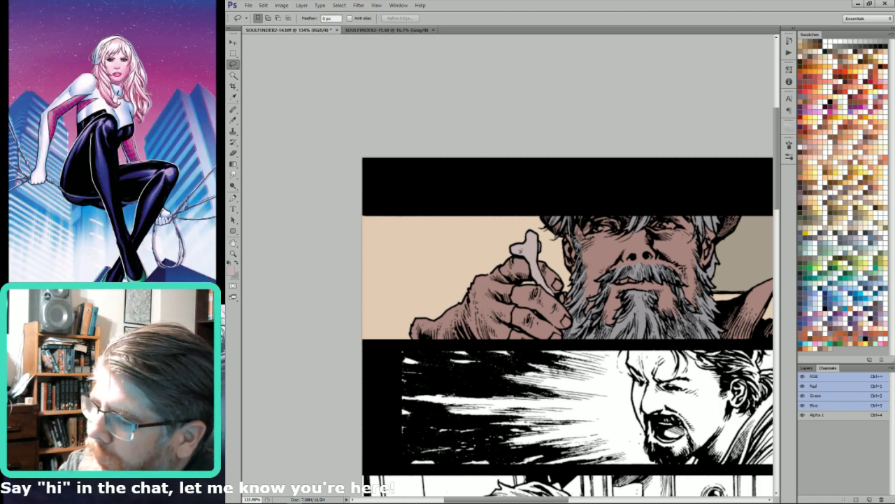
# Lasso the bearded man's hat, restrict the selection to its flat colour, fill it with a dark blue-grey swatch, and deselect.
pyautogui.press('w')
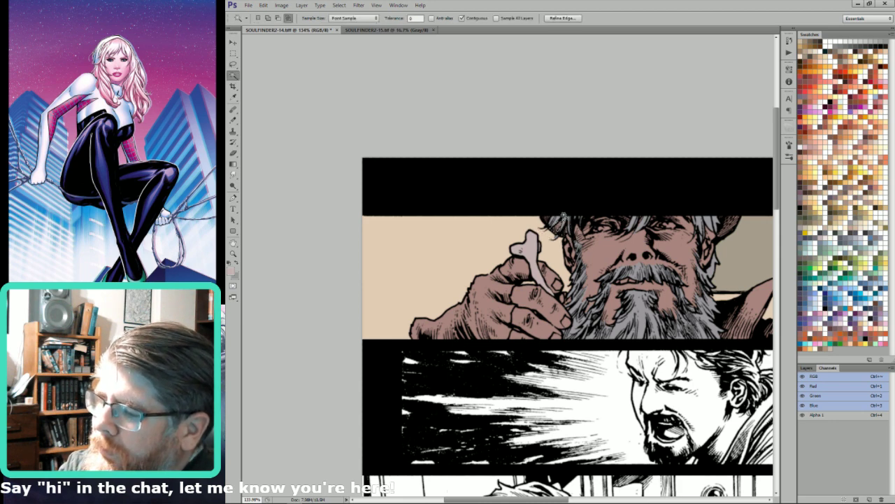
pyautogui.click(474, 19)
pyautogui.keyDown('alt'); pyautogui.keyDown('shift'); pyautogui.click(561, 218); pyautogui.keyUp('shift'); pyautogui.keyUp('alt')
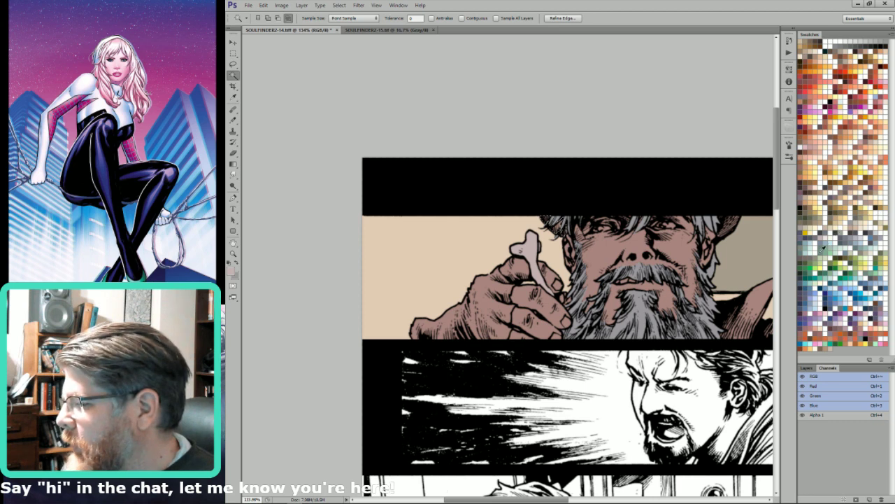
pyautogui.click(803, 231)
pyautogui.press('x')
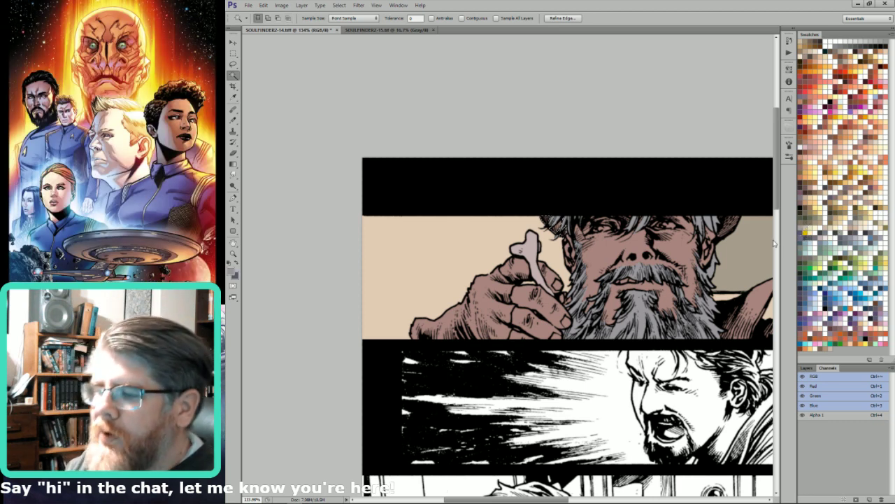
pyautogui.press('l')
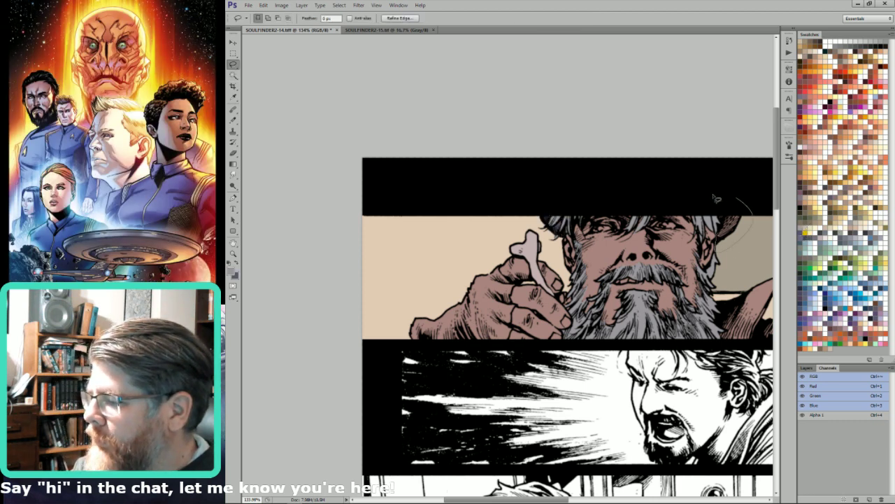
pyautogui.moveTo(726, 195); pyautogui.dragTo(718, 210)
pyautogui.press('w')
pyautogui.keyDown('alt'); pyautogui.keyDown('shift'); pyautogui.click(728, 224); pyautogui.keyUp('shift'); pyautogui.keyUp('alt')
pyautogui.hotkey('ctrl', 'BackSpace')
pyautogui.press('l')
pyautogui.hotkey('ctrl', 'd')
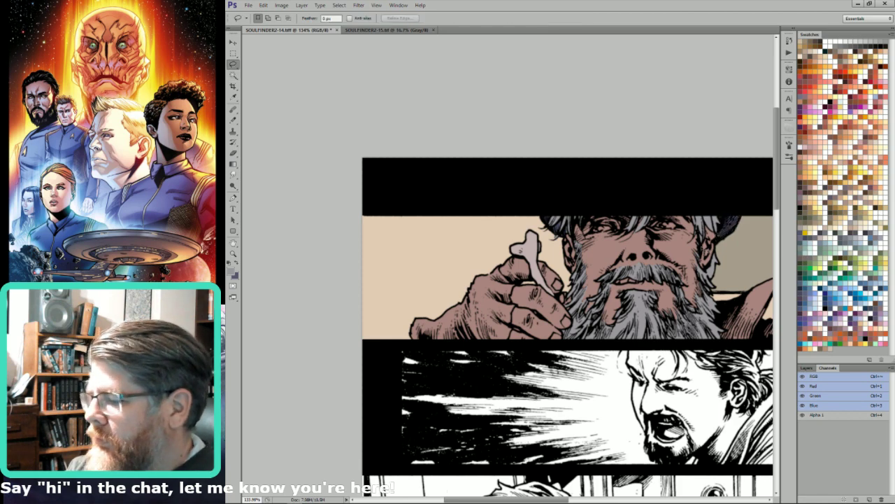
# Select the bearded man's coat and collar by colour, fill them with a muted purple-grey swatch, and deselect.
pyautogui.moveTo(763, 238); pyautogui.dragTo(687, 281)
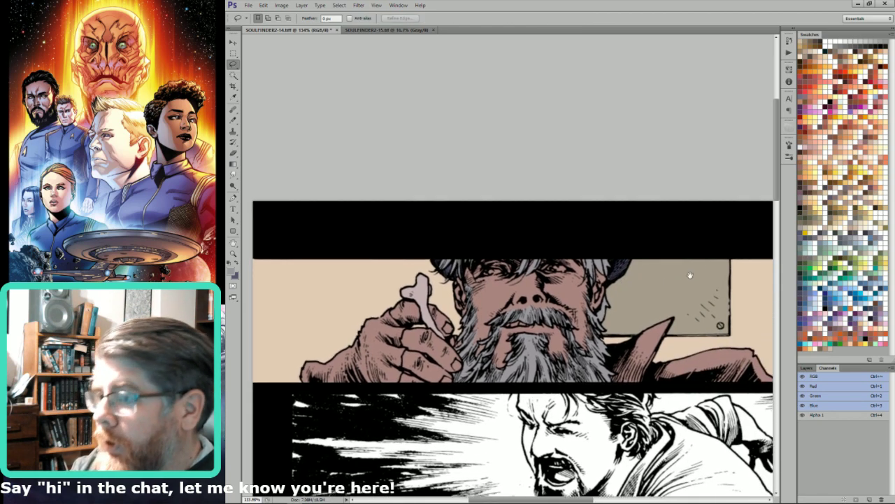
pyautogui.hscroll(2, 686, 281)
pyautogui.scroll(1, 686, 280)
pyautogui.press('w')
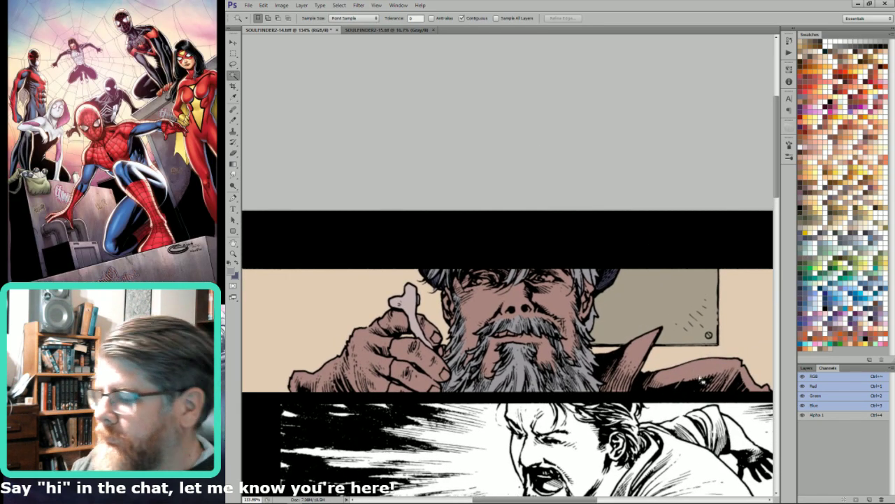
pyautogui.click(702, 378)
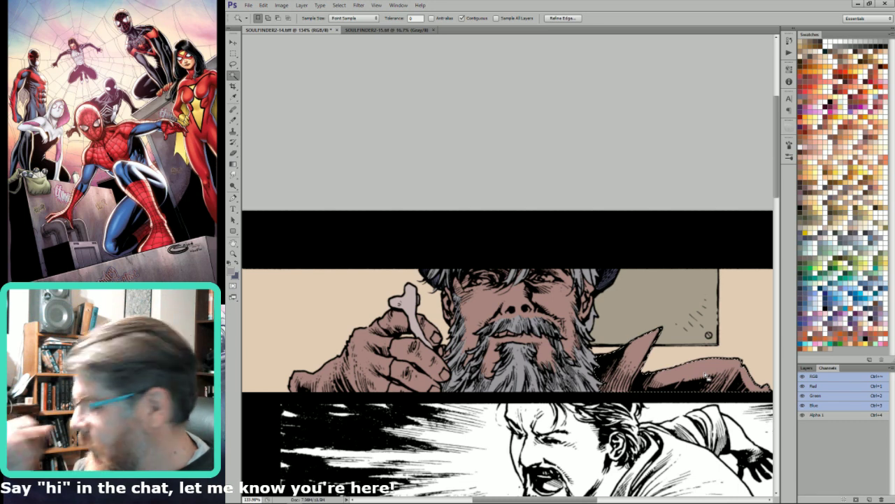
pyautogui.click(848, 232)
pyautogui.hotkey('alt', 'BackSpace')
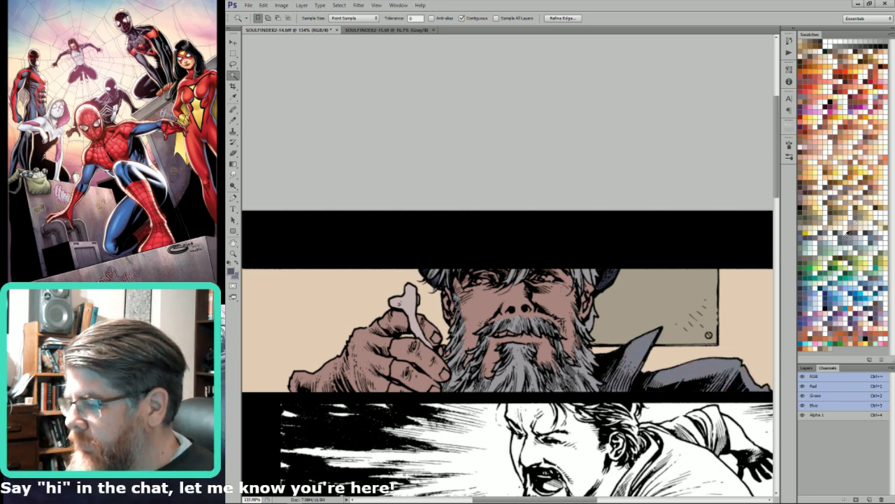
pyautogui.click(855, 196)
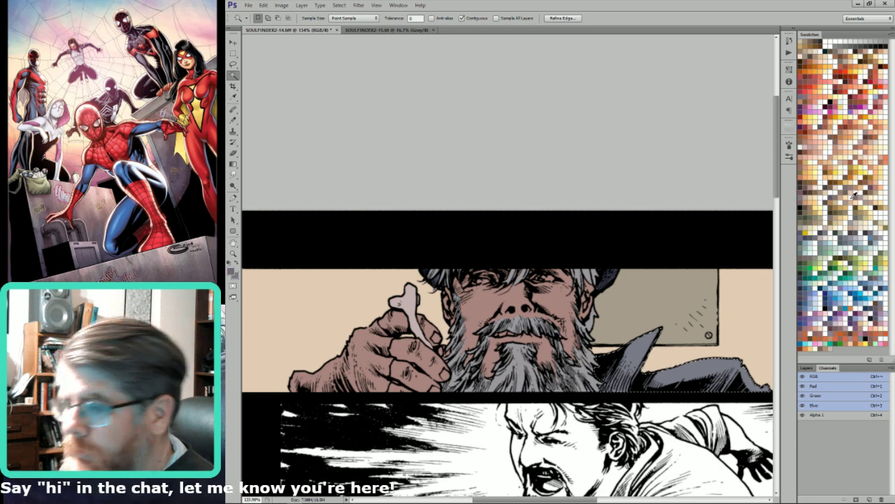
pyautogui.hotkey('ctrl', 'd')
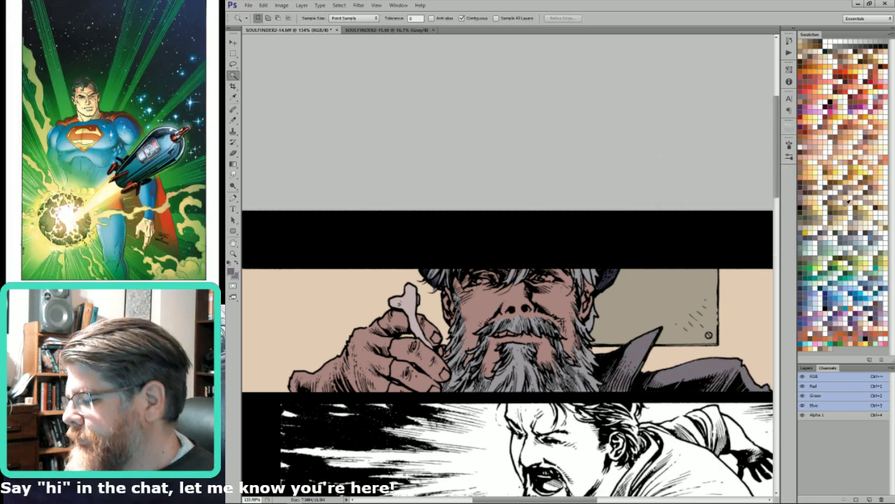
# Lasso the fingerless glove on the bearded man's raised hand, fill it with a dark brown-grey swatch, and deselect.
pyautogui.press('l')
pyautogui.moveTo(422, 328)
pyautogui.mouseDown()
pyautogui.moveTo(435, 312)
pyautogui.moveTo(584, 313)
pyautogui.mouseUp()
pyautogui.moveTo(462, 348)
pyautogui.mouseDown()
pyautogui.moveTo(564, 394)
pyautogui.moveTo(552, 390)
pyautogui.moveTo(561, 347)
pyautogui.mouseUp()
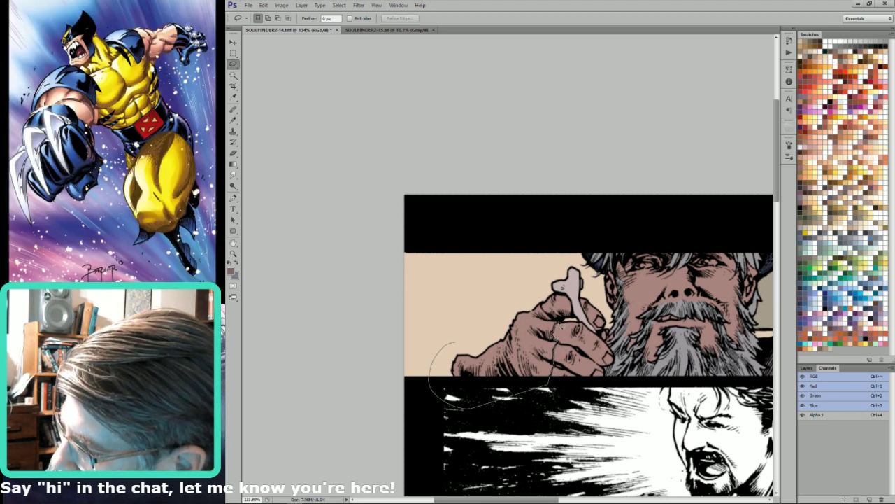
pyautogui.moveTo(532, 302); pyautogui.dragTo(533, 303)
pyautogui.press('w')
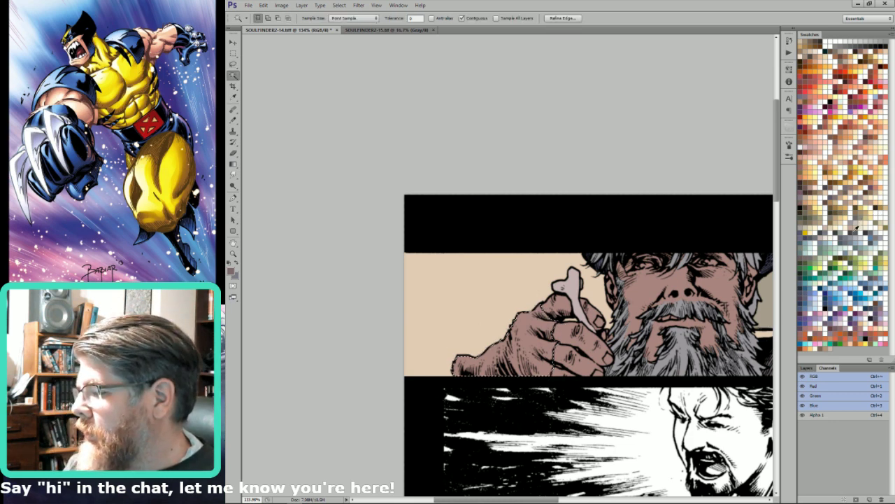
pyautogui.press('l')
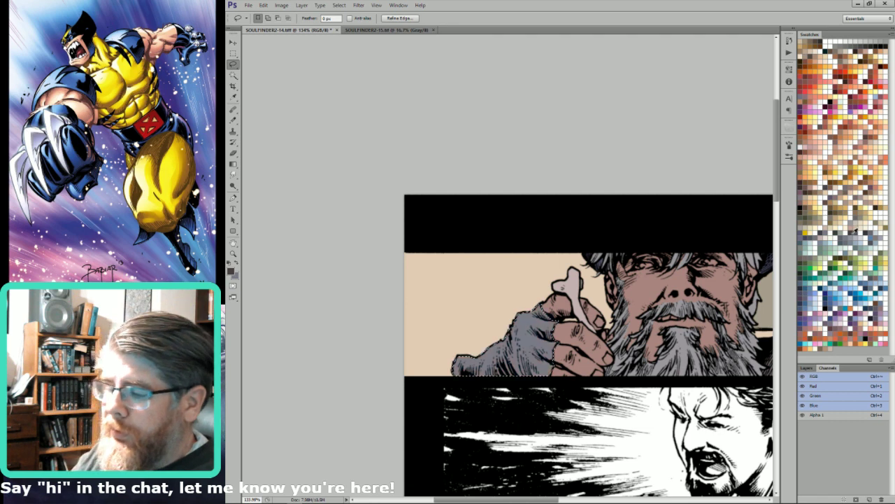
pyautogui.click(855, 229)
pyautogui.hotkey('alt', 'BackSpace')
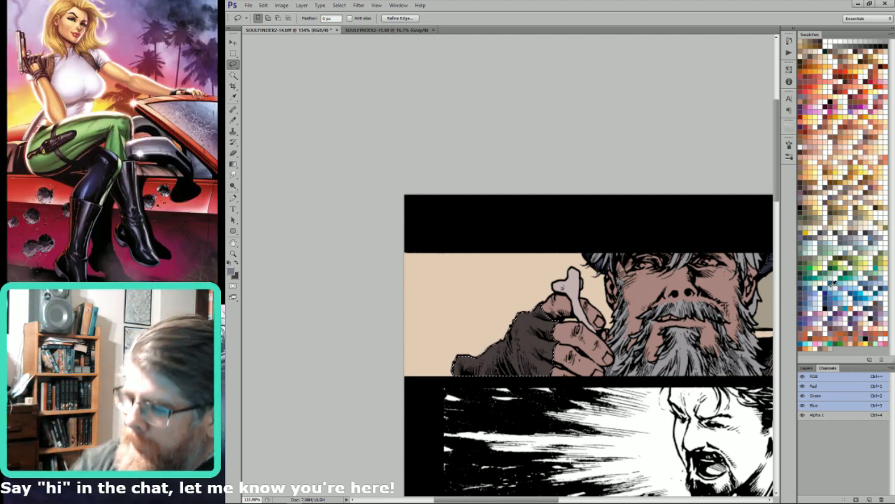
pyautogui.hotkey('ctrl', 'd')
# Select the bearded man's teeth, fill them with a near-white swatch, and deselect.
pyautogui.moveTo(725, 208); pyautogui.dragTo(608, 246)
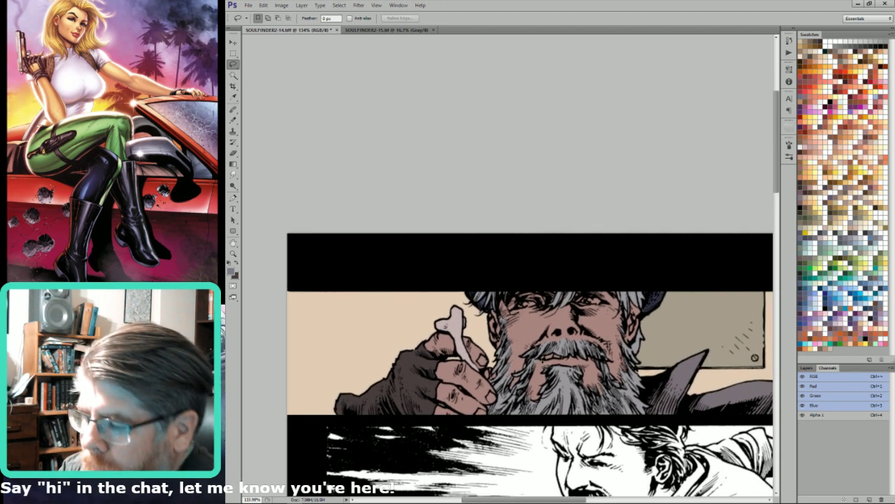
pyautogui.press('w')
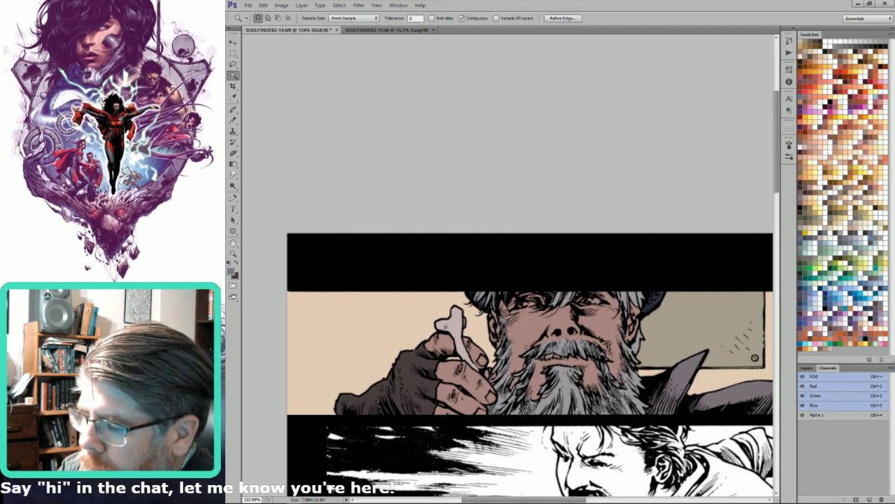
pyautogui.click(802, 146)
pyautogui.hotkey('ctrl', 'd')
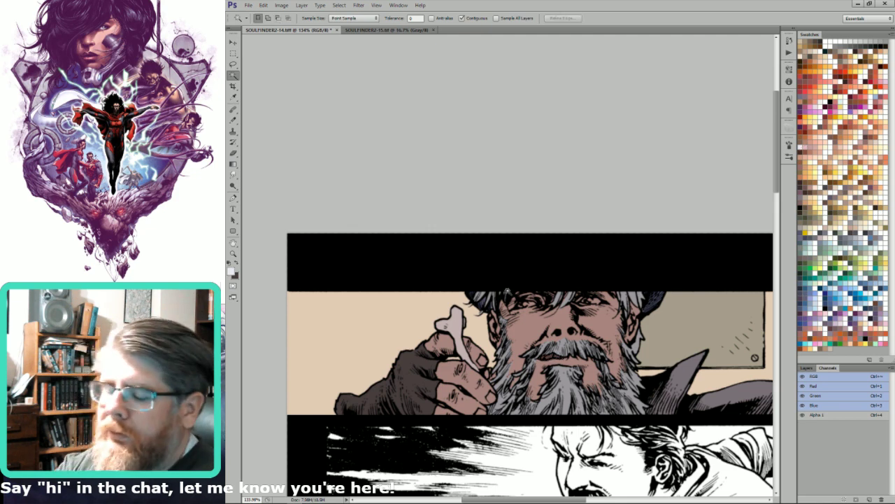
pyautogui.press('x')
pyautogui.hotkey('ctrl', 'BackSpace')
pyautogui.hotkey('ctrl', 'alt', 'z')
pyautogui.hotkey('ctrl', 'alt', 'z')
pyautogui.press('x')
pyautogui.press('x')
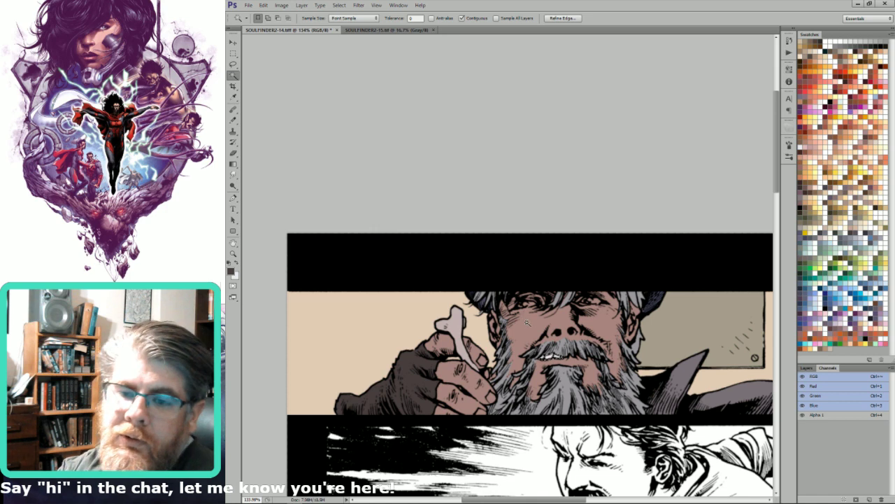
pyautogui.press('l')
pyautogui.hotkey('ctrl', 'd')
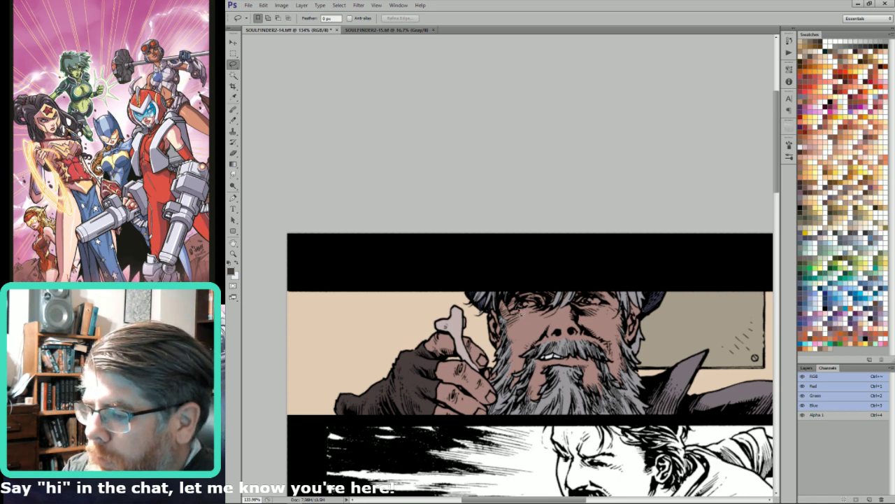
# Lasso the whites of both of the bearded man's eyes, fill them with the near-white colour, and deselect.
pyautogui.moveTo(540, 308); pyautogui.dragTo(521, 304)
pyautogui.moveTo(594, 301); pyautogui.dragTo(594, 303)
pyautogui.hotkey('ctrl', 'BackSpace')
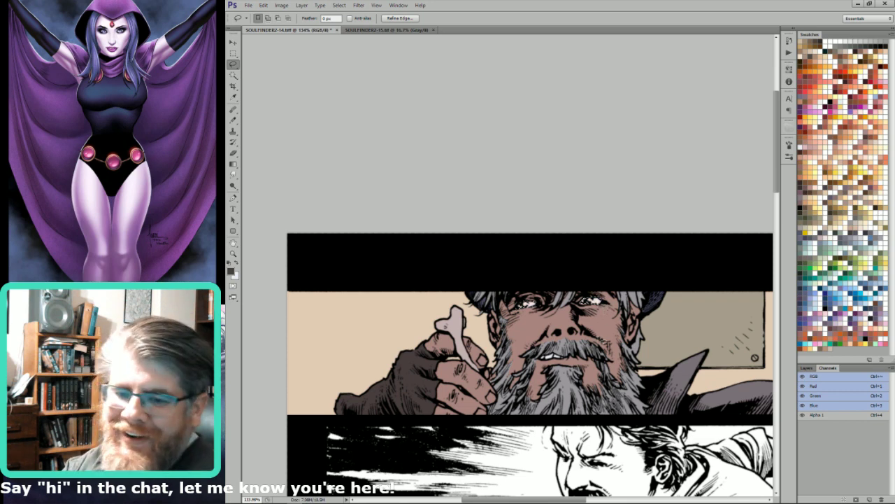
pyautogui.hotkey('ctrl', 'd')
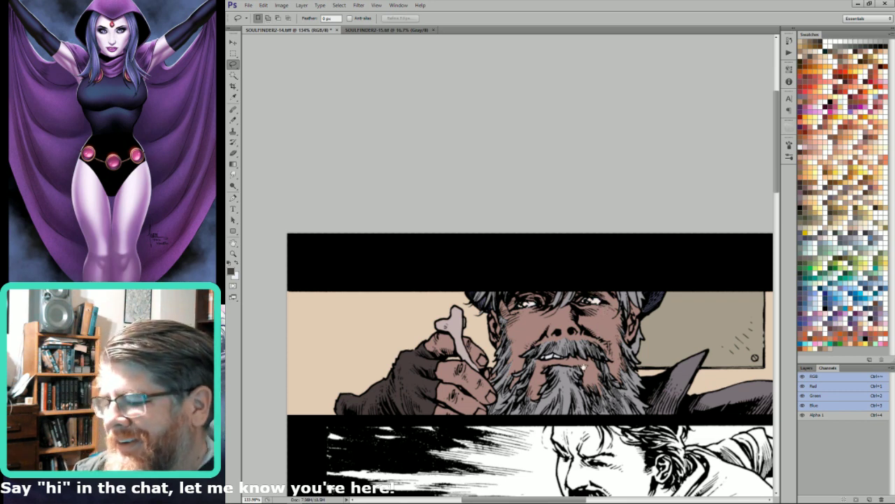
# Select the white areas of the second panel with the shouting man, fill them with a salmon-pink swatch, and deselect.
pyautogui.scroll(-5, 580, 367)
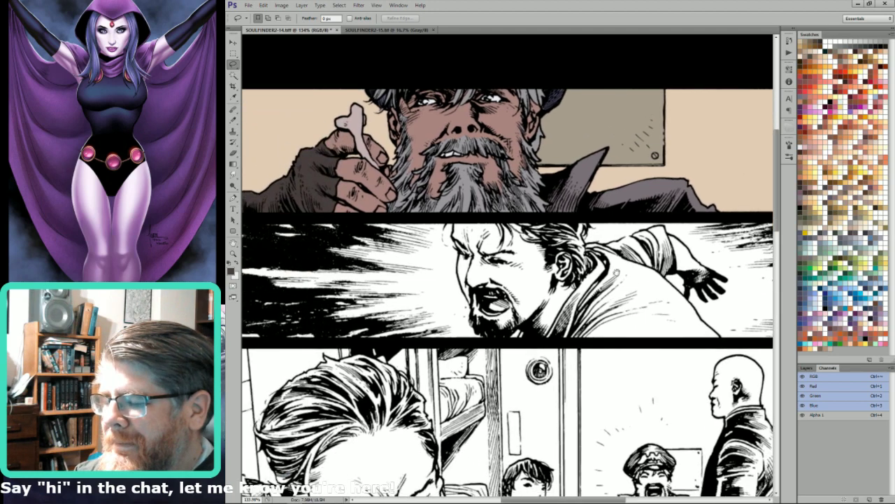
pyautogui.moveTo(617, 272); pyautogui.dragTo(641, 261)
pyautogui.press('w')
pyautogui.click(665, 264)
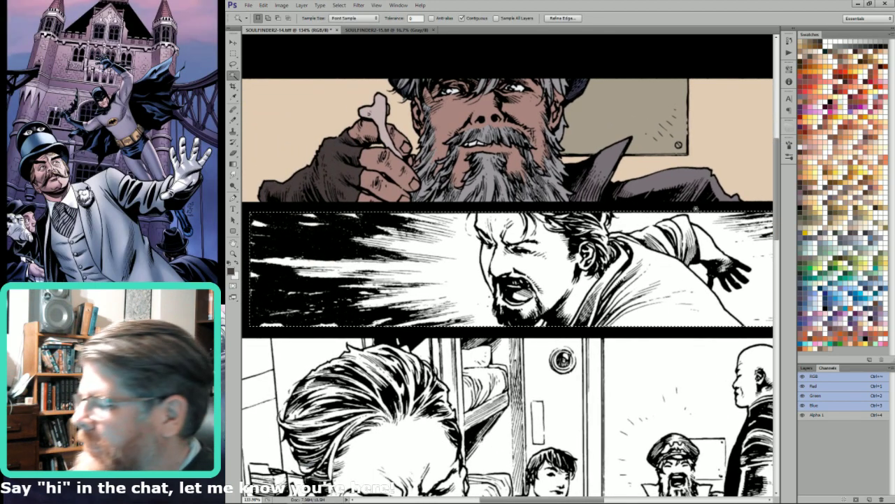
pyautogui.click(872, 326)
pyautogui.hotkey('alt', 'BackSpace')
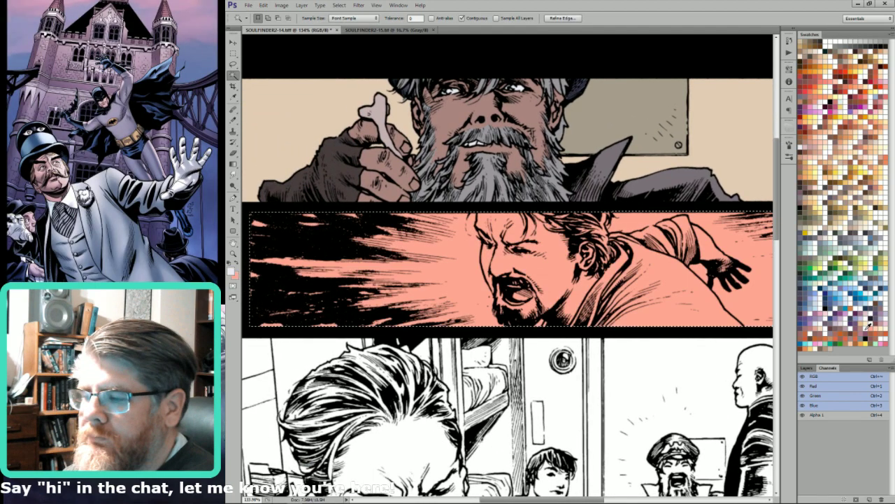
pyautogui.press('l')
pyautogui.hotkey('ctrl', 'd')
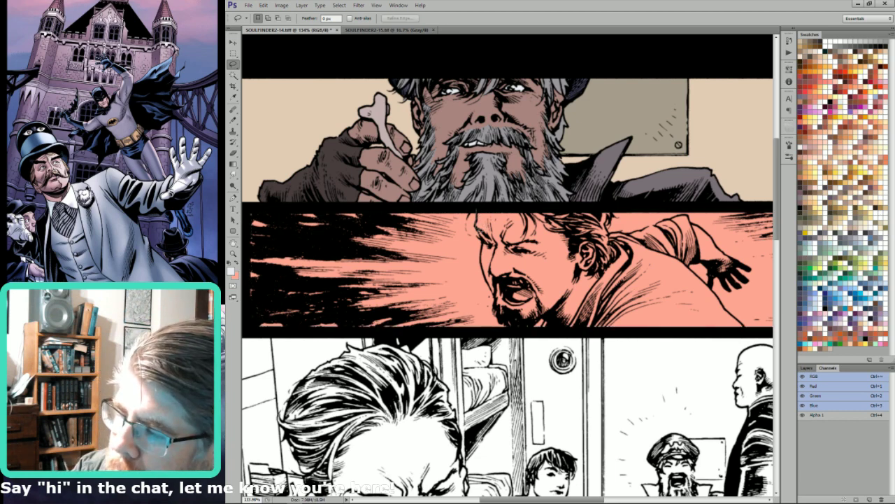
# Lasso the shouting man's whole figure in the second panel, fill it with a greyish mauve swatch, and deselect.
pyautogui.moveTo(494, 298)
pyautogui.mouseDown()
pyautogui.moveTo(509, 327)
pyautogui.moveTo(550, 314)
pyautogui.moveTo(534, 329)
pyautogui.moveTo(544, 326)
pyautogui.moveTo(542, 332)
pyautogui.moveTo(638, 334)
pyautogui.moveTo(720, 317)
pyautogui.moveTo(748, 334)
pyautogui.moveTo(727, 315)
pyautogui.mouseUp()
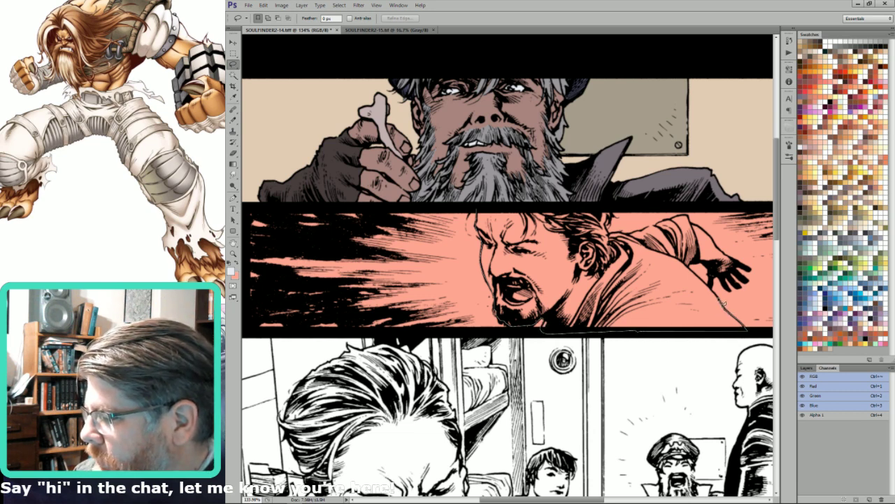
pyautogui.moveTo(701, 281)
pyautogui.mouseDown()
pyautogui.moveTo(692, 273)
pyautogui.moveTo(704, 258)
pyautogui.moveTo(701, 232)
pyautogui.moveTo(678, 210)
pyautogui.moveTo(670, 222)
pyautogui.mouseUp()
pyautogui.moveTo(626, 240)
pyautogui.mouseDown()
pyautogui.moveTo(612, 237)
pyautogui.moveTo(614, 210)
pyautogui.moveTo(603, 206)
pyautogui.moveTo(478, 203)
pyautogui.mouseUp()
pyautogui.press('w')
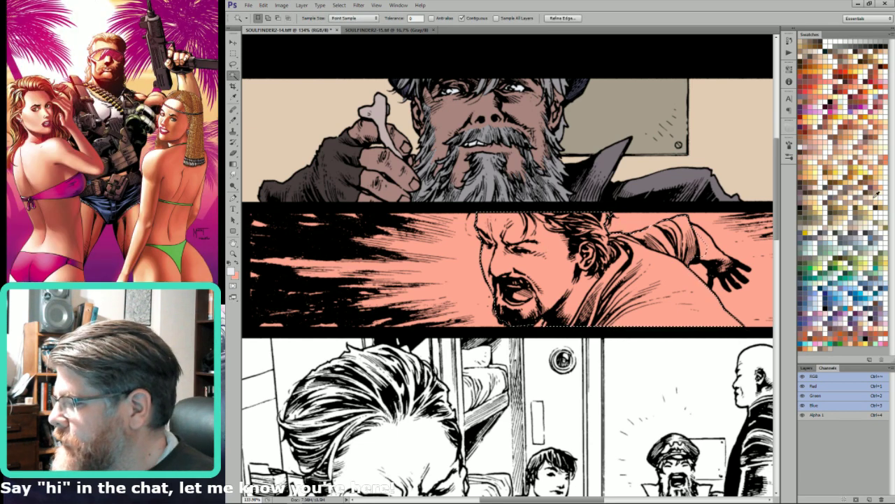
pyautogui.click(870, 128)
pyautogui.press('l')
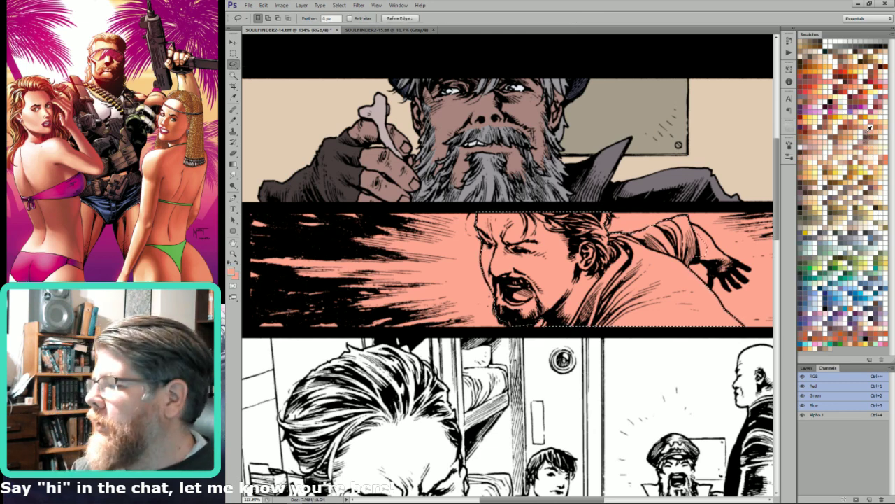
pyautogui.click(870, 128)
pyautogui.press('x')
pyautogui.hotkey('ctrl', 'BackSpace')
pyautogui.hotkey('ctrl', 'd')
# Lasso the shouting man's outstretched forearm and the edge of his back, fill them with the same greyish mauve, and deselect.
pyautogui.moveTo(643, 212); pyautogui.dragTo(484, 262)
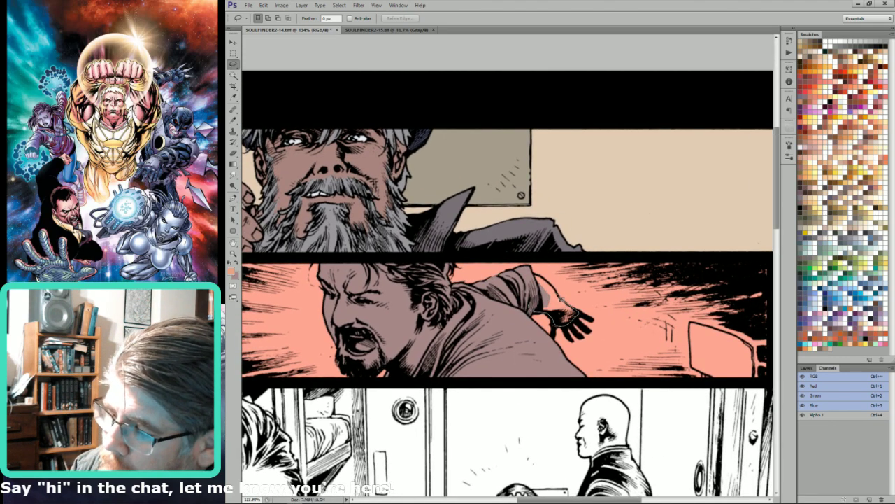
pyautogui.moveTo(550, 283)
pyautogui.mouseDown()
pyautogui.moveTo(515, 291)
pyautogui.moveTo(532, 309)
pyautogui.mouseUp()
pyautogui.hotkey('ctrl', 'BackSpace')
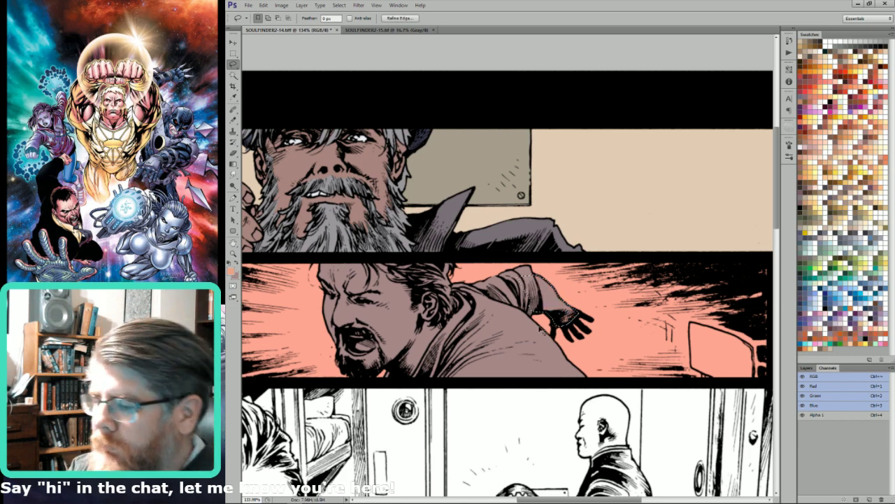
pyautogui.hotkey('ctrl', 'd')
pyautogui.moveTo(538, 365); pyautogui.dragTo(547, 312)
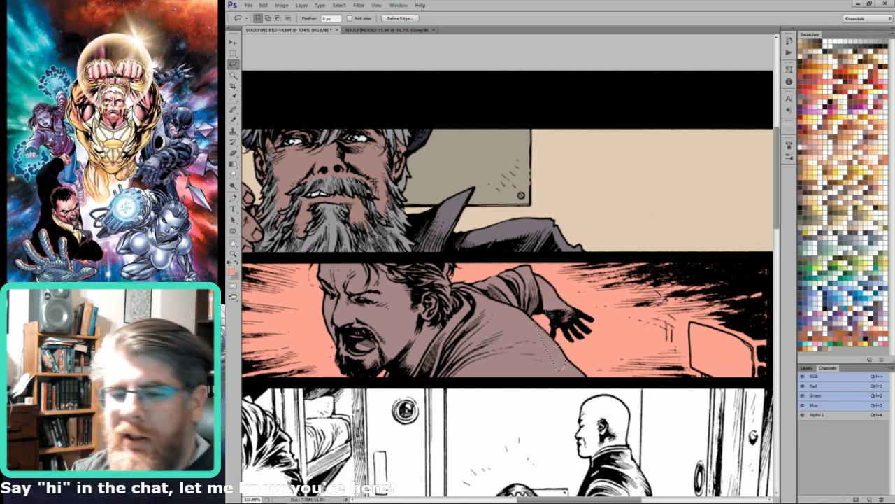
pyautogui.hotkey('ctrl', 'd')
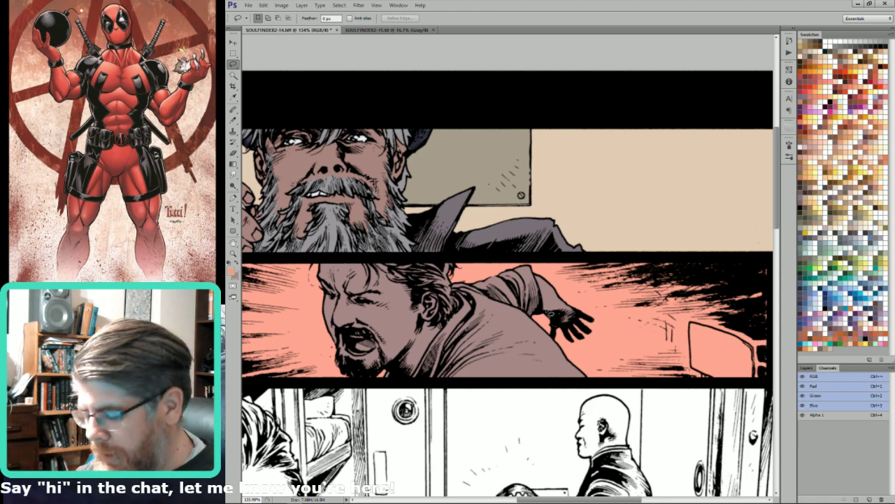
# Lasso the shouting man's jacket, including the sleeve and collar, and fill it with a muted brown swatch.
pyautogui.moveTo(495, 308); pyautogui.dragTo(523, 306)
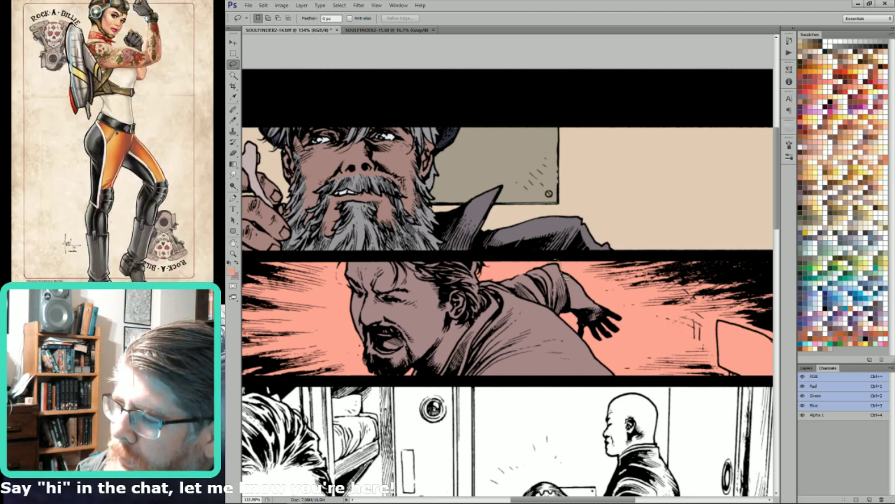
pyautogui.moveTo(577, 330)
pyautogui.mouseDown()
pyautogui.moveTo(629, 386)
pyautogui.moveTo(423, 372)
pyautogui.moveTo(412, 386)
pyautogui.moveTo(418, 372)
pyautogui.moveTo(446, 381)
pyautogui.moveTo(438, 375)
pyautogui.moveTo(496, 306)
pyautogui.moveTo(485, 292)
pyautogui.moveTo(508, 268)
pyautogui.moveTo(556, 258)
pyautogui.mouseUp()
pyautogui.press('w')
pyautogui.keyDown('alt'); pyautogui.keyDown('shift'); pyautogui.click(542, 278); pyautogui.keyUp('shift'); pyautogui.keyUp('alt')
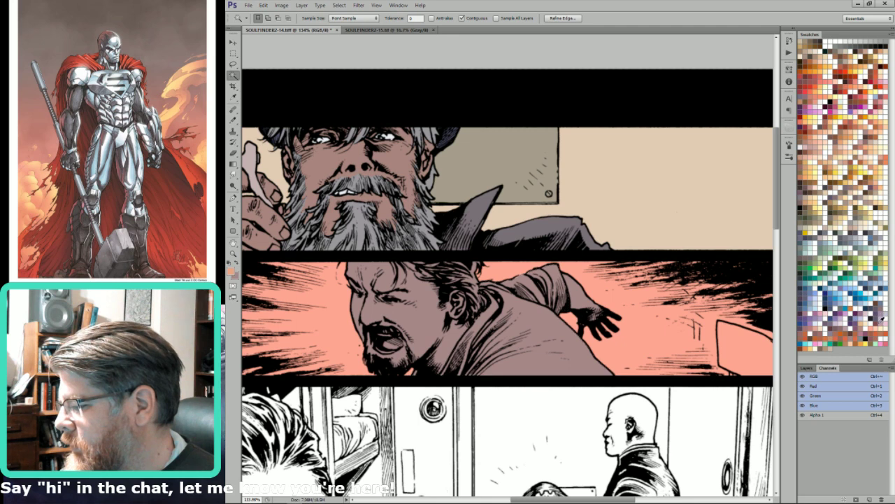
pyautogui.click(867, 49)
pyautogui.press('l')
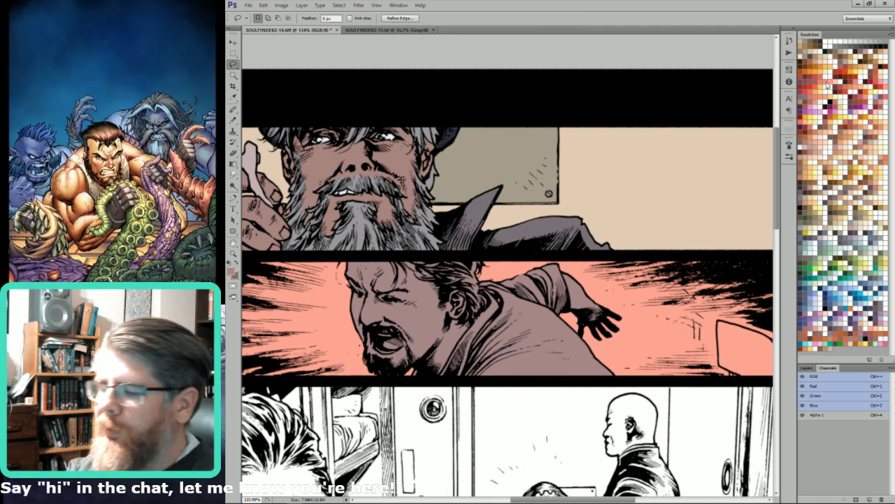
pyautogui.hotkey('alt', 'BackSpace')
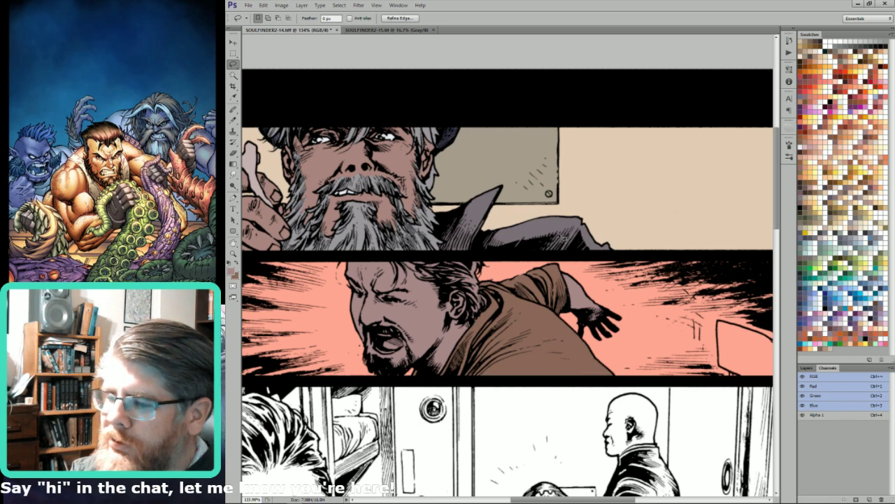
# Select the skin areas of the shouting man's hand and face and recolour them to a lighter pinkish mauve.
pyautogui.press('w')
pyautogui.click(578, 298)
pyautogui.moveTo(512, 286); pyautogui.dragTo(614, 308)
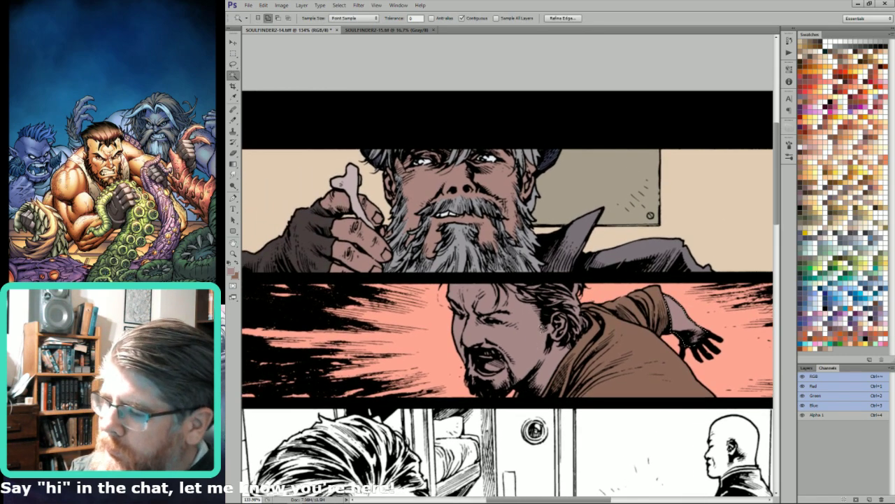
pyautogui.keyDown('shift'); pyautogui.click(542, 328); pyautogui.keyUp('shift')
pyautogui.hotkey('ctrl', 'alt', 'c')
pyautogui.press('Escape')
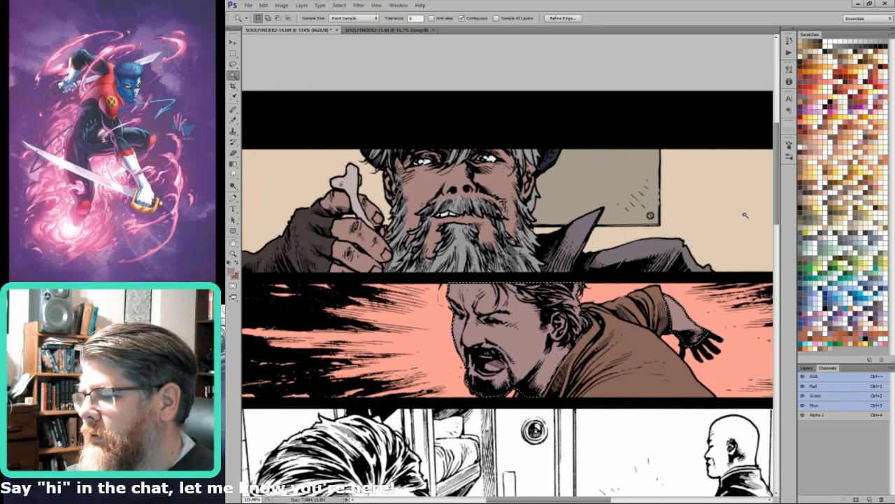
pyautogui.hotkey('ctrl', 'alt', 'b')
pyautogui.press('Escape')
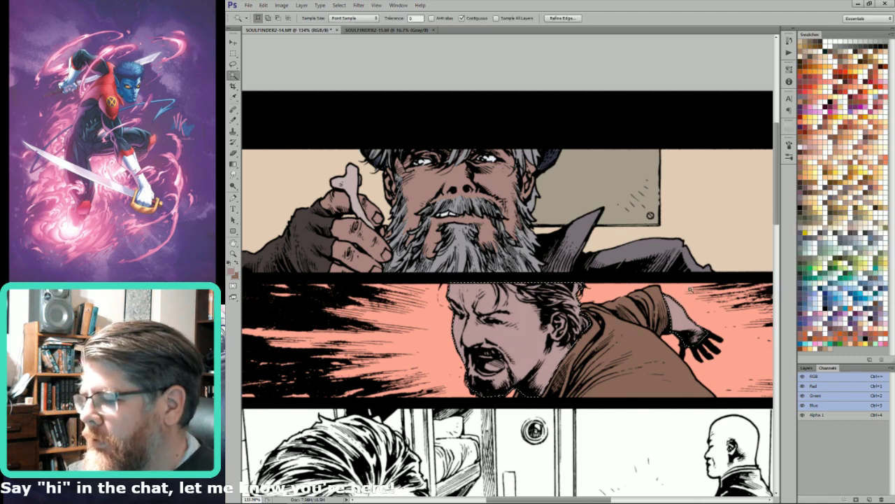
# Lasso the shouting man's hair up to the panel's upper border and fill it with a dark olive-brown swatch.
pyautogui.press('l')
pyautogui.moveTo(577, 274)
pyautogui.mouseDown()
pyautogui.moveTo(625, 296)
pyautogui.moveTo(628, 364)
pyautogui.moveTo(619, 366)
pyautogui.mouseUp()
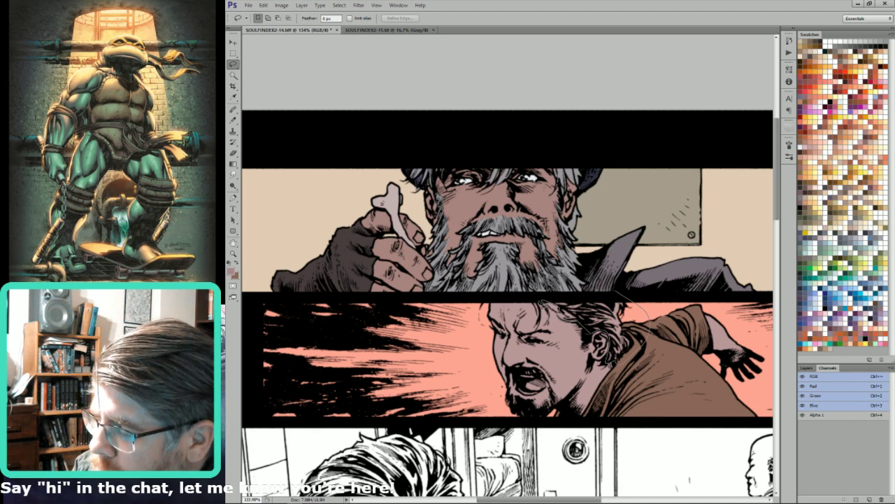
pyautogui.moveTo(531, 294); pyautogui.dragTo(614, 291)
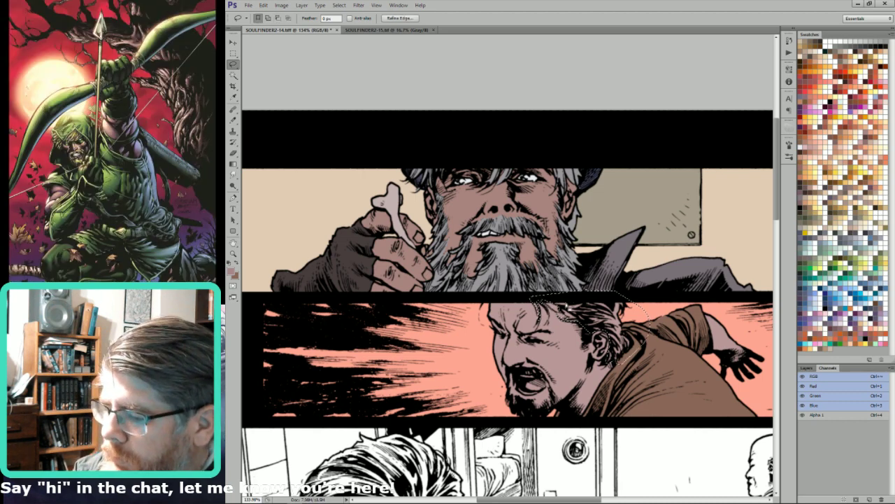
pyautogui.press('w')
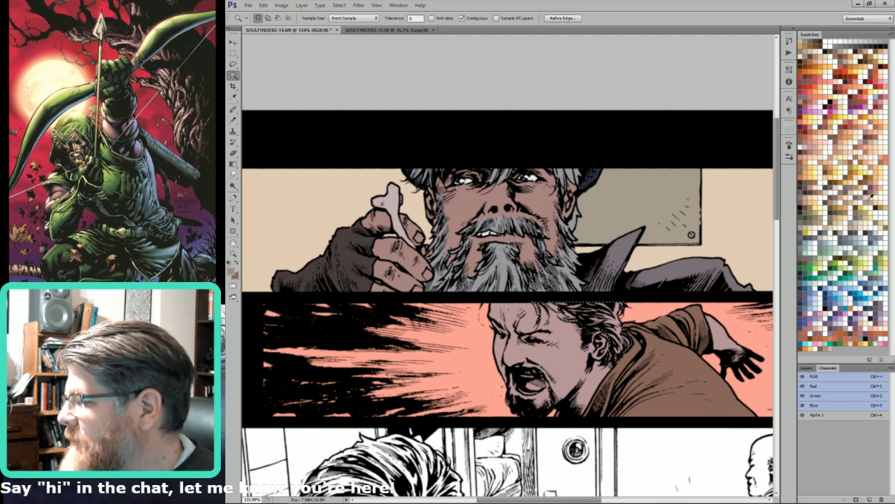
pyautogui.press('i')
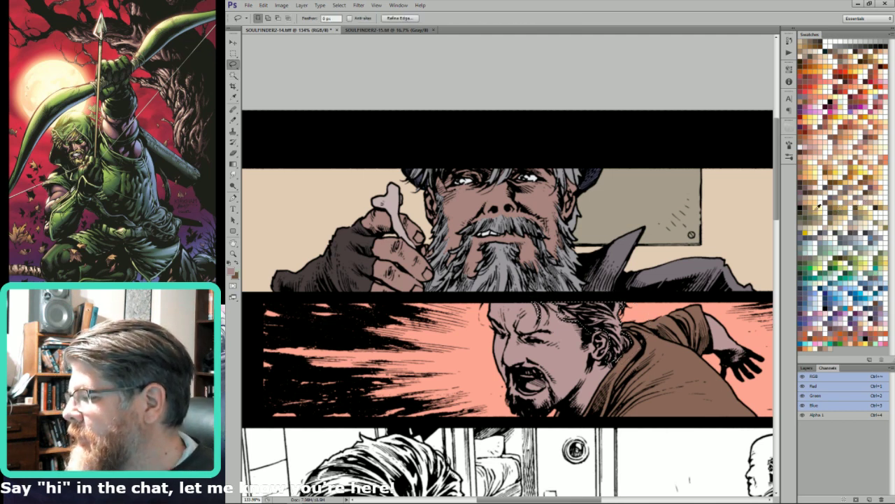
# Reduce the saturation of the shouting man's hair colour with a Hue/Saturation adjustment.
pyautogui.hotkey('ctrl', 'u')
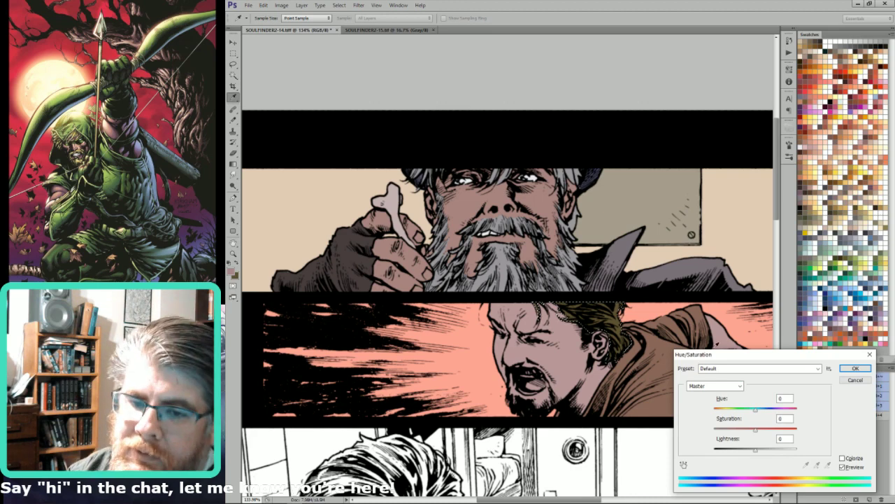
pyautogui.moveTo(751, 433)
pyautogui.mouseDown()
pyautogui.moveTo(776, 431)
pyautogui.moveTo(749, 433)
pyautogui.mouseUp()
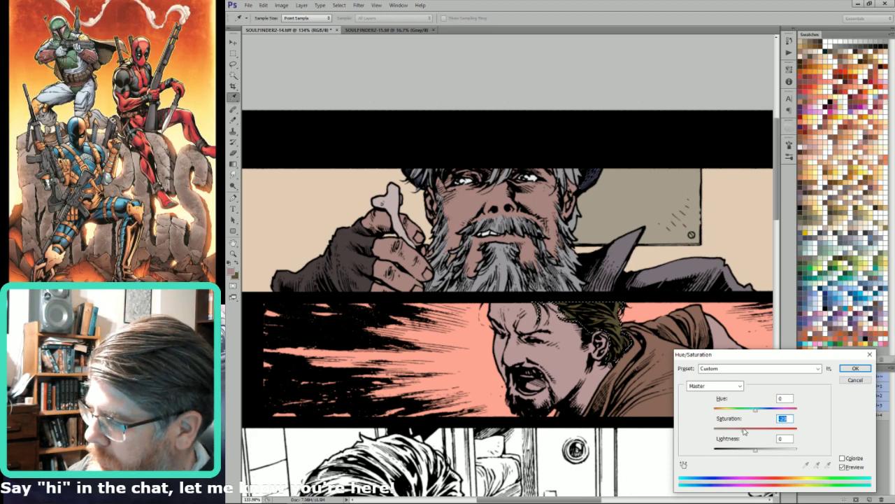
pyautogui.press('Return')
# Lasso the shouting man's moustache and goatee, fill them with the dark brown hair colour, and deselect.
pyautogui.press('l')
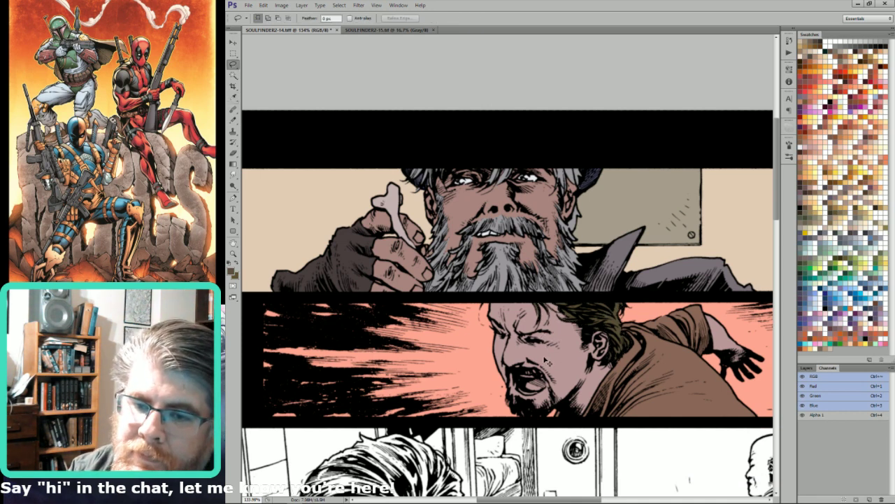
pyautogui.moveTo(510, 396)
pyautogui.mouseDown()
pyautogui.moveTo(533, 425)
pyautogui.moveTo(557, 408)
pyautogui.moveTo(522, 406)
pyautogui.mouseUp()
pyautogui.press('w')
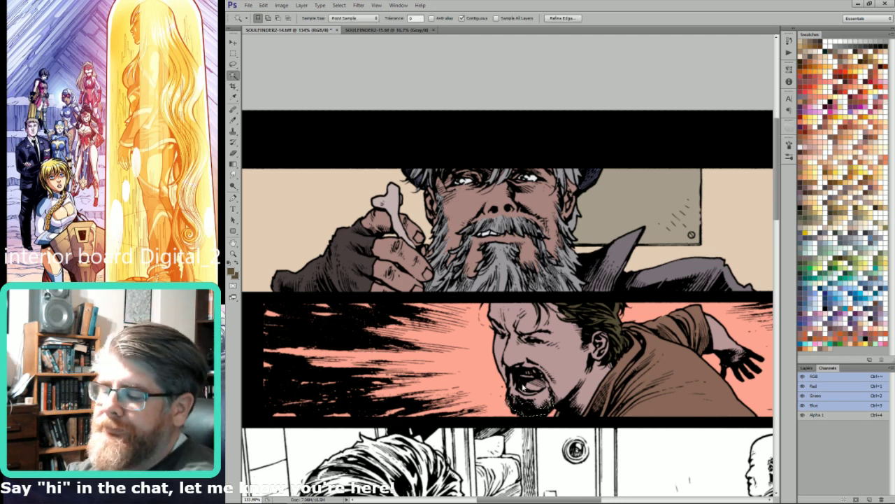
pyautogui.press('l')
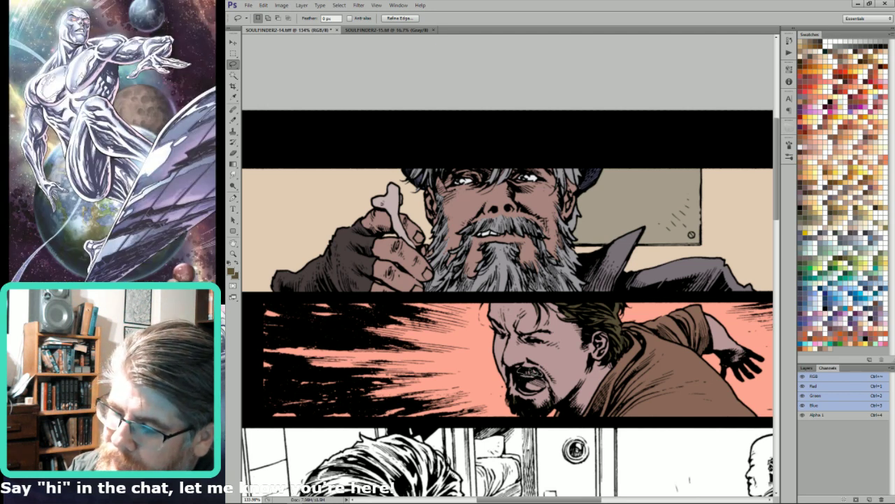
pyautogui.hotkey('ctrl', 'd')
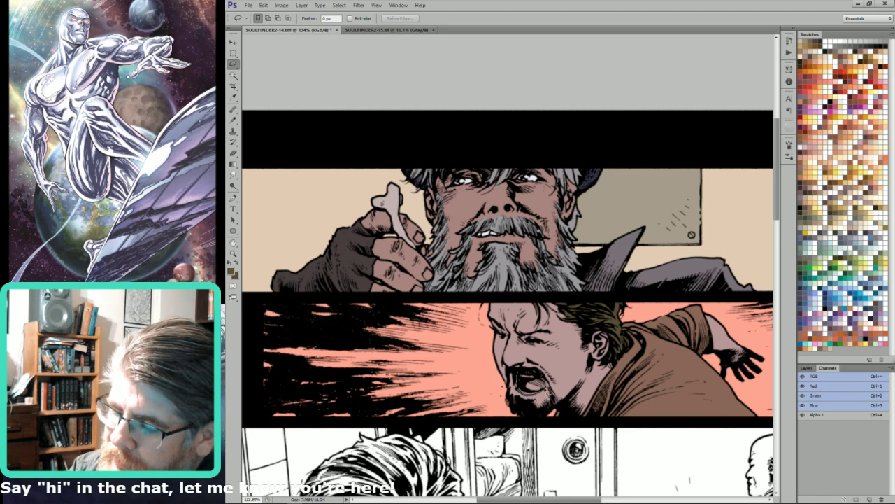
# Select the inside of the shouting man's open mouth and fill it with a muted red-brown swatch.
pyautogui.press('w')
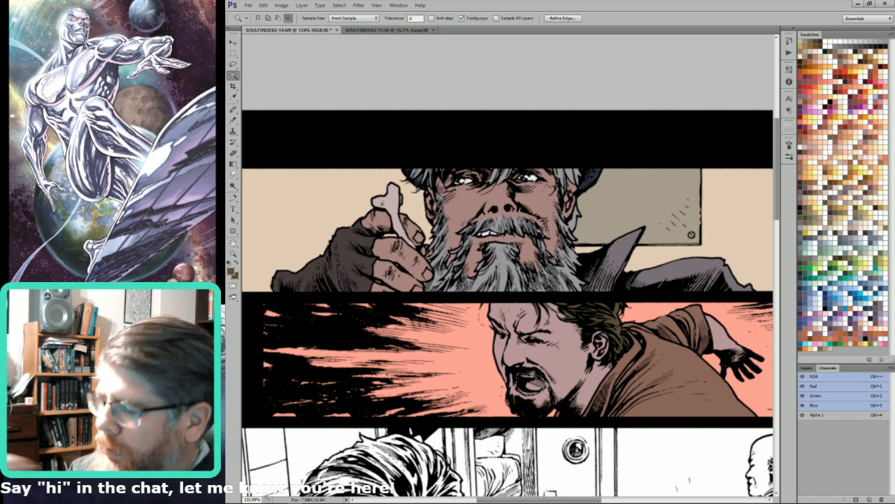
pyautogui.keyDown('ctrl'); pyautogui.click(799, 146); pyautogui.keyUp('ctrl')
pyautogui.press('l')
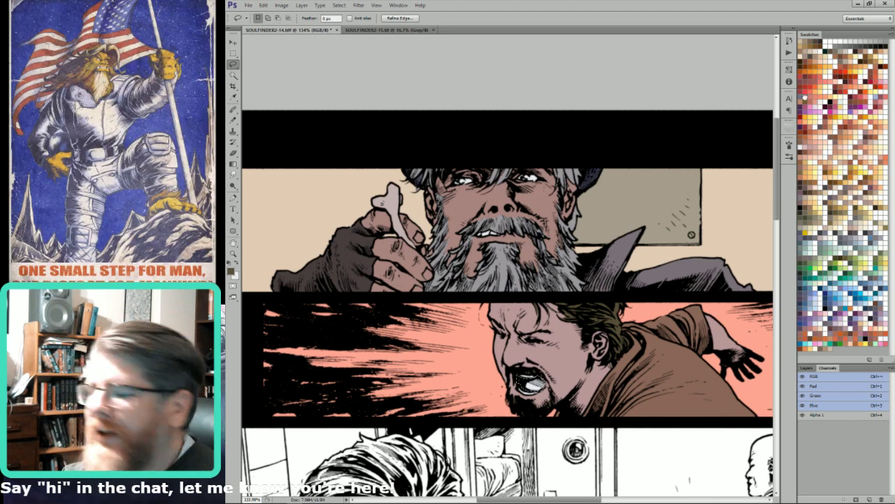
pyautogui.press('x')
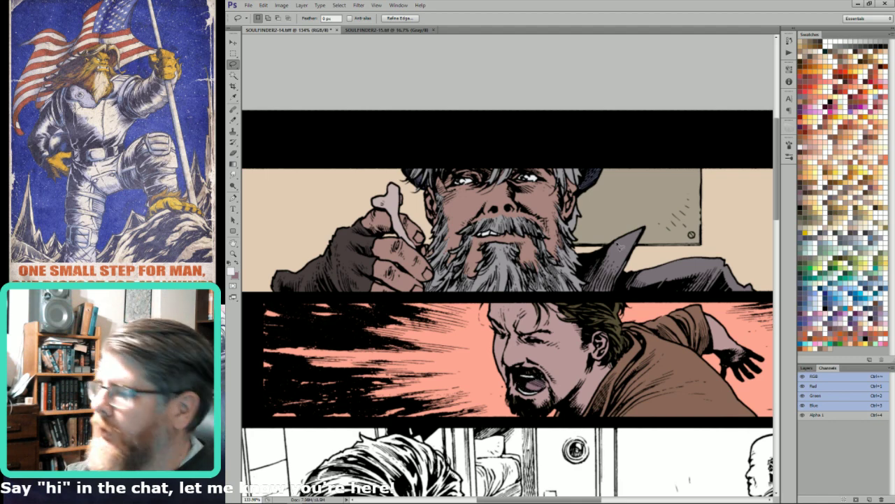
pyautogui.hotkey('shift', 'F5')
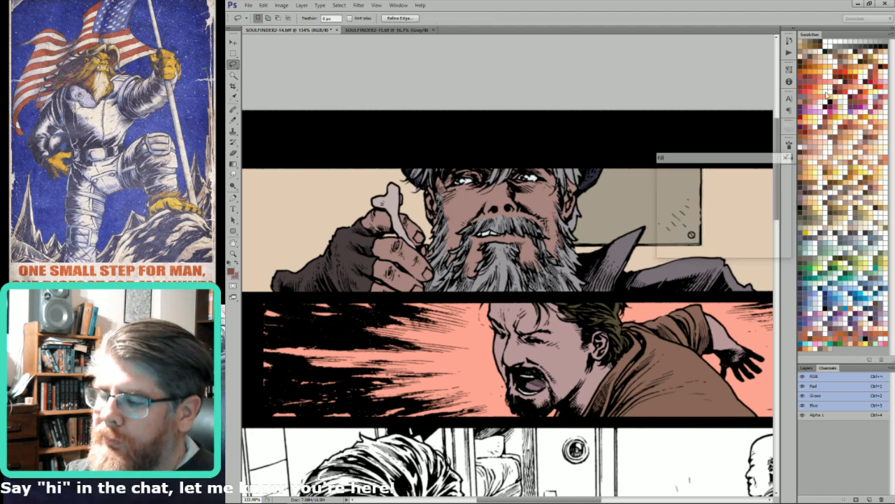
pyautogui.press('Return')
pyautogui.hotkey('shift', 'F5')
pyautogui.press('Return')
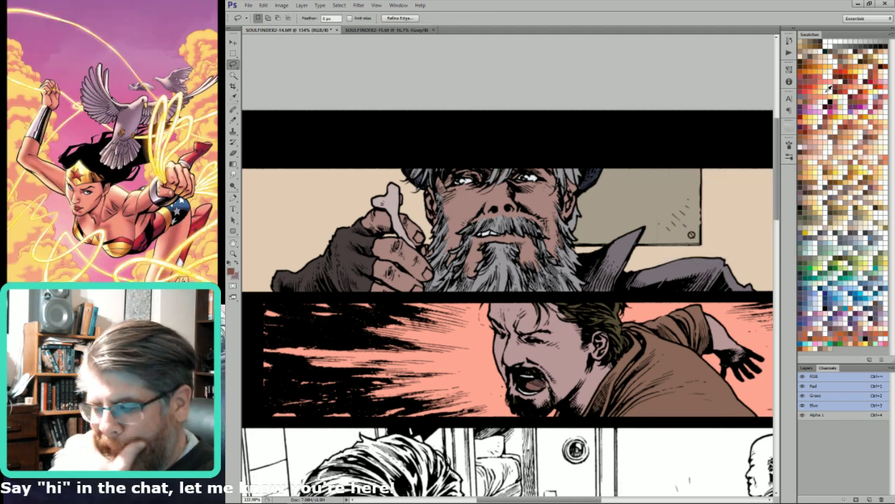
# Lasso the outlined angular shape behind the shouting man's hand in the second panel, fill it with a muted purple swatch, and deselect.
pyautogui.press('b')
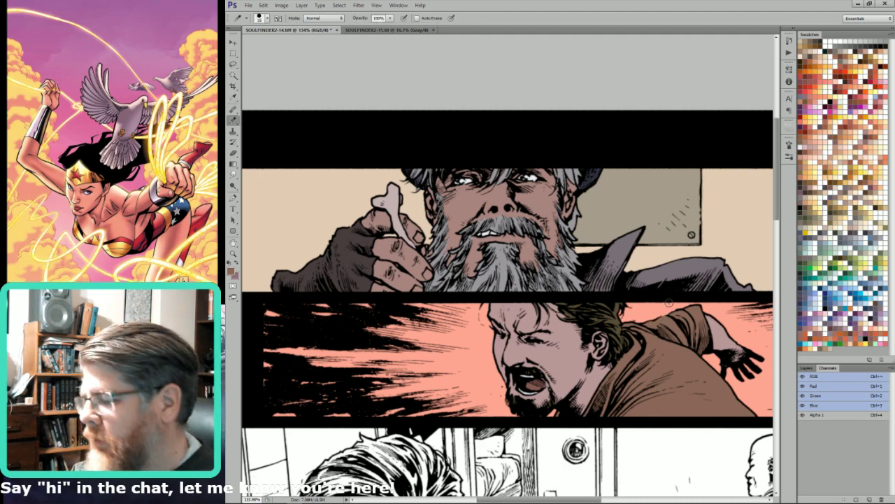
pyautogui.hotkey('ctrl', '0')
pyautogui.moveTo(679, 208); pyautogui.dragTo(536, 124)
pyautogui.press('l')
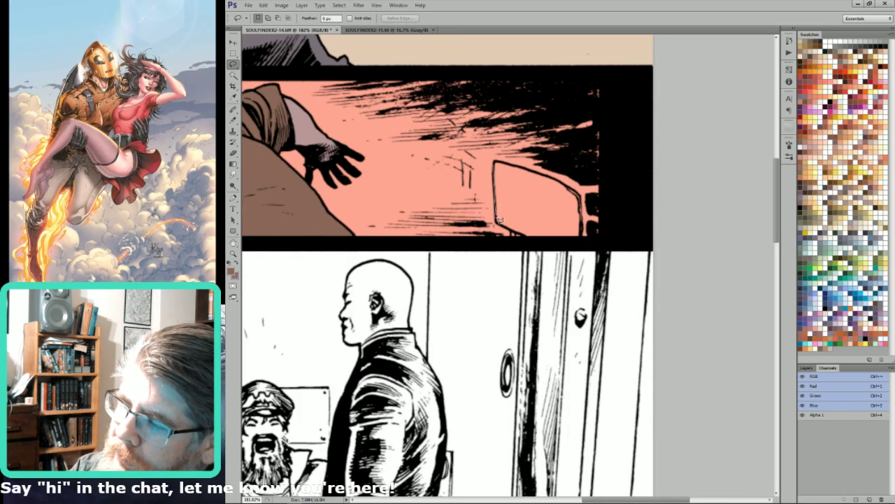
pyautogui.moveTo(518, 239)
pyautogui.mouseDown()
pyautogui.moveTo(562, 257)
pyautogui.moveTo(600, 236)
pyautogui.moveTo(582, 245)
pyautogui.moveTo(583, 201)
pyautogui.moveTo(573, 189)
pyautogui.moveTo(512, 165)
pyautogui.mouseUp()
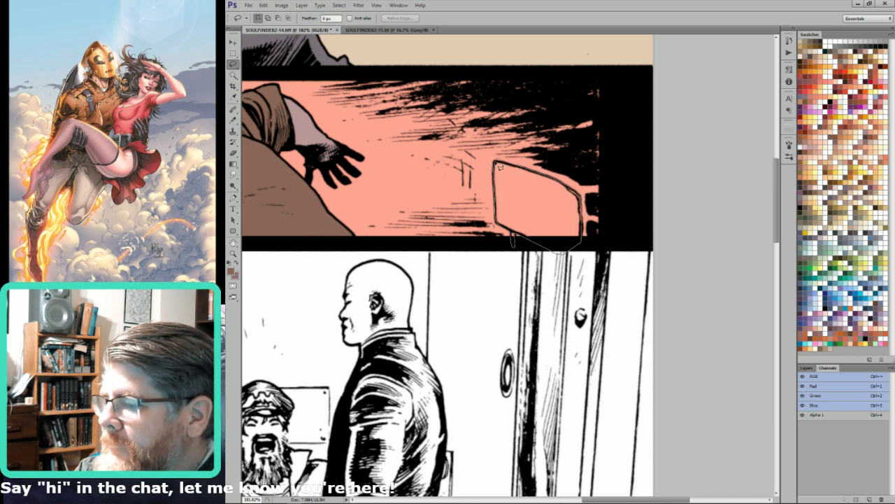
pyautogui.press('w')
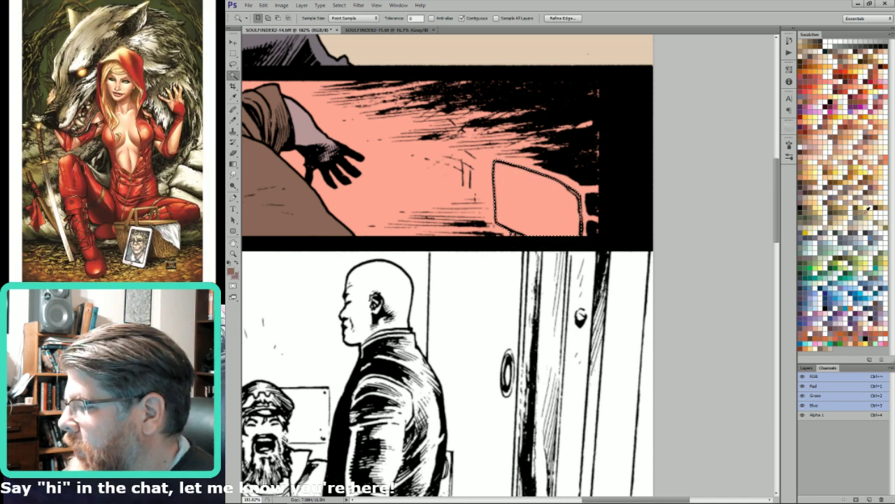
pyautogui.press('l')
pyautogui.hotkey('alt', 'BackSpace')
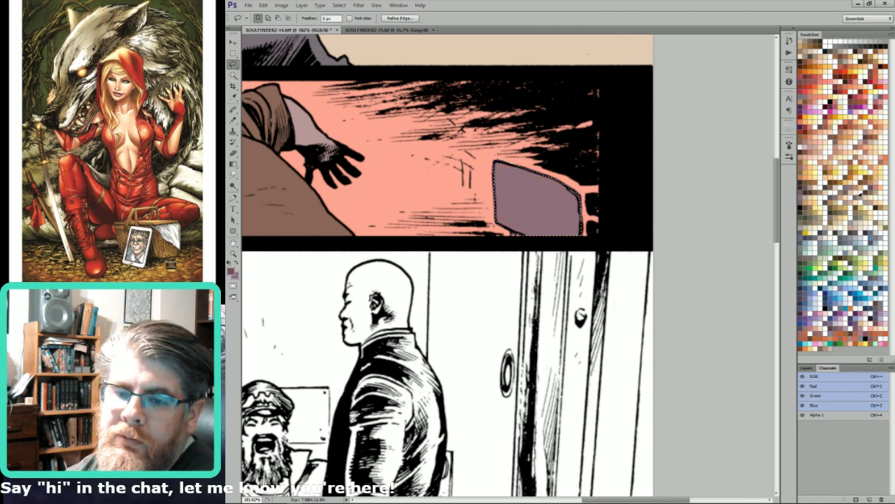
pyautogui.hotkey('ctrl', '-')
pyautogui.moveTo(431, 293); pyautogui.dragTo(546, 314)
pyautogui.moveTo(266, 398); pyautogui.dragTo(564, 292)
pyautogui.hotkey('ctrl', 'd')
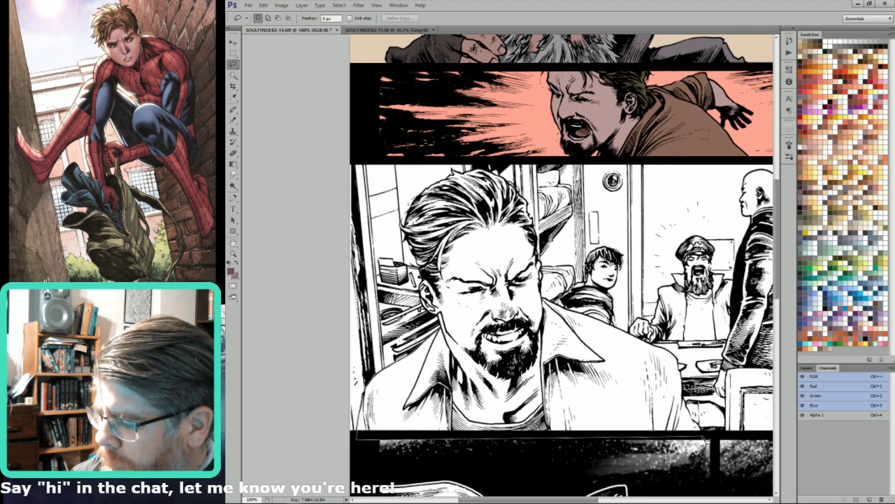
# Lasso the whole foreground man in the third panel and fill his figure with a medium brown swatch.
pyautogui.click(702, 435)
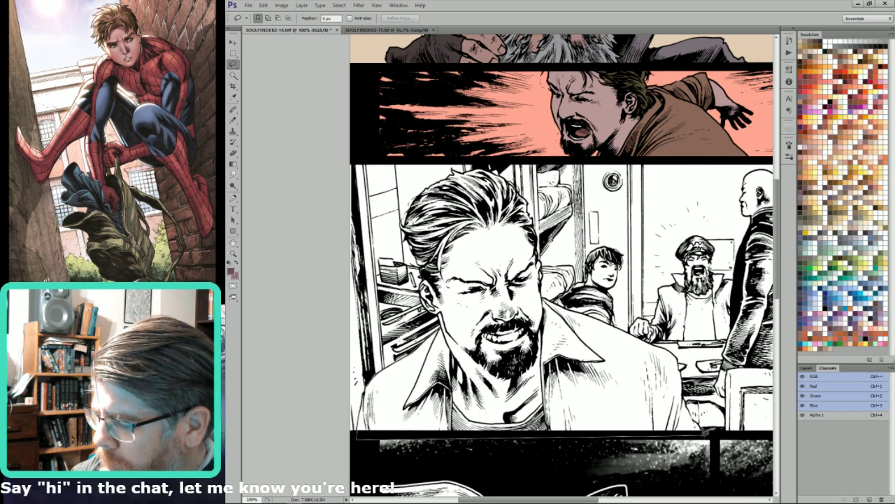
pyautogui.moveTo(698, 424)
pyautogui.mouseDown()
pyautogui.moveTo(673, 359)
pyautogui.moveTo(559, 311)
pyautogui.moveTo(542, 290)
pyautogui.moveTo(536, 231)
pyautogui.moveTo(519, 196)
pyautogui.moveTo(522, 204)
pyautogui.mouseUp()
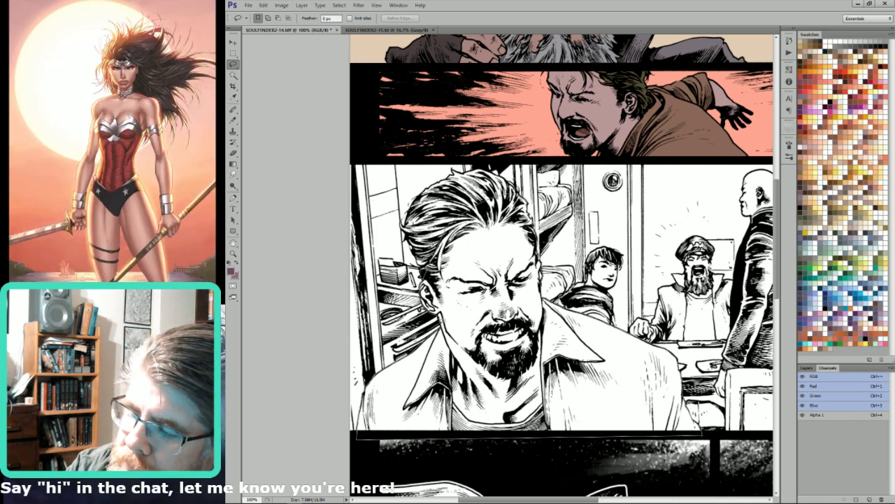
pyautogui.press('w')
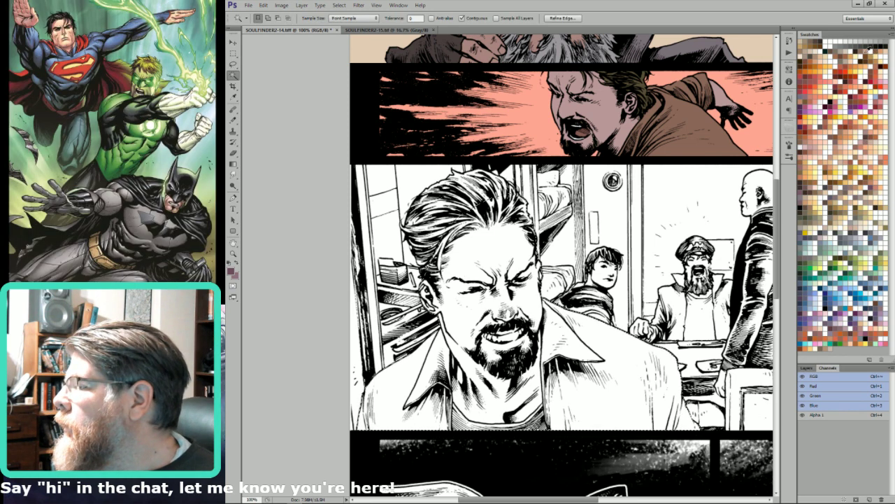
pyautogui.click(806, 47)
pyautogui.press('l')
pyautogui.hotkey('alt', 'BackSpace')
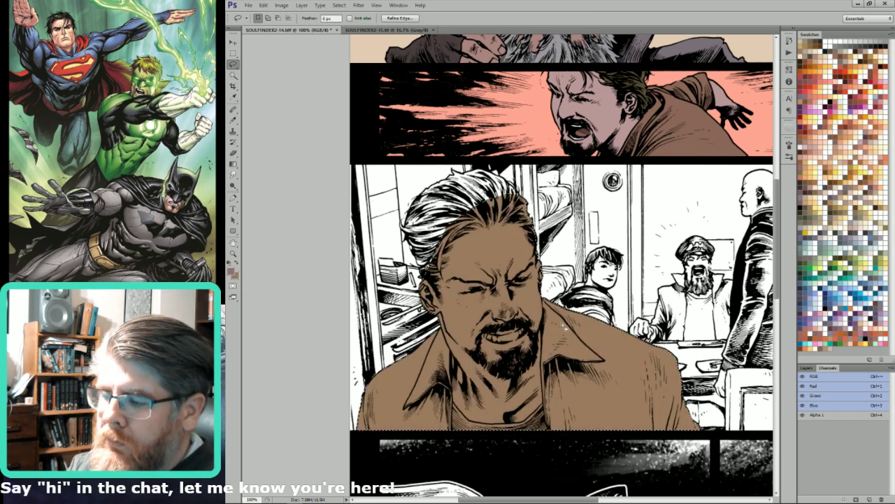
# Subtract the jacket from the foreground man's selection and fill the remaining head, neck and shirt area with a dark blue-grey swatch.
pyautogui.moveTo(547, 301)
pyautogui.mouseDown()
pyautogui.moveTo(550, 428)
pyautogui.moveTo(650, 469)
pyautogui.moveTo(737, 430)
pyautogui.mouseUp()
pyautogui.moveTo(335, 397)
pyautogui.mouseDown()
pyautogui.moveTo(521, 371)
pyautogui.moveTo(630, 427)
pyautogui.moveTo(643, 372)
pyautogui.mouseUp()
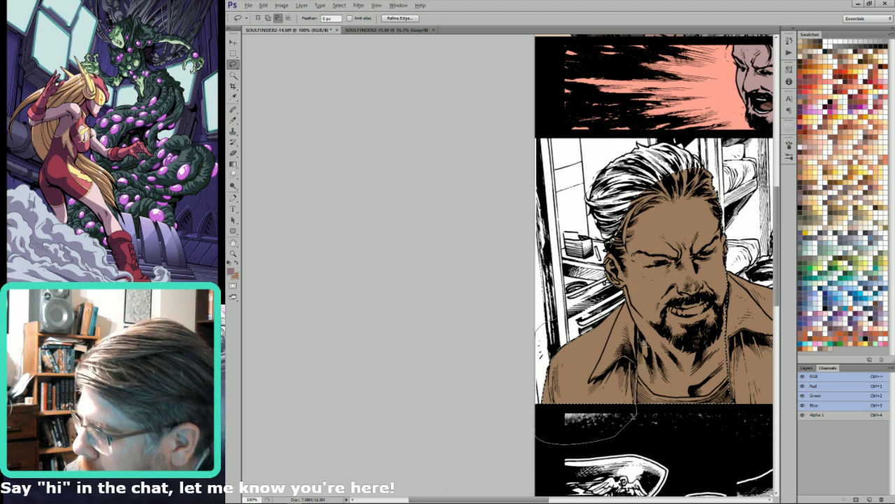
pyautogui.moveTo(634, 308); pyautogui.dragTo(613, 291)
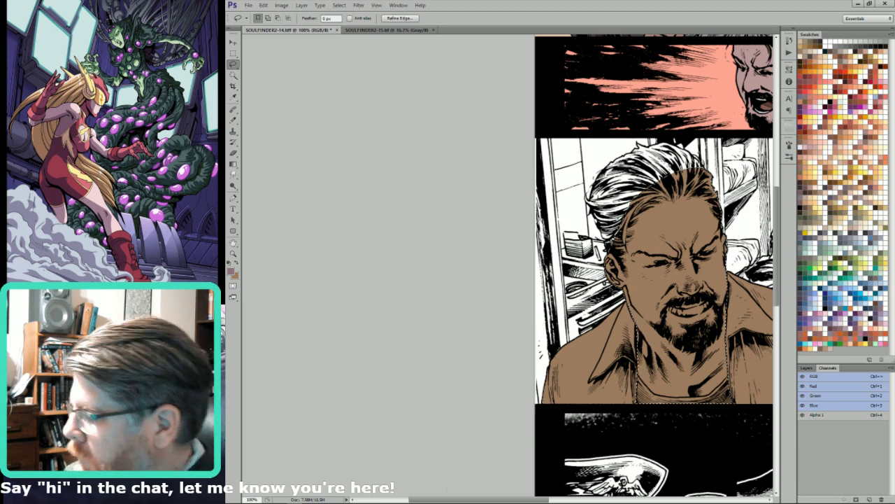
pyautogui.click(875, 273)
pyautogui.press('x')
pyautogui.hotkey('ctrl', 'BackSpace')
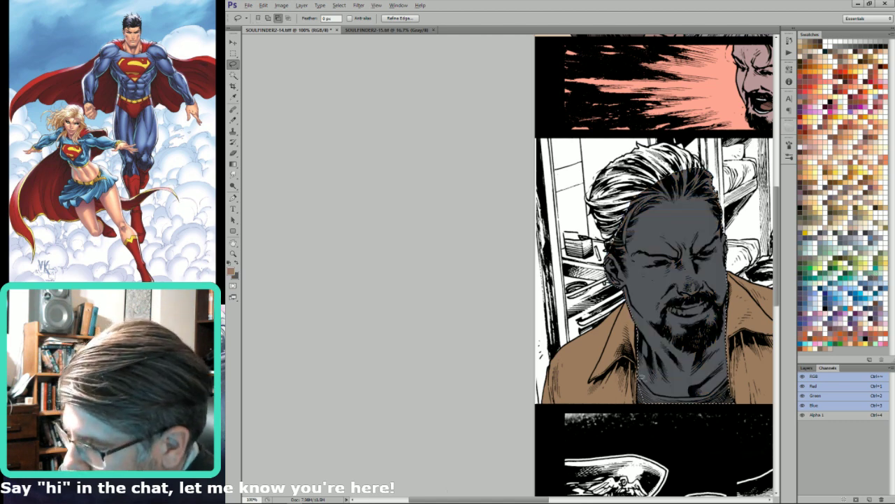
# Subtract the shirt from the selection, fill the foreground man's face and neck with a pinkish skin swatch, and deselect.
pyautogui.moveTo(662, 400)
pyautogui.mouseDown()
pyautogui.moveTo(714, 401)
pyautogui.moveTo(743, 376)
pyautogui.mouseUp()
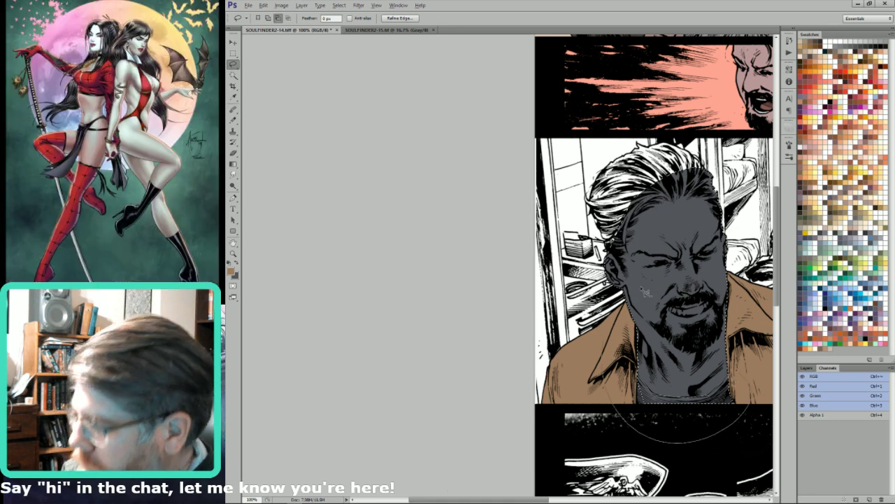
pyautogui.click(867, 164)
pyautogui.hotkey('alt', 'BackSpace')
pyautogui.press('x')
pyautogui.moveTo(646, 177); pyautogui.dragTo(696, 321)
pyautogui.hotkey('ctrl', 'd')
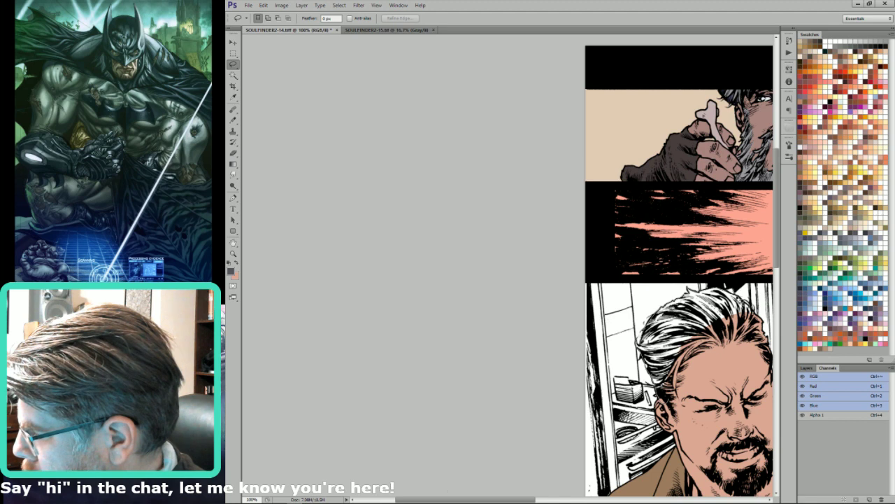
# Lasso the white remainder of the foreground man's hair, fill it with the same skin colour, and deselect.
pyautogui.moveTo(755, 315); pyautogui.dragTo(733, 372)
pyautogui.hotkey('ctrl', 'BackSpace')
pyautogui.hotkey('ctrl', 'd')
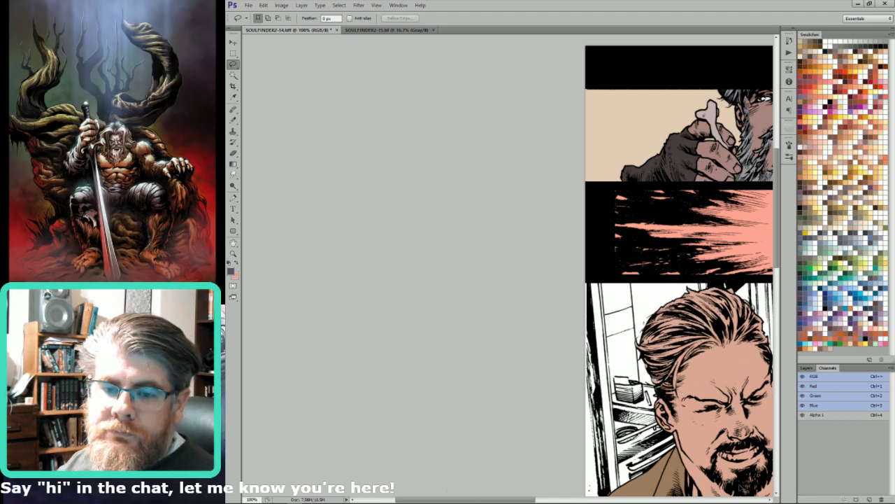
# Lasso the foreground man's hair down to the hairline, fill it with a dark brown swatch, and deselect.
pyautogui.moveTo(726, 420); pyautogui.dragTo(624, 403)
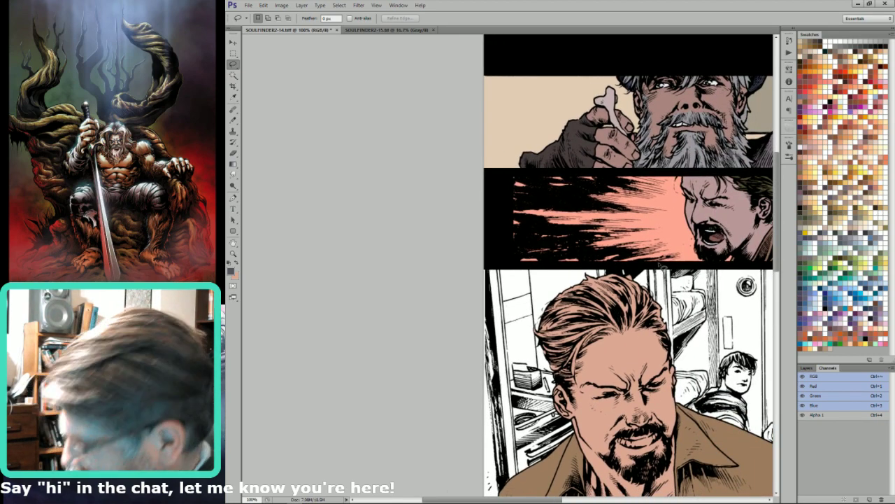
pyautogui.moveTo(599, 257)
pyautogui.mouseDown()
pyautogui.moveTo(583, 246)
pyautogui.moveTo(670, 280)
pyautogui.moveTo(662, 358)
pyautogui.mouseUp()
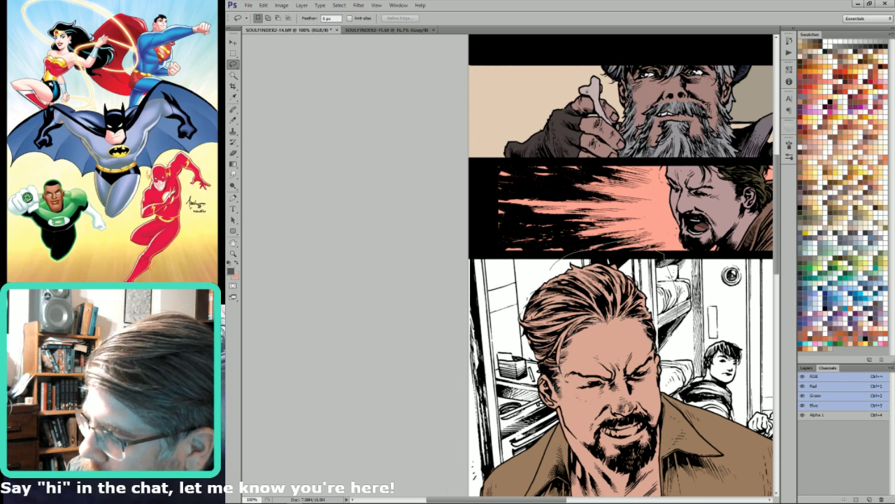
pyautogui.press('w')
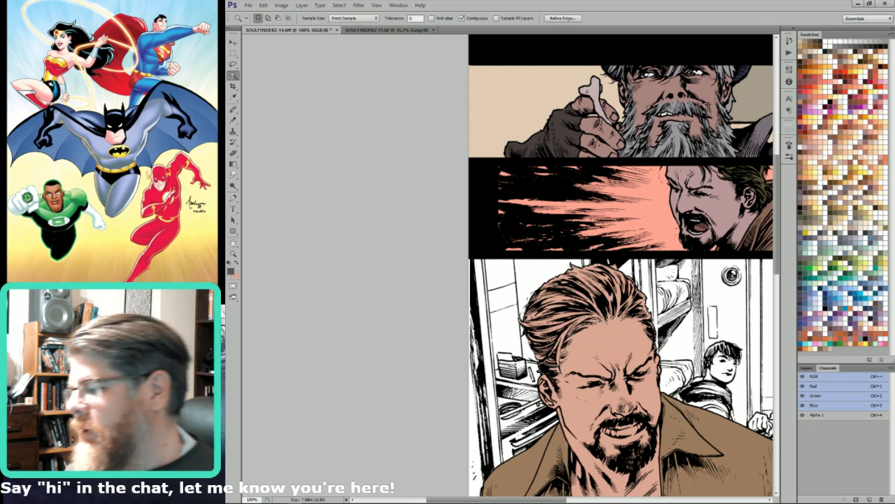
pyautogui.press('x')
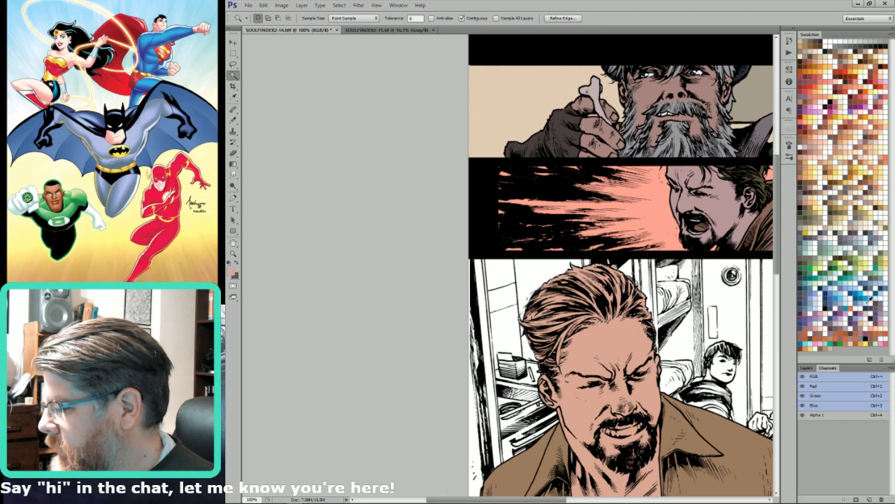
pyautogui.press('x')
pyautogui.click(814, 190)
pyautogui.press('x')
pyautogui.hotkey('ctrl', 'BackSpace')
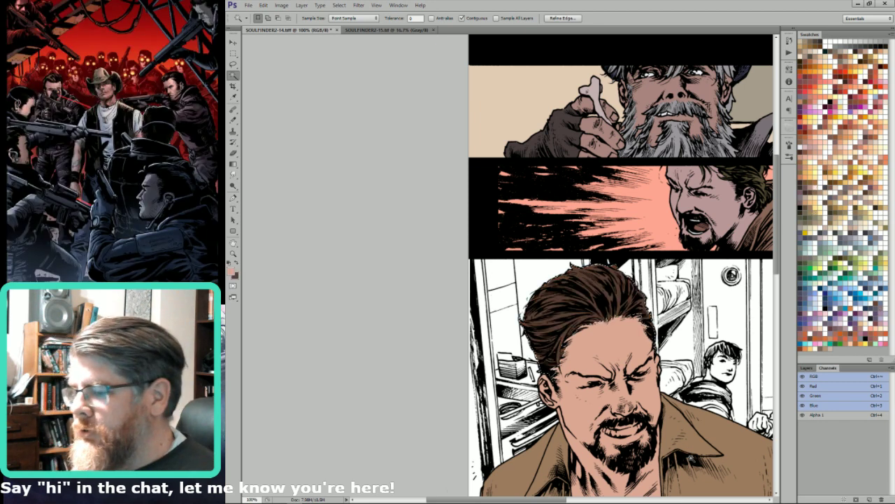
pyautogui.press('l')
pyautogui.hotkey('ctrl', 'd')
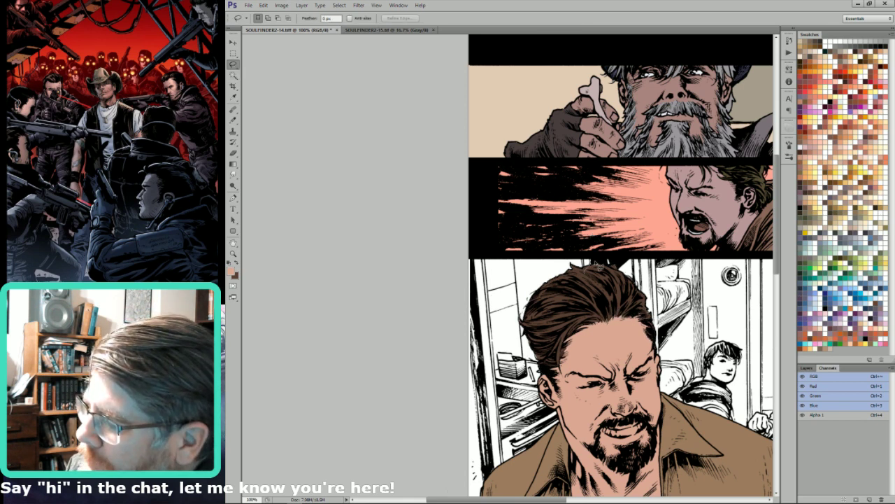
pyautogui.moveTo(602, 266); pyautogui.dragTo(600, 268)
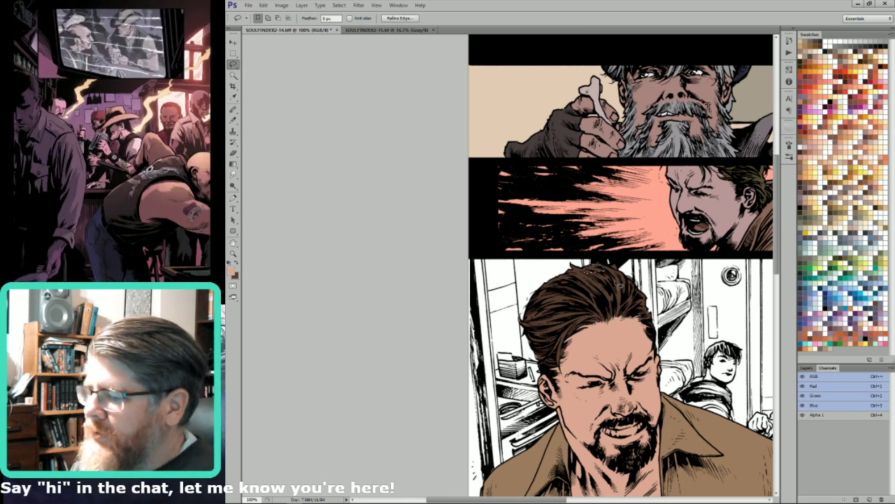
pyautogui.hotkey('ctrl', 'd')
# Lasso the upright post along the third panel's left edge, fill it with a dark grey swatch, and deselect.
pyautogui.moveTo(584, 447); pyautogui.dragTo(622, 316)
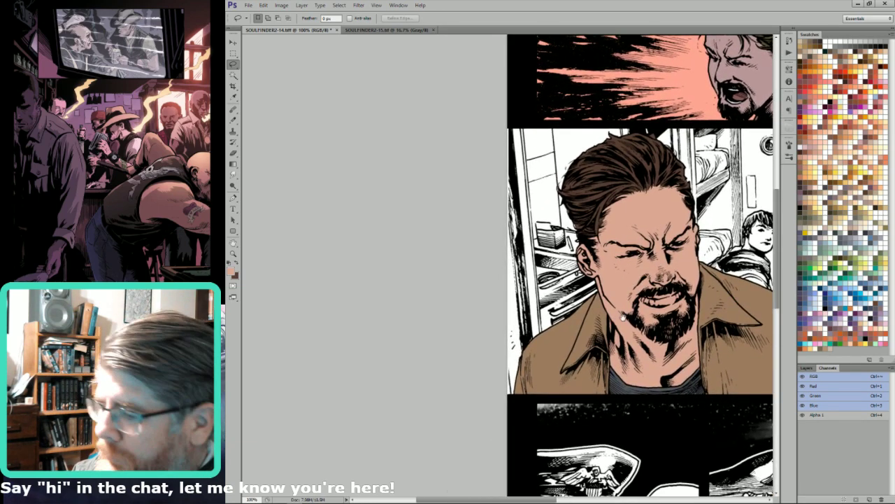
pyautogui.moveTo(539, 316)
pyautogui.mouseDown()
pyautogui.moveTo(612, 366)
pyautogui.moveTo(597, 196)
pyautogui.moveTo(560, 197)
pyautogui.moveTo(553, 441)
pyautogui.moveTo(621, 460)
pyautogui.mouseUp()
pyautogui.press('w')
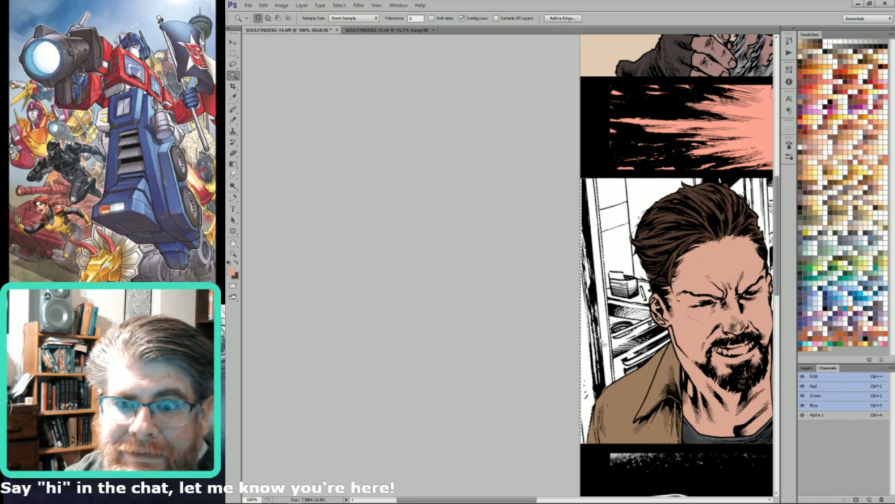
pyautogui.click(860, 213)
pyautogui.press('l')
pyautogui.hotkey('alt', 'BackSpace')
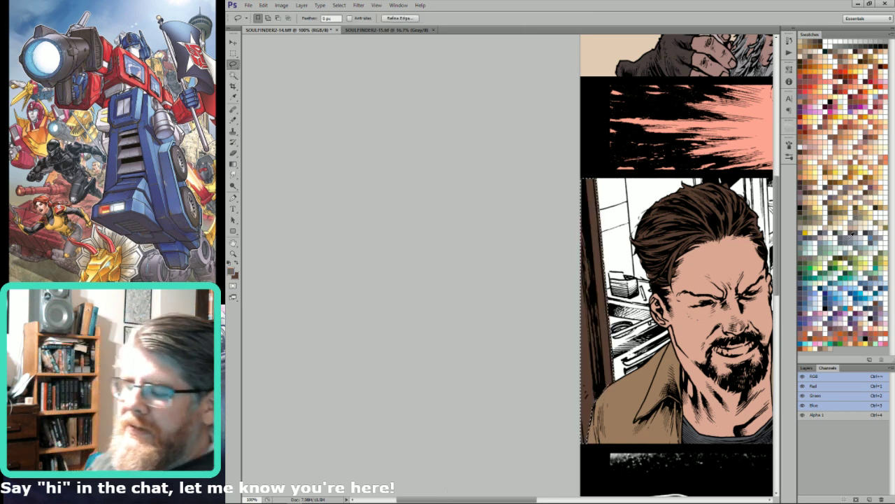
pyautogui.hotkey('ctrl', 'd')
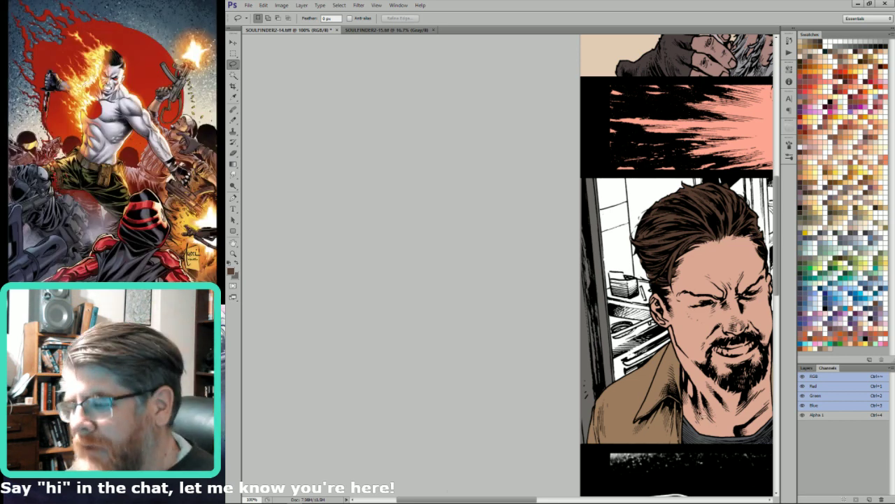
# Lasso the riveted door post along the third panel's right edge and fill it with the same dark grey.
pyautogui.moveTo(742, 442); pyautogui.dragTo(689, 440)
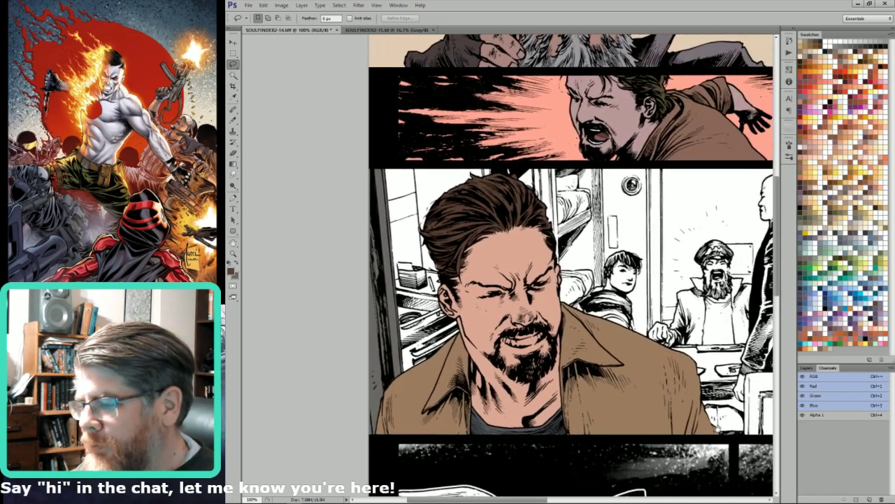
pyautogui.moveTo(751, 456); pyautogui.dragTo(693, 468)
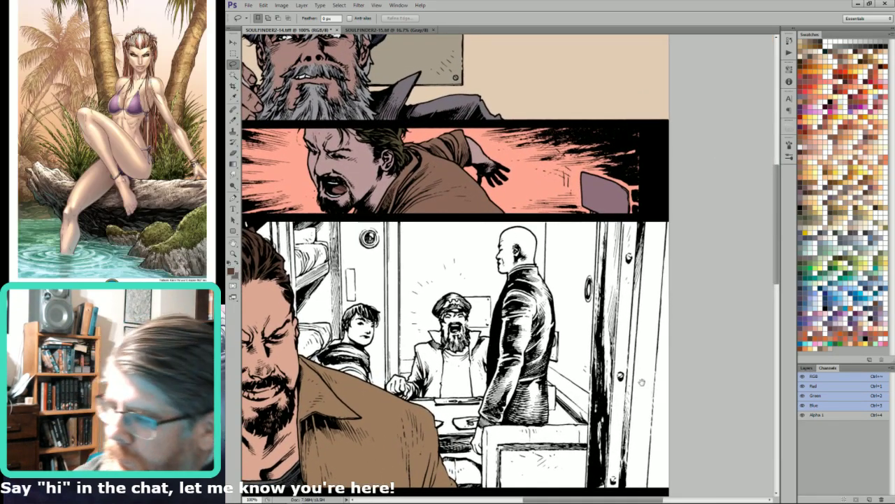
pyautogui.moveTo(642, 382); pyautogui.dragTo(673, 283)
pyautogui.moveTo(704, 392); pyautogui.dragTo(620, 394)
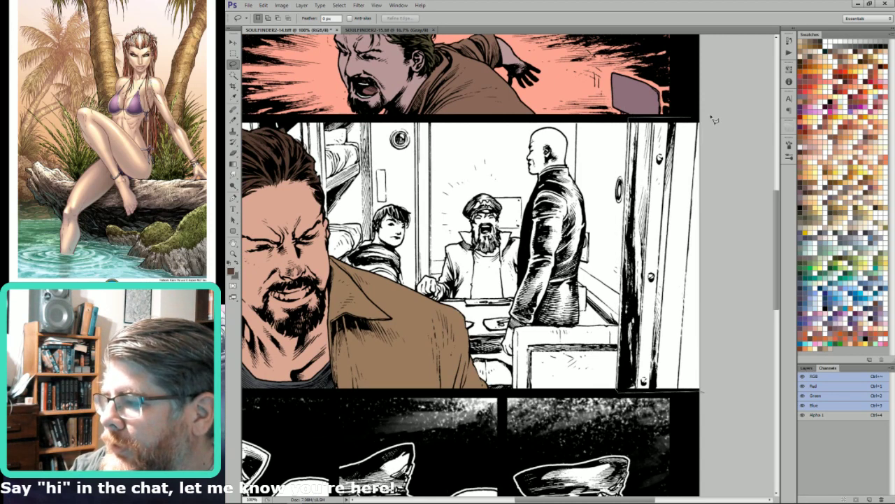
pyautogui.press('w')
pyautogui.click(673, 197)
pyautogui.hotkey('alt', 'BackSpace')
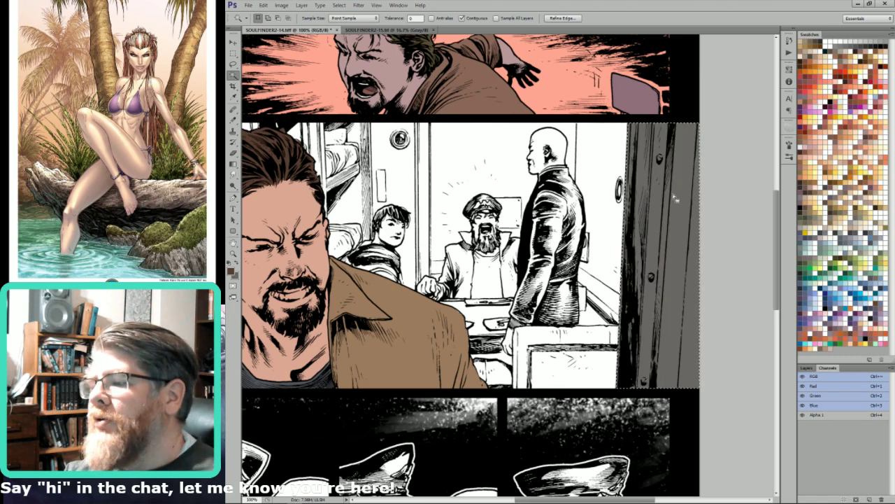
pyautogui.press('l')
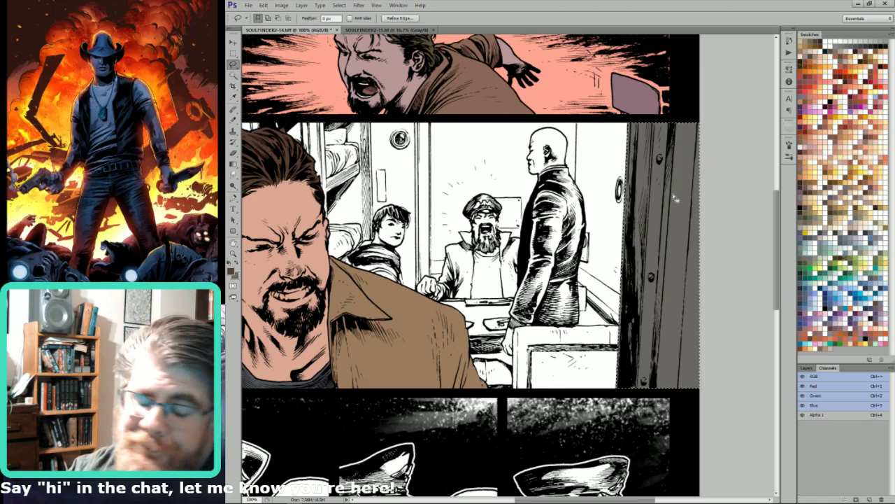
# Select the remaining white area of the third panel, fill it with a light beige swatch, and deselect.
pyautogui.moveTo(542, 165); pyautogui.dragTo(631, 196)
pyautogui.moveTo(541, 223); pyautogui.dragTo(612, 252)
pyautogui.press('w')
pyautogui.click(575, 256)
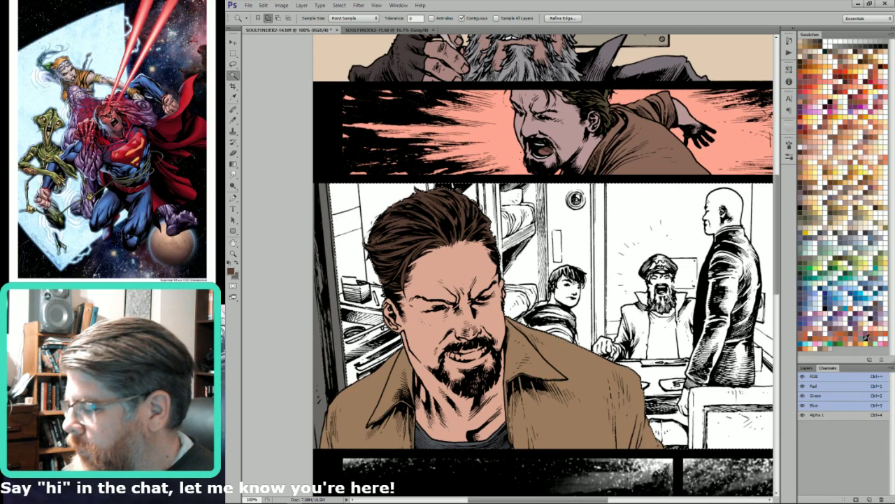
pyautogui.click(833, 345)
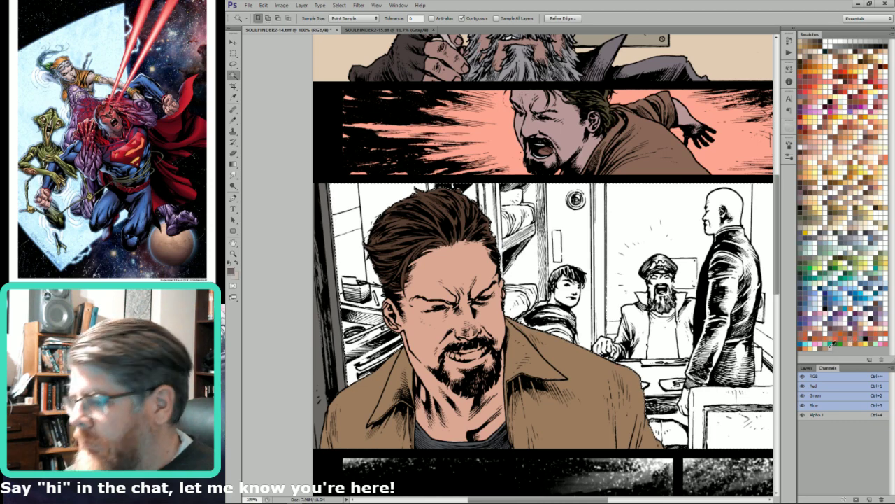
pyautogui.hotkey('alt', 'BackSpace')
pyautogui.press('l')
pyautogui.moveTo(700, 421); pyautogui.dragTo(649, 414)
pyautogui.hotkey('ctrl', 'd')
# Lasso the framed seat back in the third panel's lower right corner, fill it with a different swatch, and deselect.
pyautogui.moveTo(648, 446); pyautogui.dragTo(645, 449)
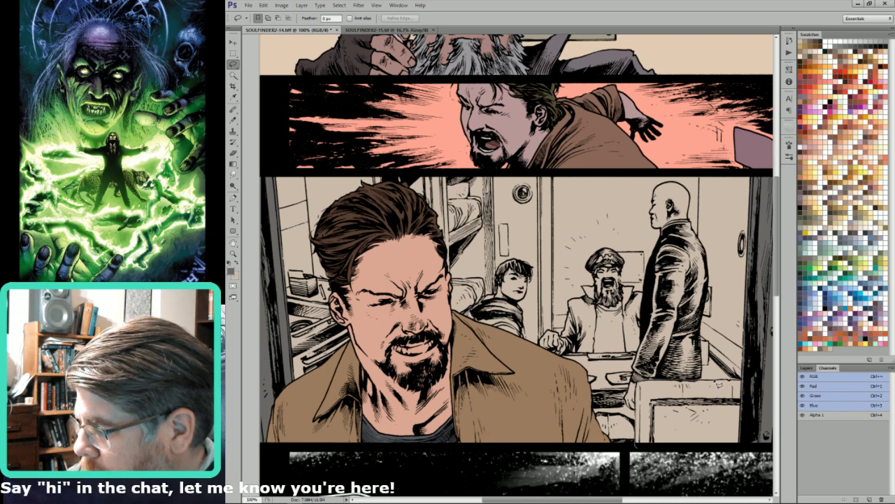
pyautogui.moveTo(735, 386)
pyautogui.mouseDown()
pyautogui.moveTo(765, 434)
pyautogui.moveTo(755, 458)
pyautogui.mouseUp()
pyautogui.press('w')
pyautogui.keyDown('alt'); pyautogui.keyDown('shift'); pyautogui.click(726, 425); pyautogui.keyUp('shift'); pyautogui.keyUp('alt')
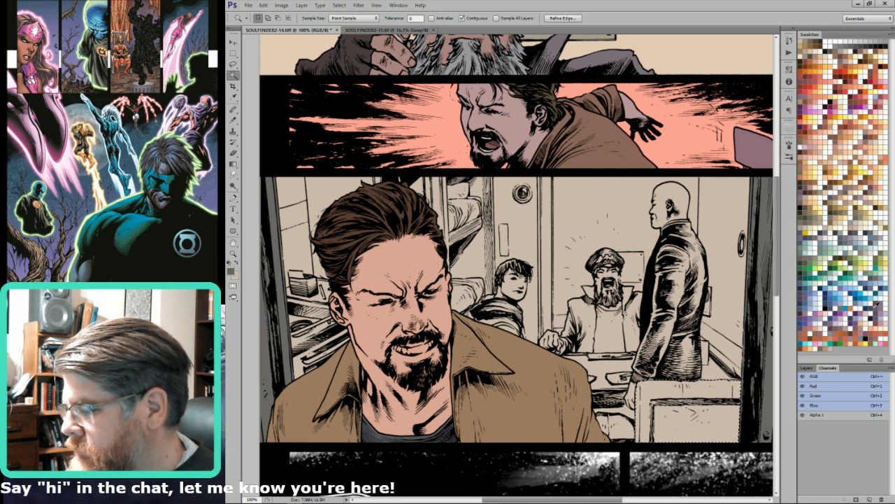
pyautogui.press('l')
pyautogui.click(853, 326)
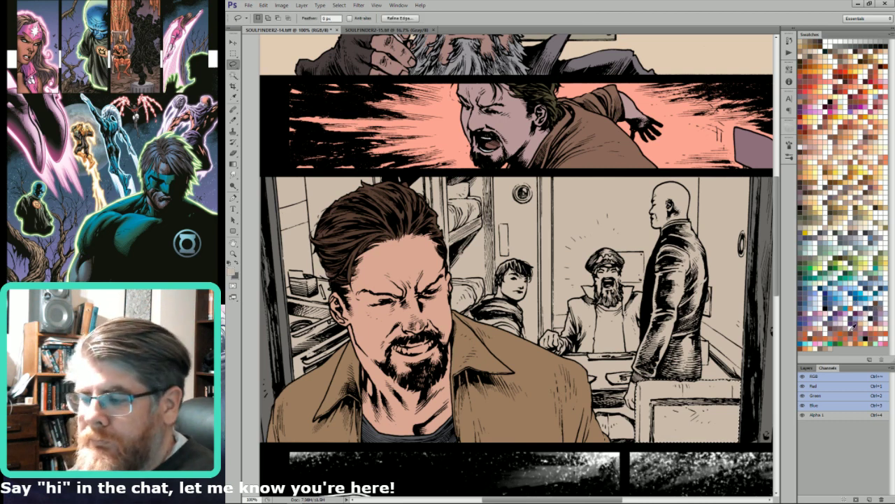
pyautogui.hotkey('alt', 'BackSpace')
pyautogui.hotkey('ctrl', 'd')
# Lasso the cluttered shelves behind the foreground man's shoulder, fill them with a pale blue-grey colour, and deselect.
pyautogui.moveTo(502, 319); pyautogui.dragTo(746, 327)
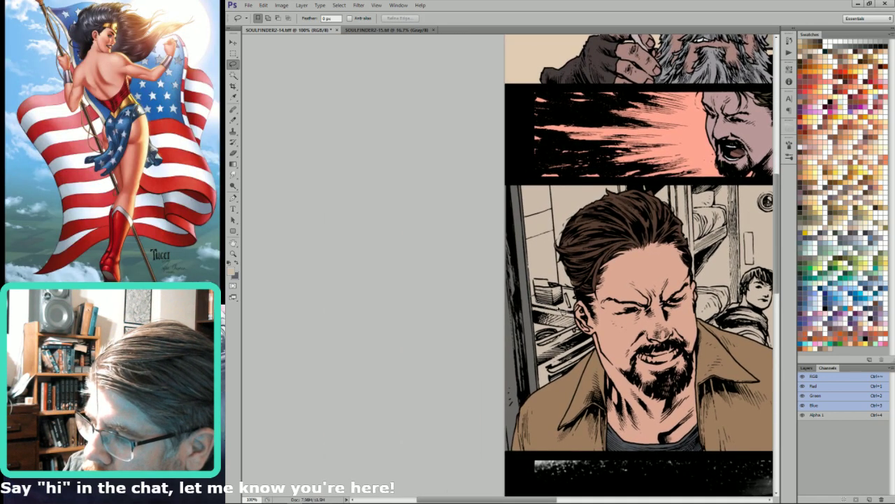
pyautogui.moveTo(587, 295)
pyautogui.mouseDown()
pyautogui.moveTo(597, 401)
pyautogui.moveTo(500, 368)
pyautogui.mouseUp()
pyautogui.press('w')
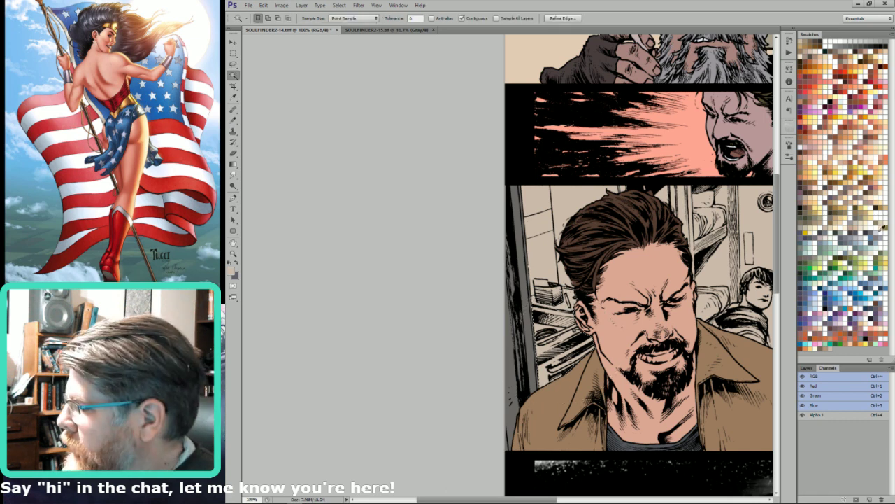
pyautogui.press('l')
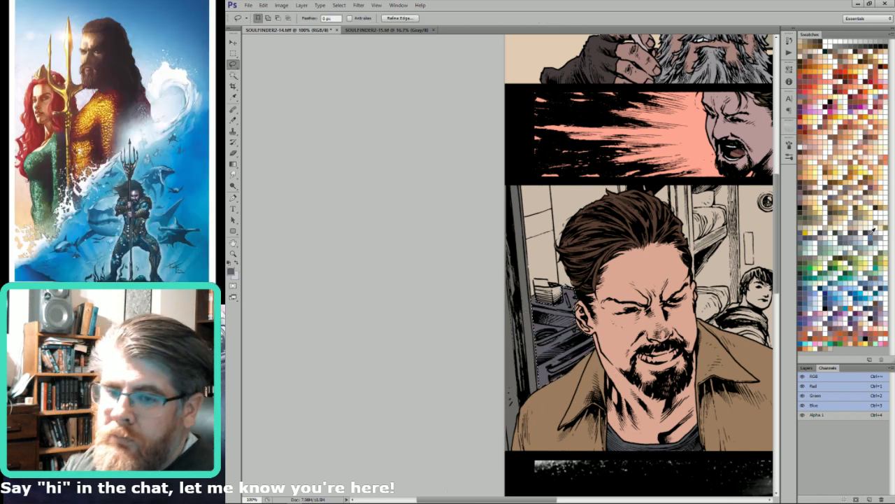
pyautogui.hotkey('ctrl', 'BackSpace')
pyautogui.hotkey('ctrl', 'd')
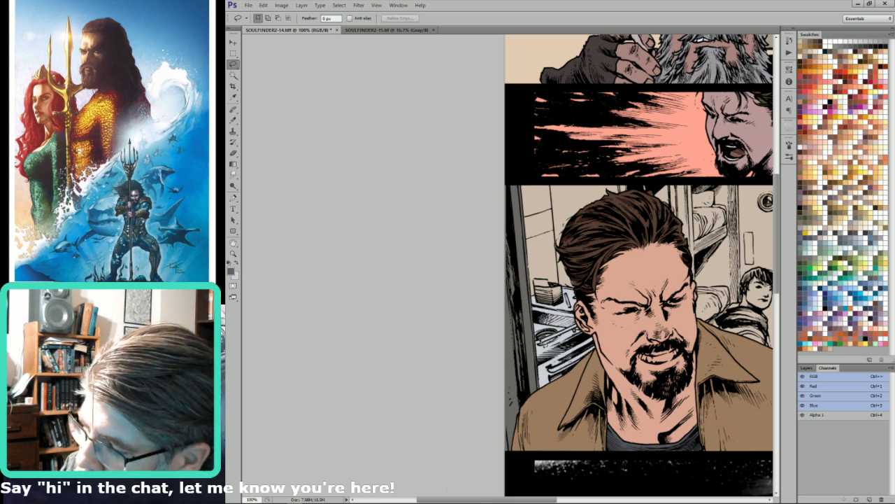
# Lasso the small file box on the shelf behind the foreground man and fill it with an ochre-brown swatch.
pyautogui.moveTo(544, 348); pyautogui.dragTo(533, 339)
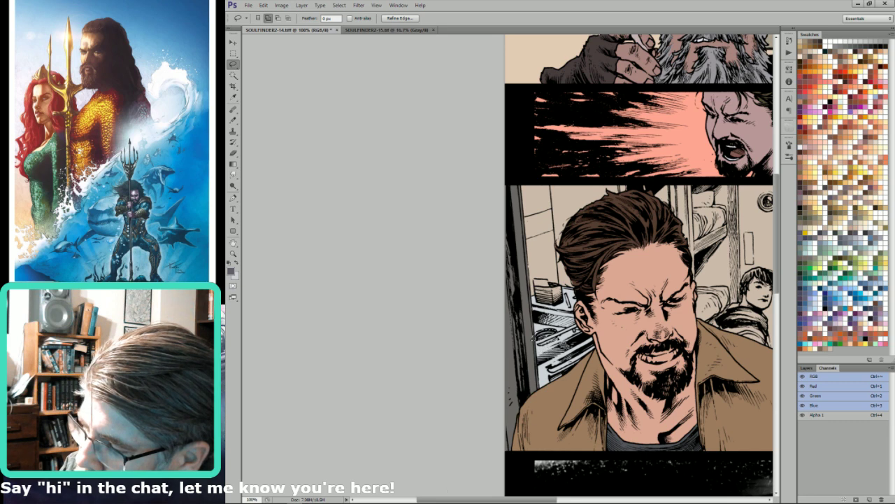
pyautogui.press('w')
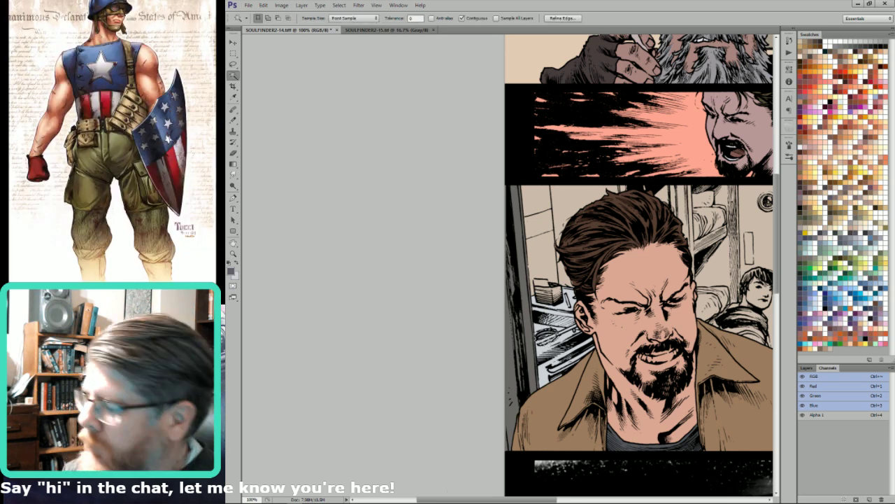
pyautogui.press('l')
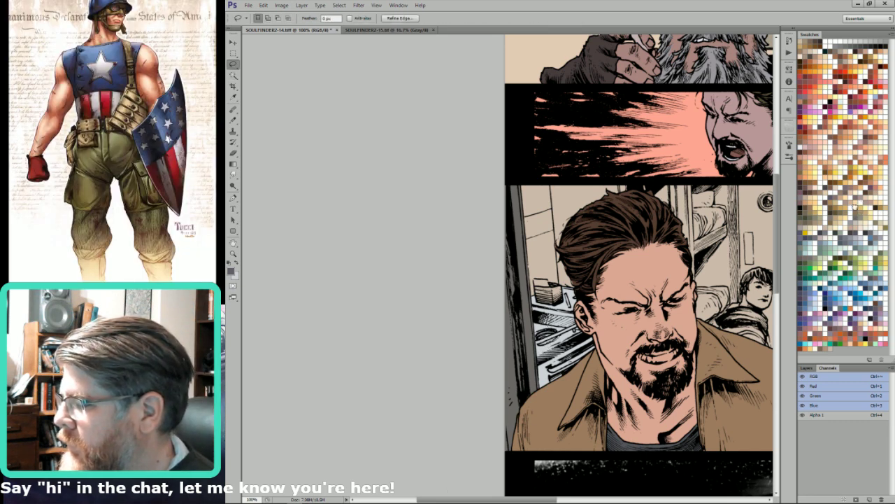
pyautogui.click(855, 205)
pyautogui.moveTo(564, 300); pyautogui.dragTo(555, 300)
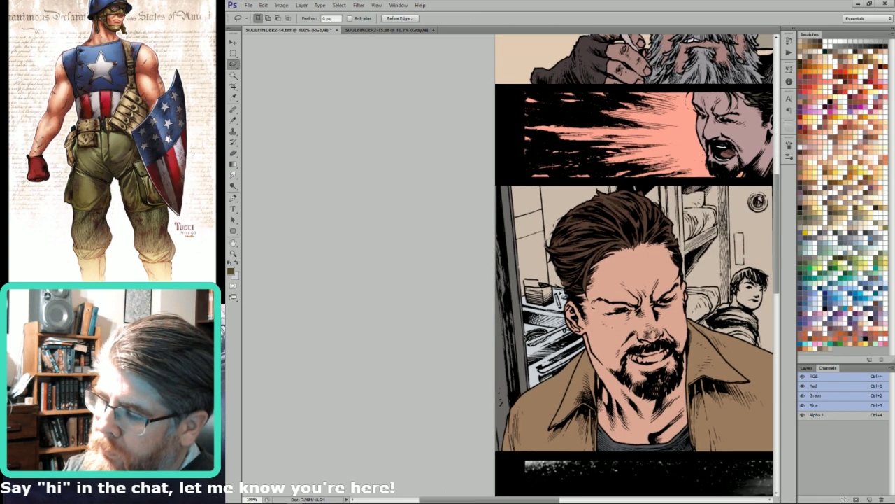
pyautogui.moveTo(567, 297); pyautogui.dragTo(568, 311)
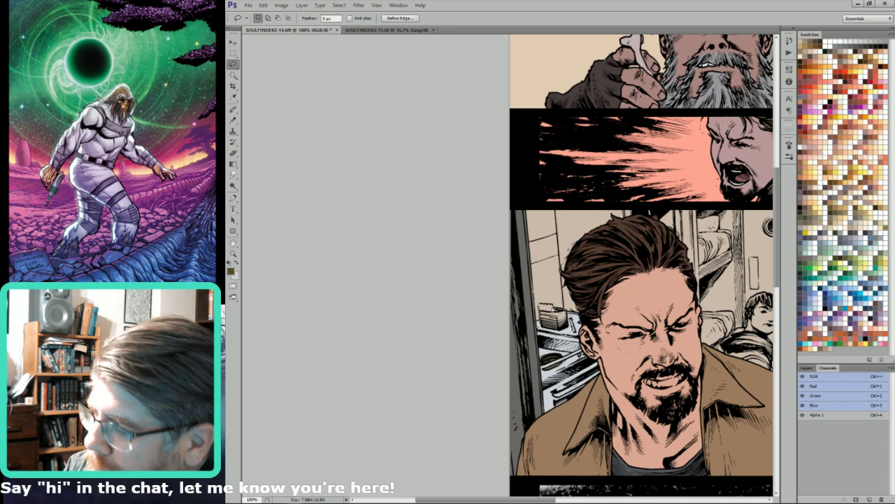
pyautogui.press('w')
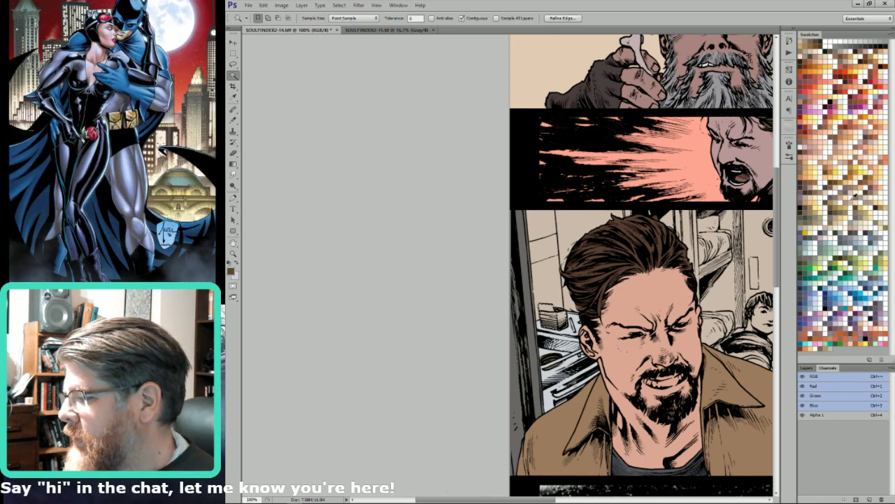
pyautogui.click(839, 203)
pyautogui.press('l')
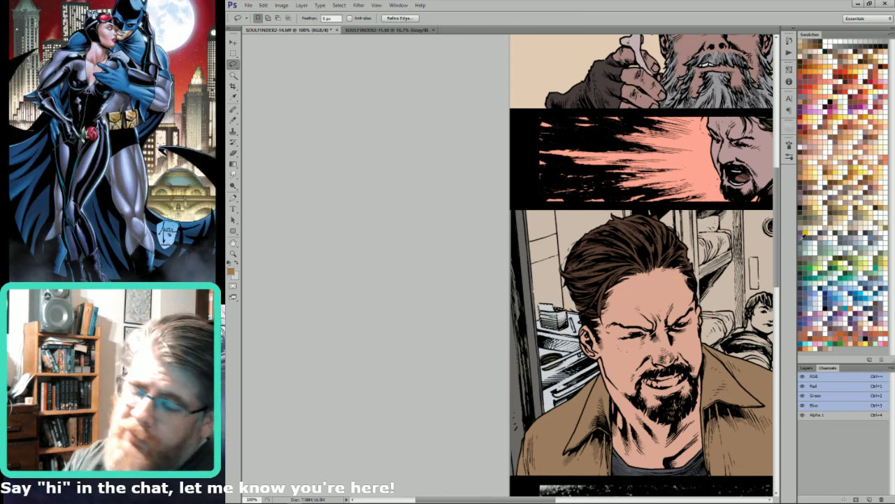
pyautogui.press('x')
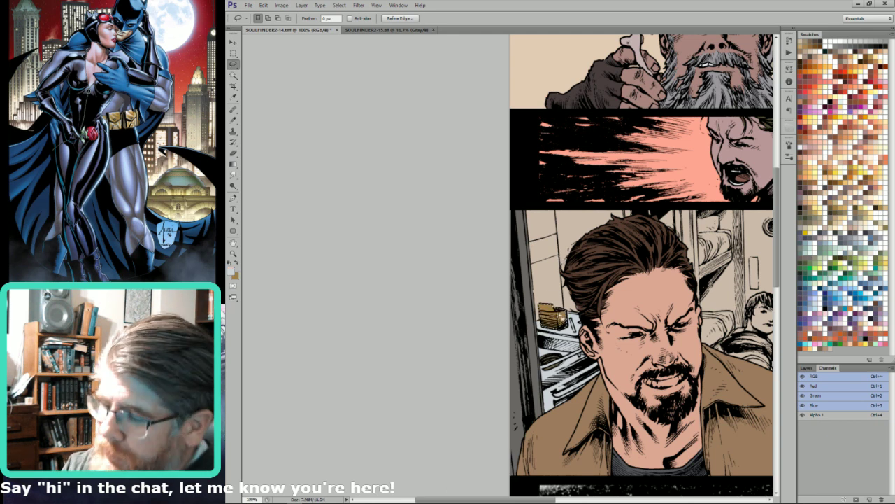
# Isolate the papers in the top of the file box, fill them with a light cream swatch, and deselect.
pyautogui.press('alt')
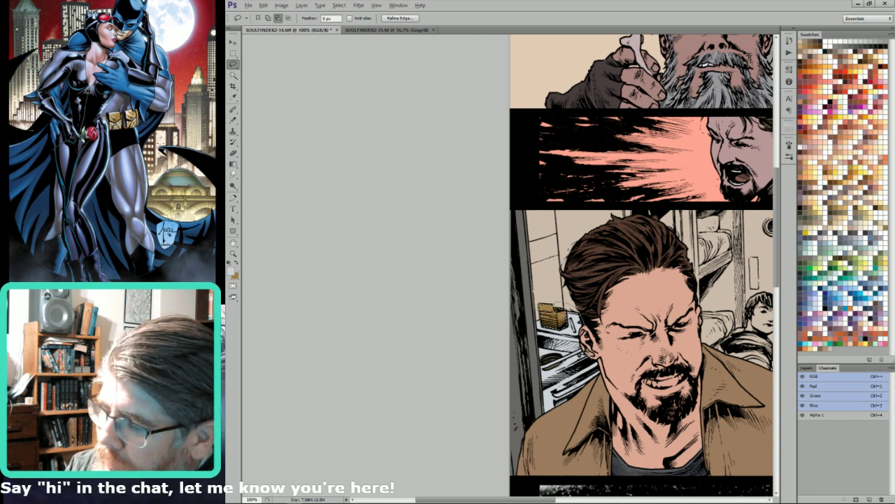
pyautogui.click(858, 226)
pyautogui.hotkey('ctrl', 'd')
pyautogui.hotkey('ctrl', 'BackSpace')
pyautogui.hotkey('ctrl', 'alt', 'z')
pyautogui.hotkey('ctrl', 'alt', 'z')
pyautogui.press('x')
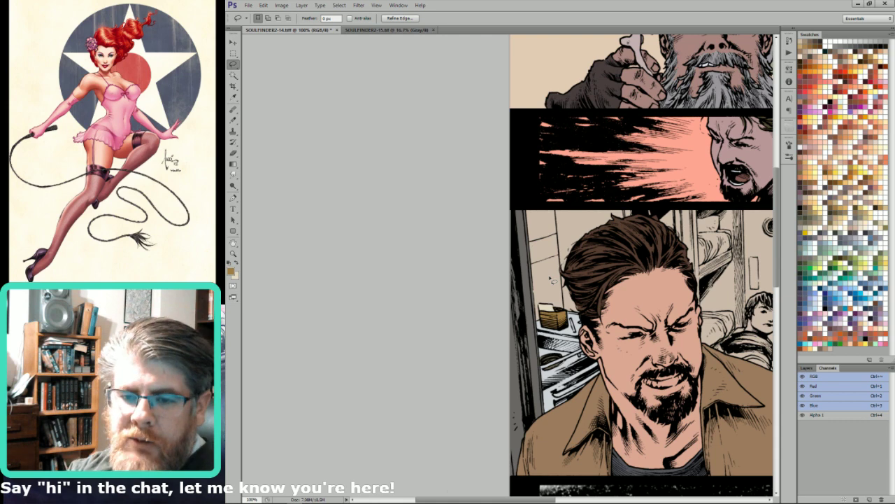
pyautogui.hotkey('ctrl', 'd')
# Lasso the background strip behind the foreground man's hair and trim his hair and head out of the selection.
pyautogui.moveTo(560, 214); pyautogui.dragTo(575, 233)
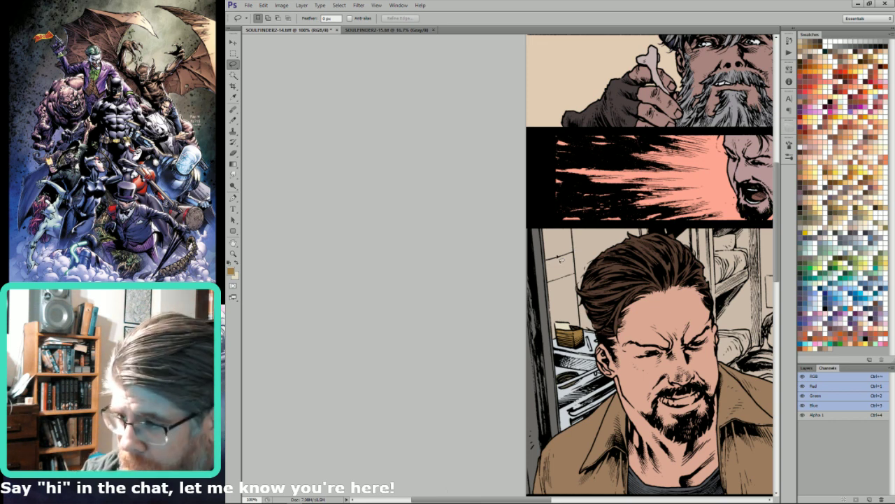
pyautogui.keyDown('alt'); pyautogui.click(586, 348); pyautogui.keyUp('alt')
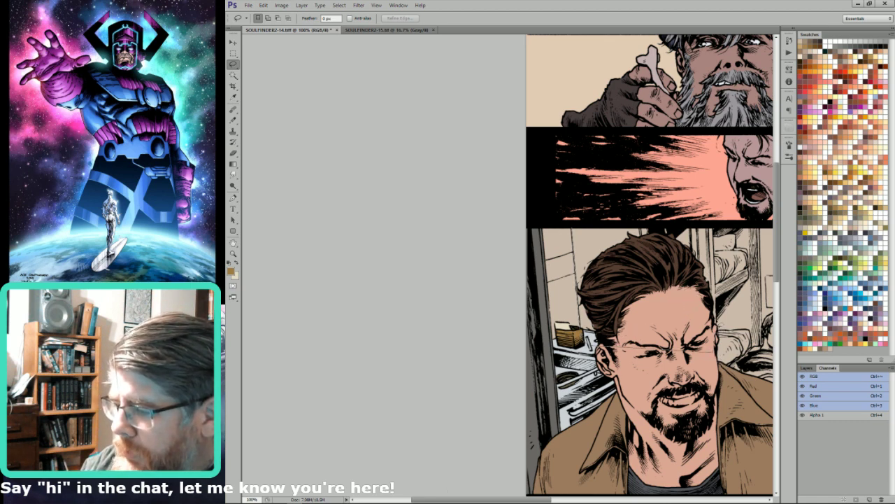
pyautogui.press('w')
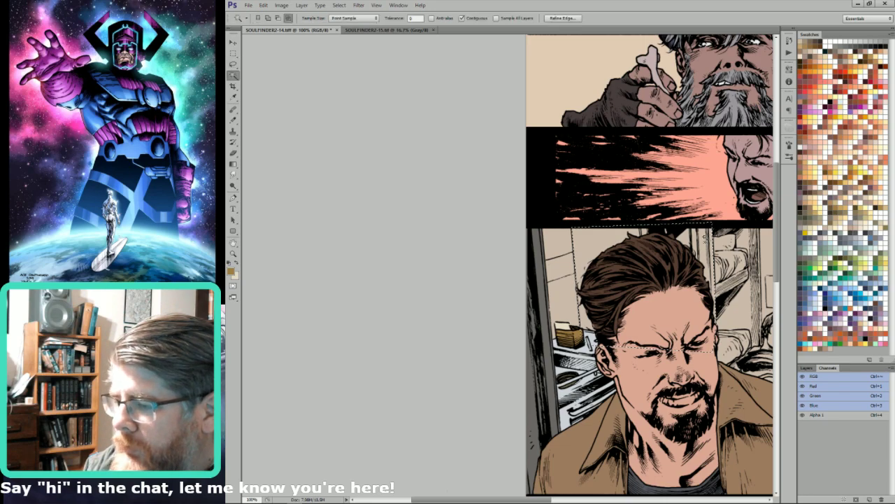
pyautogui.keyDown('alt'); pyautogui.keyDown('shift'); pyautogui.click(703, 243); pyautogui.keyUp('shift'); pyautogui.keyUp('alt')
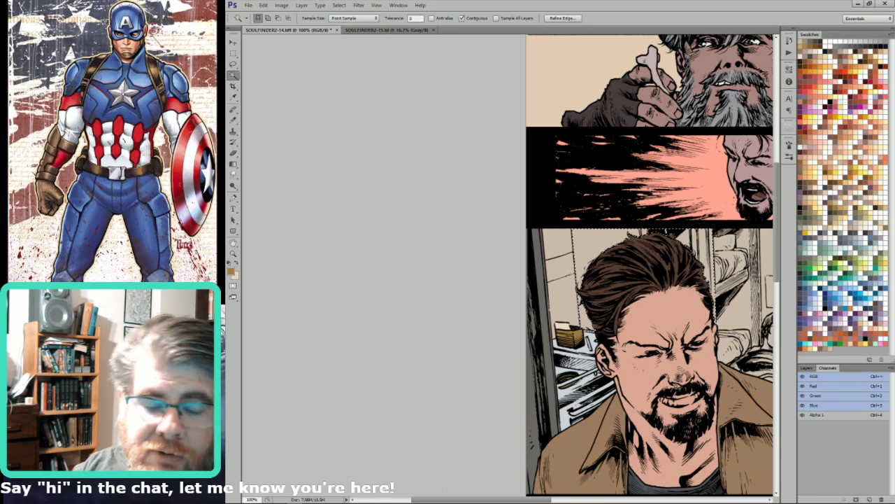
pyautogui.press('l')
pyautogui.moveTo(720, 324); pyautogui.dragTo(681, 315)
# Fill the selected background behind the man's hair with an olive-brown swatch.
pyautogui.doubleClick(802, 172)
pyautogui.write('x')
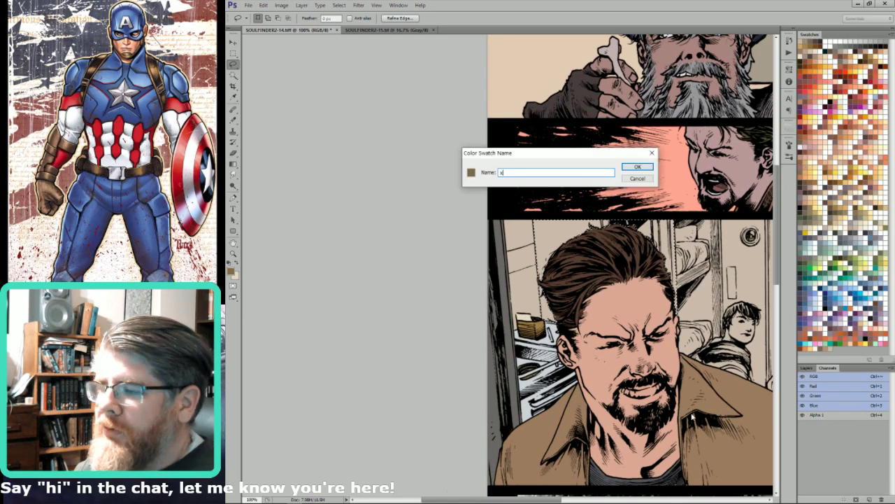
pyautogui.press('Escape')
pyautogui.press('x')
pyautogui.hotkey('ctrl', 'BackSpace')
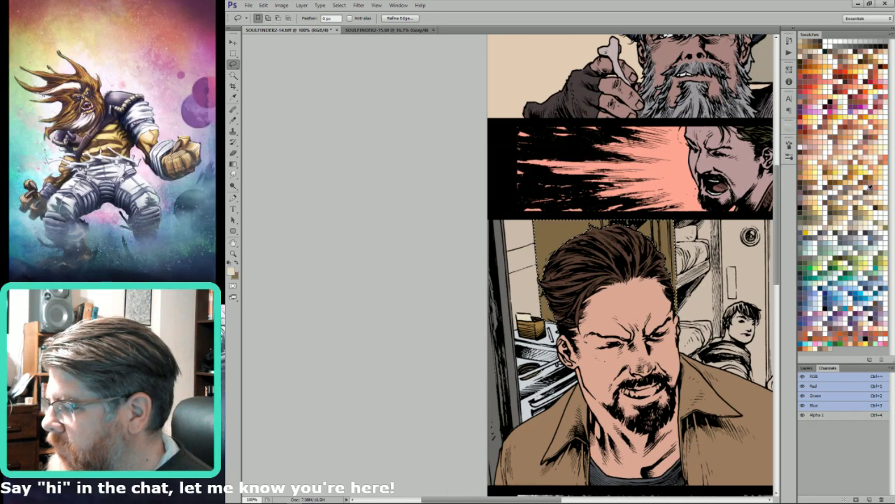
# Refill the background behind the man's hair with a muted greyish-brown swatch and deselect.
pyautogui.click(849, 185)
pyautogui.click(851, 184)
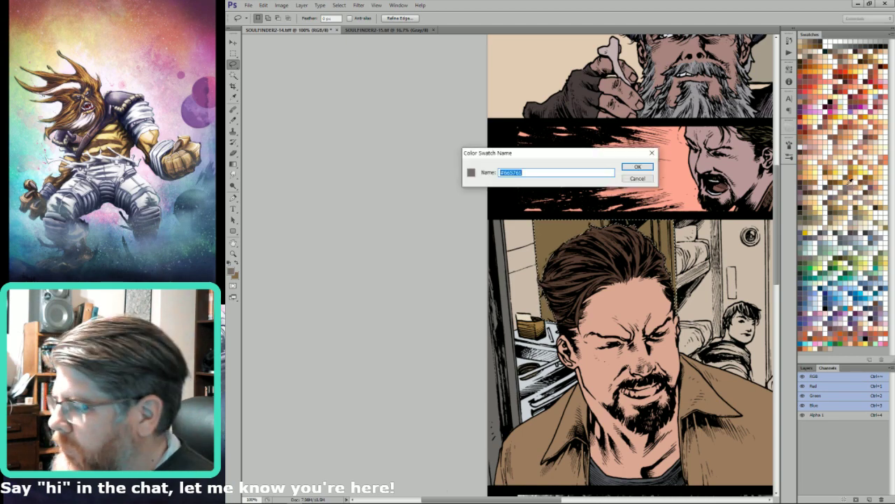
pyautogui.press('Escape')
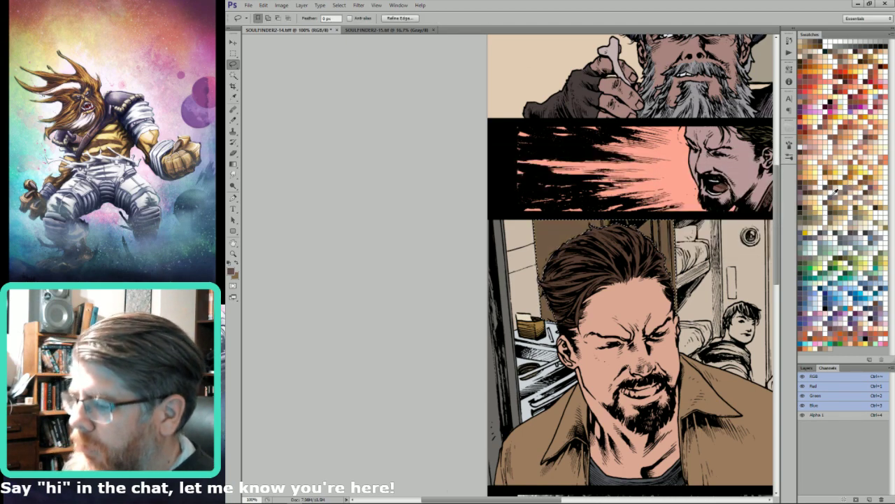
pyautogui.click(840, 191)
pyautogui.press('Escape')
pyautogui.hotkey('shift', 'F5')
pyautogui.press('Return')
pyautogui.moveTo(729, 349); pyautogui.dragTo(657, 357)
pyautogui.hotkey('ctrl', 'd')
pyautogui.press('u')
pyautogui.click(604, 281)
pyautogui.press('Escape')
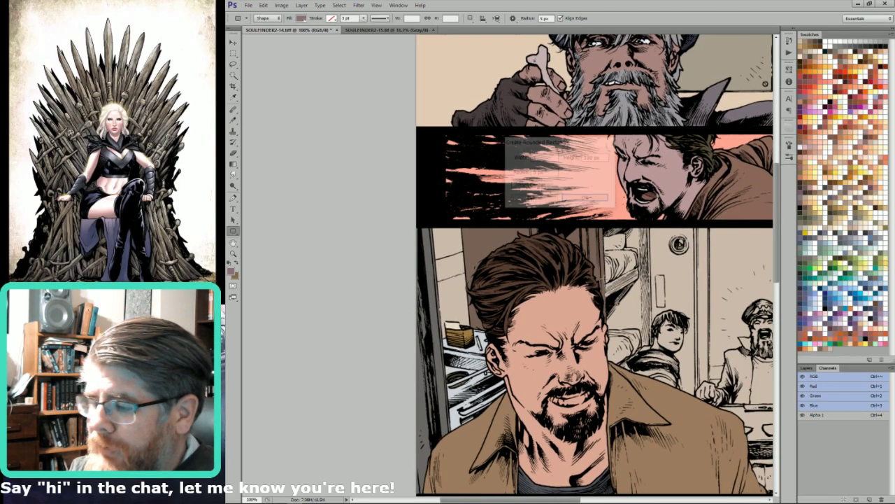
# Lasso the bunk bed frame beside the foreground man's head, leaving out the bedding, and fill it with the same greyish brown.
pyautogui.press('i')
pyautogui.press('l')
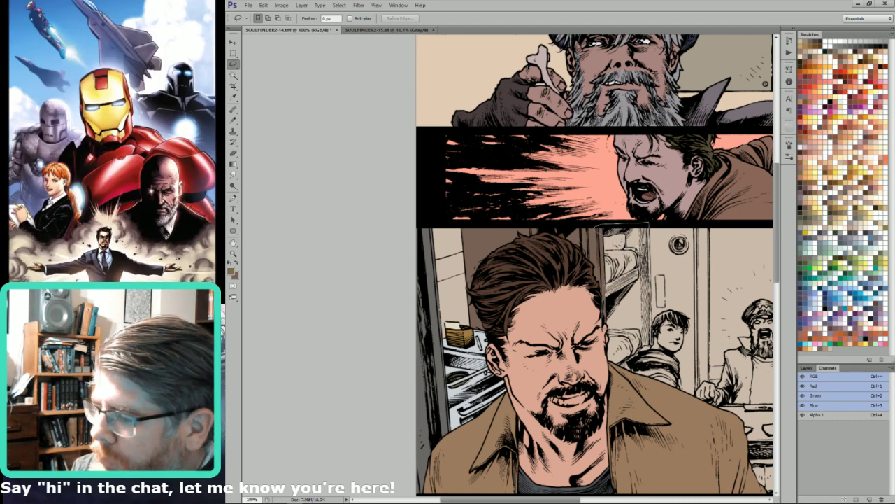
pyautogui.moveTo(641, 271); pyautogui.dragTo(650, 286)
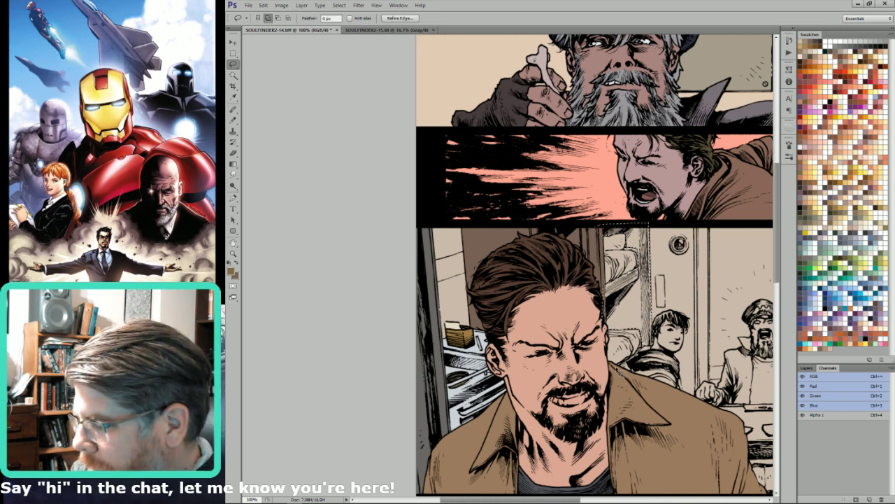
pyautogui.moveTo(619, 375); pyautogui.dragTo(631, 366)
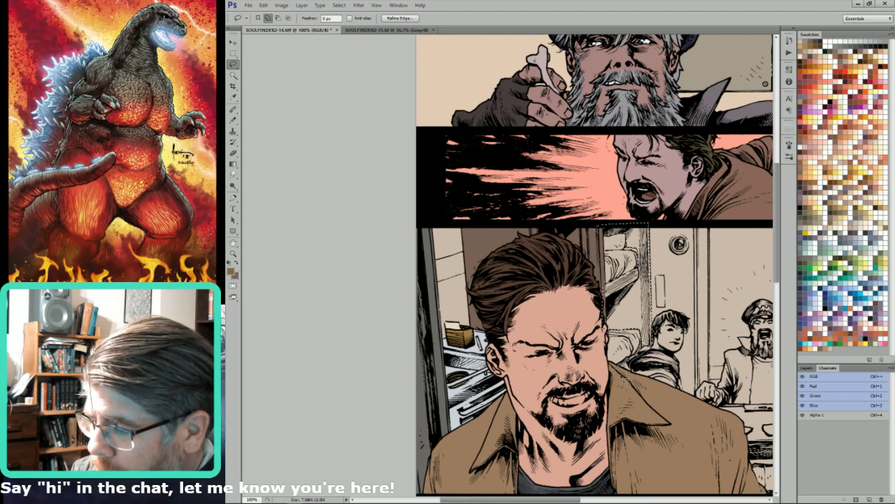
pyautogui.press('w')
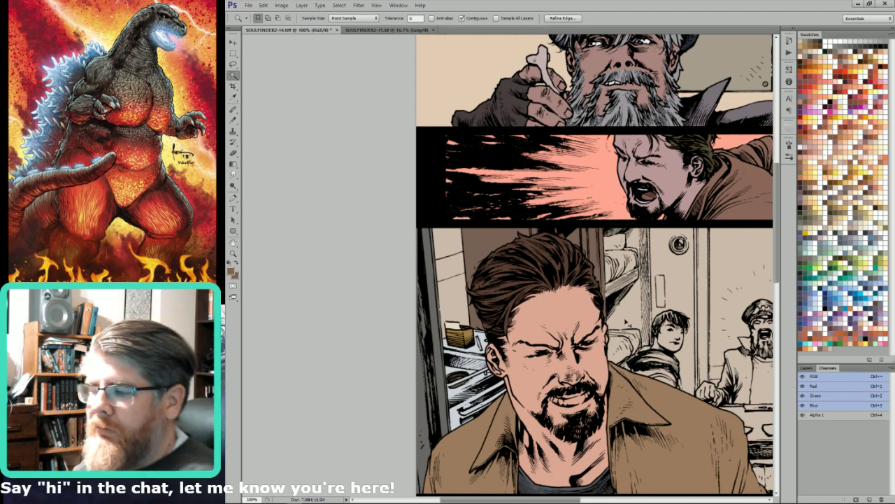
pyautogui.press('l')
pyautogui.moveTo(638, 348)
pyautogui.mouseDown()
pyautogui.moveTo(652, 346)
pyautogui.moveTo(652, 357)
pyautogui.mouseUp()
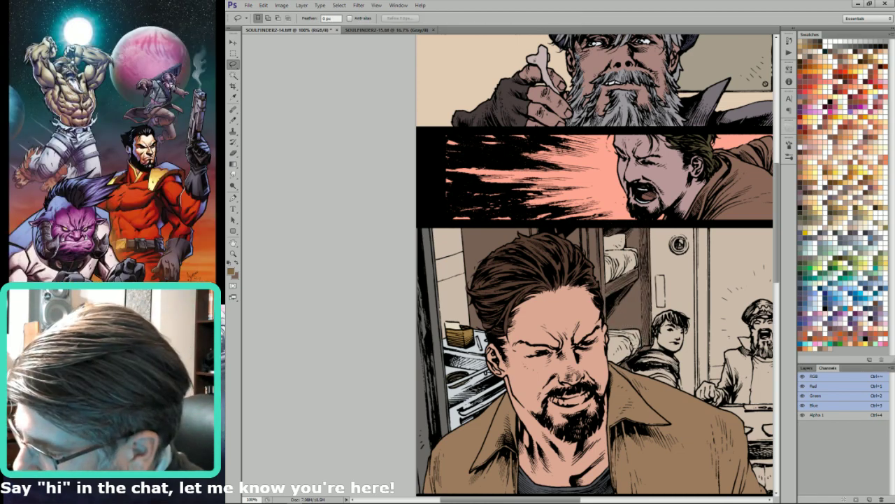
# Select the pillow and bedding on both bunks and fill them with a pale blue-grey swatch.
pyautogui.press('w')
pyautogui.keyDown('shift'); pyautogui.click(622, 260); pyautogui.keyUp('shift')
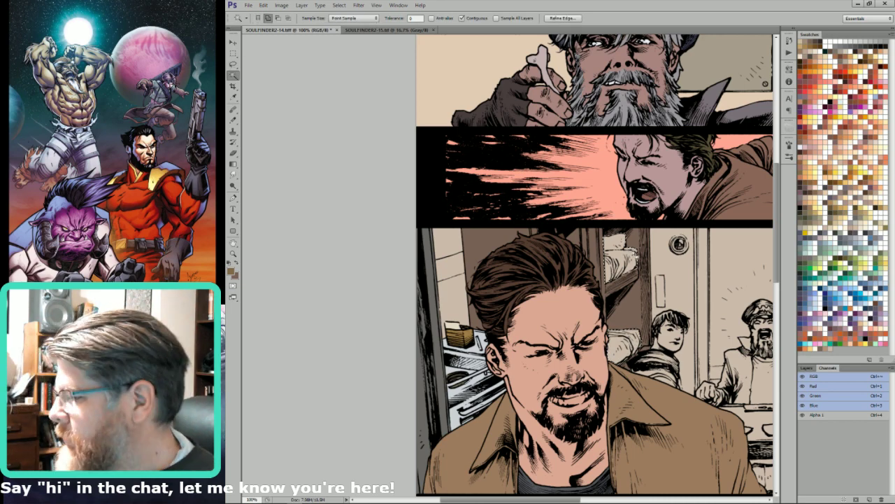
pyautogui.click(869, 240)
pyautogui.press('x')
pyautogui.hotkey('ctrl', 'BackSpace')
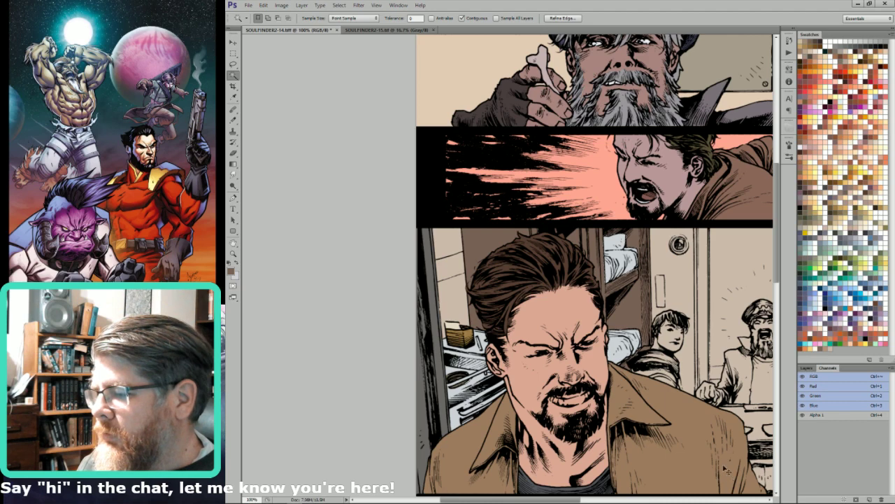
# Lasso the stray pale sliver along the bunk post beside the upper bedding, fill it with the frame's brown, and deselect.
pyautogui.scroll(5, 616, 272)
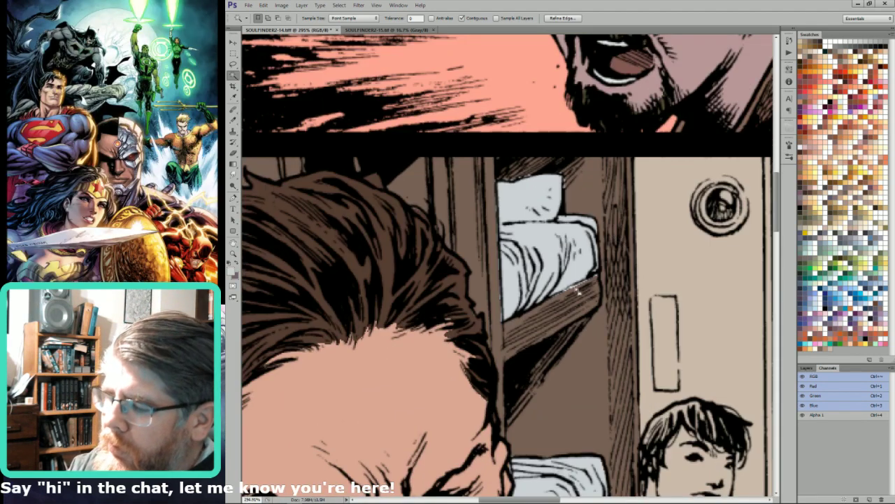
pyautogui.press('l')
pyautogui.hotkey('ctrl', 'd')
pyautogui.moveTo(505, 329)
pyautogui.mouseDown()
pyautogui.moveTo(501, 227)
pyautogui.moveTo(484, 192)
pyautogui.mouseUp()
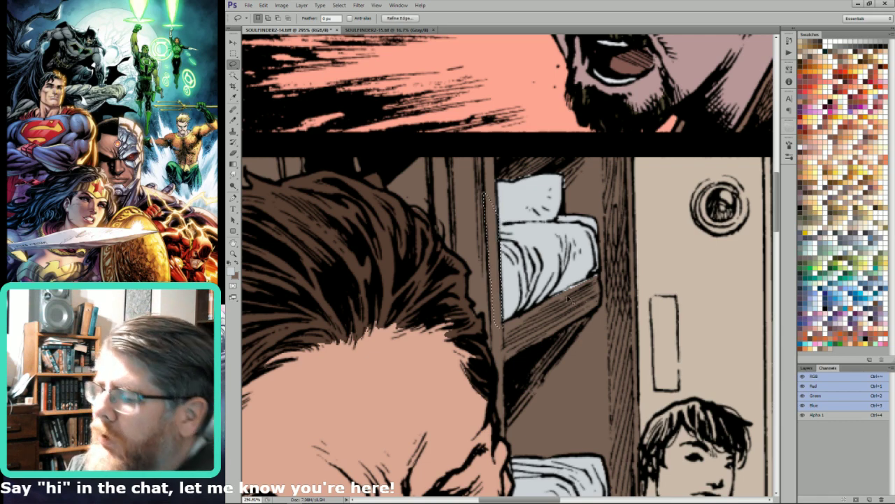
pyautogui.hotkey('ctrl', 'BackSpace')
pyautogui.hotkey('ctrl', 'd')
# Clean up the stray edges under the upper mattress and around its pillow with the frame's brown, and deselect.
pyautogui.moveTo(560, 319)
pyautogui.mouseDown()
pyautogui.moveTo(604, 273)
pyautogui.moveTo(584, 286)
pyautogui.moveTo(596, 298)
pyautogui.mouseUp()
pyautogui.hotkey('ctrl', 'BackSpace')
pyautogui.moveTo(565, 175); pyautogui.dragTo(569, 206)
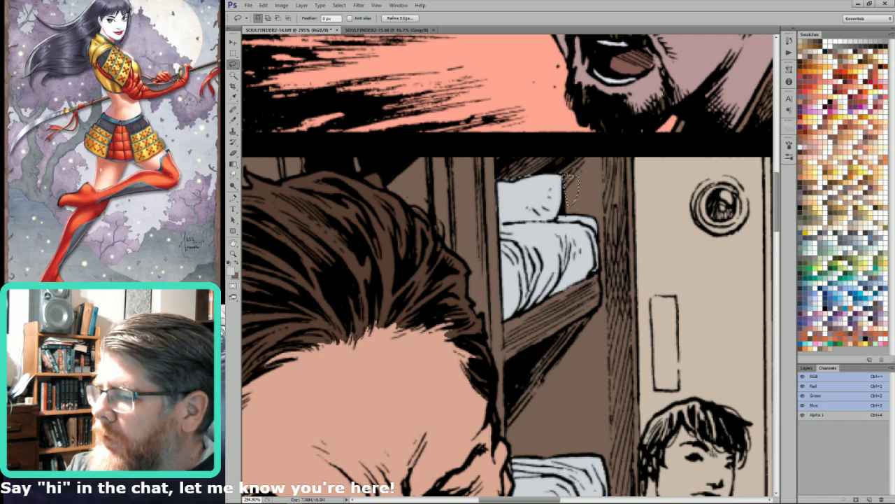
pyautogui.moveTo(533, 178)
pyautogui.mouseDown()
pyautogui.moveTo(502, 178)
pyautogui.moveTo(533, 169)
pyautogui.mouseUp()
pyautogui.hotkey('ctrl', '-')
pyautogui.hotkey('ctrl', '-')
pyautogui.hotkey('ctrl', '-')
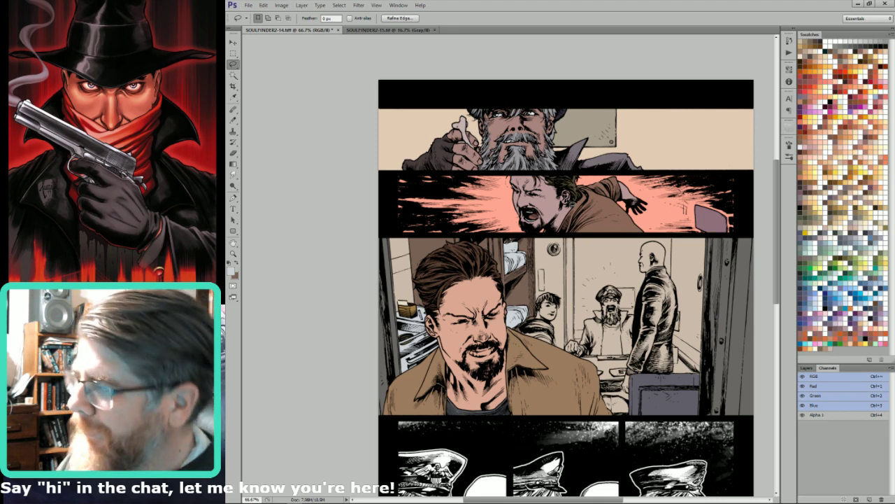
pyautogui.moveTo(694, 307); pyautogui.dragTo(701, 310)
pyautogui.hotkey('ctrl', 'd')
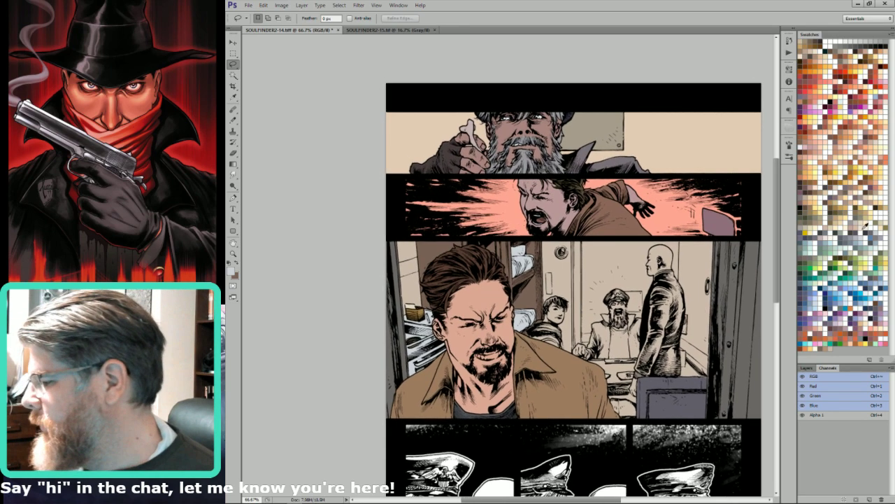
# Lasso the standing bald man's coat in the third panel and fill it with a dark blue-grey swatch.
pyautogui.click(854, 234)
pyautogui.keyDown('ctrl'); pyautogui.click(642, 327); pyautogui.keyUp('ctrl')
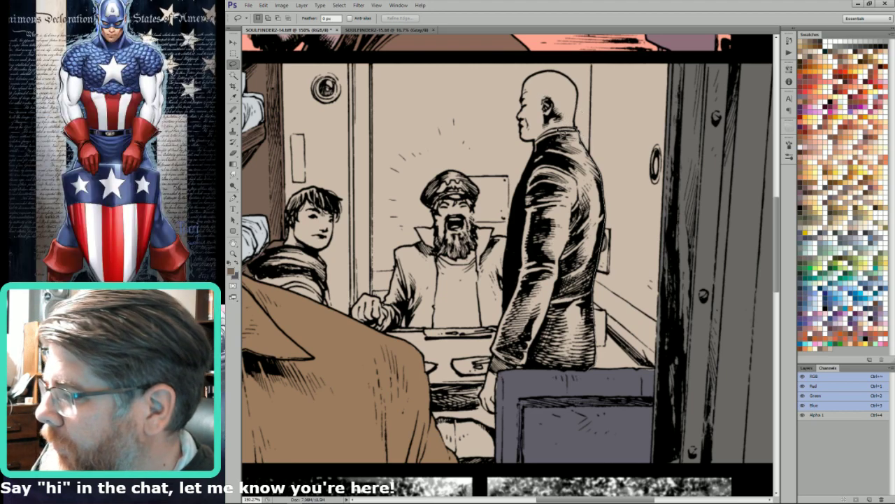
pyautogui.moveTo(552, 137)
pyautogui.mouseDown()
pyautogui.moveTo(536, 149)
pyautogui.moveTo(512, 235)
pyautogui.moveTo(483, 405)
pyautogui.moveTo(539, 425)
pyautogui.moveTo(549, 413)
pyautogui.mouseUp()
pyautogui.press('w')
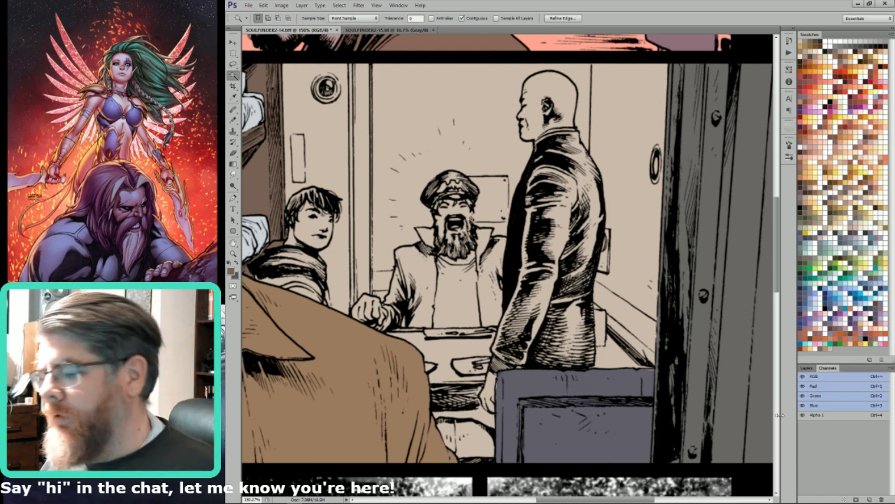
pyautogui.hotkey('ctrl', 'd')
pyautogui.press('l')
pyautogui.hotkey('ctrl', 'BackSpace')
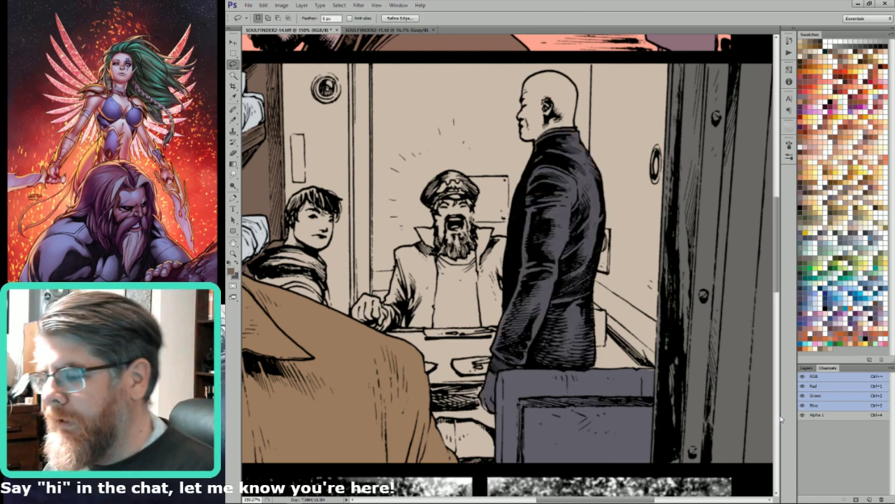
# Narrow the selection to the bald man's collar trim and hand and fill them with a bright red swatch.
pyautogui.press('alt')
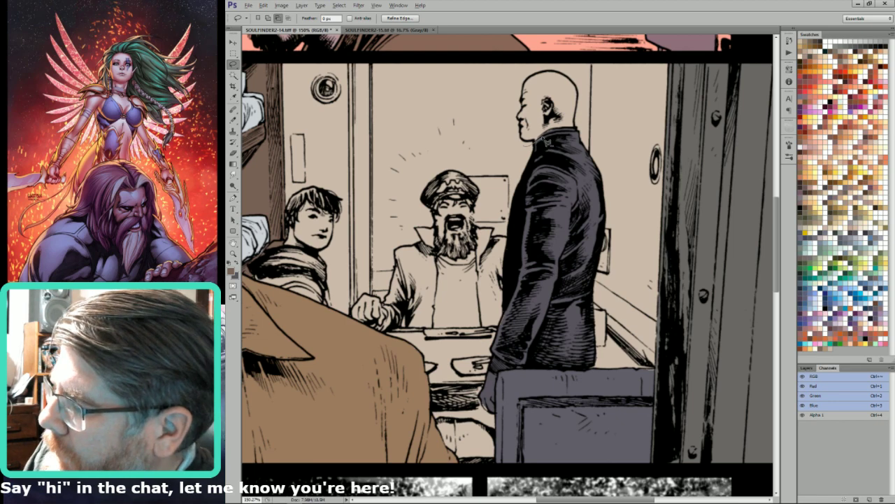
pyautogui.moveTo(591, 137)
pyautogui.mouseDown()
pyautogui.moveTo(645, 202)
pyautogui.moveTo(607, 396)
pyautogui.moveTo(508, 377)
pyautogui.mouseUp()
pyautogui.moveTo(459, 319)
pyautogui.mouseDown()
pyautogui.moveTo(477, 238)
pyautogui.moveTo(542, 160)
pyautogui.mouseUp()
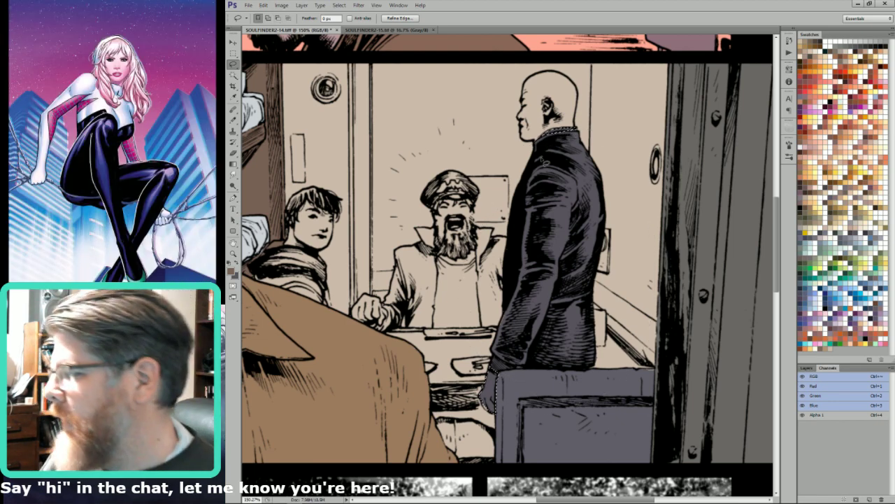
pyautogui.click(876, 83)
pyautogui.press('x')
pyautogui.hotkey('alt', 'BackSpace')
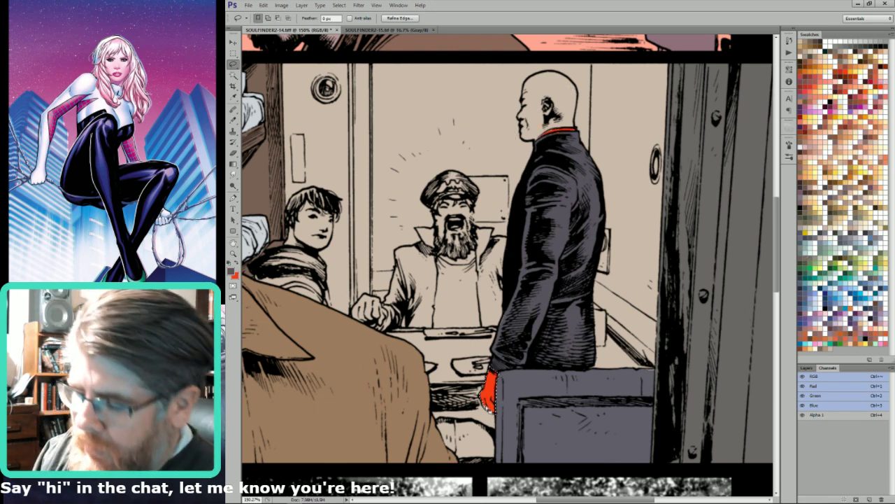
pyautogui.press('shift')
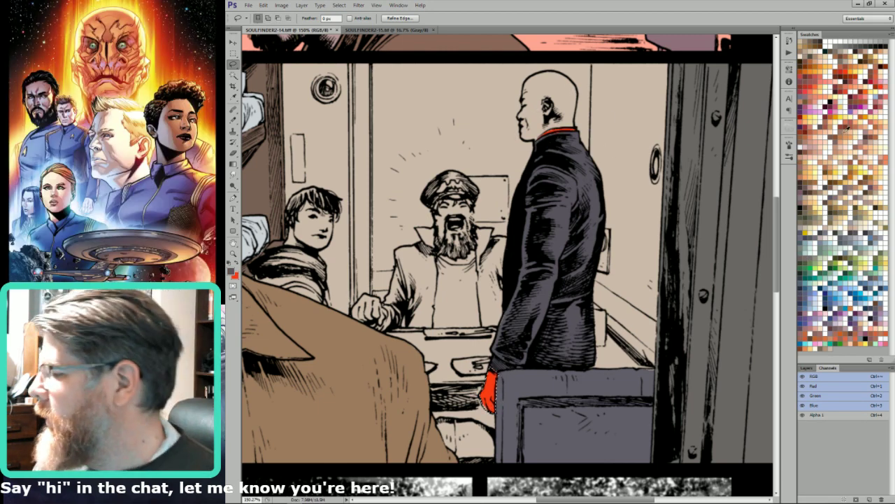
# Recolor the standing man's red hand with a brown skin-tone swatch and clear the selection.
pyautogui.click(843, 129)
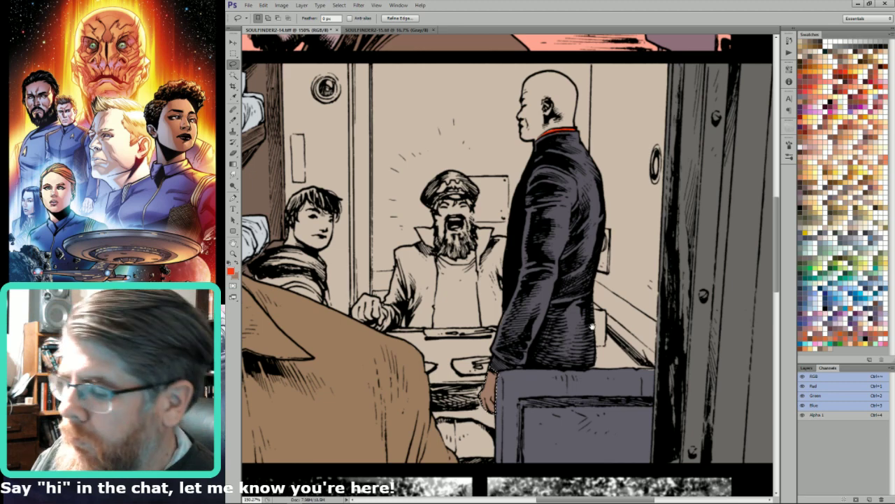
pyautogui.moveTo(585, 380); pyautogui.dragTo(613, 384)
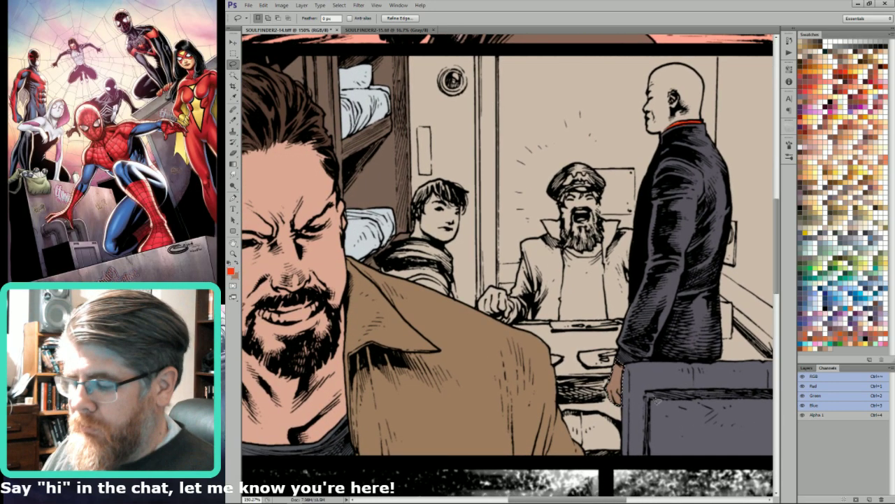
pyautogui.hotkey('ctrl', 'd')
# Fill the standing man's bald head with the hand's brown skin tone and select his head and hand together.
pyautogui.moveTo(694, 223); pyautogui.dragTo(724, 405)
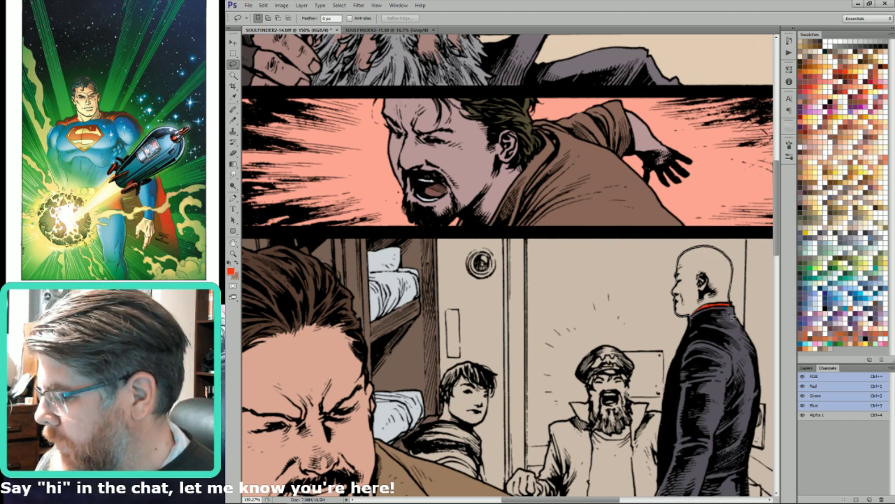
pyautogui.moveTo(668, 406); pyautogui.dragTo(690, 234)
pyautogui.press('w')
pyautogui.click(666, 393)
pyautogui.keyDown('shift'); pyautogui.click(736, 112); pyautogui.keyUp('shift')
pyautogui.press('l')
# Darken the standing man's selected skin by lowering its brightness with Brightness/Contrast, and deselect.
pyautogui.hotkey('ctrl', 'b')
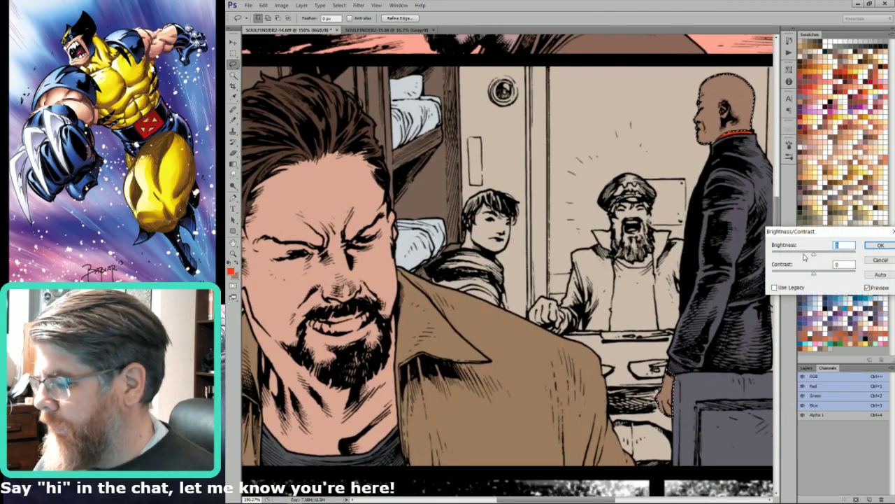
pyautogui.moveTo(811, 254); pyautogui.dragTo(805, 253)
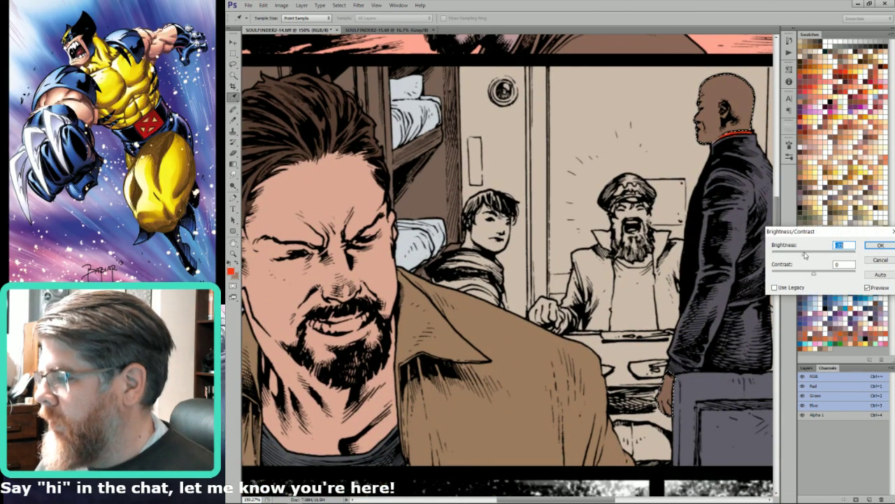
pyautogui.press('Return')
pyautogui.hotkey('ctrl', 'd')
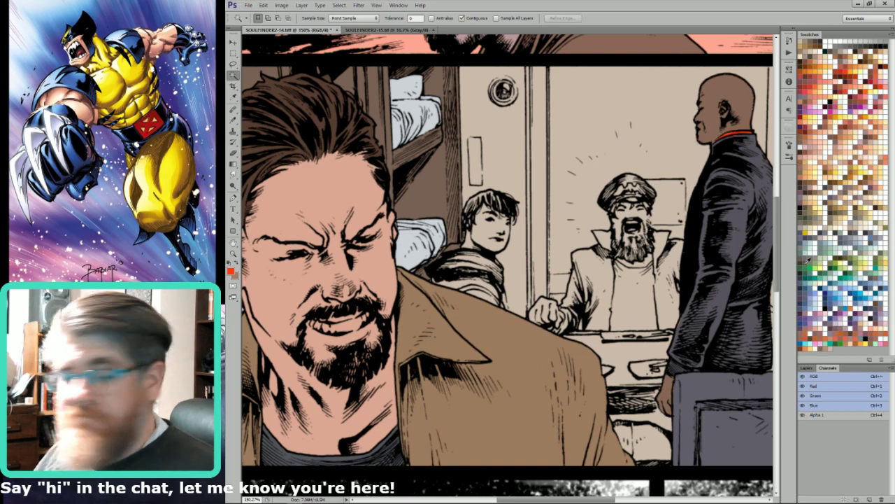
# Sample the chair's slate color and touch up the edge beside the standing man's hand with the Pencil tool.
pyautogui.press('u')
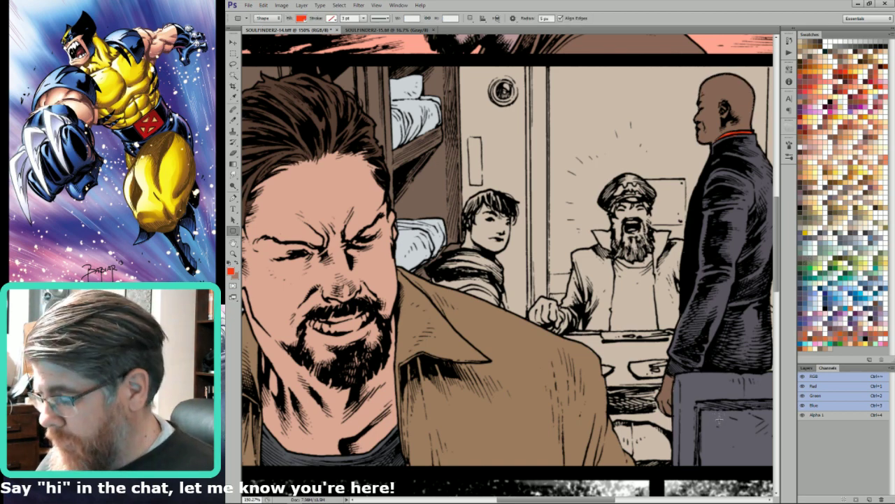
pyautogui.press('i')
pyautogui.press('b')
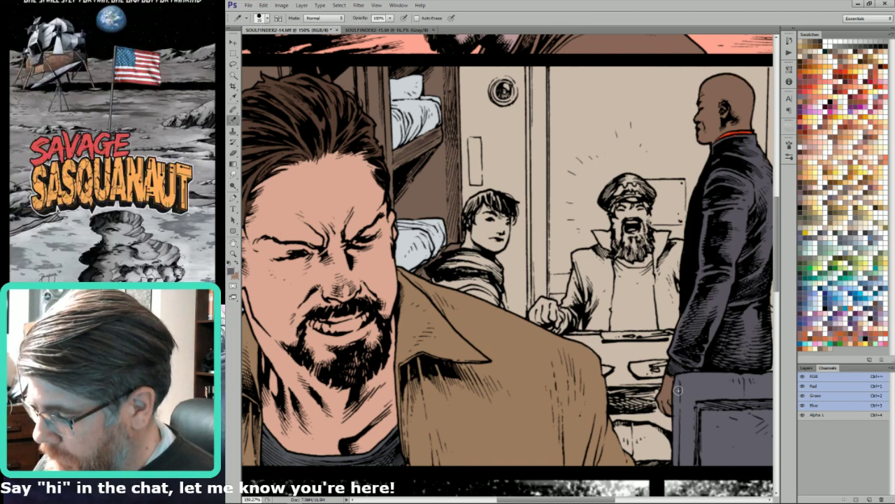
pyautogui.moveTo(679, 394); pyautogui.dragTo(686, 418)
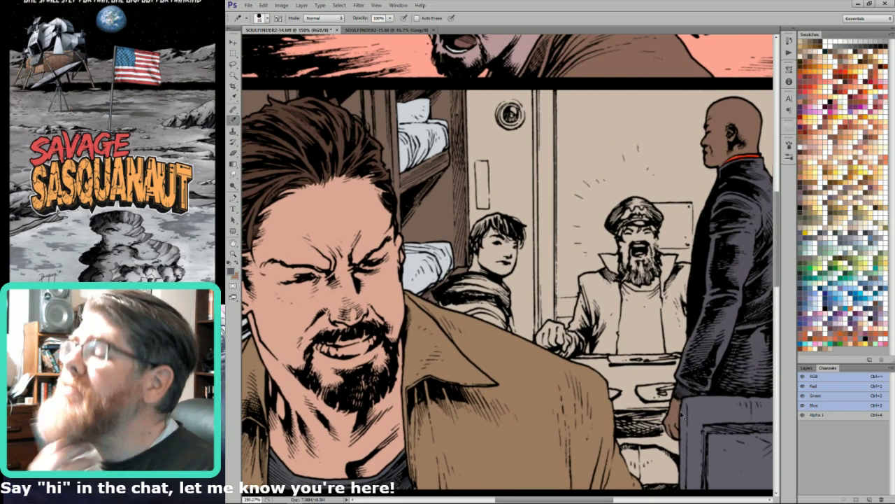
# Lasso the beige gap at the chair's upper corner beside the door frame and fill it with the chair's slate color.
pyautogui.hotkey('ctrl', '-')
pyautogui.press('l')
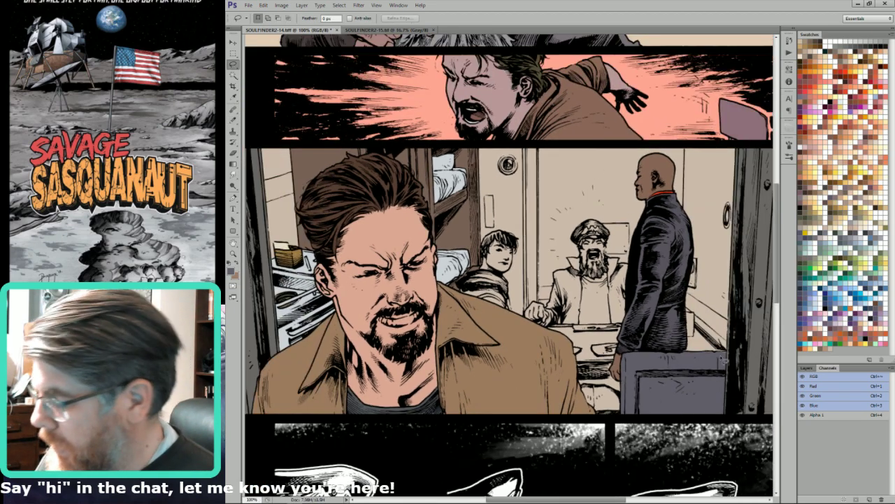
pyautogui.press('u')
pyautogui.press('i')
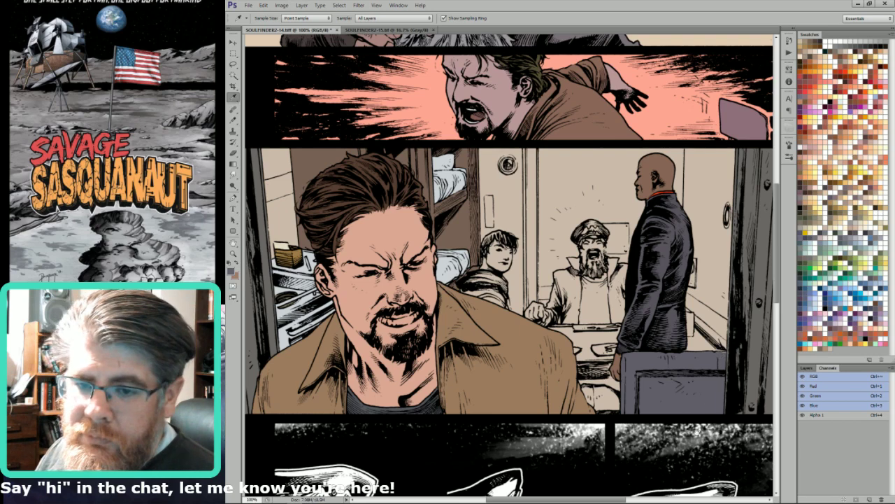
pyautogui.scroll(5, 702, 393)
pyautogui.press('l')
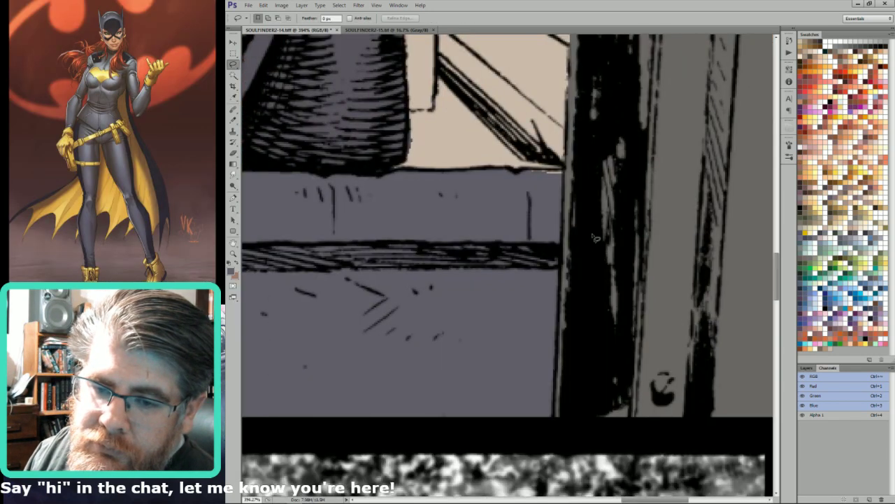
pyautogui.moveTo(526, 178)
pyautogui.mouseDown()
pyautogui.moveTo(565, 172)
pyautogui.moveTo(561, 196)
pyautogui.mouseUp()
pyautogui.hotkey('ctrl', 'BackSpace')
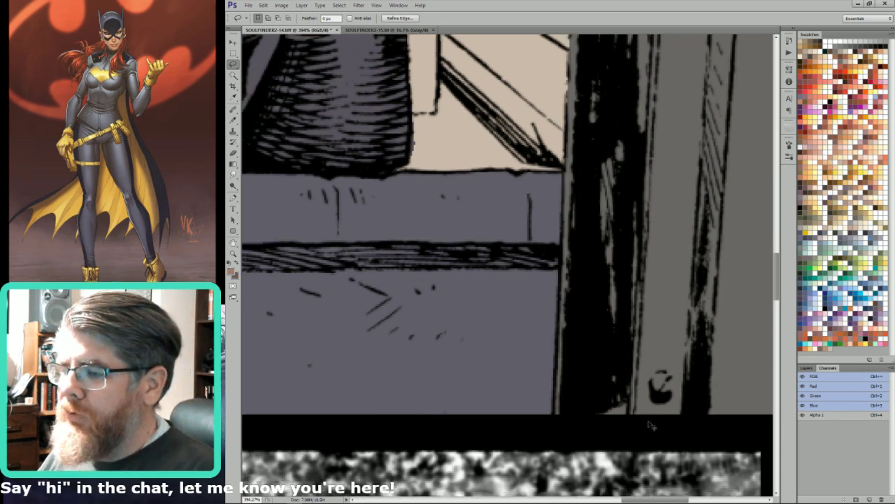
# Select the chair area in front of the standing man with the Magic Wand.
pyautogui.hotkey('ctrl', '-')
pyautogui.hotkey('ctrl', '-')
pyautogui.hotkey('ctrl', '-')
pyautogui.moveTo(670, 405)
pyautogui.mouseDown()
pyautogui.moveTo(702, 414)
pyautogui.moveTo(839, 501)
pyautogui.mouseUp()
pyautogui.press('w')
pyautogui.click(672, 382)
# Try tinting the selected chair with a partial-opacity fill of a yellow swatch, and restore its slate color.
pyautogui.click(846, 181)
pyautogui.hotkey('shift', 'BackSpace')
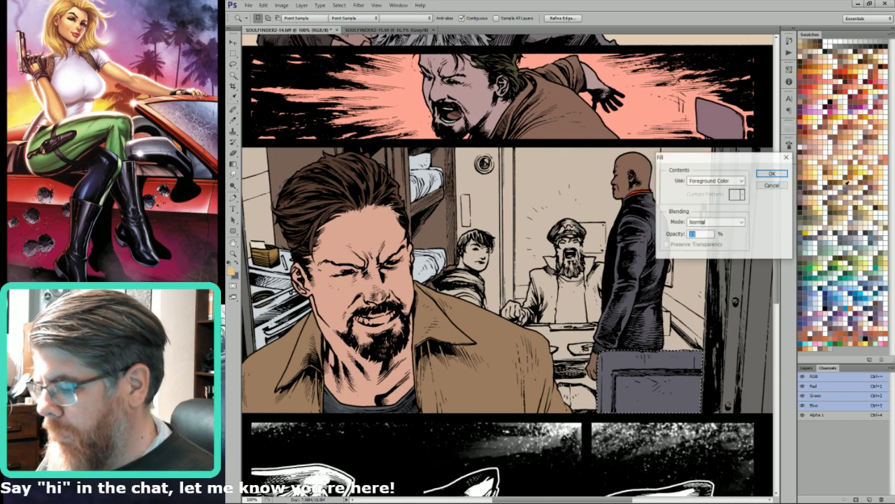
pyautogui.press('Return')
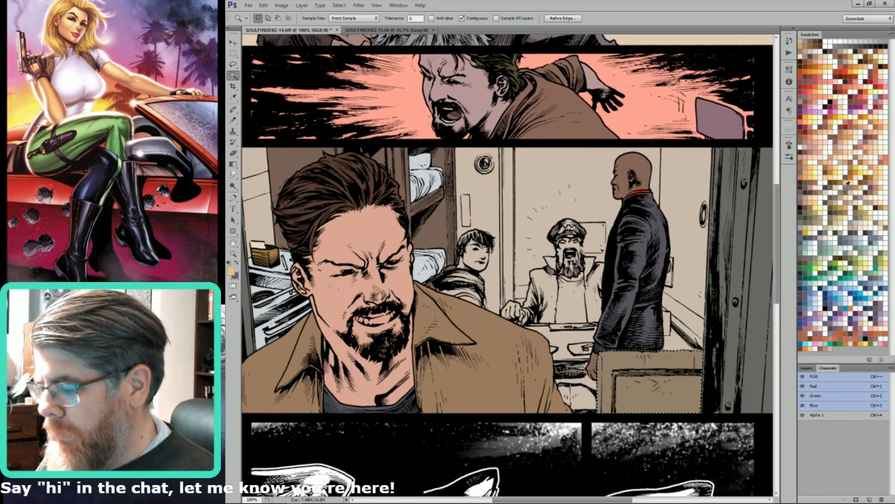
pyautogui.click(805, 137)
pyautogui.hotkey('ctrl', '4')
pyautogui.hotkey('ctrl', '`')
pyautogui.hotkey('ctrl', 'BackSpace')
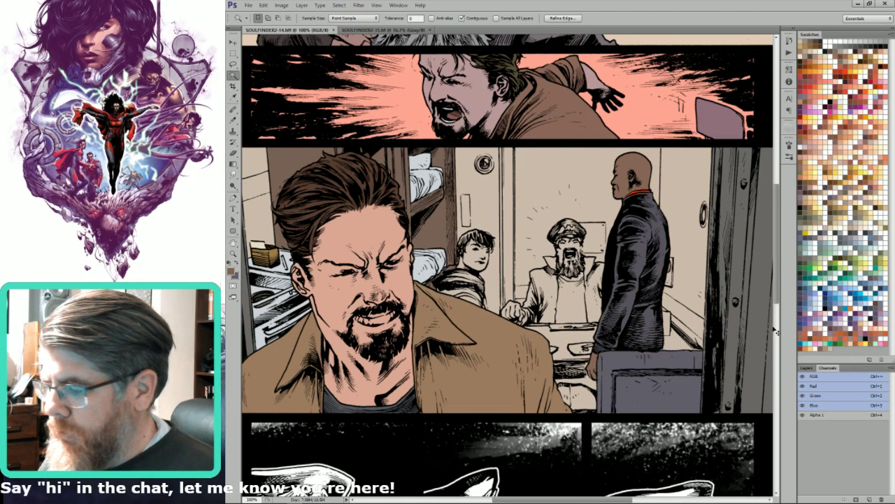
# Blend a dark brown swatch into the selected chair with a partial-opacity foreground fill.
pyautogui.click(809, 207)
pyautogui.hotkey('shift', 'BackSpace')
pyautogui.press('Return')
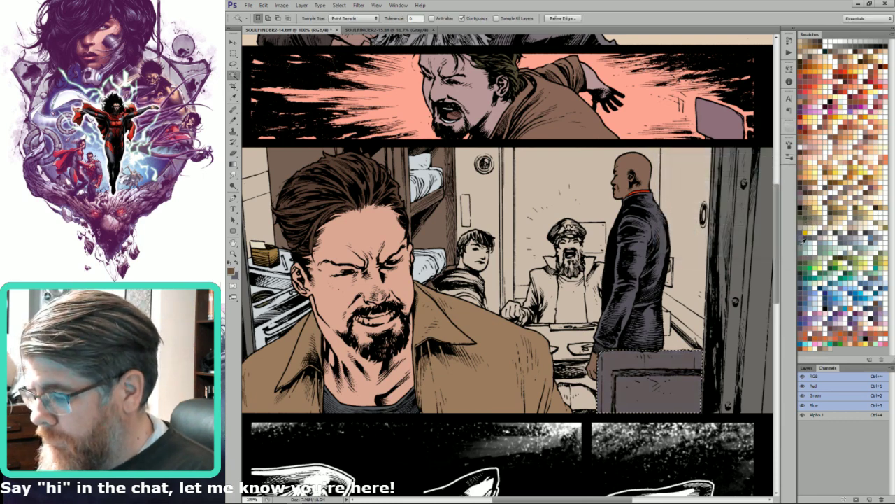
# Warm the chair to a reddish brown by blending in an orange swatch with a partial-opacity fill, and deselect.
pyautogui.click(843, 183)
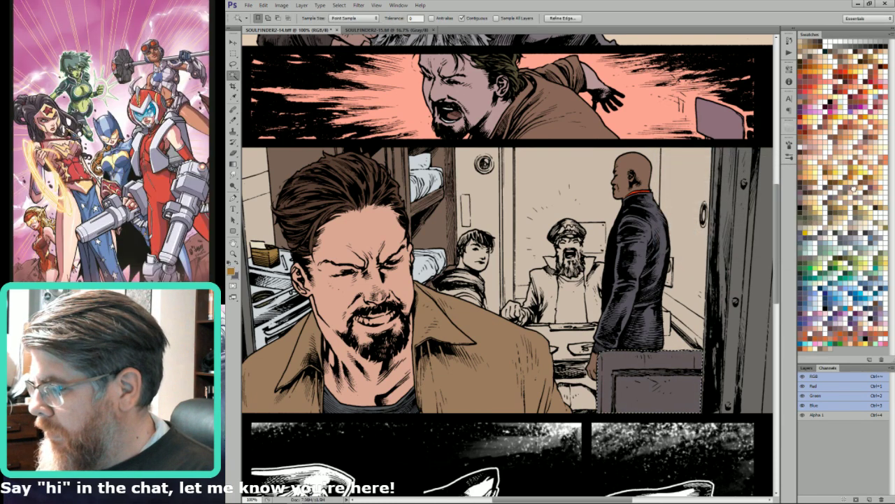
pyautogui.click(811, 231)
pyautogui.hotkey('shift', 'BackSpace')
pyautogui.press('Return')
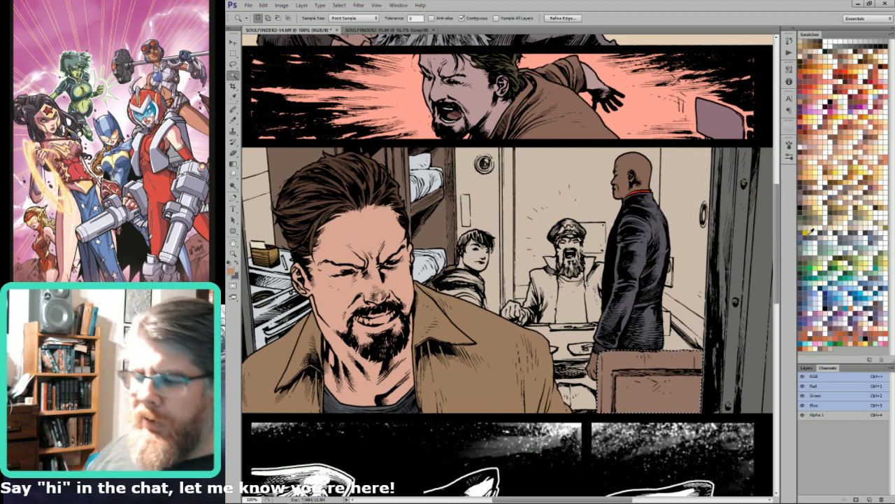
pyautogui.hotkey('ctrl', 'd')
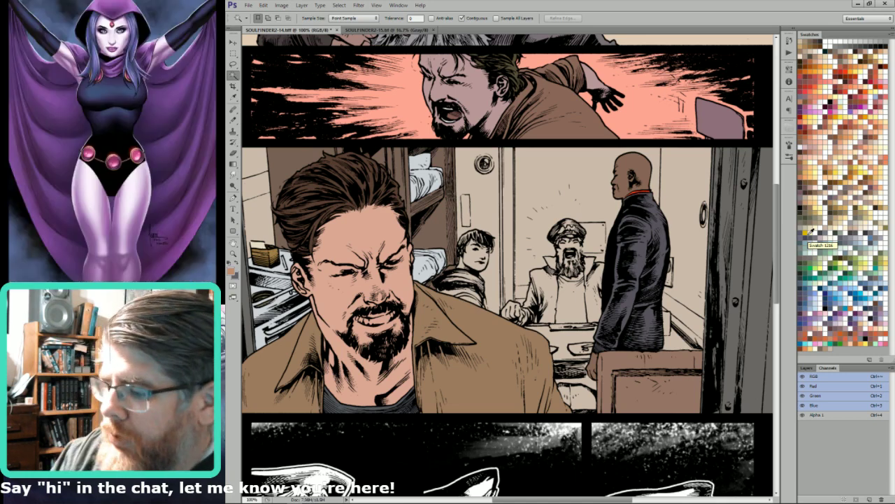
# Select the door behind the young man and fill it with dark slate grey.
pyautogui.press('l')
pyautogui.moveTo(566, 251); pyautogui.dragTo(678, 277)
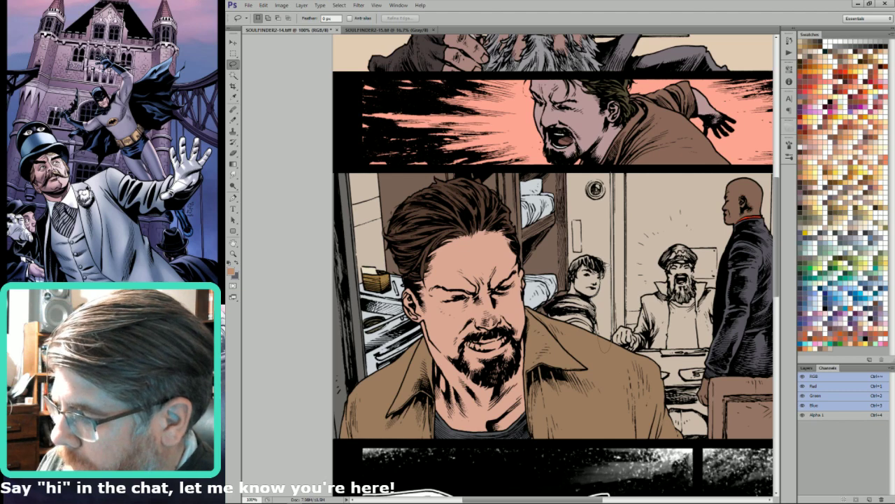
pyautogui.moveTo(598, 339)
pyautogui.mouseDown()
pyautogui.moveTo(559, 195)
pyautogui.moveTo(610, 172)
pyautogui.mouseUp()
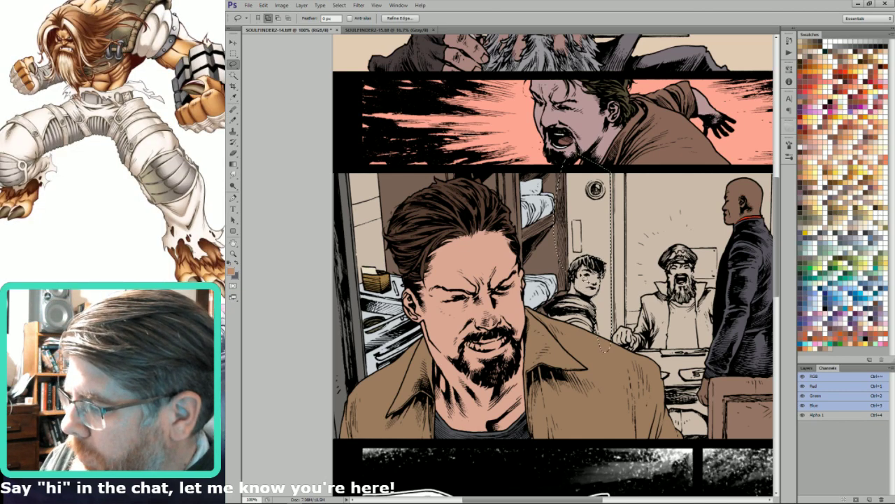
pyautogui.press('w')
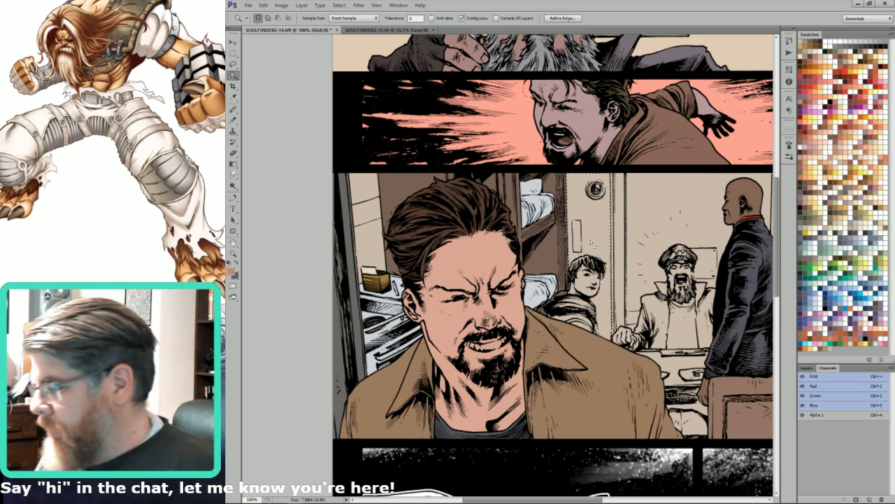
pyautogui.click(871, 242)
pyautogui.press('l')
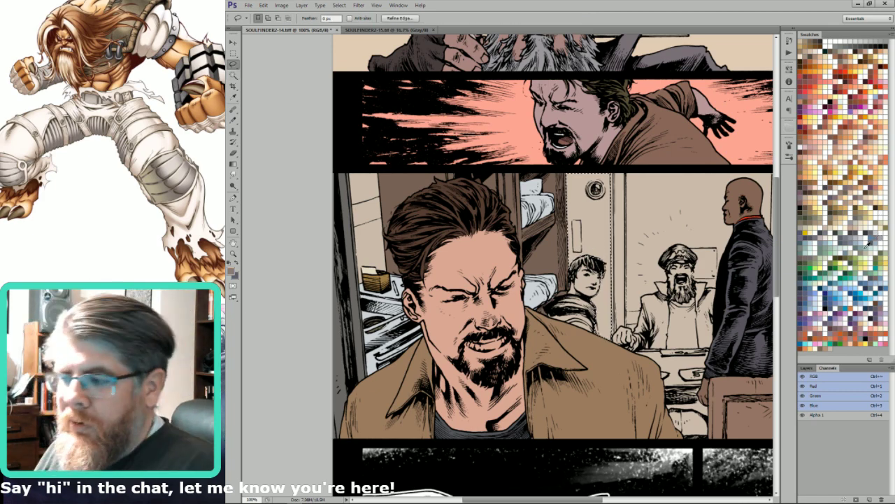
pyautogui.hotkey('ctrl', 'BackSpace')
pyautogui.press('x')
pyautogui.hotkey('ctrl', 'BackSpace')
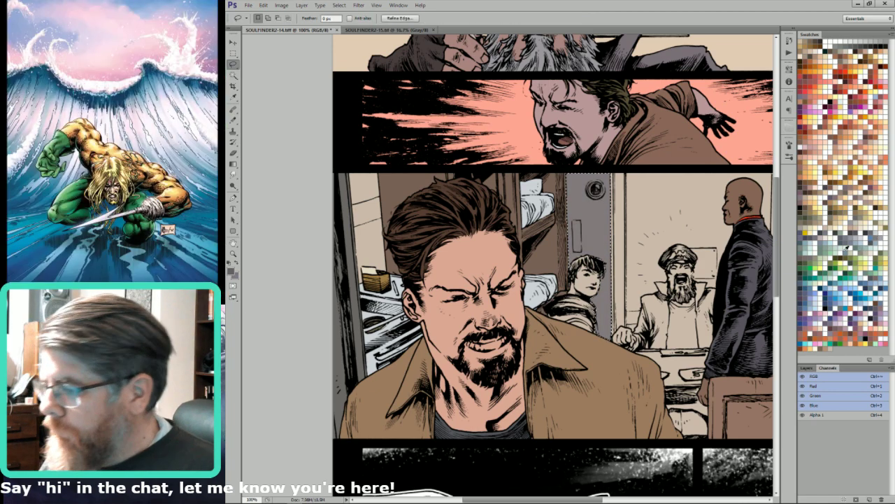
# Clear the door selection and lasso the small rectangular plate on the door above the young man.
pyautogui.moveTo(609, 237); pyautogui.dragTo(664, 237)
pyautogui.hotkey('ctrl', 'd')
pyautogui.moveTo(513, 198)
pyautogui.mouseDown()
pyautogui.moveTo(525, 281)
pyautogui.moveTo(537, 281)
pyautogui.moveTo(533, 194)
pyautogui.mouseUp()
# Check the colored page's dimensions in Image Size without changing them, and fit the whole page in view.
pyautogui.hotkey('ctrl', 'alt', 'i')
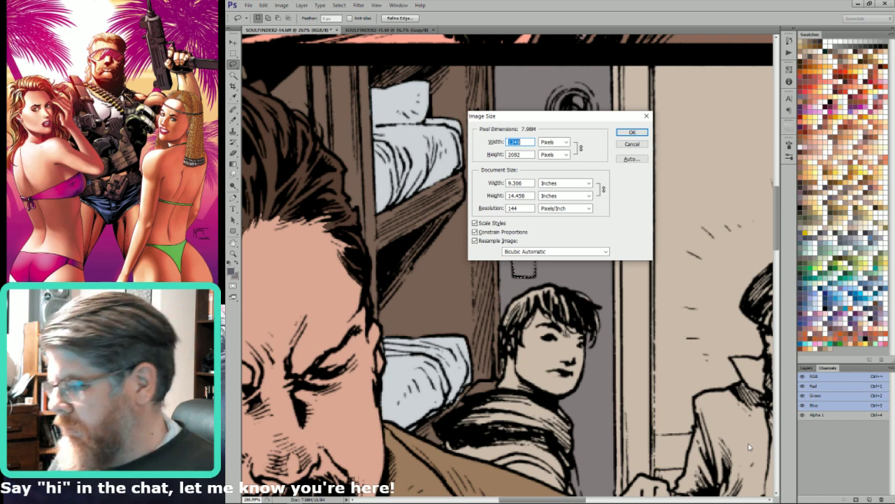
pyautogui.press('Escape')
pyautogui.hotkey('ctrl', '0')
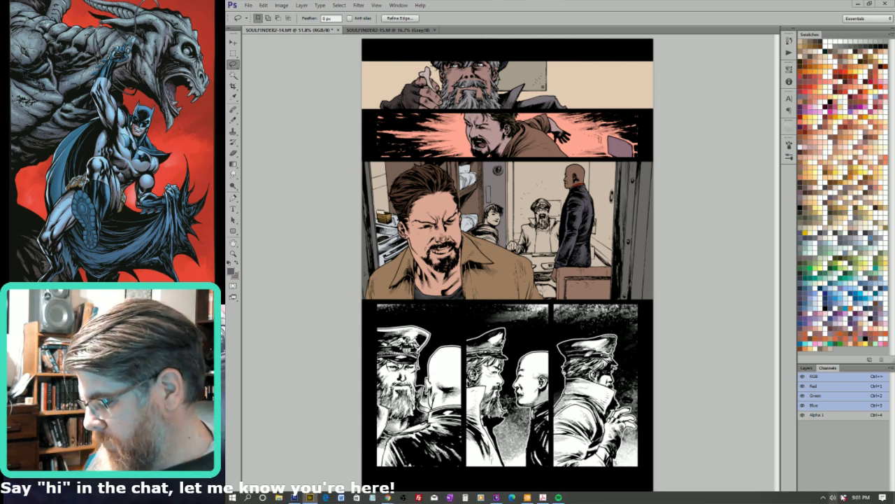
# Switch to Dropbox, view its desktop folder listing, close it, and open the Dropbox website.
pyautogui.click(844, 497)
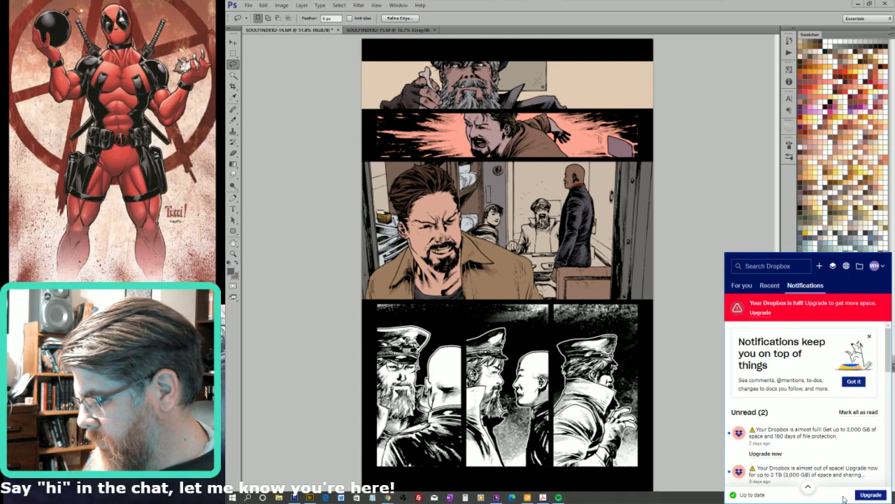
pyautogui.click(860, 267)
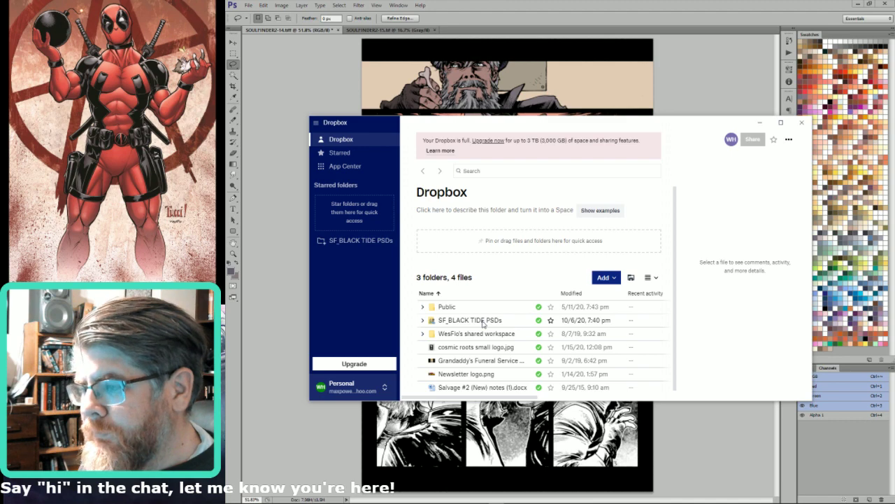
pyautogui.click(802, 124)
pyautogui.click(843, 498)
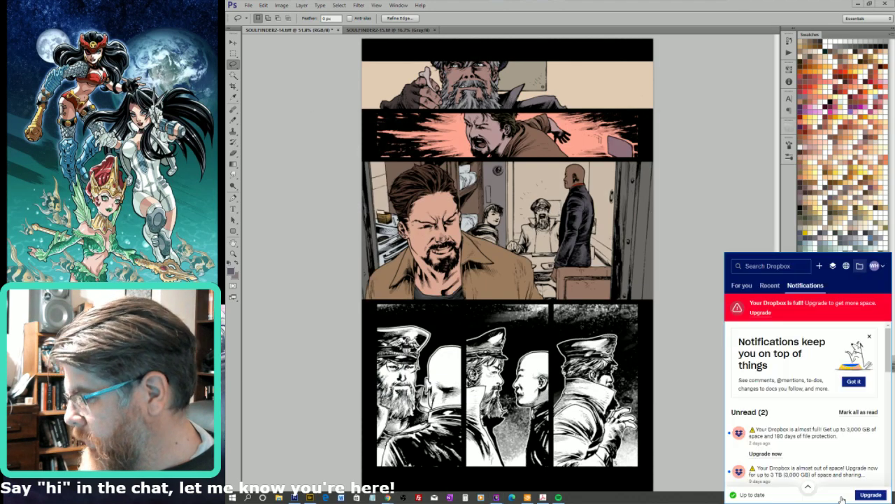
pyautogui.click(846, 267)
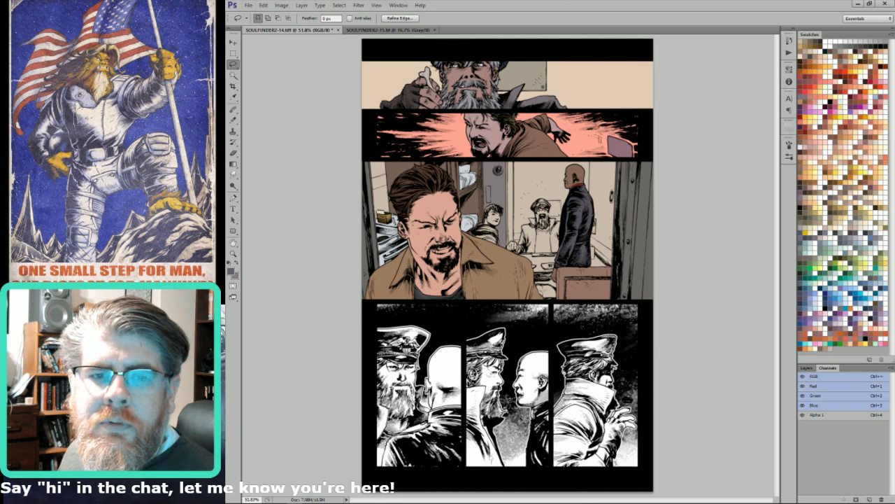
# Check the black-and-white line-art page's dimensions in Image Size and close that file.
pyautogui.hotkey('ctrl', 'alt', 'i')
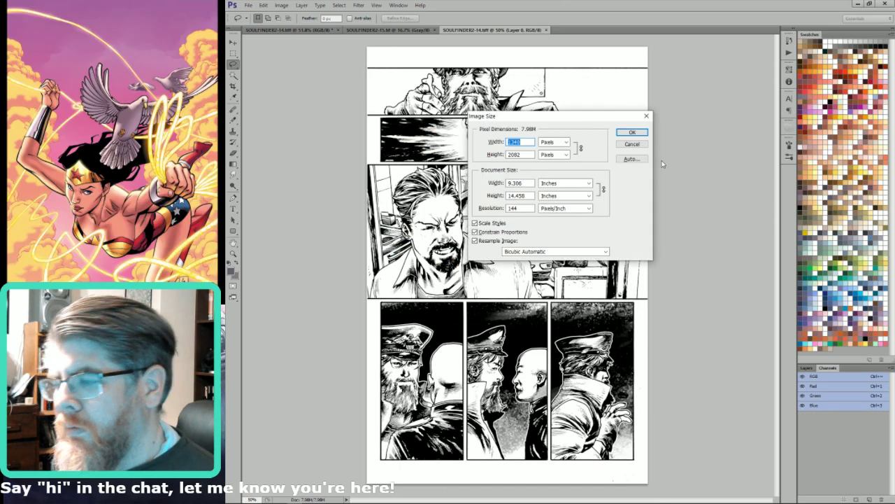
pyautogui.press('Escape')
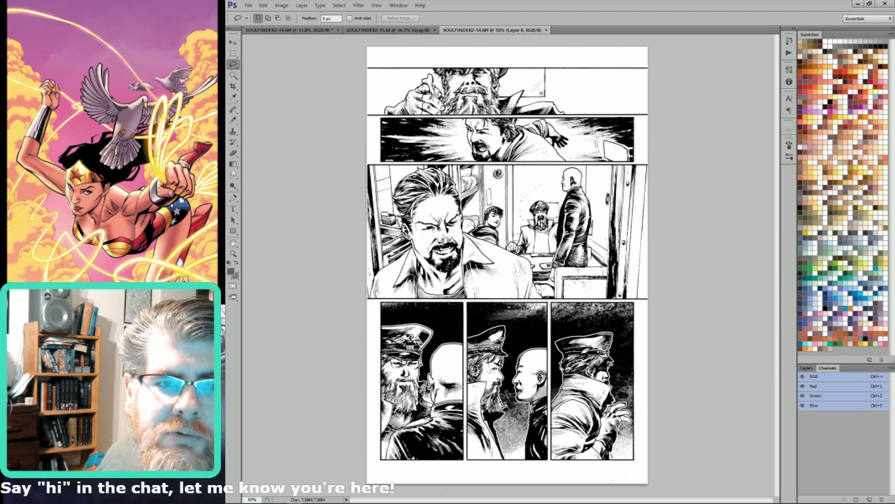
pyautogui.hotkey('ctrl', 'w')
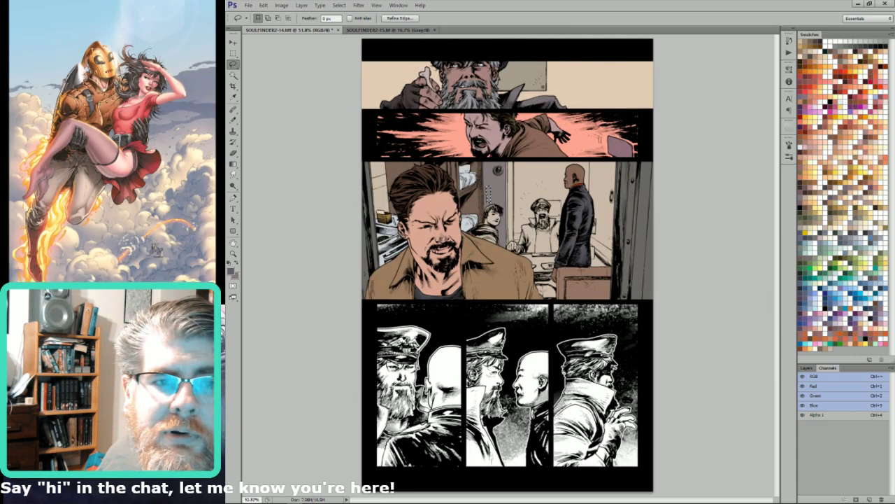
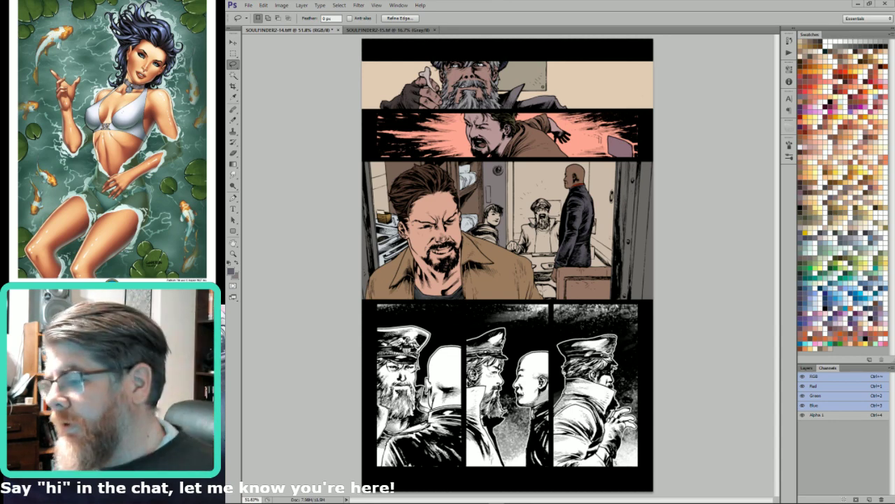
# Close the colored SOULFINDER2-14 page and check the SOULFINDER2-15 page's dimensions in Image Size without changing them.
pyautogui.doubleClick(527, 6)
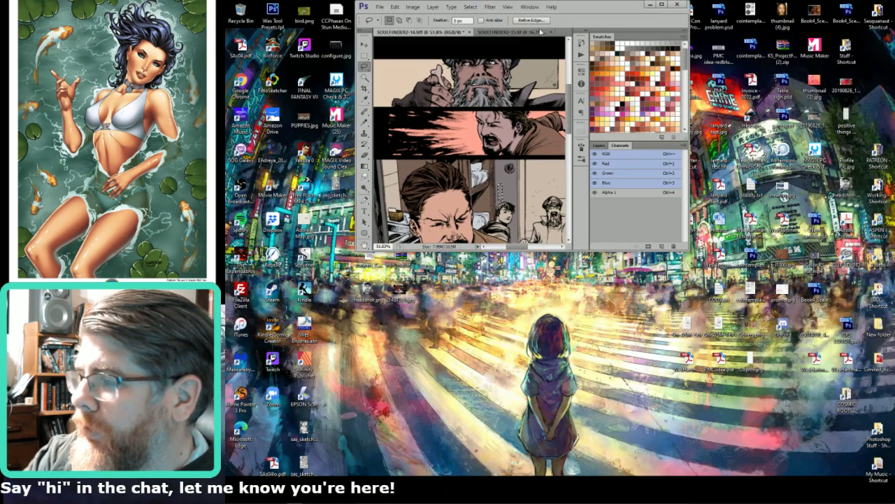
pyautogui.click(669, 6)
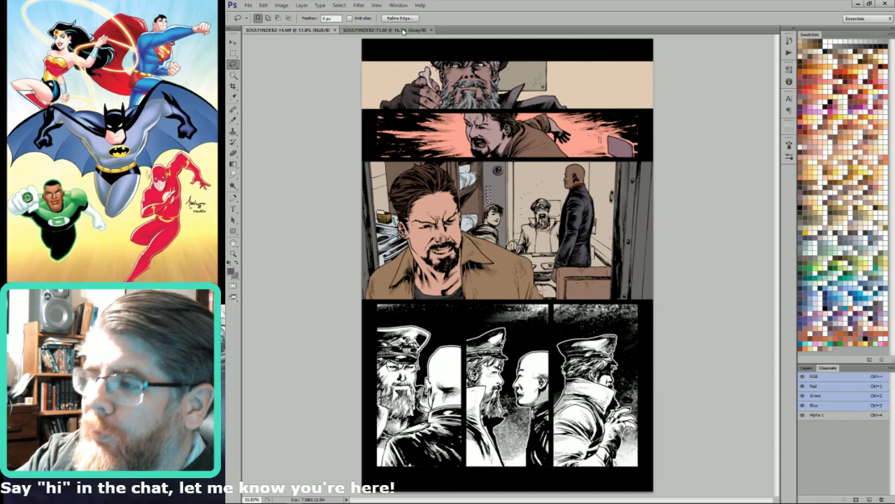
pyautogui.hotkey('ctrl', 'w')
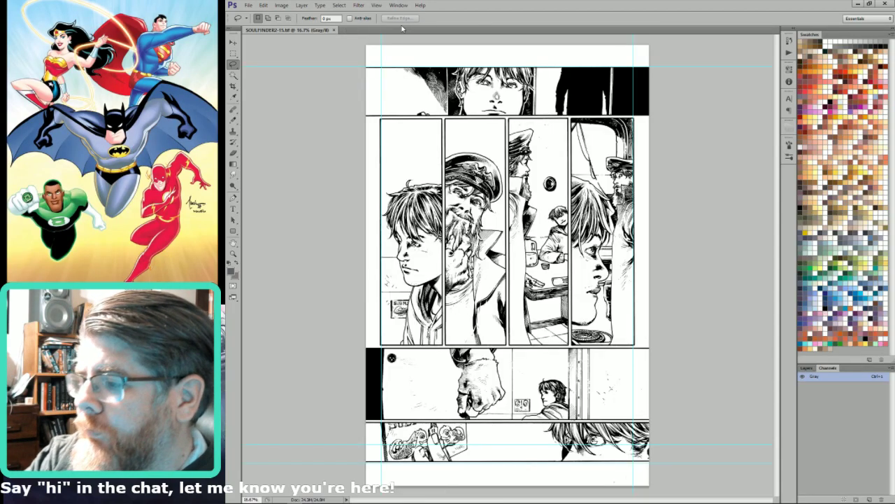
pyautogui.hotkey('ctrl', 'alt', 'i')
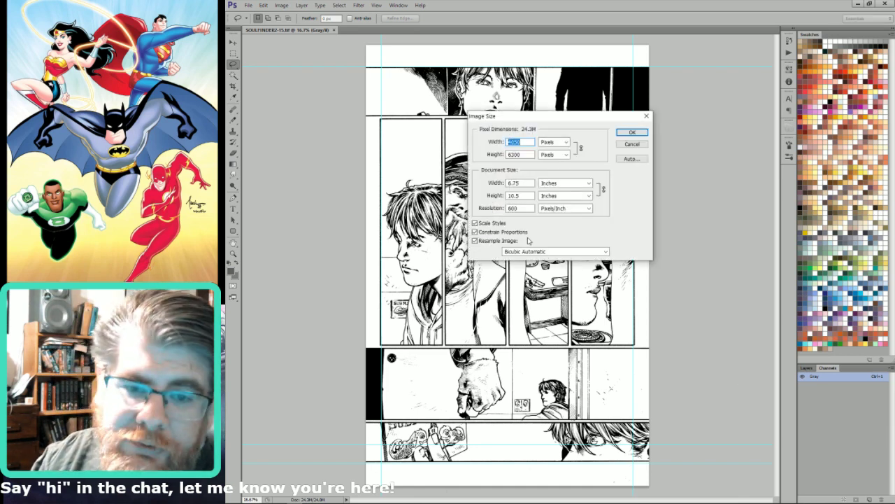
pyautogui.press('Escape')
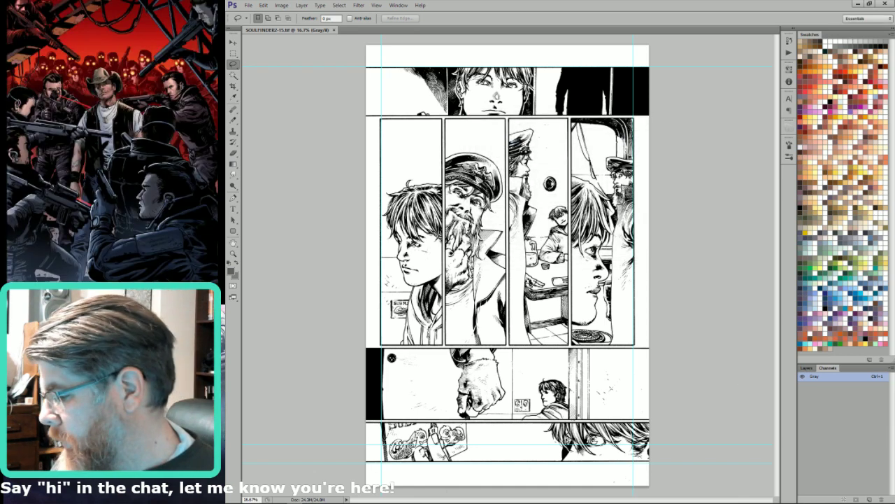
# Convert the SOULFINDER2-15 line-art page from grayscale to RGB and clear its guides.
pyautogui.press('F2')
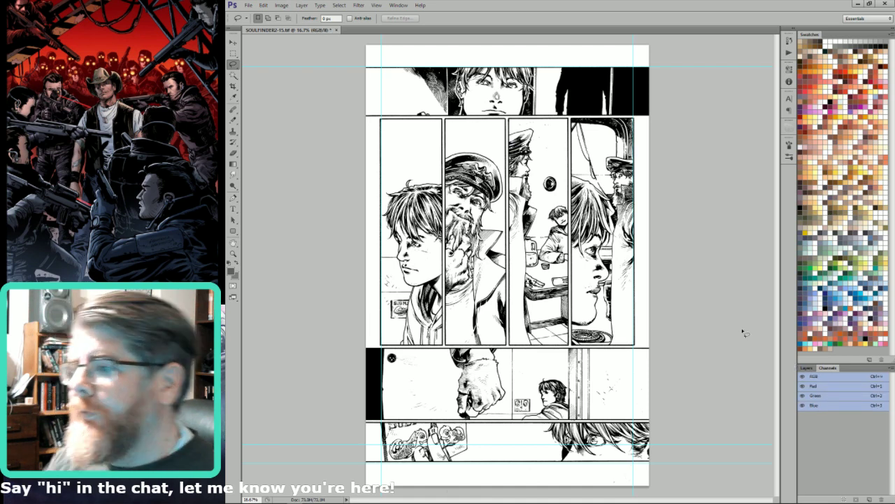
pyautogui.click(377, 5)
pyautogui.click(398, 185)
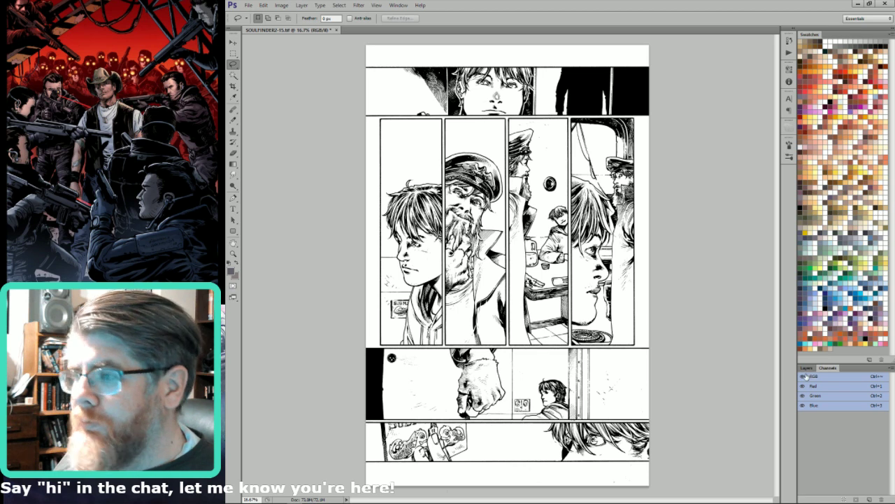
# Reset the colors to default black and white and cut the entire line art from the page.
pyautogui.press('d')
pyautogui.hotkey('ctrl', 'a')
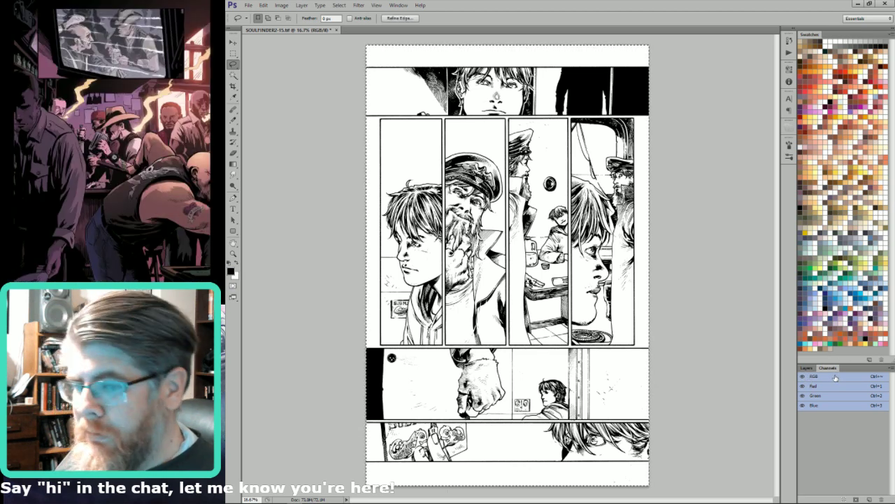
pyautogui.hotkey('ctrl', 'x')
pyautogui.click(807, 368)
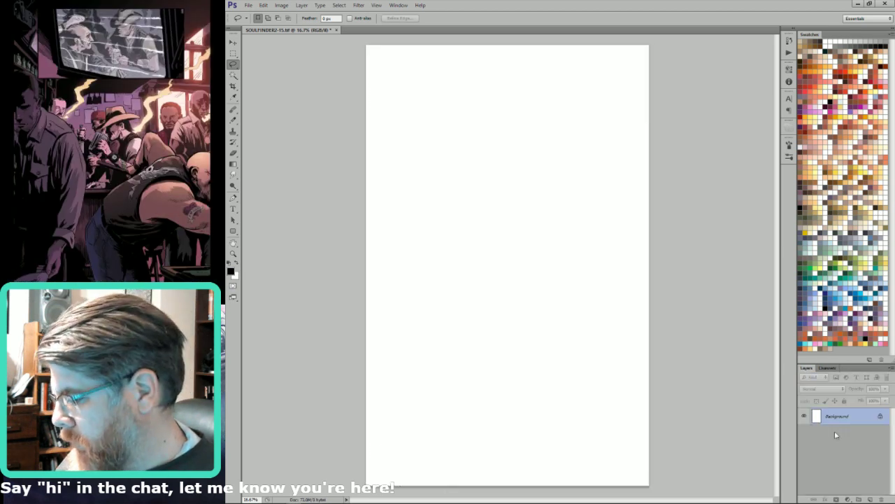
pyautogui.click(870, 499)
pyautogui.hotkey('ctrl', 'v')
pyautogui.hotkey('ctrl', 'alt', 'z')
pyautogui.hotkey('ctrl', 'alt', 'z')
# Paste the cut line art into a new alpha channel, deselect, and return to the RGB composite.
pyautogui.click(828, 368)
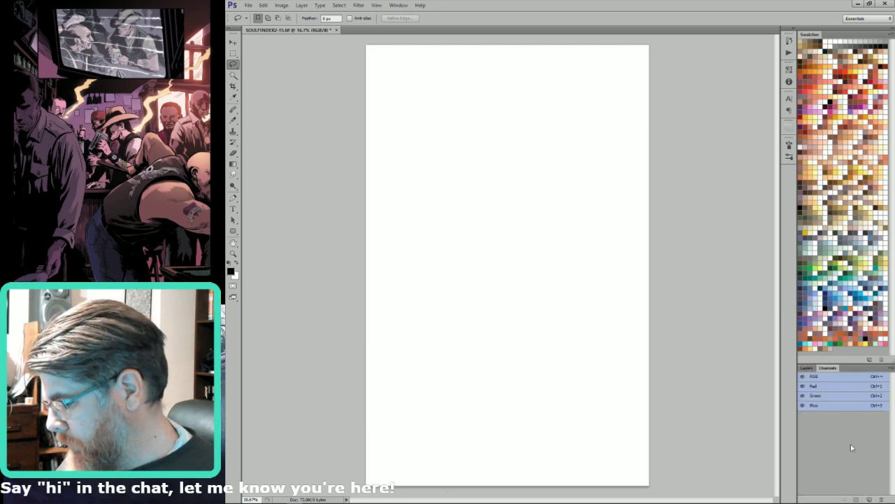
pyautogui.click(868, 498)
pyautogui.hotkey('ctrl', 'a')
pyautogui.hotkey('ctrl', 'v')
pyautogui.hotkey('ctrl', 'd')
pyautogui.hotkey('ctrl', '`')
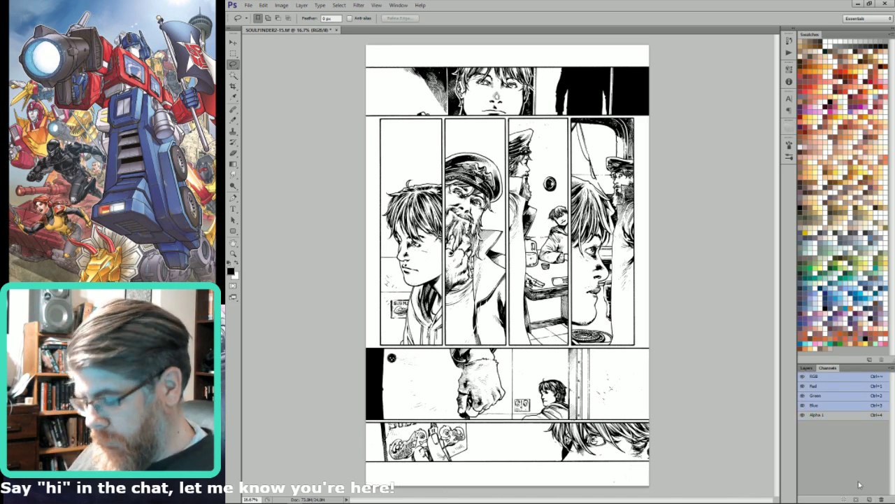
# Select the page margin below the bottom panel's lower border and fill it with black.
pyautogui.press('m')
pyautogui.press('x')
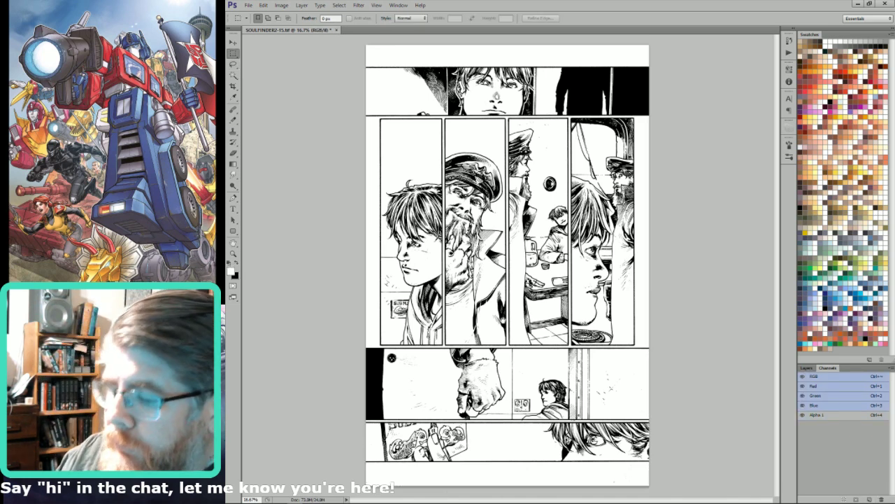
pyautogui.moveTo(361, 494); pyautogui.dragTo(693, 459)
pyautogui.moveTo(674, 380); pyautogui.dragTo(603, 490)
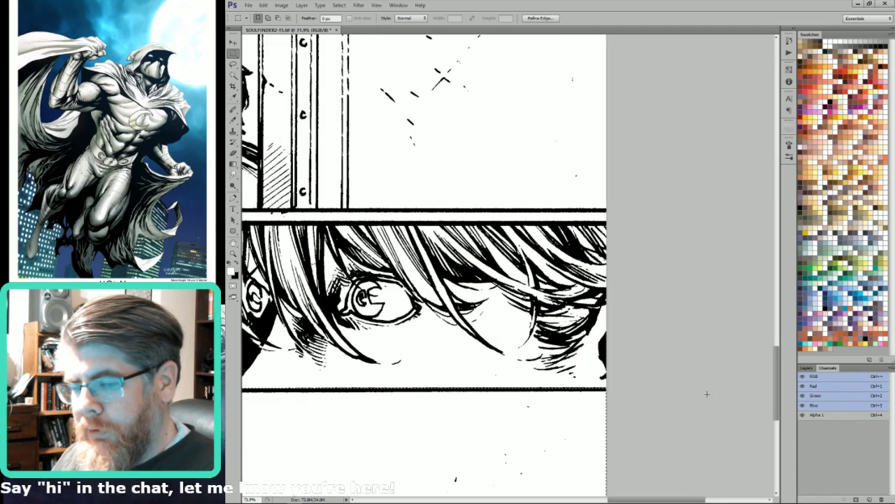
pyautogui.moveTo(302, 380); pyautogui.dragTo(569, 378)
pyautogui.moveTo(366, 412); pyautogui.dragTo(603, 360)
pyautogui.moveTo(304, 397); pyautogui.dragTo(725, 328)
pyautogui.press('l')
pyautogui.moveTo(294, 266)
pyautogui.mouseDown()
pyautogui.moveTo(596, 238)
pyautogui.moveTo(847, 274)
pyautogui.moveTo(732, 256)
pyautogui.moveTo(733, 267)
pyautogui.mouseUp()
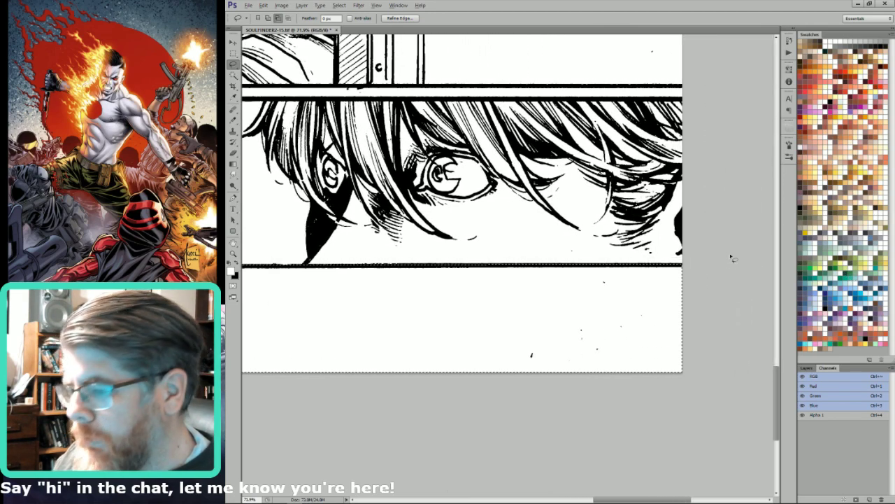
pyautogui.hotkey('shift', 'F5')
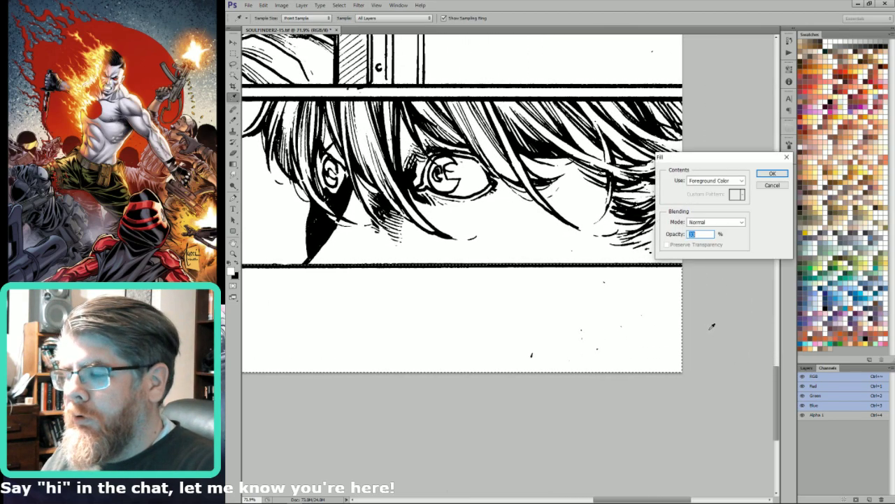
pyautogui.hotkey('ctrl', '-')
pyautogui.press('Escape')
pyautogui.hotkey('ctrl', 'BackSpace')
# Select the white gutter between the two bottom panel rows, fill it with black, and deselect.
pyautogui.moveTo(718, 340); pyautogui.dragTo(750, 412)
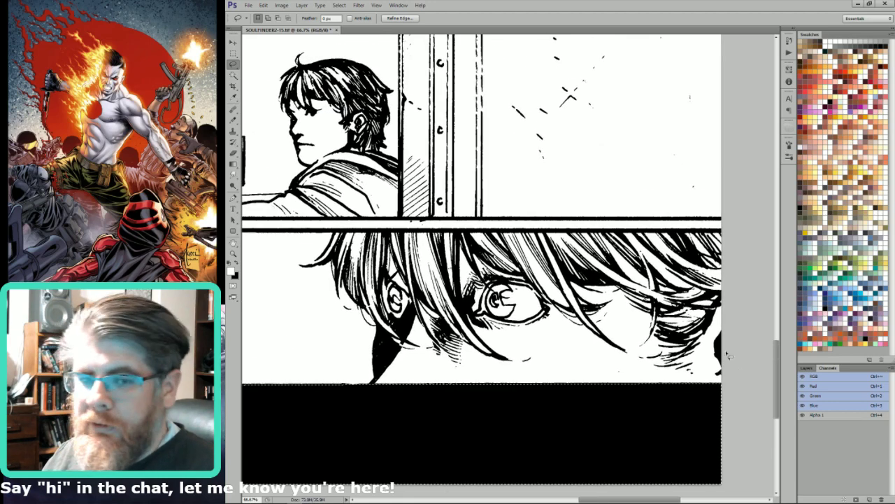
pyautogui.press('m')
pyautogui.moveTo(722, 223)
pyautogui.mouseDown()
pyautogui.moveTo(407, 226)
pyautogui.moveTo(315, 203)
pyautogui.moveTo(392, 210)
pyautogui.moveTo(368, 217)
pyautogui.mouseUp()
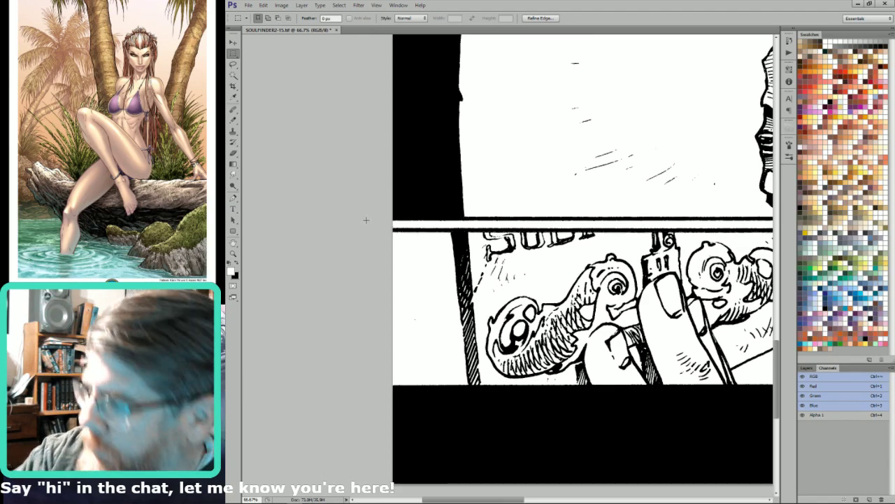
pyautogui.hotkey('ctrl', 'BackSpace')
pyautogui.hotkey('ctrl', '0')
pyautogui.hotkey('ctrl', 'd')
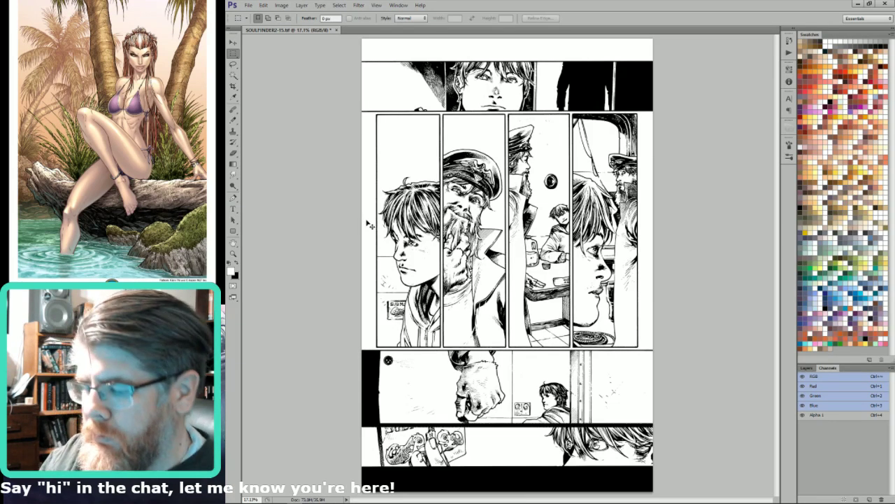
# Select the white gutters around the four tall panels from the Alpha 1 channel, expand the selection, and fill it with black in RGB.
pyautogui.moveTo(256, 386); pyautogui.dragTo(338, 422)
pyautogui.hotkey('ctrl', '4')
pyautogui.press('w')
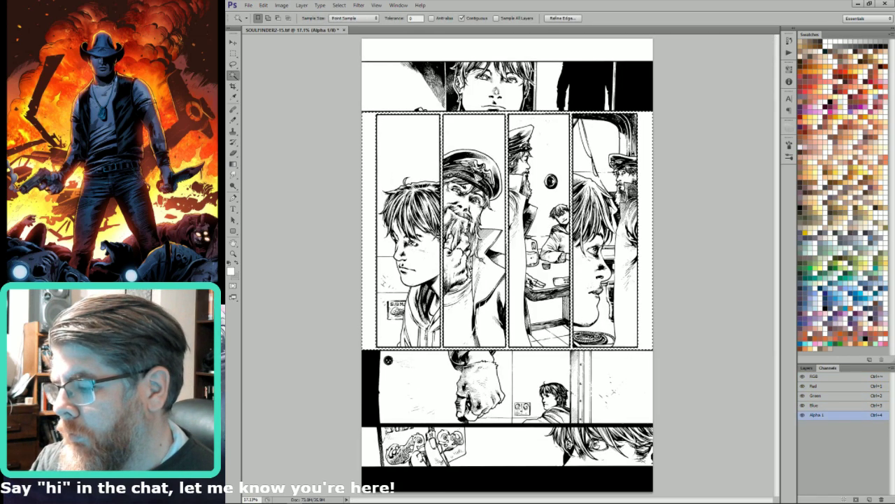
pyautogui.press('F6')
pyautogui.write('4')
pyautogui.press('Return')
pyautogui.moveTo(688, 290); pyautogui.dragTo(563, 390)
pyautogui.hotkey('alt', 's')
pyautogui.press('m')
pyautogui.press('e')
pyautogui.press('Return')
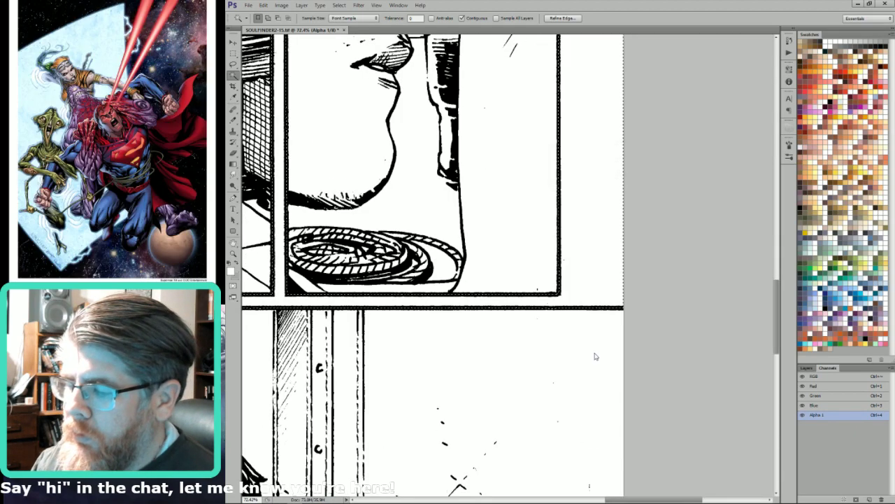
pyautogui.hotkey('alt', 's')
pyautogui.press('m')
pyautogui.press('e')
pyautogui.press('Return')
pyautogui.scroll(-1, 595, 357)
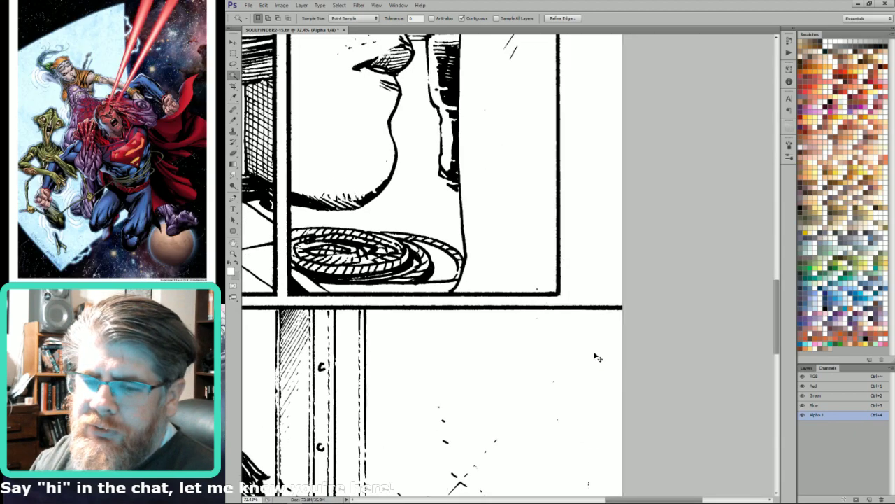
pyautogui.scroll(-3, 596, 358)
pyautogui.hotkey('ctrl', '`')
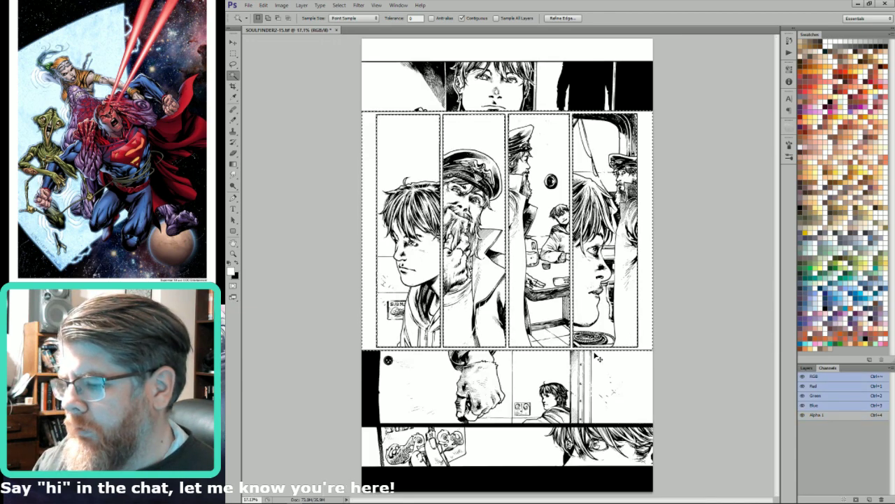
pyautogui.hotkey('ctrl', 'BackSpace')
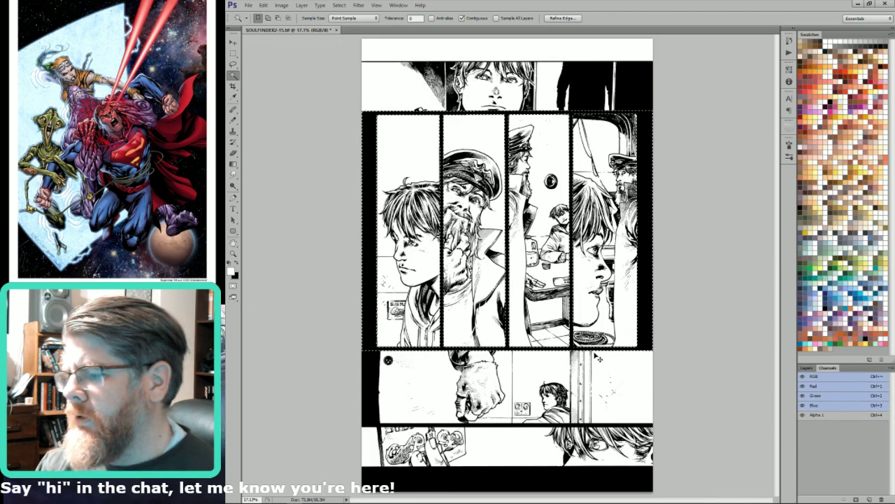
# Select the page margin above the top panel strip, fill it with black, and deselect.
pyautogui.scroll(3, 498, 124)
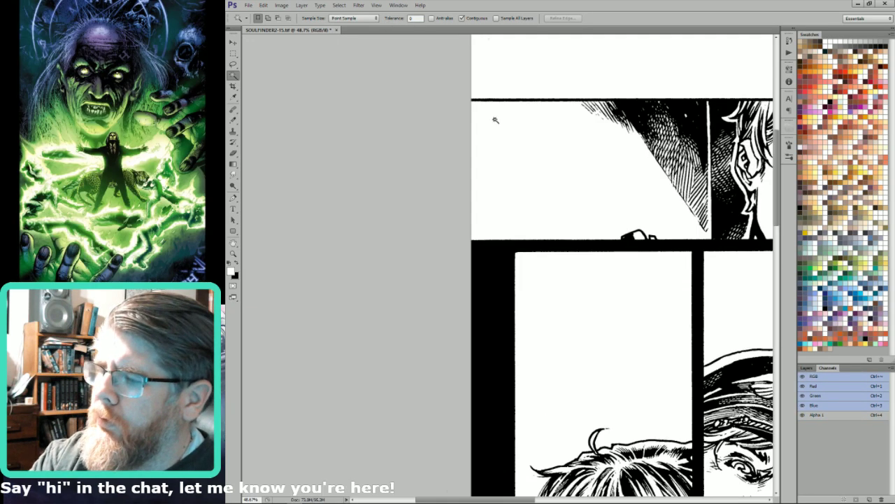
pyautogui.press('m')
pyautogui.moveTo(468, 100); pyautogui.dragTo(821, 105)
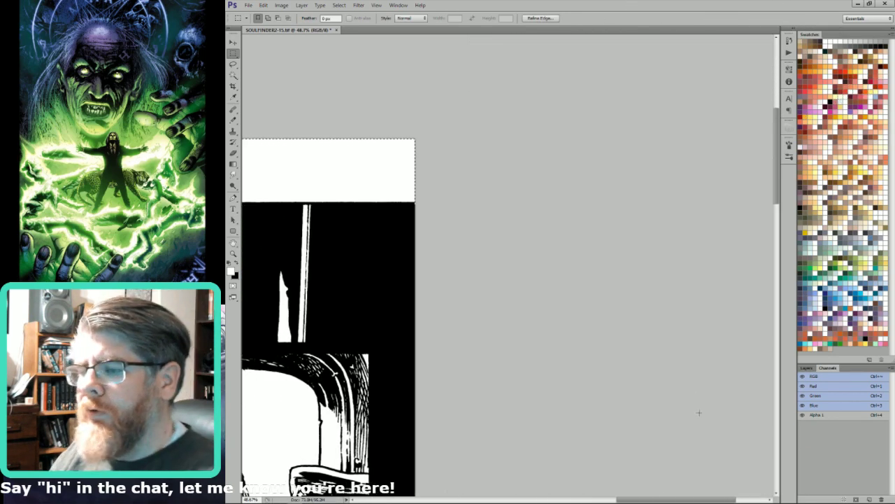
pyautogui.hotkey('ctrl', 'BackSpace')
pyautogui.hotkey('ctrl', '0')
pyautogui.hotkey('ctrl', 'd')
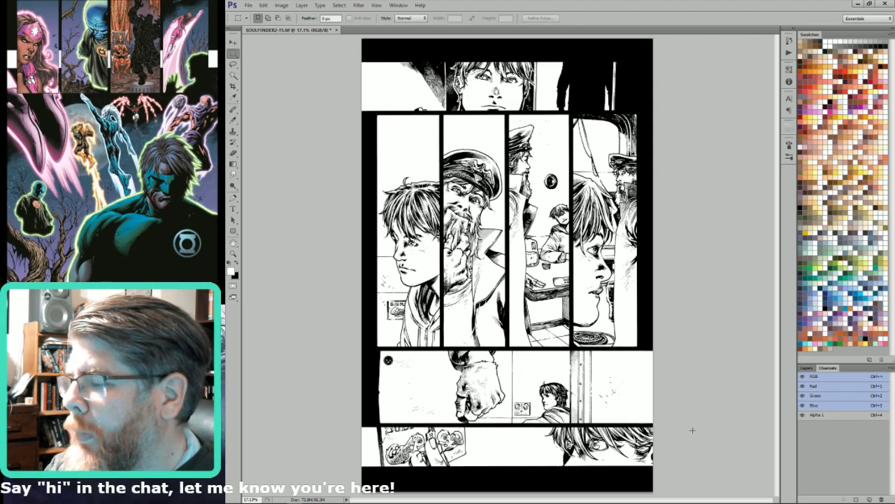
# Select the whole top panel strip inside its black borders.
pyautogui.press('w')
pyautogui.click(603, 85)
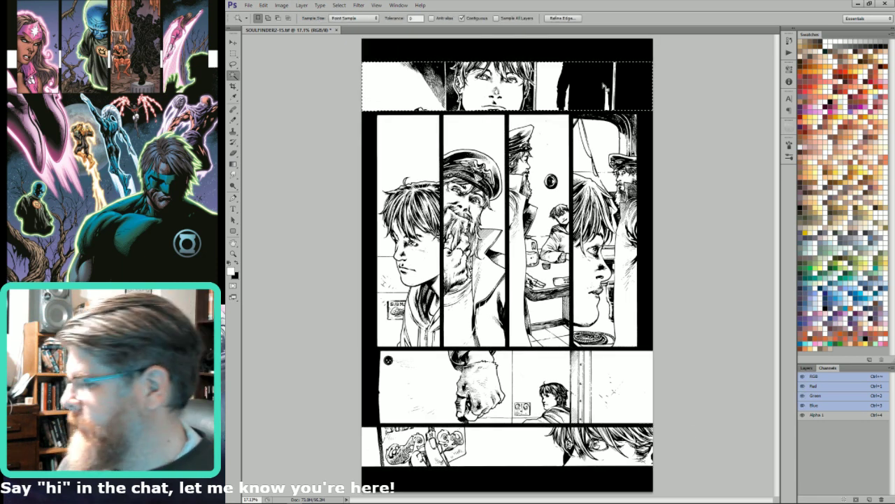
pyautogui.press('x')
pyautogui.hotkey('alt', 'BackSpace')
pyautogui.hotkey('ctrl', 'd')
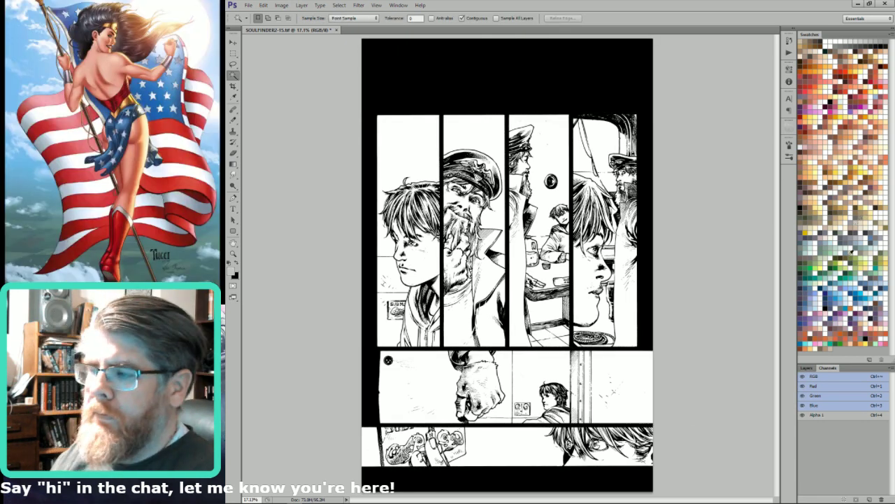
pyautogui.hotkey('ctrl', 'alt', 'z')
pyautogui.hotkey('ctrl', 'alt', 'z')
# Fill the selected top panel strip with a light warm gray and clear the selection.
pyautogui.press('x')
pyautogui.hotkey('ctrl', 'BackSpace')
pyautogui.moveTo(421, 43); pyautogui.dragTo(532, 43)
pyautogui.press('l')
pyautogui.moveTo(712, 112); pyautogui.dragTo(712, 139)
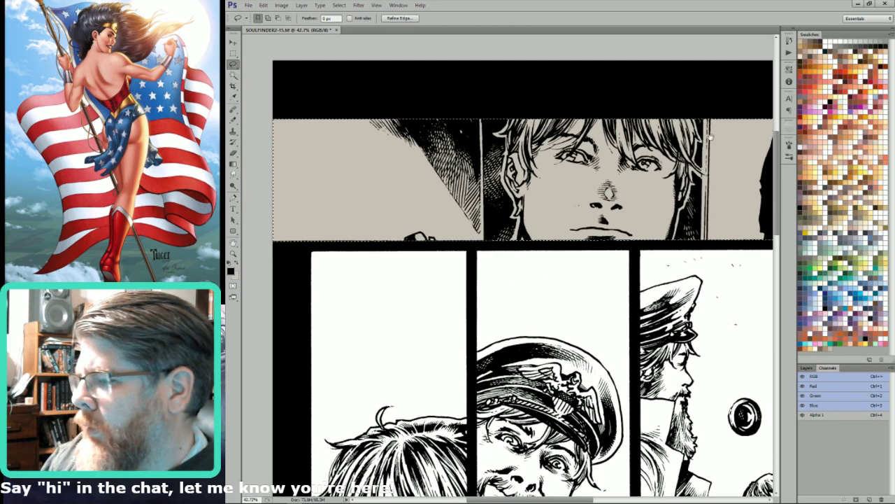
pyautogui.hotkey('ctrl', 'd')
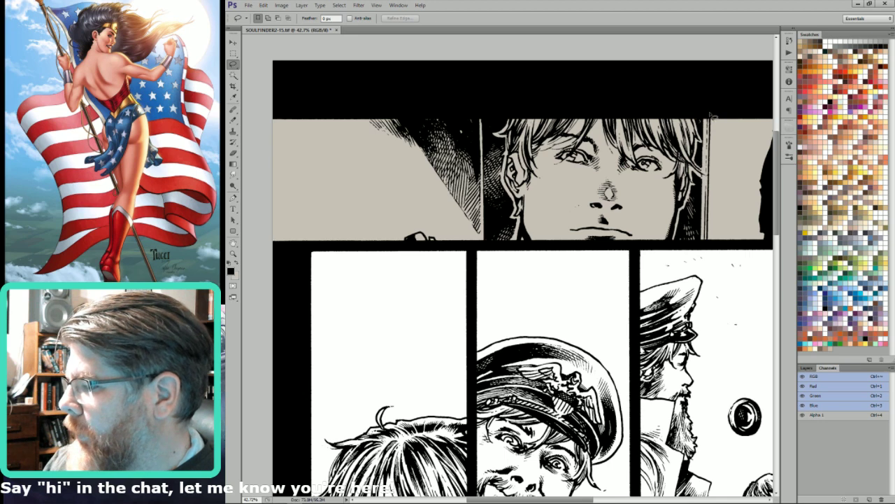
# Lasso the young man's close-up panel in the top strip, fill it with a muted dark purple swatch, and deselect.
pyautogui.moveTo(710, 245)
pyautogui.mouseDown()
pyautogui.moveTo(480, 240)
pyautogui.moveTo(487, 246)
pyautogui.moveTo(488, 96)
pyautogui.mouseUp()
pyautogui.press('w')
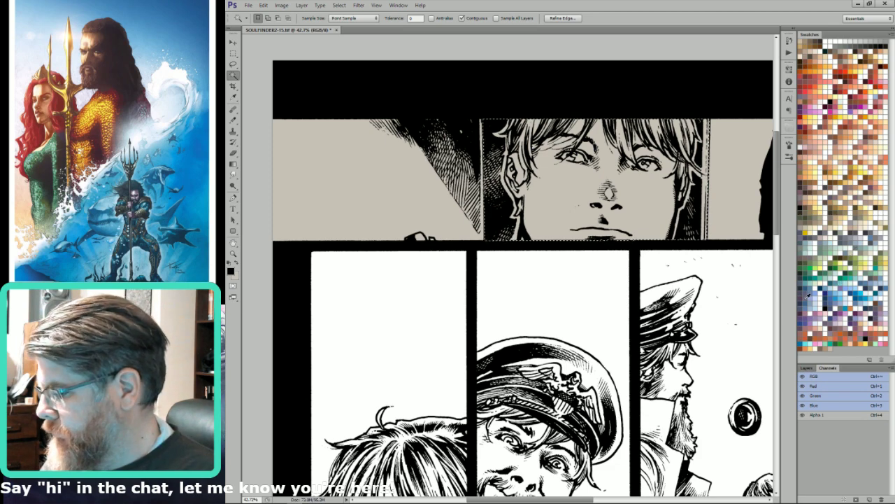
pyautogui.click(804, 296)
pyautogui.hotkey('shift', 'F5')
pyautogui.press('Return')
pyautogui.click(811, 293)
pyautogui.hotkey('shift', 'F5')
pyautogui.press('Return')
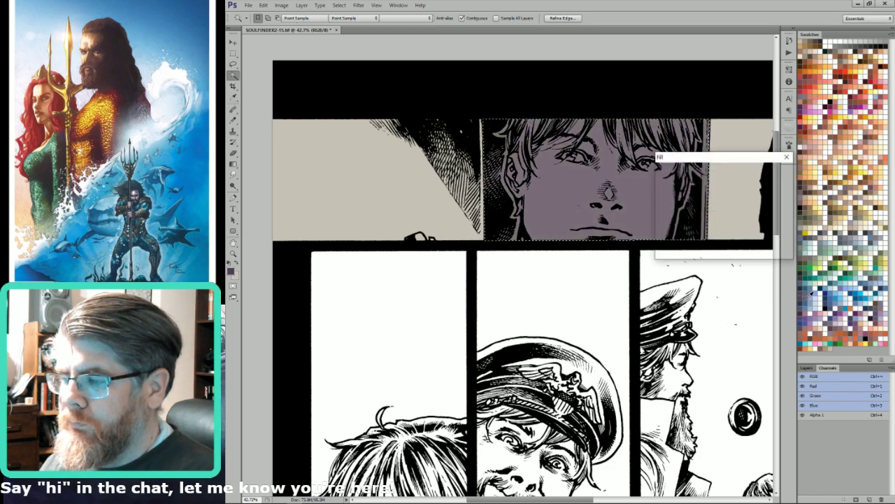
pyautogui.press('l')
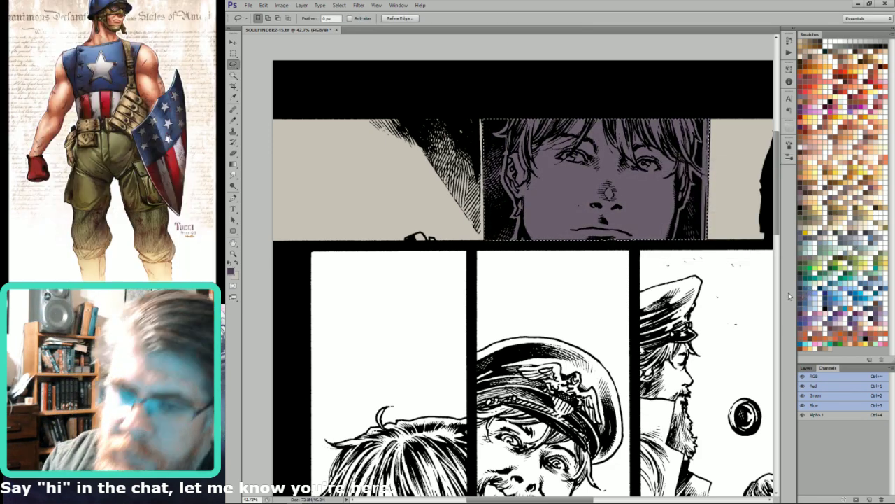
pyautogui.hotkey('ctrl', 'd')
# Lasso the young man's face and hair in the top strip's close-up and fill them with a dusty pink skin tone.
pyautogui.moveTo(518, 221)
pyautogui.mouseDown()
pyautogui.moveTo(508, 139)
pyautogui.moveTo(555, 83)
pyautogui.moveTo(711, 104)
pyautogui.moveTo(691, 98)
pyautogui.moveTo(706, 178)
pyautogui.moveTo(695, 170)
pyautogui.moveTo(699, 191)
pyautogui.moveTo(664, 241)
pyautogui.mouseUp()
pyautogui.press('w')
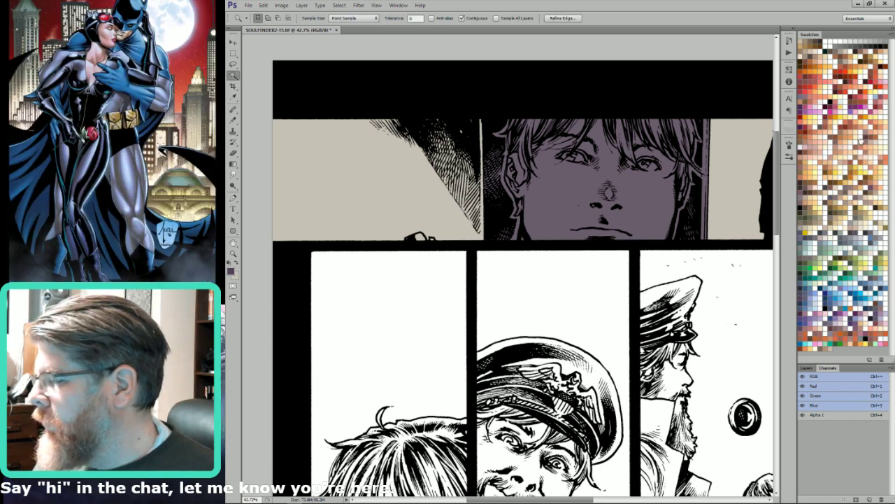
pyautogui.click(860, 141)
pyautogui.press('l')
pyautogui.hotkey('ctrl', 'BackSpace')
pyautogui.hotkey('alt', 'BackSpace')
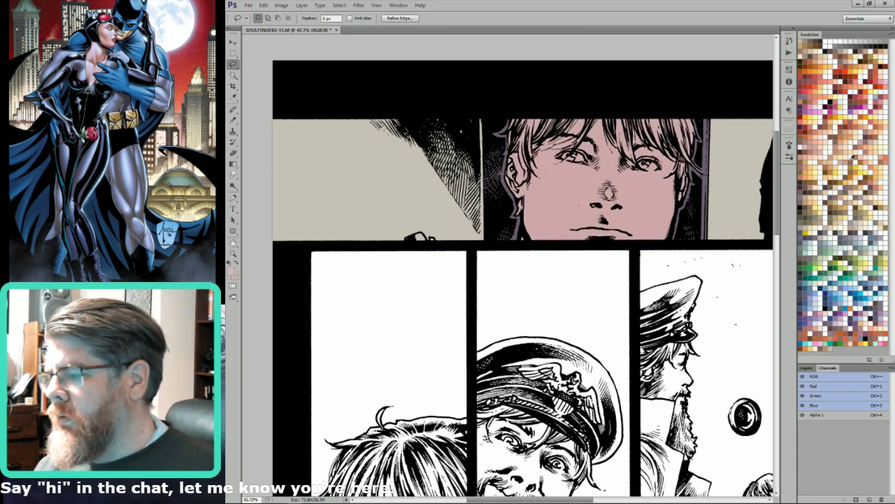
# Lasso the young man's hair in the top strip's close-up and fill it with a dark brownish-gray swatch.
pyautogui.moveTo(706, 170)
pyautogui.mouseDown()
pyautogui.moveTo(717, 246)
pyautogui.moveTo(722, 235)
pyautogui.moveTo(708, 255)
pyautogui.mouseUp()
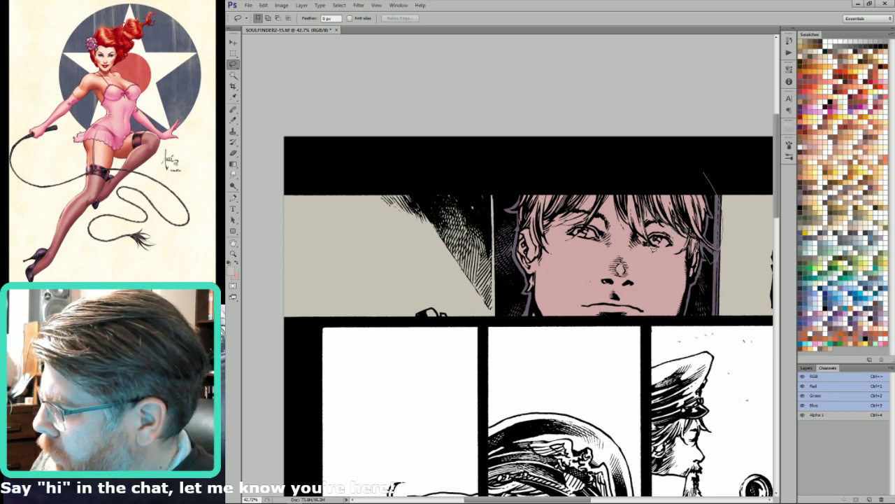
pyautogui.moveTo(629, 231)
pyautogui.mouseDown()
pyautogui.moveTo(621, 175)
pyautogui.moveTo(640, 147)
pyautogui.mouseUp()
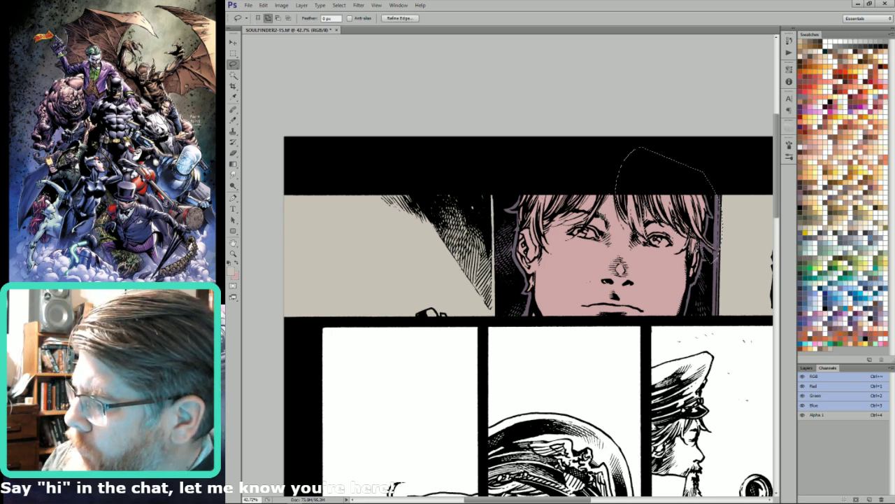
pyautogui.moveTo(611, 180)
pyautogui.mouseDown()
pyautogui.moveTo(591, 209)
pyautogui.moveTo(562, 225)
pyautogui.mouseUp()
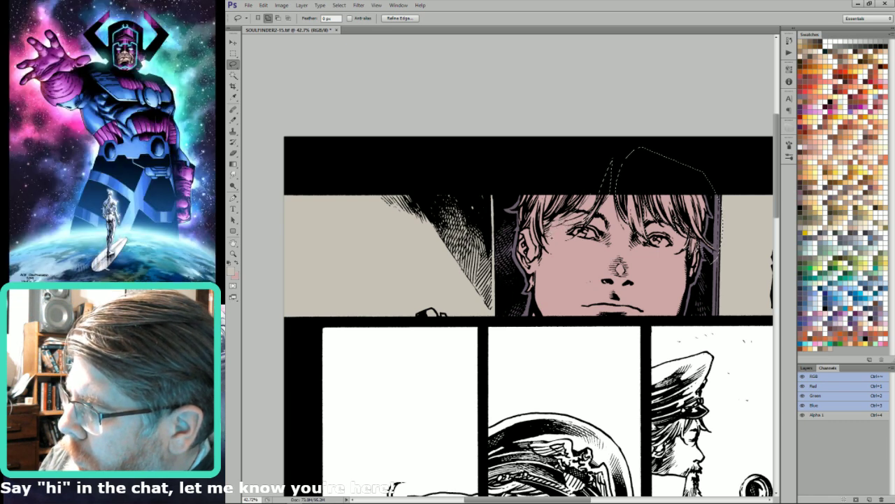
pyautogui.moveTo(536, 237)
pyautogui.mouseDown()
pyautogui.moveTo(547, 256)
pyautogui.moveTo(547, 146)
pyautogui.moveTo(596, 171)
pyautogui.mouseUp()
pyautogui.hotkey('ctrl', 'd')
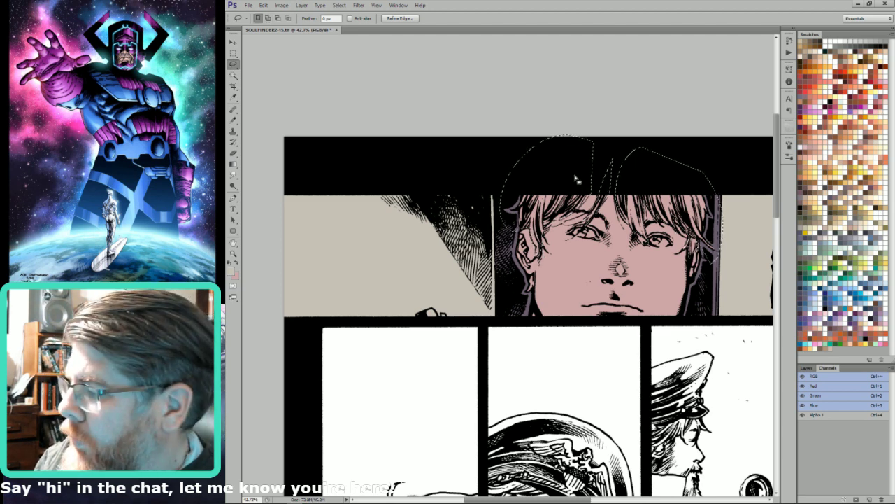
pyautogui.press('w')
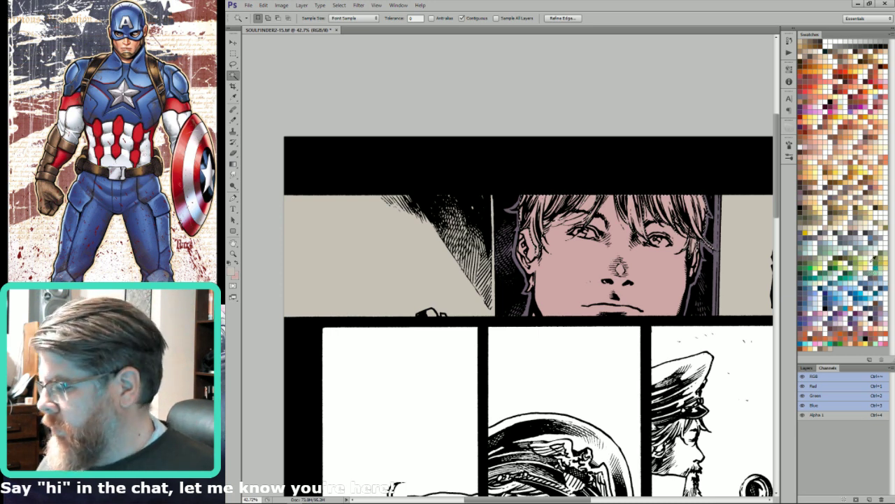
pyautogui.click(854, 231)
pyautogui.hotkey('alt', 'BackSpace')
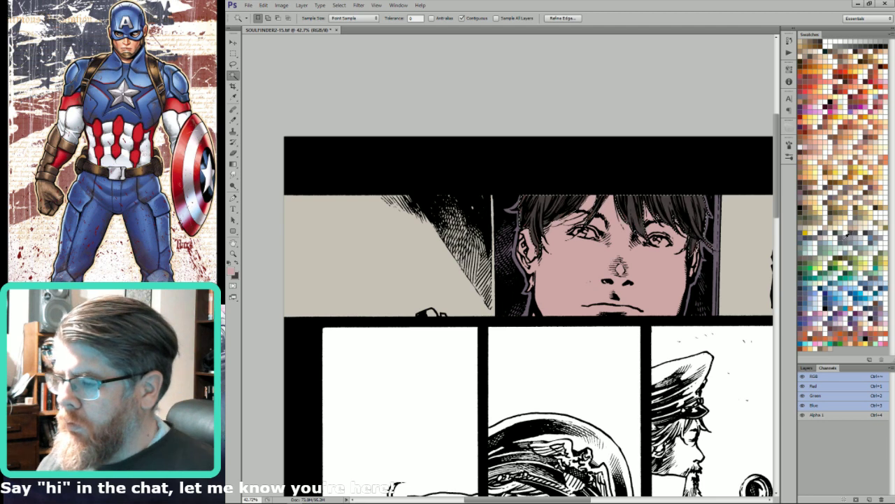
# Lasso the small sliver below the young man's ear, intersect it with the Magic Wand, and clear the selection.
pyautogui.press('l')
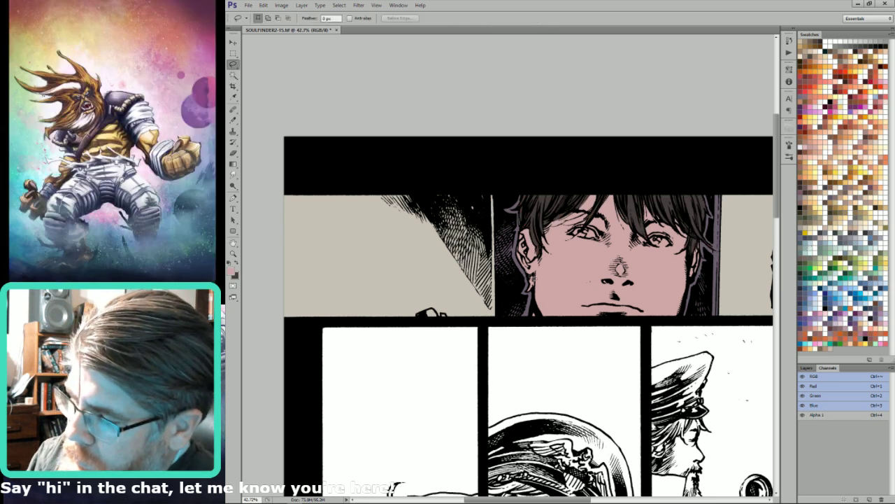
pyautogui.press('w')
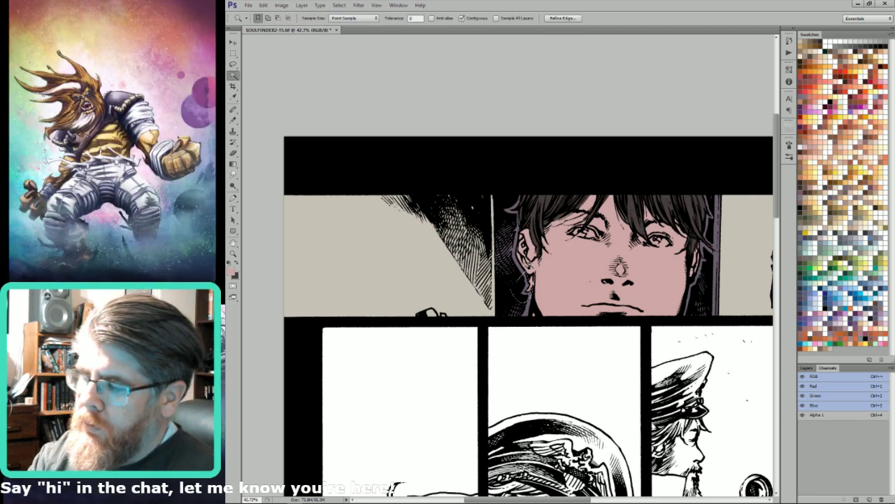
pyautogui.press('l')
pyautogui.moveTo(527, 291); pyautogui.dragTo(536, 279)
pyautogui.press('w')
pyautogui.keyDown('alt'); pyautogui.keyDown('shift'); pyautogui.click(534, 272); pyautogui.keyUp('shift'); pyautogui.keyUp('alt')
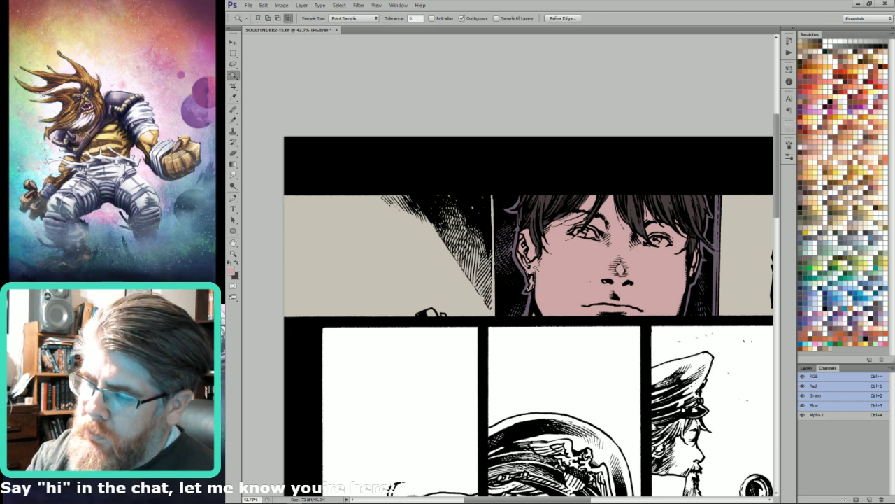
pyautogui.press('l')
pyautogui.hotkey('ctrl', 'd')
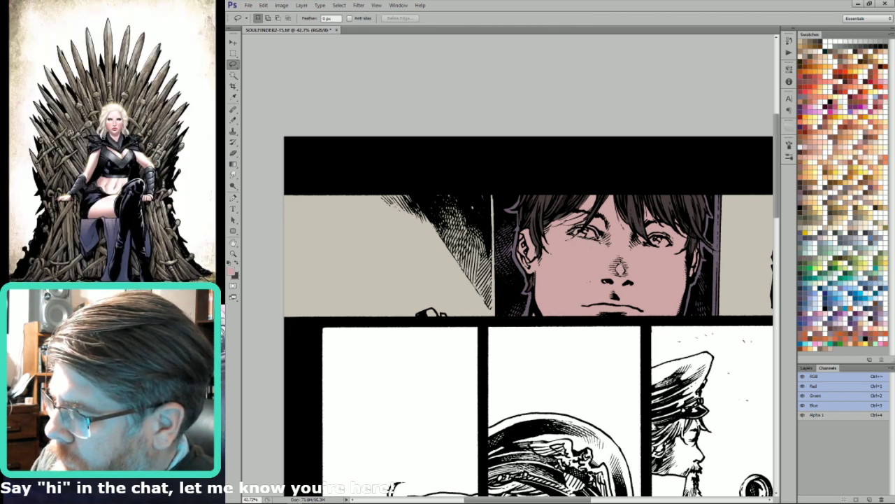
# Select both eyes in the close-up, fill them with white, and color the irises muted blue-gray with the Pencil.
pyautogui.moveTo(586, 233); pyautogui.dragTo(577, 231)
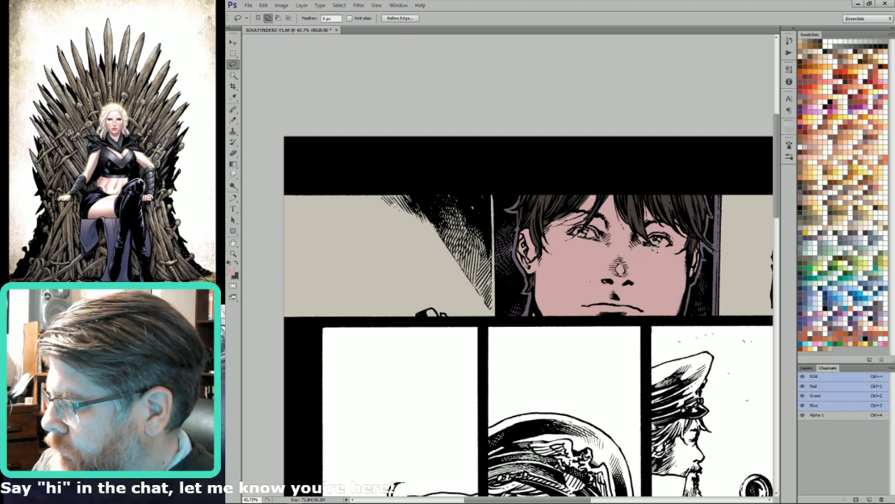
pyautogui.press('w')
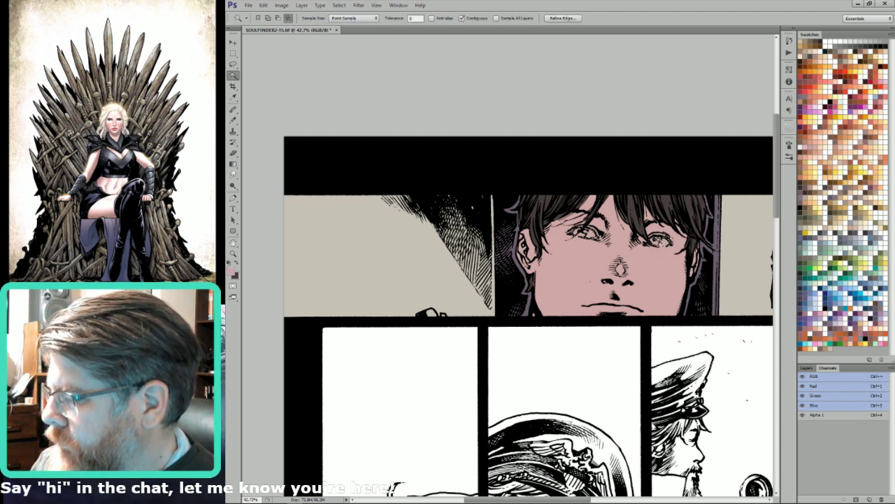
pyautogui.keyDown('alt'); pyautogui.keyDown('shift'); pyautogui.click(658, 241); pyautogui.keyUp('shift'); pyautogui.keyUp('alt')
pyautogui.press('l')
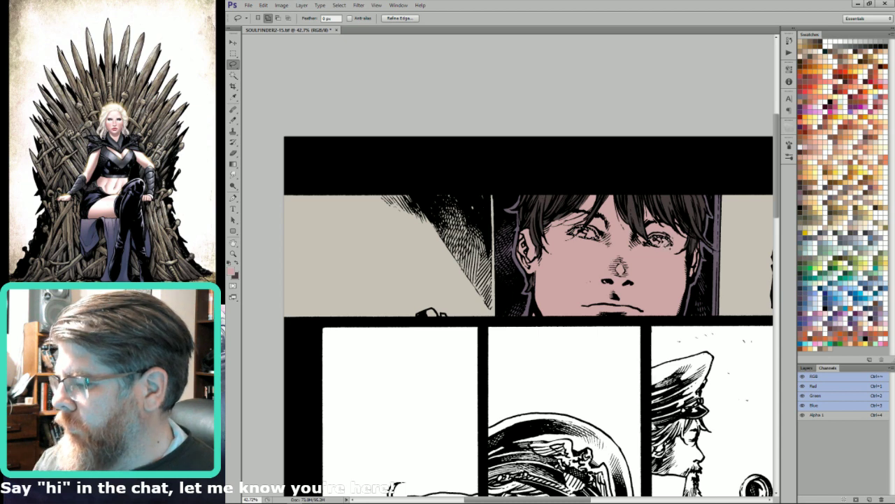
pyautogui.press('d')
pyautogui.hotkey('ctrl', 'BackSpace')
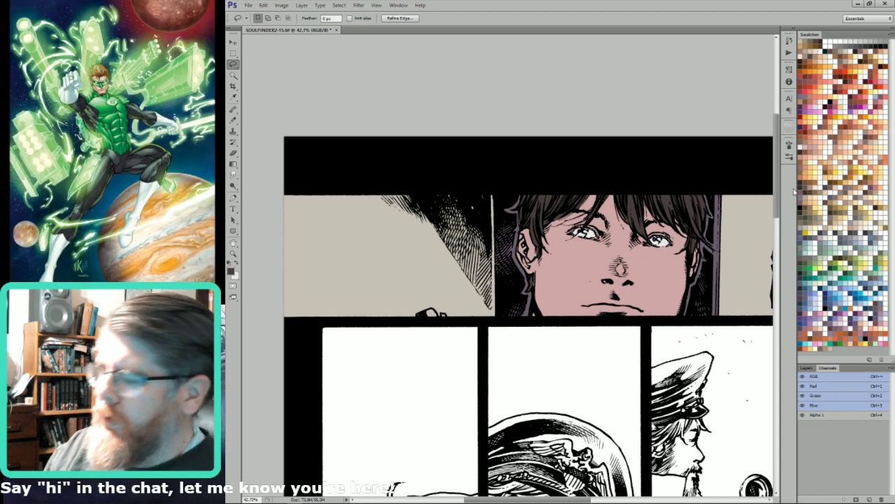
pyautogui.press('b')
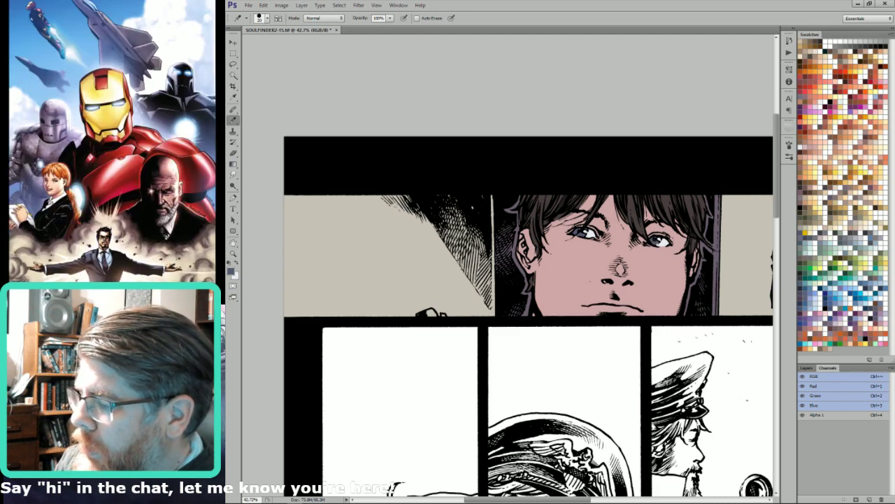
# Select the first tall panel in the second row, fill it with a light peach swatch, and deselect.
pyautogui.hotkey('ctrl', '-')
pyautogui.hotkey('ctrl', '-')
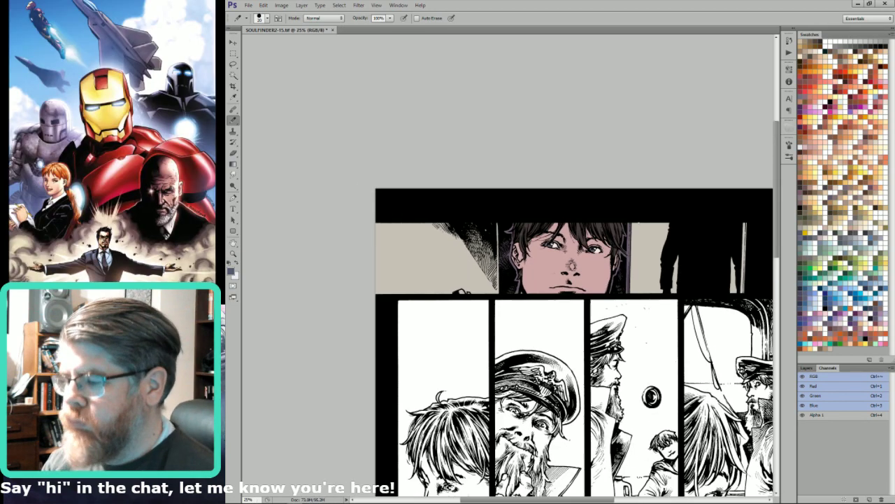
pyautogui.moveTo(689, 203); pyautogui.dragTo(676, 204)
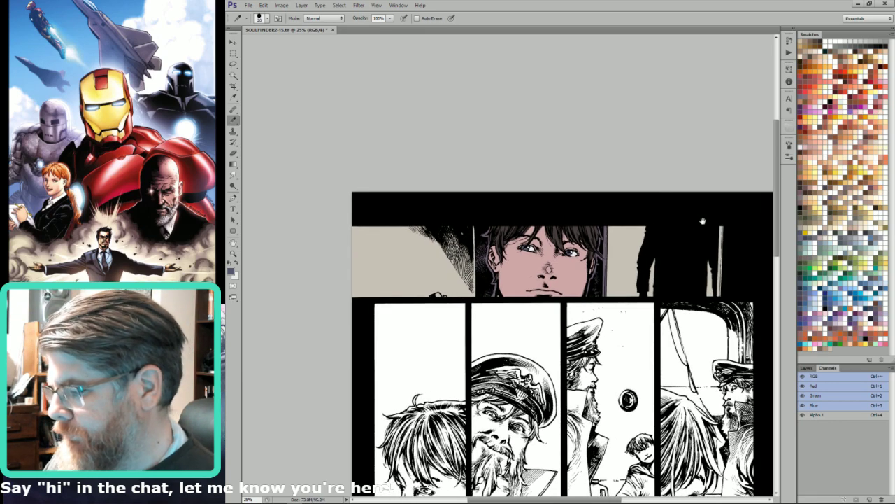
pyautogui.moveTo(639, 361); pyautogui.dragTo(664, 289)
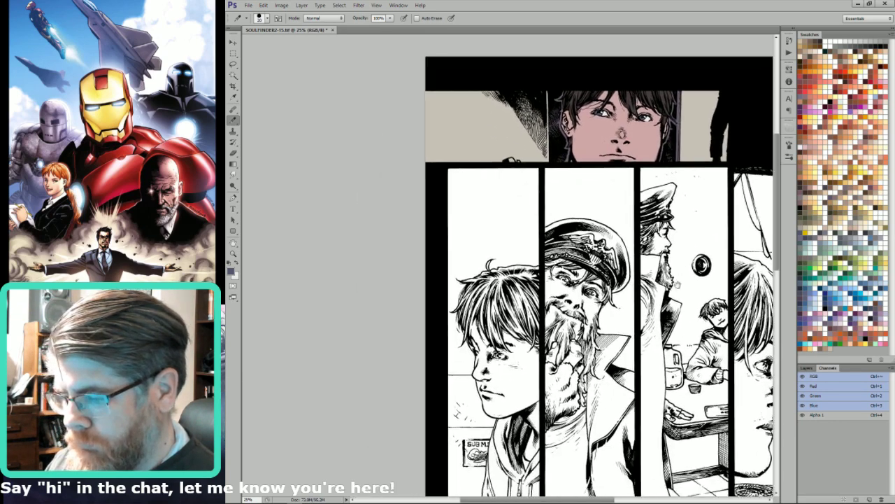
pyautogui.moveTo(594, 338); pyautogui.dragTo(645, 313)
pyautogui.press('w')
pyautogui.click(646, 294)
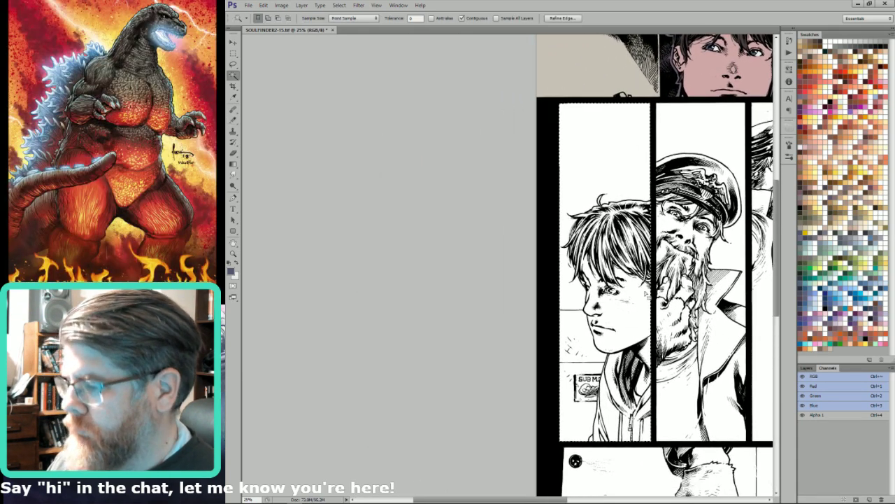
pyautogui.click(868, 196)
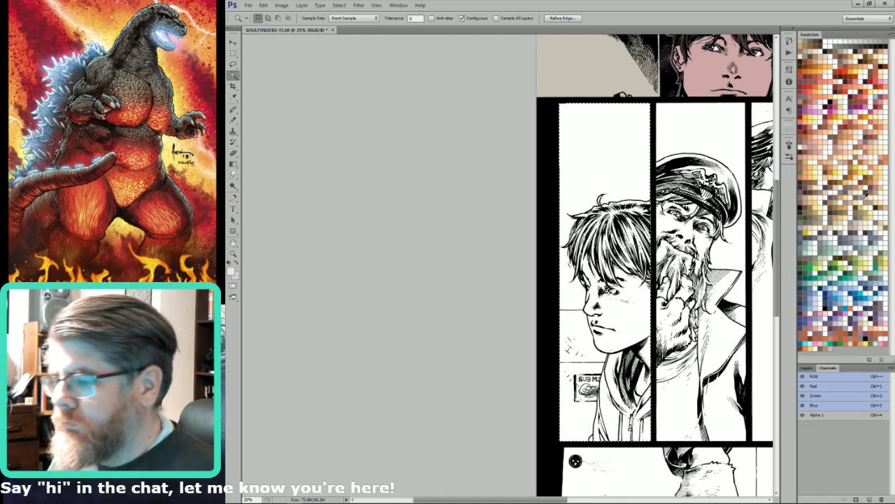
pyautogui.hotkey('alt', 'BackSpace')
pyautogui.press('l')
pyautogui.hotkey('ctrl', 'd')
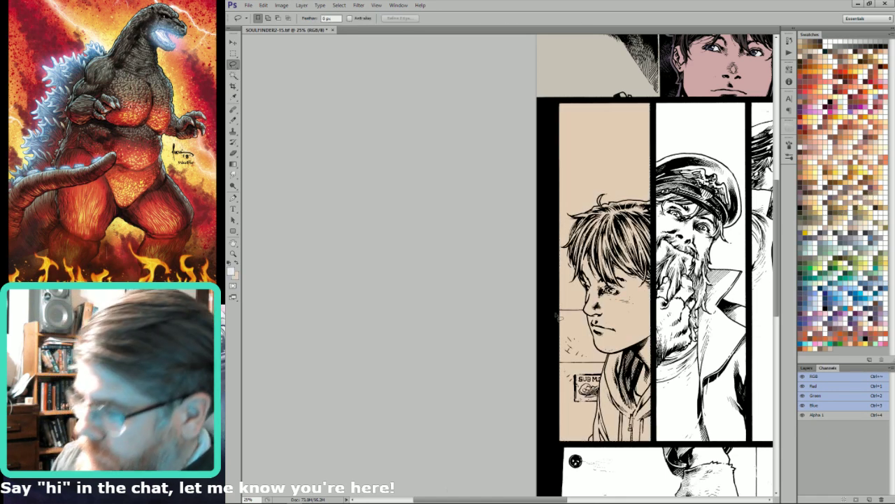
# Lasso the horizontal wall band behind the young man's chin, fill it with a gray-brown swatch, and deselect.
pyautogui.moveTo(592, 311)
pyautogui.mouseDown()
pyautogui.moveTo(616, 357)
pyautogui.moveTo(559, 362)
pyautogui.mouseUp()
pyautogui.press('w')
pyautogui.click(838, 217)
pyautogui.hotkey('shift', 'F5')
pyautogui.press('Return')
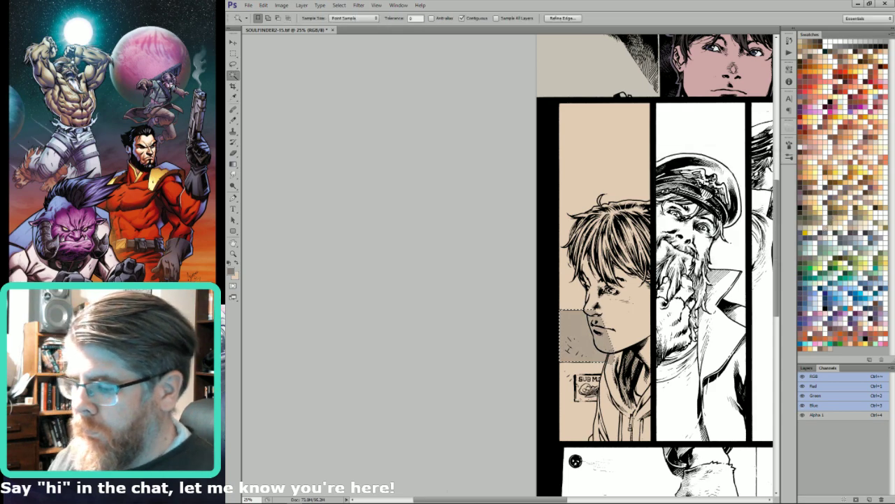
pyautogui.hotkey('ctrl', 'd')
# Lasso the submarine sandwich poster on the wall, fill it with a grayish lavender swatch, and deselect.
pyautogui.moveTo(544, 390); pyautogui.dragTo(657, 452)
pyautogui.press('l')
pyautogui.moveTo(529, 263)
pyautogui.mouseDown()
pyautogui.moveTo(594, 258)
pyautogui.moveTo(619, 183)
pyautogui.moveTo(533, 172)
pyautogui.moveTo(526, 180)
pyautogui.mouseUp()
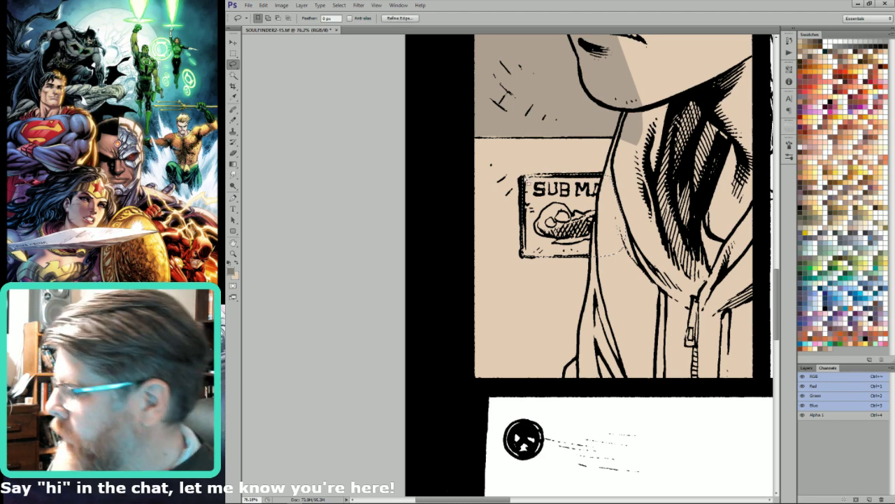
pyautogui.click(881, 238)
pyautogui.hotkey('shift', 'BackSpace')
pyautogui.press('Return')
pyautogui.hotkey('ctrl', 'd')
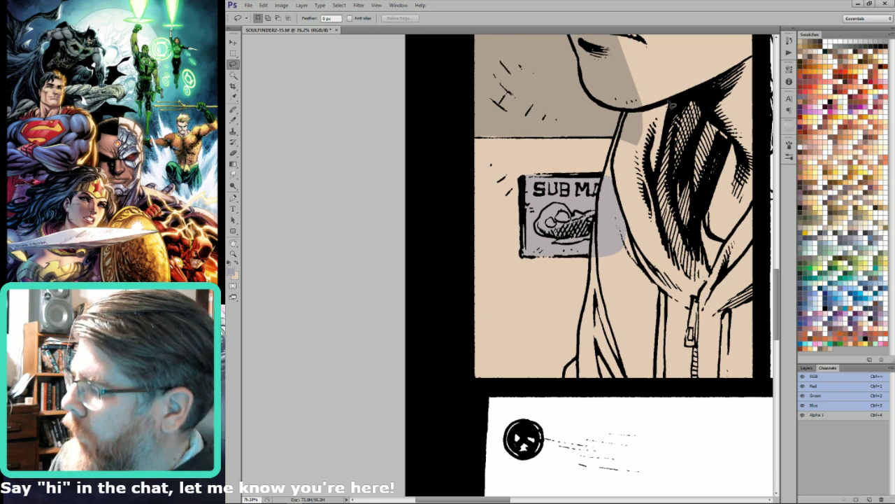
# Lasso the young man's hoodie in the first tall panel and fill it with a dark rust red swatch.
pyautogui.moveTo(636, 118)
pyautogui.mouseDown()
pyautogui.moveTo(624, 116)
pyautogui.moveTo(599, 201)
pyautogui.moveTo(589, 313)
pyautogui.moveTo(567, 383)
pyautogui.moveTo(741, 389)
pyautogui.moveTo(762, 335)
pyautogui.moveTo(758, 128)
pyautogui.moveTo(762, 201)
pyautogui.moveTo(714, 277)
pyautogui.moveTo(703, 241)
pyautogui.moveTo(735, 146)
pyautogui.moveTo(685, 85)
pyautogui.moveTo(689, 99)
pyautogui.mouseUp()
pyautogui.press('w')
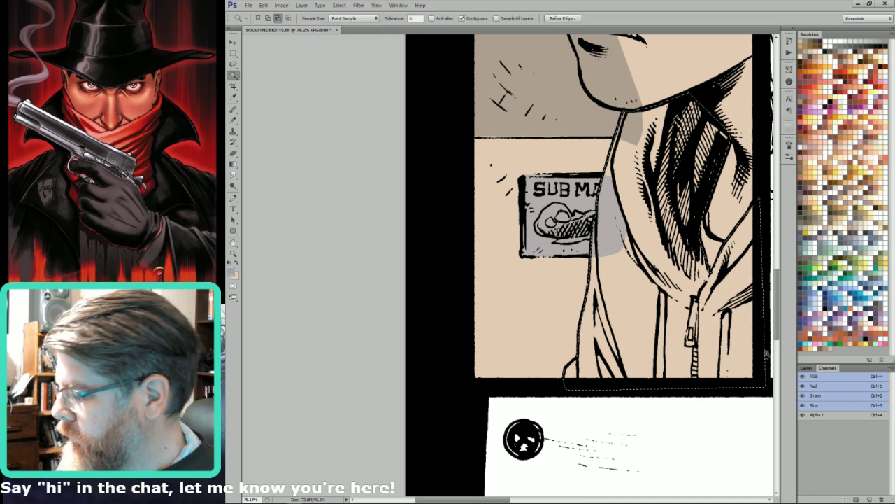
pyautogui.click(849, 75)
pyautogui.press('x')
pyautogui.press('x')
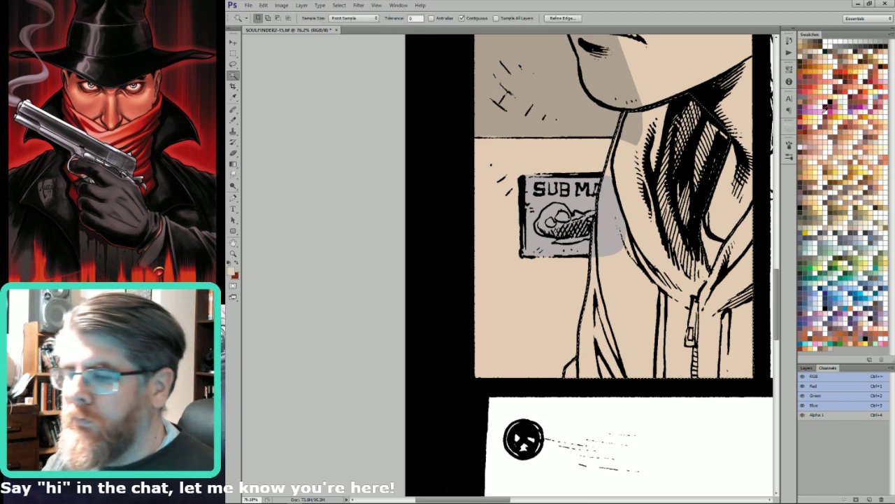
pyautogui.hotkey('ctrl', 'BackSpace')
pyautogui.hotkey('ctrl', '-')
pyautogui.hotkey('ctrl', 'z')
pyautogui.press('x')
pyautogui.hotkey('ctrl', 'BackSpace')
# Select the bit of shirt showing inside the hoodie's collar and fill it with a dark slate gray swatch.
pyautogui.press('l')
pyautogui.moveTo(679, 212)
pyautogui.mouseDown()
pyautogui.moveTo(682, 238)
pyautogui.moveTo(703, 253)
pyautogui.moveTo(694, 292)
pyautogui.mouseUp()
pyautogui.press('w')
pyautogui.keyDown('alt'); pyautogui.keyDown('shift'); pyautogui.click(689, 252); pyautogui.keyUp('shift'); pyautogui.keyUp('alt')
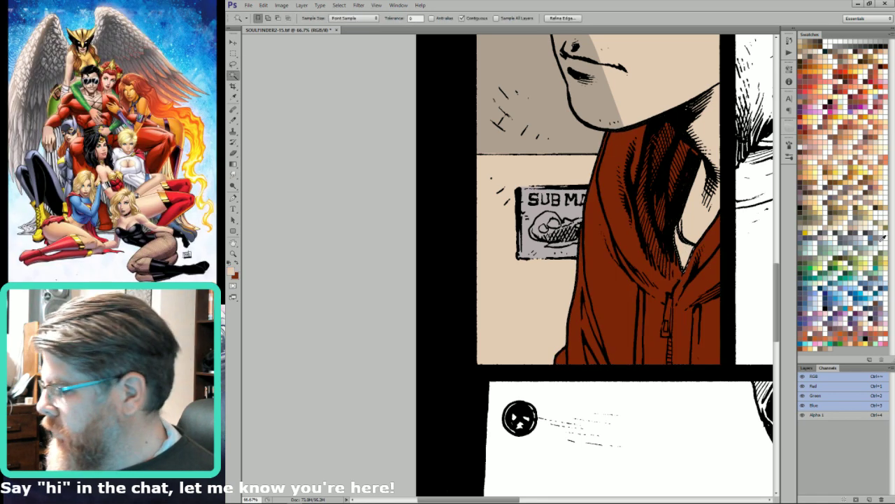
pyautogui.click(868, 246)
pyautogui.press('x')
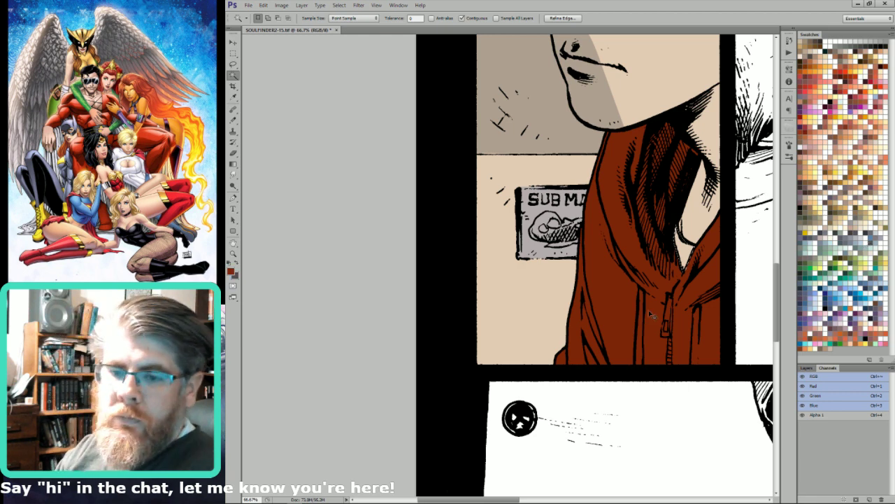
# Lasso the hoodie's zipper and pull, clear the selection, and pick a light blue-gray swatch.
pyautogui.press('l')
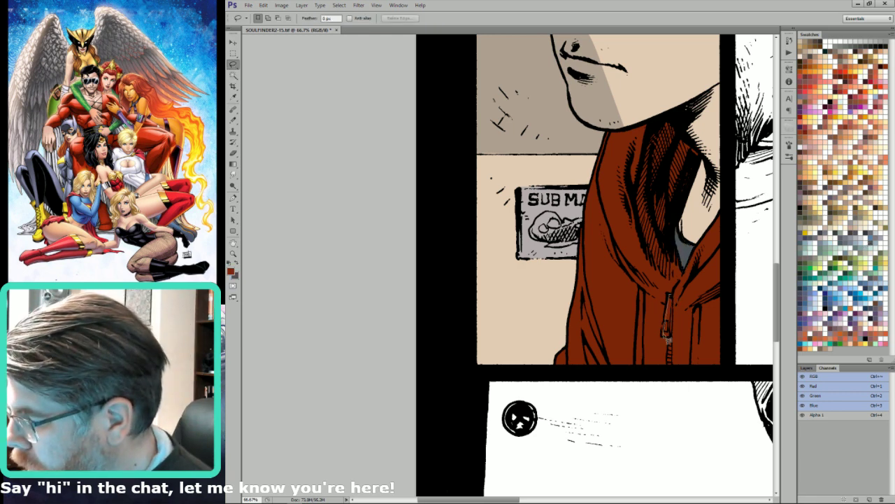
pyautogui.moveTo(670, 341)
pyautogui.mouseDown()
pyautogui.moveTo(675, 377)
pyautogui.moveTo(678, 299)
pyautogui.moveTo(669, 329)
pyautogui.mouseUp()
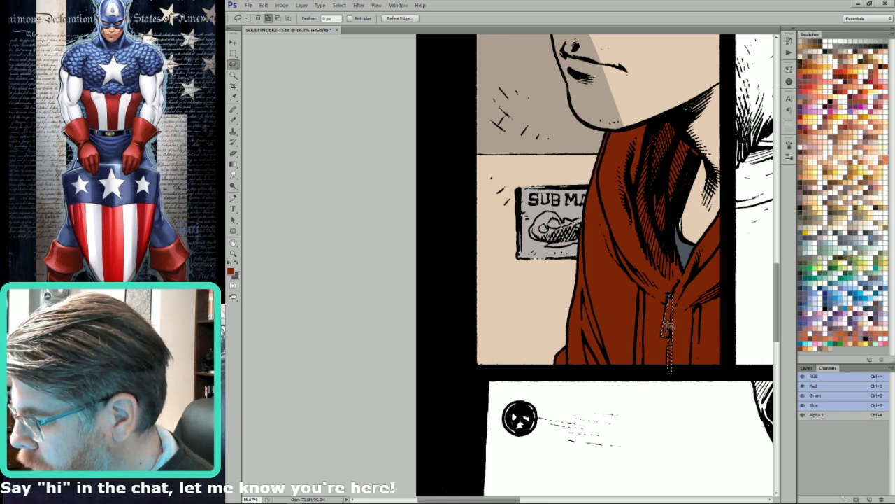
pyautogui.hotkey('ctrl', 'd')
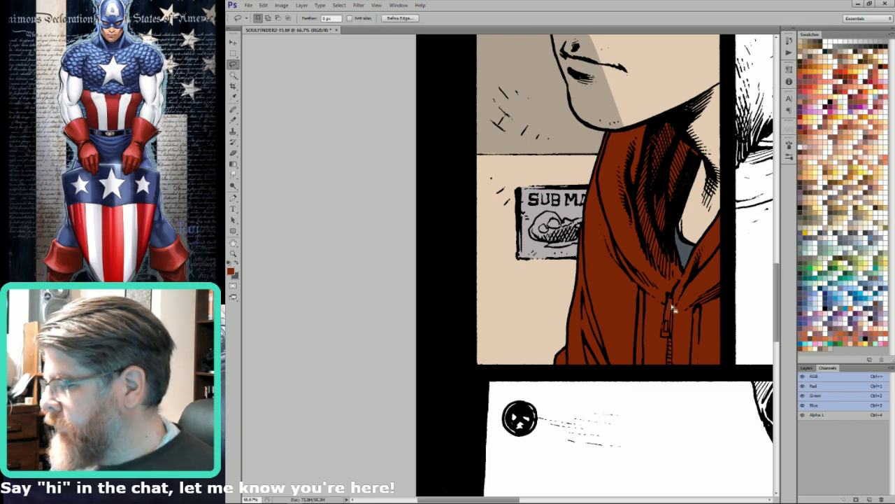
pyautogui.click(852, 235)
# Lasso the young man's face and neck in the first tall panel and fill them with a salmon pink skin tone.
pyautogui.scroll(1, 717, 314)
pyautogui.scroll(5, 717, 314)
pyautogui.click(563, 162)
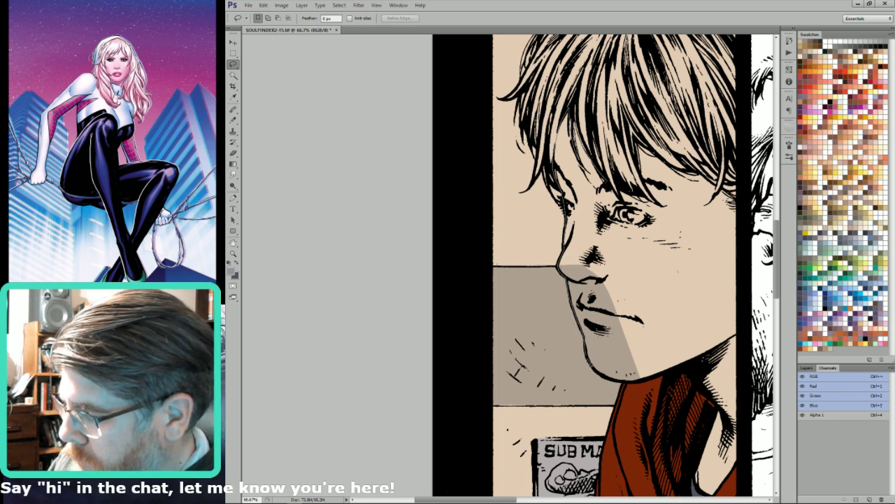
pyautogui.moveTo(607, 378)
pyautogui.mouseDown()
pyautogui.moveTo(649, 403)
pyautogui.moveTo(703, 410)
pyautogui.moveTo(686, 479)
pyautogui.moveTo(691, 498)
pyautogui.moveTo(720, 483)
pyautogui.moveTo(743, 427)
pyautogui.moveTo(743, 171)
pyautogui.moveTo(687, 132)
pyautogui.moveTo(638, 118)
pyautogui.moveTo(643, 156)
pyautogui.moveTo(663, 179)
pyautogui.moveTo(632, 163)
pyautogui.moveTo(642, 168)
pyautogui.moveTo(620, 171)
pyautogui.mouseUp()
pyautogui.press('w')
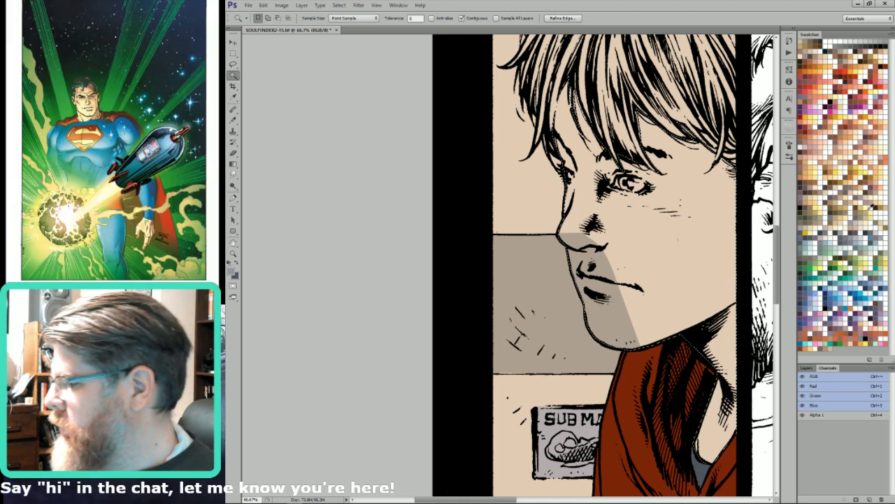
pyautogui.click(880, 156)
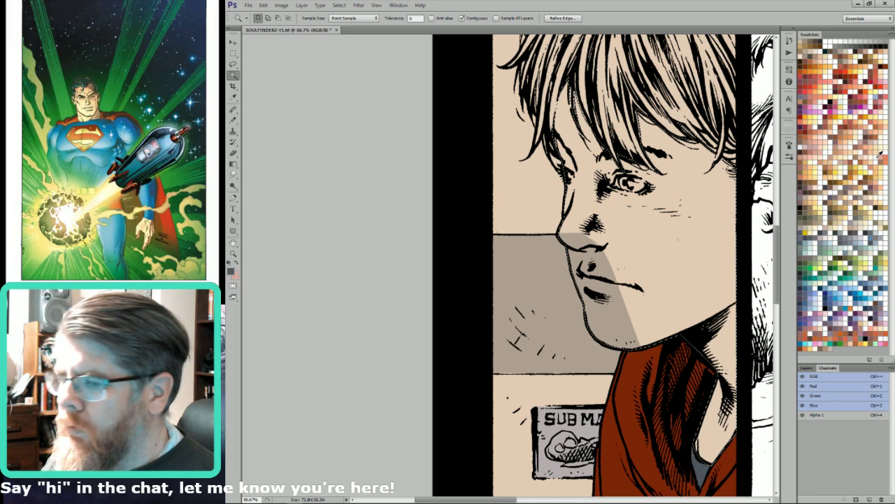
pyautogui.hotkey('ctrl', 'BackSpace')
pyautogui.press('l')
pyautogui.moveTo(647, 241); pyautogui.dragTo(716, 410)
pyautogui.moveTo(682, 219); pyautogui.dragTo(674, 230)
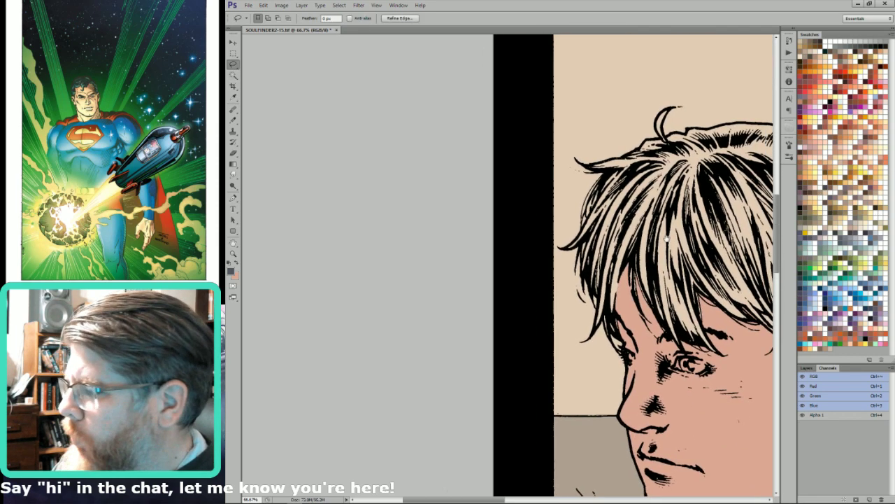
# Lasso the young man's hair in the first tall panel and fill it with a dark brown.
pyautogui.hotkey('ctrl', 'd')
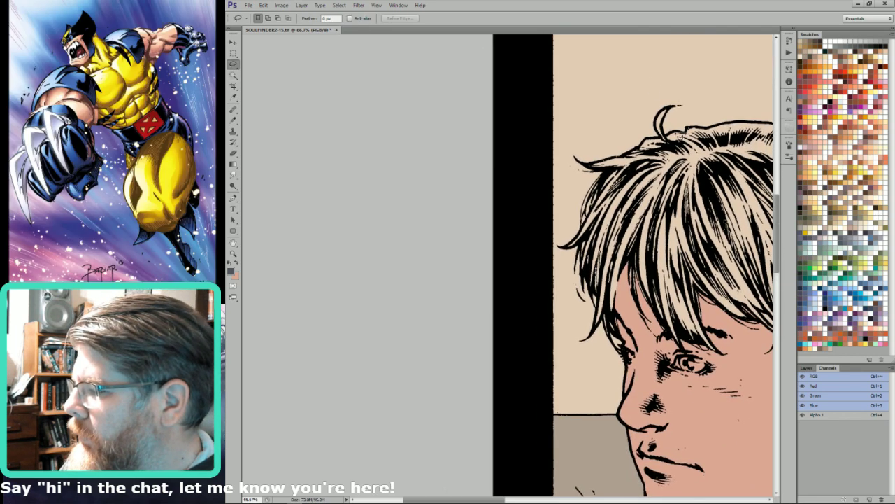
pyautogui.moveTo(665, 135); pyautogui.dragTo(673, 114)
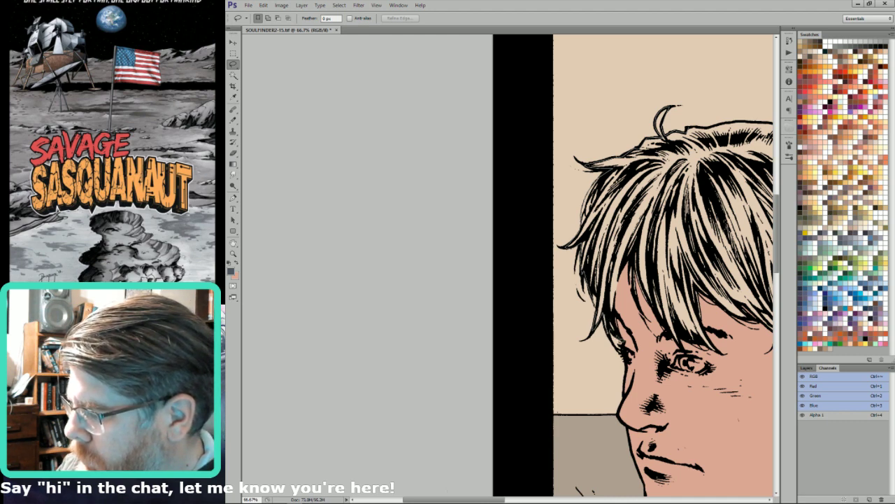
pyautogui.click(717, 370)
pyautogui.click(705, 362)
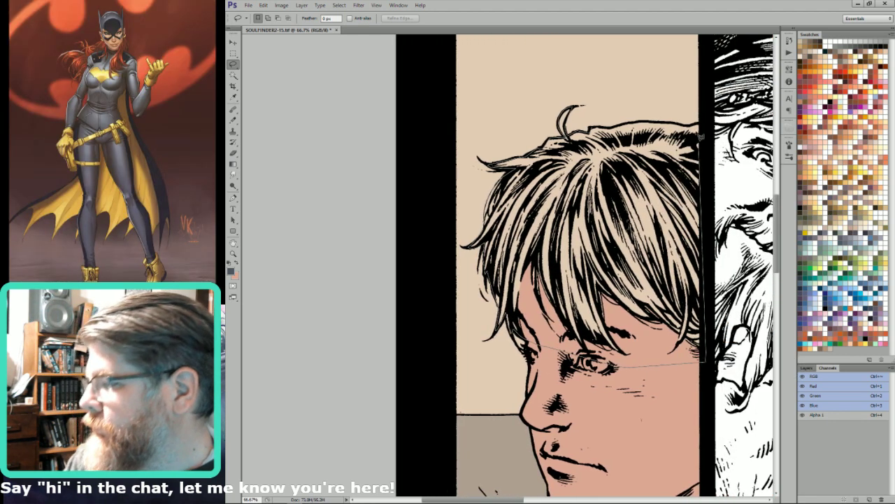
pyautogui.moveTo(708, 129); pyautogui.dragTo(599, 130)
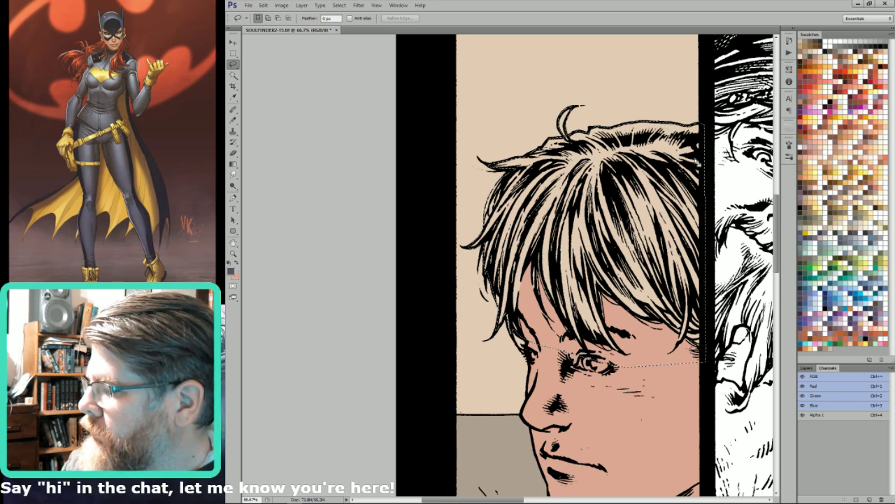
pyautogui.press('w')
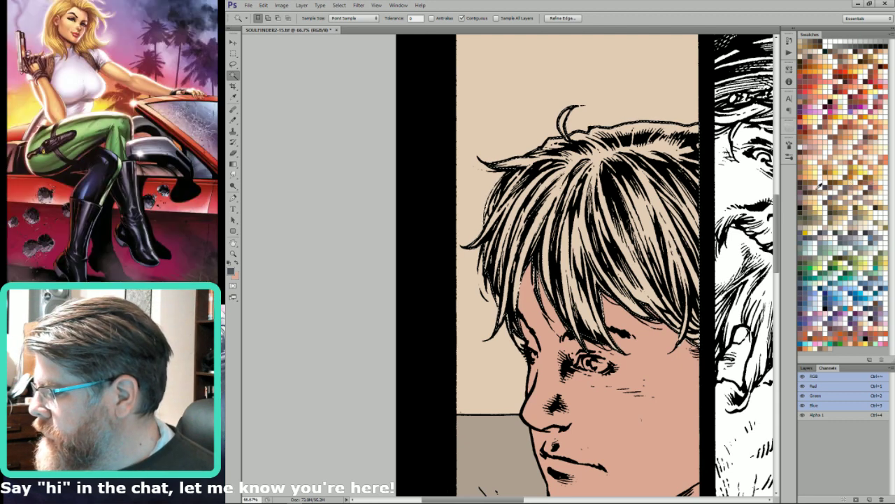
pyautogui.press('l')
pyautogui.press('x')
pyautogui.hotkey('ctrl', 'BackSpace')
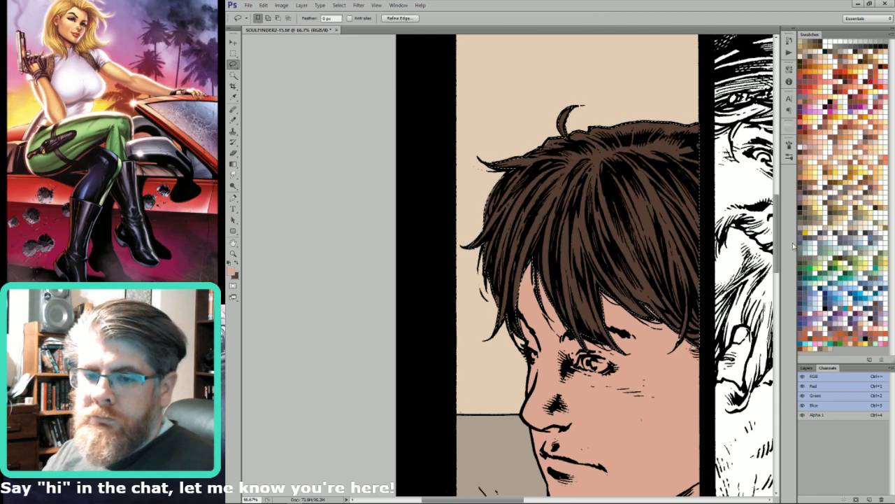
# Desaturate the young man's brown hair to a grayish brown with Hue/Saturation, and clear the selection.
pyautogui.hotkey('ctrl', 'u')
pyautogui.click(740, 430)
pyautogui.moveTo(740, 430); pyautogui.dragTo(728, 431)
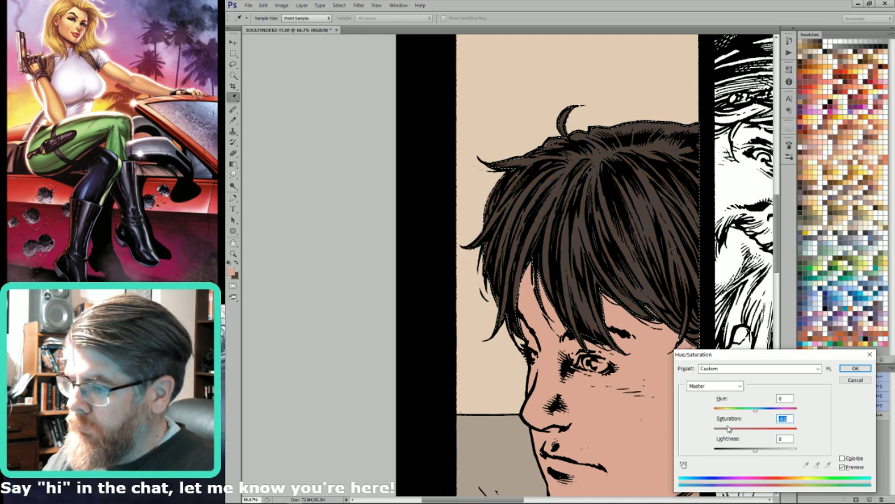
pyautogui.press('Return')
pyautogui.moveTo(676, 360); pyautogui.dragTo(689, 303)
pyautogui.hotkey('ctrl', 'd')
pyautogui.hotkey('ctrl', 'shift', 'd')
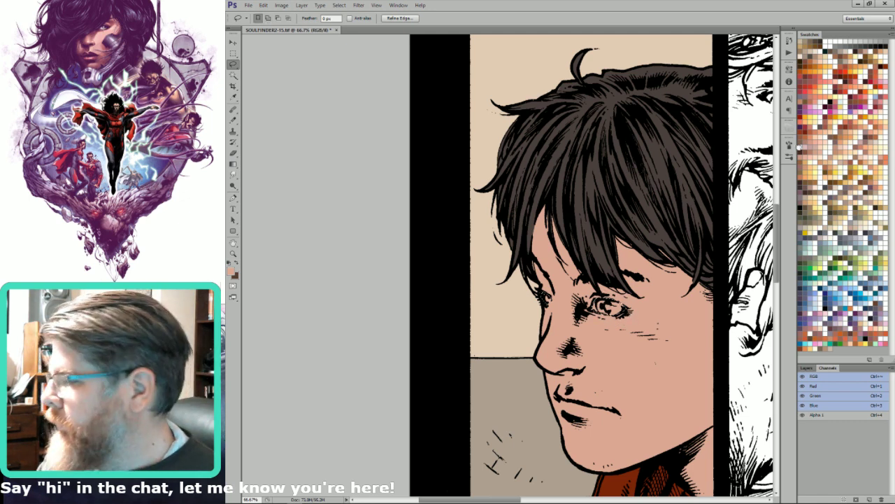
# Color the young man's eye with a white eyeball and a muted green iris, and save the page.
pyautogui.click(810, 166)
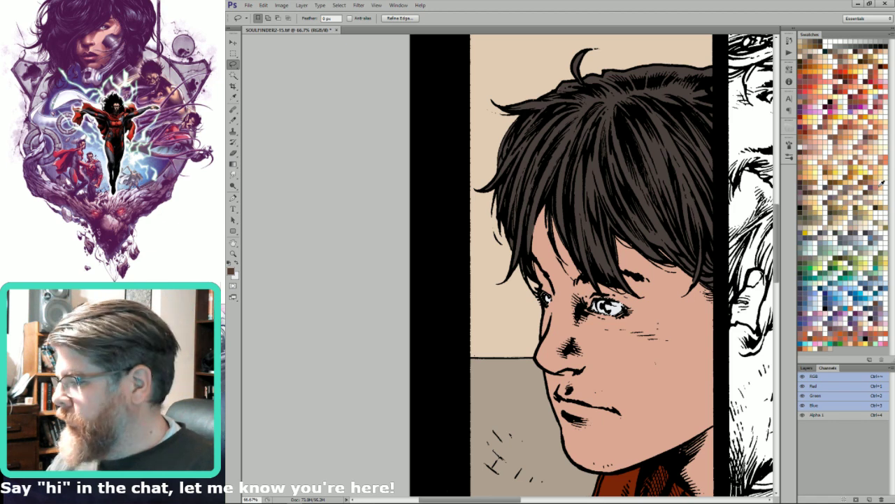
pyautogui.press('b')
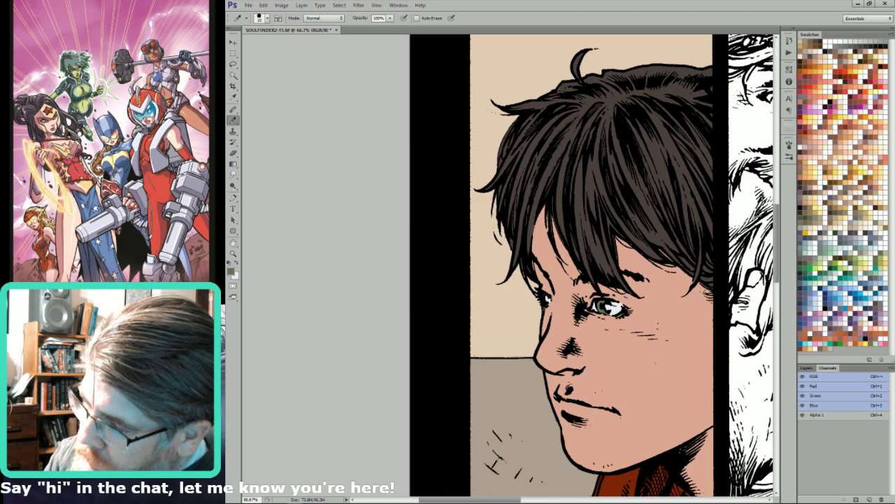
pyautogui.hotkey('ctrl', '0')
pyautogui.hotkey('ctrl', 's')
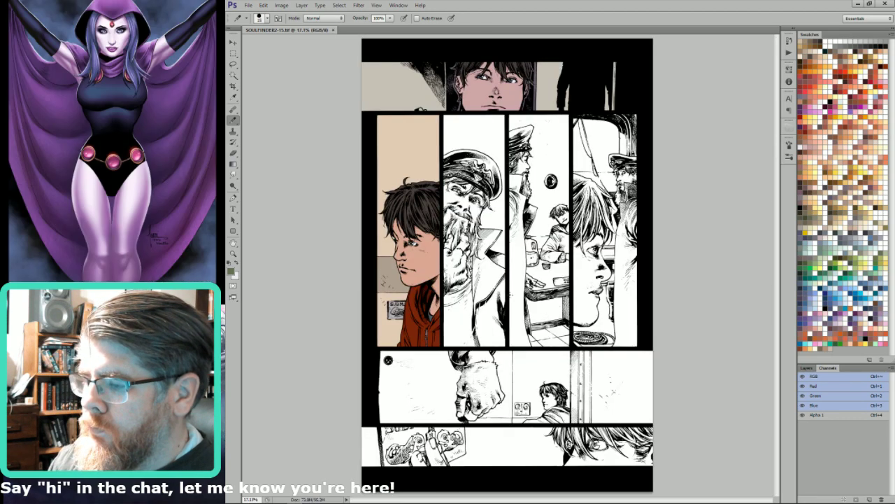
# Select the second tall panel and fill it with a dark purplish gray base color.
pyautogui.press('w')
pyautogui.click(503, 284)
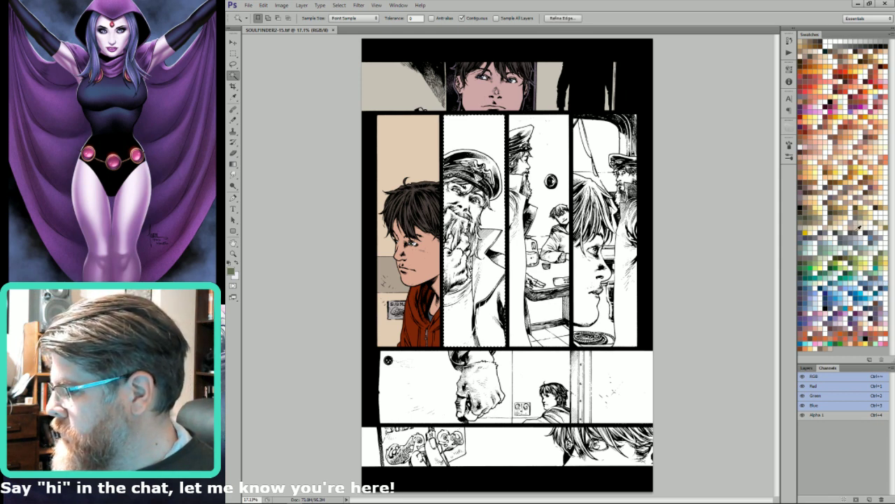
pyautogui.press('x')
pyautogui.hotkey('ctrl', 'BackSpace')
pyautogui.hotkey('ctrl', 'd')
# Select the background behind the bearded officer using the Alpha 1 line art and a lasso, and fill it with tan.
pyautogui.hotkey('ctrl', '4')
pyautogui.click(498, 232)
pyautogui.moveTo(520, 137); pyautogui.dragTo(477, 299)
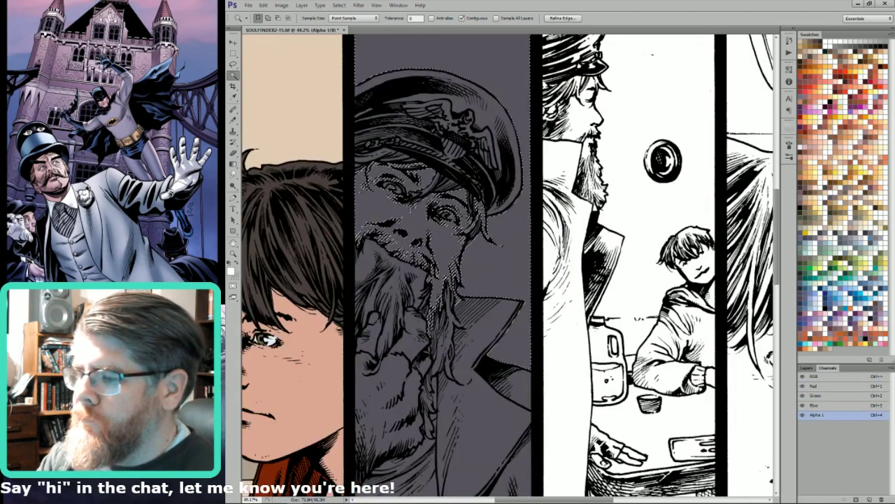
pyautogui.press('l')
pyautogui.hotkey('ctrl', '`')
pyautogui.moveTo(540, 233)
pyautogui.mouseDown()
pyautogui.moveTo(539, 376)
pyautogui.moveTo(486, 359)
pyautogui.moveTo(527, 305)
pyautogui.moveTo(468, 301)
pyautogui.moveTo(461, 290)
pyautogui.moveTo(473, 244)
pyautogui.moveTo(495, 223)
pyautogui.moveTo(485, 231)
pyautogui.moveTo(500, 247)
pyautogui.moveTo(490, 223)
pyautogui.moveTo(526, 195)
pyautogui.moveTo(528, 142)
pyautogui.moveTo(526, 172)
pyautogui.moveTo(512, 116)
pyautogui.moveTo(461, 68)
pyautogui.moveTo(479, 83)
pyautogui.moveTo(398, 72)
pyautogui.moveTo(362, 88)
pyautogui.moveTo(351, 59)
pyautogui.moveTo(366, 8)
pyautogui.moveTo(356, 119)
pyautogui.moveTo(364, 105)
pyautogui.moveTo(526, 98)
pyautogui.moveTo(547, 130)
pyautogui.mouseUp()
pyautogui.press('w')
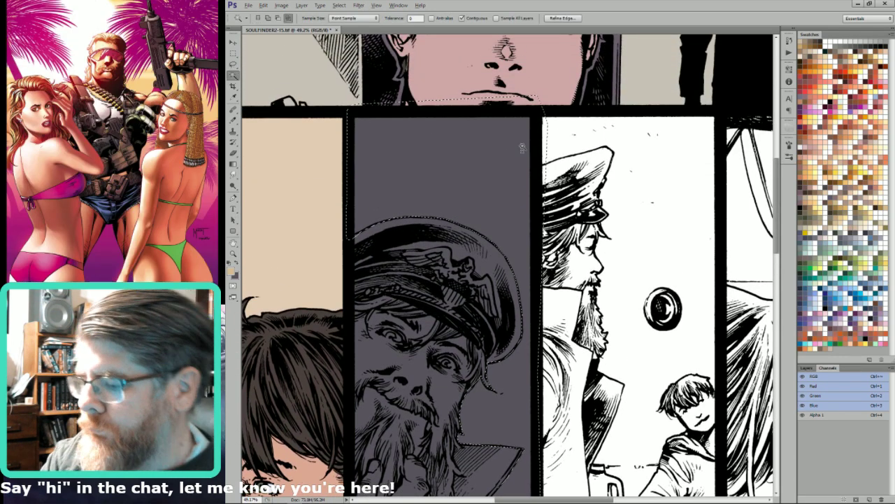
pyautogui.keyDown('alt'); pyautogui.keyDown('shift'); pyautogui.click(526, 143); pyautogui.keyUp('shift'); pyautogui.keyUp('alt')
pyautogui.press('l')
pyautogui.press('x')
pyautogui.hotkey('ctrl', 'BackSpace')
pyautogui.moveTo(431, 287); pyautogui.dragTo(587, 113)
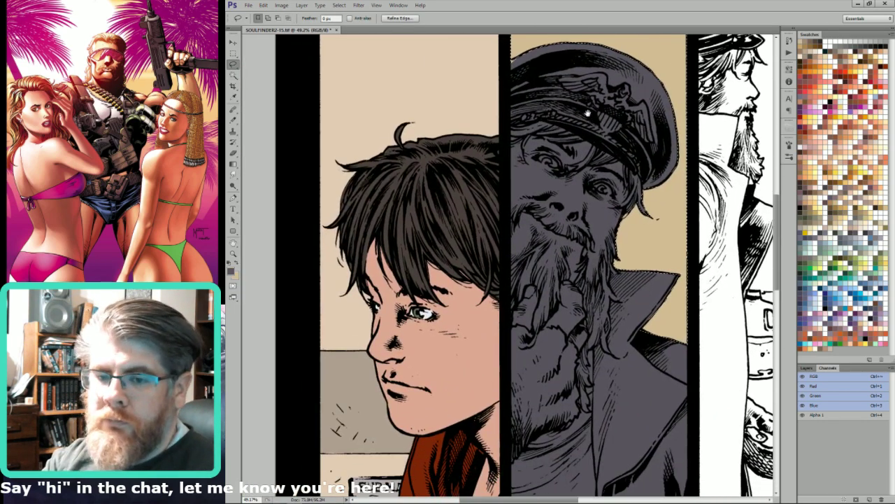
pyautogui.hotkey('ctrl', 'd')
# Select the crown and edge of the officer's cap and fill them with a lighter blue-gray swatch.
pyautogui.moveTo(670, 163); pyautogui.dragTo(685, 182)
pyautogui.moveTo(693, 151)
pyautogui.mouseDown()
pyautogui.moveTo(696, 179)
pyautogui.moveTo(708, 184)
pyautogui.moveTo(674, 276)
pyautogui.moveTo(665, 259)
pyautogui.moveTo(701, 203)
pyautogui.moveTo(696, 155)
pyautogui.moveTo(673, 213)
pyautogui.moveTo(671, 180)
pyautogui.moveTo(651, 155)
pyautogui.moveTo(637, 161)
pyautogui.moveTo(605, 119)
pyautogui.moveTo(630, 152)
pyautogui.moveTo(616, 143)
pyautogui.moveTo(578, 151)
pyautogui.moveTo(613, 154)
pyautogui.moveTo(619, 179)
pyautogui.moveTo(619, 157)
pyautogui.moveTo(599, 170)
pyautogui.moveTo(521, 172)
pyautogui.mouseUp()
pyautogui.press('w')
pyautogui.keyDown('alt'); pyautogui.keyDown('shift'); pyautogui.click(580, 128); pyautogui.keyUp('shift'); pyautogui.keyUp('alt')
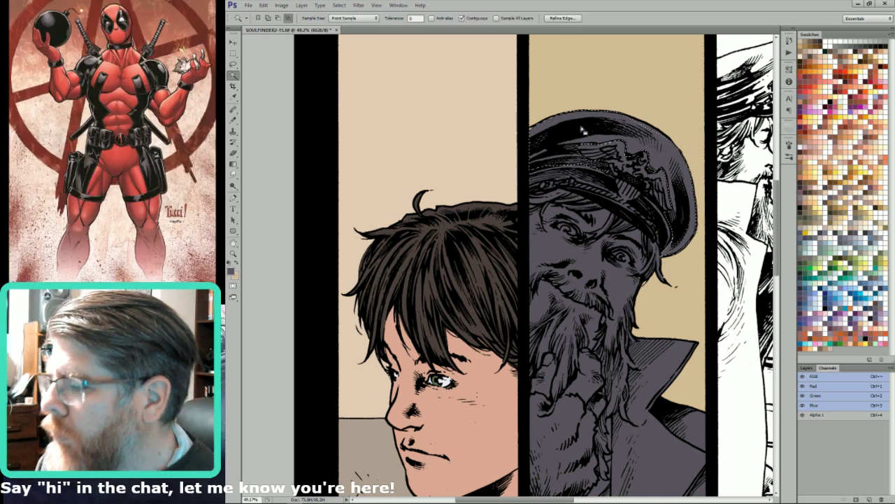
pyautogui.press('l')
pyautogui.moveTo(533, 140)
pyautogui.mouseDown()
pyautogui.moveTo(544, 130)
pyautogui.moveTo(551, 142)
pyautogui.mouseUp()
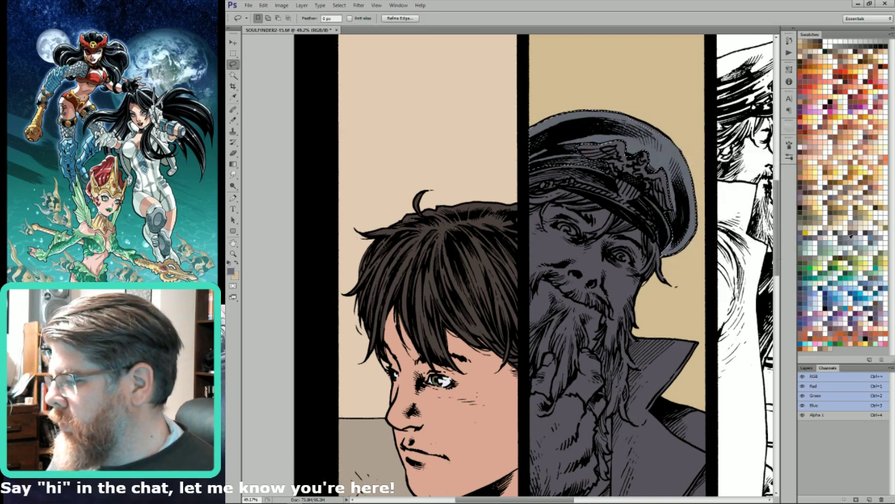
# Lasso the eagle badge on the officer's cap and fill it with a light orange.
pyautogui.press('i')
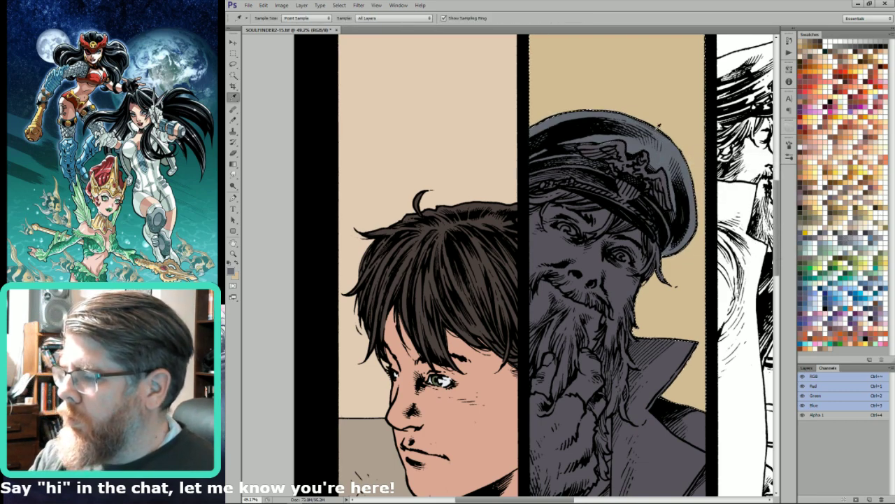
pyautogui.click(669, 153)
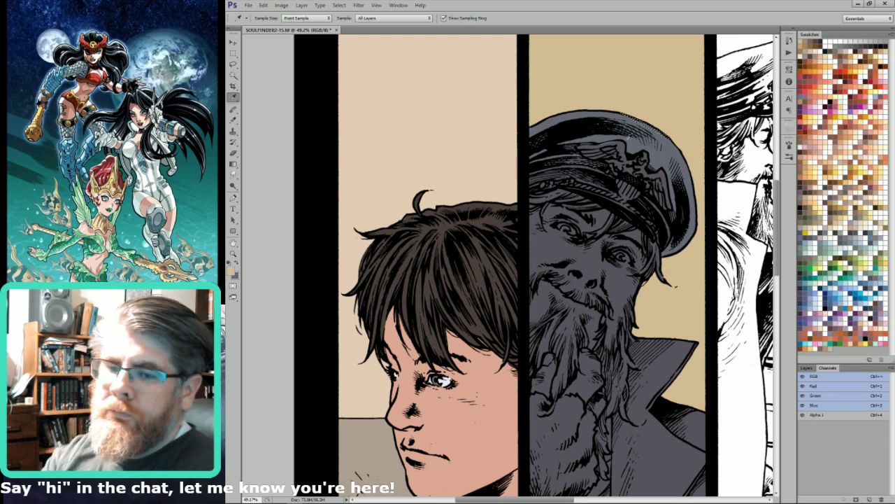
pyautogui.press('l')
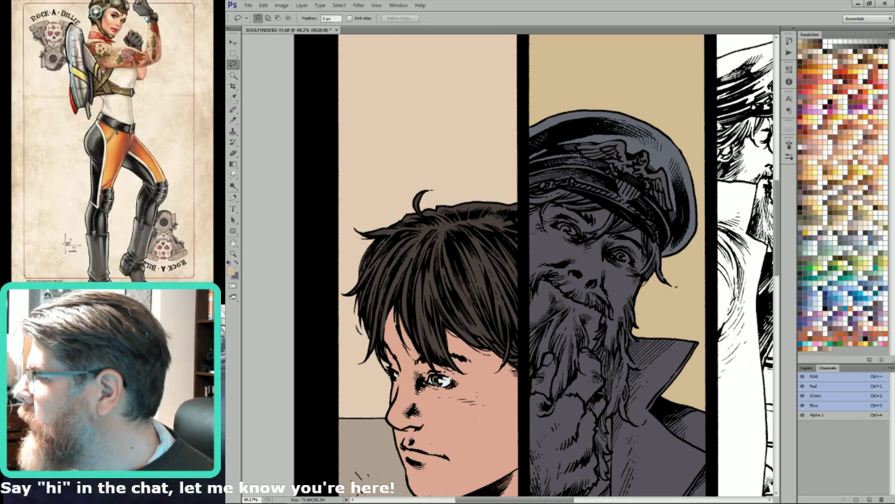
pyautogui.press('x')
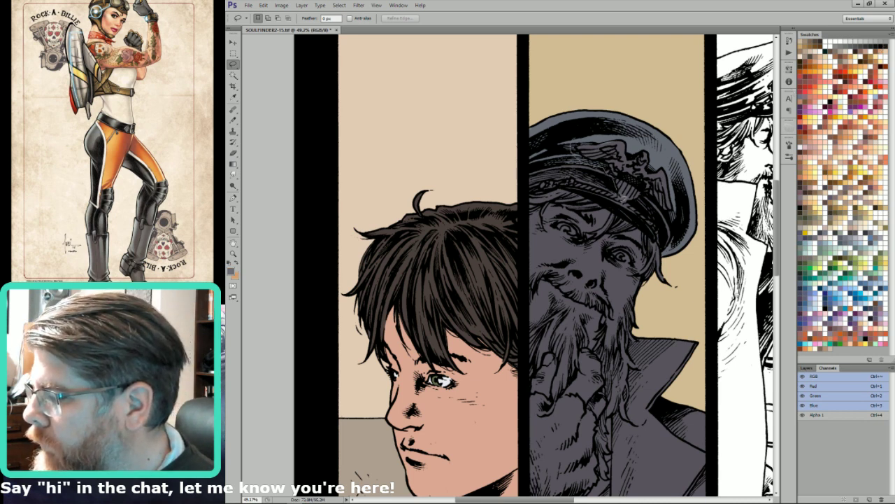
pyautogui.moveTo(652, 201); pyautogui.dragTo(641, 127)
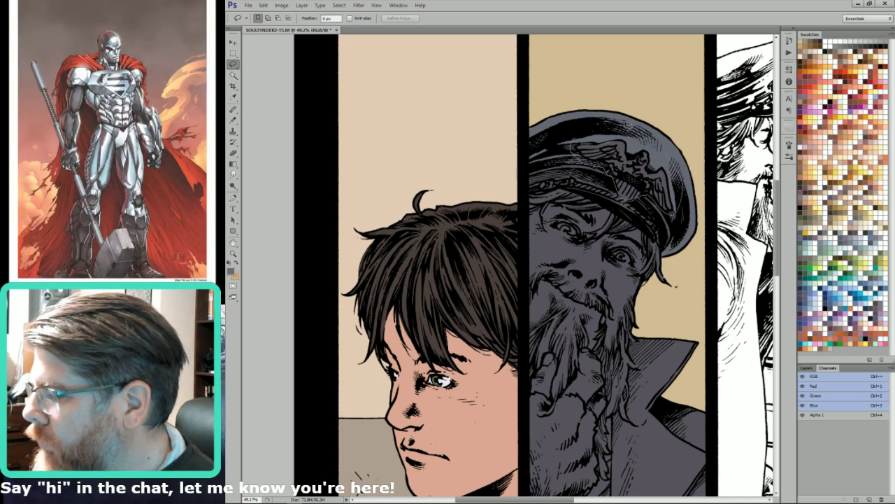
pyautogui.press('w')
pyautogui.keyDown('alt'); pyautogui.click(627, 147); pyautogui.keyUp('alt')
pyautogui.press('l')
pyautogui.moveTo(588, 151)
pyautogui.mouseDown()
pyautogui.moveTo(581, 148)
pyautogui.moveTo(619, 147)
pyautogui.moveTo(611, 154)
pyautogui.mouseUp()
pyautogui.hotkey('alt', 'BackSpace')
pyautogui.hotkey('ctrl', 'd')
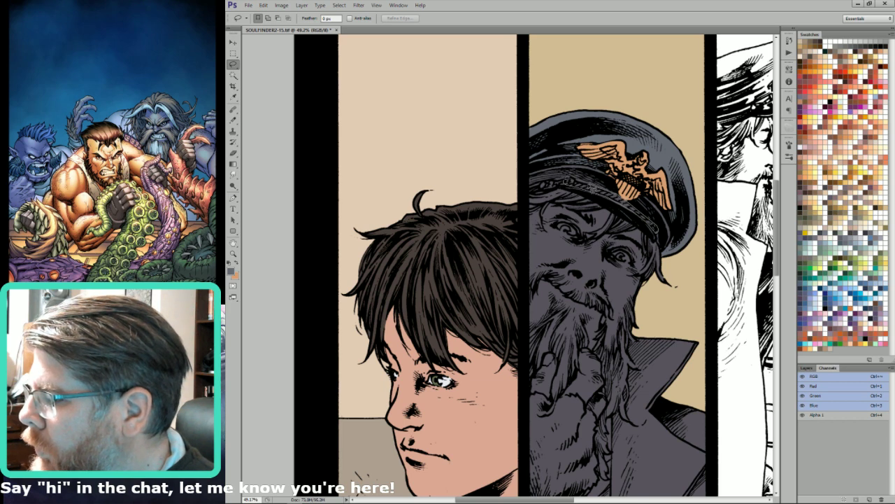
# Lasso the braided cord above the cap's visor and fill it with the badge's light orange.
pyautogui.moveTo(579, 185); pyautogui.dragTo(589, 188)
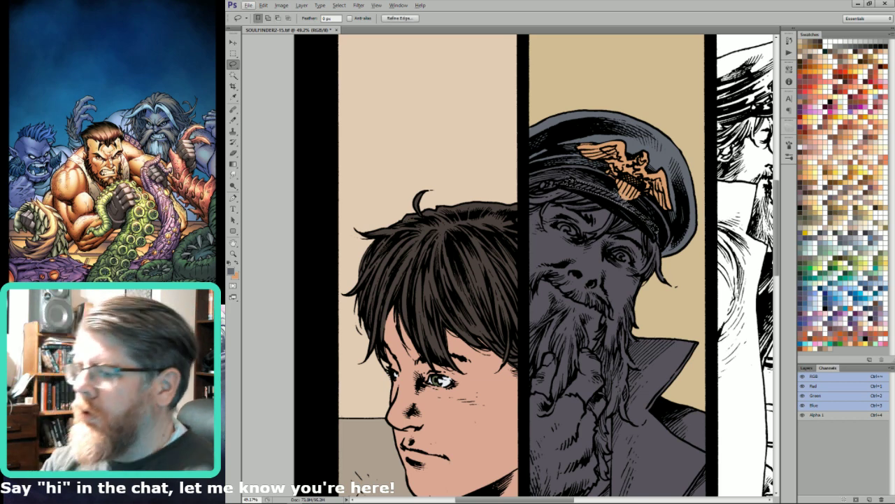
pyautogui.hotkey('ctrl', 'BackSpace')
pyautogui.hotkey('ctrl', 'd')
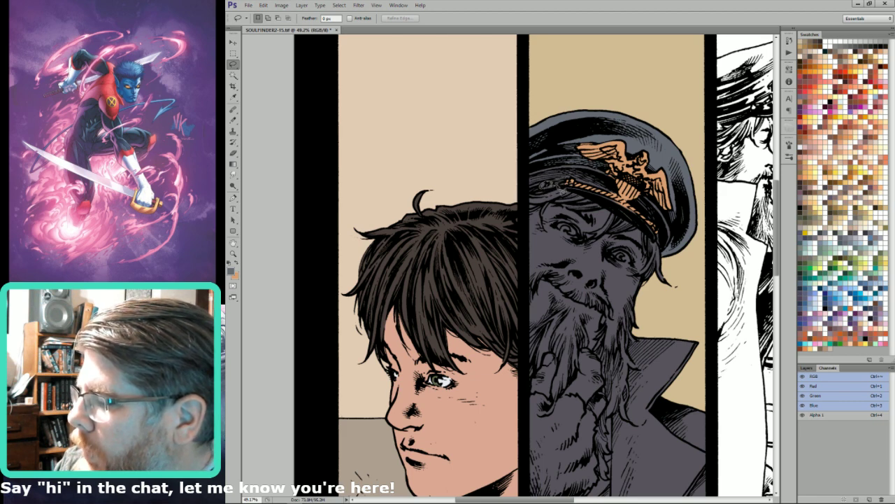
pyautogui.moveTo(578, 184); pyautogui.dragTo(628, 154)
pyautogui.hotkey('ctrl', 'd')
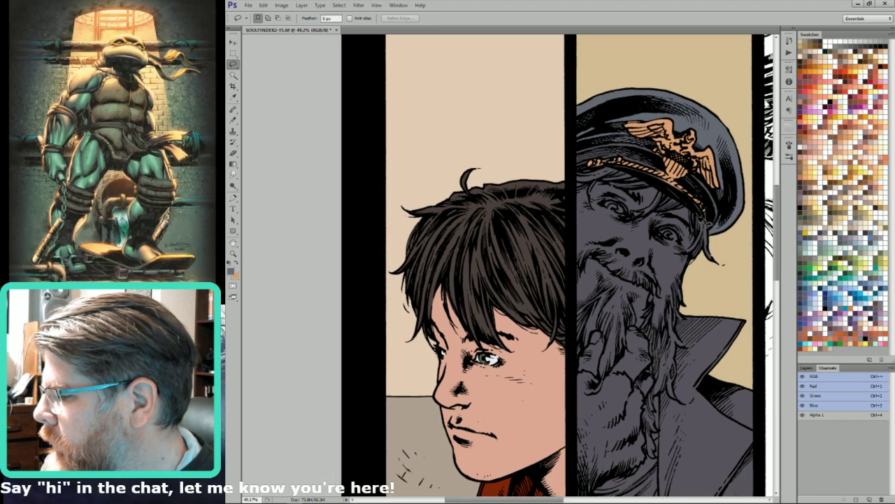
# Lasso the officer's face, hair and long beard together and fill them with a medium gray swatch.
pyautogui.moveTo(715, 246)
pyautogui.mouseDown()
pyautogui.moveTo(727, 283)
pyautogui.moveTo(695, 318)
pyautogui.moveTo(685, 309)
pyautogui.moveTo(690, 321)
pyautogui.moveTo(679, 334)
pyautogui.moveTo(691, 353)
pyautogui.moveTo(681, 354)
pyautogui.moveTo(679, 386)
pyautogui.moveTo(675, 372)
pyautogui.moveTo(673, 381)
pyautogui.moveTo(673, 409)
pyautogui.moveTo(678, 394)
pyautogui.moveTo(680, 404)
pyautogui.moveTo(664, 393)
pyautogui.moveTo(657, 403)
pyautogui.moveTo(659, 453)
pyautogui.mouseUp()
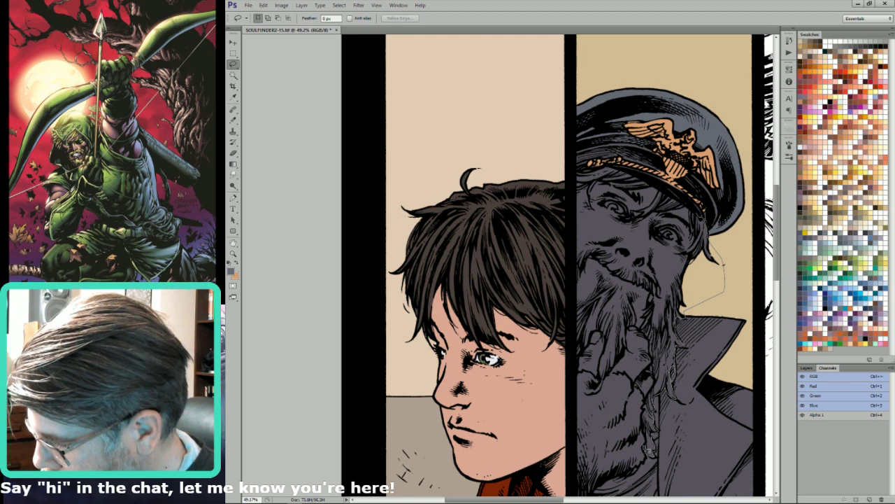
pyautogui.moveTo(649, 441)
pyautogui.mouseDown()
pyautogui.moveTo(662, 384)
pyautogui.moveTo(638, 336)
pyautogui.moveTo(651, 353)
pyautogui.moveTo(645, 340)
pyautogui.mouseUp()
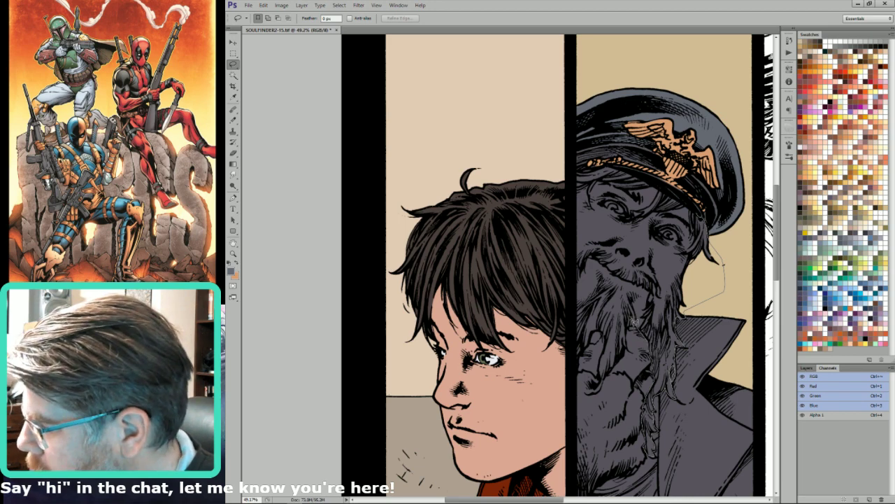
pyautogui.moveTo(624, 366)
pyautogui.mouseDown()
pyautogui.moveTo(600, 378)
pyautogui.moveTo(604, 338)
pyautogui.moveTo(578, 359)
pyautogui.moveTo(573, 342)
pyautogui.moveTo(557, 140)
pyautogui.moveTo(570, 185)
pyautogui.moveTo(575, 148)
pyautogui.moveTo(571, 181)
pyautogui.moveTo(618, 167)
pyautogui.moveTo(700, 220)
pyautogui.moveTo(694, 214)
pyautogui.moveTo(699, 220)
pyautogui.moveTo(678, 231)
pyautogui.mouseUp()
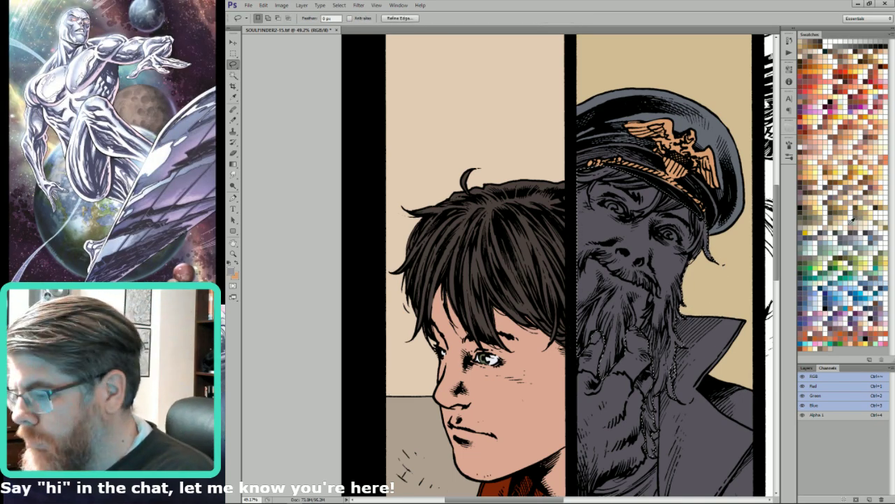
pyautogui.hotkey('shift', 'F5')
pyautogui.press('Return')
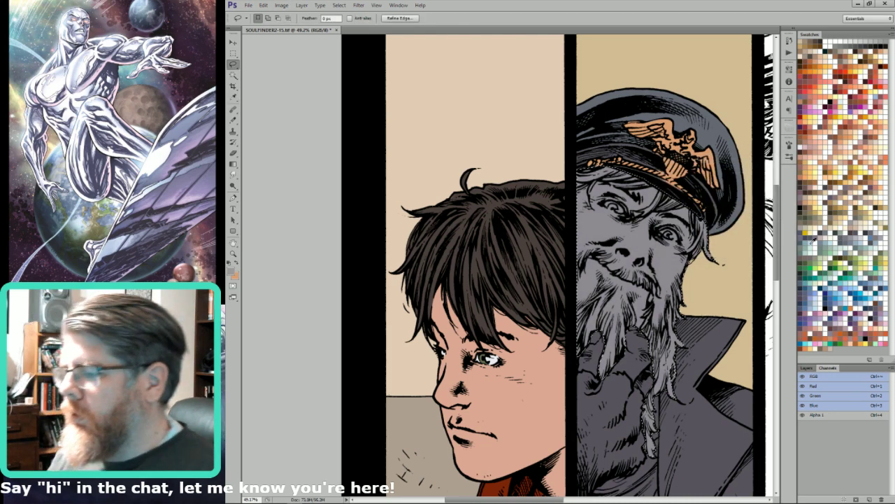
# Lasso the officer's face inside the hair and beard and fill the skin area with the coat's dark gray.
pyautogui.click(658, 183)
pyautogui.press('x')
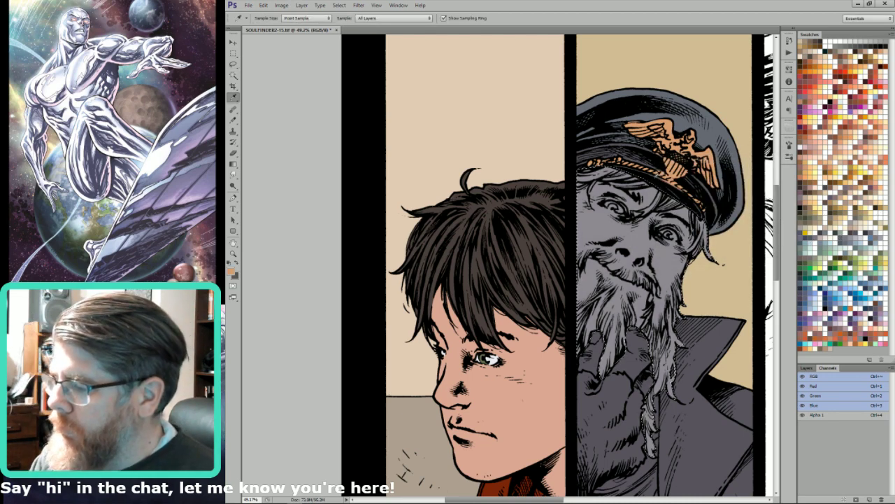
pyautogui.press('l')
pyautogui.hotkey('ctrl', 'd')
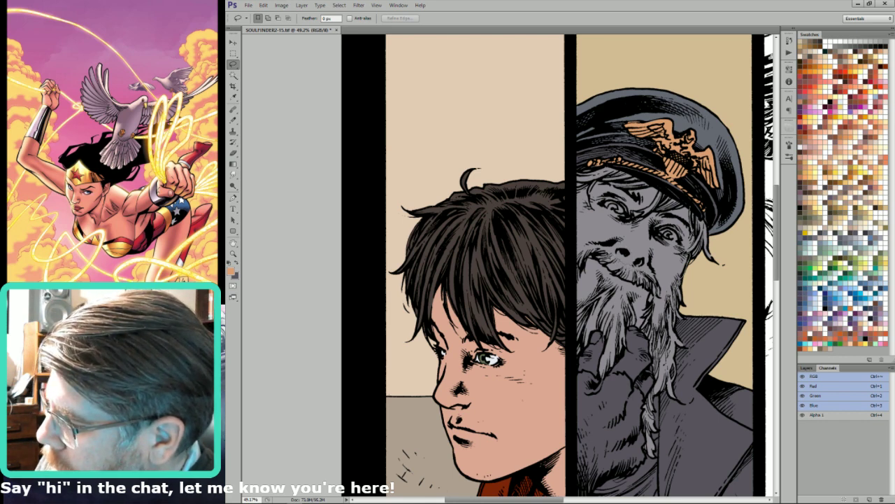
pyautogui.moveTo(576, 258)
pyautogui.mouseDown()
pyautogui.moveTo(563, 183)
pyautogui.moveTo(574, 170)
pyautogui.mouseUp()
pyautogui.keyDown('alt'); pyautogui.click(570, 194); pyautogui.keyUp('alt')
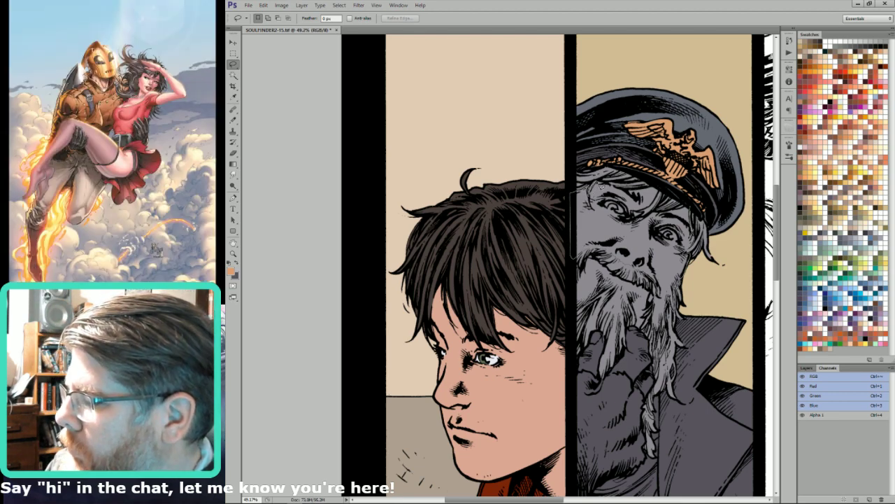
pyautogui.moveTo(623, 191); pyautogui.dragTo(660, 187)
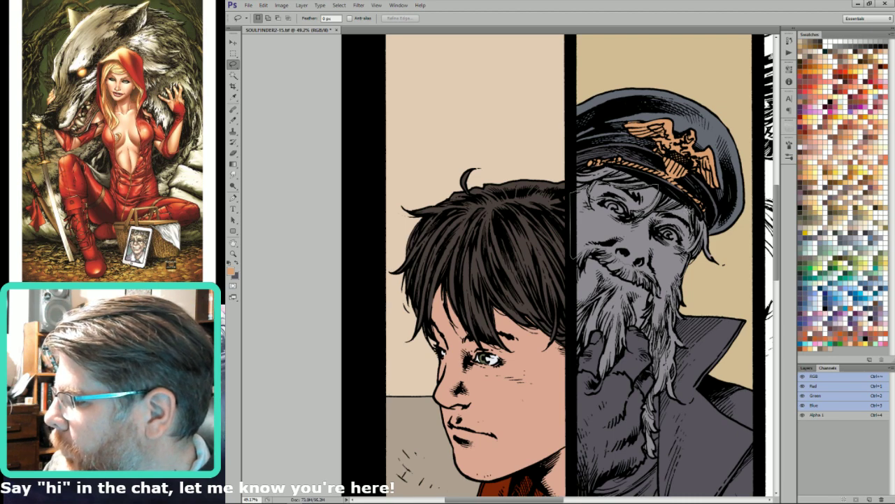
pyautogui.press('w')
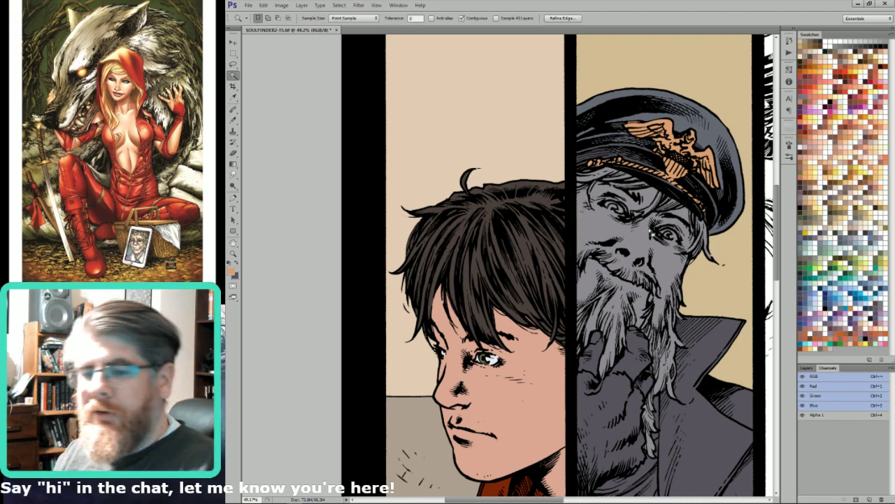
pyautogui.click(651, 233)
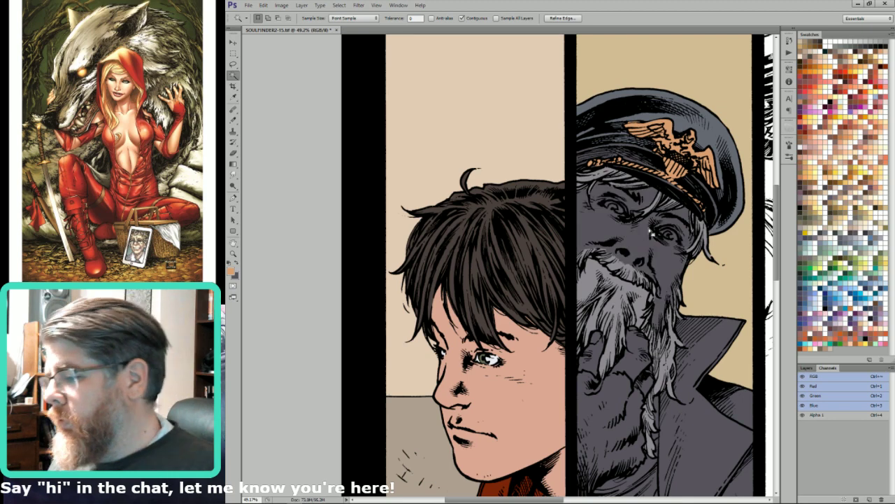
# Fill the officer's selected face with a tan skin swatch.
pyautogui.click(842, 146)
pyautogui.click(837, 146)
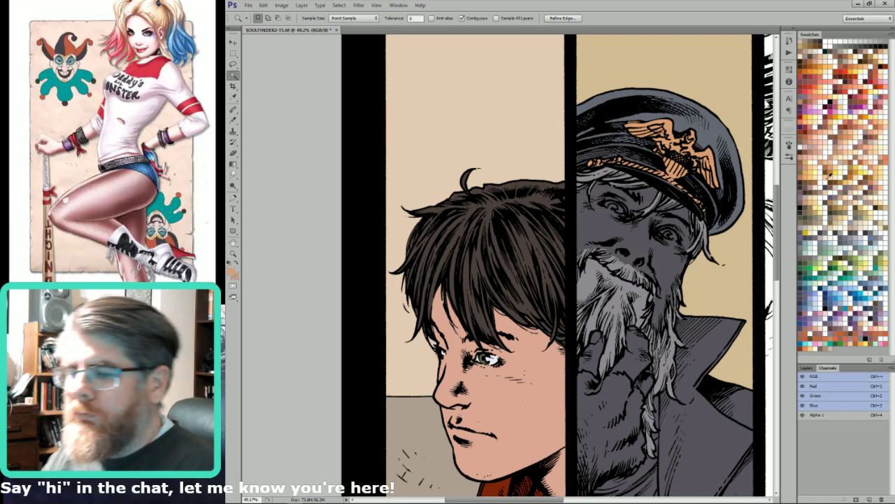
pyautogui.hotkey('alt', 'BackSpace')
pyautogui.press('l')
# Select the officer's chin area between the mustache and the beard and fill it with the same tan skin tone.
pyautogui.scroll(-2, 596, 224)
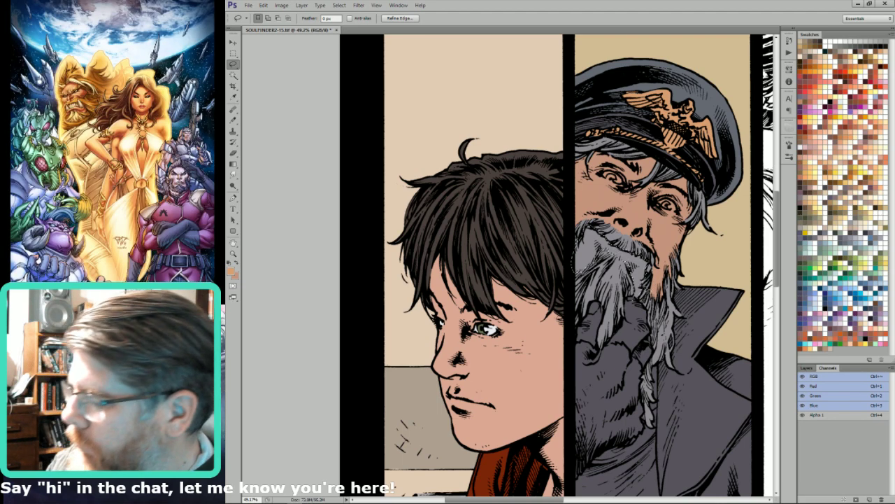
pyautogui.press('w')
pyautogui.keyDown('alt'); pyautogui.keyDown('shift'); pyautogui.click(636, 267); pyautogui.keyUp('shift'); pyautogui.keyUp('alt')
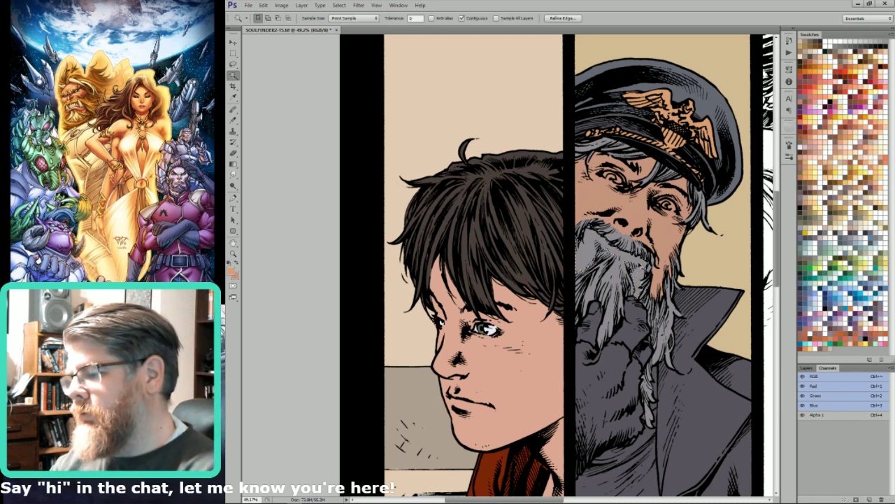
pyautogui.hotkey('alt', 'BackSpace')
pyautogui.press('l')
pyautogui.moveTo(605, 302); pyautogui.dragTo(628, 239)
pyautogui.hotkey('ctrl', 'd')
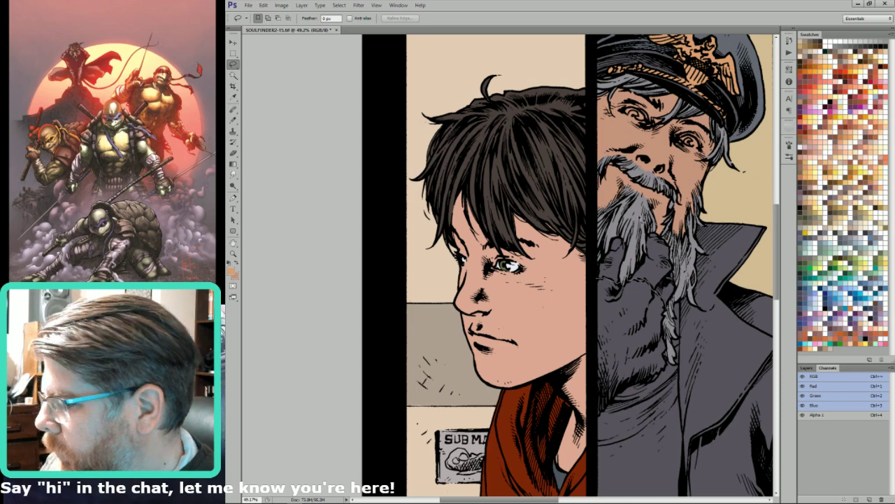
# Lasso the officer's hand gripping the beard and fill it with the tan skin tone.
pyautogui.moveTo(649, 224); pyautogui.dragTo(593, 257)
pyautogui.press('w')
pyautogui.keyDown('alt'); pyautogui.keyDown('shift'); pyautogui.click(613, 267); pyautogui.keyUp('shift'); pyautogui.keyUp('alt')
pyautogui.press('l')
pyautogui.hotkey('alt', 'BackSpace')
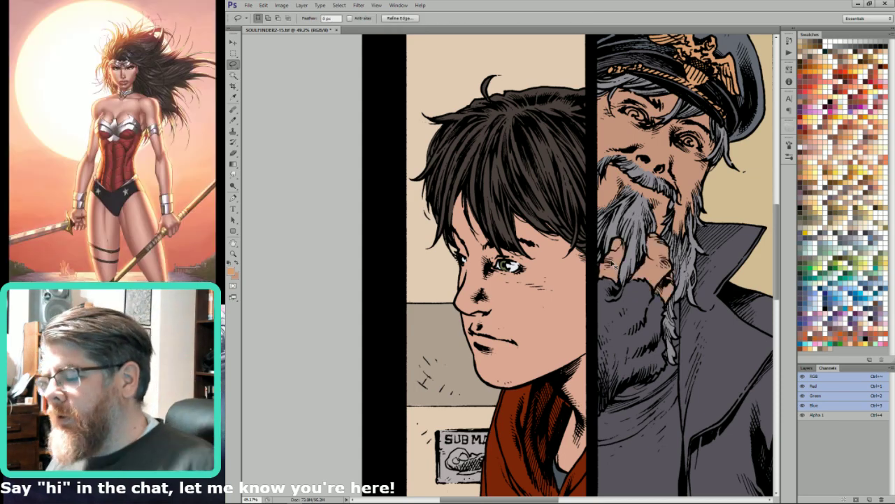
pyautogui.moveTo(692, 377); pyautogui.dragTo(699, 285)
pyautogui.hotkey('ctrl', 'd')
pyautogui.press('`')
pyautogui.hotkey('ctrl', '`')
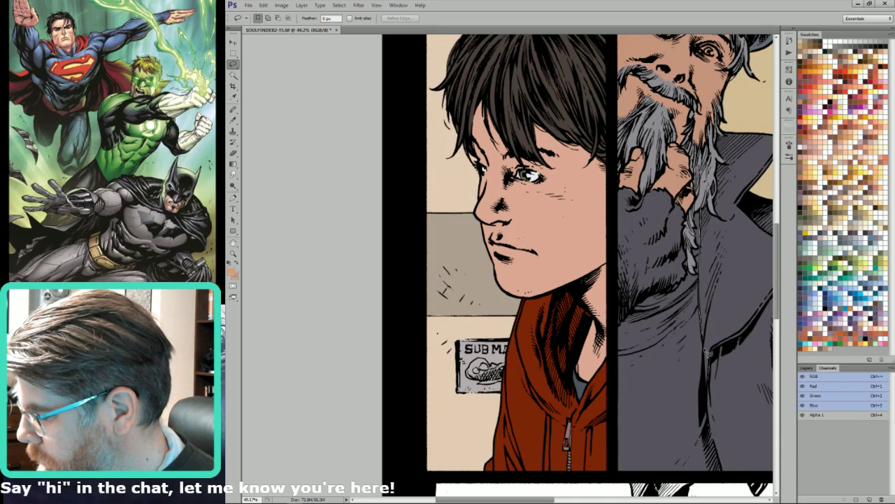
# Lasso the officer's shirt between the panel border and the open coat and fill it with a medium blue swatch.
pyautogui.moveTo(717, 446)
pyautogui.mouseDown()
pyautogui.moveTo(727, 480)
pyautogui.moveTo(616, 479)
pyautogui.moveTo(608, 458)
pyautogui.moveTo(619, 333)
pyautogui.moveTo(616, 343)
pyautogui.moveTo(642, 304)
pyautogui.moveTo(690, 282)
pyautogui.mouseUp()
pyautogui.moveTo(693, 223); pyautogui.dragTo(699, 212)
pyautogui.press('w')
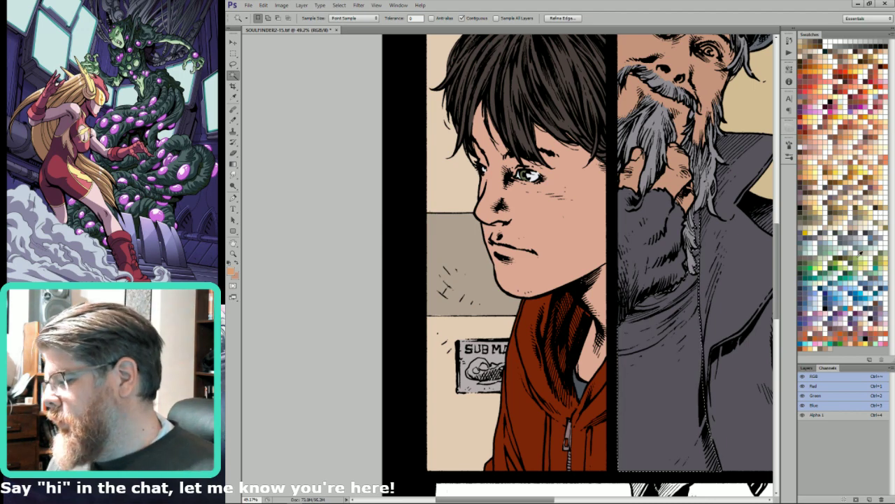
pyautogui.press('l')
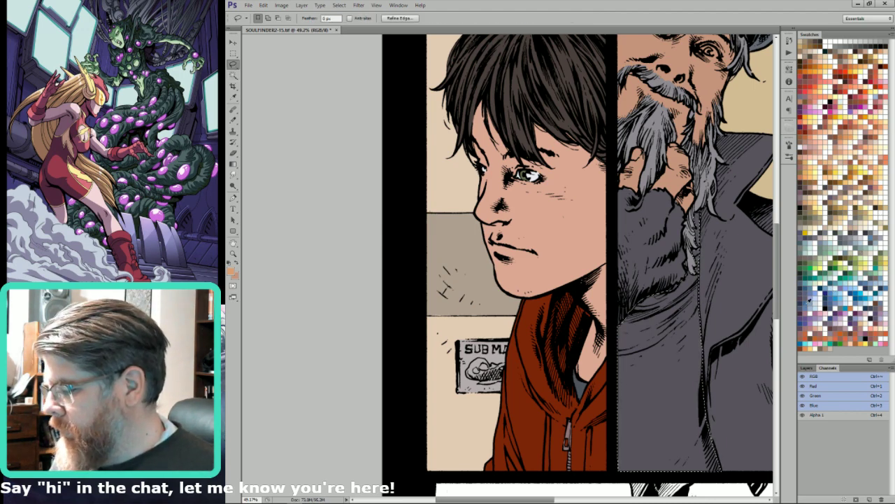
pyautogui.click(808, 288)
pyautogui.press('x')
pyautogui.hotkey('ctrl', 'BackSpace')
pyautogui.hotkey('ctrl', '-')
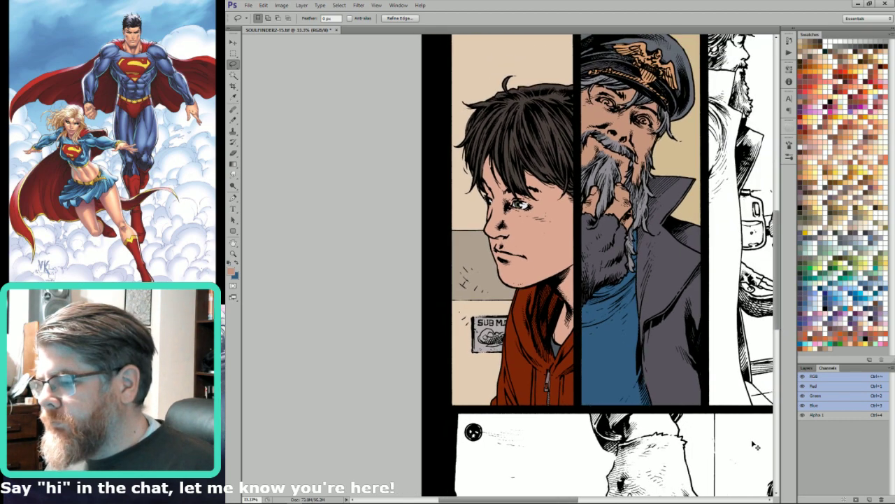
# Select the sliver of neck between the lower beard strand and the coat and fill it with the tan skin tone.
pyautogui.press('i')
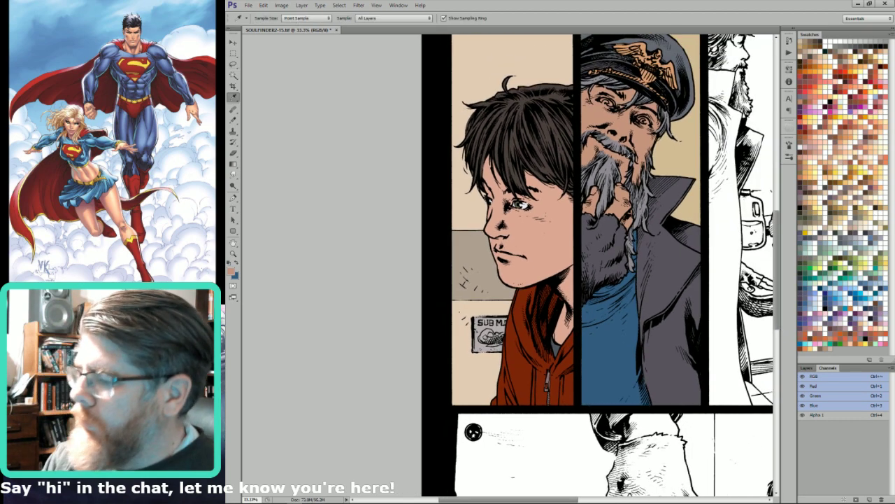
pyautogui.press('l')
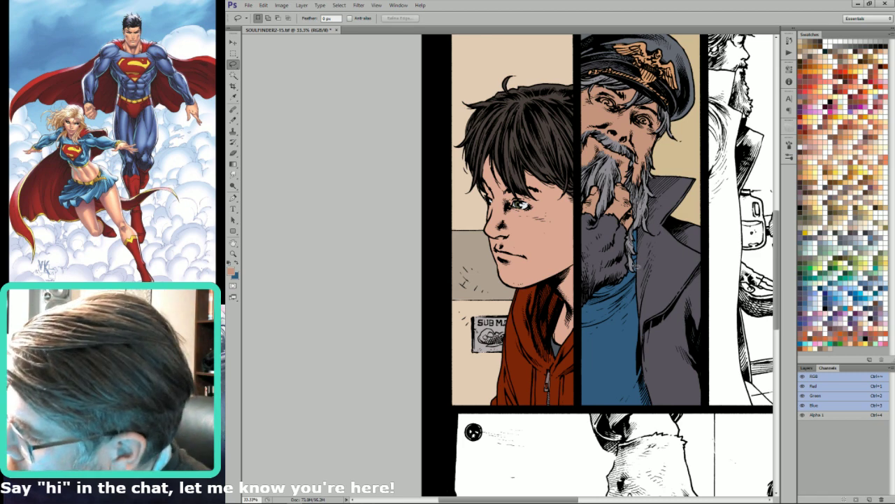
pyautogui.press('w')
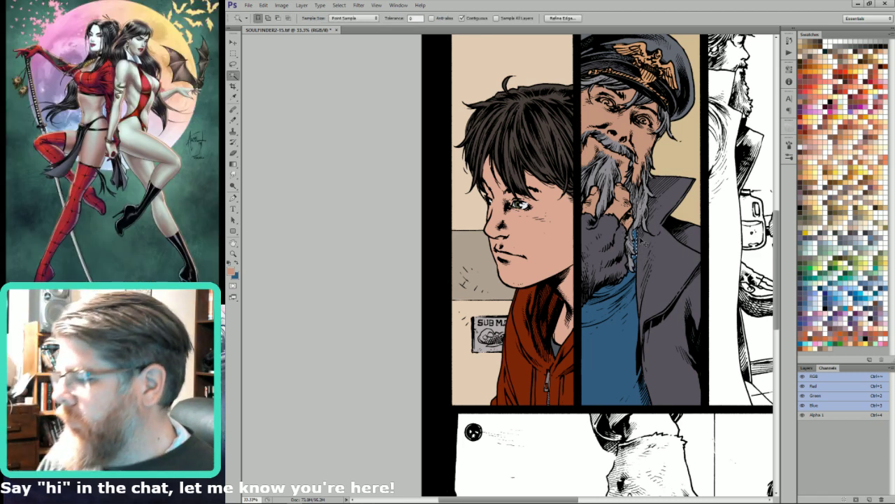
pyautogui.press('x')
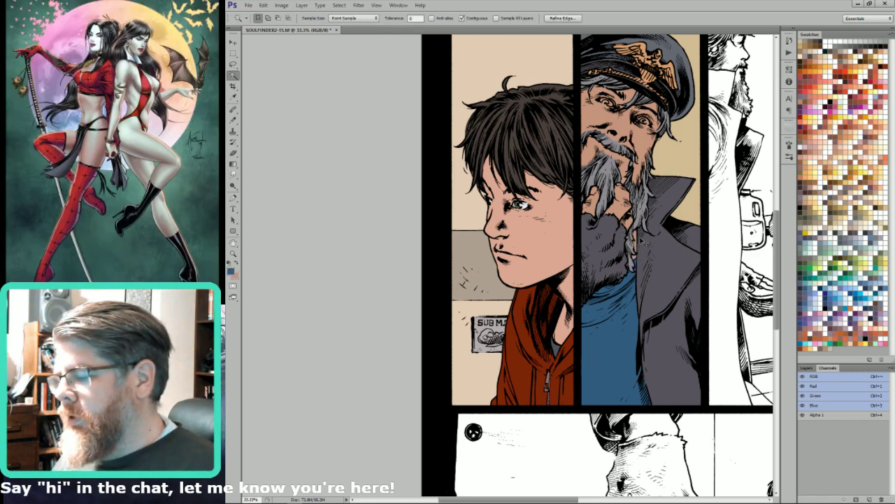
pyautogui.moveTo(641, 252); pyautogui.dragTo(680, 266)
# Touch up small spots on the lower beard strand with the beard's gray and at the cuff with the sleeve's dark gray.
pyautogui.press('i')
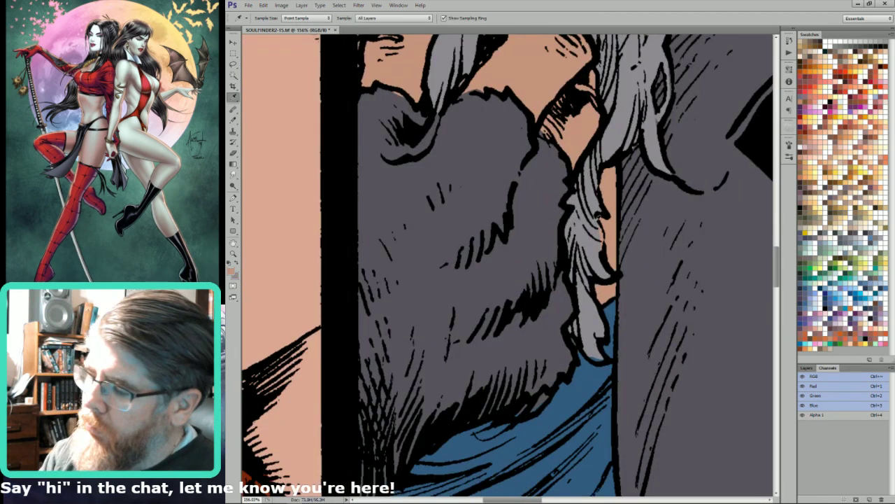
pyautogui.press('l')
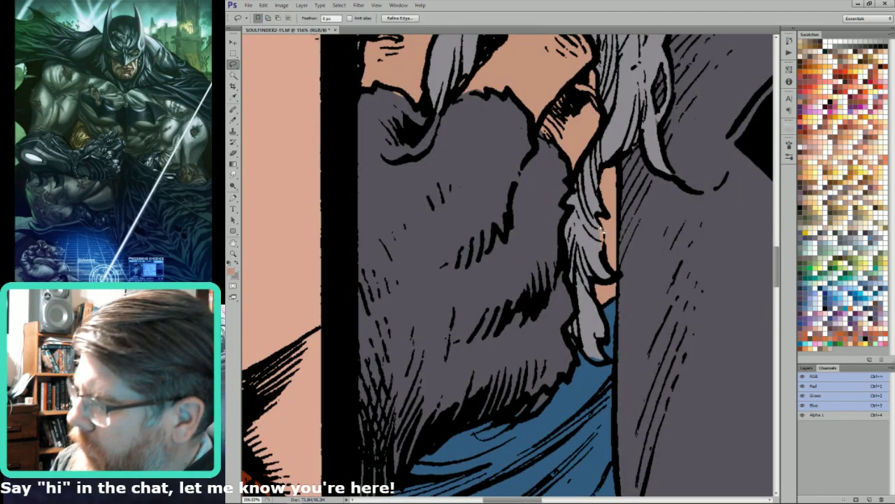
pyautogui.hotkey('ctrl', 'd')
pyautogui.press('i')
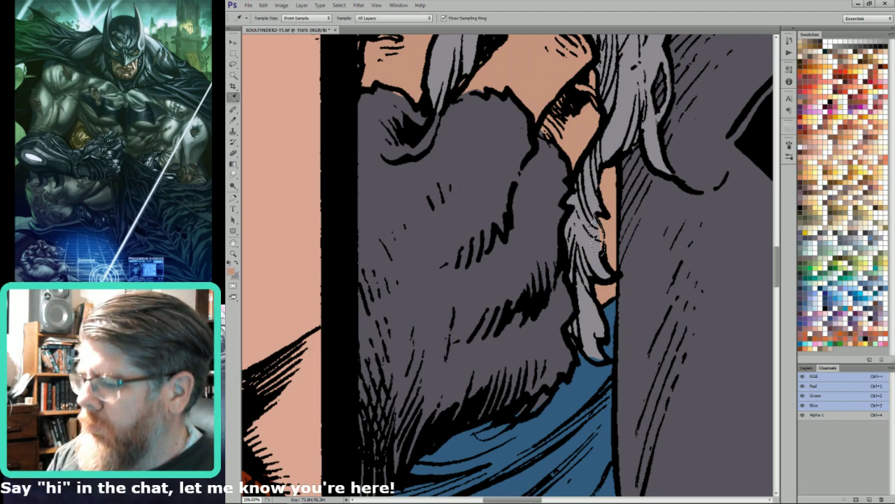
pyautogui.click(592, 250)
pyautogui.hotkey('ctrl', '-')
pyautogui.hotkey('ctrl', '-')
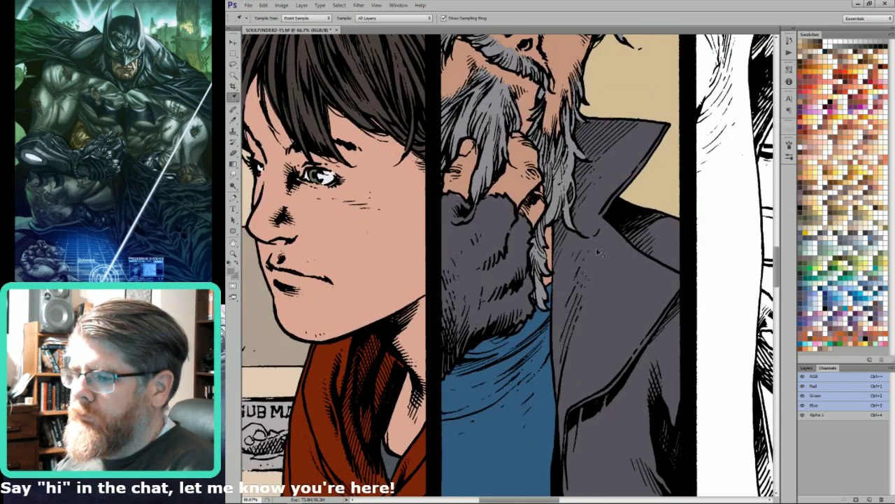
pyautogui.click(463, 210)
pyautogui.press('l')
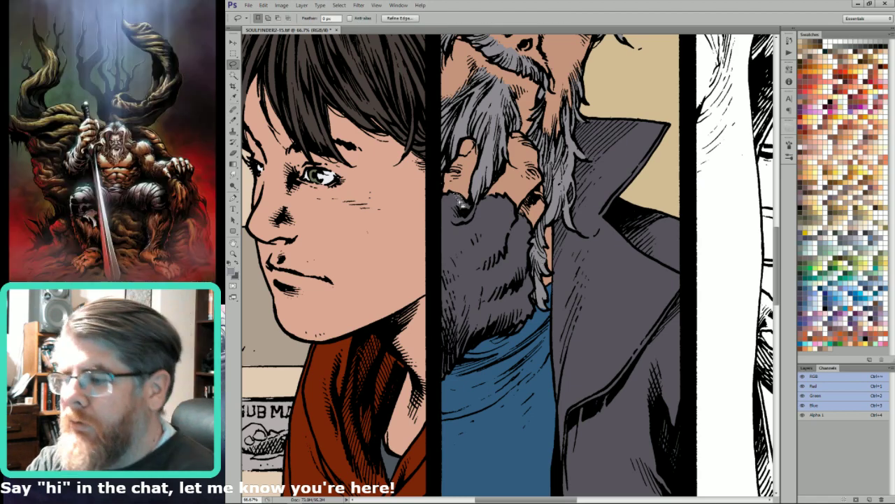
# Select the officer's raised sleeve and darken it slightly with a Brightness/Contrast adjustment.
pyautogui.hotkey('ctrl', '-')
pyautogui.hotkey('ctrl', '-')
pyautogui.press('w')
pyautogui.click(495, 262)
pyautogui.hotkey('alt', 'i')
pyautogui.press('a')
pyautogui.press('c')
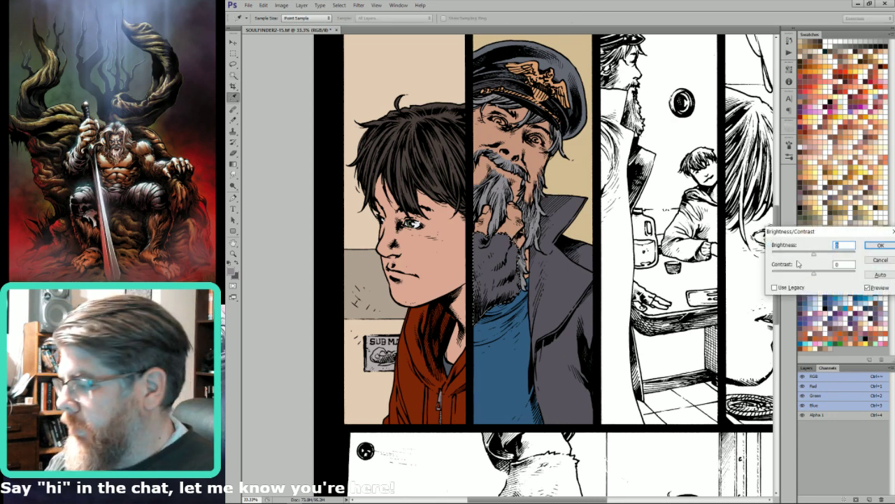
pyautogui.click(805, 254)
pyautogui.press('Return')
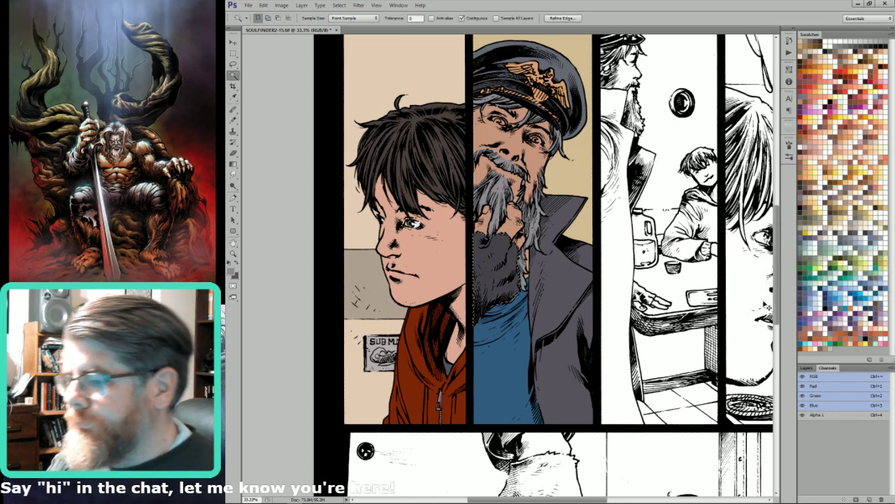
pyautogui.hotkey('ctrl', 'd')
# Lasso both of the officer's eyes and fill them with white.
pyautogui.moveTo(499, 56); pyautogui.dragTo(499, 69)
pyautogui.press('l')
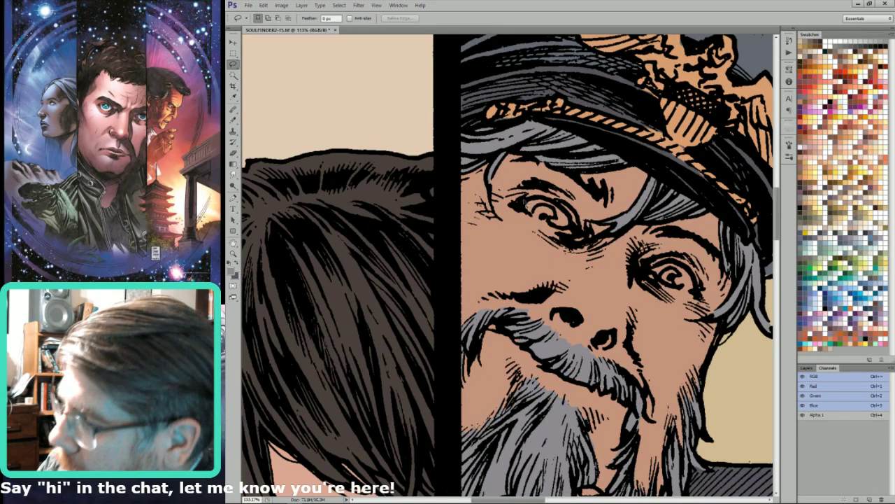
pyautogui.moveTo(548, 223)
pyautogui.mouseDown()
pyautogui.moveTo(572, 234)
pyautogui.moveTo(565, 214)
pyautogui.moveTo(534, 203)
pyautogui.mouseUp()
pyautogui.moveTo(655, 273)
pyautogui.mouseDown()
pyautogui.moveTo(697, 295)
pyautogui.moveTo(692, 276)
pyautogui.moveTo(666, 258)
pyautogui.mouseUp()
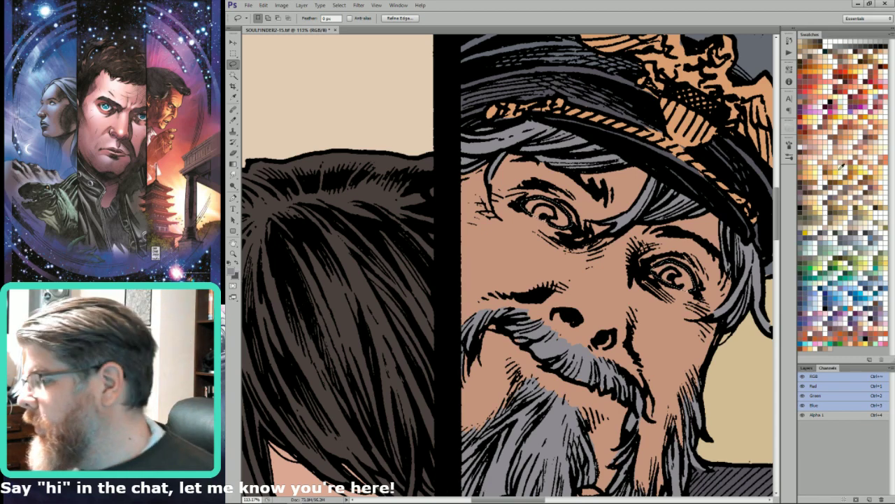
pyautogui.click(808, 146)
pyautogui.hotkey('alt', 'BackSpace')
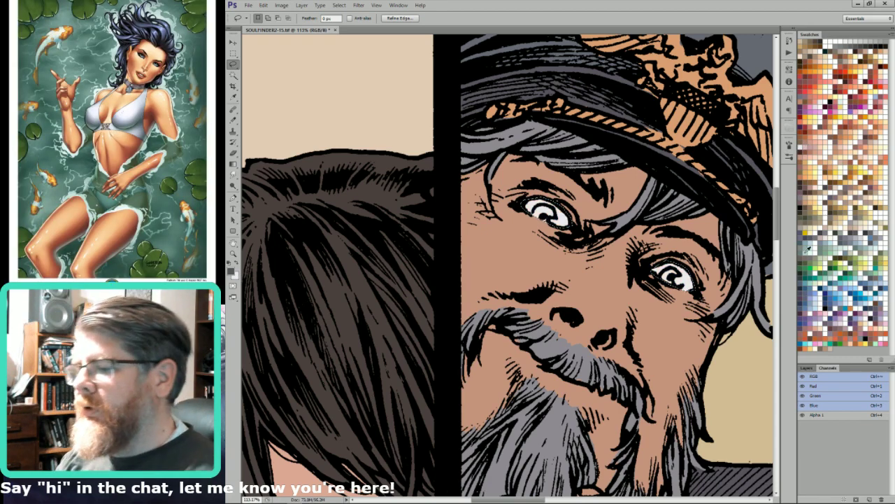
# Paint the irises of both of the officer's eyes gray-green with the Pencil tool.
pyautogui.press('b')
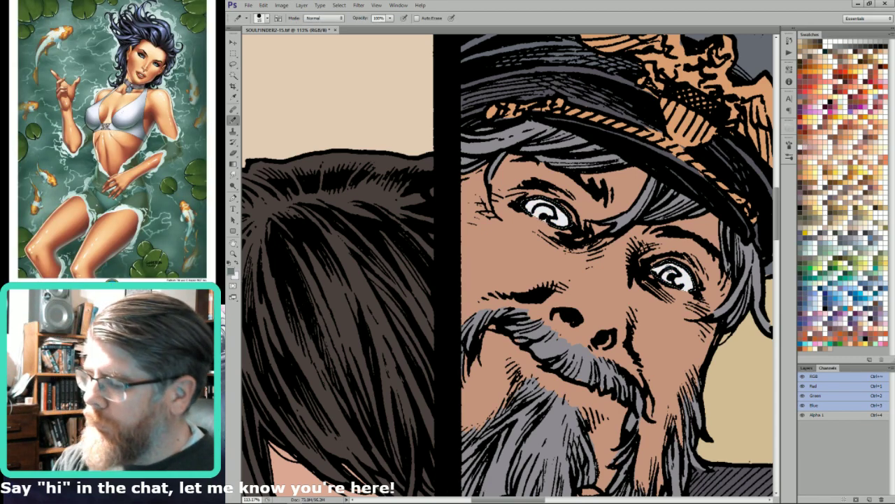
pyautogui.moveTo(663, 273); pyautogui.dragTo(671, 290)
pyautogui.moveTo(545, 208)
pyautogui.mouseDown()
pyautogui.moveTo(541, 222)
pyautogui.moveTo(550, 217)
pyautogui.mouseUp()
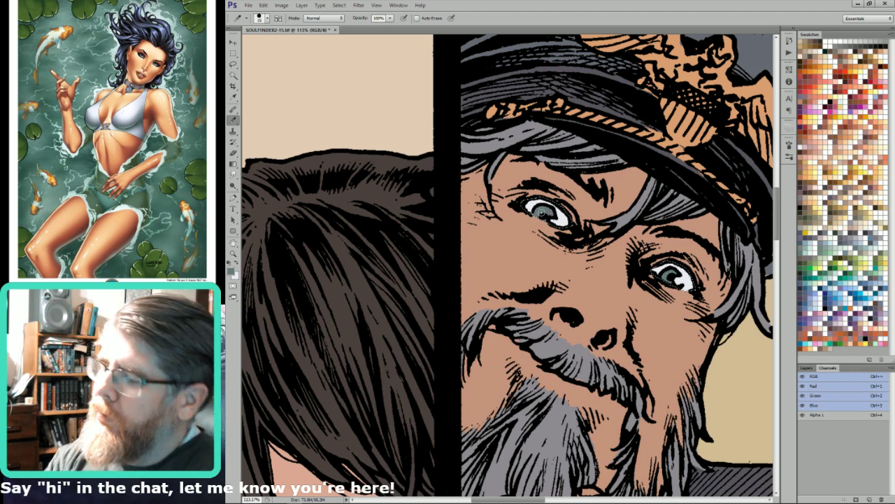
pyautogui.hotkey('ctrl', '0')
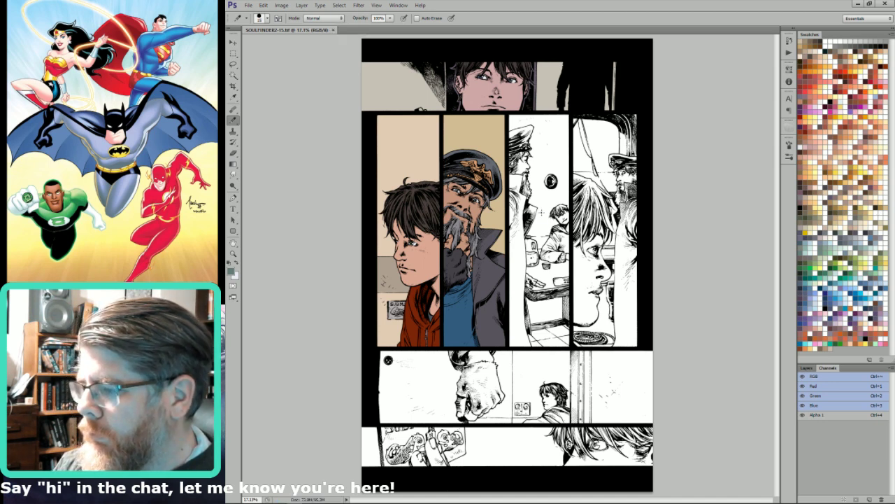
# Sample the peach upper wall and the gray-brown lower wall of the boy's panel as the two working colors.
pyautogui.press('i')
pyautogui.click(429, 153)
pyautogui.press('x')
pyautogui.click(389, 267)
pyautogui.scroll(5, 557, 170)
# Lasso the wall of the third panel around the officer and the seated boy and fill it with the sampled peach.
pyautogui.press('l')
pyautogui.moveTo(585, 61)
pyautogui.mouseDown()
pyautogui.moveTo(580, 85)
pyautogui.moveTo(609, 107)
pyautogui.moveTo(635, 98)
pyautogui.mouseUp()
pyautogui.moveTo(650, 56)
pyautogui.mouseDown()
pyautogui.moveTo(467, 47)
pyautogui.moveTo(456, 96)
pyautogui.moveTo(471, 68)
pyautogui.moveTo(467, 102)
pyautogui.moveTo(526, 85)
pyautogui.moveTo(548, 91)
pyautogui.moveTo(532, 129)
pyautogui.moveTo(543, 189)
pyautogui.moveTo(537, 171)
pyautogui.moveTo(532, 245)
pyautogui.mouseUp()
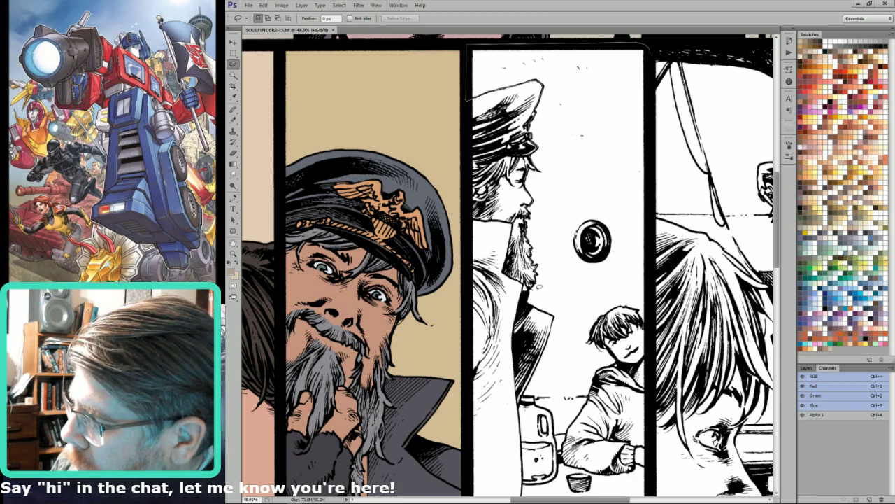
pyautogui.moveTo(526, 288)
pyautogui.mouseDown()
pyautogui.moveTo(533, 309)
pyautogui.moveTo(557, 321)
pyautogui.moveTo(528, 403)
pyautogui.moveTo(541, 401)
pyautogui.moveTo(568, 442)
pyautogui.moveTo(599, 381)
pyautogui.moveTo(621, 365)
pyautogui.moveTo(596, 330)
pyautogui.moveTo(605, 316)
pyautogui.moveTo(630, 305)
pyautogui.moveTo(619, 310)
pyautogui.moveTo(652, 330)
pyautogui.moveTo(649, 73)
pyautogui.mouseUp()
pyautogui.press('w')
pyautogui.keyDown('alt'); pyautogui.keyDown('shift'); pyautogui.click(620, 123); pyautogui.keyUp('shift'); pyautogui.keyUp('alt')
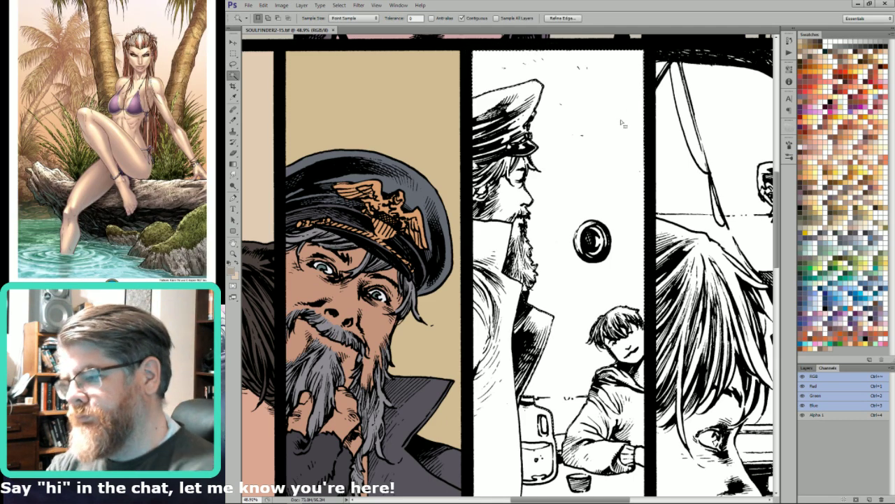
pyautogui.hotkey('ctrl', 'BackSpace')
pyautogui.hotkey('ctrl', '-')
pyautogui.press('l')
pyautogui.moveTo(532, 359); pyautogui.dragTo(567, 294)
pyautogui.hotkey('ctrl', 'd')
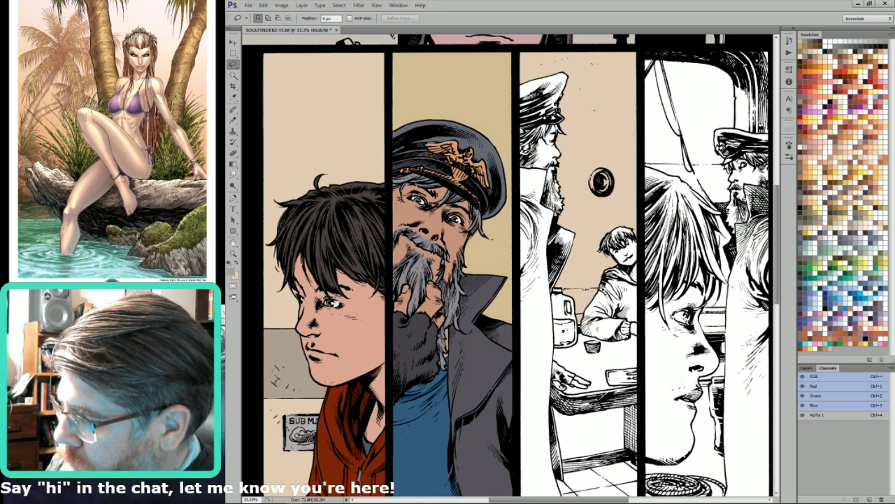
# Lasso the lower wall strip beside the seated boy in the third panel and fill it with the gray-brown working color.
pyautogui.moveTo(581, 318)
pyautogui.mouseDown()
pyautogui.moveTo(568, 291)
pyautogui.moveTo(585, 303)
pyautogui.mouseUp()
pyautogui.press('w')
pyautogui.keyDown('alt'); pyautogui.keyDown('shift'); pyautogui.click(578, 305); pyautogui.keyUp('shift'); pyautogui.keyUp('alt')
pyautogui.press('l')
pyautogui.press('x')
pyautogui.hotkey('alt', 'BackSpace')
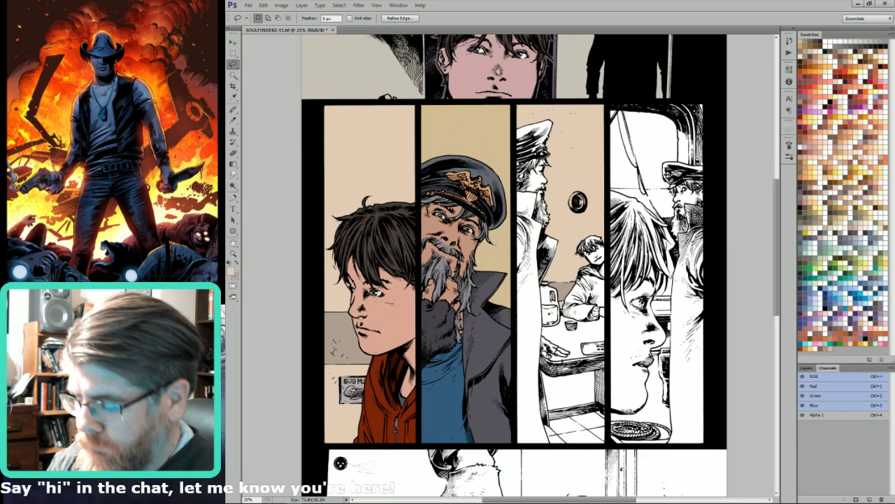
# Lasso the wall area beneath the table in the third panel, fill it with peach, and deselect.
pyautogui.moveTo(549, 381); pyautogui.dragTo(545, 382)
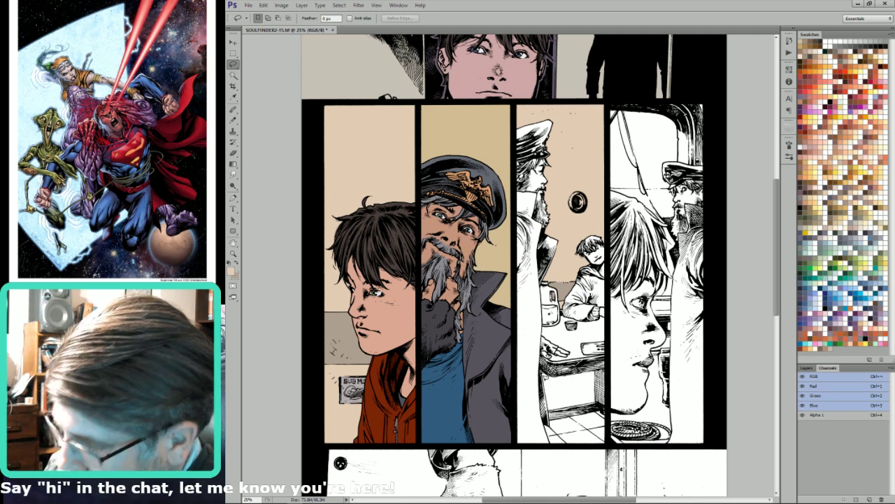
pyautogui.moveTo(551, 384); pyautogui.dragTo(543, 374)
pyautogui.press('x')
pyautogui.hotkey('ctrl', 'BackSpace')
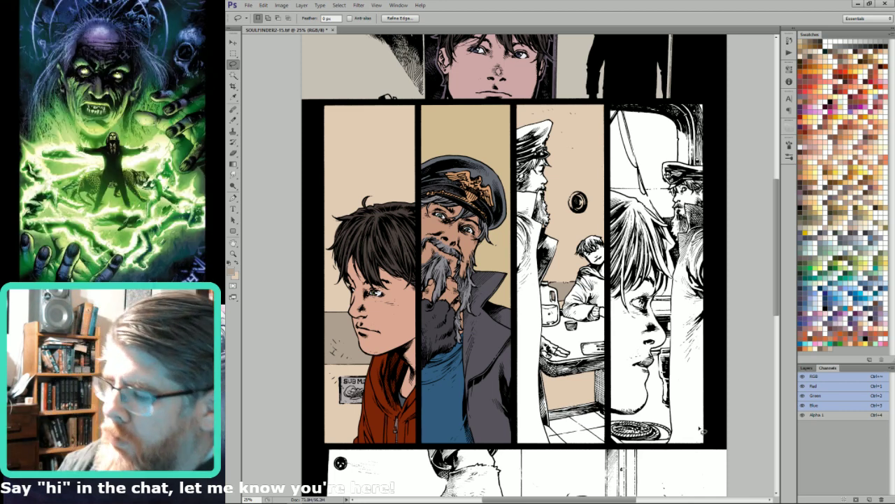
pyautogui.hotkey('ctrl', 'd')
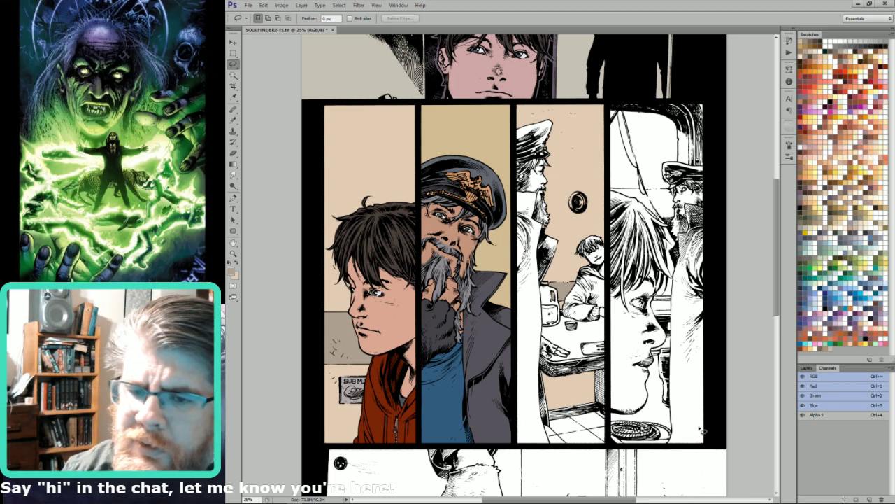
# Sample the officer's dark purple-gray coat color and fill his lassoed coat in the third panel with it.
pyautogui.moveTo(560, 279); pyautogui.dragTo(584, 266)
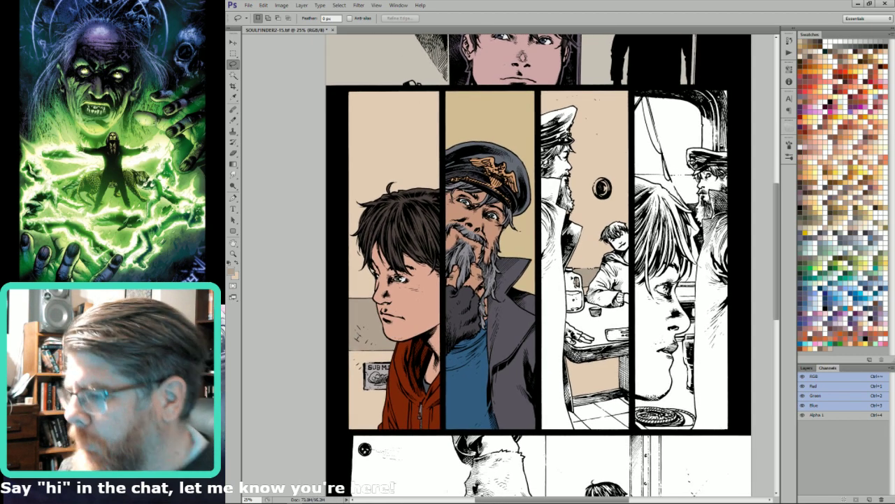
pyautogui.press('i')
pyautogui.keyDown('ctrl'); pyautogui.click(559, 371); pyautogui.keyUp('ctrl')
pyautogui.press('l')
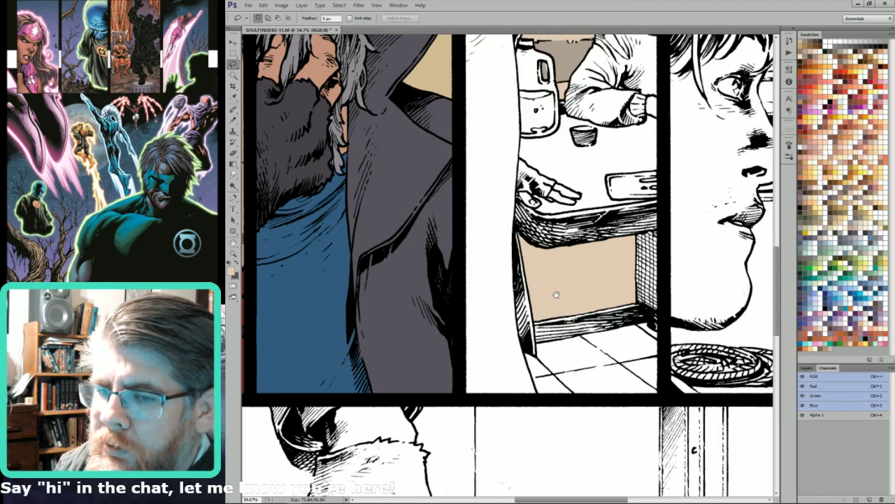
pyautogui.moveTo(550, 288); pyautogui.dragTo(568, 337)
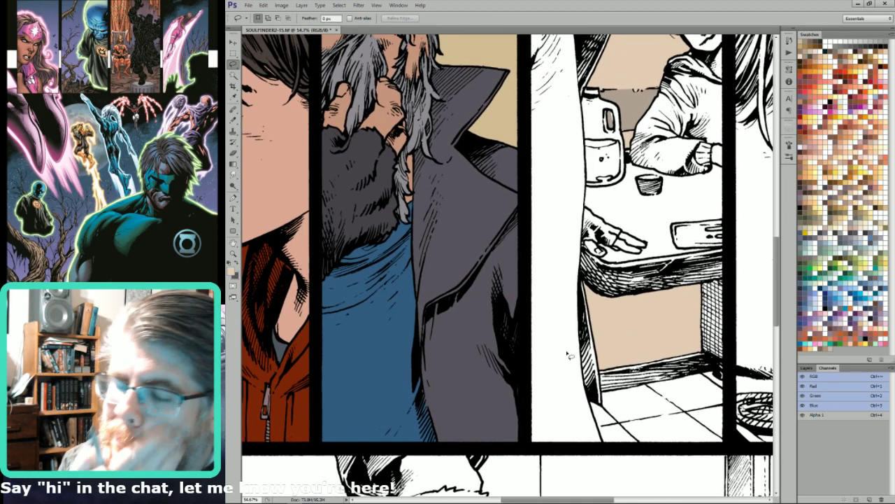
pyautogui.moveTo(568, 356); pyautogui.dragTo(578, 325)
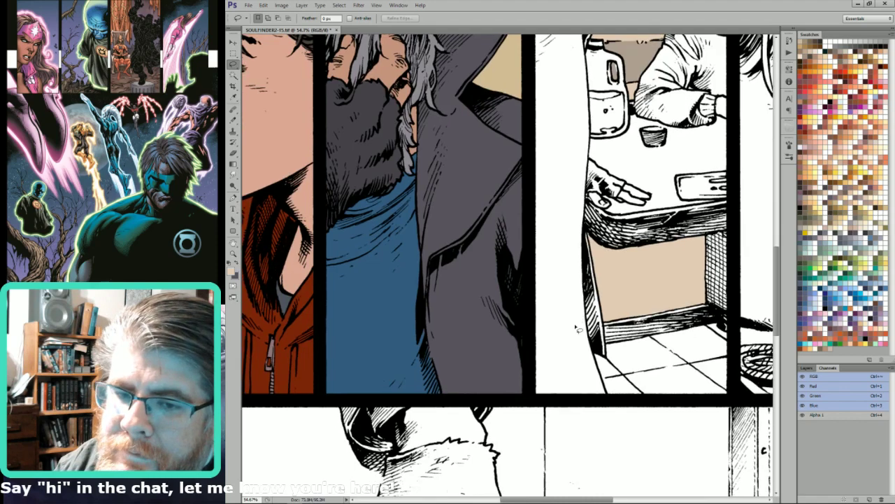
pyautogui.moveTo(538, 387)
pyautogui.mouseDown()
pyautogui.moveTo(549, 410)
pyautogui.moveTo(613, 405)
pyautogui.moveTo(588, 312)
pyautogui.moveTo(545, 246)
pyautogui.moveTo(575, 238)
pyautogui.moveTo(585, 301)
pyautogui.moveTo(596, 132)
pyautogui.moveTo(589, 35)
pyautogui.moveTo(593, 247)
pyautogui.moveTo(612, 217)
pyautogui.moveTo(629, 131)
pyautogui.moveTo(596, 123)
pyautogui.moveTo(582, 106)
pyautogui.moveTo(585, 36)
pyautogui.moveTo(573, 46)
pyautogui.mouseUp()
pyautogui.moveTo(555, 81); pyautogui.dragTo(527, 74)
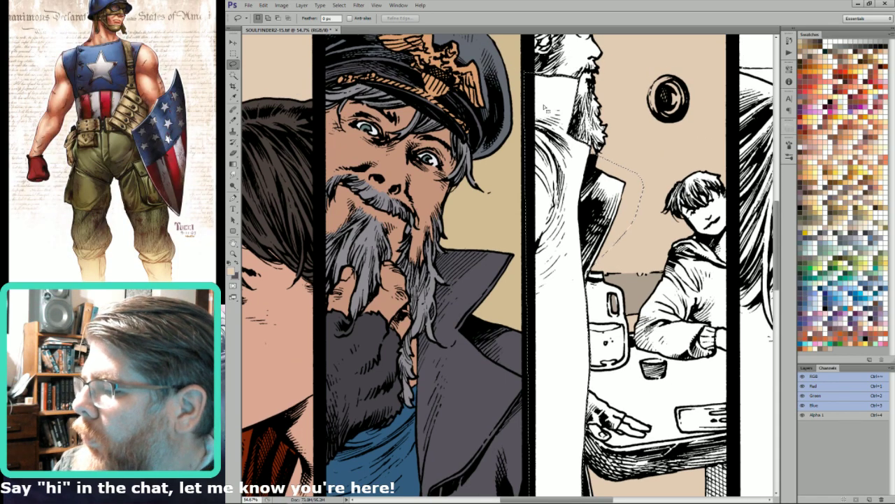
pyautogui.press('w')
pyautogui.hotkey('alt', 'BackSpace')
pyautogui.hotkey('ctrl', '-')
pyautogui.hotkey('ctrl', '-')
pyautogui.press('l')
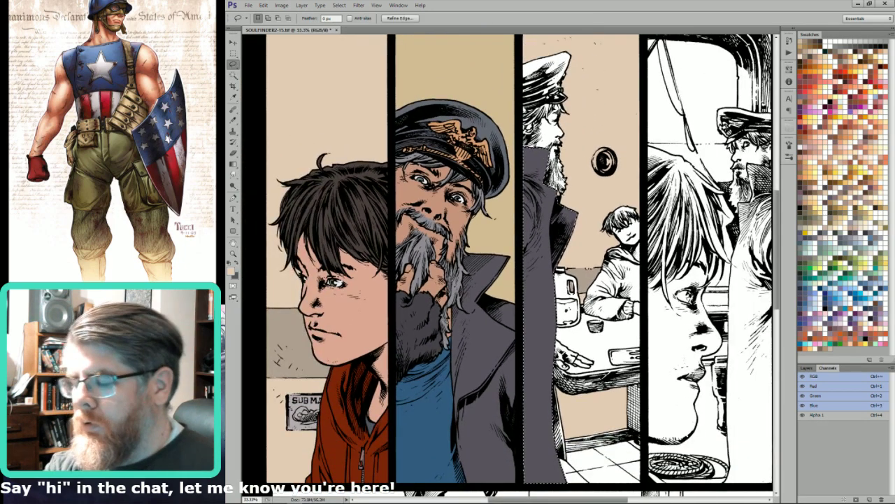
# Lasso the tiled floor at the bottom of the third panel, fill it with gray-brown, and deselect.
pyautogui.scroll(-3, 620, 339)
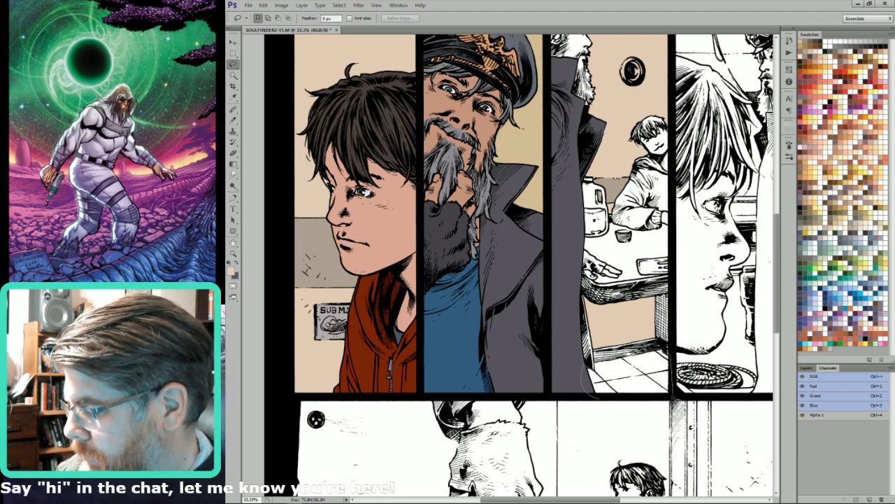
pyautogui.press('w')
pyautogui.click(860, 254)
pyautogui.press('l')
pyautogui.press('x')
pyautogui.hotkey('ctrl', 'BackSpace')
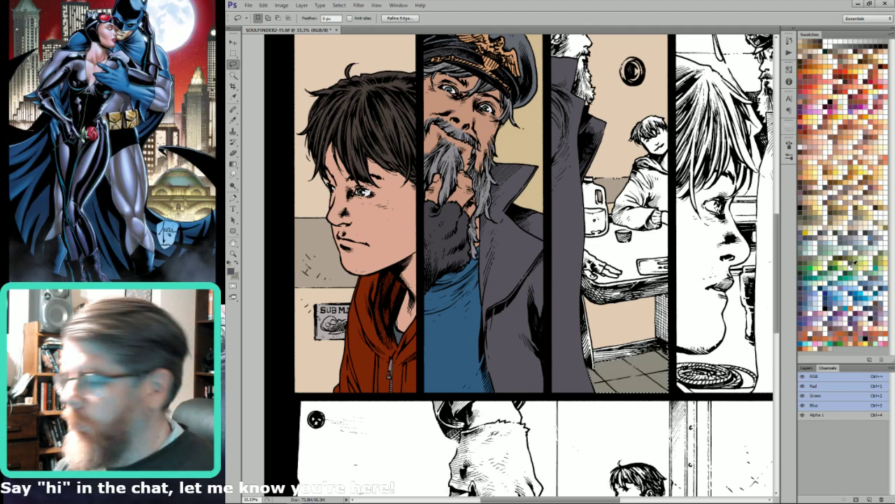
pyautogui.hotkey('ctrl', 'd')
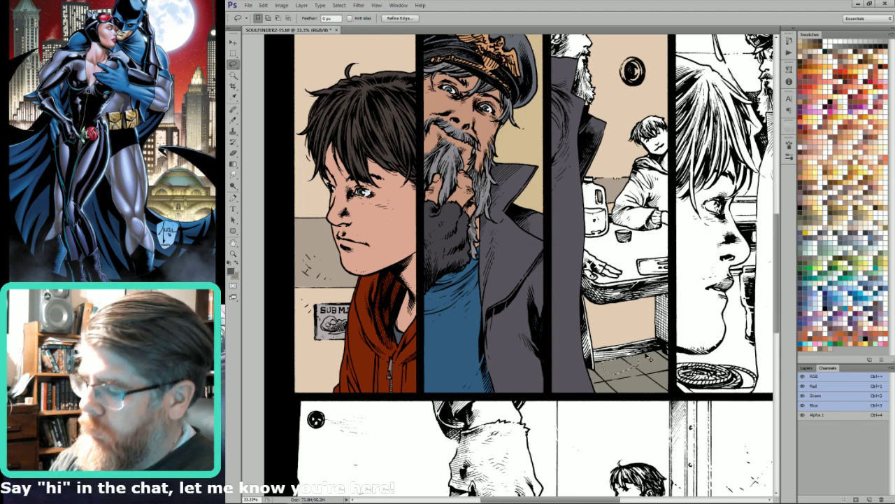
# Lasso the officer's fingerless glove on the table in the third panel and fill it with dark gray.
pyautogui.moveTo(654, 279); pyautogui.dragTo(680, 311)
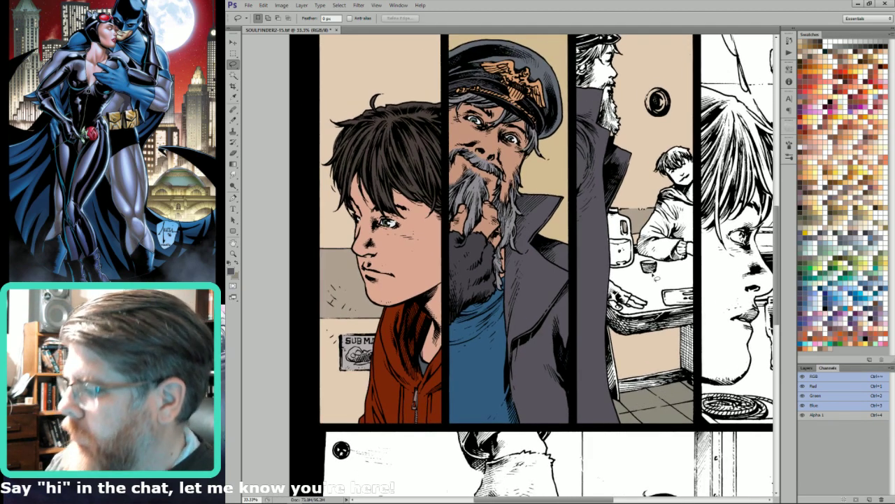
pyautogui.press('i')
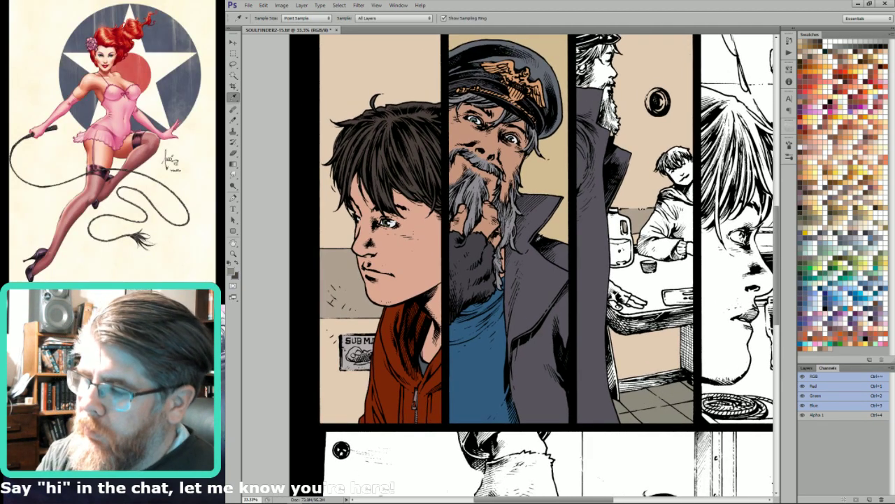
pyautogui.press('x')
pyautogui.moveTo(663, 282); pyautogui.dragTo(714, 283)
pyautogui.press('l')
pyautogui.moveTo(518, 273); pyautogui.dragTo(579, 315)
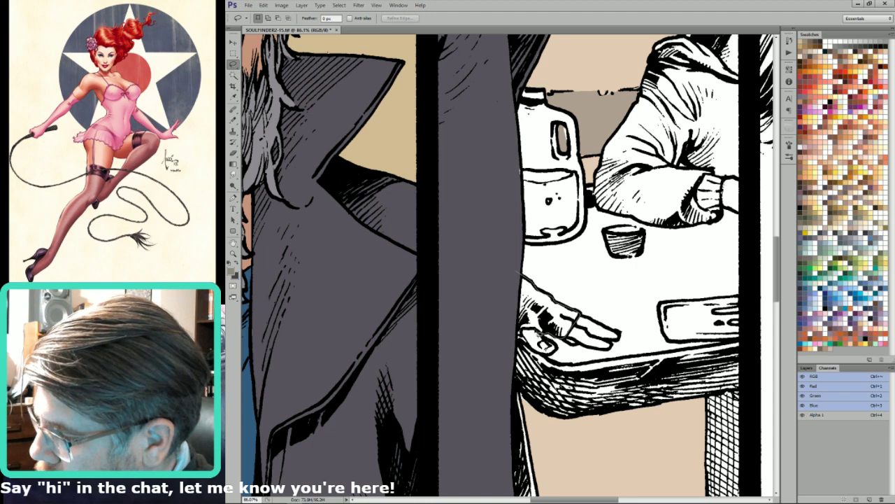
pyautogui.press('w')
pyautogui.click(506, 270)
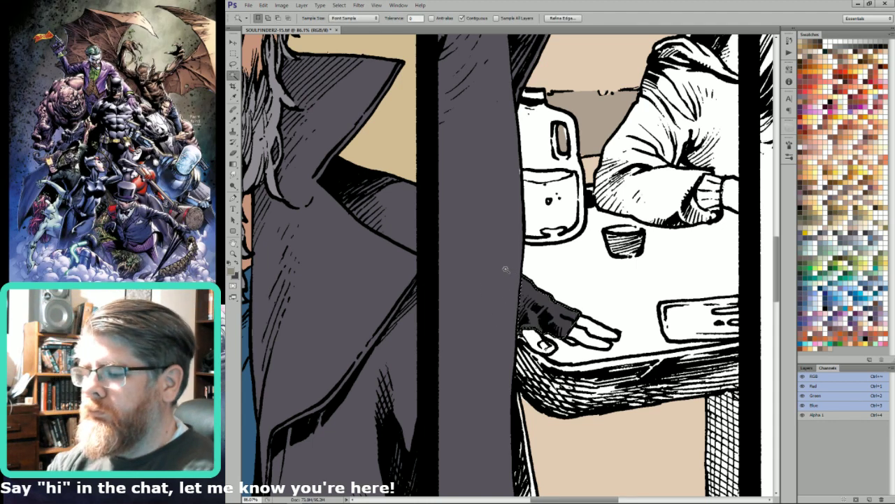
pyautogui.press('l')
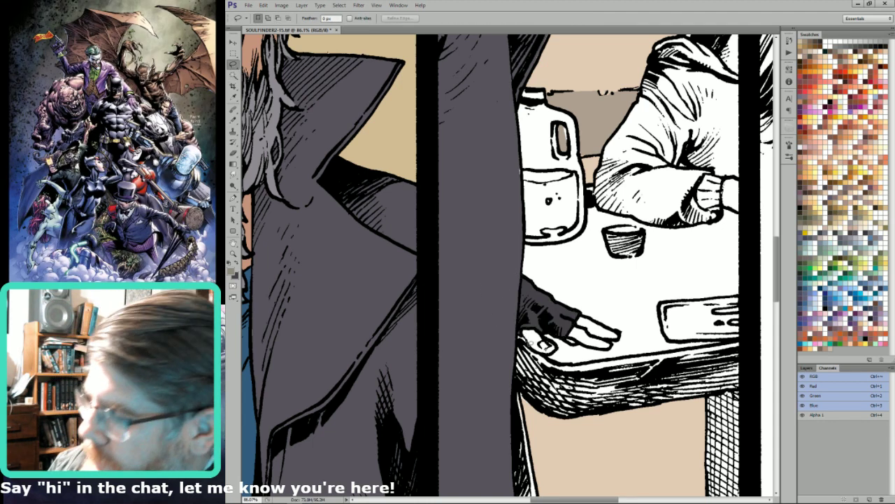
# Select the officer's exposed fingers on the table, fill them with the tan skin color, and deselect.
pyautogui.moveTo(559, 353)
pyautogui.mouseDown()
pyautogui.moveTo(532, 320)
pyautogui.moveTo(585, 353)
pyautogui.moveTo(612, 353)
pyautogui.moveTo(624, 342)
pyautogui.moveTo(563, 317)
pyautogui.mouseUp()
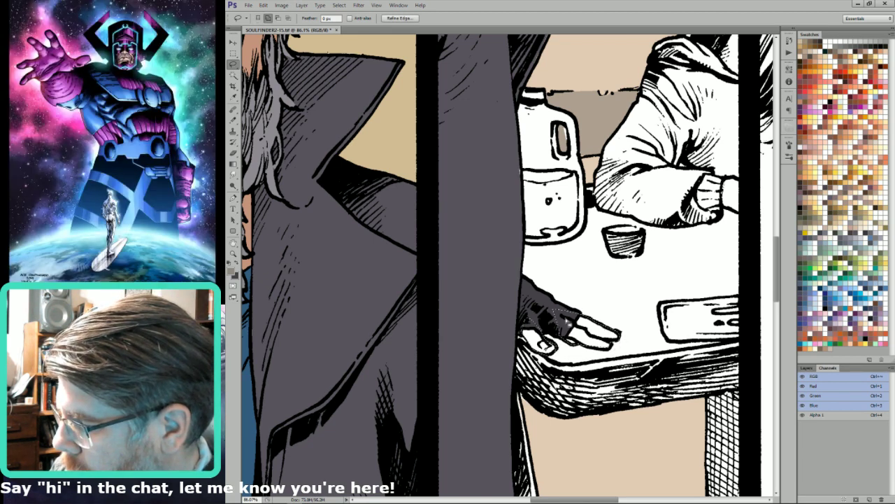
pyautogui.press('w')
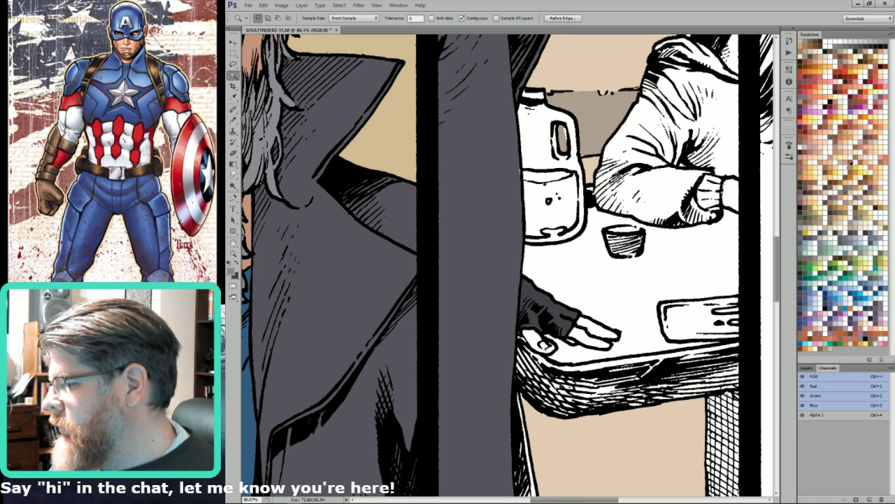
pyautogui.click(844, 160)
pyautogui.press('l')
pyautogui.hotkey('ctrl', 'BackSpace')
pyautogui.press('x')
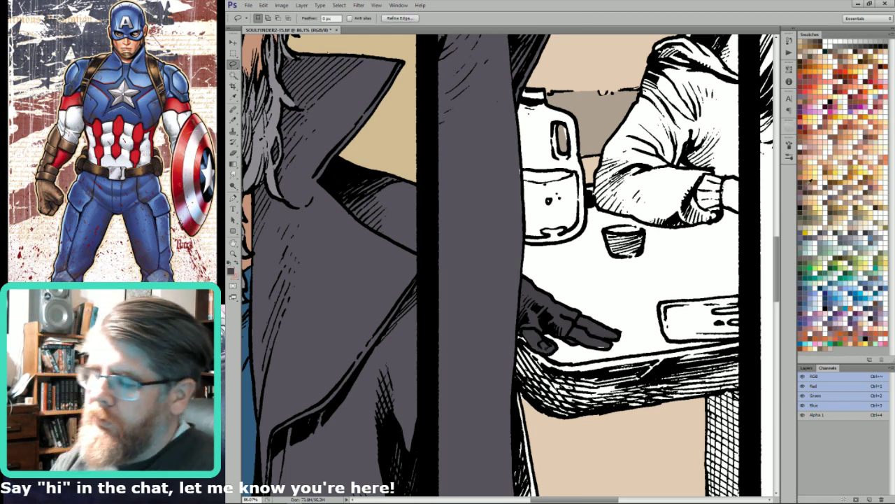
pyautogui.hotkey('ctrl', 'BackSpace')
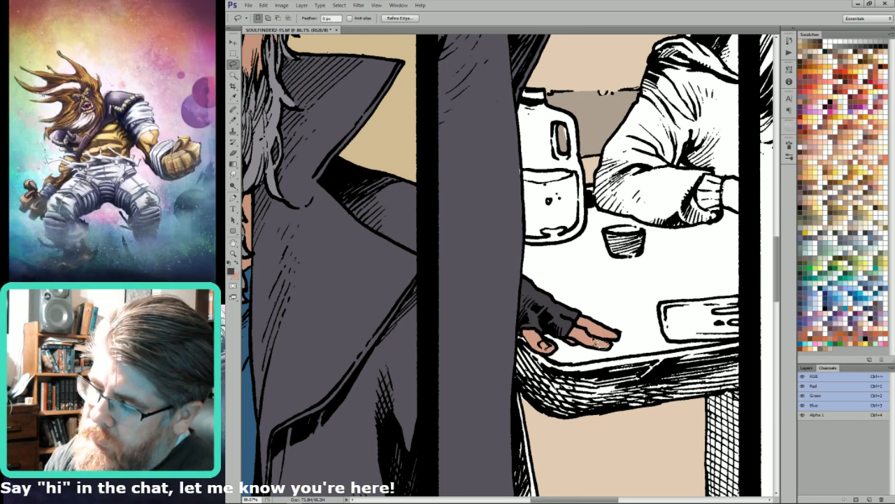
pyautogui.hotkey('ctrl', '-')
pyautogui.hotkey('ctrl', 'd')
# Sample the officer's skin color from the second panel and fill his lassoed face in the third panel with it.
pyautogui.moveTo(627, 228); pyautogui.dragTo(699, 338)
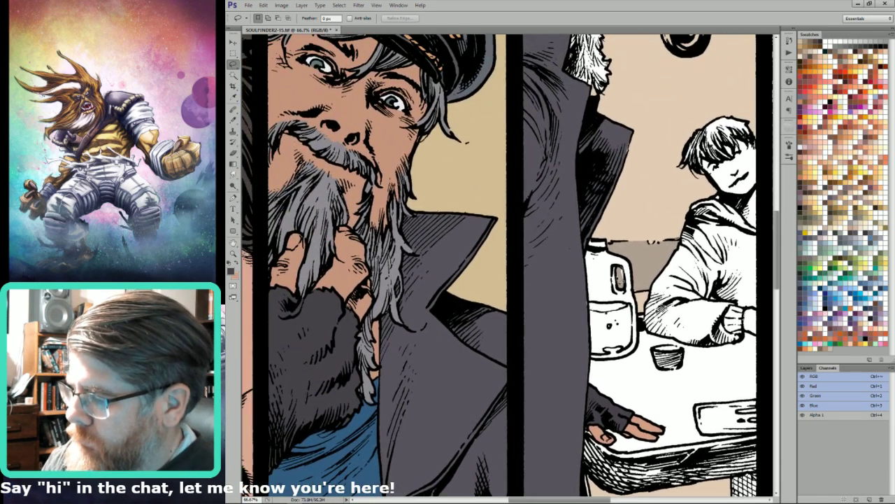
pyautogui.press('i')
pyautogui.moveTo(653, 218); pyautogui.dragTo(675, 325)
pyautogui.press('l')
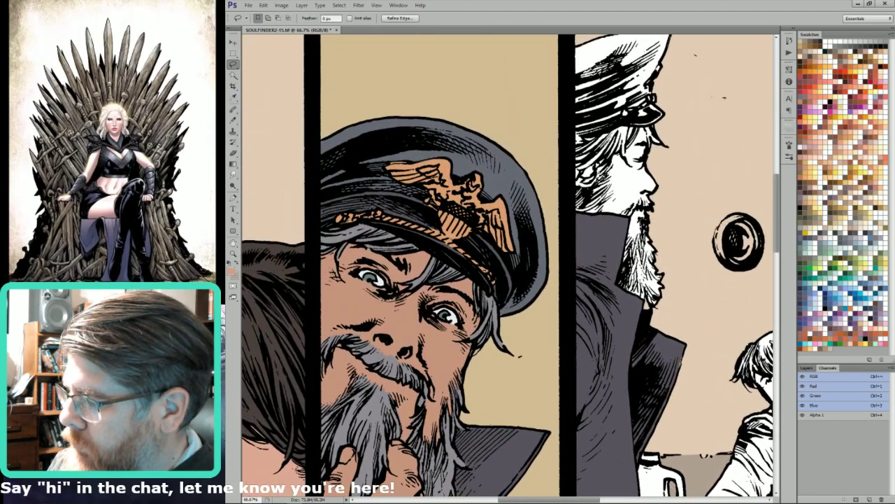
pyautogui.press('w')
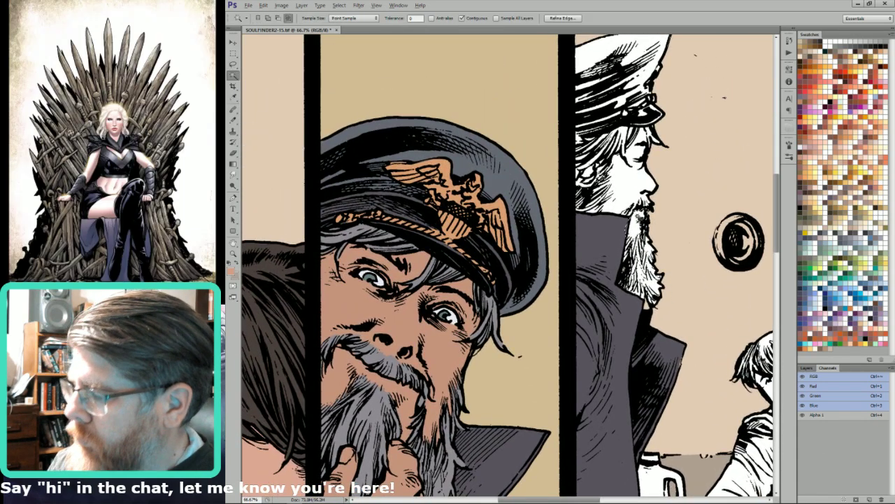
pyautogui.press('l')
pyautogui.moveTo(638, 235)
pyautogui.mouseDown()
pyautogui.moveTo(657, 199)
pyautogui.moveTo(675, 229)
pyautogui.moveTo(679, 216)
pyautogui.moveTo(619, 250)
pyautogui.moveTo(631, 187)
pyautogui.moveTo(666, 150)
pyautogui.moveTo(672, 196)
pyautogui.moveTo(655, 156)
pyautogui.moveTo(622, 188)
pyautogui.moveTo(619, 211)
pyautogui.moveTo(593, 221)
pyautogui.moveTo(599, 178)
pyautogui.moveTo(592, 203)
pyautogui.moveTo(621, 185)
pyautogui.moveTo(694, 264)
pyautogui.mouseUp()
pyautogui.press('w')
pyautogui.hotkey('ctrl', '-')
pyautogui.press('l')
pyautogui.hotkey('ctrl', 'd')
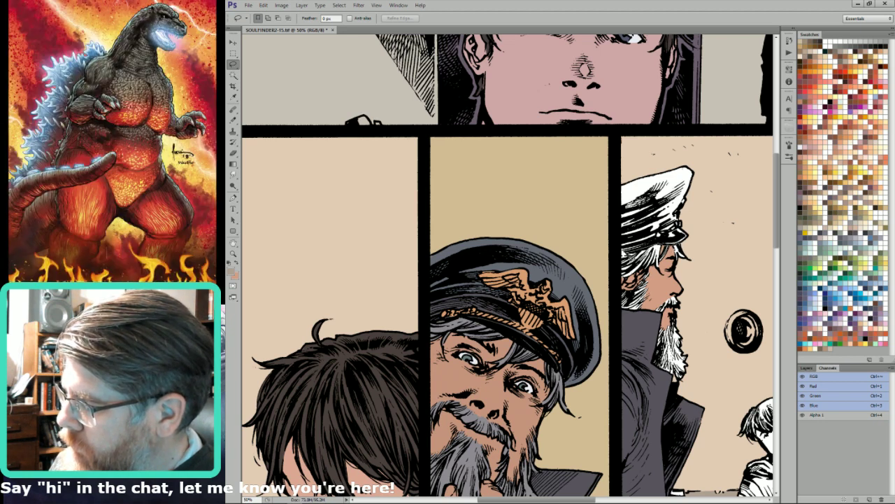
# Fill the officer's hair and beard in the third panel with gray, adjust their brightness, and deselect.
pyautogui.moveTo(601, 309)
pyautogui.mouseDown()
pyautogui.moveTo(639, 330)
pyautogui.moveTo(648, 356)
pyautogui.moveTo(685, 392)
pyautogui.moveTo(706, 264)
pyautogui.moveTo(685, 244)
pyautogui.mouseUp()
pyautogui.press('w')
pyautogui.hotkey('ctrl', 'd')
pyautogui.press('shift')
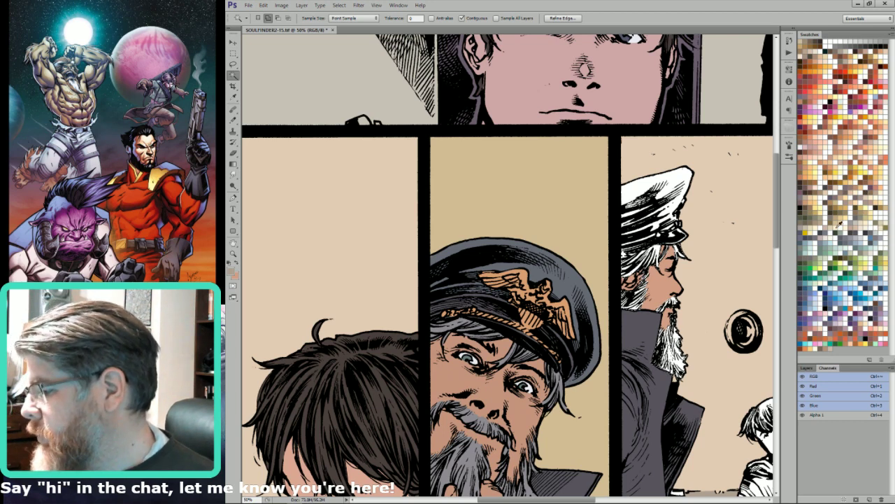
pyautogui.press('x')
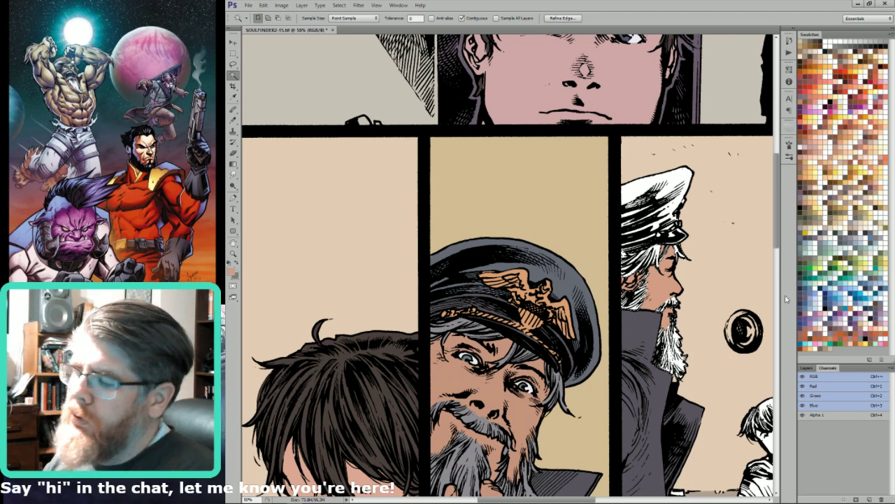
pyautogui.hotkey('ctrl', 'BackSpace')
pyautogui.hotkey('ctrl', 'b')
pyautogui.moveTo(821, 254); pyautogui.dragTo(831, 254)
pyautogui.press('Return')
pyautogui.hotkey('ctrl', 'd')
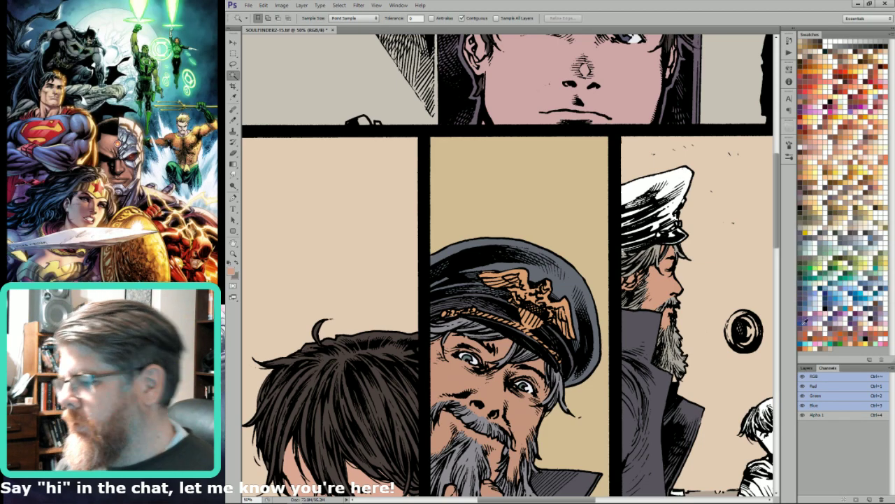
# Select the officer's white cap in the third panel and fill it with the blue-gray sampled from his second-panel cap.
pyautogui.click(655, 209)
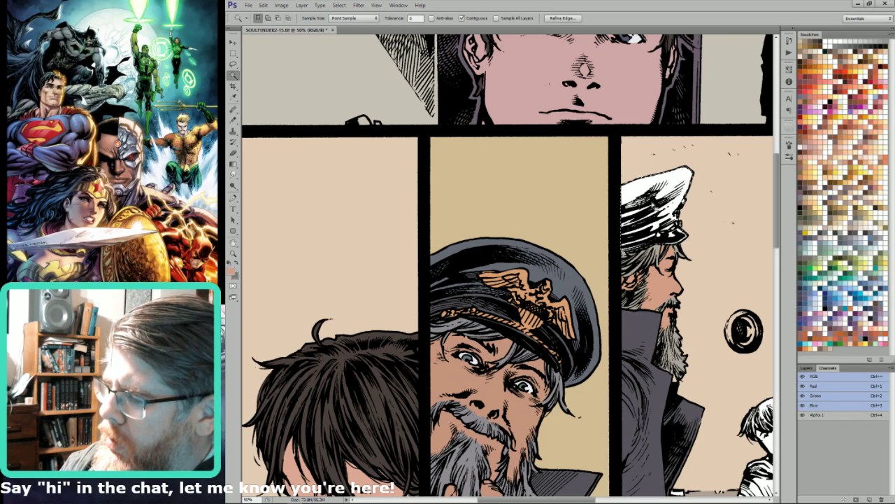
pyautogui.press('i')
pyautogui.click(574, 265)
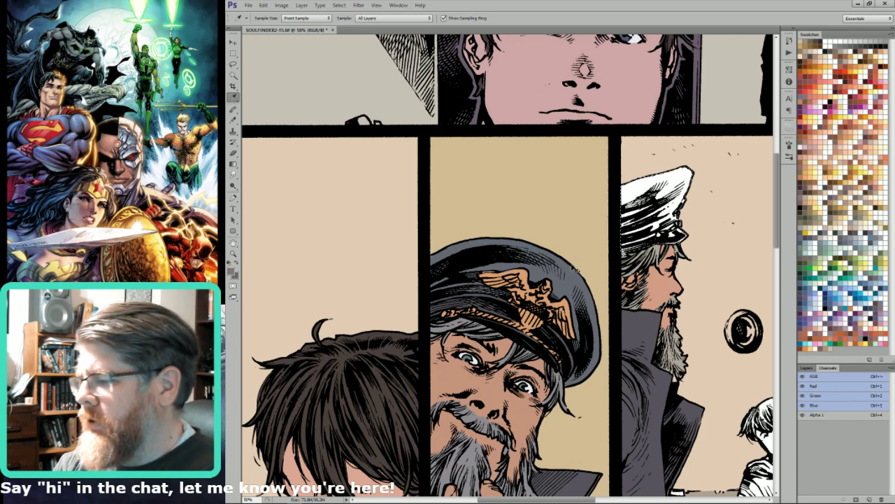
pyautogui.hotkey('alt', 'BackSpace')
# Apply the sampled blue-gray to the officer's cap in the third panel and dismiss the brightness and contrast adjustment.
pyautogui.click(553, 340)
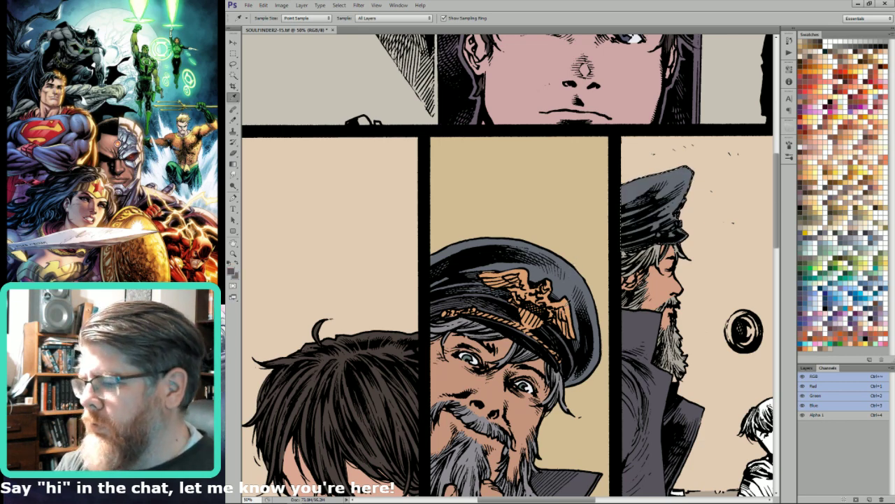
pyautogui.press('l')
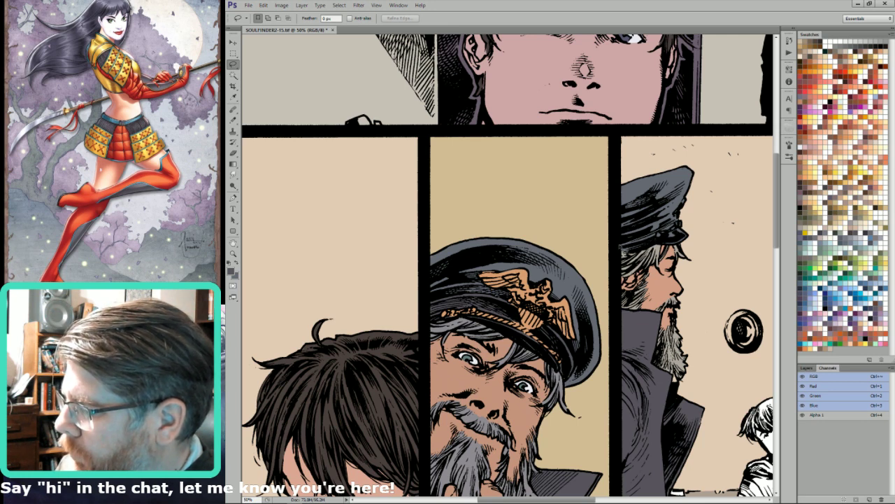
pyautogui.press('w')
pyautogui.press('l')
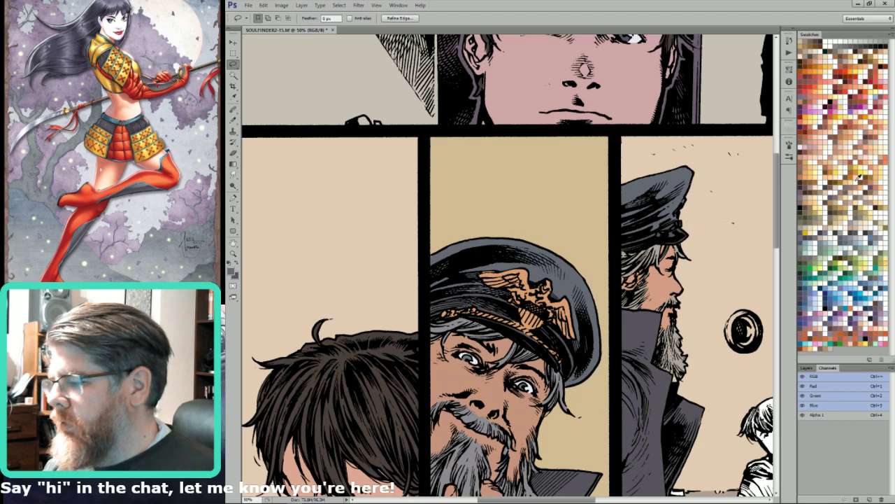
pyautogui.hotkey('ctrl', 'b')
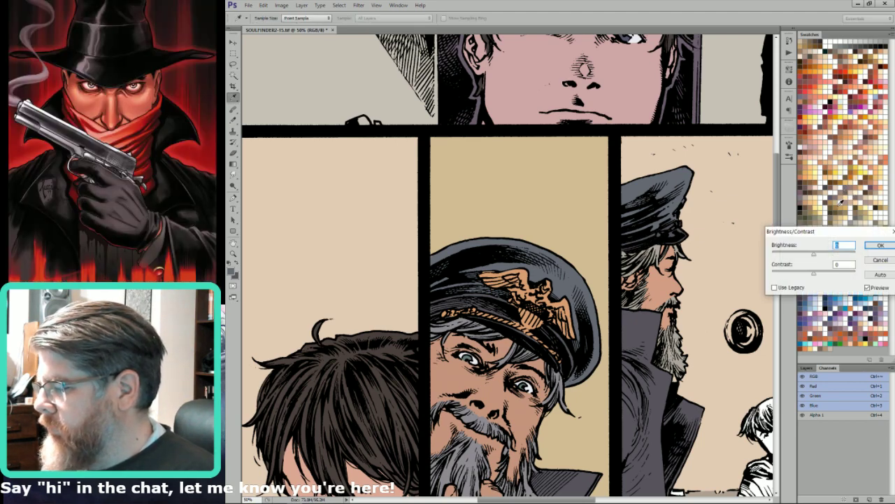
pyautogui.press('Escape')
# Choose a gold swatch and pencil in the small trim details on the officer's cap in the third panel.
pyautogui.click(807, 199)
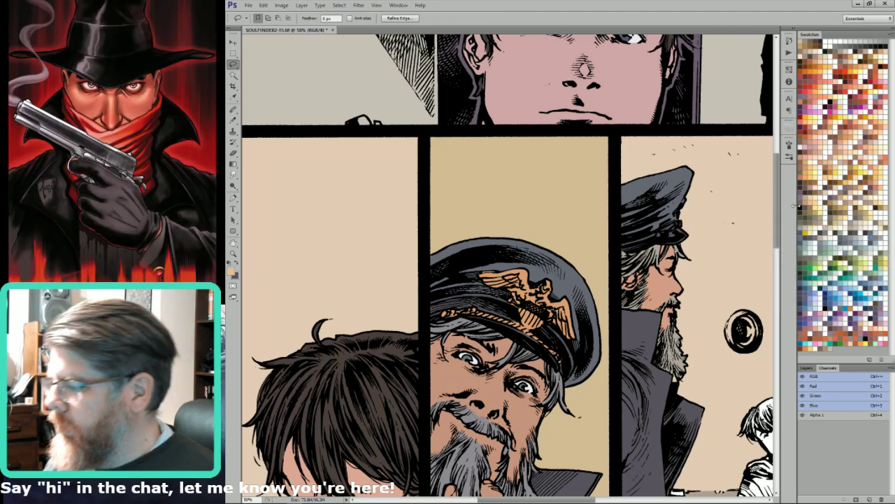
pyautogui.press('b')
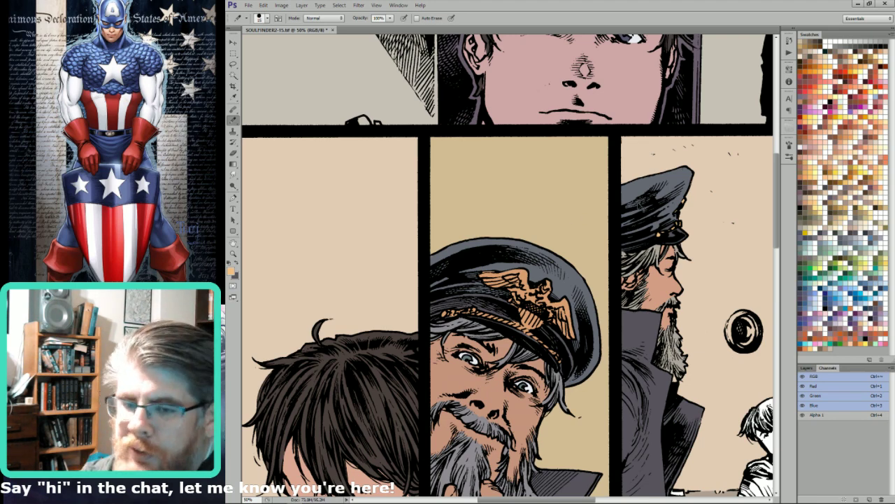
pyautogui.moveTo(683, 185); pyautogui.dragTo(624, 174)
pyautogui.moveTo(653, 255); pyautogui.dragTo(576, 183)
# Lasso the round porthole on the third panel's wall, fill it with gray, and deselect.
pyautogui.press('l')
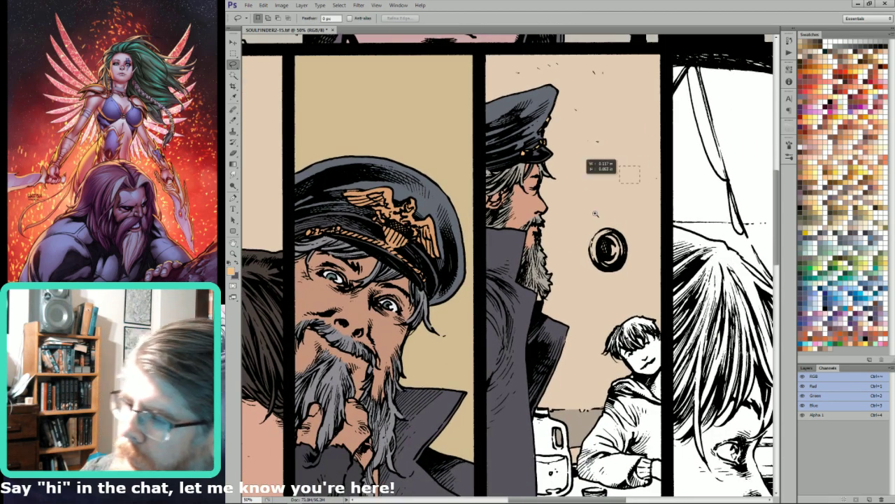
pyautogui.moveTo(643, 167); pyautogui.dragTo(504, 355)
pyautogui.moveTo(552, 242)
pyautogui.mouseDown()
pyautogui.moveTo(619, 289)
pyautogui.moveTo(640, 233)
pyautogui.mouseUp()
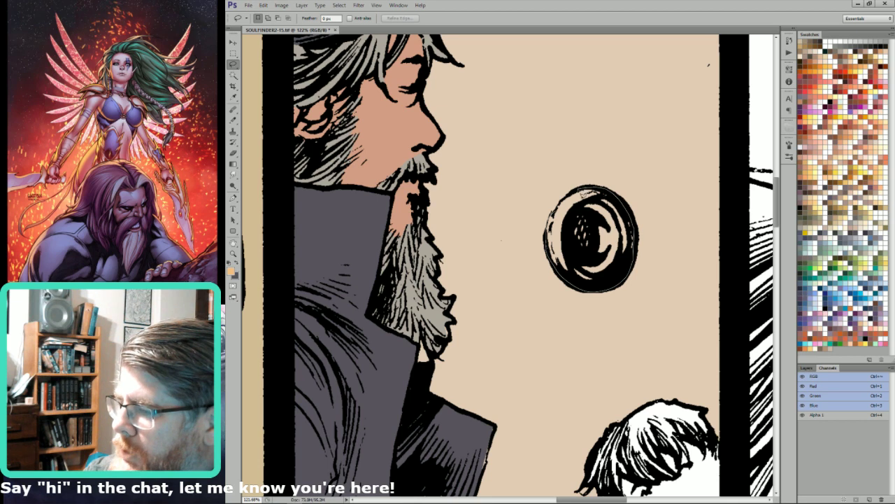
pyautogui.moveTo(564, 208); pyautogui.dragTo(567, 207)
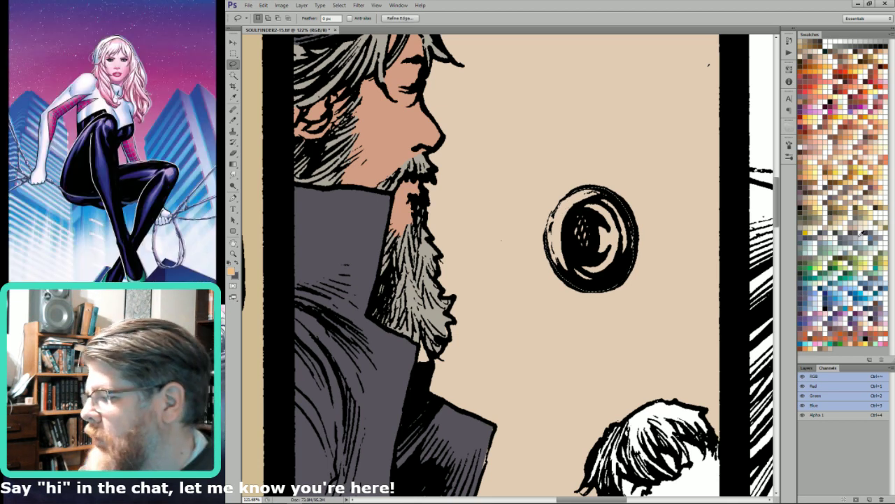
pyautogui.click(821, 216)
pyautogui.hotkey('alt', 'BackSpace')
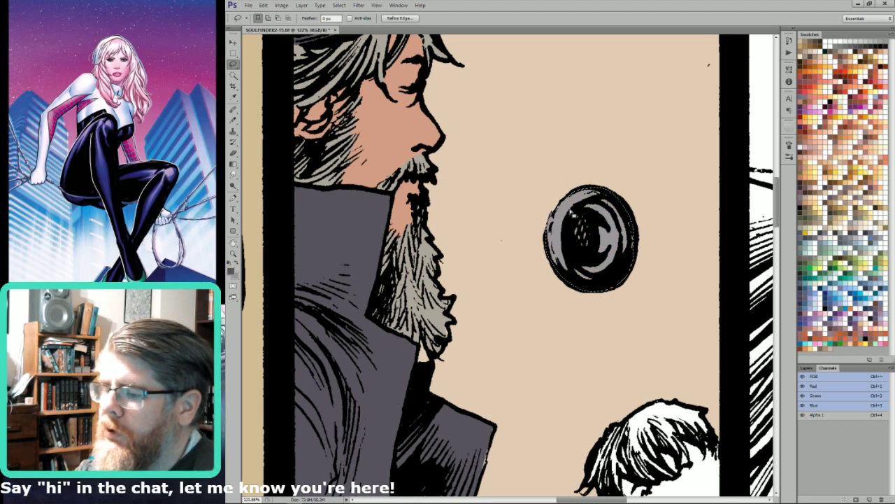
pyautogui.hotkey('ctrl', 'd')
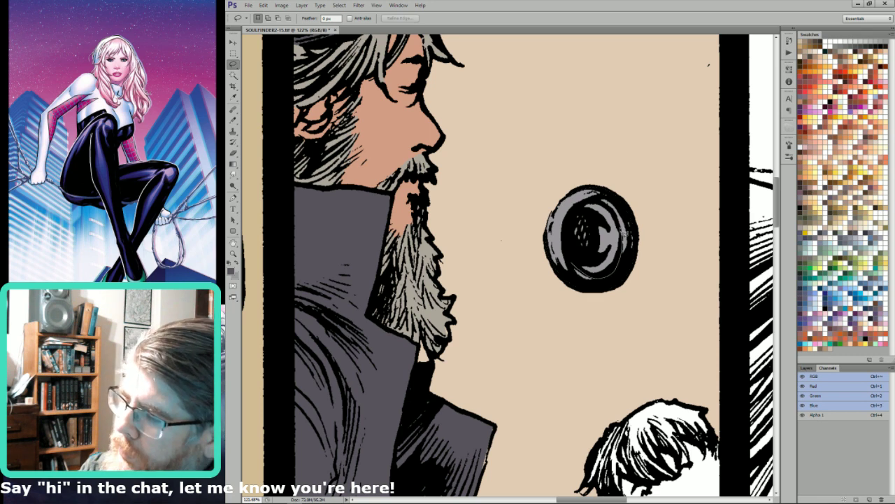
# Select the inner part of the porthole, fill it with a darker blue-gray, and deselect.
pyautogui.moveTo(574, 214); pyautogui.dragTo(586, 204)
pyautogui.keyDown('alt'); pyautogui.moveTo(567, 249); pyautogui.dragTo(571, 218); pyautogui.keyUp('alt')
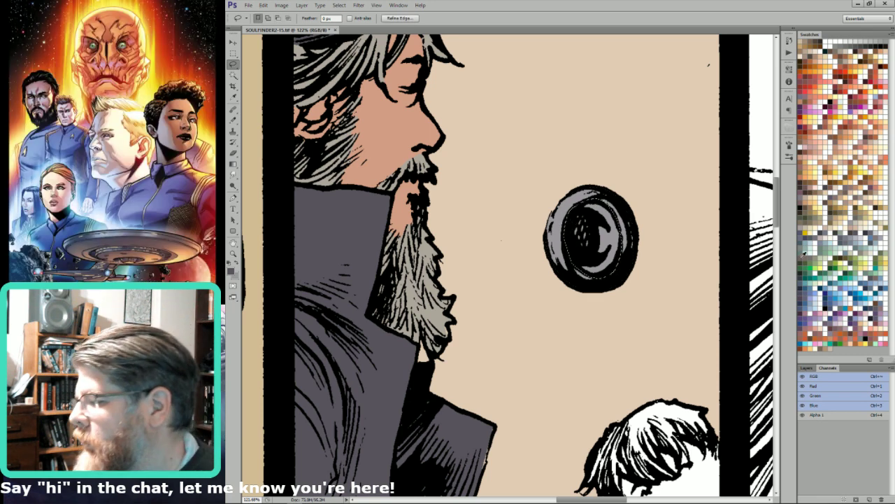
pyautogui.click(803, 283)
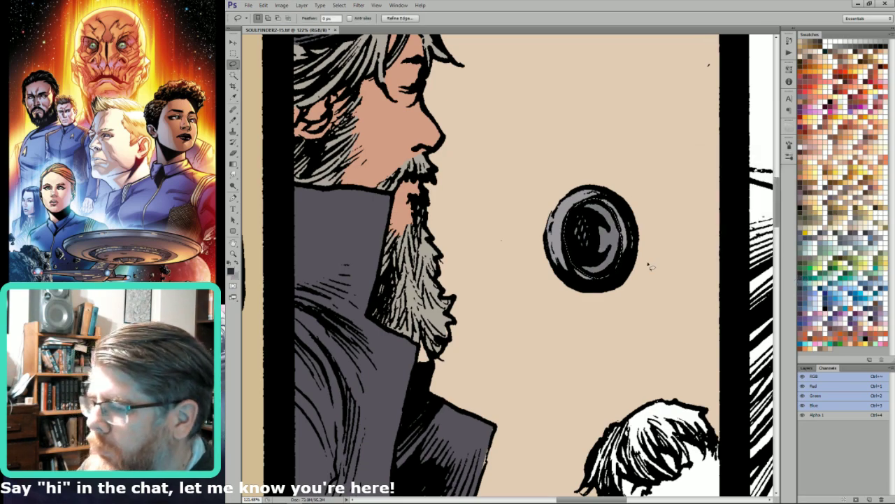
pyautogui.press('Return')
pyautogui.hotkey('ctrl', '-')
pyautogui.hotkey('ctrl', '-')
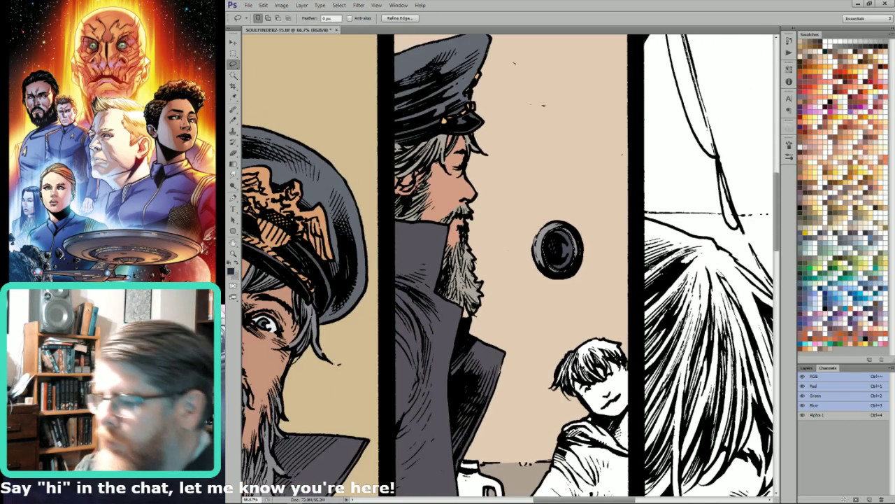
pyautogui.moveTo(517, 481)
pyautogui.mouseDown()
pyautogui.moveTo(552, 308)
pyautogui.moveTo(608, 225)
pyautogui.moveTo(662, 234)
pyautogui.mouseUp()
pyautogui.hotkey('ctrl', 'd')
# Select the white jug on the table in the third panel and fill it with light blue.
pyautogui.moveTo(606, 212)
pyautogui.mouseDown()
pyautogui.moveTo(673, 218)
pyautogui.moveTo(670, 318)
pyautogui.moveTo(653, 328)
pyautogui.moveTo(617, 318)
pyautogui.moveTo(601, 226)
pyautogui.mouseUp()
pyautogui.press('w')
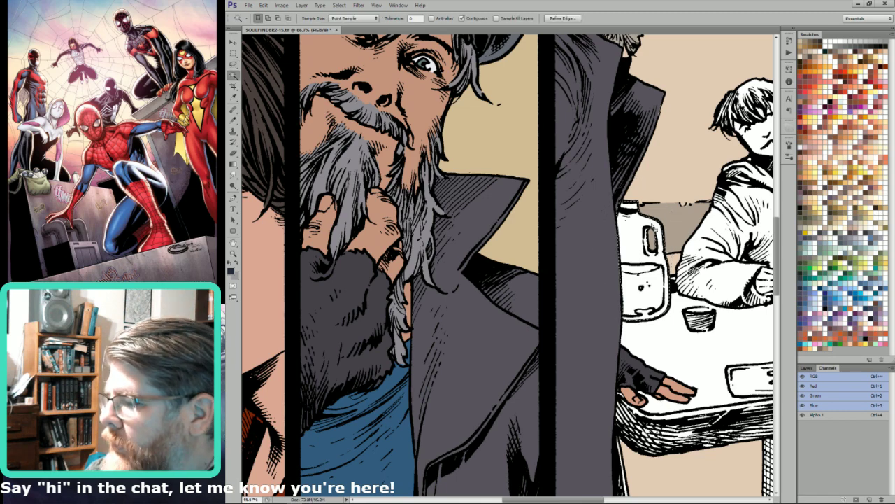
pyautogui.click(883, 235)
pyautogui.press('l')
pyautogui.hotkey('alt', 'BackSpace')
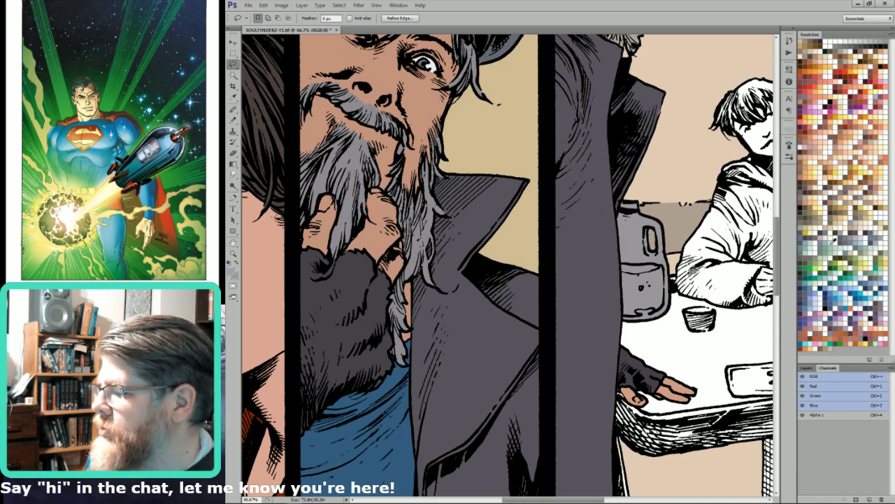
pyautogui.hotkey('shift', 'BackSpace')
pyautogui.press('Return')
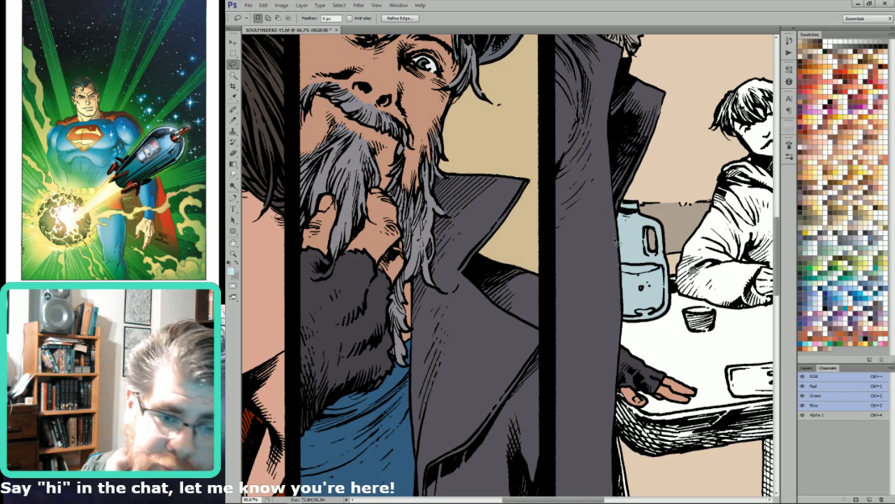
pyautogui.moveTo(649, 240)
pyautogui.mouseDown()
pyautogui.moveTo(613, 246)
pyautogui.moveTo(584, 326)
pyautogui.moveTo(602, 327)
pyautogui.moveTo(634, 313)
pyautogui.moveTo(633, 281)
pyautogui.moveTo(591, 270)
pyautogui.mouseUp()
pyautogui.hotkey('ctrl', 'd')
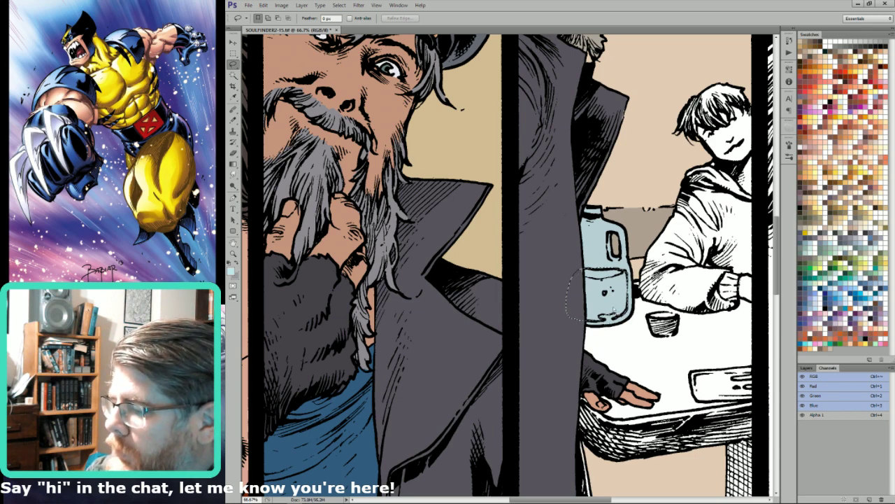
# Select the liquid in the lower part of the jug, fill it with muted reddish purple, and deselect.
pyautogui.press('alt')
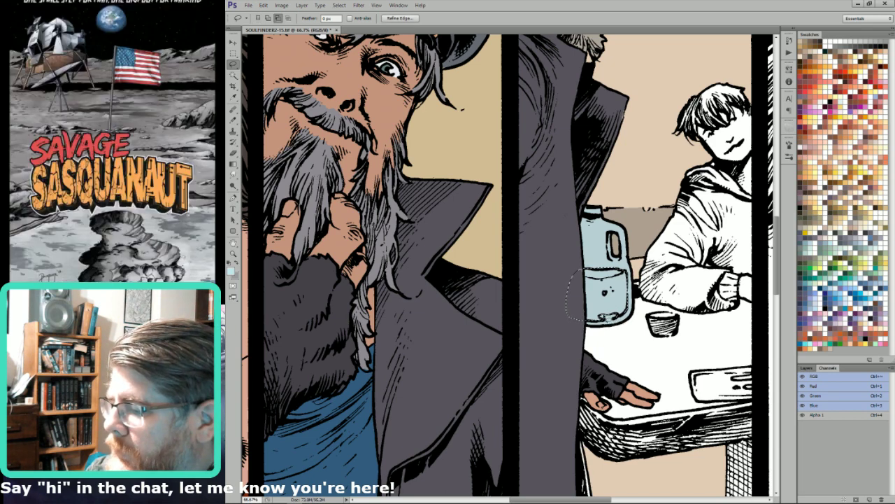
pyautogui.press('w')
pyautogui.keyDown('alt'); pyautogui.keyDown('shift'); pyautogui.click(606, 303); pyautogui.keyUp('shift'); pyautogui.keyUp('alt')
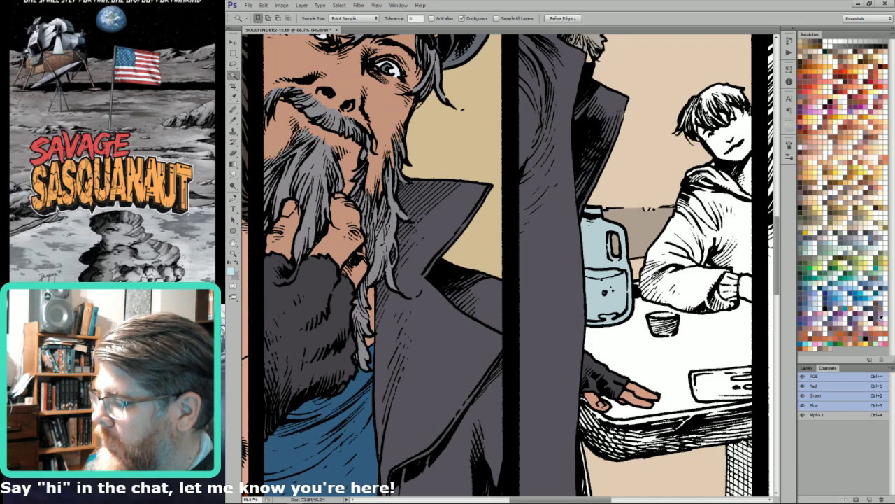
pyautogui.hotkey('shift', 'BackSpace')
pyautogui.press('Return')
pyautogui.hotkey('shift', 'BackSpace')
pyautogui.press('Return')
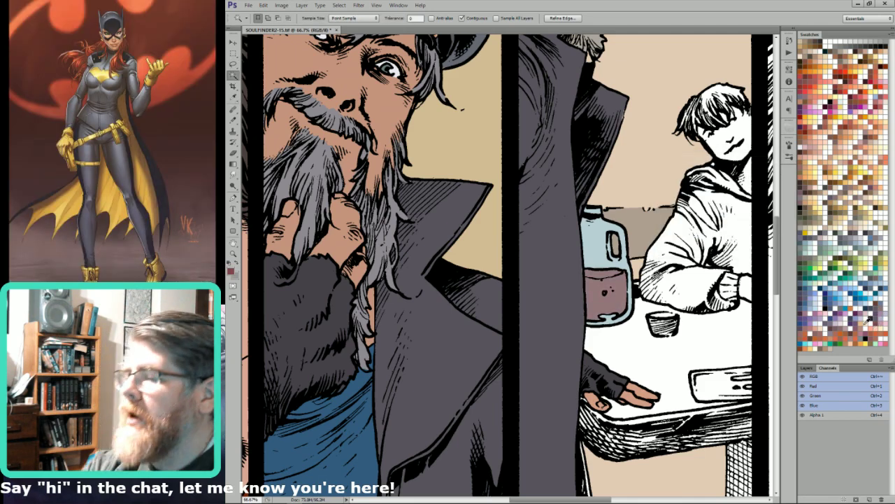
pyautogui.press('l')
pyautogui.moveTo(709, 214); pyautogui.dragTo(614, 212)
pyautogui.hotkey('ctrl', 'd')
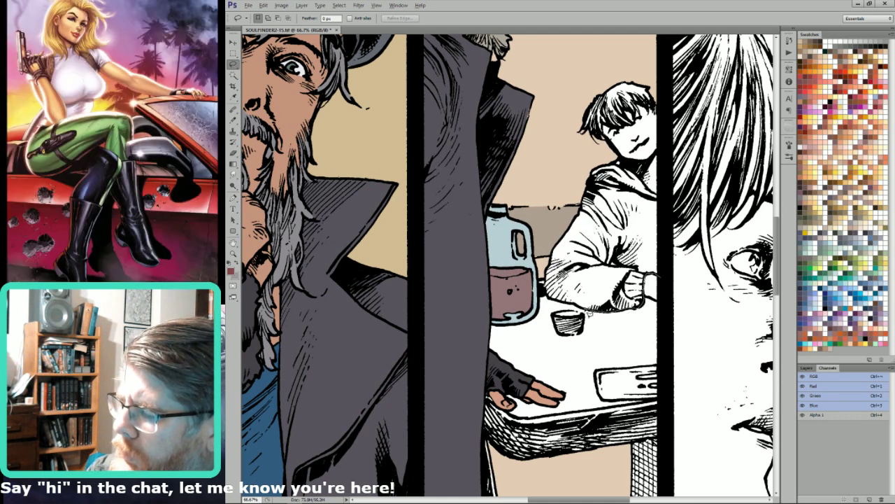
# Select the seated boy's hooded sweatshirt in the third panel, fill it with dark red, and deselect.
pyautogui.moveTo(547, 264)
pyautogui.mouseDown()
pyautogui.moveTo(568, 192)
pyautogui.moveTo(584, 165)
pyautogui.moveTo(609, 158)
pyautogui.moveTo(633, 162)
pyautogui.moveTo(670, 210)
pyautogui.moveTo(659, 273)
pyautogui.mouseUp()
pyautogui.press('w')
pyautogui.keyDown('alt'); pyautogui.keyDown('shift'); pyautogui.click(646, 229); pyautogui.keyUp('shift'); pyautogui.keyUp('alt')
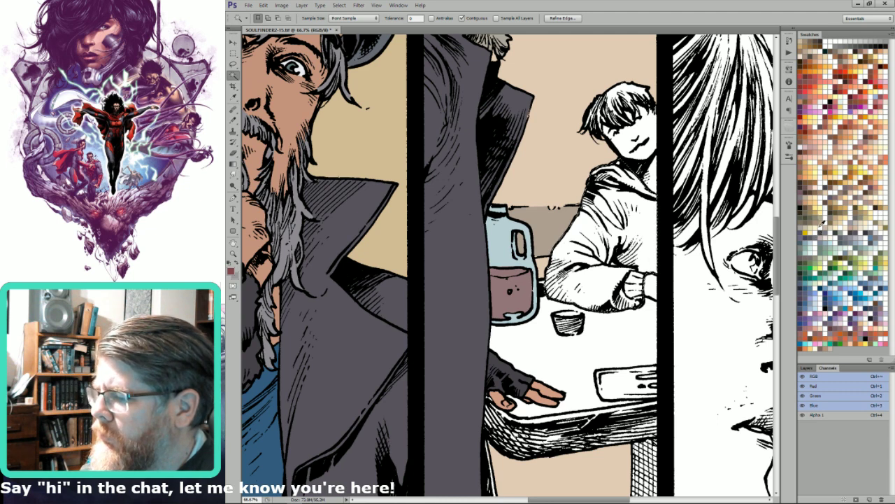
pyautogui.press('l')
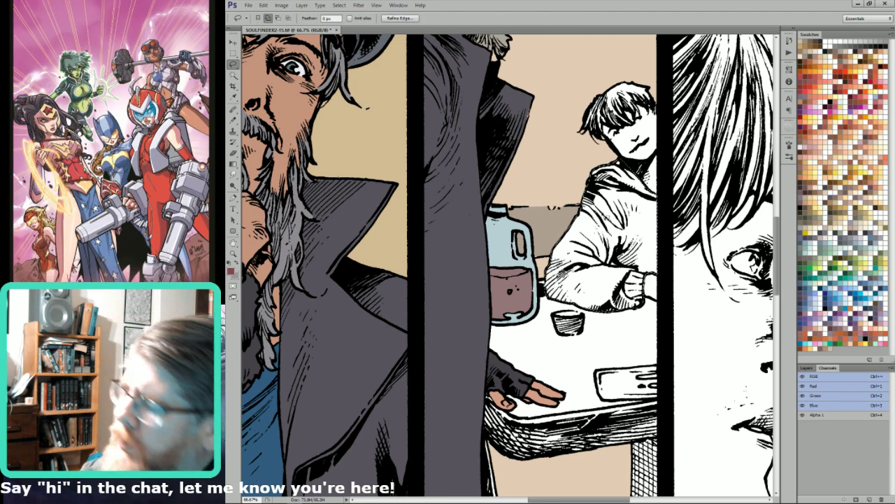
pyautogui.doubleClick(878, 105)
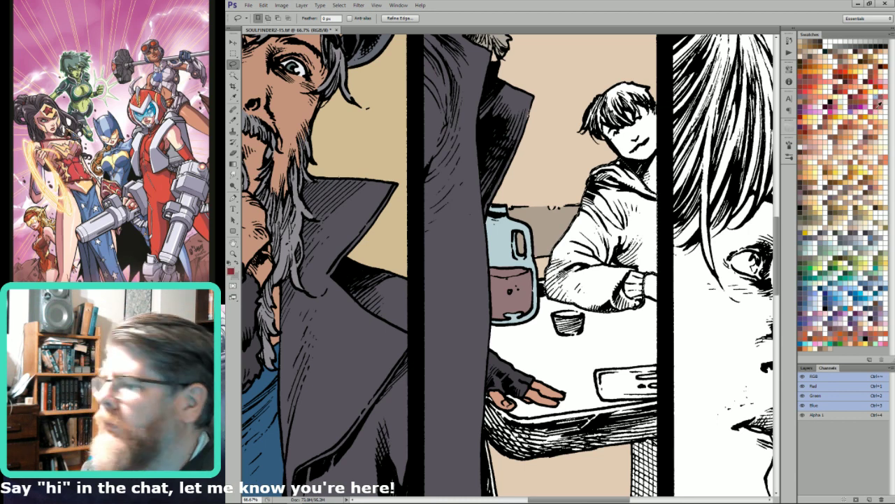
pyautogui.write('x')
pyautogui.press('Return')
pyautogui.press('x')
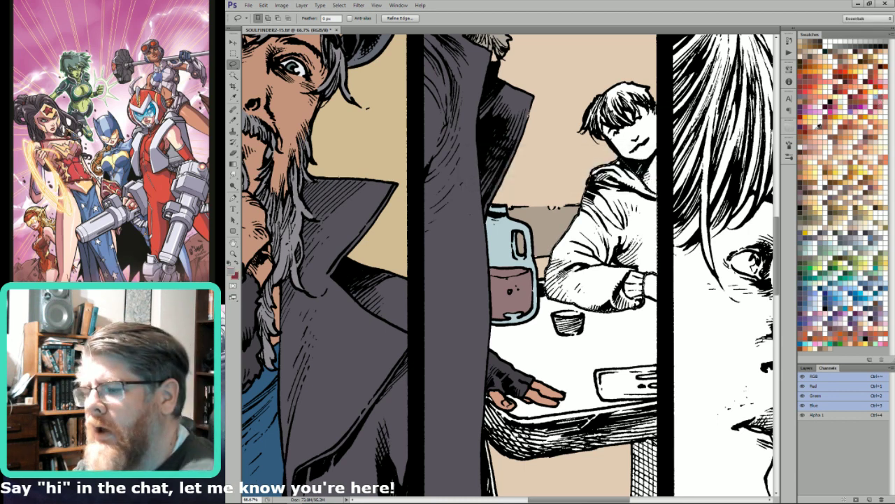
pyautogui.hotkey('ctrl', 'BackSpace')
pyautogui.hotkey('ctrl', 'd')
pyautogui.moveTo(647, 210)
pyautogui.mouseDown()
pyautogui.moveTo(615, 270)
pyautogui.moveTo(609, 276)
pyautogui.moveTo(624, 235)
pyautogui.moveTo(594, 273)
pyautogui.mouseUp()
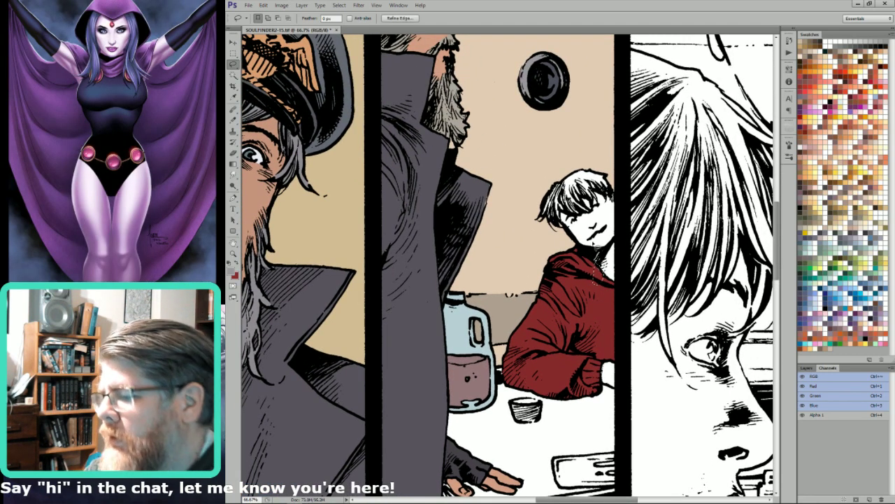
pyautogui.hotkey('ctrl', 'd')
# Select the seated boy's face, neck and hand and fill them with a pinkish skin color.
pyautogui.moveTo(607, 206); pyautogui.dragTo(613, 237)
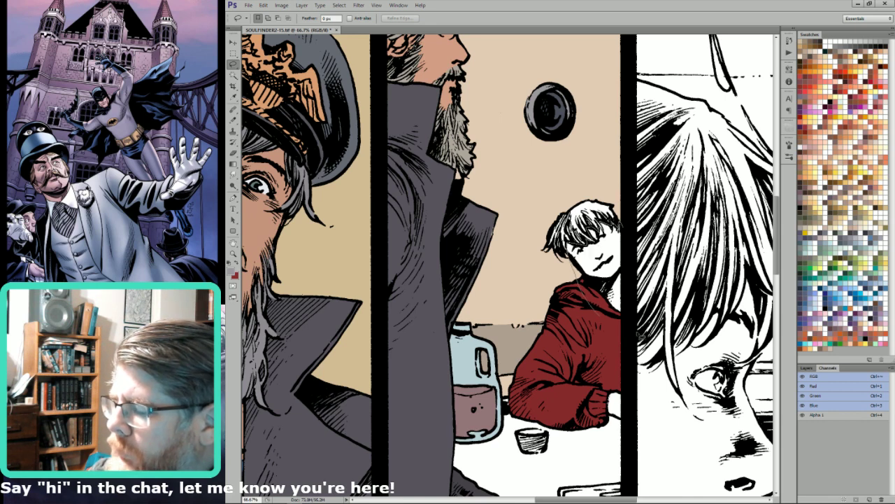
pyautogui.press('w')
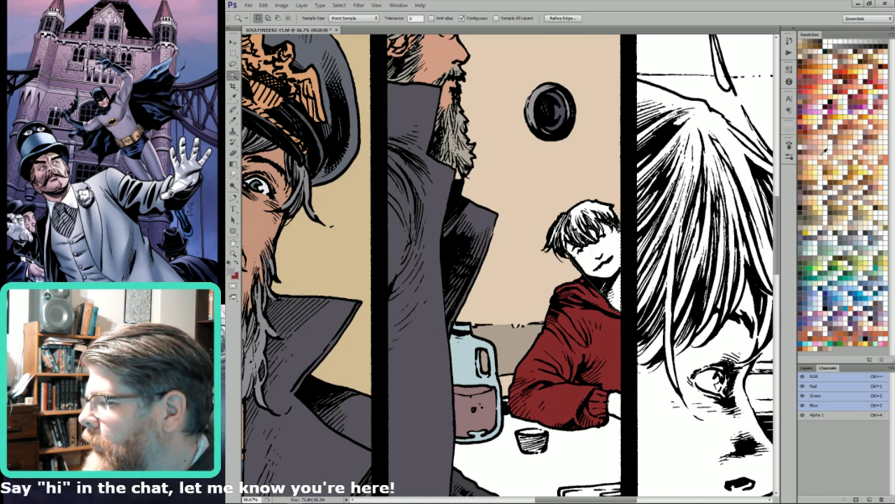
pyautogui.press('l')
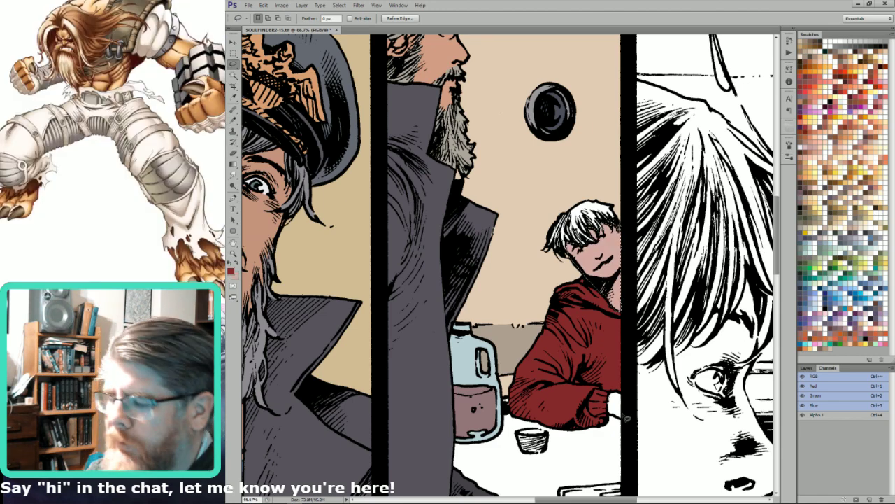
# Select the seated boy's hair in the third panel and fill it with dark brown.
pyautogui.press('w')
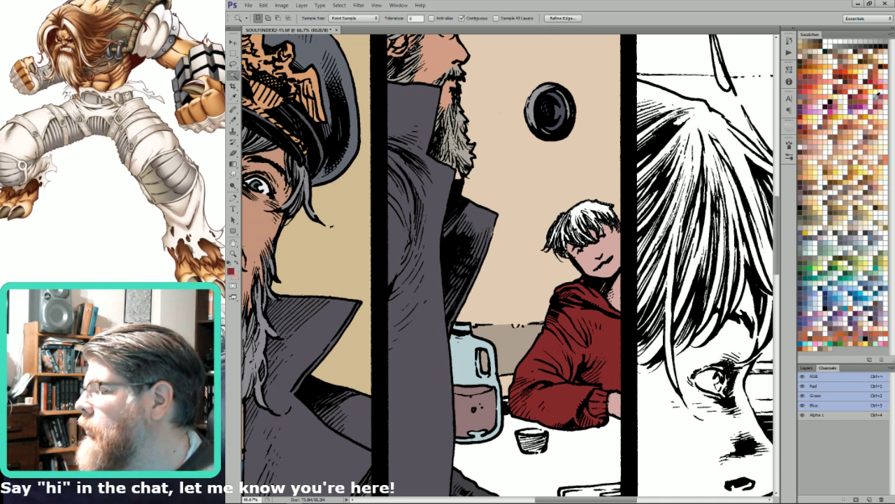
pyautogui.click(838, 214)
pyautogui.press('x')
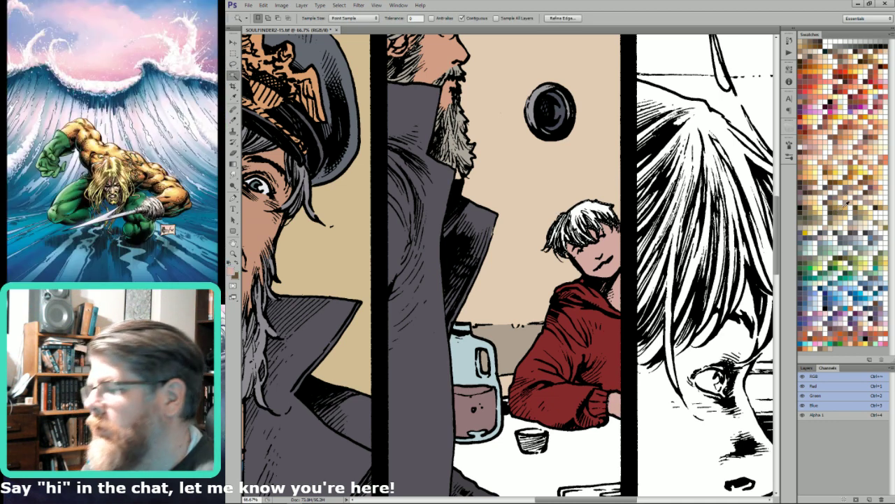
pyautogui.hotkey('ctrl', 'BackSpace')
# Lasso the small cup on the table in the third panel and fill it with tan.
pyautogui.press('l')
pyautogui.moveTo(548, 404)
pyautogui.mouseDown()
pyautogui.moveTo(553, 306)
pyautogui.moveTo(574, 226)
pyautogui.mouseUp()
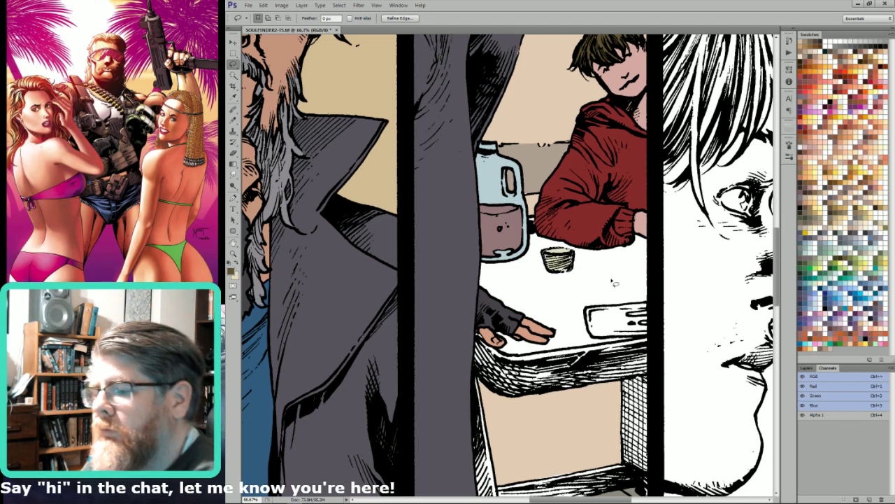
pyautogui.moveTo(595, 281); pyautogui.dragTo(618, 201)
# Lasso the flat card on the table in the third panel and fill it with light gray.
pyautogui.moveTo(610, 228); pyautogui.dragTo(607, 237)
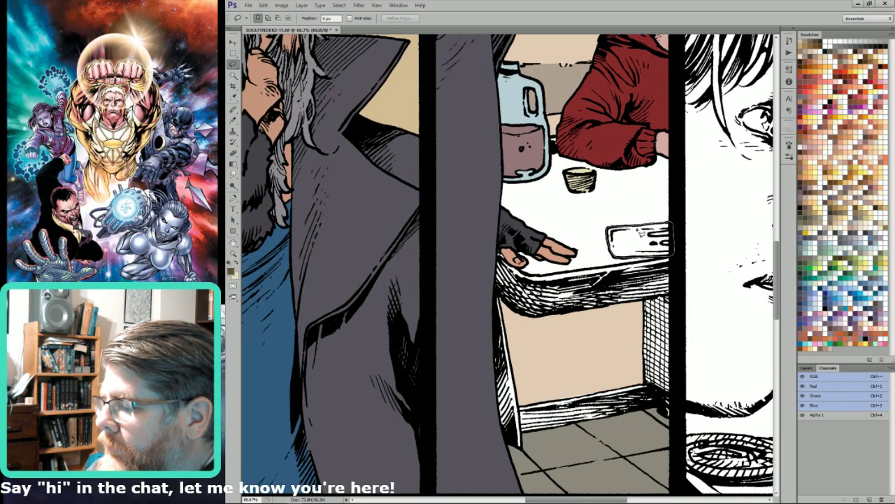
pyautogui.press('w')
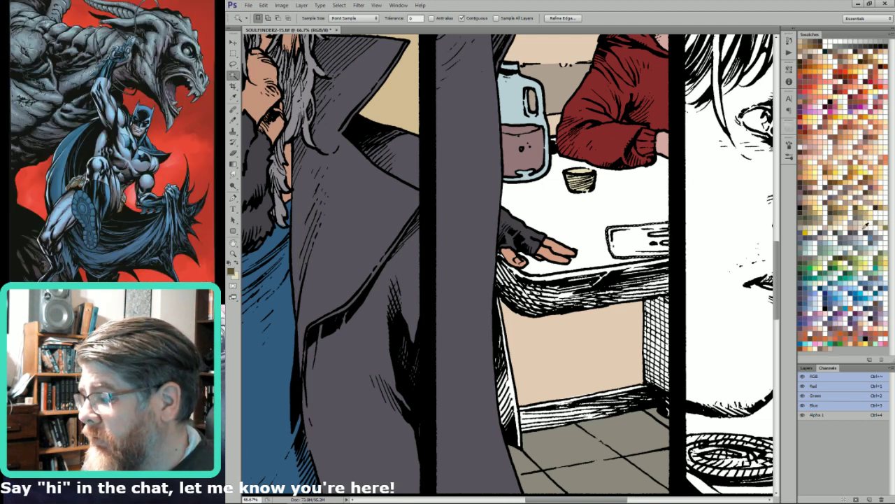
pyautogui.press('l')
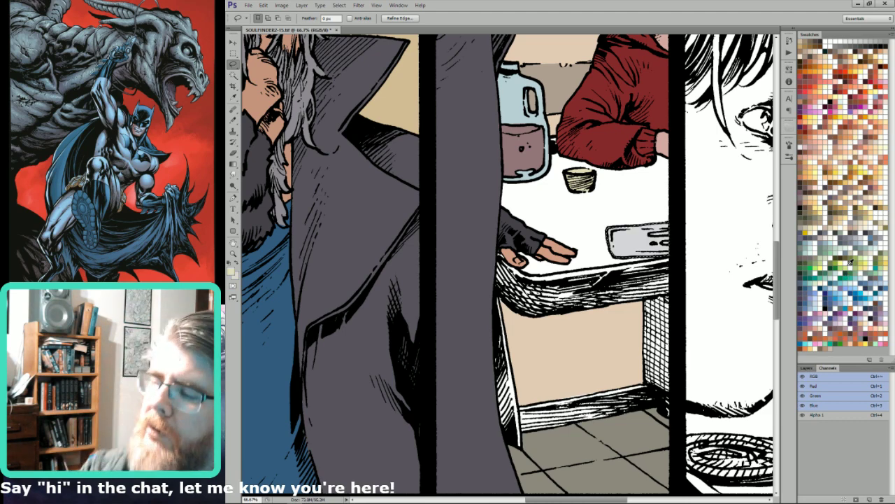
# Select the table and its base in the third panel, fill them with muted purplish brown, and deselect.
pyautogui.press('i')
pyautogui.press('w')
pyautogui.click(600, 203)
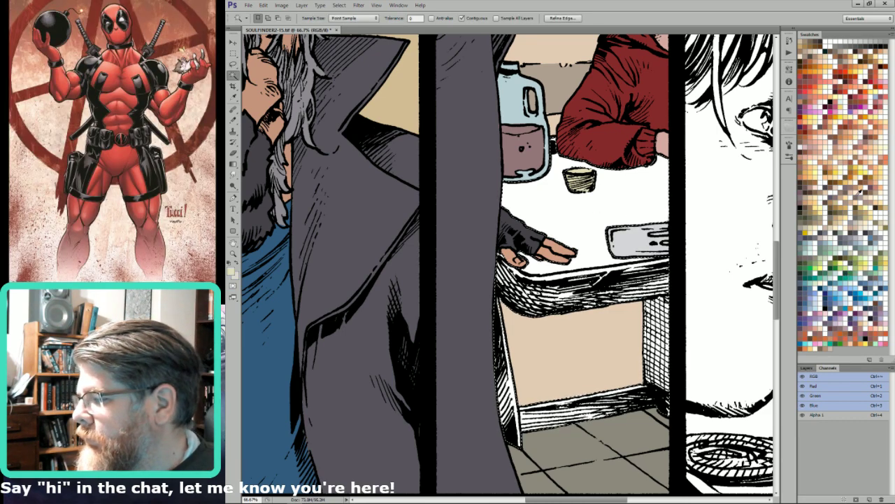
pyautogui.click(859, 194)
pyautogui.press('x')
pyautogui.hotkey('alt', 'BackSpace')
pyautogui.press('l')
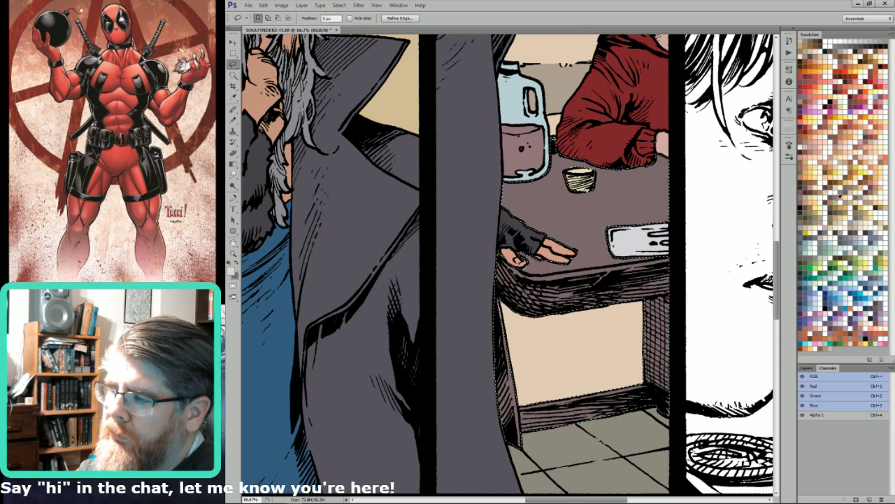
pyautogui.click(544, 398)
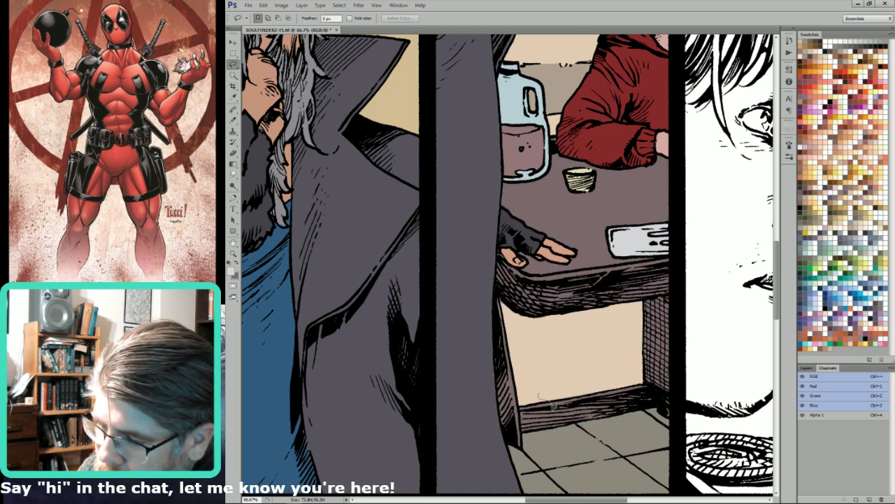
# Lasso the strip along the base of the wall beneath the table and sample the wall's tan.
pyautogui.moveTo(587, 398); pyautogui.dragTo(627, 384)
pyautogui.press('i')
pyautogui.click(590, 378)
pyautogui.press('x')
pyautogui.hotkey('ctrl', '0')
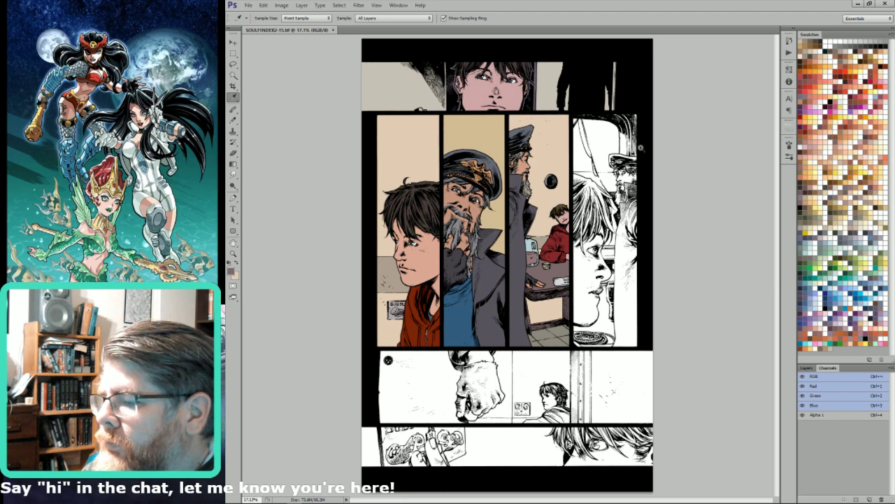
# Select the white areas of the fourth panel, fill them with dark gray as a base, and deselect.
pyautogui.moveTo(670, 97); pyautogui.dragTo(529, 248)
pyautogui.moveTo(564, 146); pyautogui.dragTo(607, 168)
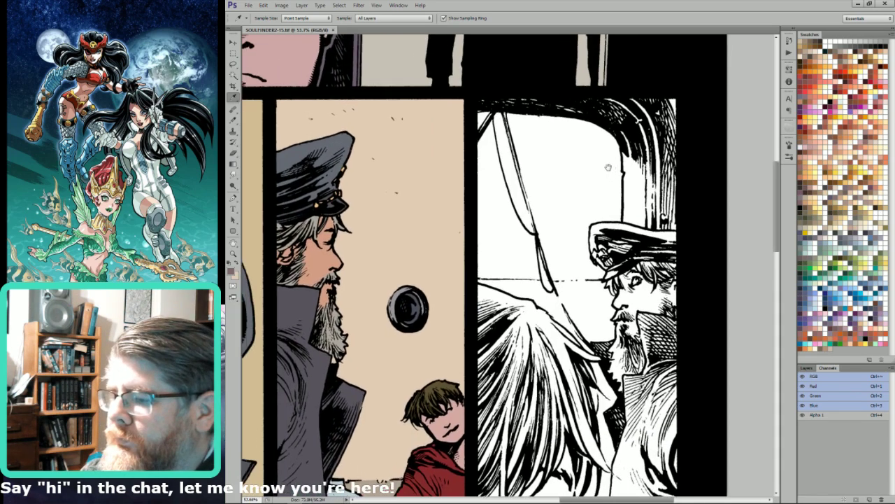
pyautogui.press('l')
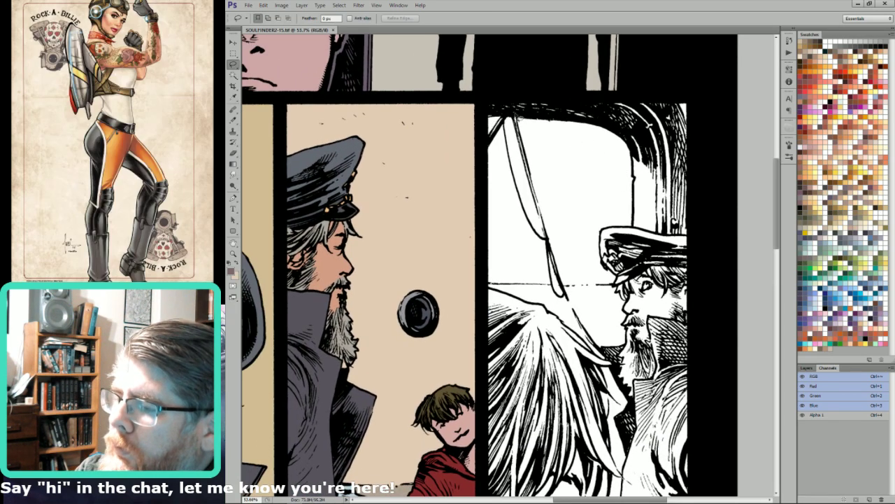
pyautogui.press('w')
pyautogui.click(543, 140)
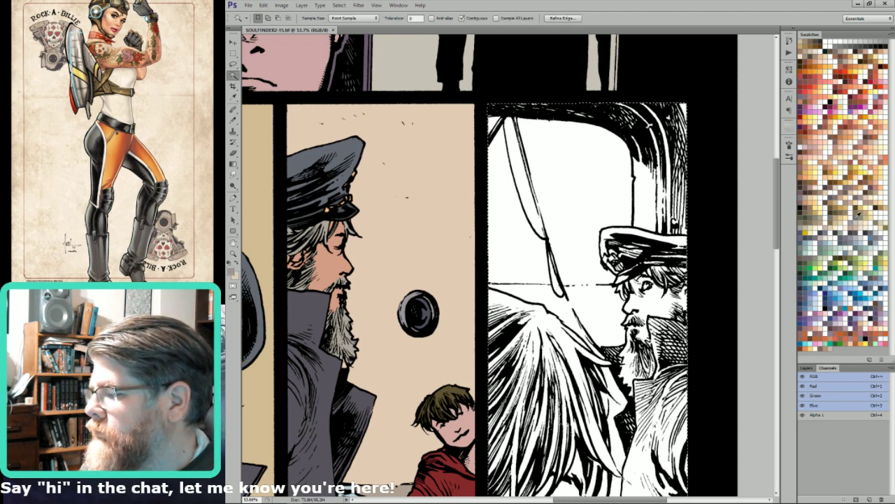
pyautogui.press('x')
pyautogui.hotkey('ctrl', 'BackSpace')
pyautogui.hotkey('ctrl', 'd')
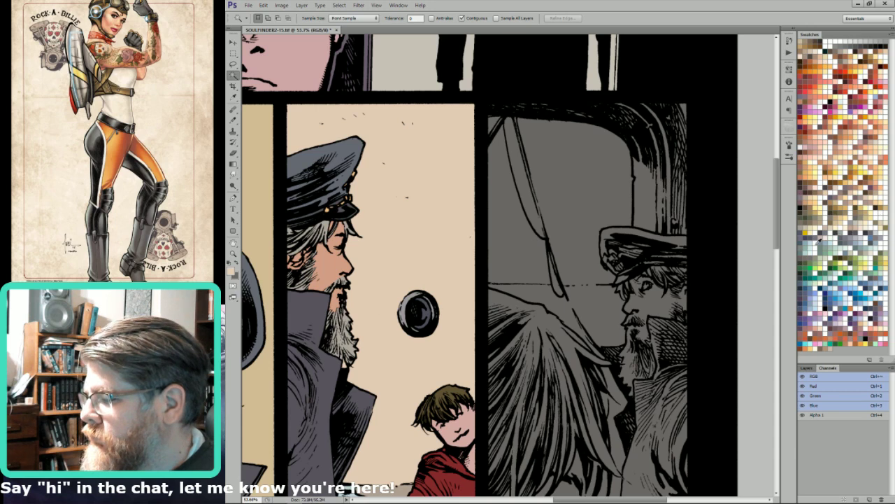
# Lasso the small upper corner of the window in the fourth panel and fill it with very pale cyan.
pyautogui.click(811, 248)
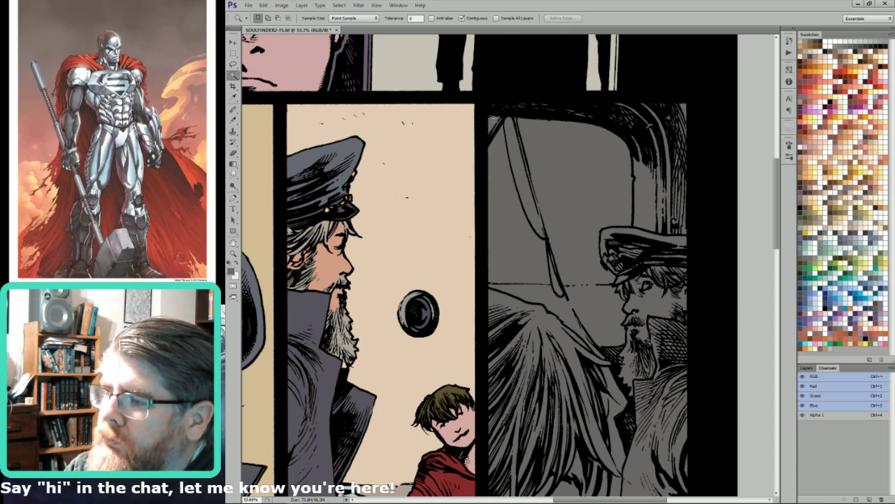
pyautogui.press('l')
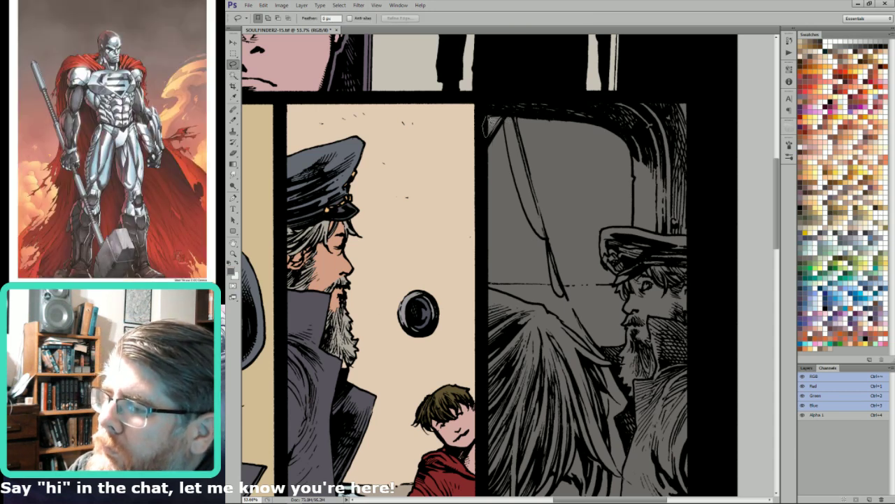
pyautogui.press('w')
pyautogui.hotkey('ctrl', 'BackSpace')
pyautogui.press('l')
pyautogui.hotkey('ctrl', 'd')
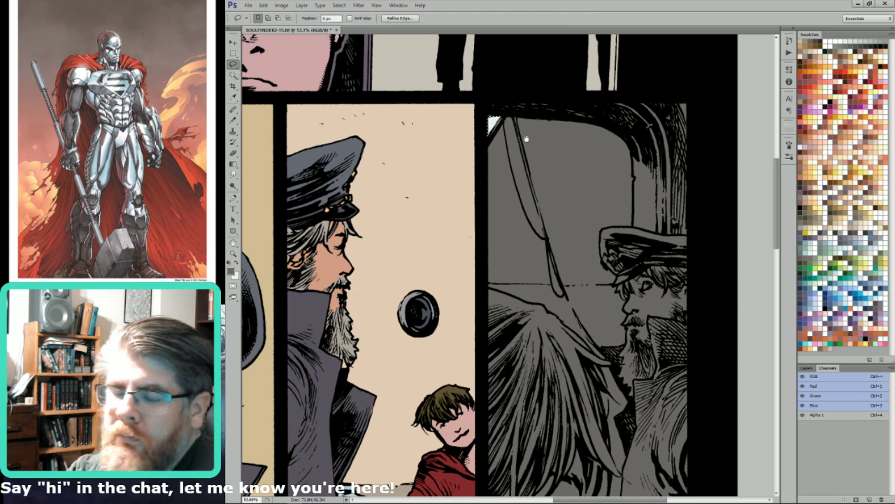
# Lasso the sky area of the fourth panel's window above the horizon, fill it with very pale cyan, and deselect.
pyautogui.moveTo(526, 140); pyautogui.dragTo(553, 169)
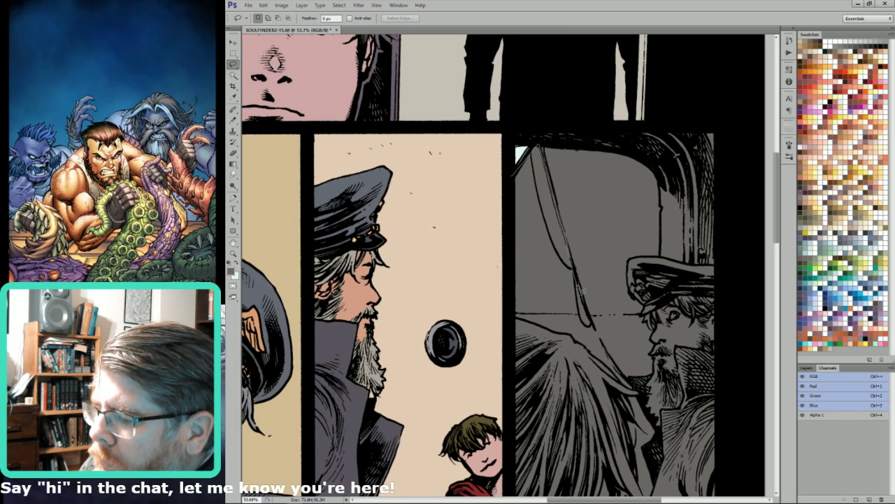
pyautogui.moveTo(535, 323); pyautogui.dragTo(504, 309)
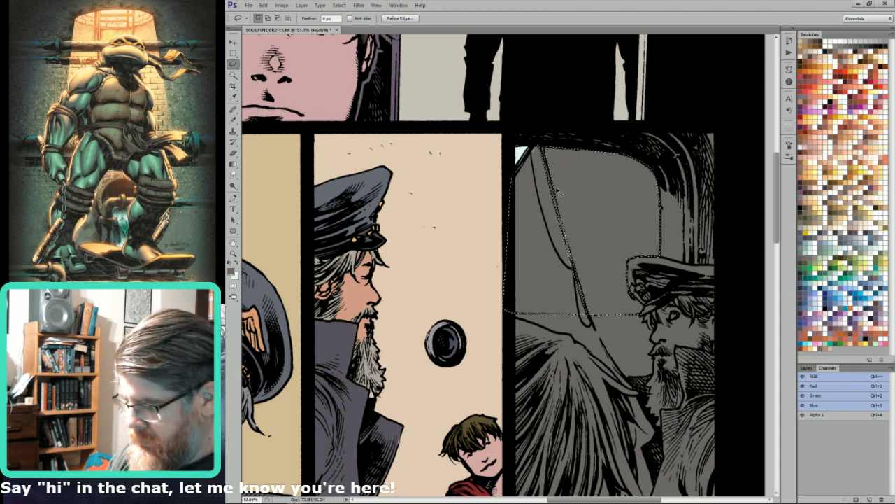
pyautogui.press('w')
pyautogui.hotkey('ctrl', 'BackSpace')
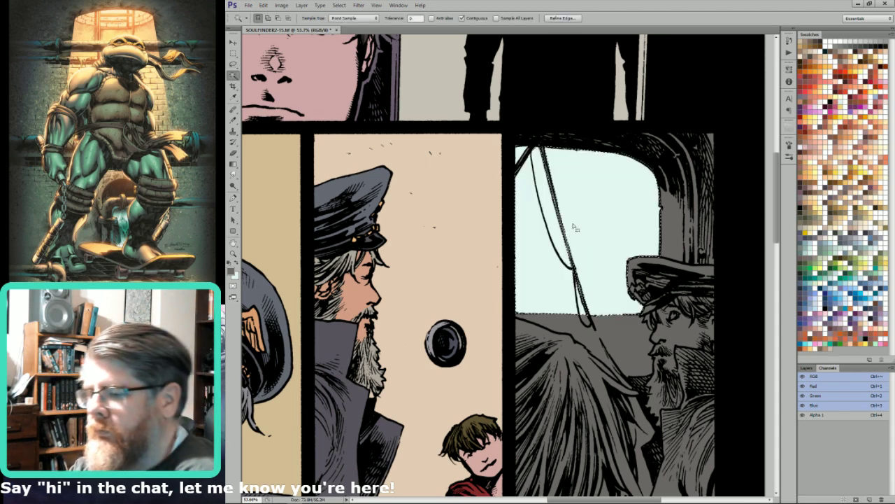
pyautogui.press('l')
pyautogui.scroll(-3, 578, 210)
pyautogui.hotkey('ctrl', 'd')
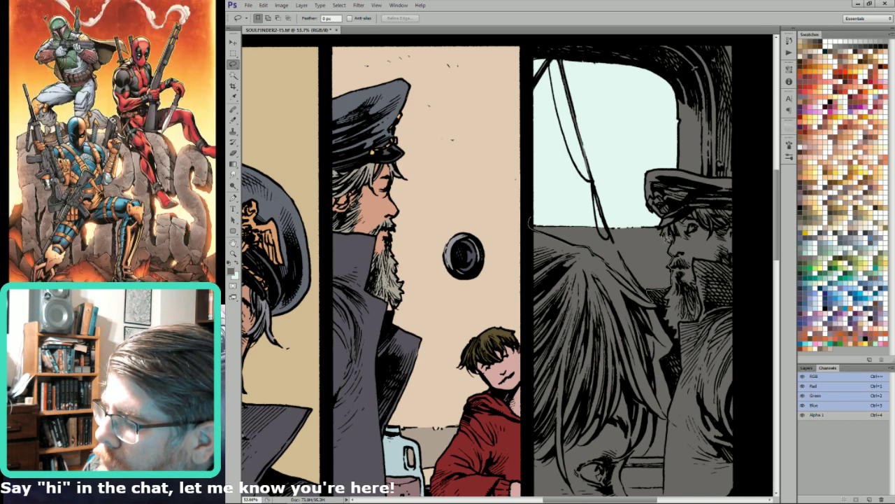
# Fill the area below the horizon in the fourth panel's window with slate blue and deselect.
pyautogui.press('w')
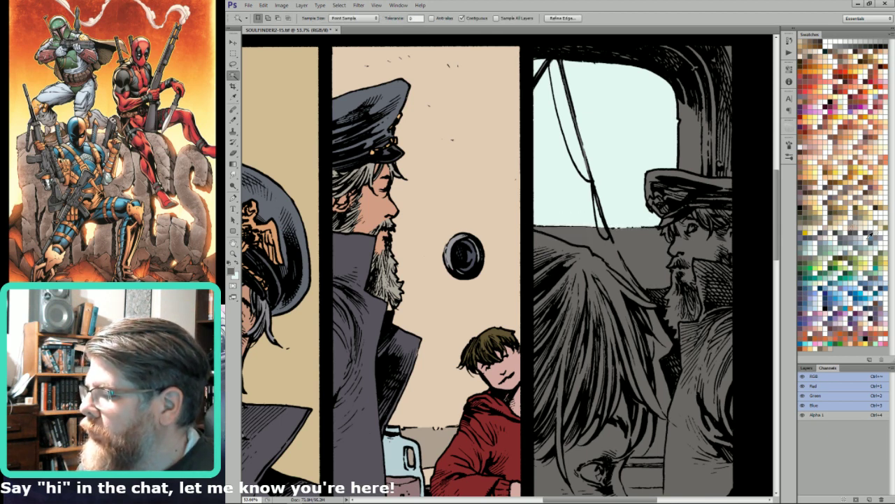
pyautogui.click(804, 236)
pyautogui.hotkey('alt', 'BackSpace')
pyautogui.press('l')
pyautogui.press('x')
pyautogui.click(804, 249)
pyautogui.hotkey('shift', 'BackSpace')
pyautogui.press('Return')
pyautogui.hotkey('shift', 'BackSpace')
pyautogui.press('Return')
pyautogui.click(847, 253)
pyautogui.hotkey('shift', 'BackSpace')
pyautogui.press('Return')
pyautogui.hotkey('ctrl', 'd')
# Lasso the background gaps between the boy's hair and the captain's coat and fill them with the same slate blue.
pyautogui.moveTo(643, 225); pyautogui.dragTo(639, 214)
pyautogui.press('i')
pyautogui.press('l')
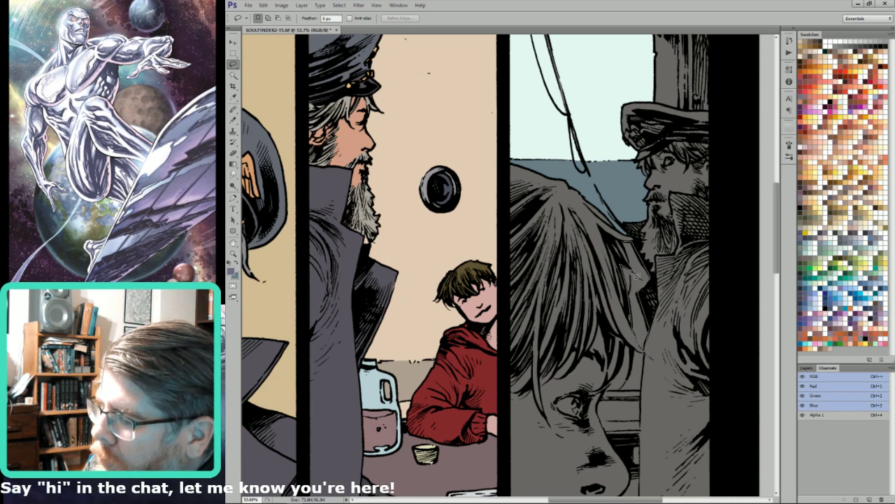
pyautogui.moveTo(631, 272)
pyautogui.mouseDown()
pyautogui.moveTo(626, 249)
pyautogui.moveTo(630, 282)
pyautogui.moveTo(634, 230)
pyautogui.moveTo(650, 264)
pyautogui.moveTo(634, 255)
pyautogui.moveTo(608, 299)
pyautogui.moveTo(647, 301)
pyautogui.moveTo(643, 249)
pyautogui.mouseUp()
pyautogui.scroll(-3, 633, 234)
pyautogui.moveTo(609, 298)
pyautogui.mouseDown()
pyautogui.moveTo(613, 305)
pyautogui.moveTo(619, 285)
pyautogui.mouseUp()
pyautogui.hotkey('ctrl', 'BackSpace')
pyautogui.hotkey('ctrl', 'd')
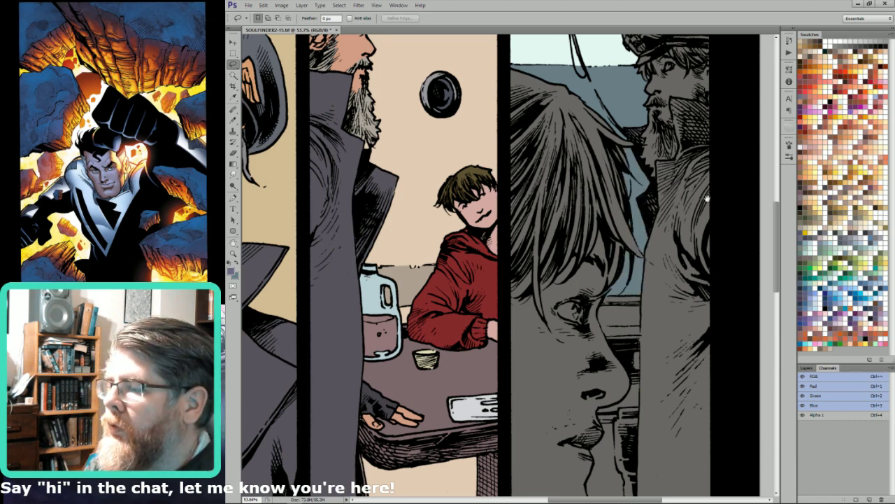
# Select the captain's cap in the fourth panel and fill it with the dark blue-gray sampled from the third panel's cap.
pyautogui.scroll(5, 700, 231)
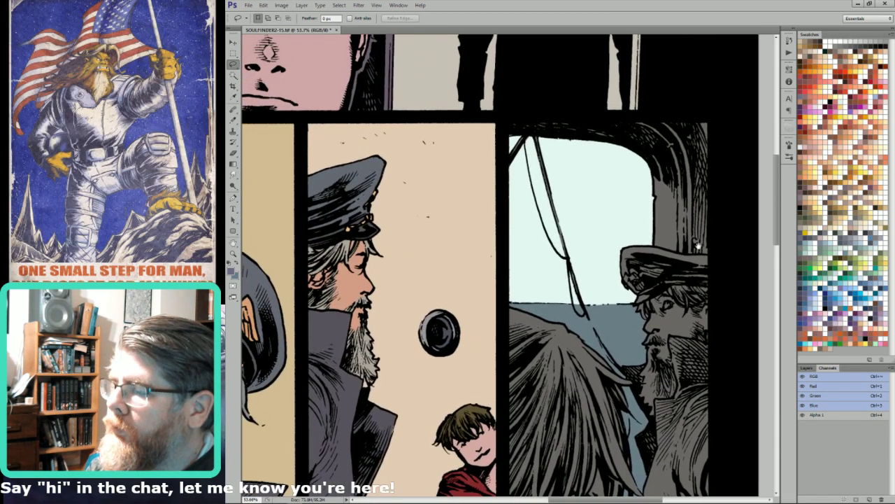
pyautogui.moveTo(617, 268)
pyautogui.mouseDown()
pyautogui.moveTo(623, 243)
pyautogui.moveTo(722, 264)
pyautogui.moveTo(709, 294)
pyautogui.moveTo(662, 293)
pyautogui.moveTo(651, 311)
pyautogui.moveTo(603, 309)
pyautogui.mouseUp()
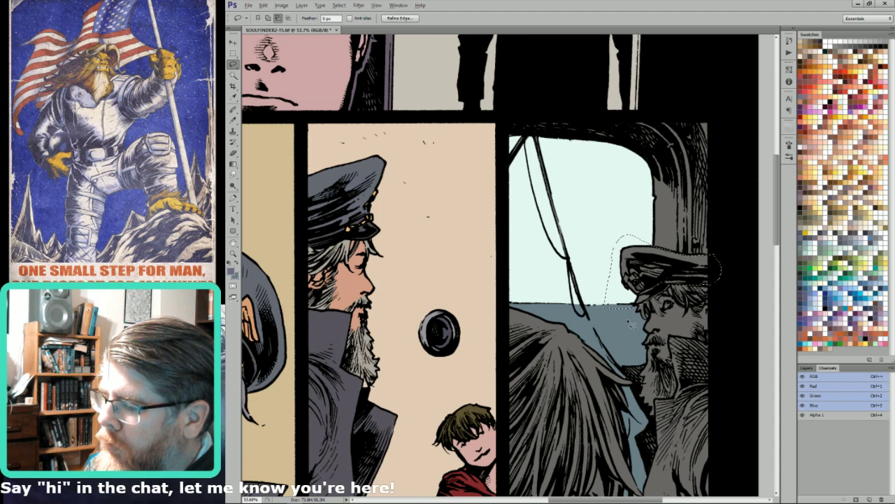
pyautogui.press('w')
pyautogui.keyDown('alt'); pyautogui.keyDown('shift'); pyautogui.click(656, 282); pyautogui.keyUp('shift'); pyautogui.keyUp('alt')
pyautogui.press('i')
pyautogui.click(392, 168)
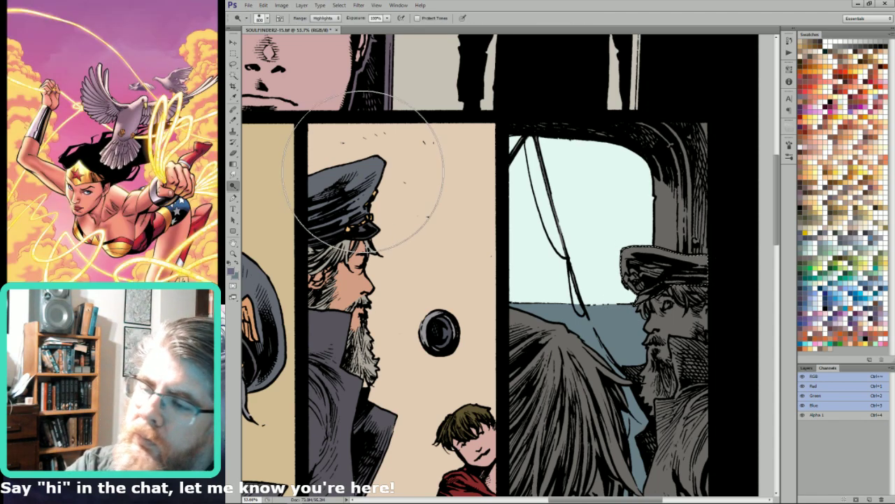
pyautogui.keyDown('alt'); pyautogui.click(367, 216); pyautogui.keyUp('alt')
pyautogui.click(370, 223)
pyautogui.hotkey('alt', 'BackSpace')
# Paint the emblem on the fourth panel's cap with the gold sampled from the third panel's cap trim.
pyautogui.press('b')
pyautogui.press(']')
pyautogui.press(']')
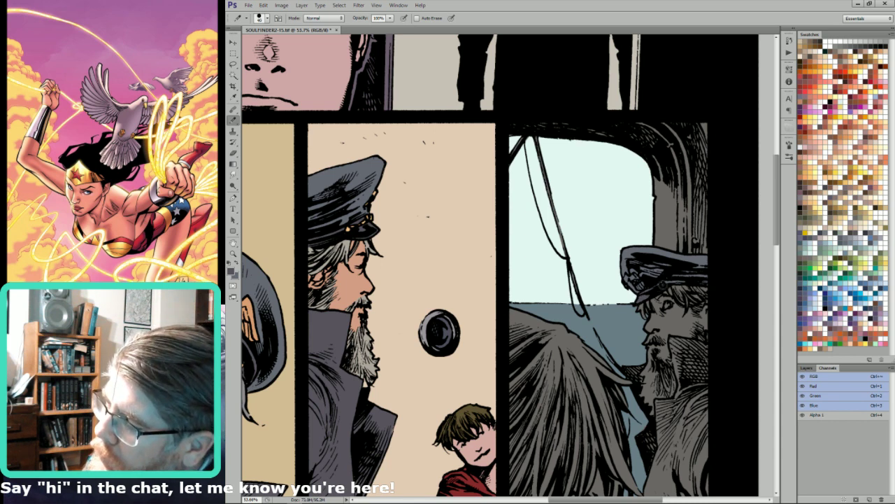
pyautogui.press('i')
pyautogui.click(360, 222)
pyautogui.press('b')
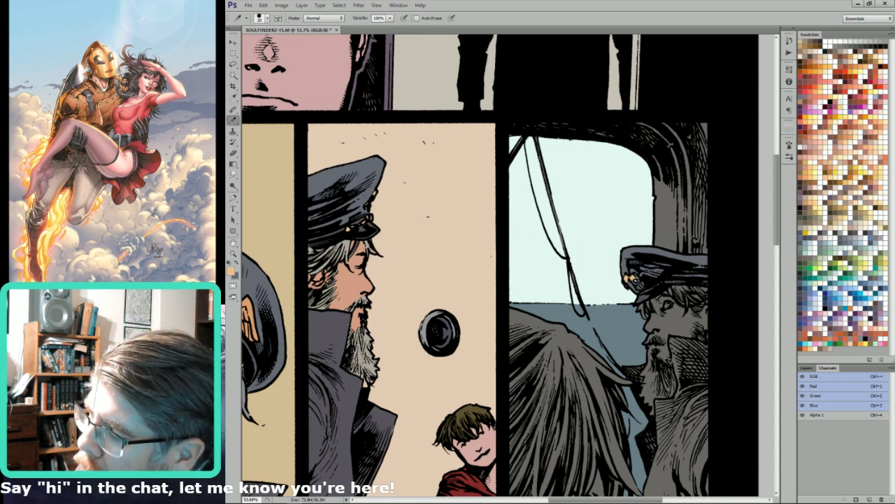
pyautogui.moveTo(634, 278); pyautogui.dragTo(636, 272)
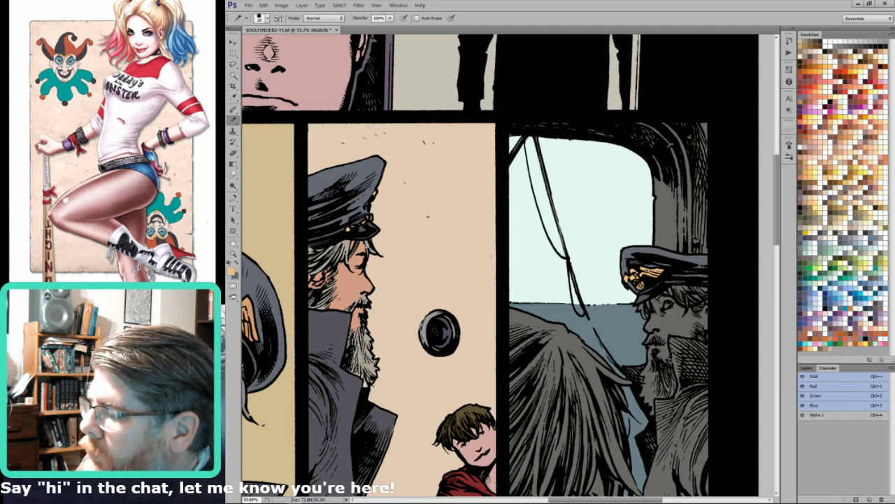
# Lasso the captain's long coat in the fourth panel, limit the selection to its flat area, and fill it with dark blue-gray.
pyautogui.moveTo(653, 221); pyautogui.dragTo(559, 181)
pyautogui.press('l')
pyautogui.moveTo(566, 302); pyautogui.dragTo(583, 179)
pyautogui.moveTo(585, 194); pyautogui.dragTo(572, 205)
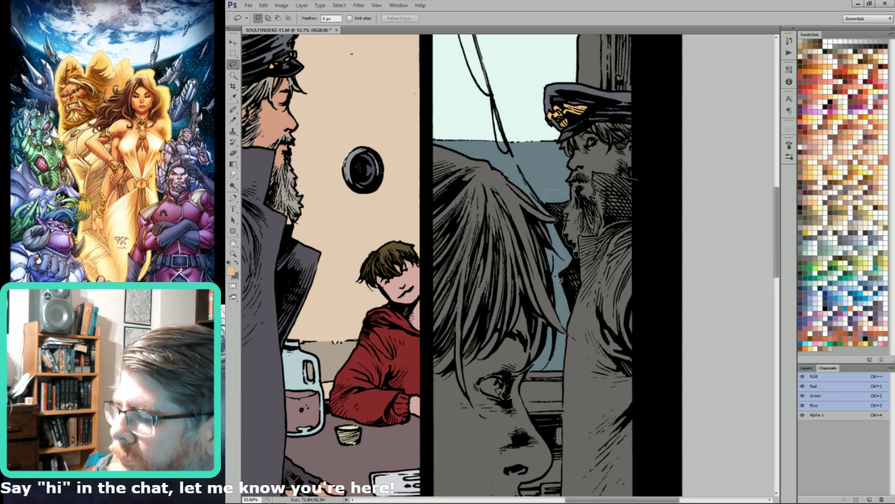
pyautogui.moveTo(584, 375)
pyautogui.mouseDown()
pyautogui.moveTo(683, 298)
pyautogui.moveTo(677, 250)
pyautogui.mouseUp()
pyautogui.moveTo(601, 388); pyautogui.dragTo(634, 154)
pyautogui.moveTo(693, 124)
pyautogui.mouseDown()
pyautogui.moveTo(611, 108)
pyautogui.moveTo(600, 145)
pyautogui.mouseUp()
pyautogui.moveTo(596, 188)
pyautogui.mouseDown()
pyautogui.moveTo(594, 458)
pyautogui.moveTo(702, 460)
pyautogui.moveTo(694, 112)
pyautogui.mouseUp()
pyautogui.press('w')
pyautogui.keyDown('alt'); pyautogui.keyDown('shift'); pyautogui.click(622, 196); pyautogui.keyUp('shift'); pyautogui.keyUp('alt')
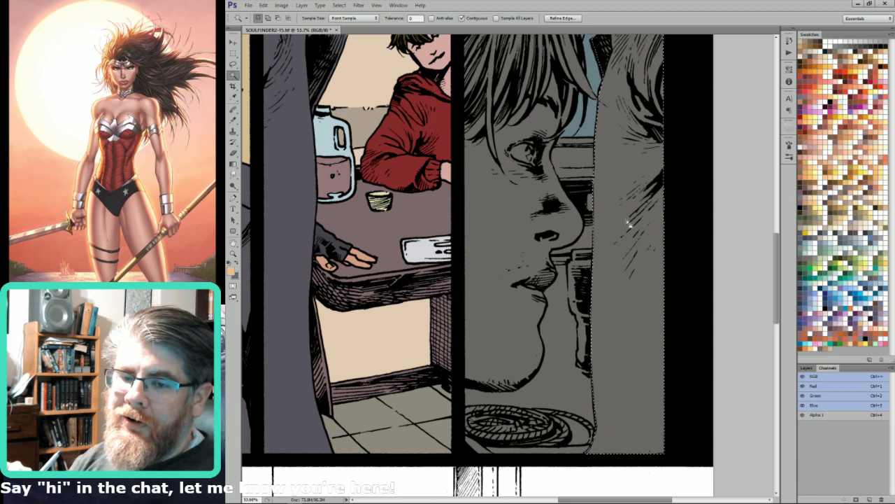
pyautogui.click(820, 237)
pyautogui.press('l')
pyautogui.hotkey('alt', 'BackSpace')
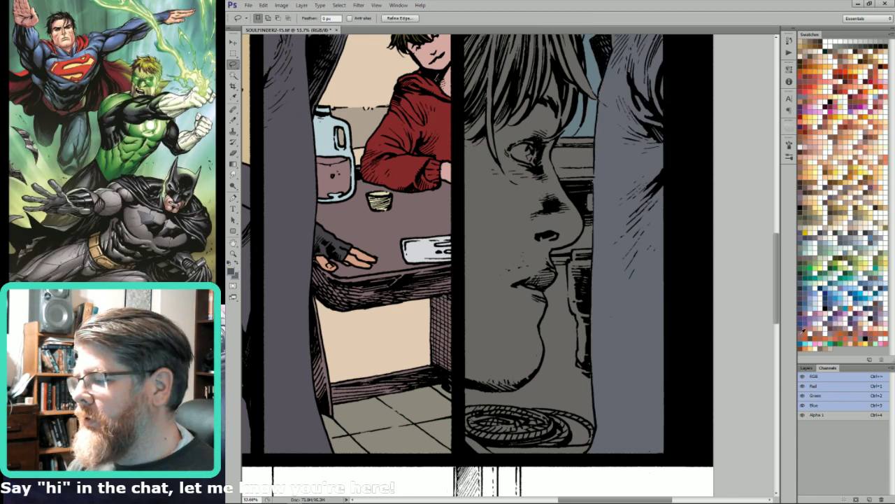
pyautogui.click(808, 235)
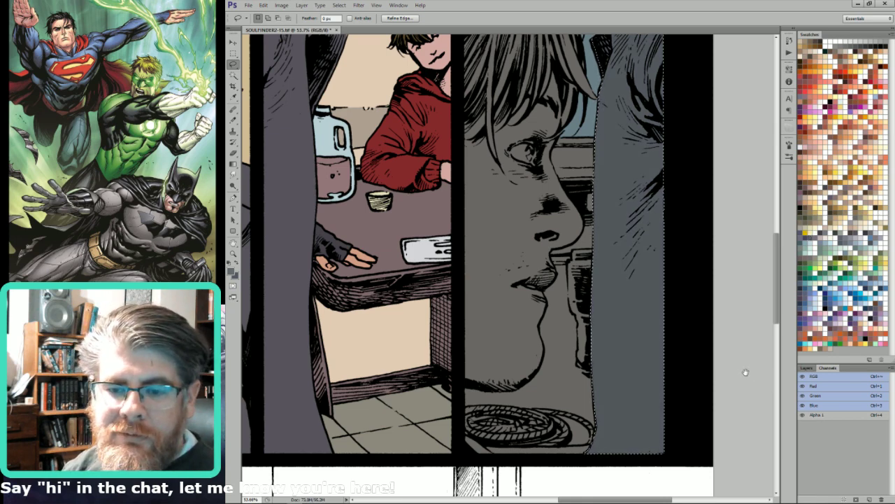
pyautogui.moveTo(754, 368); pyautogui.dragTo(760, 410)
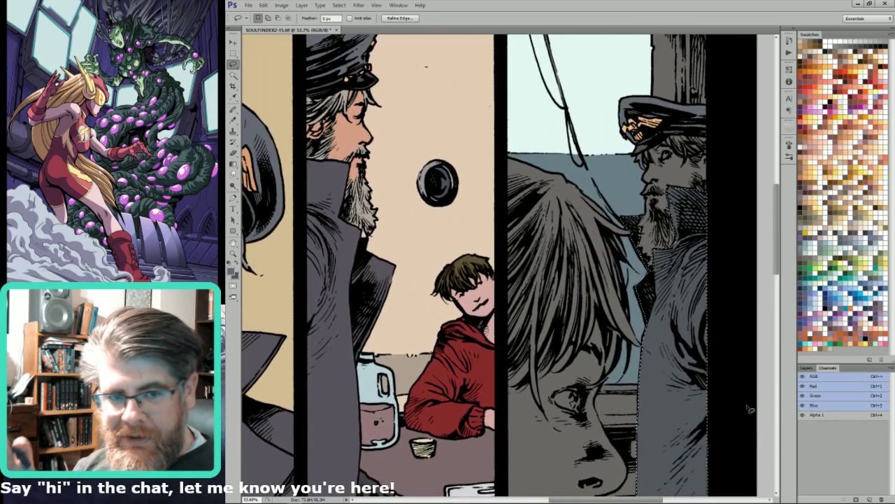
pyautogui.scroll(3, 717, 378)
pyautogui.moveTo(718, 378); pyautogui.dragTo(716, 378)
pyautogui.click(728, 376)
pyautogui.hotkey('ctrl', 'b')
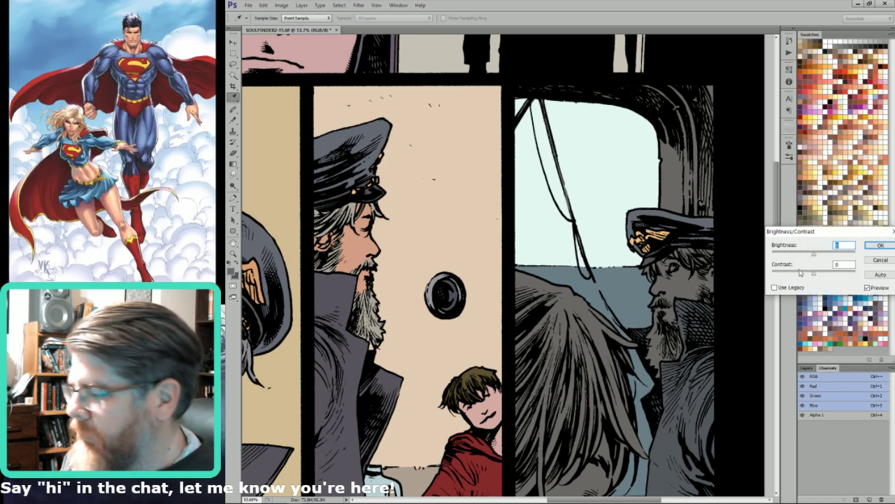
pyautogui.press('Escape')
pyautogui.press('l')
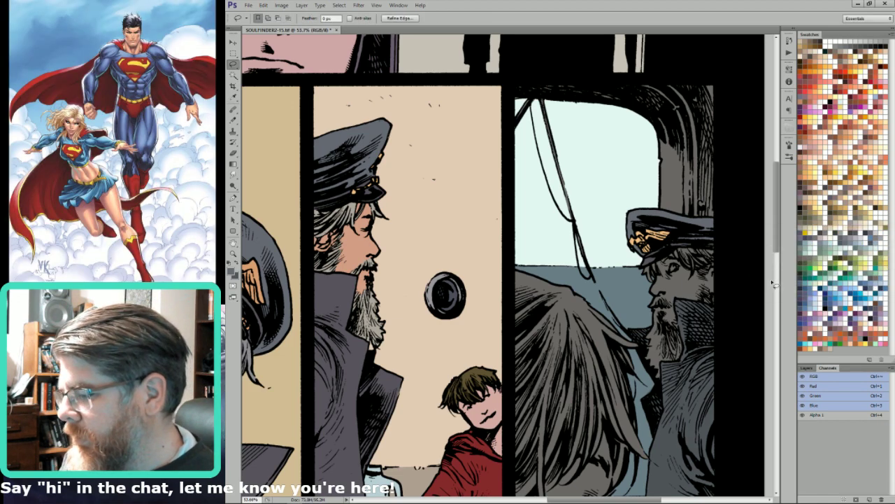
# Select the captain's face, hair and beard area in the fourth panel and fill it with a tan skin tone.
pyautogui.moveTo(685, 290); pyautogui.dragTo(698, 313)
pyautogui.press('w')
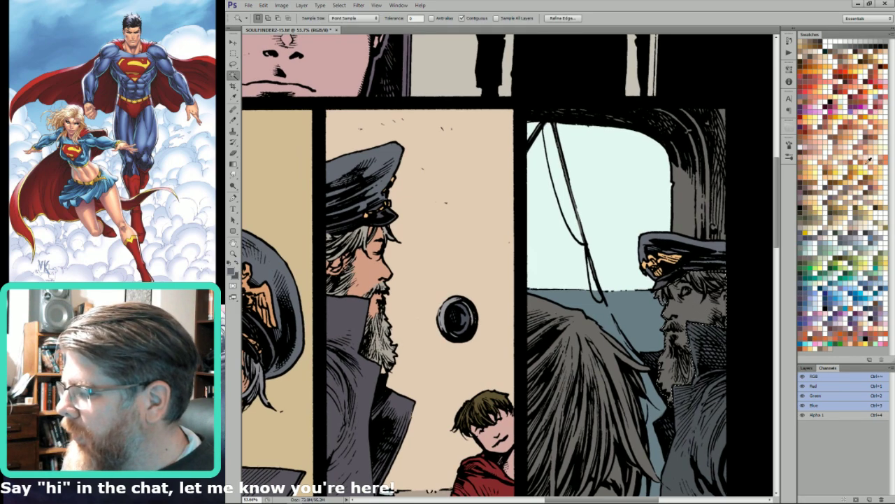
pyautogui.click(846, 191)
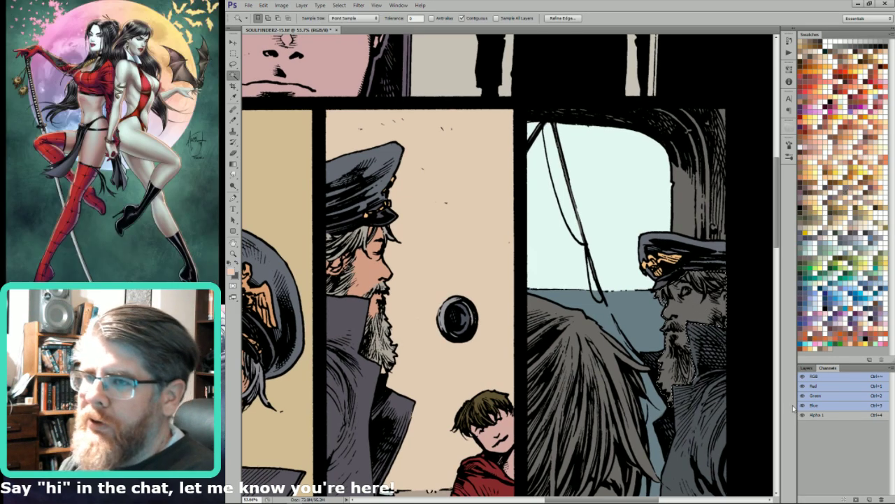
pyautogui.hotkey('alt', 'BackSpace')
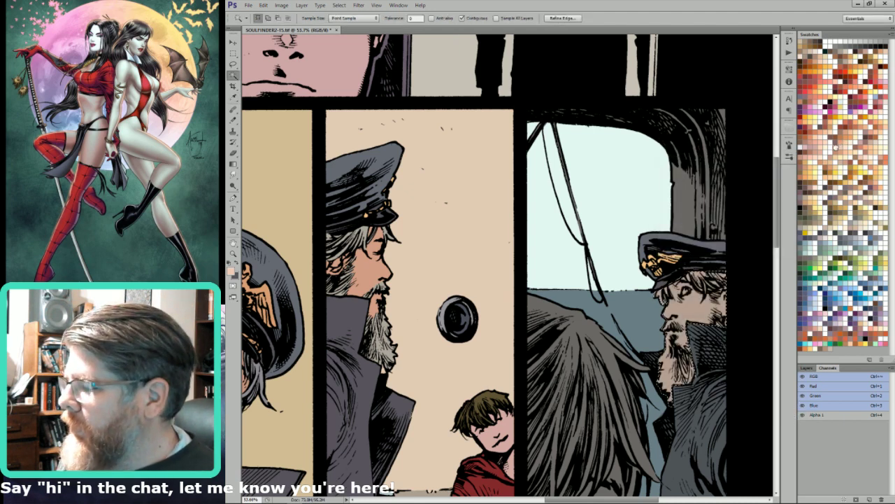
pyautogui.press('x')
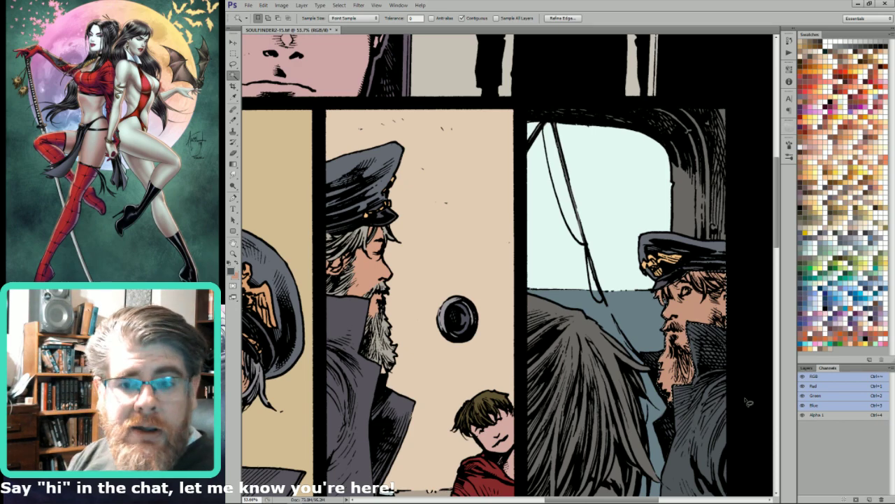
# Lasso the captain's hair and beard in the fourth panel and fill them with gray.
pyautogui.press('l')
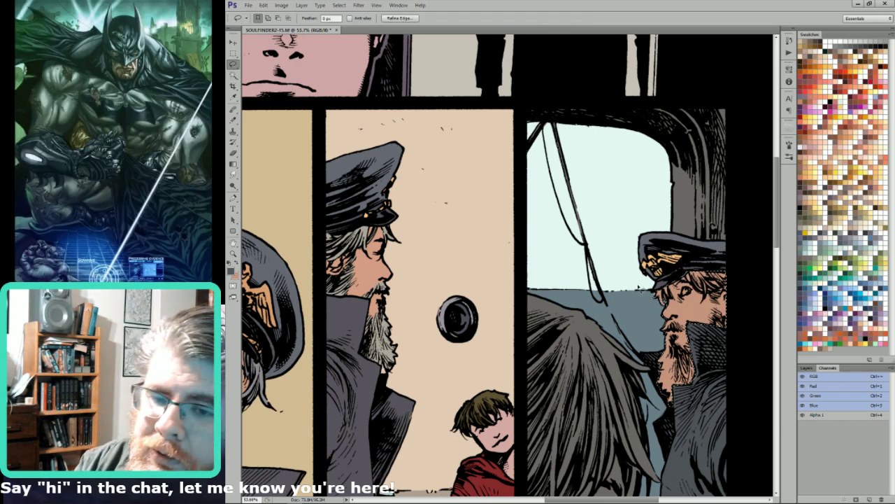
pyautogui.moveTo(659, 274); pyautogui.dragTo(641, 268)
pyautogui.press('alt')
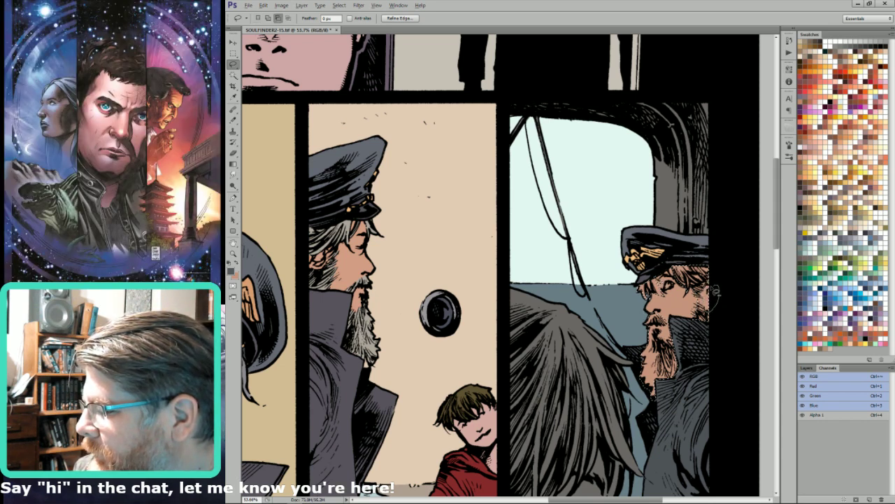
pyautogui.click(849, 222)
pyautogui.hotkey('alt', 'BackSpace')
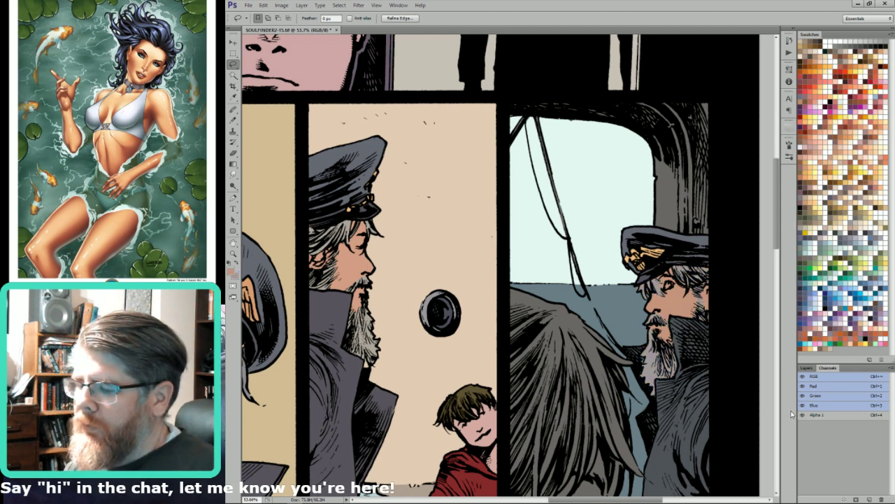
# Sample the slate blue of the background and touch up the edge beside the captain's hair with the Pencil.
pyautogui.press('i')
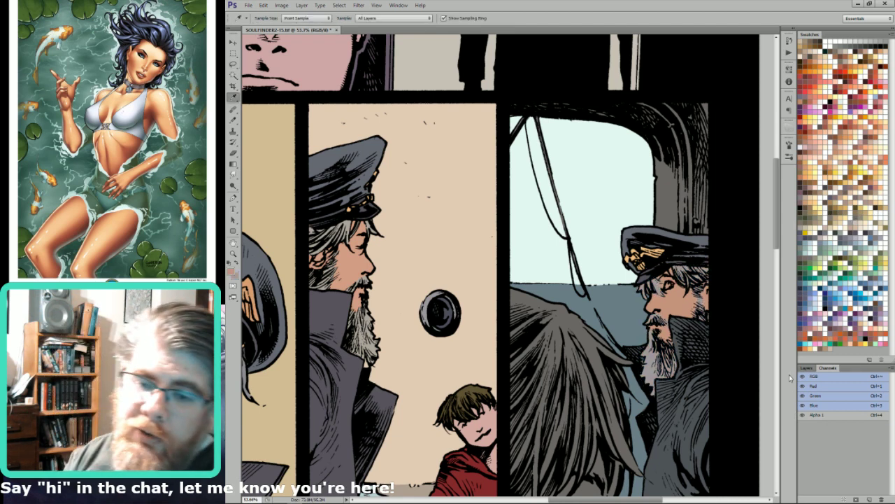
pyautogui.click(633, 287)
pyautogui.press('b')
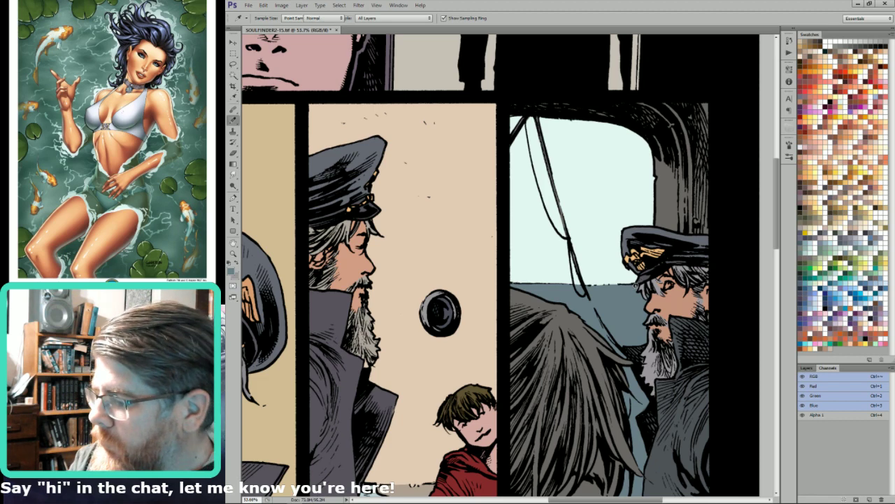
pyautogui.moveTo(645, 292); pyautogui.dragTo(687, 97)
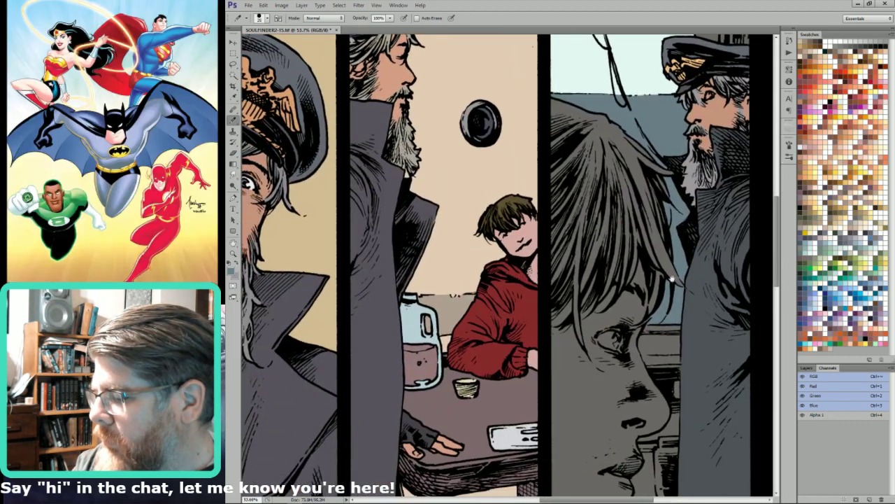
# Lasso the background gap between the boy's fringe and forehead in the fourth panel and fill it with slate blue.
pyautogui.moveTo(681, 294); pyautogui.dragTo(681, 229)
pyautogui.press('l')
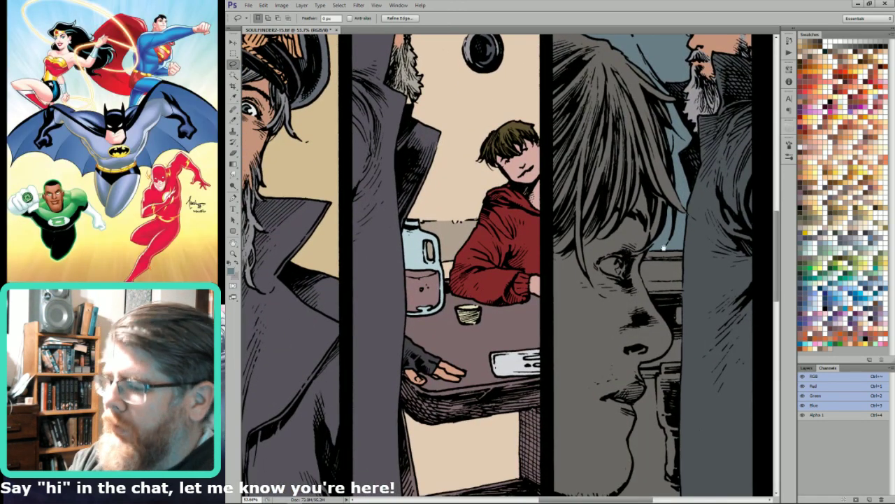
pyautogui.scroll(-1, 666, 243)
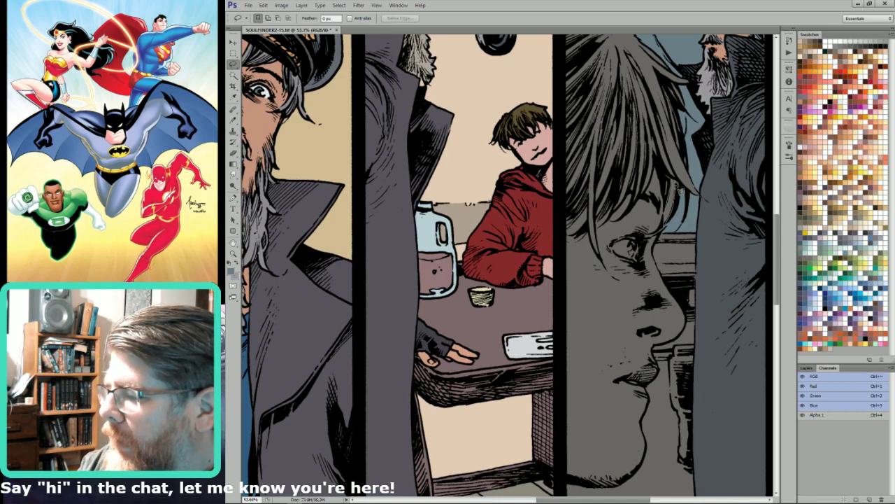
pyautogui.moveTo(674, 181); pyautogui.dragTo(665, 223)
pyautogui.press('i')
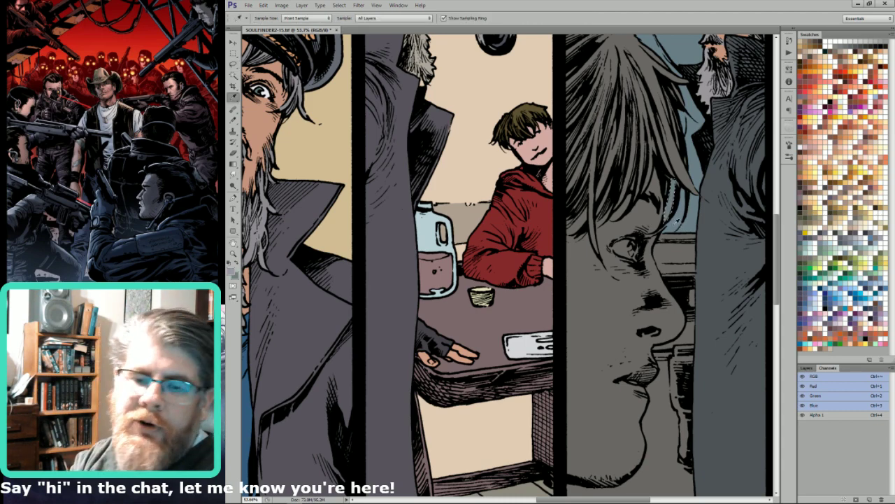
pyautogui.press('l')
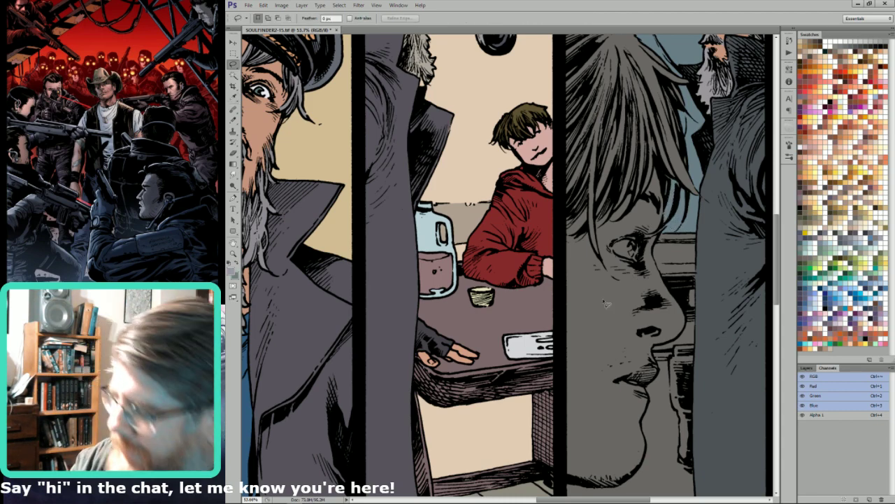
# Lasso the boy's face around his hair strands, limit the selection to its flat area, and fill it with a muted pink skin tone.
pyautogui.scroll(-5, 684, 246)
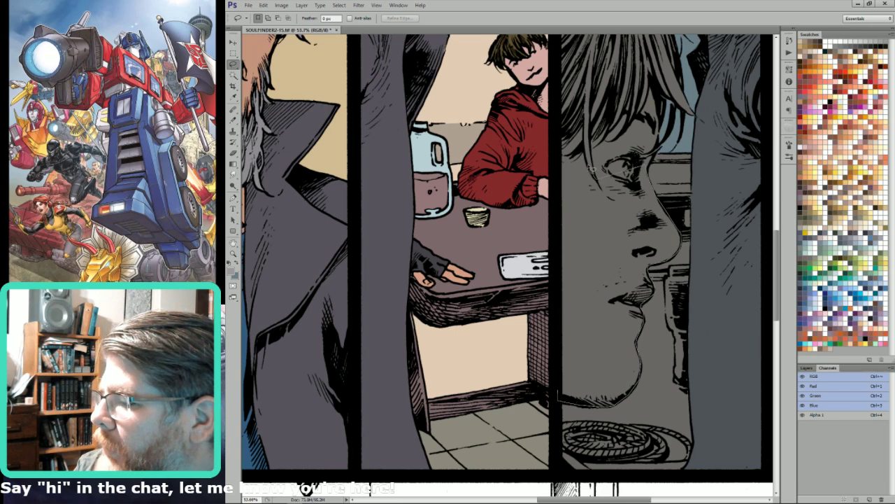
pyautogui.moveTo(587, 129); pyautogui.dragTo(560, 154)
pyautogui.press('space')
pyautogui.moveTo(633, 91); pyautogui.dragTo(652, 219)
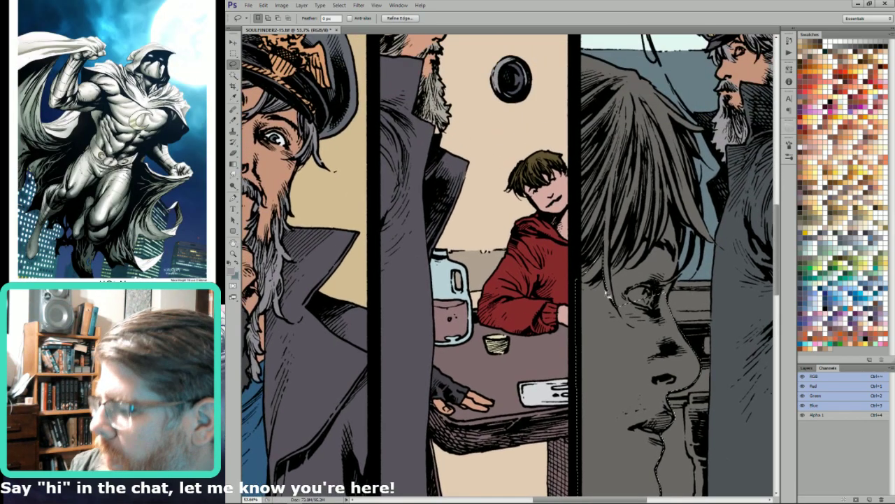
pyautogui.moveTo(612, 304)
pyautogui.mouseDown()
pyautogui.moveTo(608, 291)
pyautogui.moveTo(618, 315)
pyautogui.mouseUp()
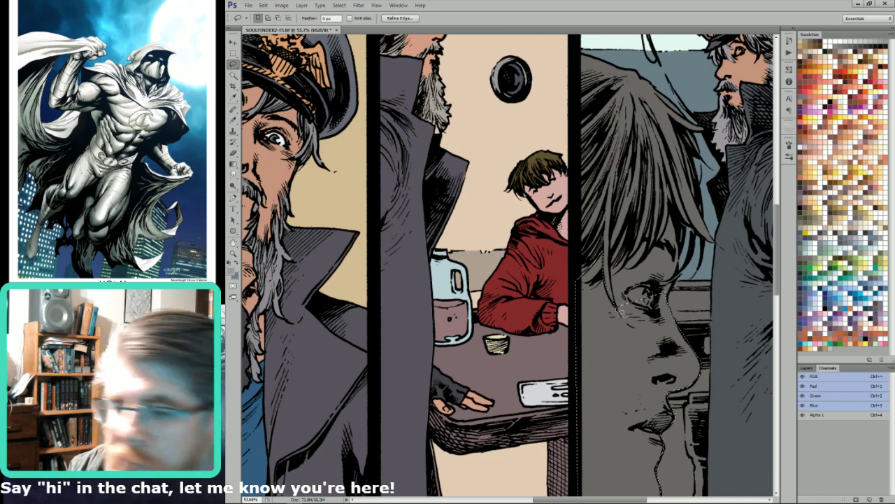
pyautogui.moveTo(605, 261); pyautogui.dragTo(614, 271)
pyautogui.moveTo(628, 324)
pyautogui.mouseDown()
pyautogui.moveTo(607, 235)
pyautogui.moveTo(616, 277)
pyautogui.moveTo(668, 212)
pyautogui.moveTo(659, 226)
pyautogui.moveTo(658, 217)
pyautogui.moveTo(651, 258)
pyautogui.moveTo(663, 250)
pyautogui.moveTo(678, 209)
pyautogui.moveTo(686, 275)
pyautogui.moveTo(661, 341)
pyautogui.moveTo(644, 300)
pyautogui.moveTo(650, 352)
pyautogui.mouseUp()
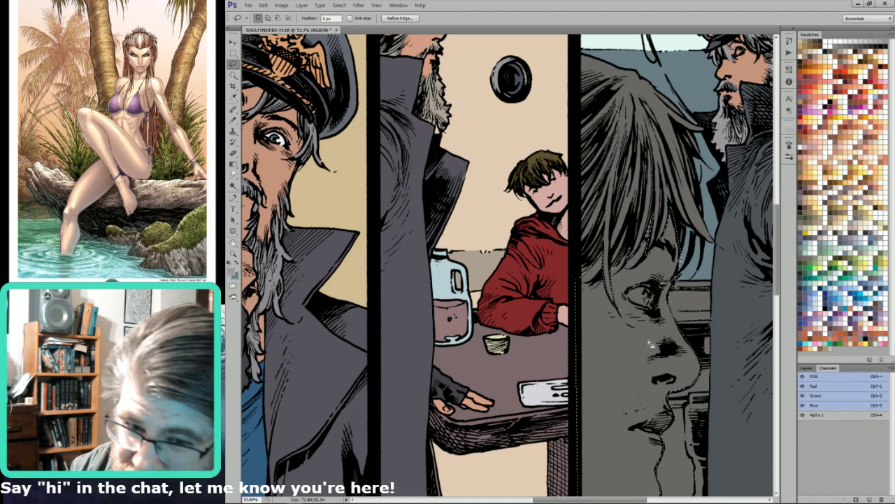
pyautogui.press('w')
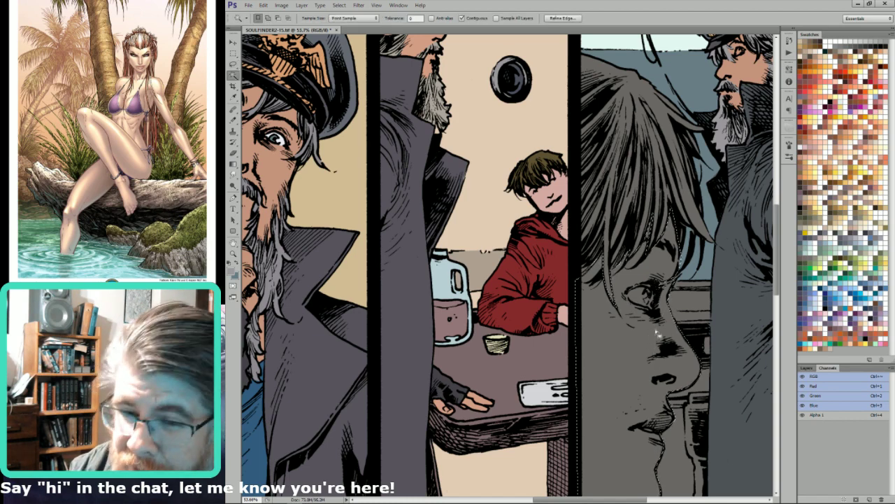
pyautogui.keyDown('alt'); pyautogui.keyDown('shift'); pyautogui.click(650, 311); pyautogui.keyUp('shift'); pyautogui.keyUp('alt')
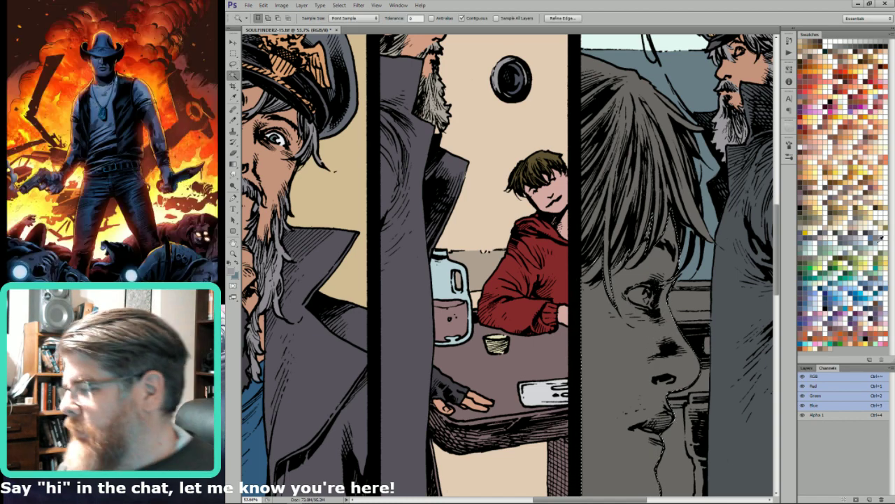
pyautogui.click(867, 131)
pyautogui.hotkey('alt', 'BackSpace')
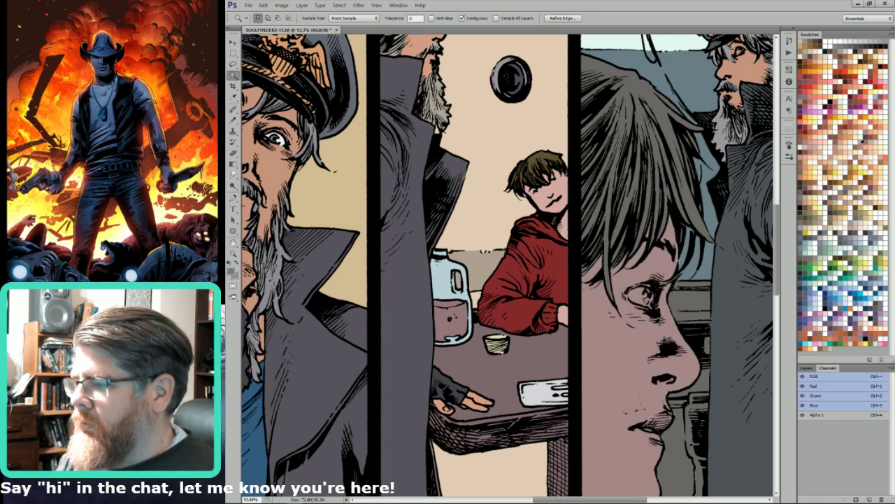
pyautogui.press('l')
pyautogui.press('w')
pyautogui.click(670, 171)
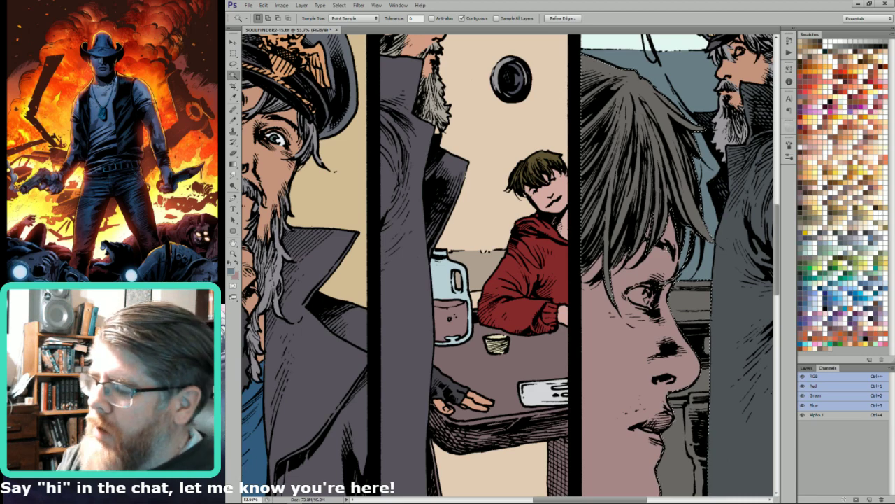
pyautogui.press('l')
pyautogui.hotkey('ctrl', 'd')
# Lasso the boy's hair in the fourth panel, limit the selection to its flat area, and fill it with dark olive brown.
pyautogui.moveTo(631, 336)
pyautogui.mouseDown()
pyautogui.moveTo(573, 223)
pyautogui.moveTo(574, 6)
pyautogui.moveTo(708, 86)
pyautogui.moveTo(712, 244)
pyautogui.mouseUp()
pyautogui.press('w')
pyautogui.keyDown('alt'); pyautogui.keyDown('shift'); pyautogui.click(687, 174); pyautogui.keyUp('shift'); pyautogui.keyUp('alt')
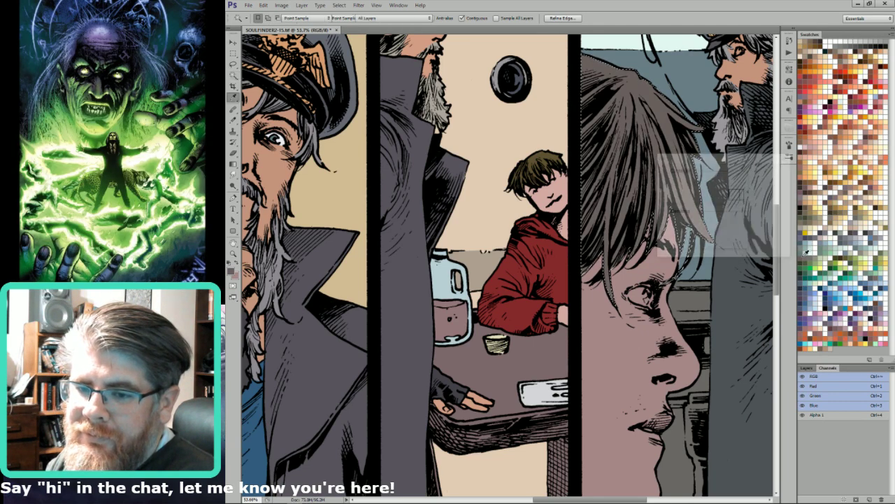
pyautogui.click(805, 216)
pyautogui.hotkey('alt', 'BackSpace')
pyautogui.press('w')
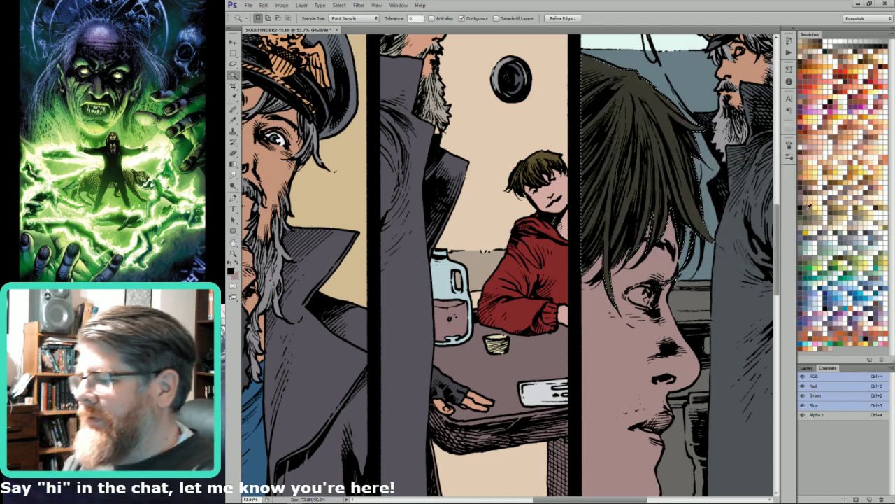
pyautogui.hotkey('ctrl', '-')
pyautogui.hotkey('ctrl', 'd')
# Lasso the small background patch between the boy's nose and the captain's coat and fill it with blue-gray.
pyautogui.press('l')
pyautogui.moveTo(671, 320); pyautogui.dragTo(639, 231)
pyautogui.moveTo(620, 344); pyautogui.dragTo(607, 234)
pyautogui.moveTo(670, 191); pyautogui.dragTo(697, 240)
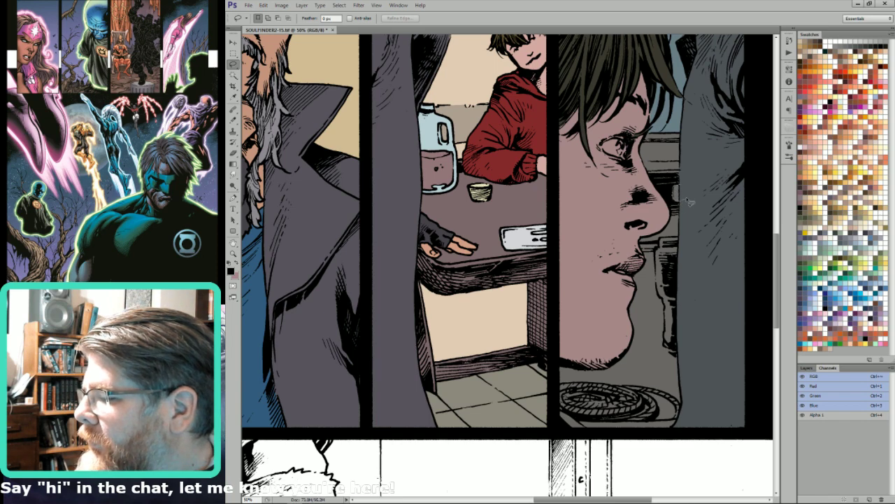
pyautogui.press('w')
pyautogui.press('i')
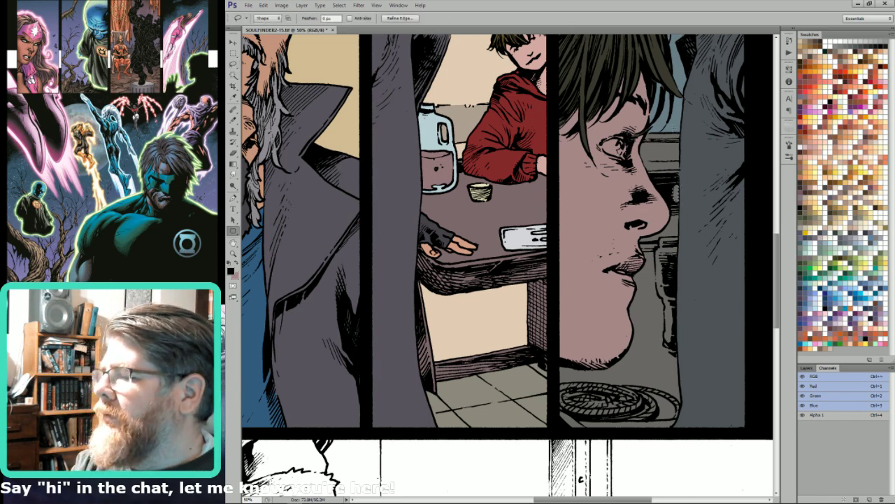
pyautogui.click(675, 190)
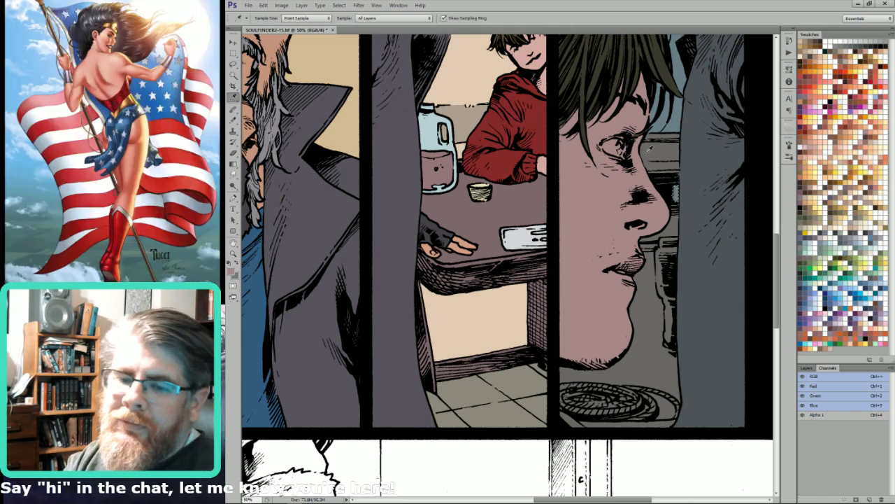
# Lasso the background between the boy's chin and the captain's coat, limit the selection to its flat area, and fill it with orange-brown.
pyautogui.press('l')
pyautogui.scroll(3, 676, 208)
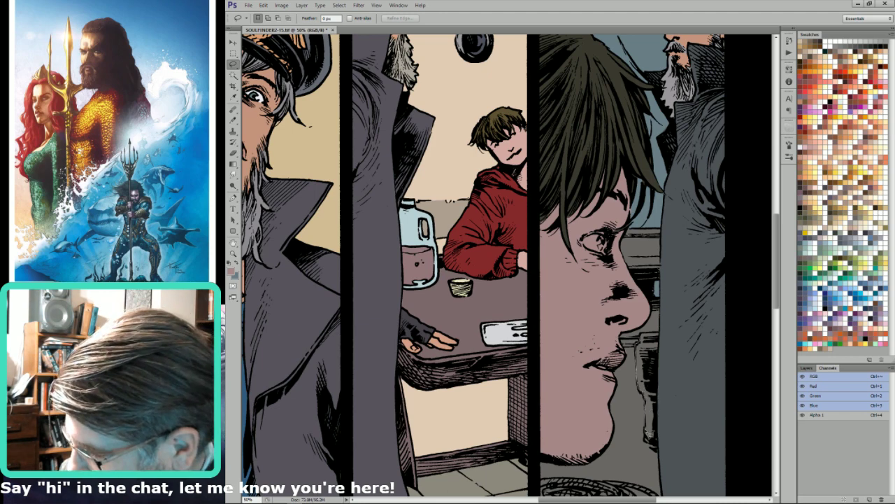
pyautogui.moveTo(679, 478)
pyautogui.mouseDown()
pyautogui.moveTo(687, 500)
pyautogui.moveTo(680, 467)
pyautogui.moveTo(670, 476)
pyautogui.moveTo(644, 448)
pyautogui.moveTo(557, 442)
pyautogui.moveTo(527, 410)
pyautogui.moveTo(531, 335)
pyautogui.mouseUp()
pyautogui.press('w')
pyautogui.keyDown('alt'); pyautogui.keyDown('shift'); pyautogui.click(639, 415); pyautogui.keyUp('shift'); pyautogui.keyUp('alt')
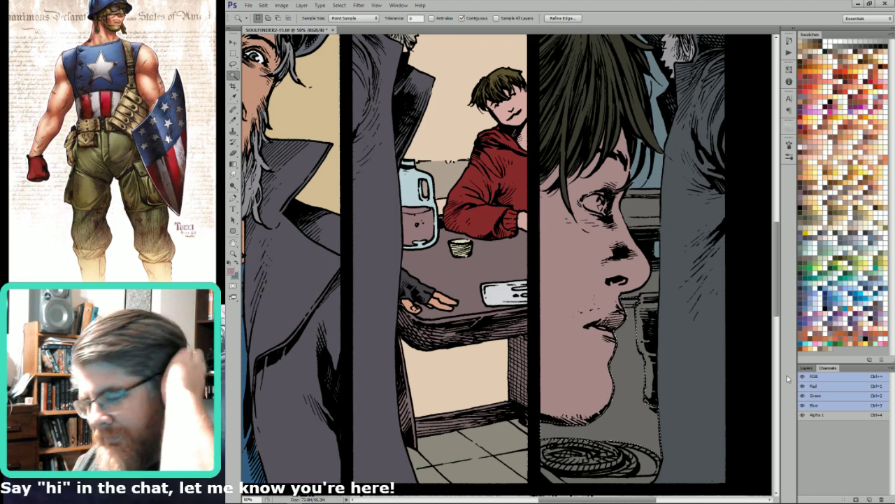
pyautogui.press('l')
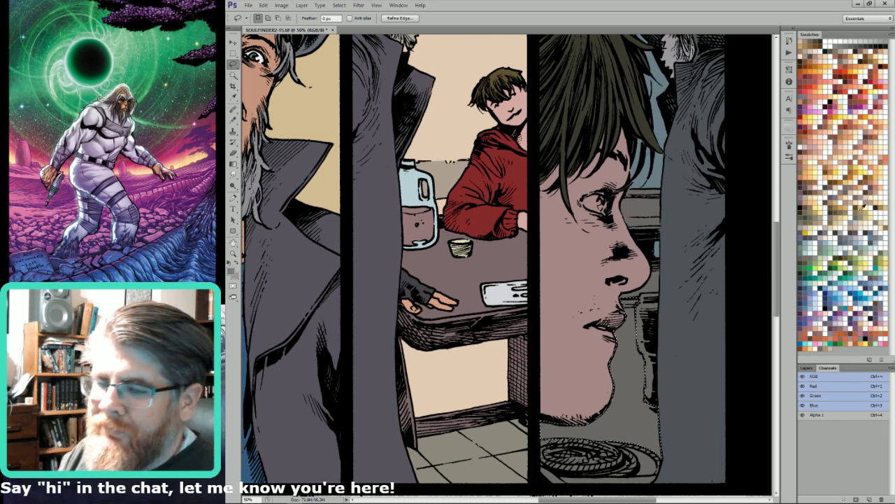
pyautogui.scroll(-5, 650, 413)
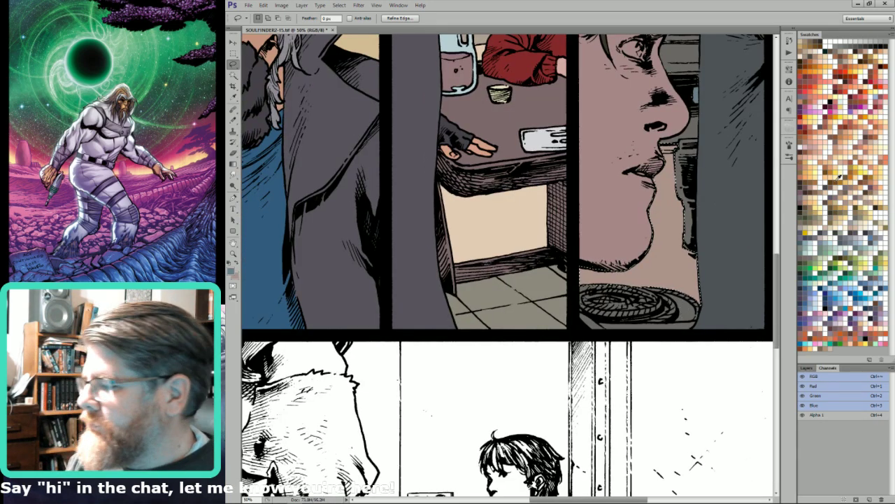
pyautogui.click(816, 178)
pyautogui.hotkey('shift', 'BackSpace')
pyautogui.press('Return')
pyautogui.press('Return')
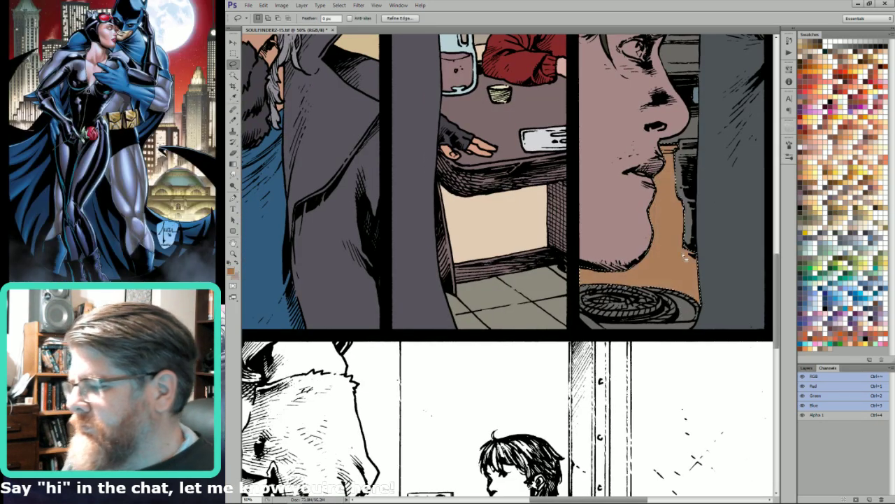
pyautogui.press('i')
pyautogui.press('l')
pyautogui.hotkey('ctrl', 'd')
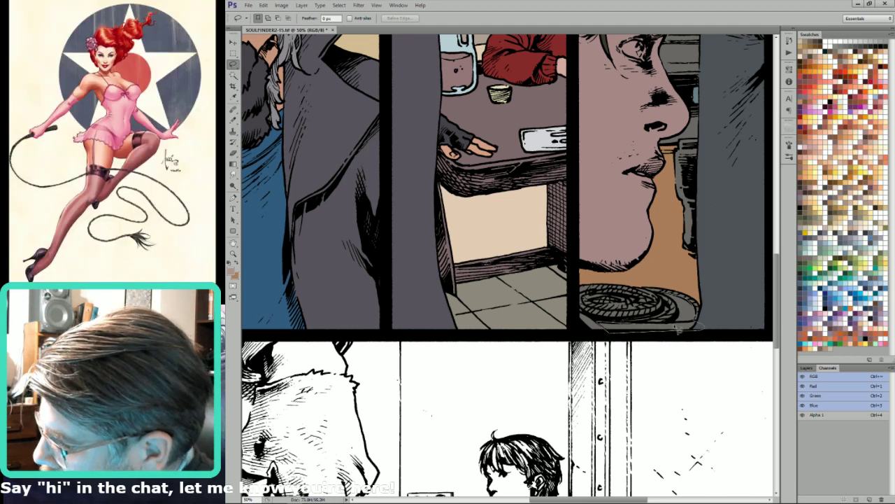
# Lasso the floor patch beneath the rope coil, limit the selection to its flat area, and fill it with orange-brown.
pyautogui.moveTo(676, 310)
pyautogui.mouseDown()
pyautogui.moveTo(664, 300)
pyautogui.moveTo(671, 316)
pyautogui.mouseUp()
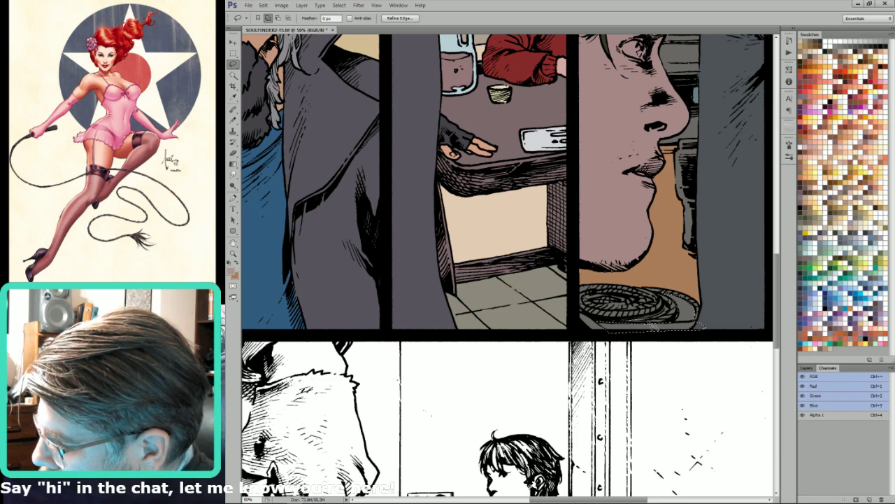
pyautogui.press('w')
pyautogui.keyDown('alt'); pyautogui.keyDown('shift'); pyautogui.click(676, 311); pyautogui.keyUp('shift'); pyautogui.keyUp('alt')
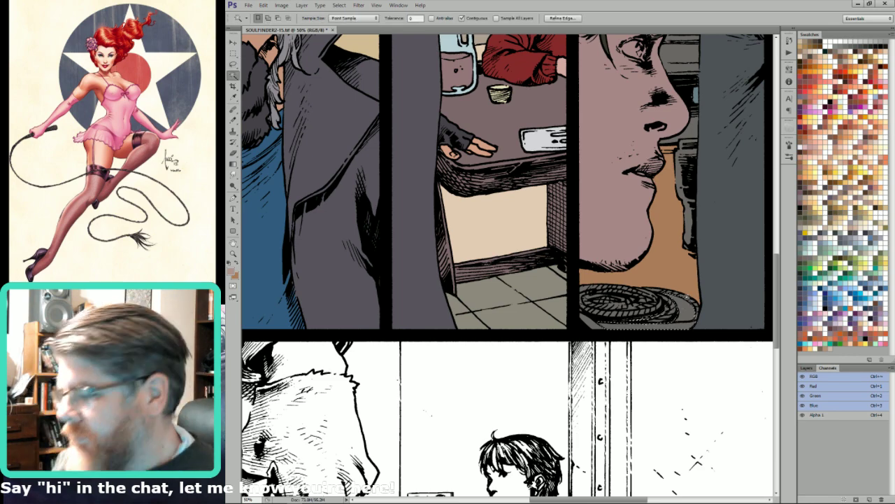
pyautogui.hotkey('ctrl', 'BackSpace')
pyautogui.hotkey('ctrl', 'd')
pyautogui.press('l')
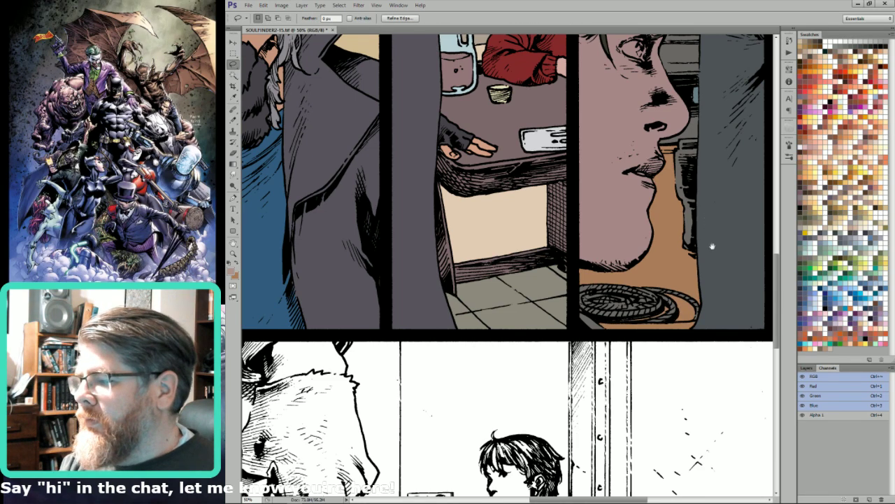
# Fill the dark object between the orange-brown background and the captain's coat in the fourth panel with brownish gray.
pyautogui.moveTo(701, 149); pyautogui.dragTo(726, 250)
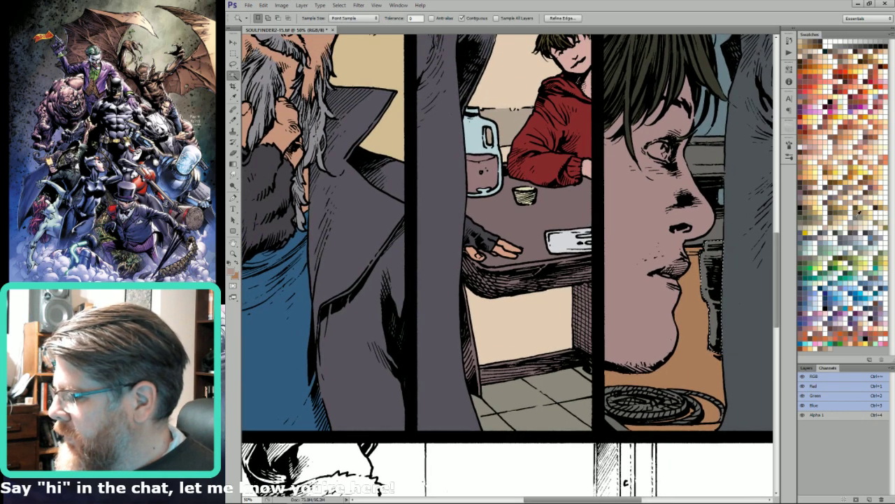
pyautogui.hotkey('ctrl', 'BackSpace')
pyautogui.hotkey('ctrl', 'd')
pyautogui.hotkey('ctrl', 'BackSpace')
pyautogui.hotkey('ctrl', 'alt', 'z')
pyautogui.hotkey('ctrl', 'alt', 'z')
pyautogui.hotkey('ctrl', 'alt', 'z')
pyautogui.hotkey('ctrl', 'BackSpace')
pyautogui.click(859, 264)
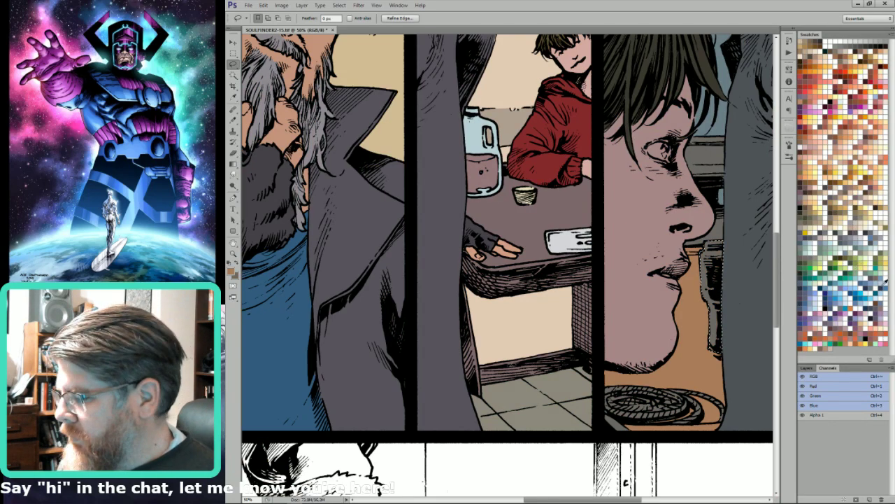
pyautogui.click(881, 275)
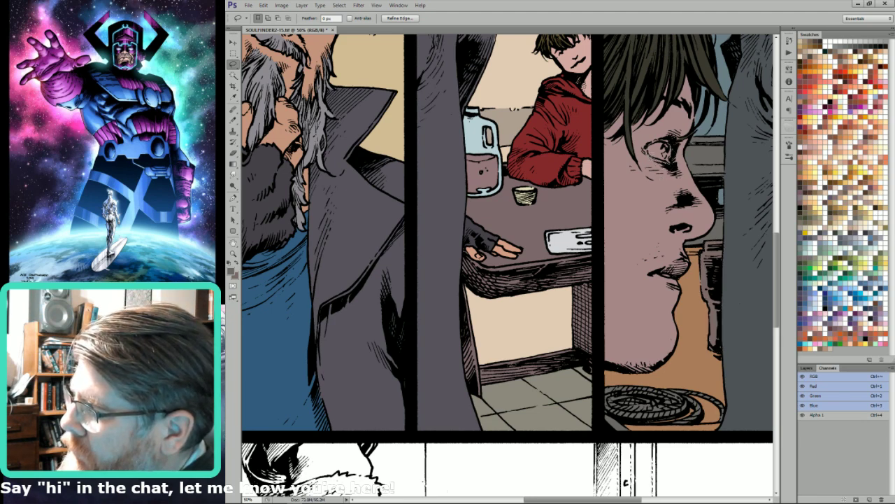
# Fill the boy's eye in the fourth panel with white and color its iris blue-gray.
pyautogui.press('shift')
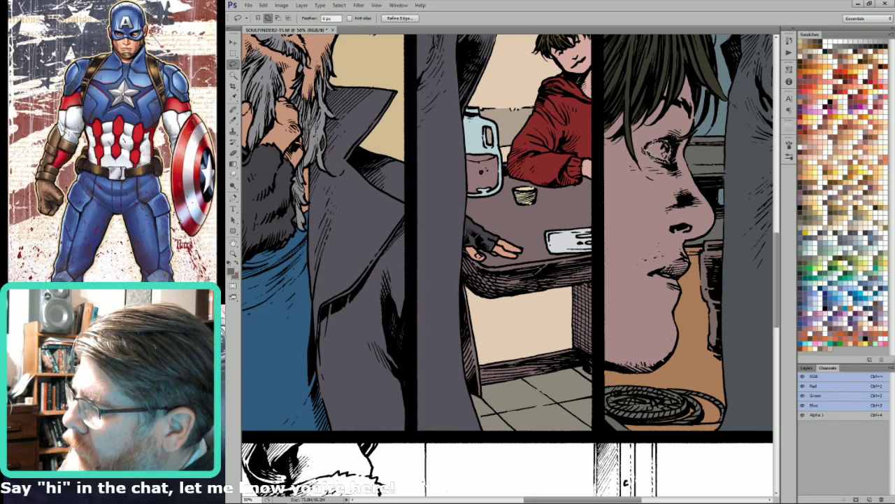
pyautogui.click(799, 151)
pyautogui.press('x')
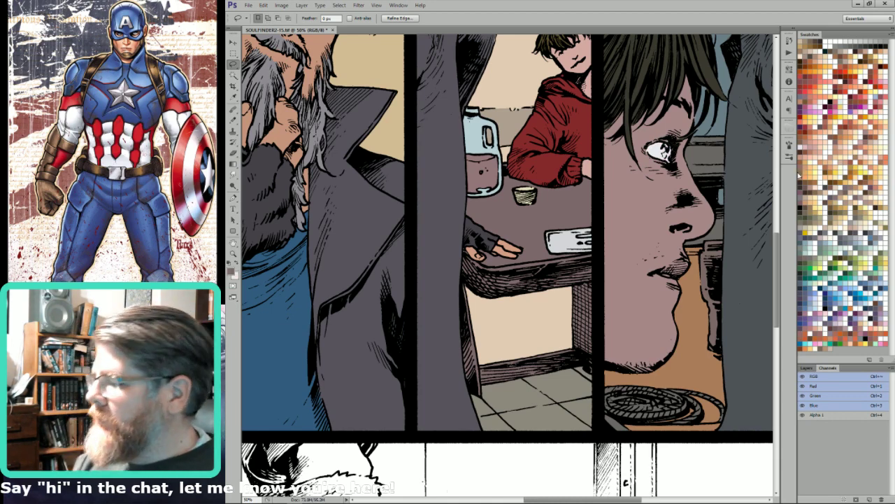
pyautogui.press('b')
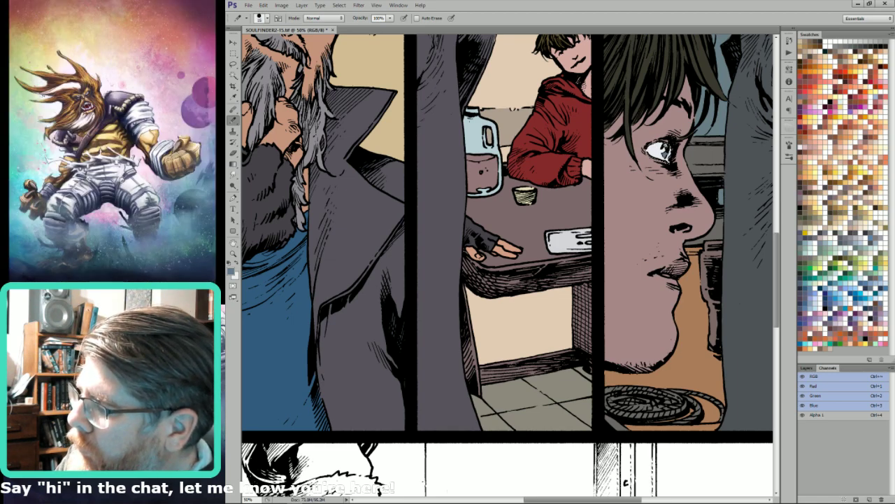
pyautogui.hotkey('ctrl', '-')
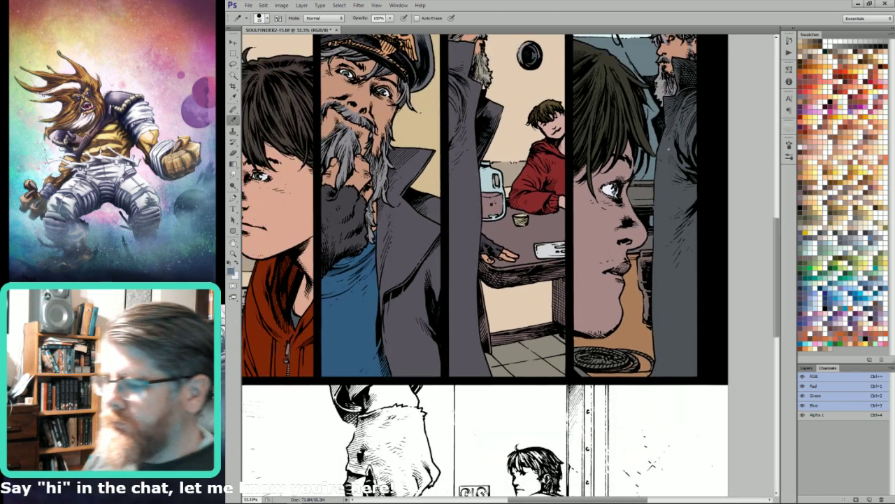
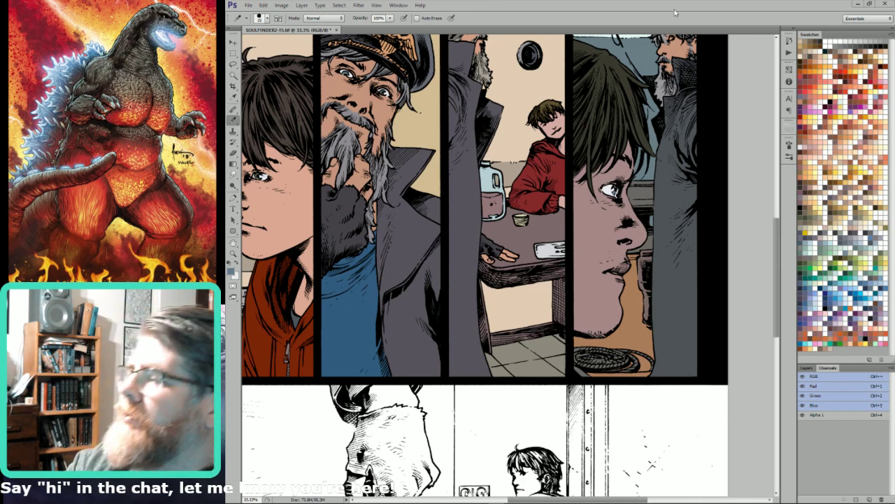
# Sample the captain's coat color, lasso the large coat area in the panel below, limit it to its flat area, and fill it with dark slate gray.
pyautogui.hotkey('ctrl', '0')
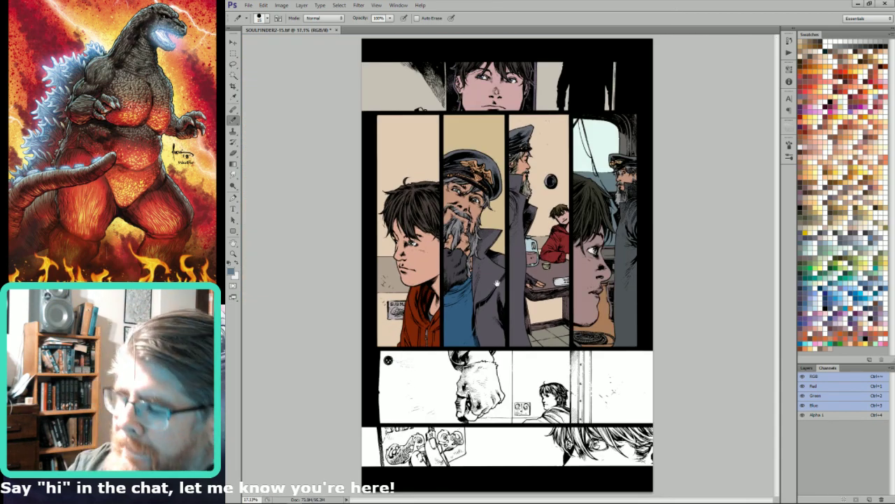
pyautogui.press('i')
pyautogui.click(631, 257)
pyautogui.press('x')
pyautogui.keyDown('ctrl'); pyautogui.click(429, 389); pyautogui.keyUp('ctrl')
pyautogui.moveTo(429, 389); pyautogui.dragTo(481, 384)
pyautogui.press('l')
pyautogui.moveTo(423, 268); pyautogui.dragTo(517, 267)
pyautogui.moveTo(390, 229)
pyautogui.mouseDown()
pyautogui.moveTo(401, 401)
pyautogui.moveTo(609, 404)
pyautogui.moveTo(643, 396)
pyautogui.moveTo(614, 403)
pyautogui.moveTo(616, 392)
pyautogui.moveTo(592, 394)
pyautogui.moveTo(577, 216)
pyautogui.mouseUp()
pyautogui.press('w')
pyautogui.keyDown('alt'); pyautogui.keyDown('shift'); pyautogui.click(567, 240); pyautogui.keyUp('shift'); pyautogui.keyUp('alt')
pyautogui.hotkey('ctrl', 'BackSpace')
pyautogui.press('l')
pyautogui.hotkey('ctrl', 'd')
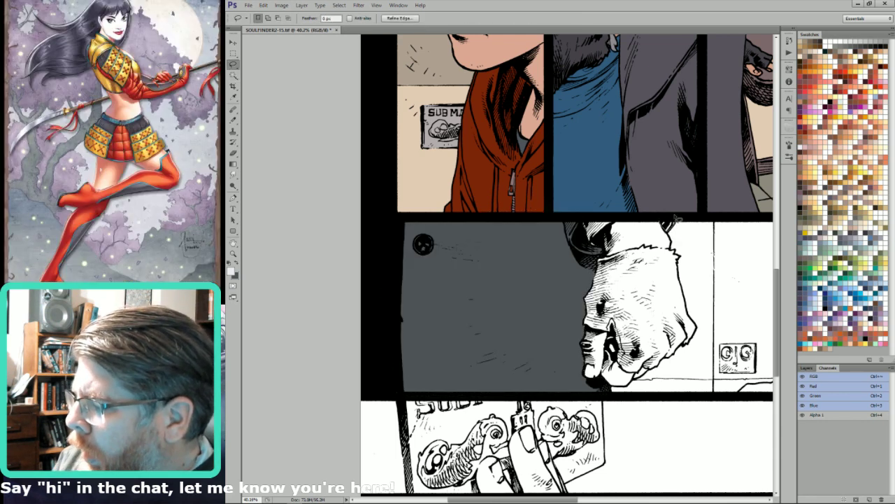
# Lasso the captain's bare wrist between sleeve and glove and fill it with a muted pink skin tone.
pyautogui.press('w')
pyautogui.press('l')
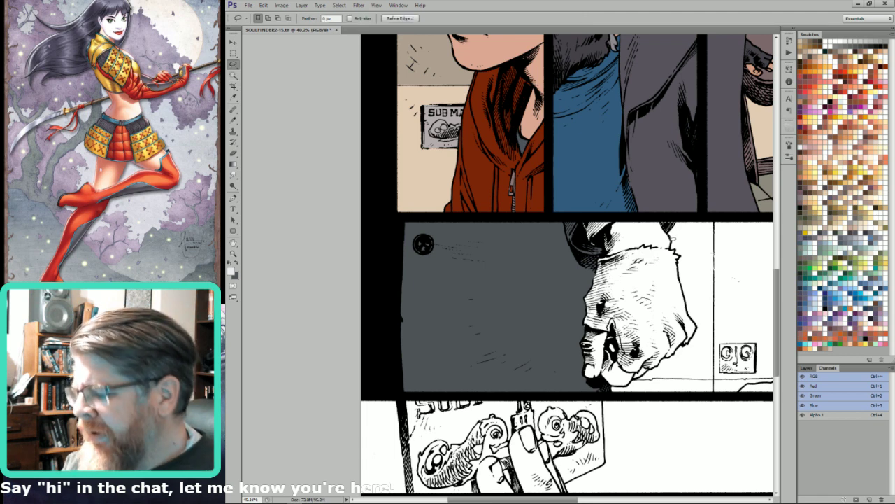
pyautogui.moveTo(672, 239); pyautogui.dragTo(662, 223)
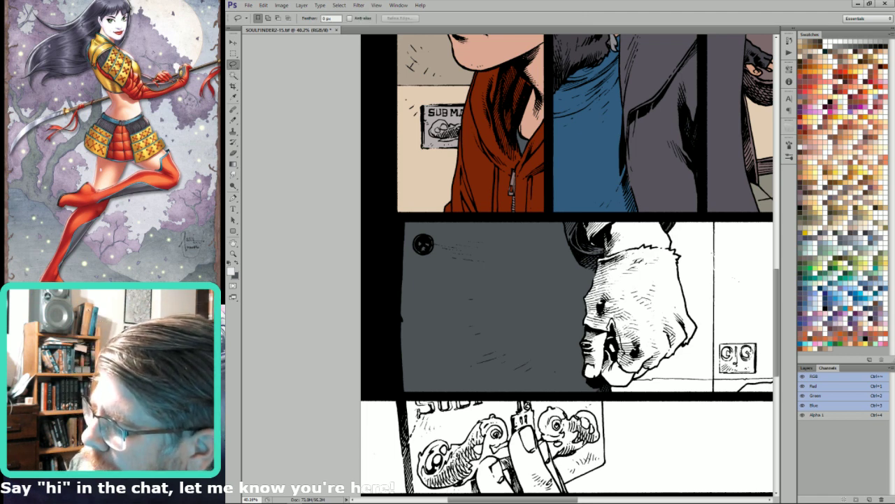
pyautogui.press('w')
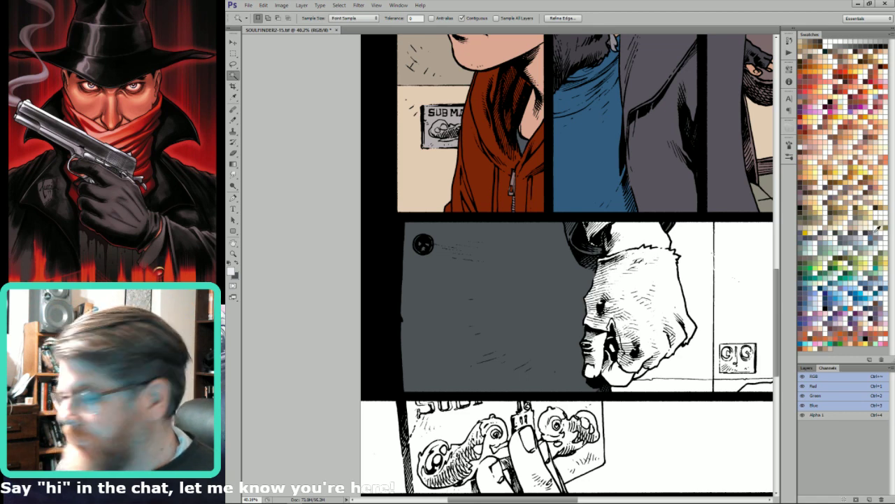
pyautogui.press('l')
pyautogui.click(834, 241)
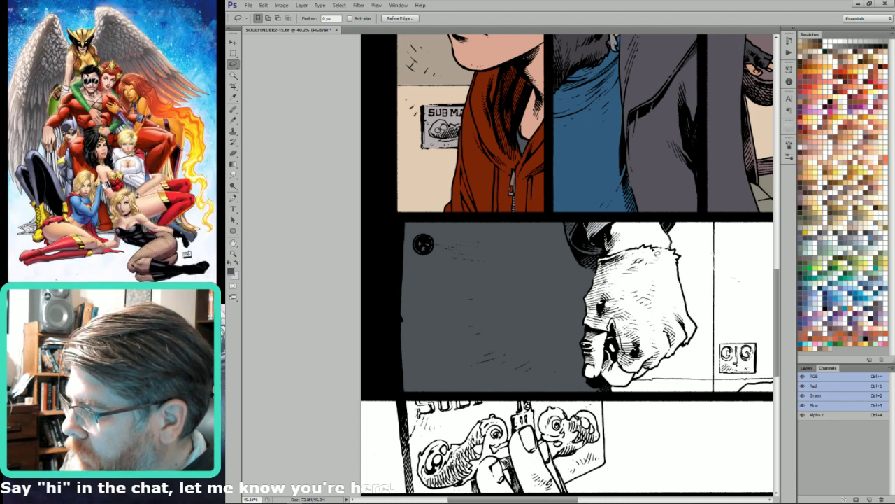
pyautogui.moveTo(645, 255)
pyautogui.mouseDown()
pyautogui.moveTo(588, 255)
pyautogui.moveTo(645, 196)
pyautogui.mouseUp()
pyautogui.press('w')
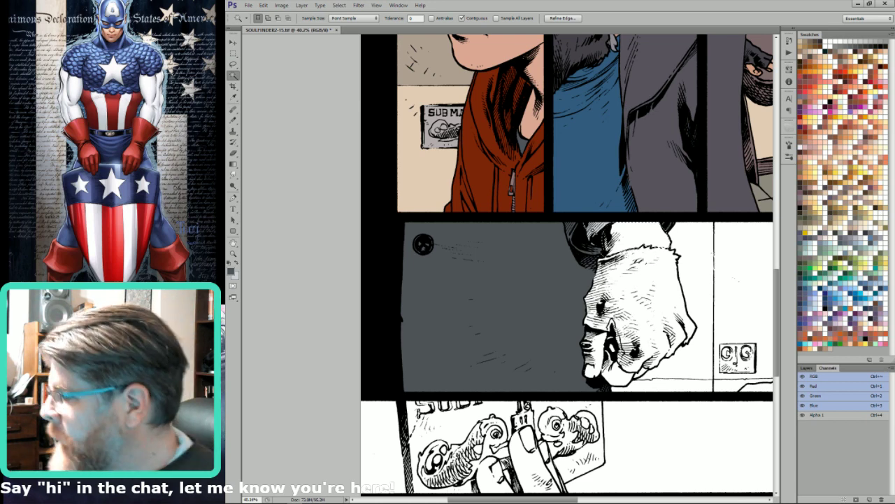
pyautogui.click(866, 139)
pyautogui.press('l')
pyautogui.hotkey('ctrl', 'BackSpace')
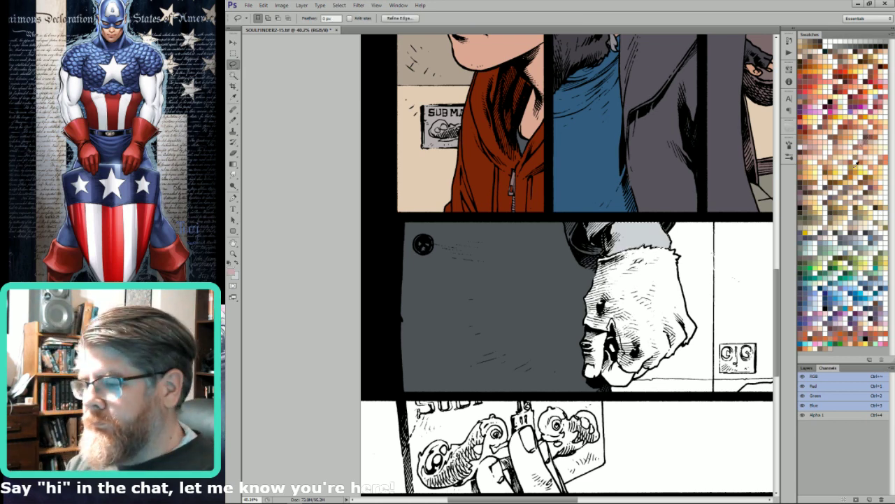
pyautogui.press('x')
pyautogui.hotkey('ctrl', 'BackSpace')
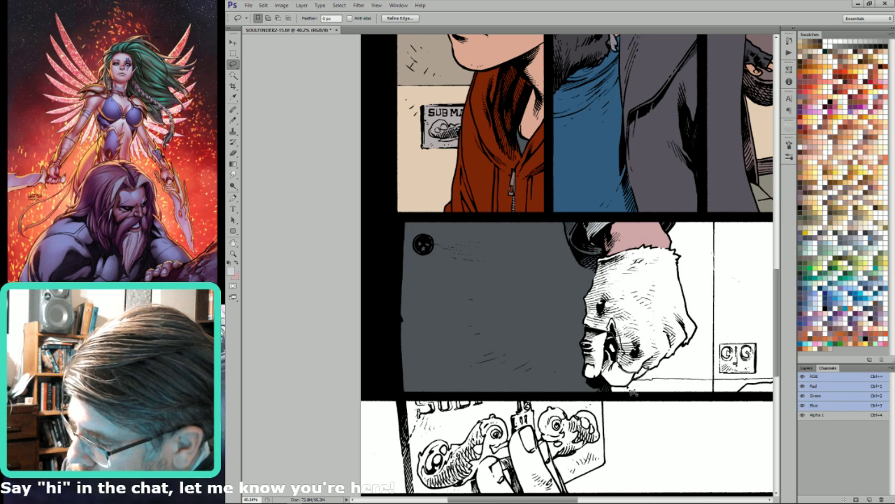
# Lasso the captain's exposed fingers below the glove, limit the selection to their flat area, and fill them with the same muted pink.
pyautogui.moveTo(616, 391)
pyautogui.mouseDown()
pyautogui.moveTo(567, 371)
pyautogui.moveTo(581, 329)
pyautogui.mouseUp()
pyautogui.press('w')
pyautogui.keyDown('alt'); pyautogui.keyDown('shift'); pyautogui.click(599, 355); pyautogui.keyUp('shift'); pyautogui.keyUp('alt')
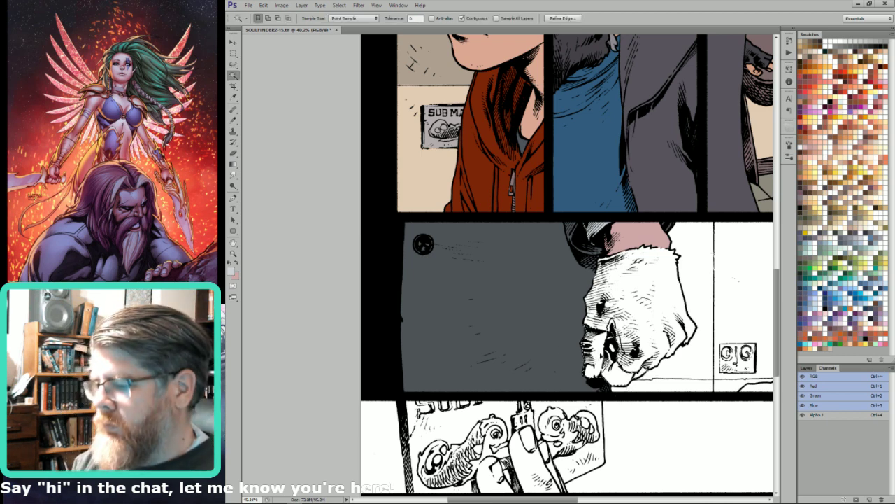
pyautogui.hotkey('ctrl', 'BackSpace')
# Lasso the captain's fingerless glove, limit the selection to its flat area, and fill it with dark gray.
pyautogui.press('l')
pyautogui.moveTo(607, 240)
pyautogui.mouseDown()
pyautogui.moveTo(546, 273)
pyautogui.moveTo(599, 372)
pyautogui.moveTo(652, 376)
pyautogui.moveTo(703, 334)
pyautogui.moveTo(673, 251)
pyautogui.mouseUp()
pyautogui.press('w')
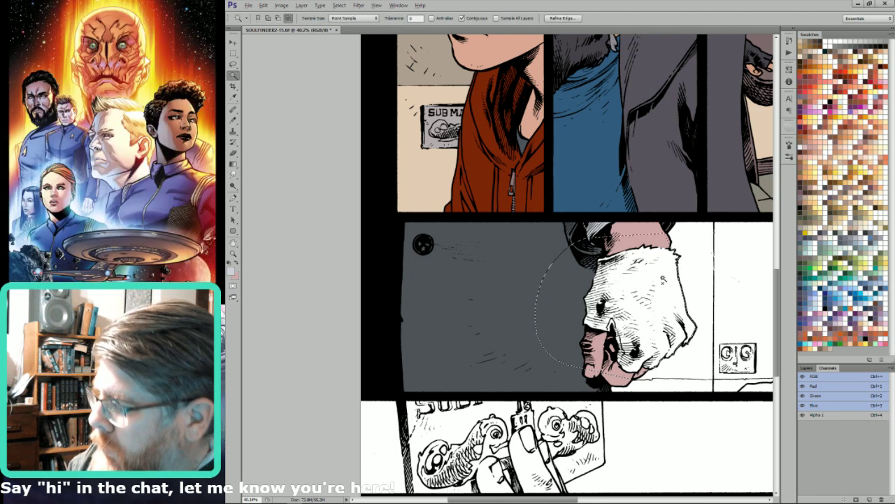
pyautogui.click(874, 239)
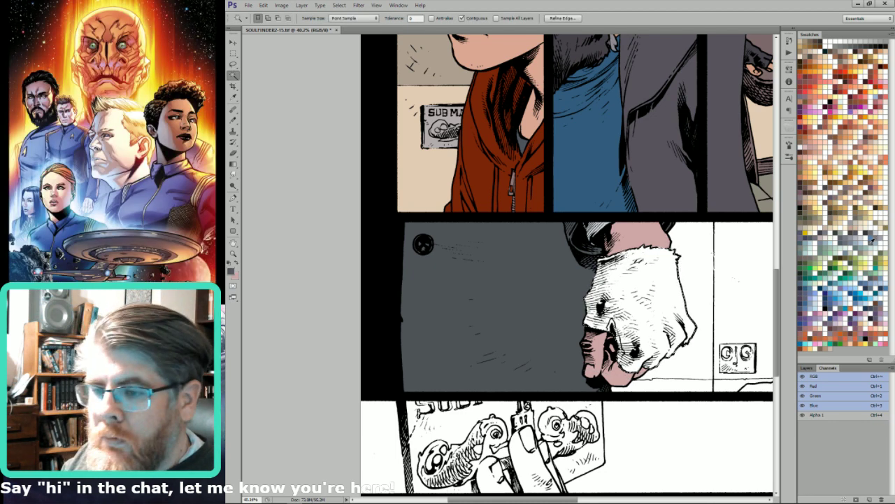
pyautogui.press('l')
pyautogui.press('x')
pyautogui.press('Delete')
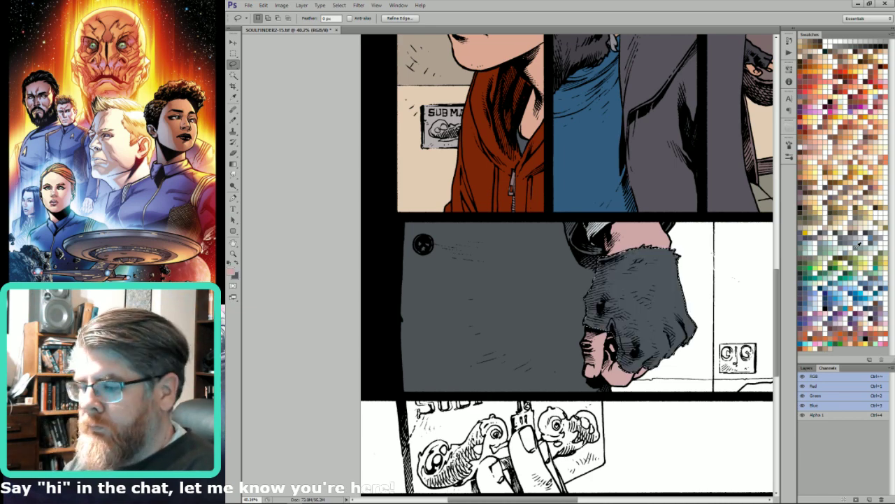
# Darken the glove's gray fill slightly with an image adjustment and clear the selection.
pyautogui.hotkey('alt', 'i')
pyautogui.press('a')
pyautogui.press('c')
pyautogui.moveTo(813, 253); pyautogui.dragTo(804, 254)
pyautogui.press('Return')
pyautogui.hotkey('ctrl', 'd')
# Lasso the riveted vertical door frame beside the boy and limit the selection to its flat area.
pyautogui.moveTo(630, 250); pyautogui.dragTo(390, 288)
pyautogui.moveTo(645, 368); pyautogui.dragTo(707, 364)
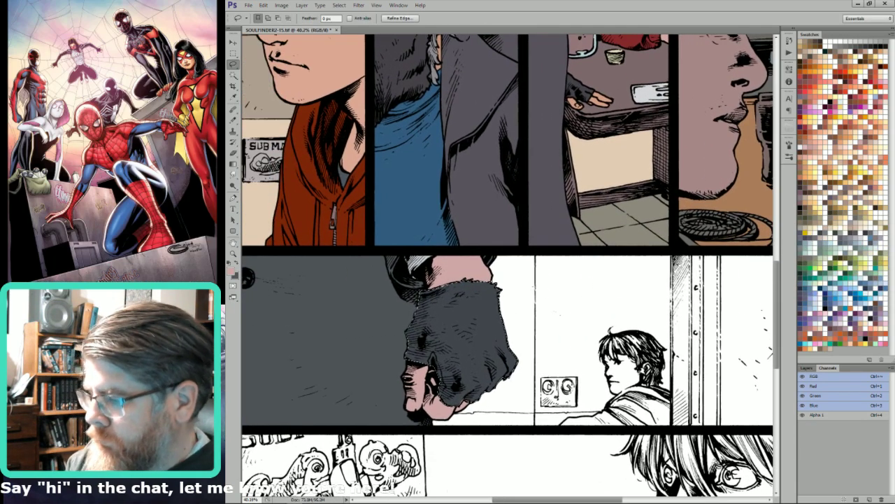
pyautogui.keyDown('alt'); pyautogui.click(671, 427); pyautogui.keyUp('alt')
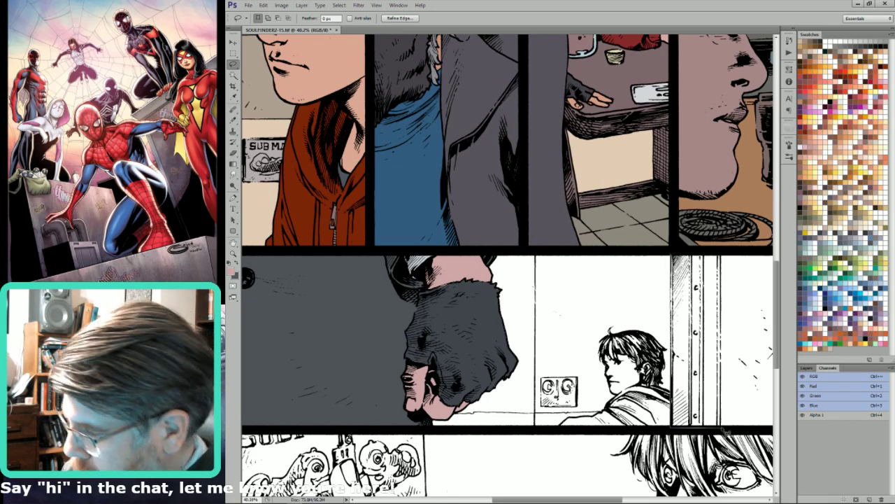
pyautogui.keyDown('alt'); pyautogui.click(720, 427); pyautogui.keyUp('alt')
pyautogui.keyDown('alt'); pyautogui.click(721, 245); pyautogui.keyUp('alt')
pyautogui.moveTo(755, 291); pyautogui.dragTo(690, 285)
pyautogui.press('w')
pyautogui.keyDown('alt'); pyautogui.keyDown('shift'); pyautogui.click(649, 331); pyautogui.keyUp('shift'); pyautogui.keyUp('alt')
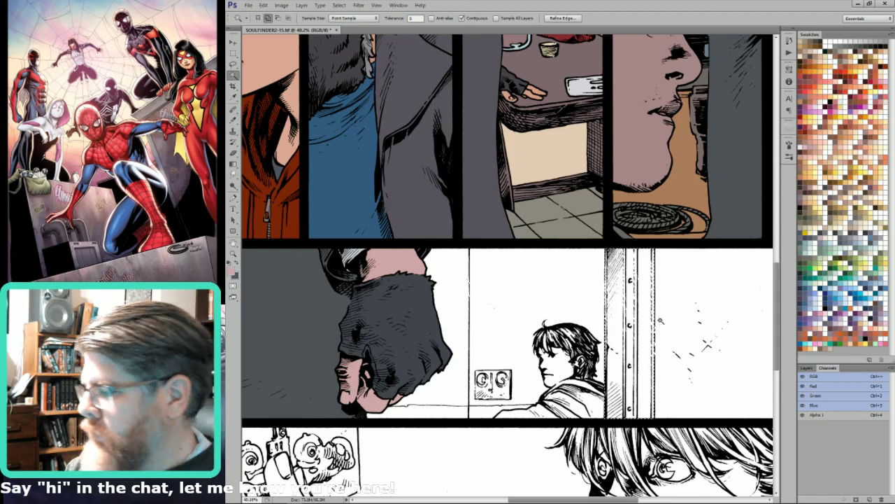
# Sample the dark brownish gray of the fourth panel's window frame and fill the riveted door frame with it.
pyautogui.press('u')
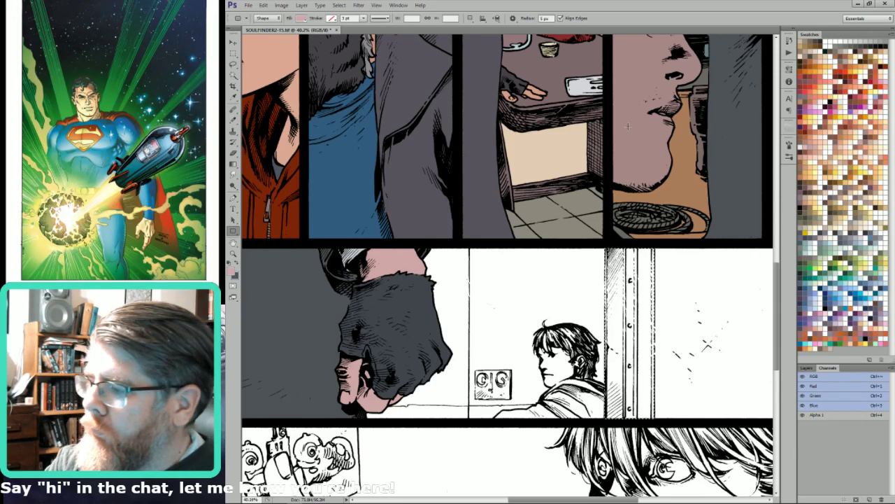
pyautogui.moveTo(742, 115); pyautogui.dragTo(696, 293)
pyautogui.press('i')
pyautogui.moveTo(693, 105); pyautogui.dragTo(739, 235)
pyautogui.moveTo(743, 39); pyautogui.dragTo(741, 69)
pyautogui.scroll(1, 741, 70)
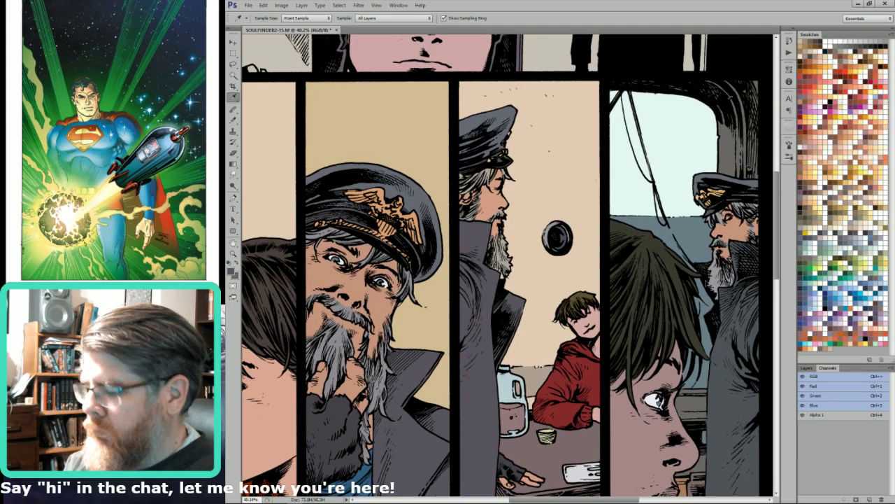
pyautogui.hotkey('ctrl', '-')
pyautogui.scroll(-8, 680, 297)
# Select the blank wall beyond the riveted door frame and fill it with purple-gray.
pyautogui.press('w')
pyautogui.click(680, 297)
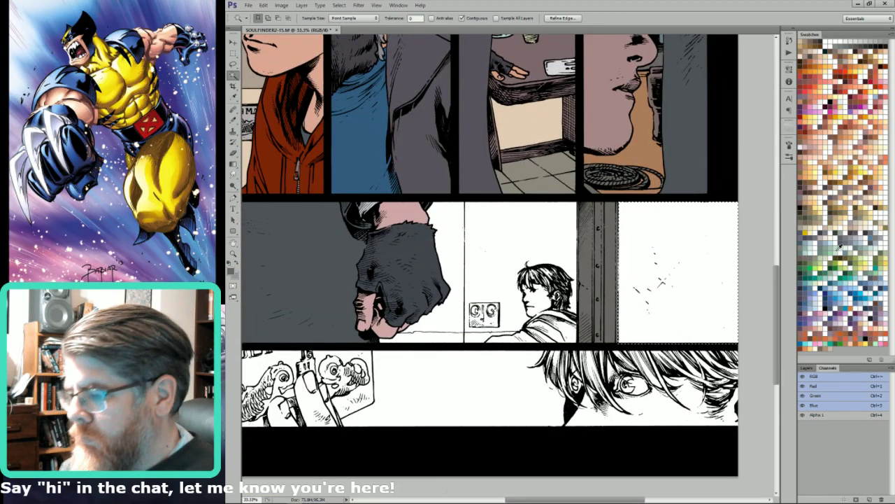
pyautogui.hotkey('ctrl', 'BackSpace')
pyautogui.hotkey('ctrl', 'd')
# Select the wall between the glove and the door frame, sample the beige cabin wall color above, and fill the wall with it.
pyautogui.moveTo(574, 275); pyautogui.dragTo(674, 345)
pyautogui.click(633, 302)
pyautogui.press('i')
pyautogui.click(640, 180)
pyautogui.press('x')
pyautogui.hotkey('ctrl', 'BackSpace')
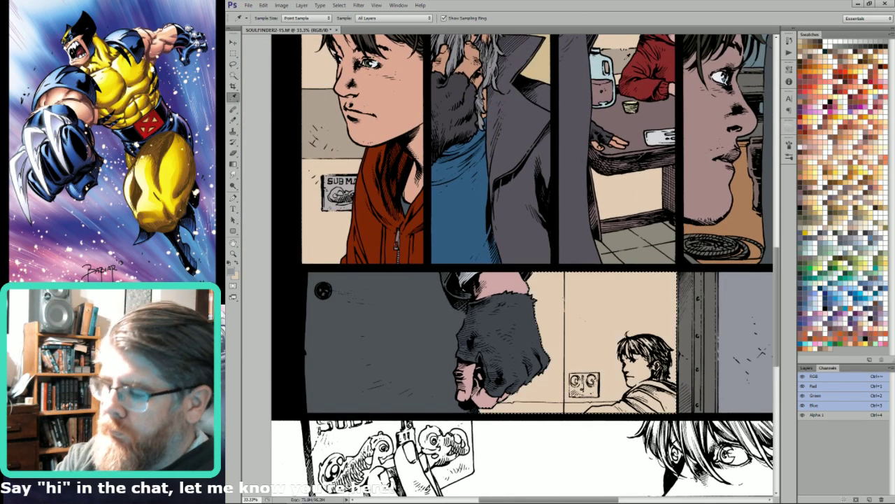
# Select the narrow wall strip beneath the horizontal line beside the captain's glove and fill it with muted tan.
pyautogui.press('l')
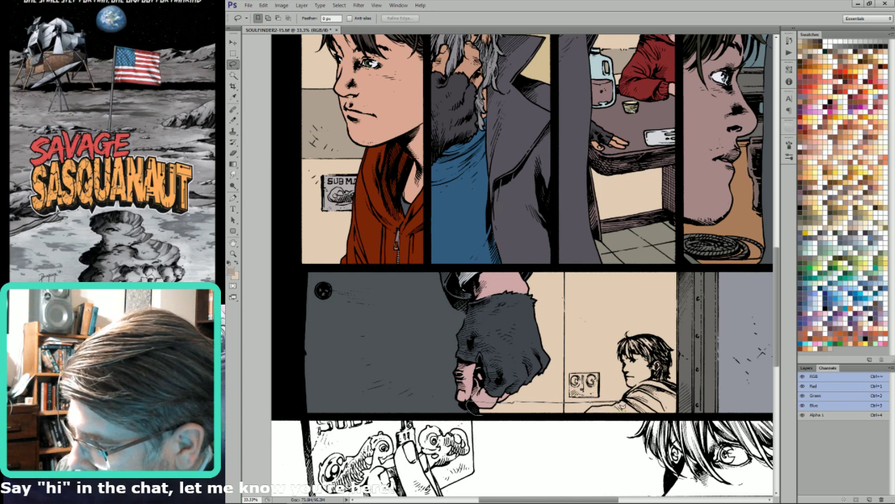
pyautogui.press('w')
pyautogui.click(591, 410)
pyautogui.press('l')
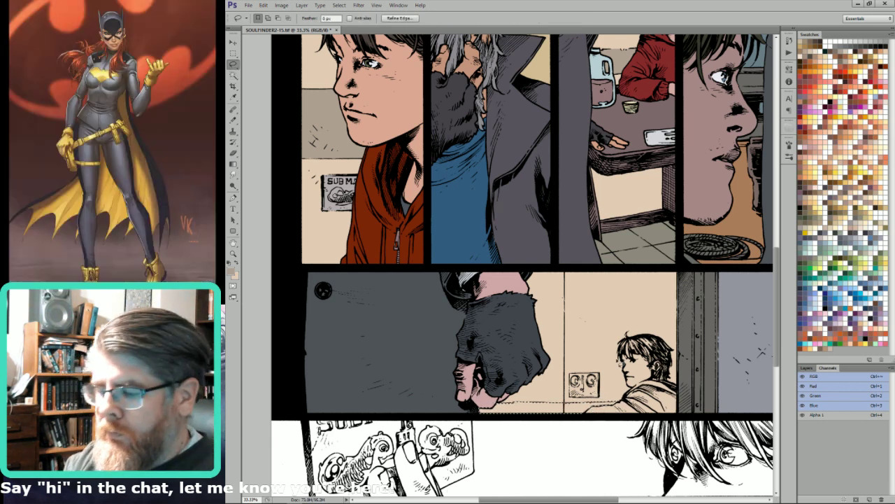
# Outline the small poster on the beige wall beside the boy and fill it with lavender gray.
pyautogui.click(572, 383)
pyautogui.moveTo(571, 402); pyautogui.dragTo(601, 406)
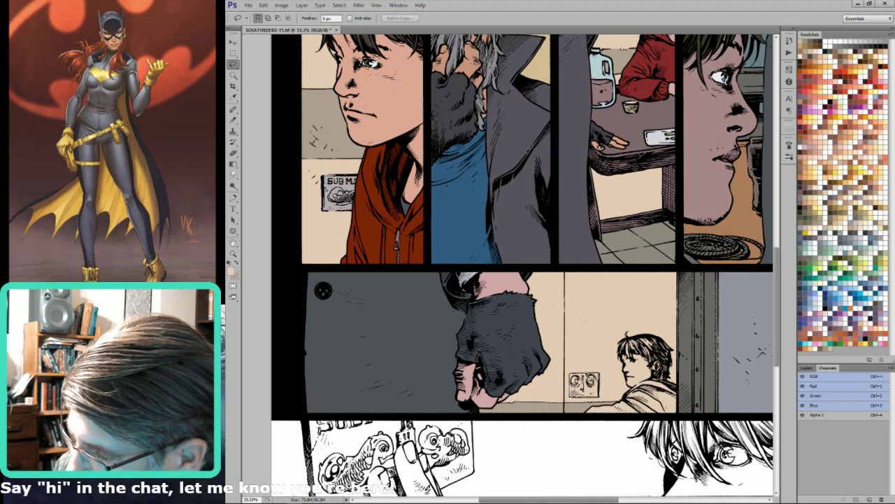
pyautogui.moveTo(592, 374); pyautogui.dragTo(571, 372)
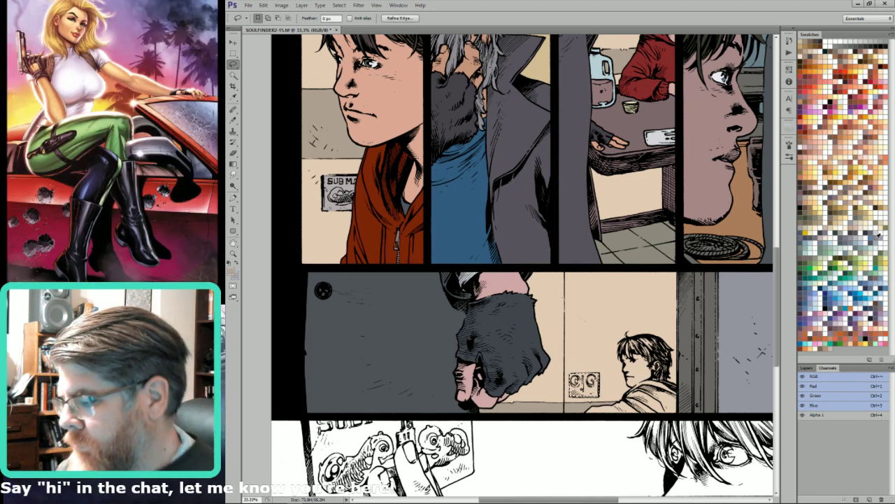
pyautogui.keyDown('ctrl'); pyautogui.click(871, 246); pyautogui.keyUp('ctrl')
pyautogui.hotkey('ctrl', 'BackSpace')
# Sample the red of the boy's jacket in the third tall panel and fill the small boy's jacket beside the door frame with it.
pyautogui.press('i')
pyautogui.click(661, 65)
pyautogui.press('x')
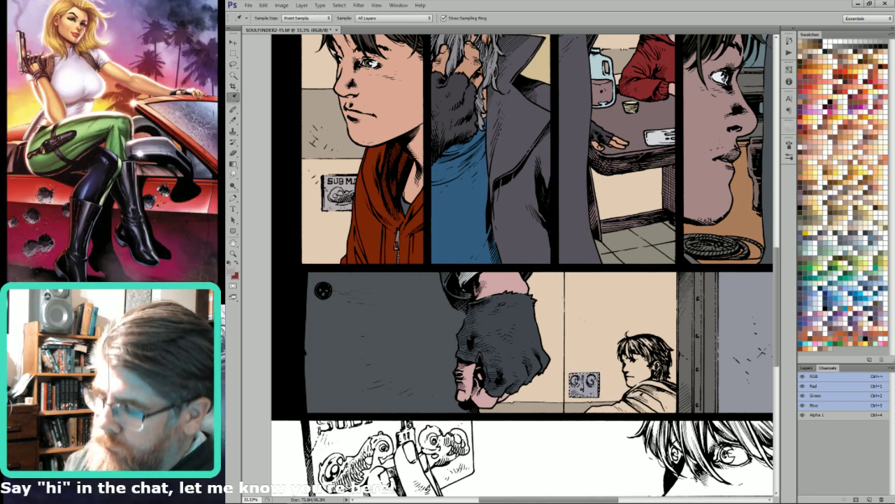
pyautogui.press('l')
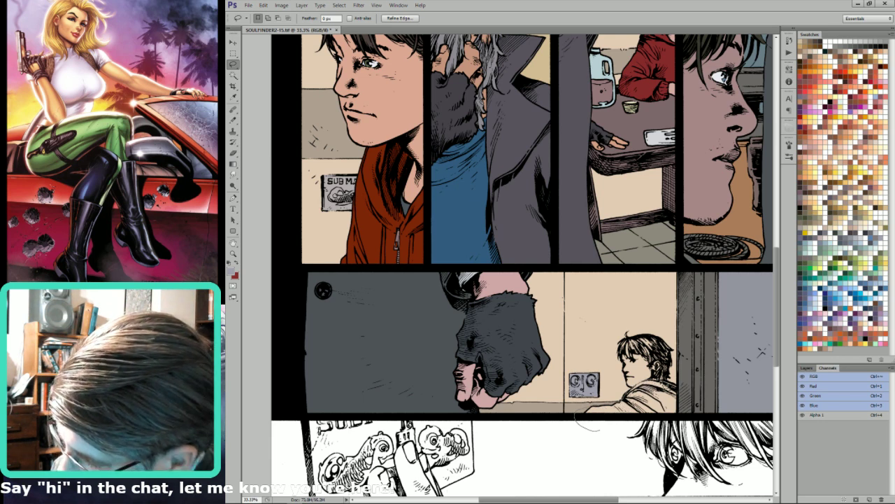
pyautogui.press('w')
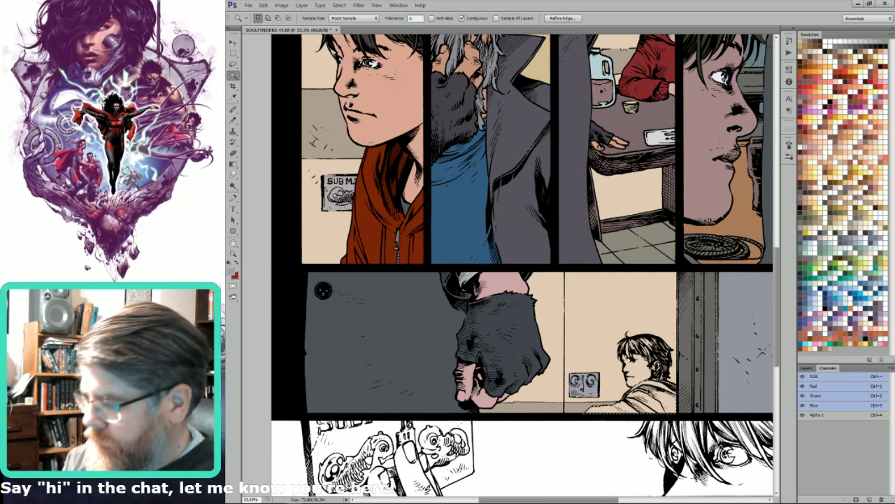
pyautogui.hotkey('alt', 'BackSpace')
pyautogui.press('l')
pyautogui.hotkey('ctrl', 'd')
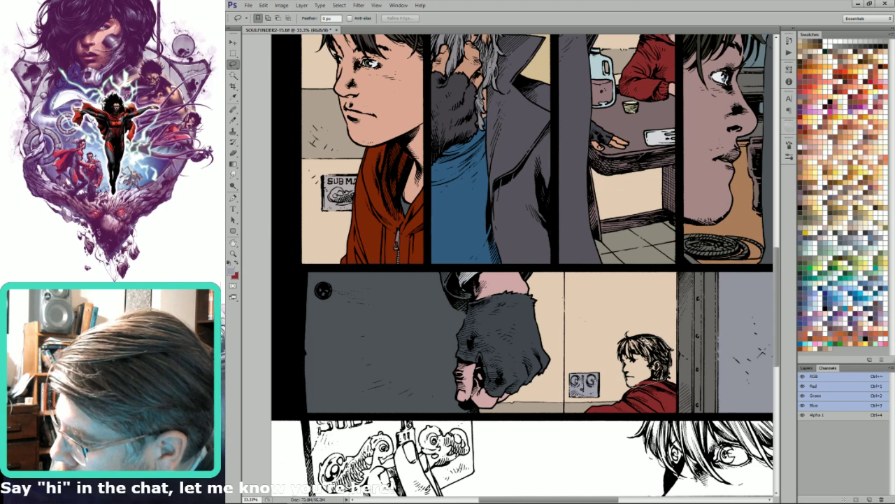
# Fill the small boy's face with skin tone sampled from the first tall panel and his hair with dark brown.
pyautogui.press('w')
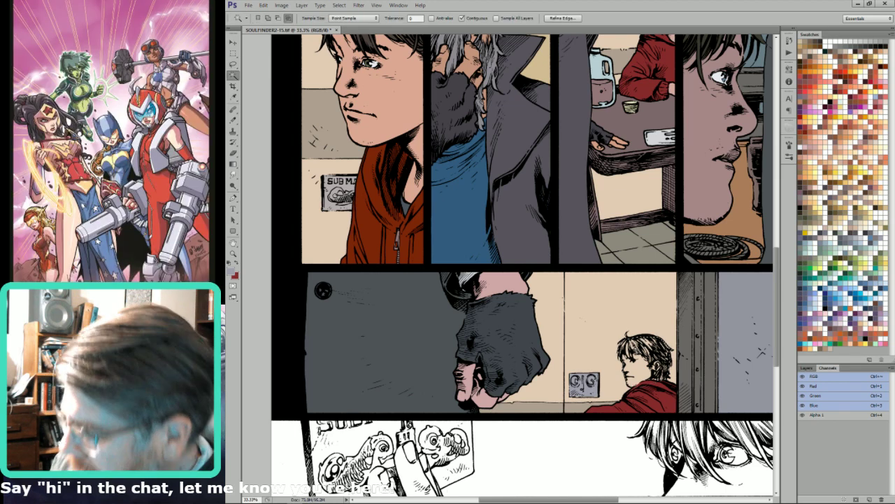
pyautogui.click(637, 354)
pyautogui.press('l')
pyautogui.press('i')
pyautogui.click(402, 100)
pyautogui.press('l')
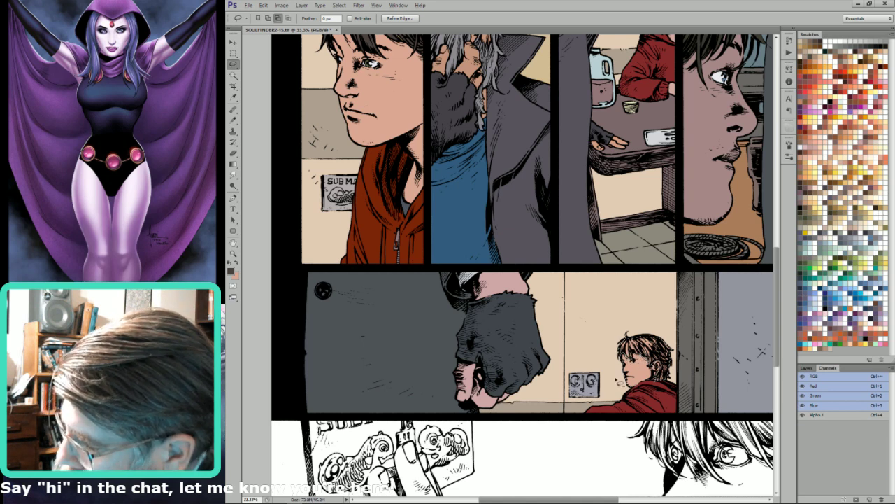
pyautogui.press('x')
pyautogui.hotkey('ctrl', 'd')
# Select the boy's close-up head in the bottom panel and fill it with the dark brown hair color.
pyautogui.moveTo(767, 470)
pyautogui.mouseDown()
pyautogui.moveTo(682, 339)
pyautogui.moveTo(636, 339)
pyautogui.mouseUp()
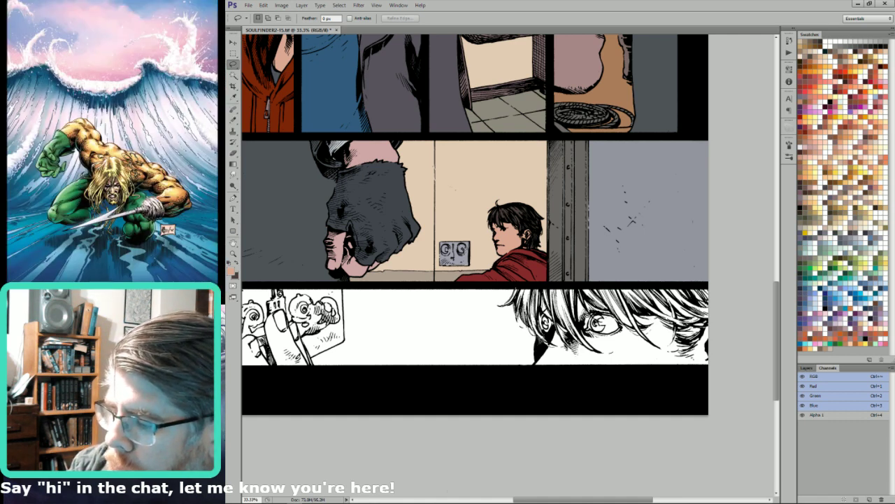
pyautogui.moveTo(542, 336)
pyautogui.mouseDown()
pyautogui.moveTo(536, 370)
pyautogui.moveTo(665, 381)
pyautogui.moveTo(735, 364)
pyautogui.moveTo(717, 288)
pyautogui.moveTo(679, 285)
pyautogui.mouseUp()
pyautogui.press('w')
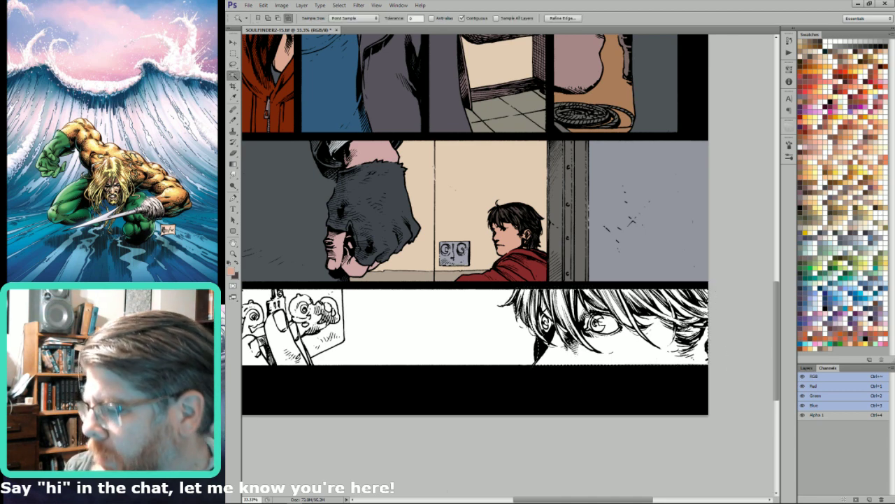
pyautogui.hotkey('ctrl', 'BackSpace')
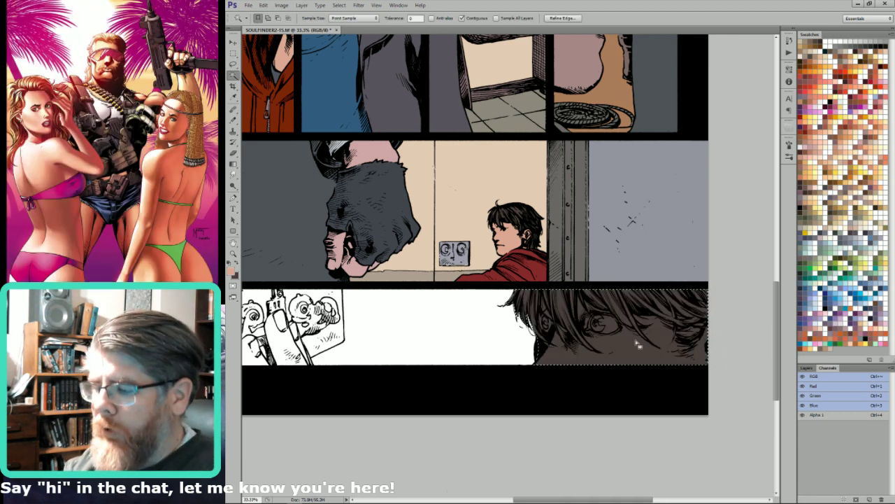
# Select the skin areas between the hair strands of the bottom panel's close-up face, viewing only the line-art channel while outlining.
pyautogui.press('l')
pyautogui.press('`')
pyautogui.moveTo(710, 297)
pyautogui.mouseDown()
pyautogui.moveTo(717, 331)
pyautogui.moveTo(690, 349)
pyautogui.moveTo(650, 318)
pyautogui.moveTo(644, 329)
pyautogui.moveTo(658, 349)
pyautogui.moveTo(639, 333)
pyautogui.moveTo(623, 336)
pyautogui.moveTo(594, 303)
pyautogui.moveTo(609, 310)
pyautogui.moveTo(598, 307)
pyautogui.moveTo(581, 256)
pyautogui.moveTo(679, 230)
pyautogui.mouseUp()
pyautogui.moveTo(576, 290)
pyautogui.mouseDown()
pyautogui.moveTo(582, 304)
pyautogui.moveTo(578, 279)
pyautogui.mouseUp()
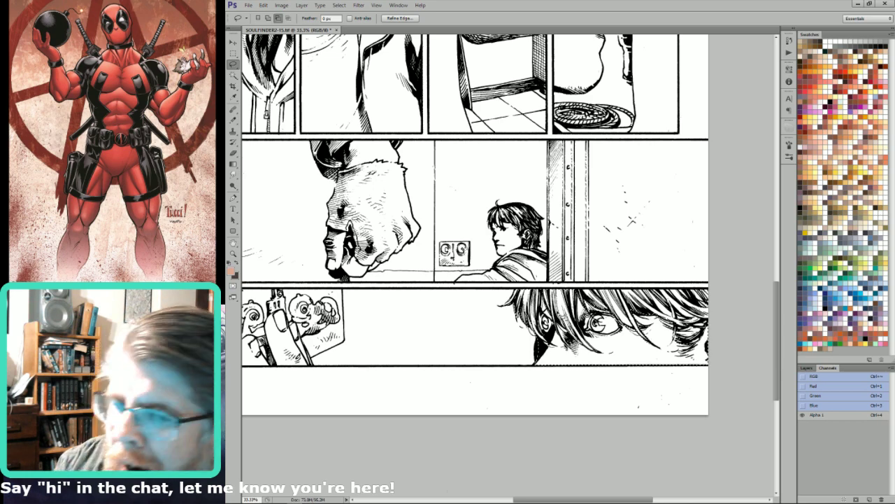
pyautogui.moveTo(563, 282); pyautogui.dragTo(580, 244)
pyautogui.press('alt')
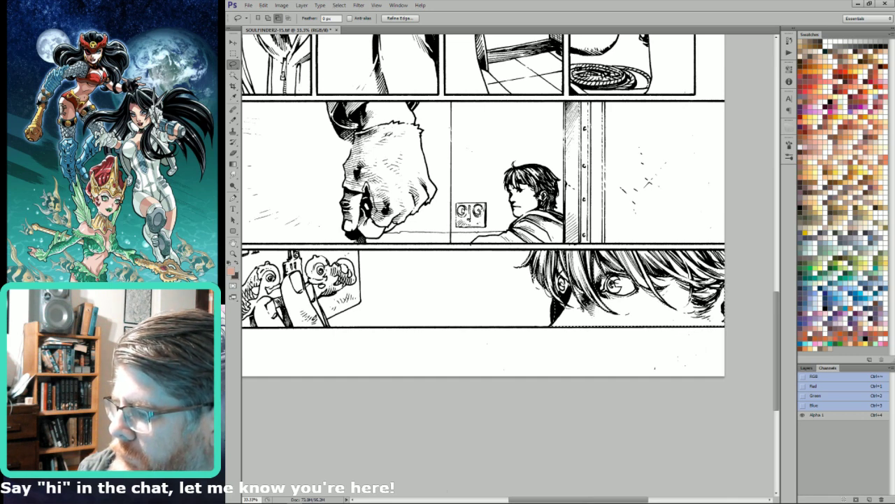
pyautogui.press('alt')
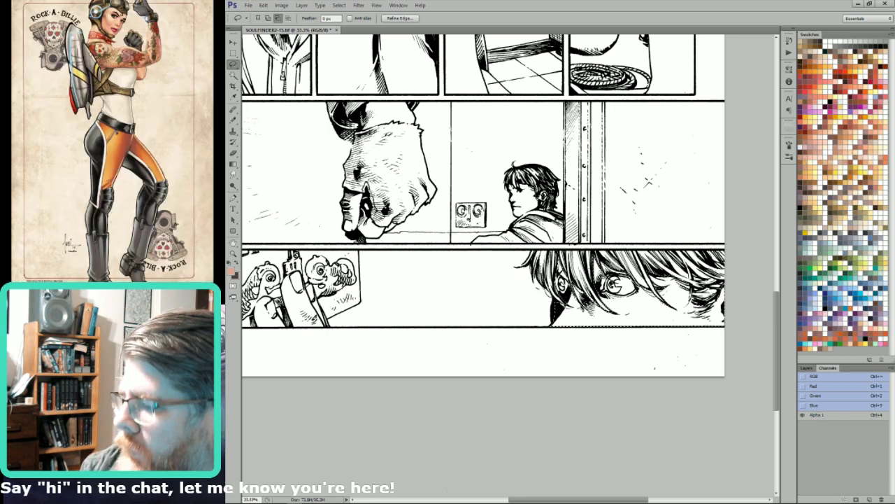
pyautogui.press('alt')
pyautogui.press('alt')
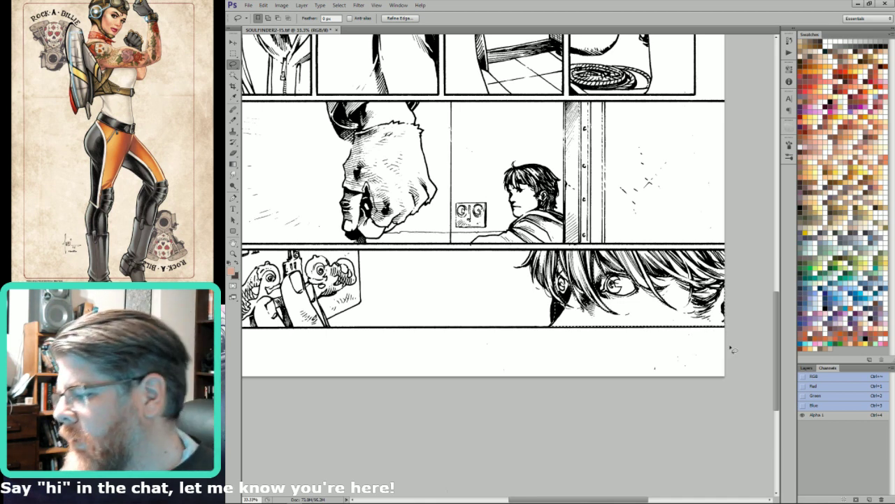
pyautogui.press('alt')
pyautogui.press('alt')
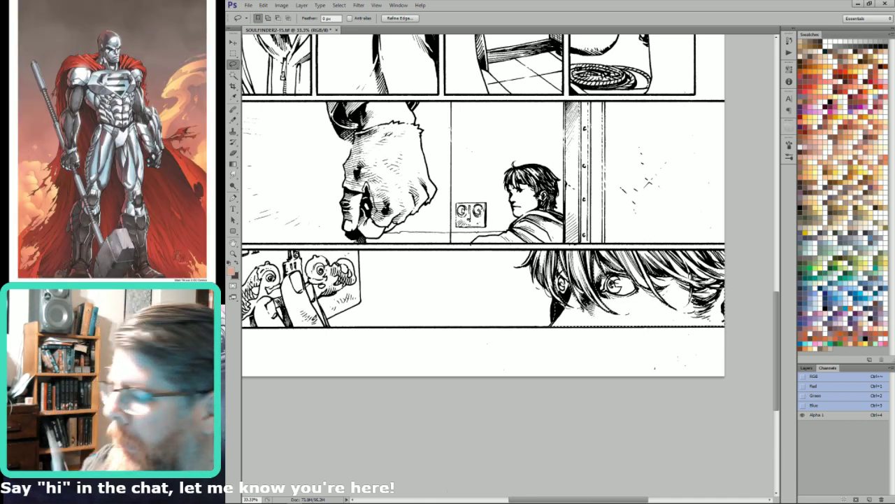
pyautogui.hotkey('ctrl', '`')
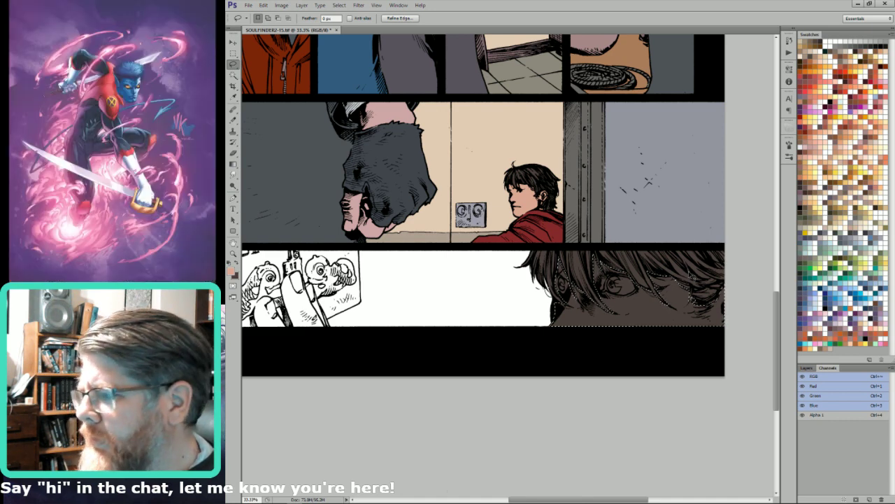
# Fill the selected skin of the bottom panel's close-up face with a warm tan swatch and clear the selection.
pyautogui.hotkey('ctrl', 'h')
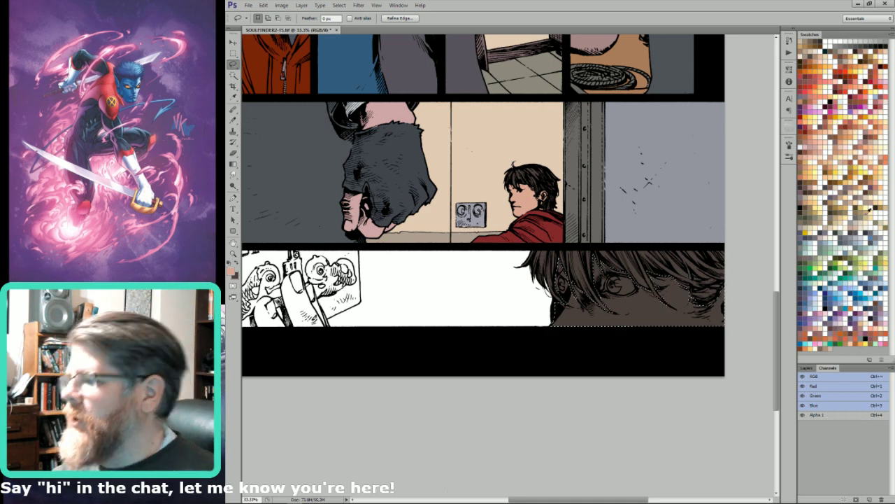
pyautogui.click(834, 152)
pyautogui.press('x')
pyautogui.hotkey('ctrl', 'BackSpace')
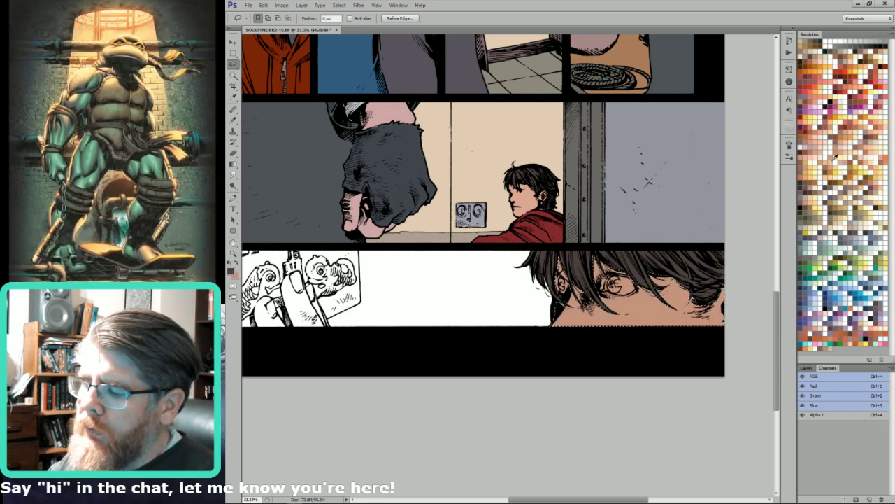
pyautogui.hotkey('ctrl', 'd')
# Outline the boy's larger eye in the bottom panel and fill it with pale off-white.
pyautogui.moveTo(658, 280); pyautogui.dragTo(720, 280)
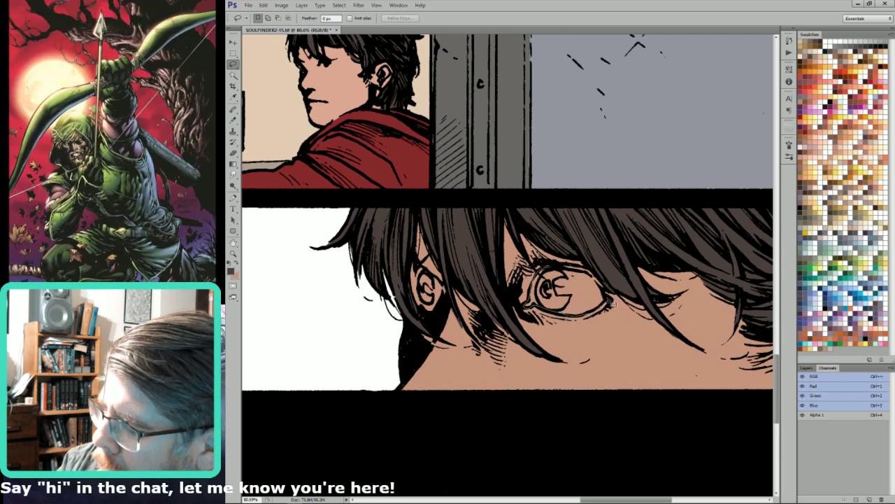
pyautogui.moveTo(551, 269)
pyautogui.mouseDown()
pyautogui.moveTo(529, 302)
pyautogui.moveTo(604, 308)
pyautogui.moveTo(564, 269)
pyautogui.moveTo(594, 275)
pyautogui.moveTo(605, 291)
pyautogui.moveTo(572, 268)
pyautogui.moveTo(536, 277)
pyautogui.mouseUp()
pyautogui.click(809, 132)
pyautogui.hotkey('alt', 'BackSpace')
# Paint the inner corner of the boy's larger eye orange with an enlarged pencil tip.
pyautogui.click(804, 133)
pyautogui.hotkey('ctrl', 'd')
pyautogui.press('b')
pyautogui.press(']')
pyautogui.press(']')
pyautogui.press(']')
pyautogui.moveTo(528, 307)
pyautogui.mouseDown()
pyautogui.moveTo(536, 312)
pyautogui.moveTo(533, 273)
pyautogui.mouseUp()
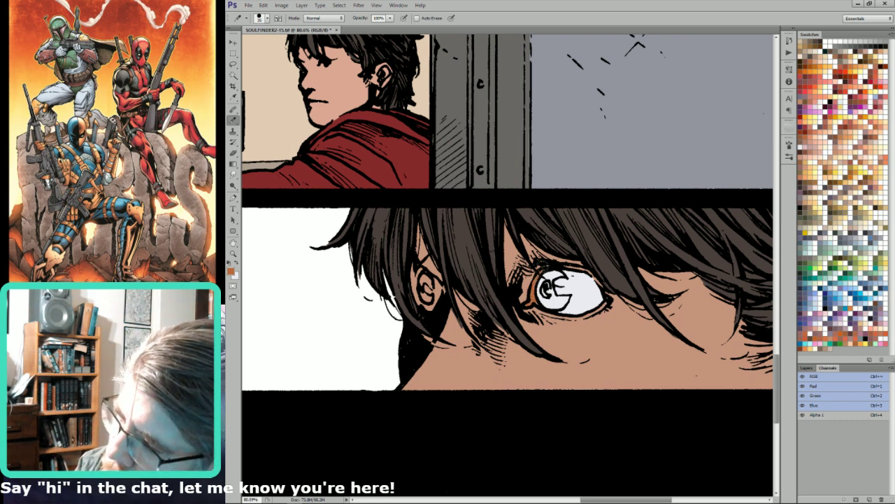
# Outline the boy's smaller, partly hidden eye and fill it with the same off-white.
pyautogui.press('l')
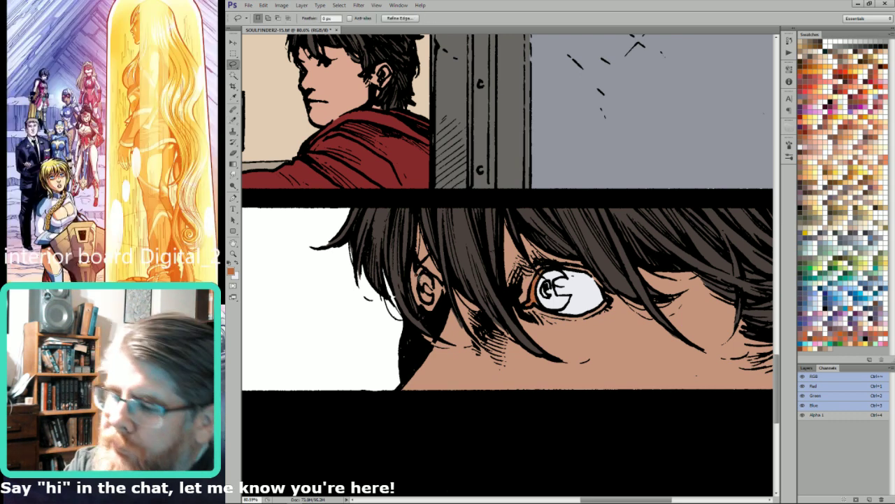
pyautogui.moveTo(449, 297)
pyautogui.mouseDown()
pyautogui.moveTo(421, 270)
pyautogui.moveTo(423, 293)
pyautogui.moveTo(438, 308)
pyautogui.mouseUp()
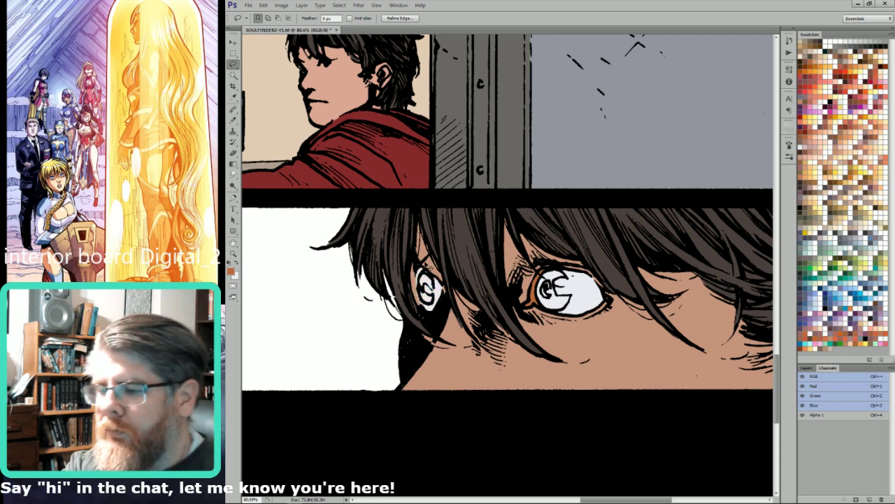
pyautogui.hotkey('ctrl', 'd')
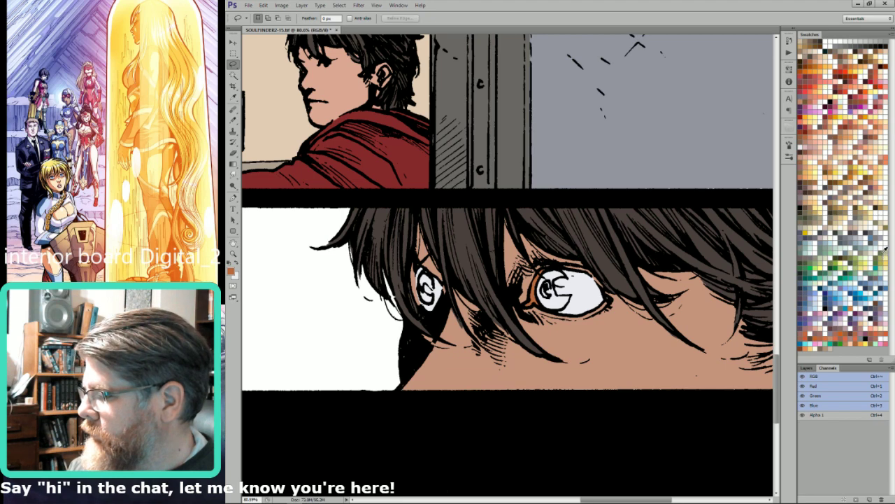
# Select the irises of both of the boy's eyes in the bottom panel and fill them with muted green.
pyautogui.click(827, 262)
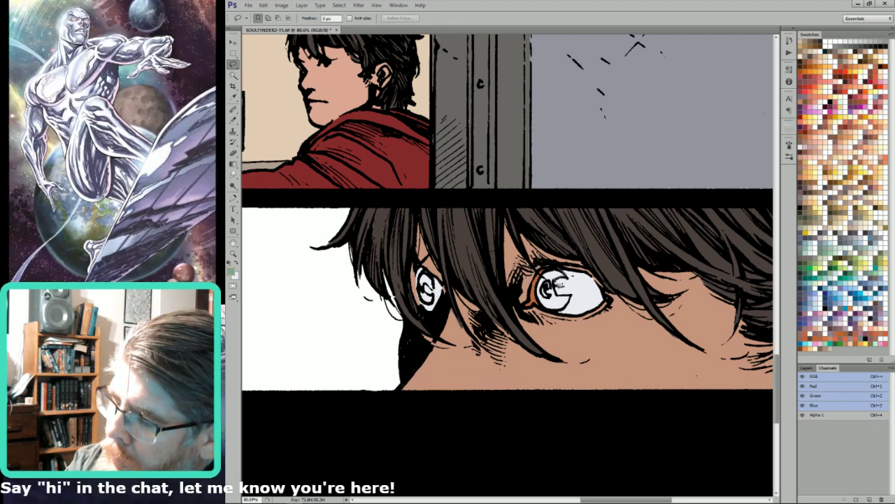
pyautogui.moveTo(551, 316); pyautogui.dragTo(548, 272)
pyautogui.press('w')
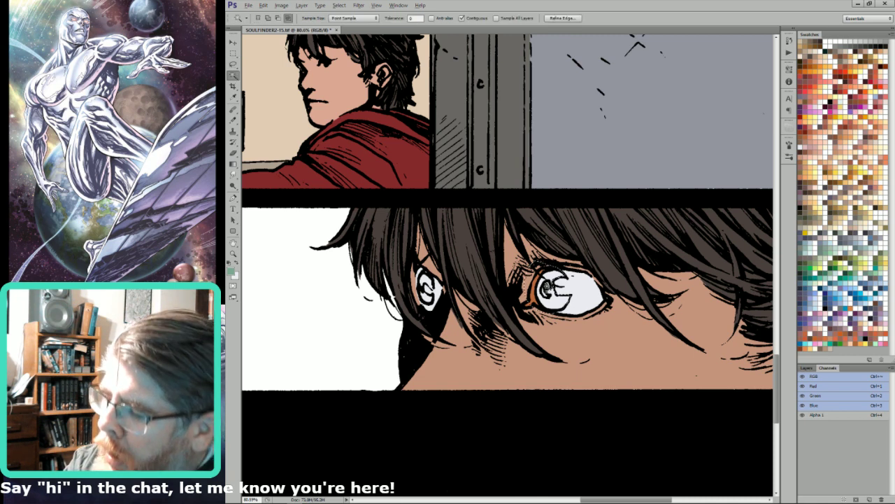
pyautogui.keyDown('alt'); pyautogui.keyDown('shift'); pyautogui.click(548, 272); pyautogui.keyUp('shift'); pyautogui.keyUp('alt')
pyautogui.press('l')
pyautogui.hotkey('alt', 'BackSpace')
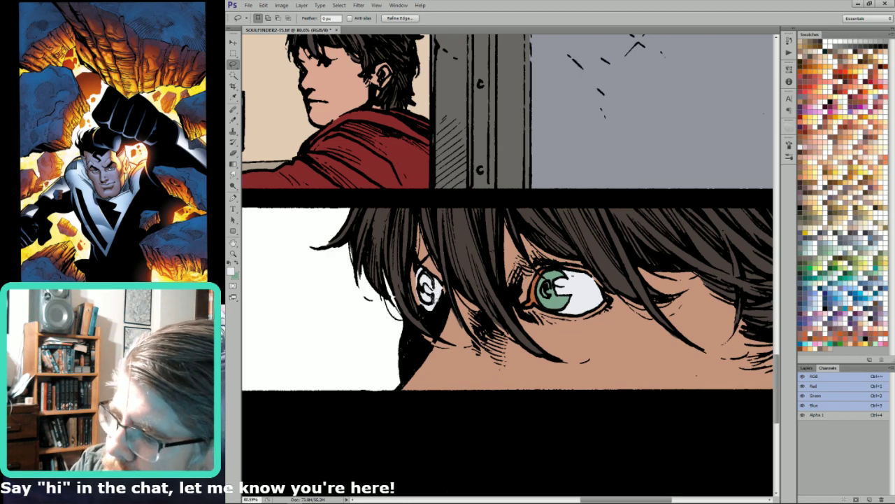
pyautogui.press('w')
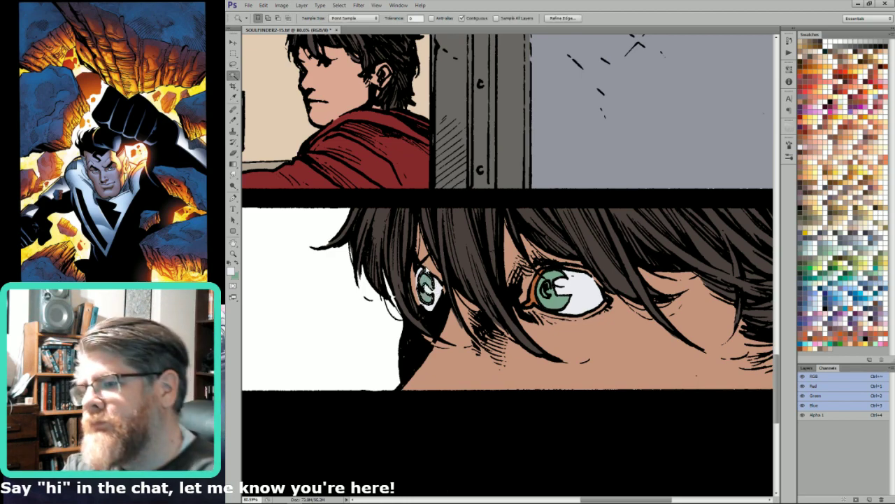
pyautogui.hotkey('ctrl', '0')
pyautogui.press('l')
pyautogui.hotkey('ctrl', 'd')
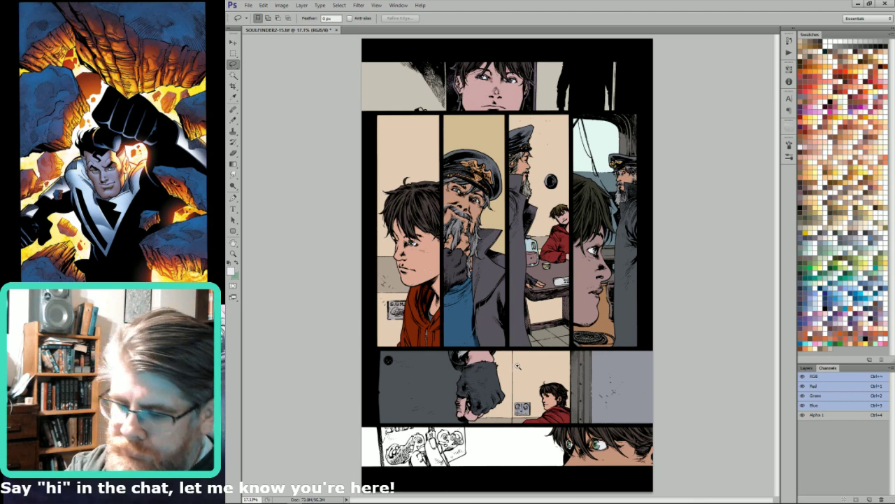
# Sample the tan skin of the boy's close-up face and fill the fingers holding the card in the bottom panel with it.
pyautogui.press('i')
pyautogui.click(572, 454)
pyautogui.press('x')
pyautogui.moveTo(458, 375)
pyautogui.mouseDown()
pyautogui.moveTo(417, 491)
pyautogui.moveTo(425, 467)
pyautogui.mouseUp()
pyautogui.press('l')
pyautogui.moveTo(552, 349)
pyautogui.mouseDown()
pyautogui.moveTo(570, 385)
pyautogui.moveTo(504, 413)
pyautogui.moveTo(477, 324)
pyautogui.moveTo(487, 291)
pyautogui.moveTo(525, 277)
pyautogui.moveTo(523, 311)
pyautogui.moveTo(457, 341)
pyautogui.moveTo(492, 408)
pyautogui.moveTo(435, 408)
pyautogui.moveTo(422, 364)
pyautogui.moveTo(433, 344)
pyautogui.moveTo(448, 342)
pyautogui.mouseUp()
pyautogui.press('w')
pyautogui.keyDown('alt'); pyautogui.keyDown('shift'); pyautogui.click(447, 342); pyautogui.keyUp('shift'); pyautogui.keyUp('alt')
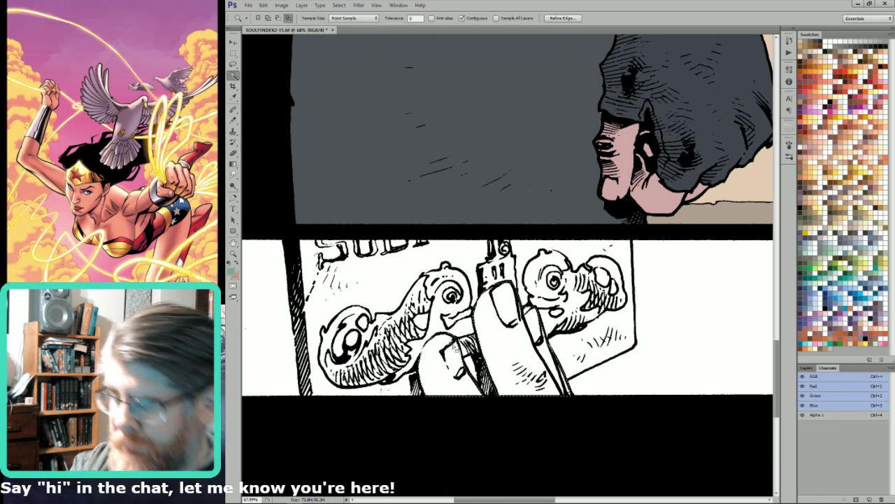
pyautogui.hotkey('ctrl', 'BackSpace')
pyautogui.hotkey('ctrl', '-')
pyautogui.press('l')
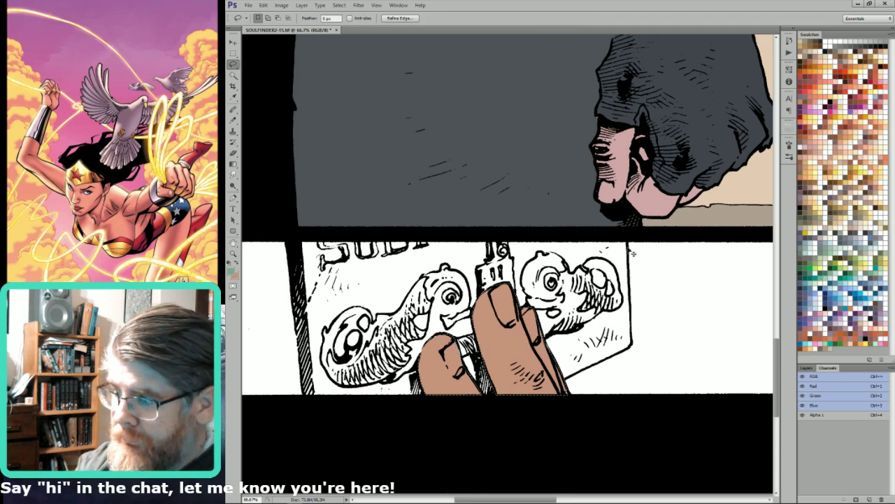
pyautogui.hotkey('ctrl', 'd')
# Select the illustrated card around the fingers in the bottom panel and fill it with cool gray.
pyautogui.moveTo(628, 236)
pyautogui.mouseDown()
pyautogui.moveTo(637, 349)
pyautogui.moveTo(534, 411)
pyautogui.moveTo(406, 442)
pyautogui.moveTo(315, 405)
pyautogui.moveTo(302, 238)
pyautogui.mouseUp()
pyautogui.press('w')
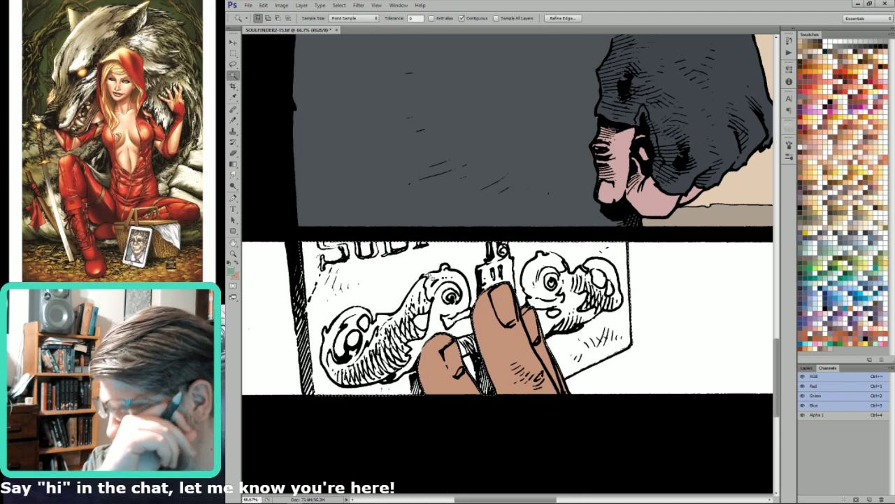
pyautogui.click(848, 231)
pyautogui.hotkey('ctrl', 'BackSpace')
pyautogui.hotkey('ctrl', '-')
pyautogui.hotkey('ctrl', '-')
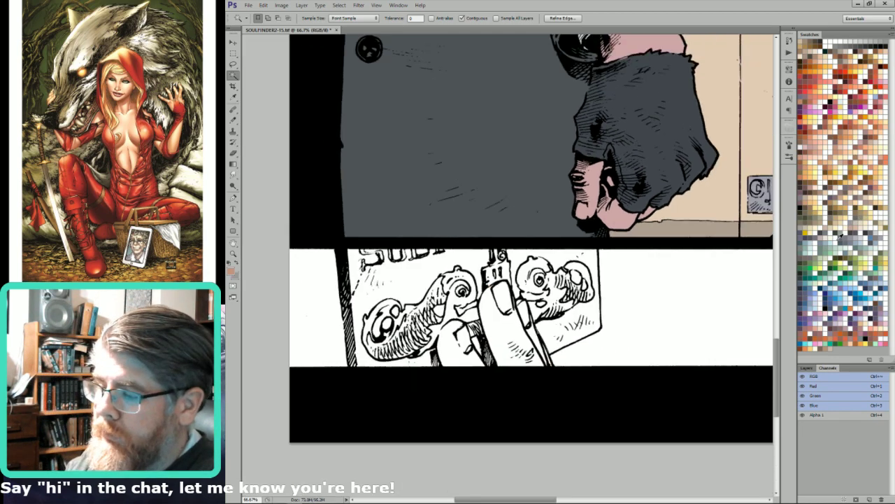
pyautogui.press('l')
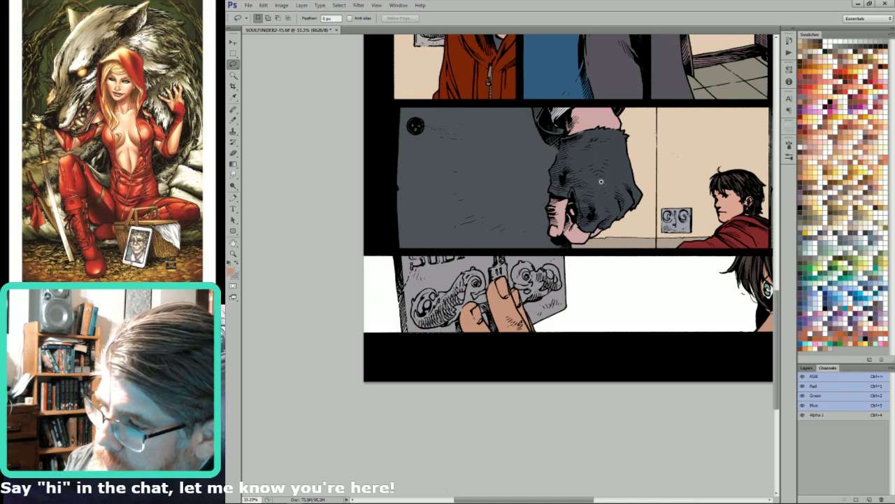
# Select the white background of the bottom panel, fill it with the cream wall color sampled from the panel above, and save the page.
pyautogui.scroll(3, 531, 327)
pyautogui.moveTo(530, 329)
pyautogui.mouseDown()
pyautogui.moveTo(580, 310)
pyautogui.moveTo(589, 280)
pyautogui.mouseUp()
pyautogui.hotkey('ctrl', '0')
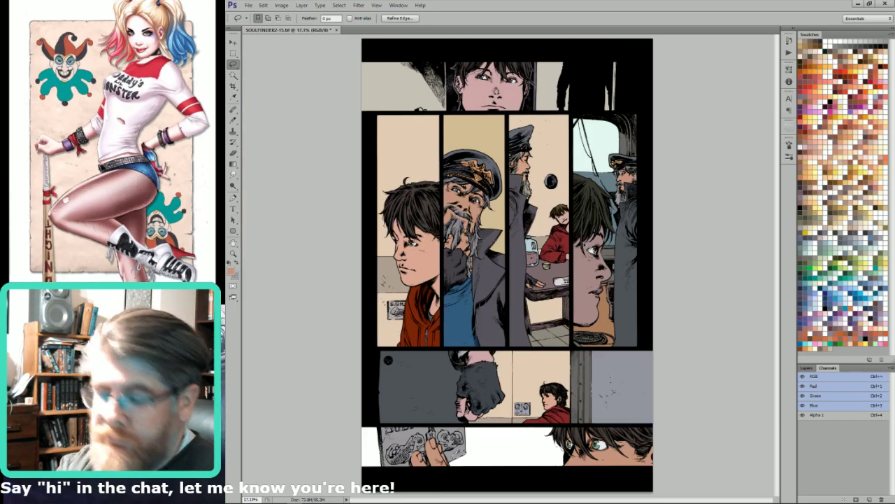
pyautogui.press('w')
pyautogui.keyDown('shift'); pyautogui.click(492, 436); pyautogui.keyUp('shift')
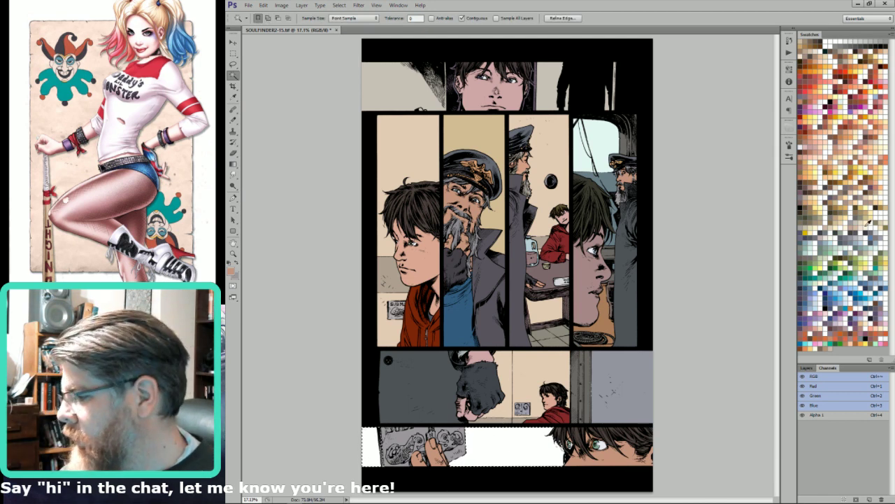
pyautogui.press('i')
pyautogui.click(557, 152)
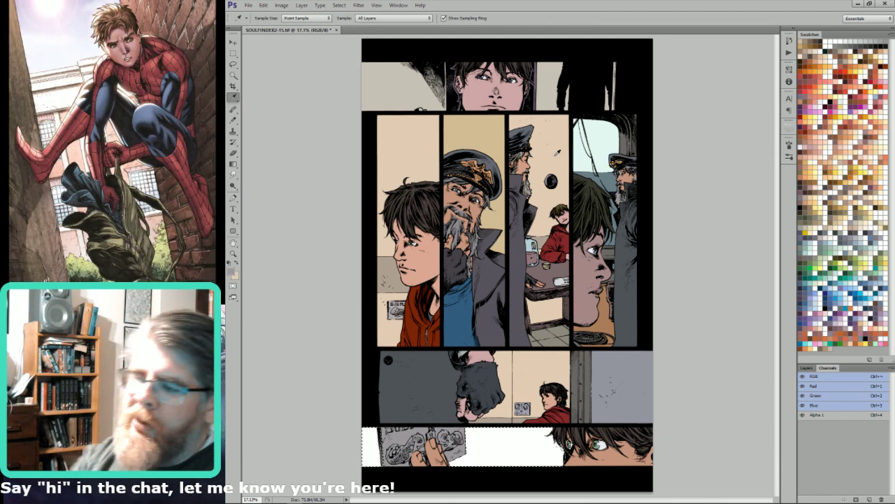
pyautogui.hotkey('alt', 'BackSpace')
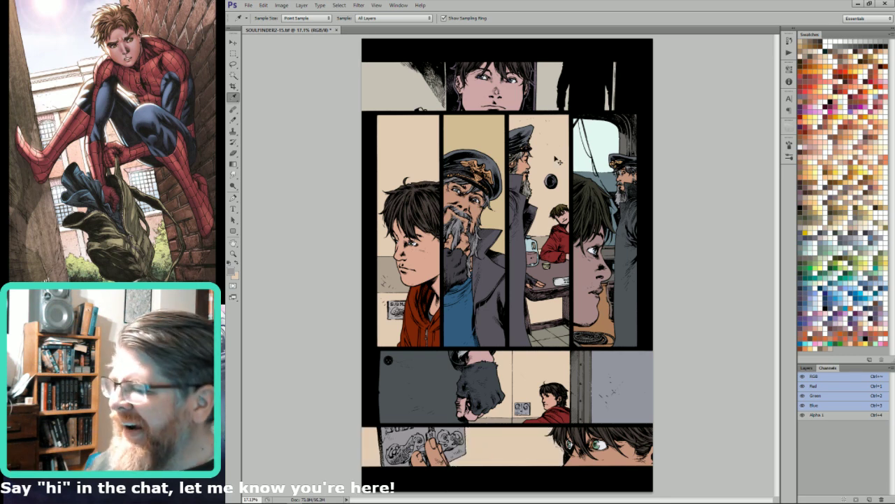
pyautogui.hotkey('ctrl', 's')
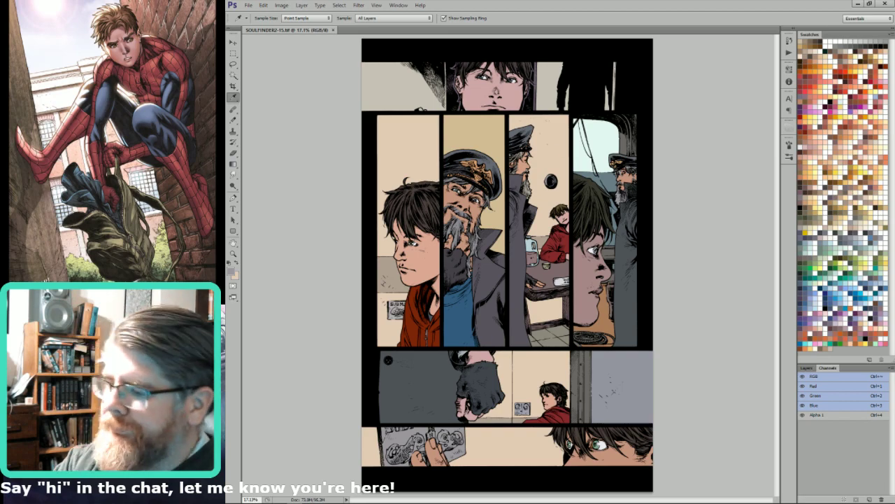
# Sample the off-white of the boy's eye in the window panel, dab it into the captain's eye, and close the page document.
pyautogui.click(594, 249)
pyautogui.moveTo(603, 178); pyautogui.dragTo(658, 184)
pyautogui.press('b')
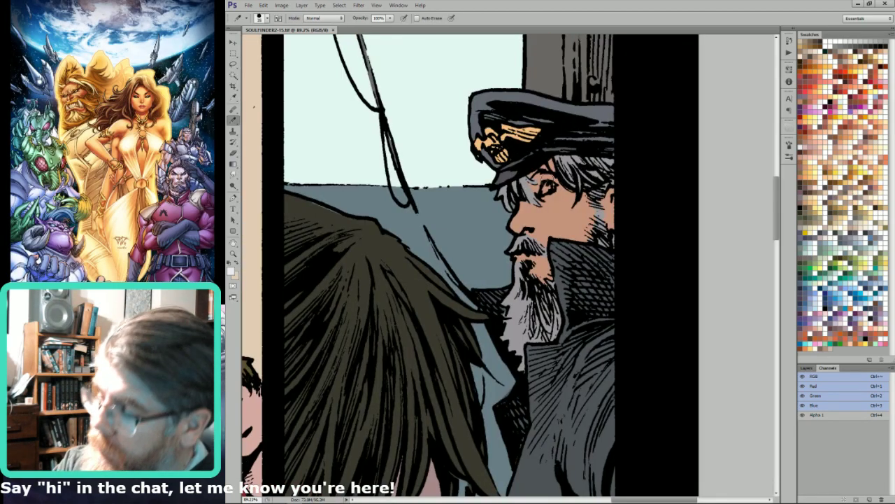
pyautogui.click(547, 188)
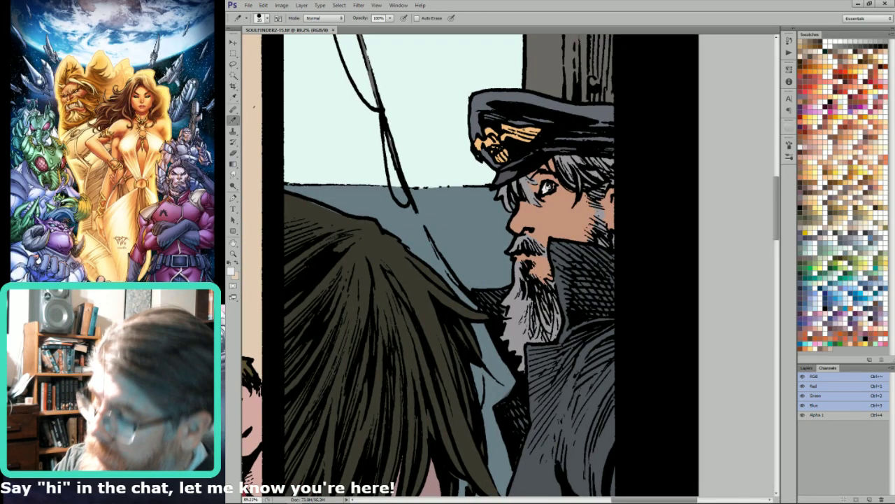
pyautogui.hotkey('ctrl', '0')
pyautogui.hotkey('ctrl', '0')
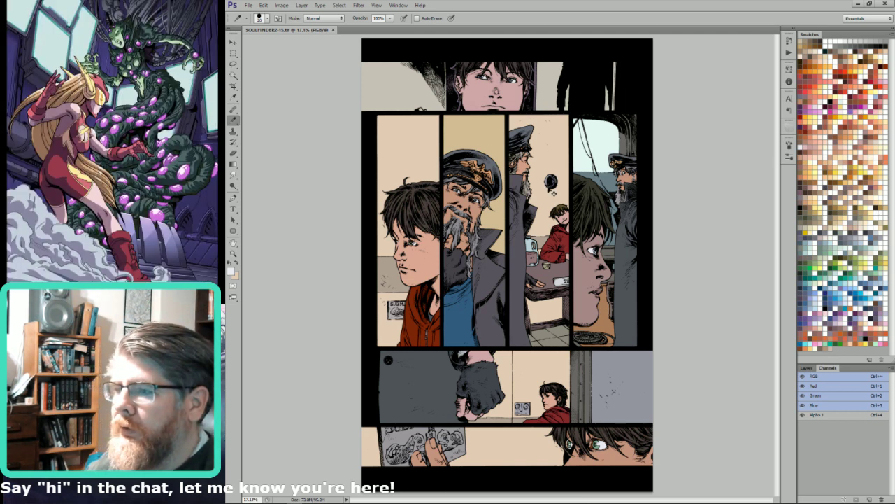
pyautogui.hotkey('ctrl', 'w')
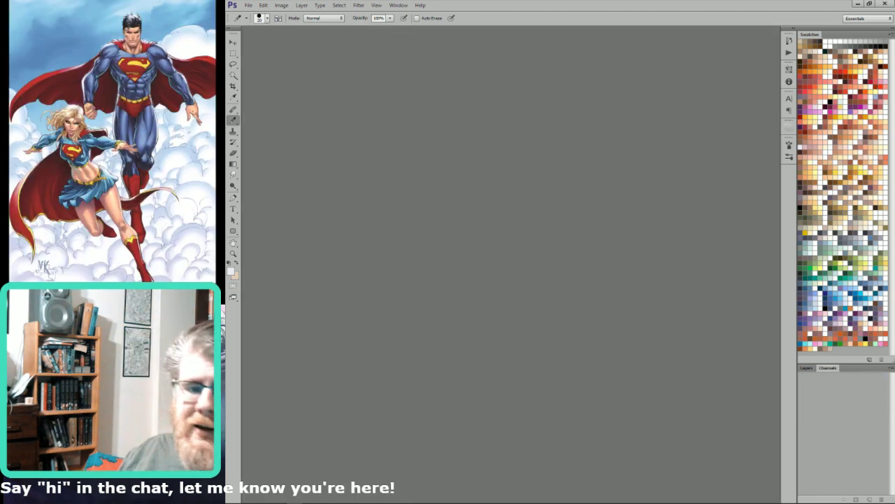
pyautogui.moveTo(496, 497)
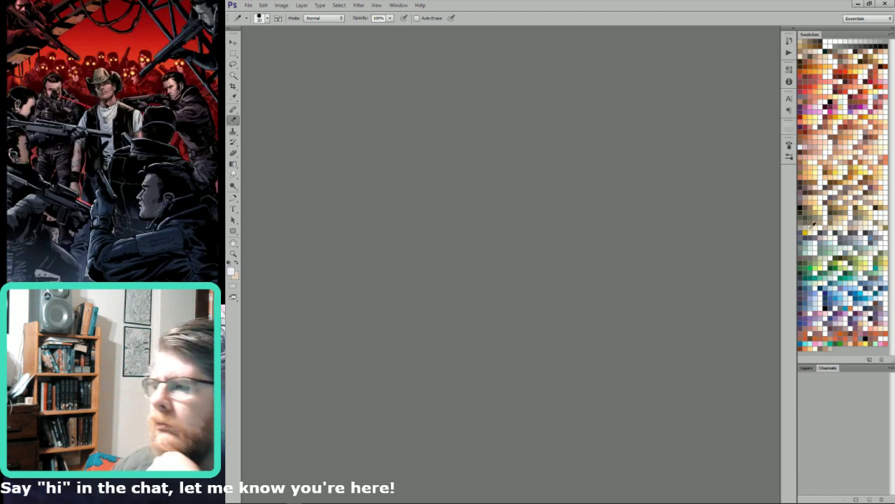
pyautogui.moveTo(830, 499)
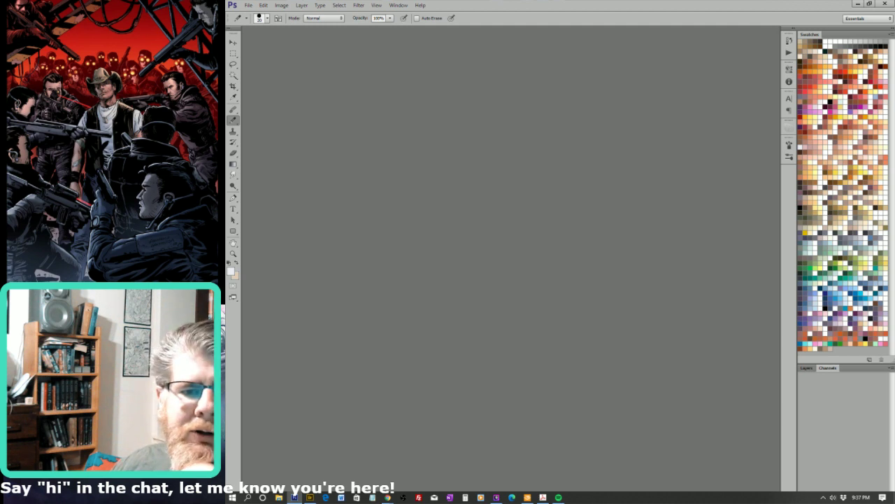